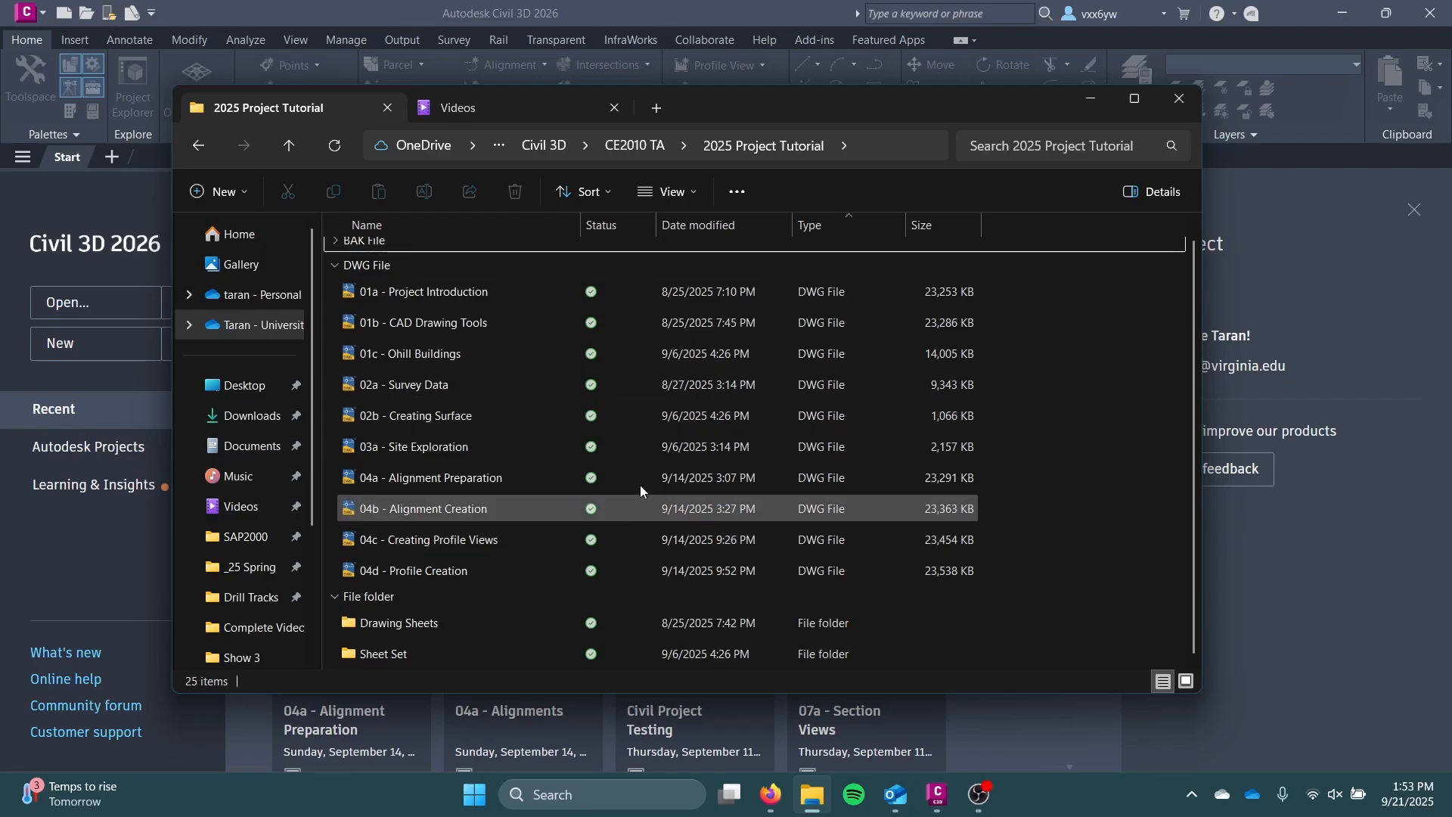
- Duplicate the "04d - Profile Creation" drawing file within the 2025 Project Tutorial folder
right_click(448, 568)
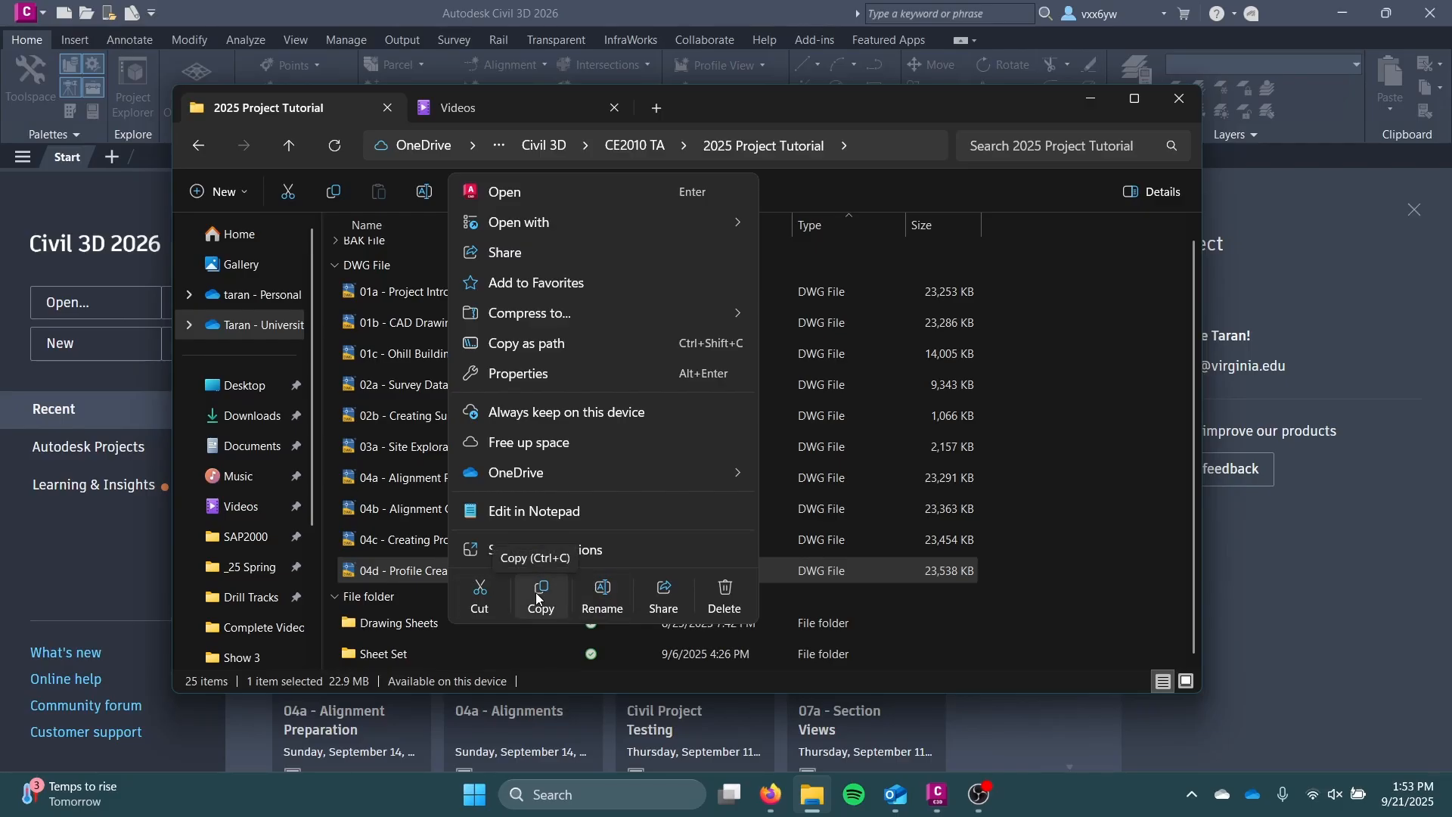
click(1074, 534)
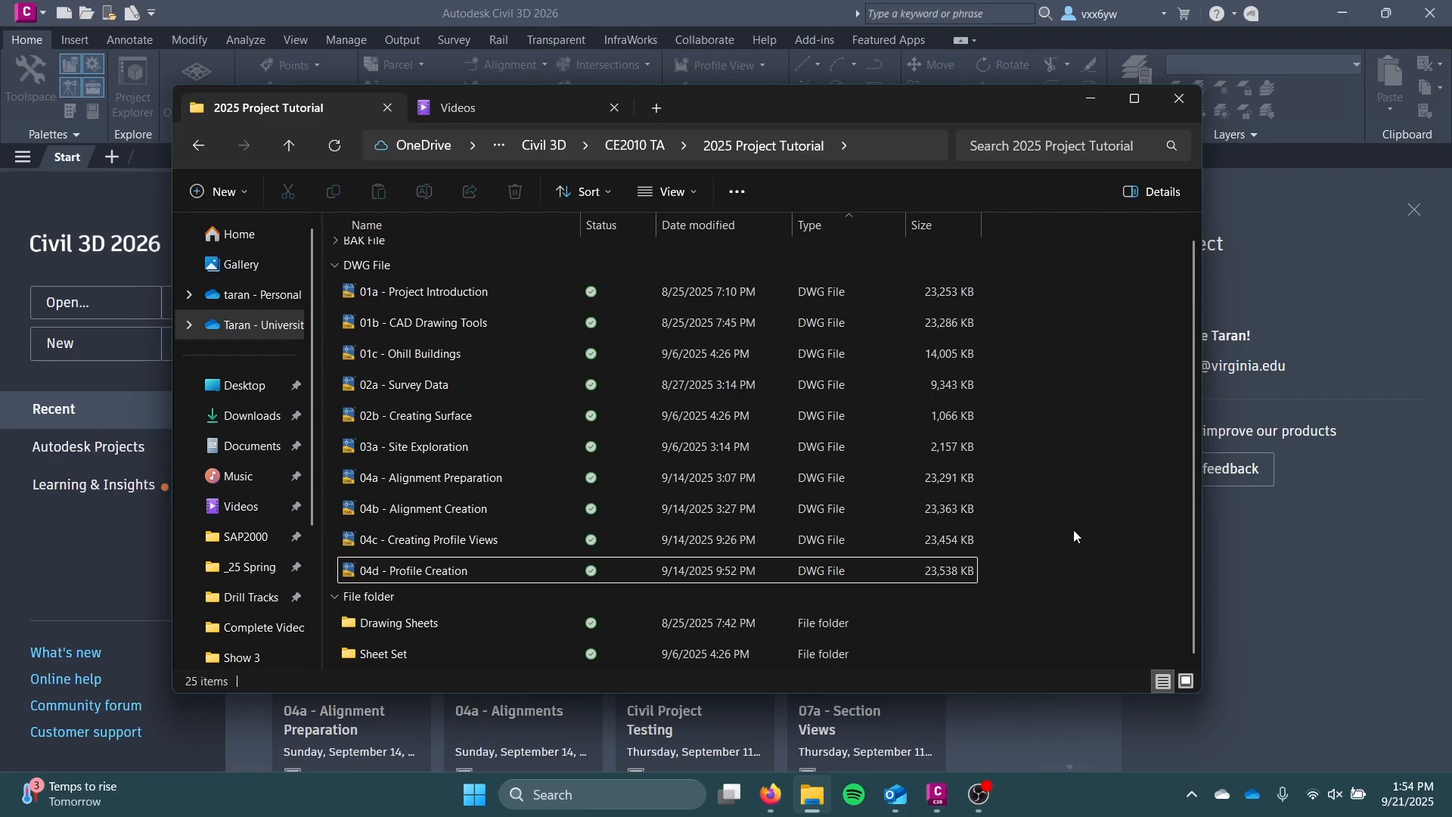
right_click(739, 568)
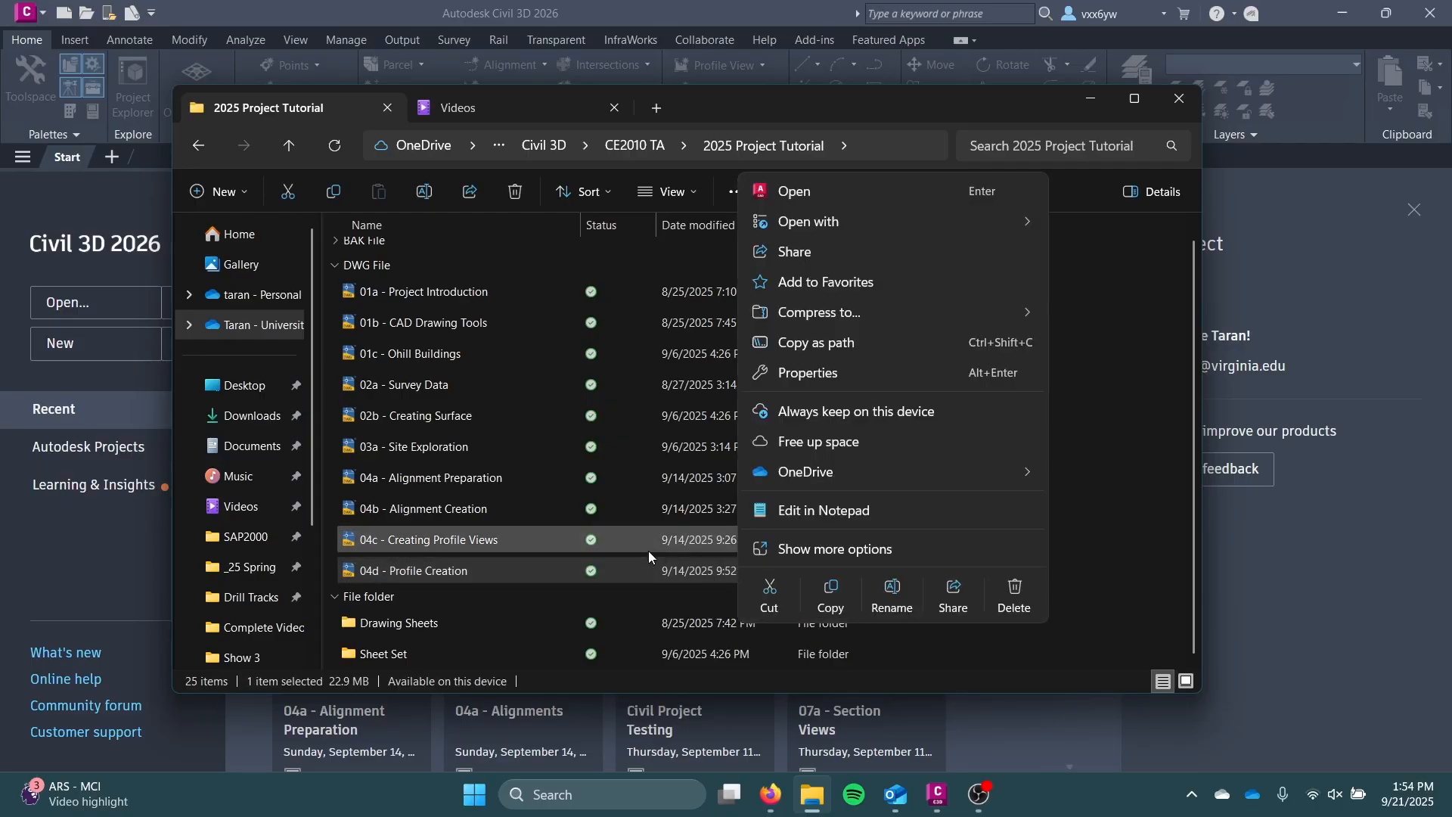
click(839, 598)
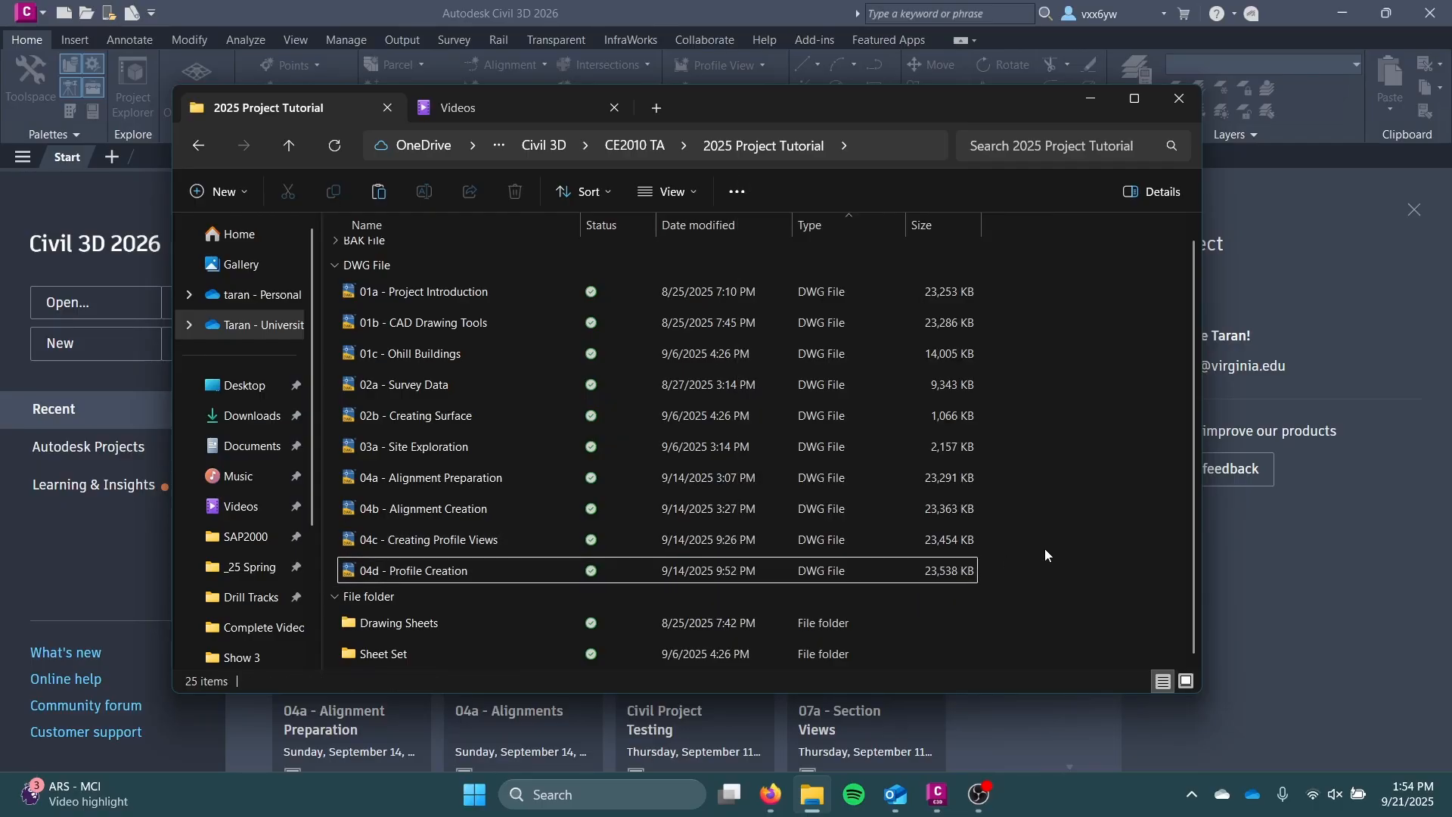
key(ctrl+v)
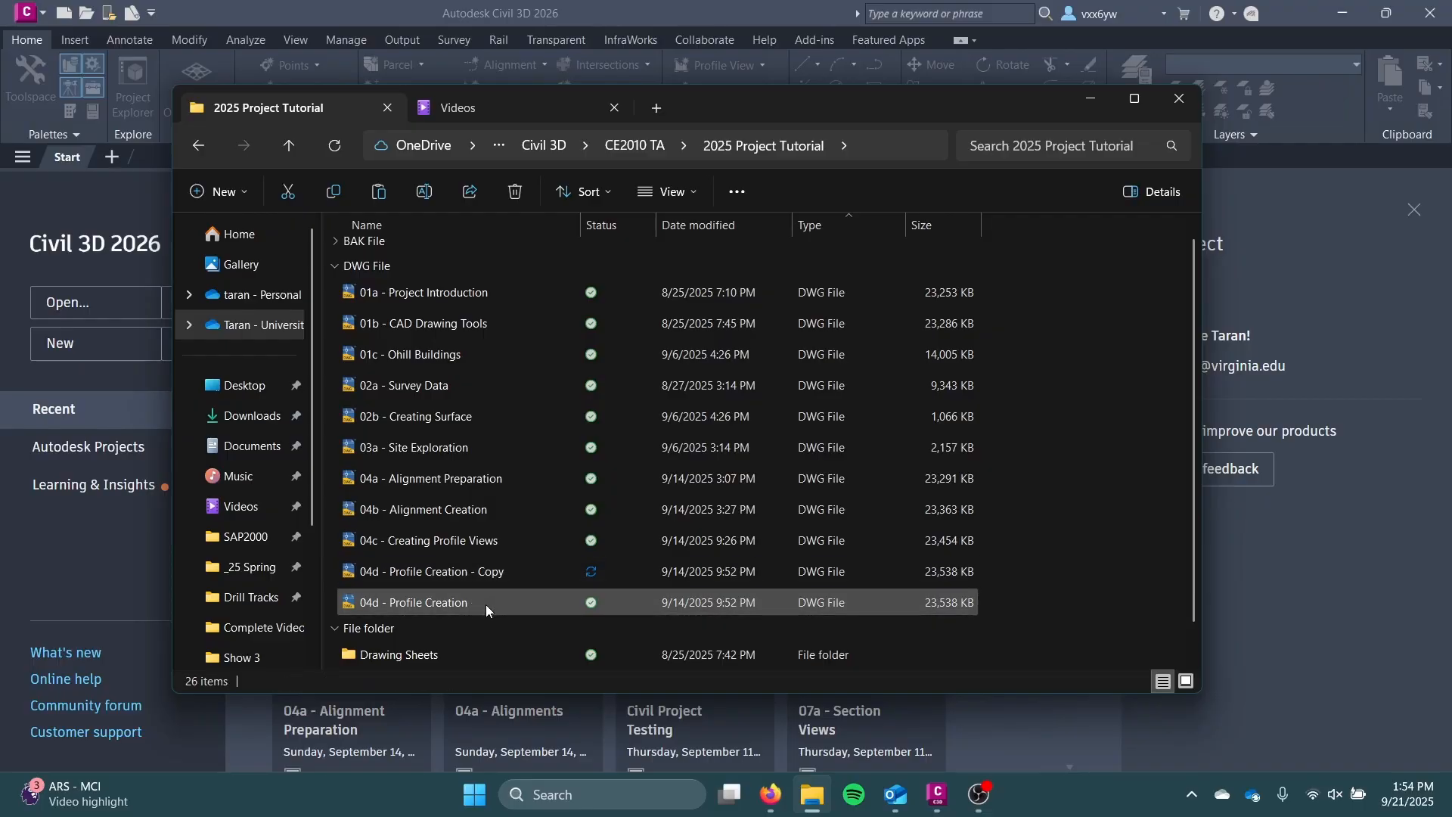
- Rename the copied drawing file as "04e - Assemblies" and open it in Civil 3D
right_click(486, 604)
click(455, 573)
right_click(455, 571)
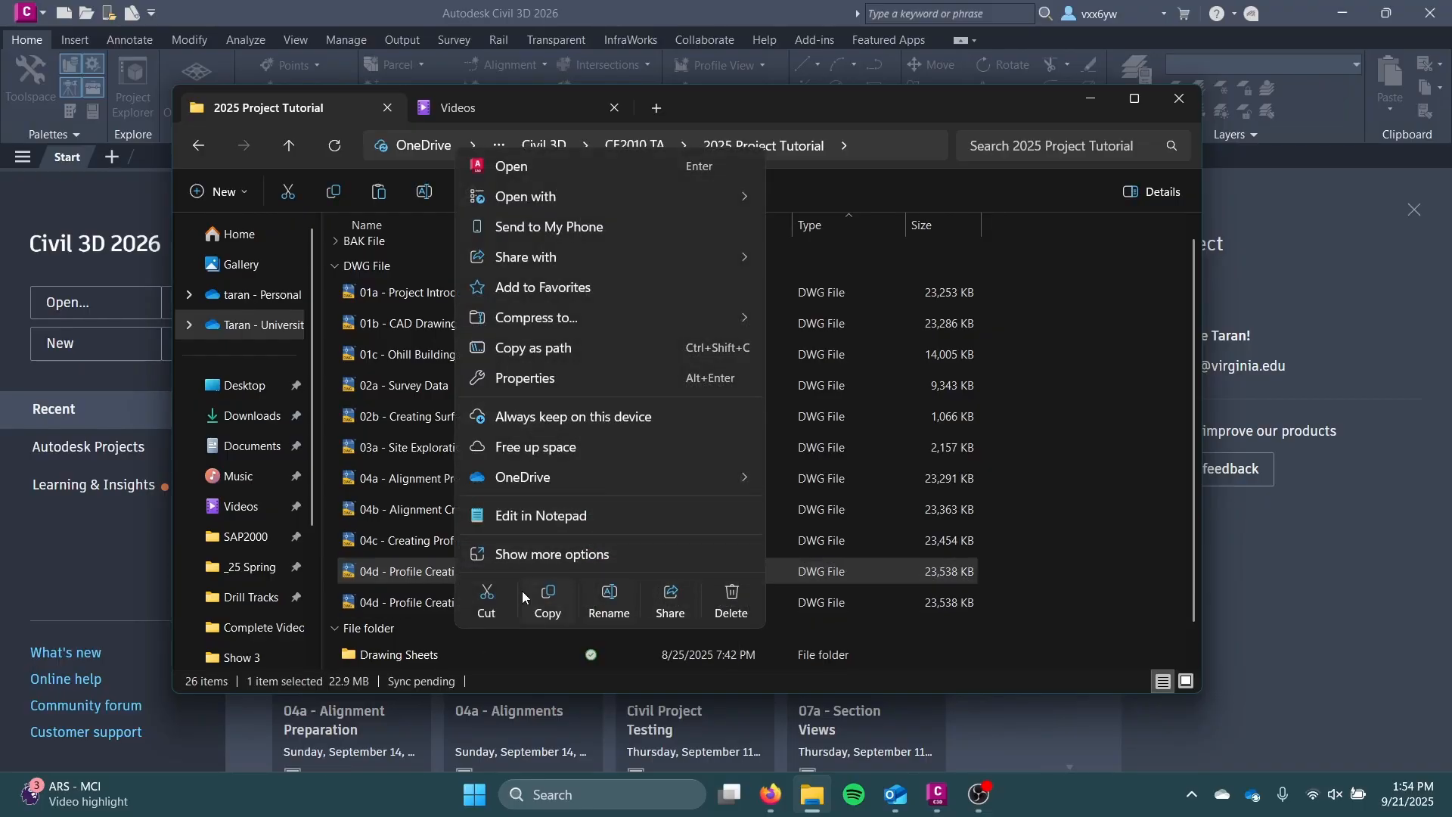
click(584, 597)
text(0)
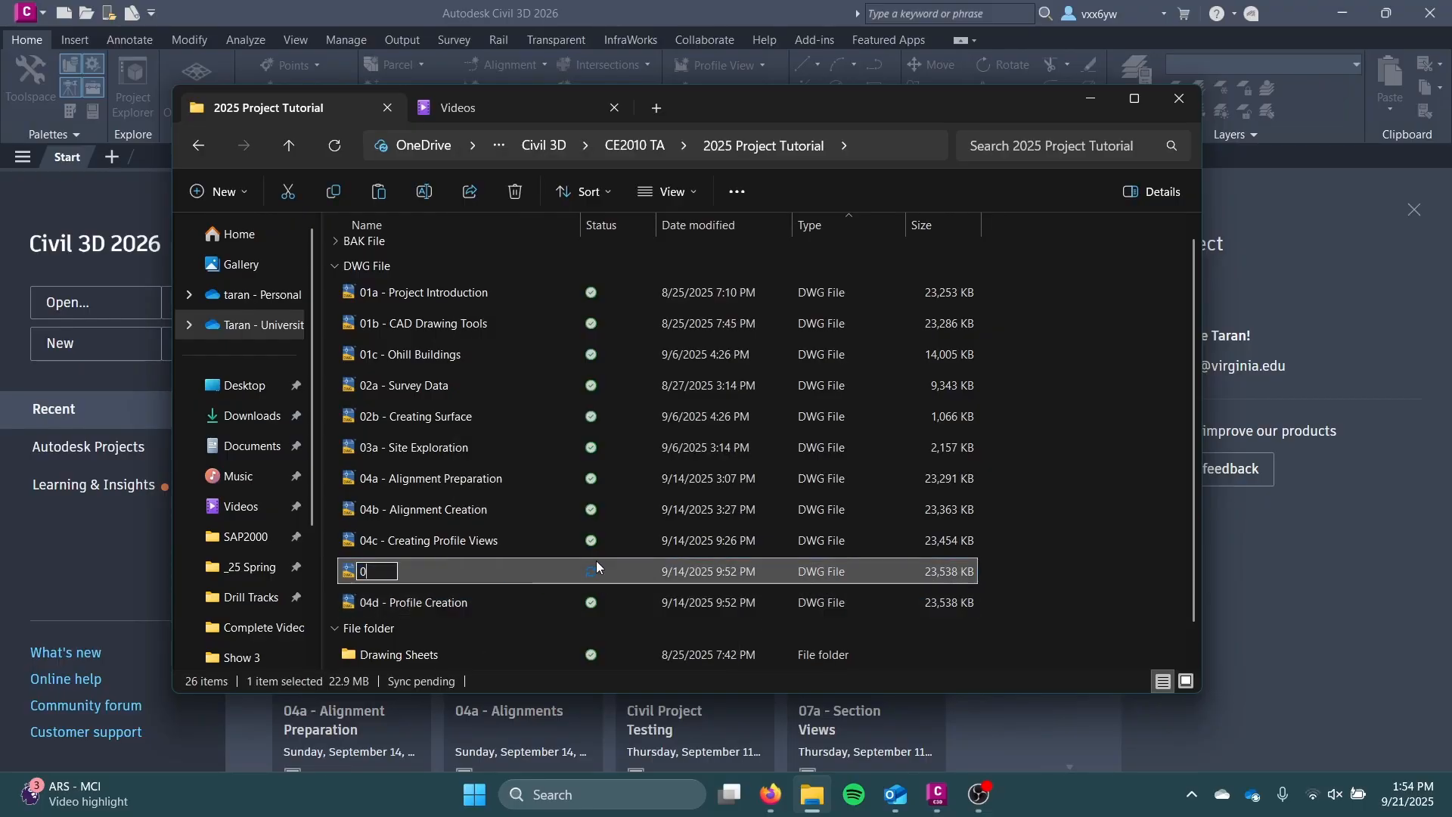
text(4e - Assemblies)
key(Return)
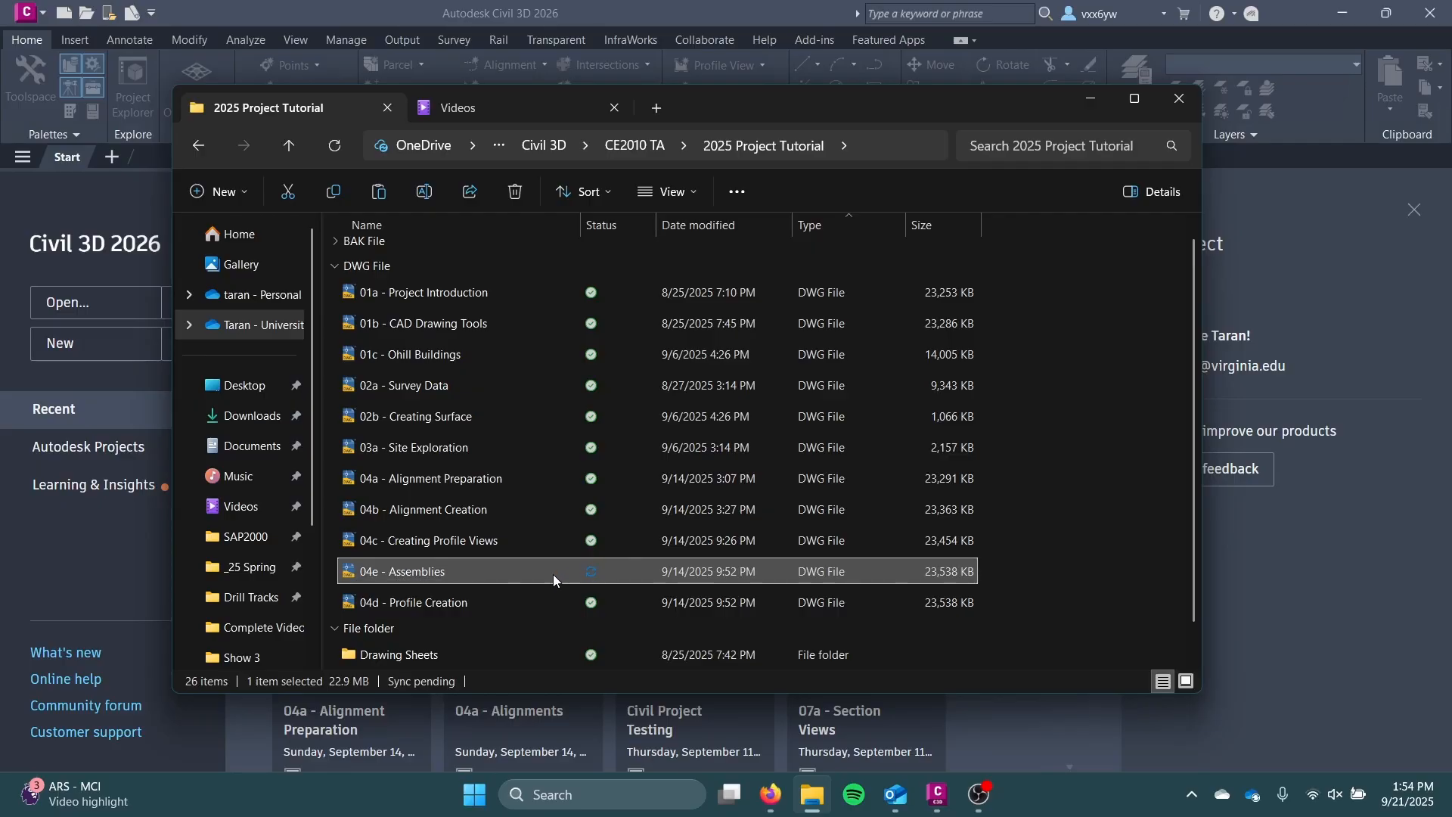
double_click(439, 572)
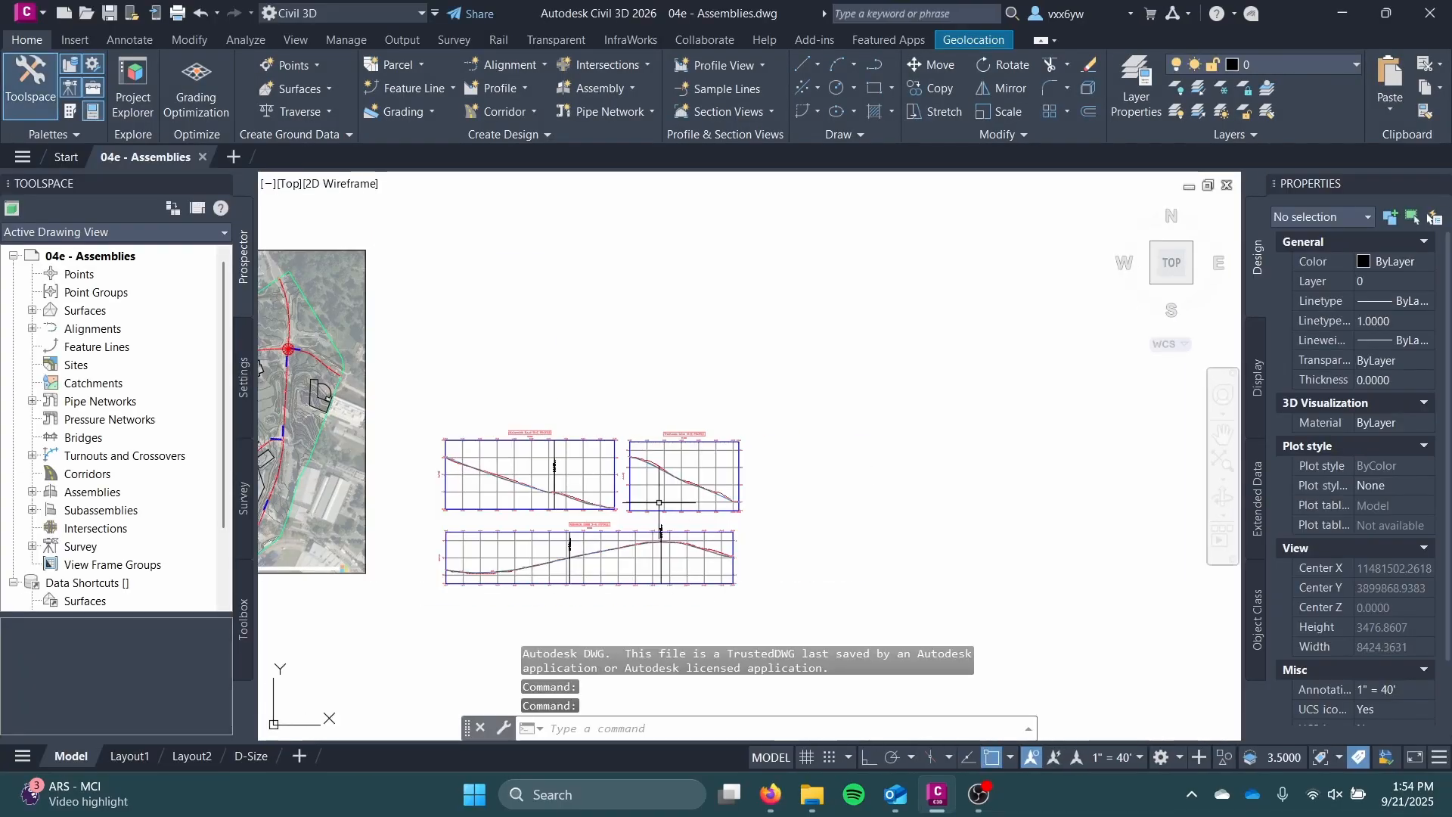
- Examine the road alignments on the aerial site plan and the profile views of the three roads
middle_drag(492, 345, 810, 424)
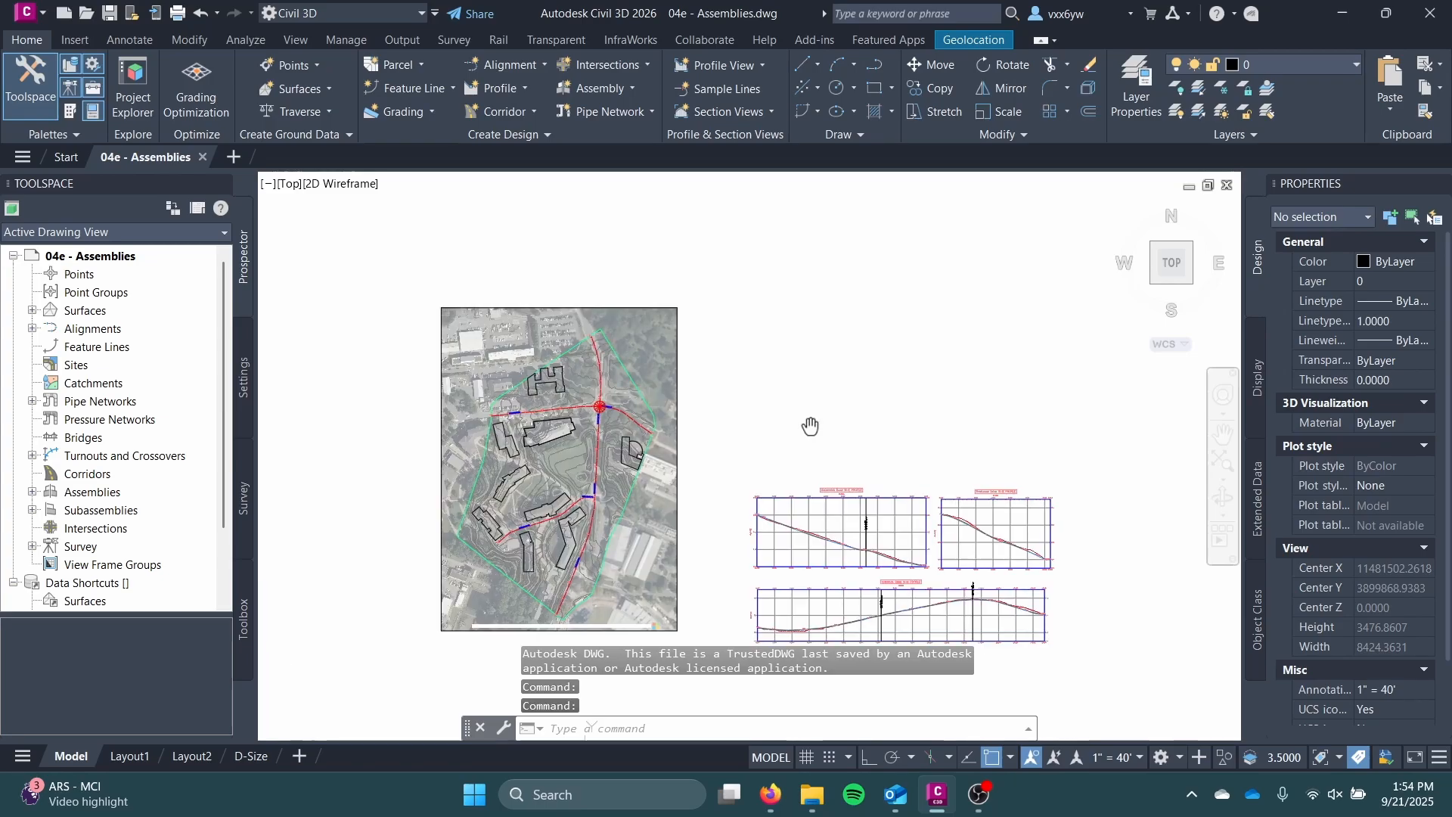
scroll(551, 445, up, 2)
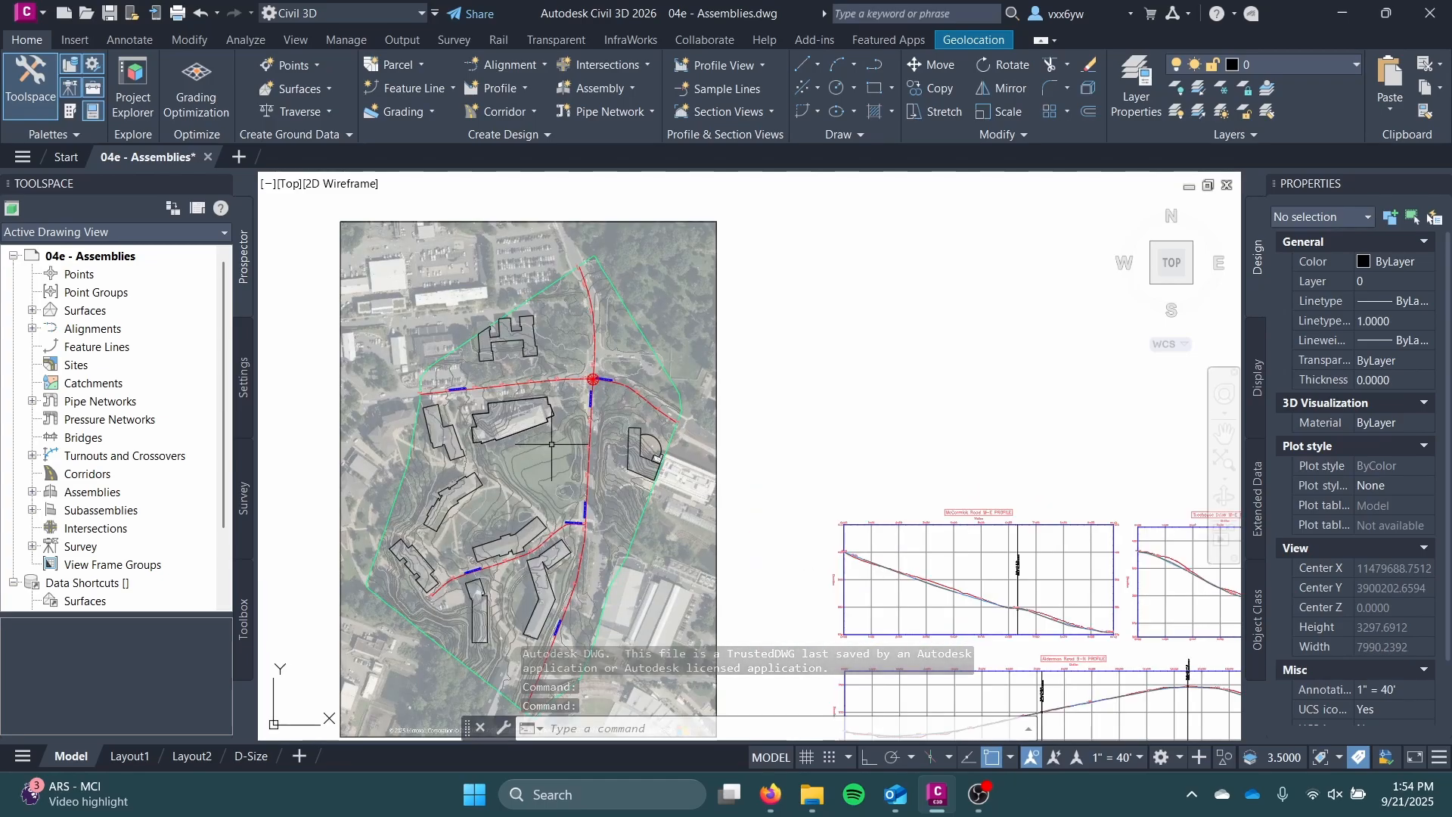
scroll(584, 405, up, 6)
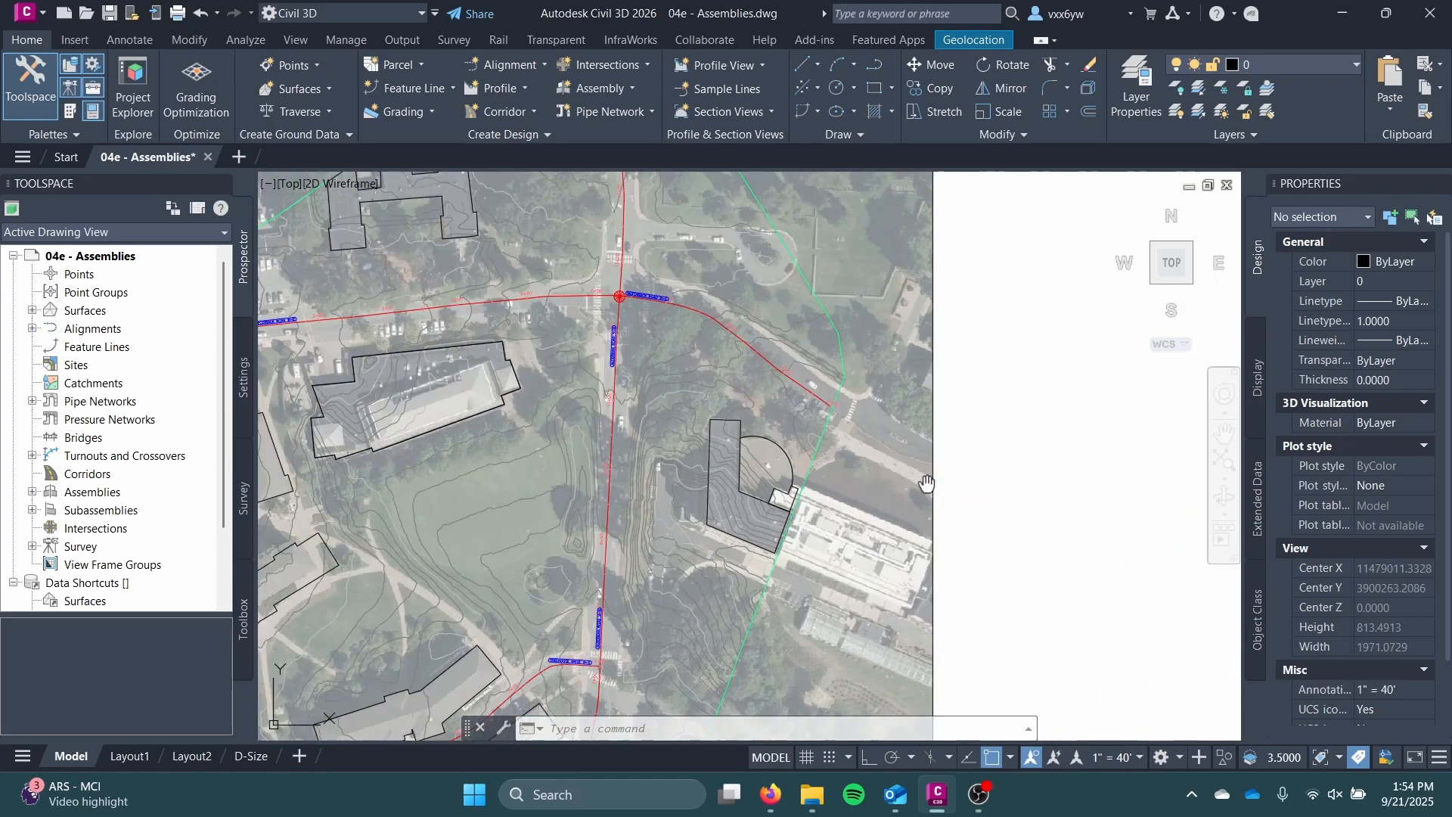
middle_drag(927, 483, 319, 277)
middle_drag(882, 438, 509, 275)
scroll(509, 275, up, 2)
scroll(548, 353, down, 4)
middle_drag(548, 353, 467, 299)
scroll(771, 578, up, 6)
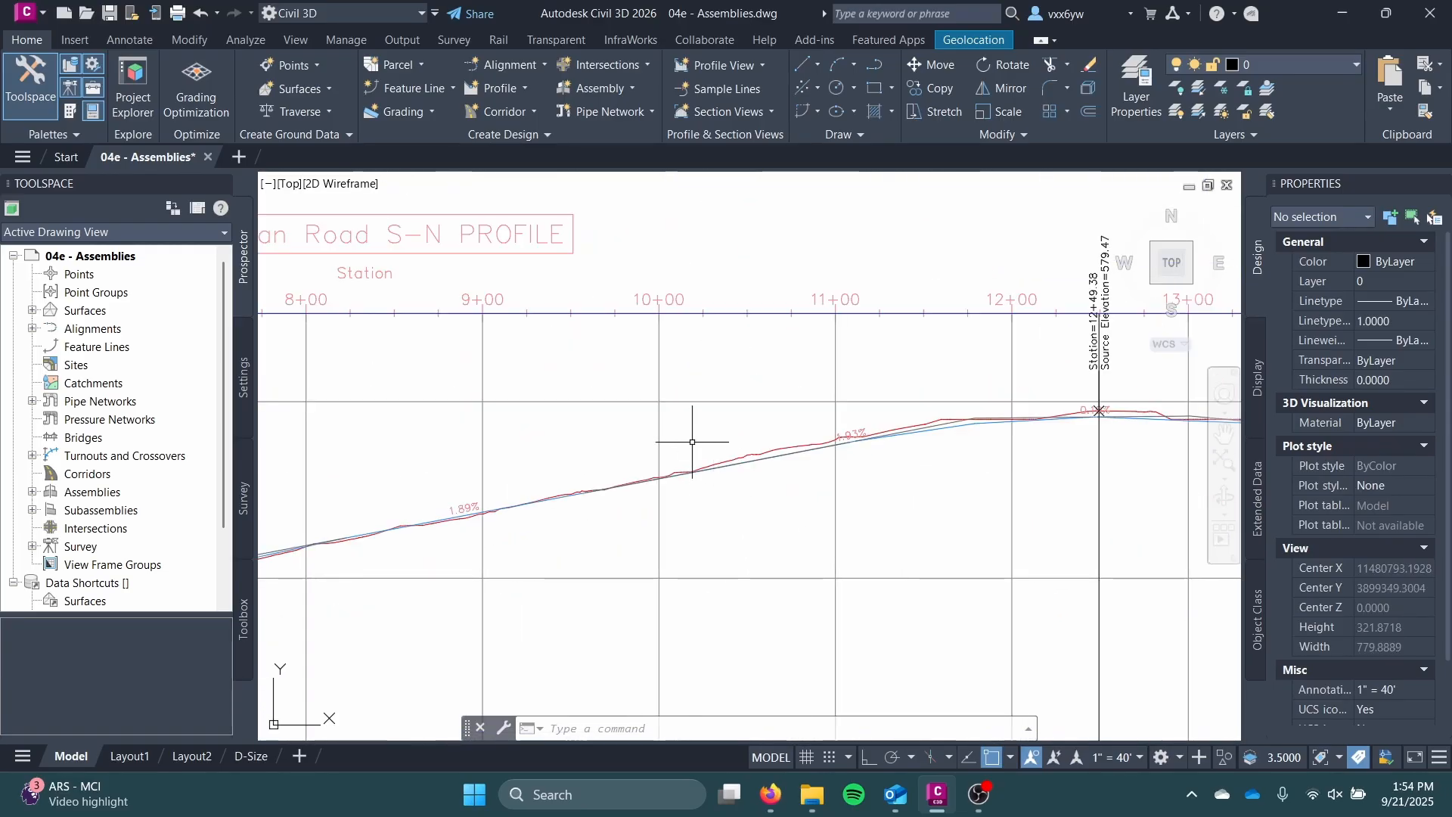
middle_drag(1077, 452, 649, 543)
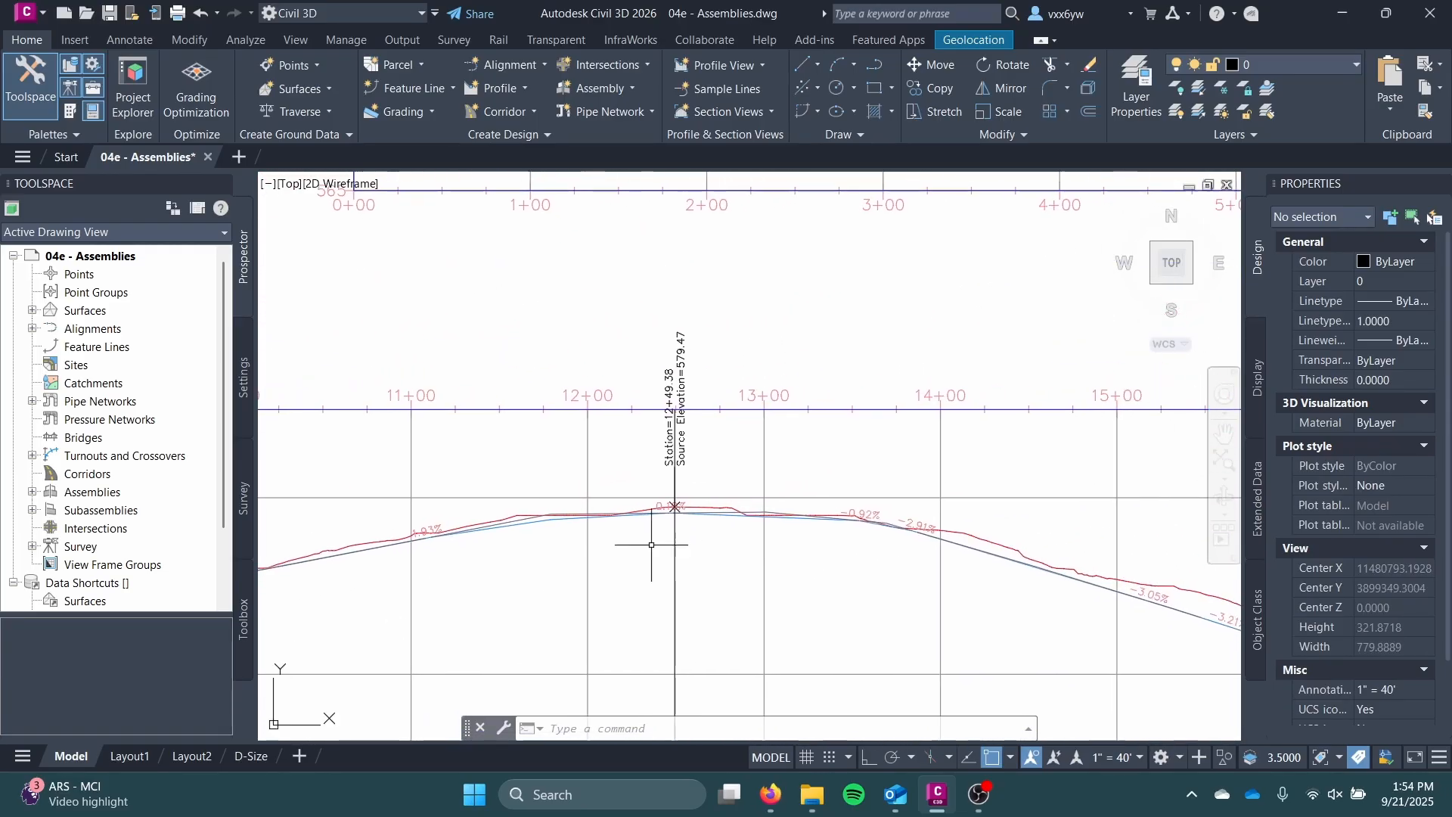
scroll(589, 587, down, 4)
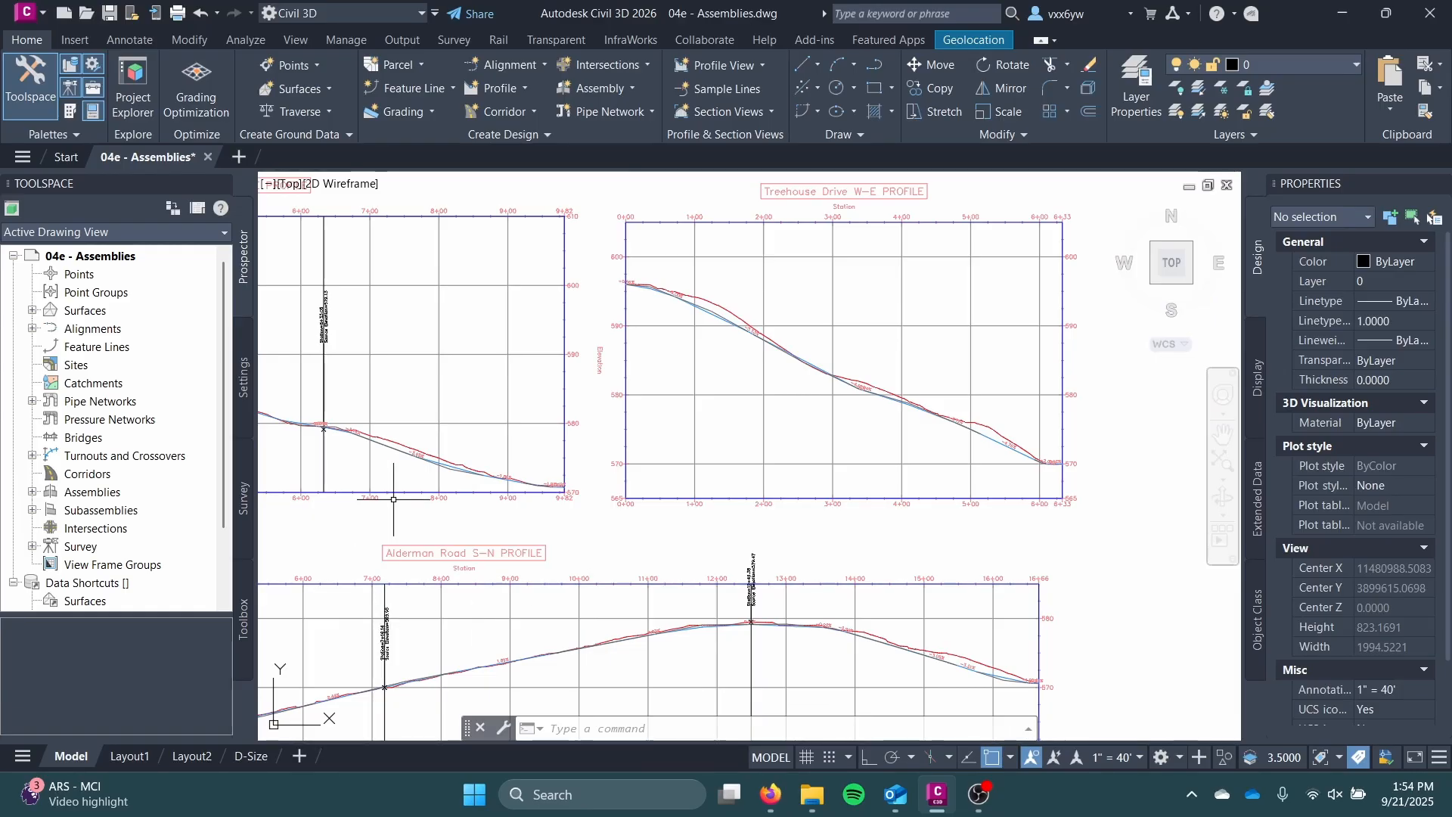
mouse_move(625, 432)
middle_down()
mouse_move(892, 597)
mouse_move(760, 719)
middle_up()
middle_drag(785, 422, 888, 428)
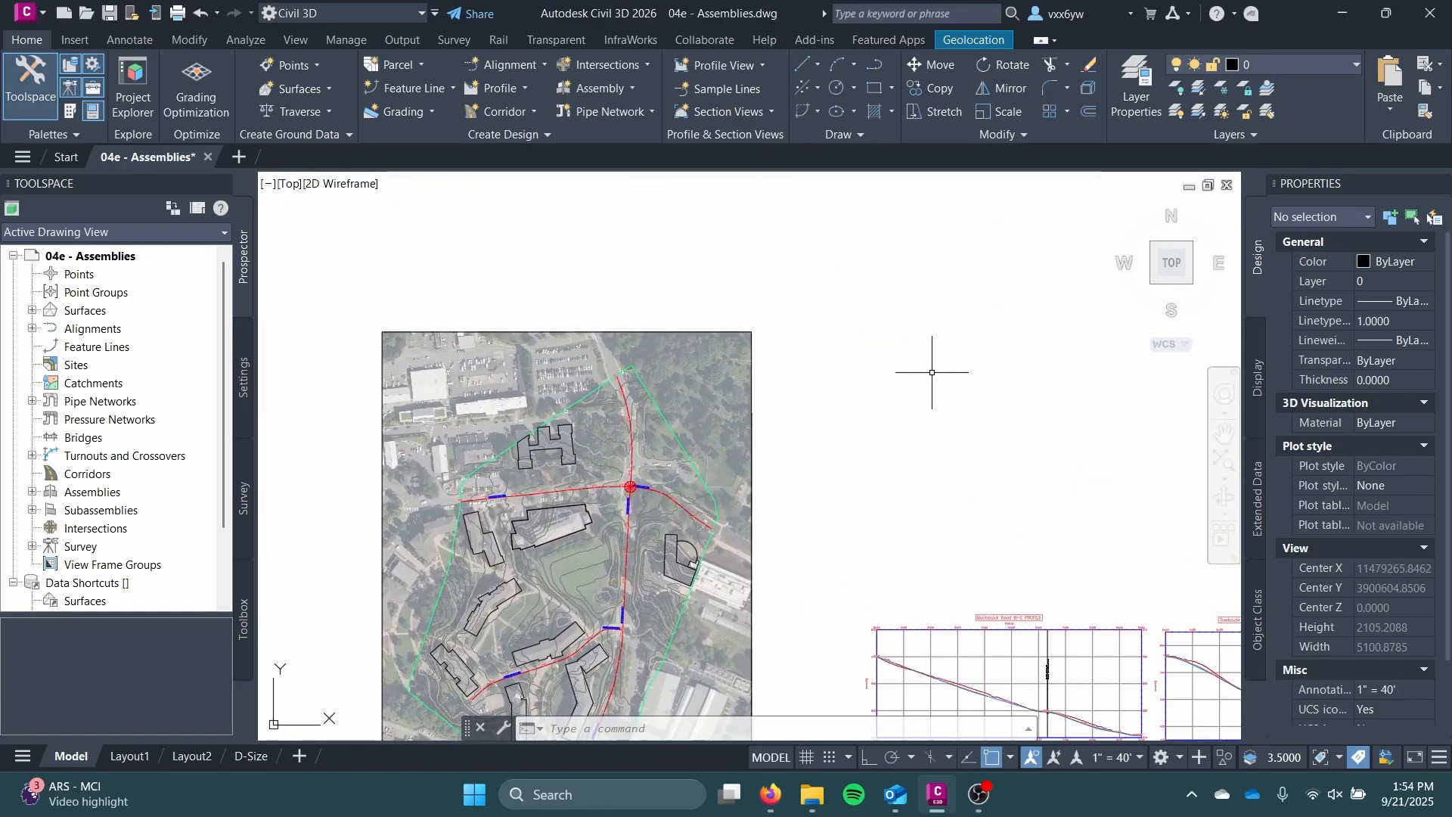
- Draw a rectangle with a perimeter of about 5,150 units in the empty space above the profile views, beside the aerial image
scroll(859, 431, up, 2)
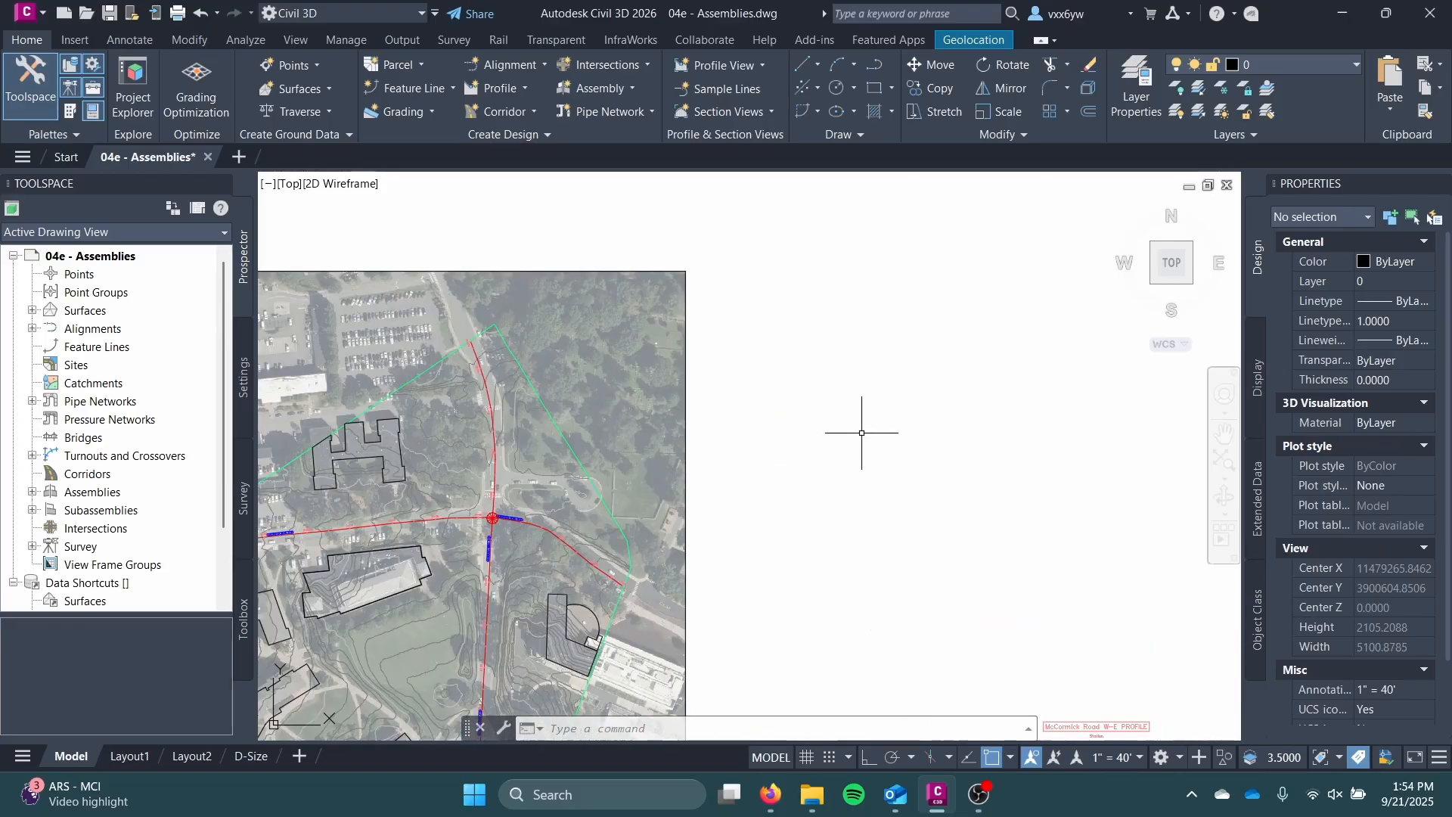
middle_drag(859, 431, 529, 450)
scroll(584, 386, down, 2)
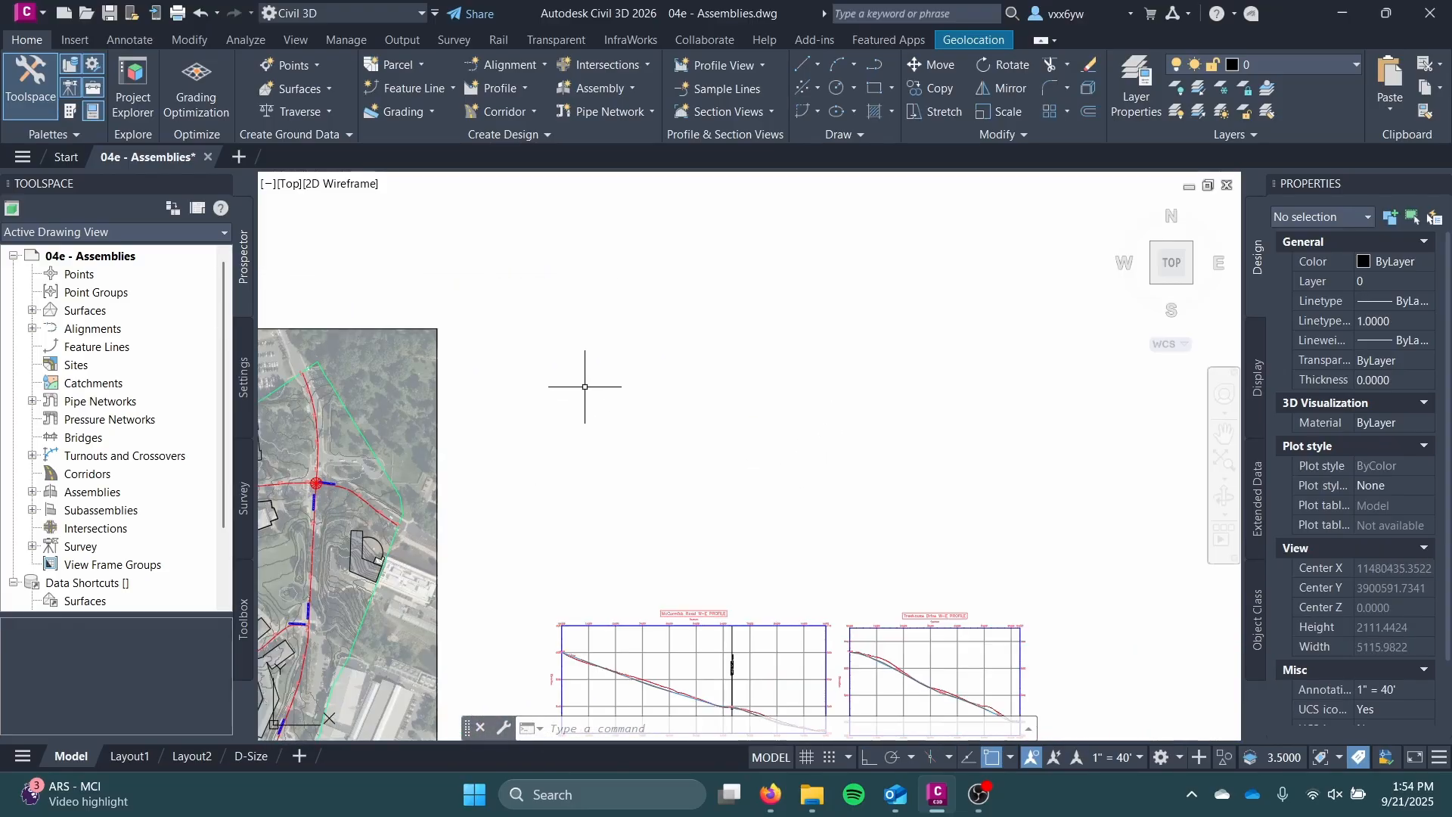
text(recta)
key(Return)
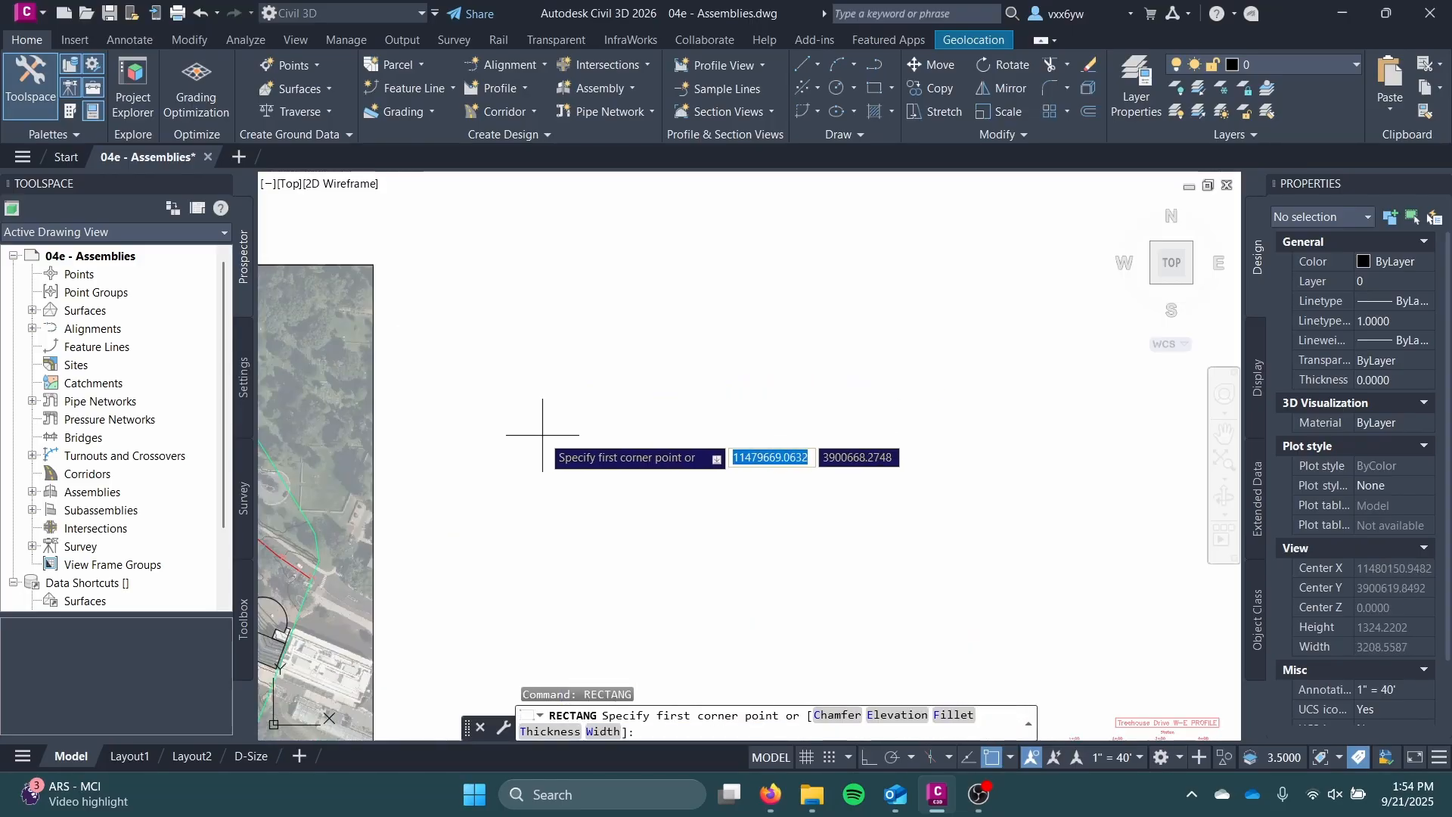
middle_drag(542, 433, 599, 344)
middle_drag(817, 568, 862, 452)
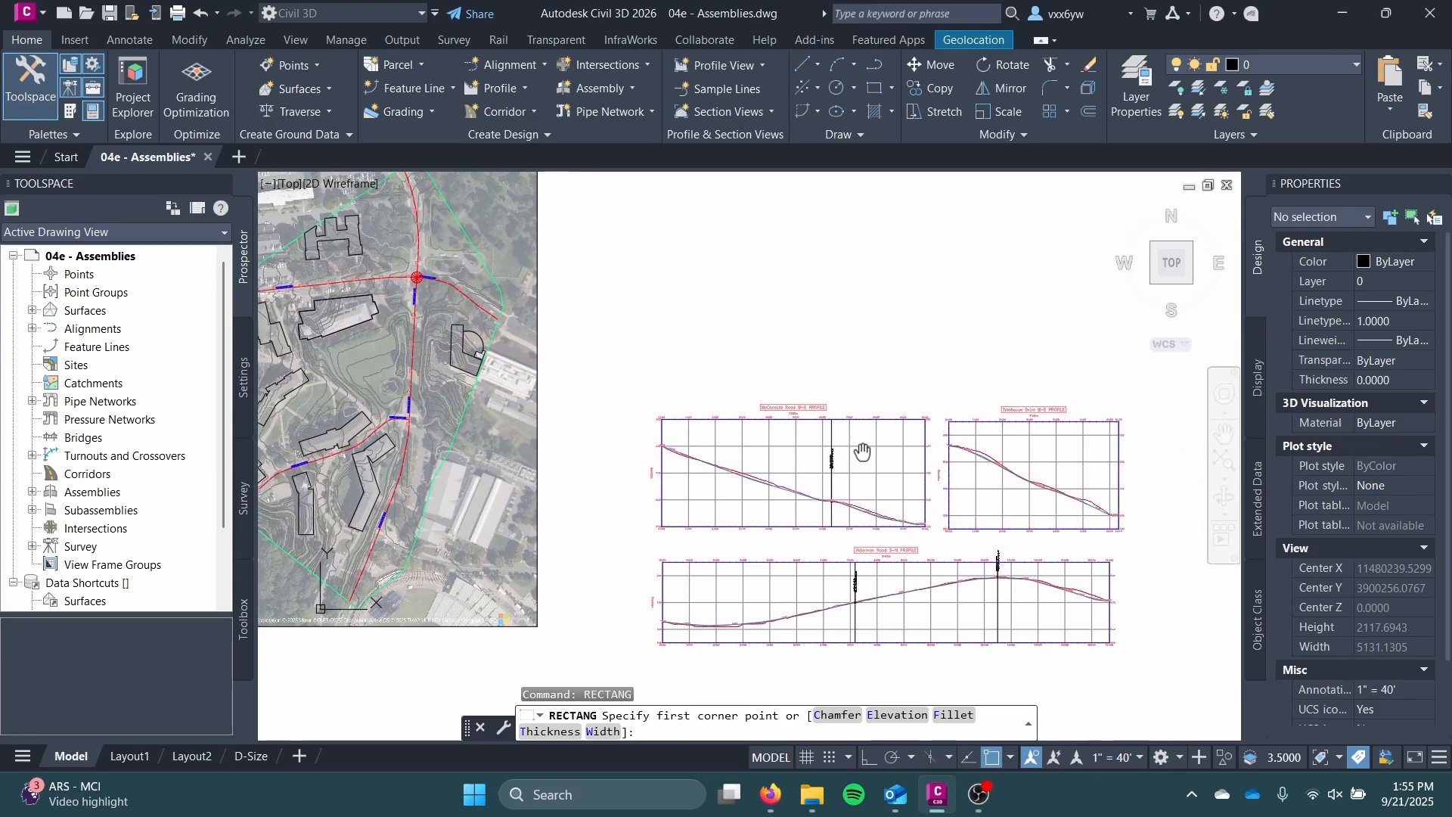
scroll(862, 452, up, 4)
scroll(720, 408, down, 2)
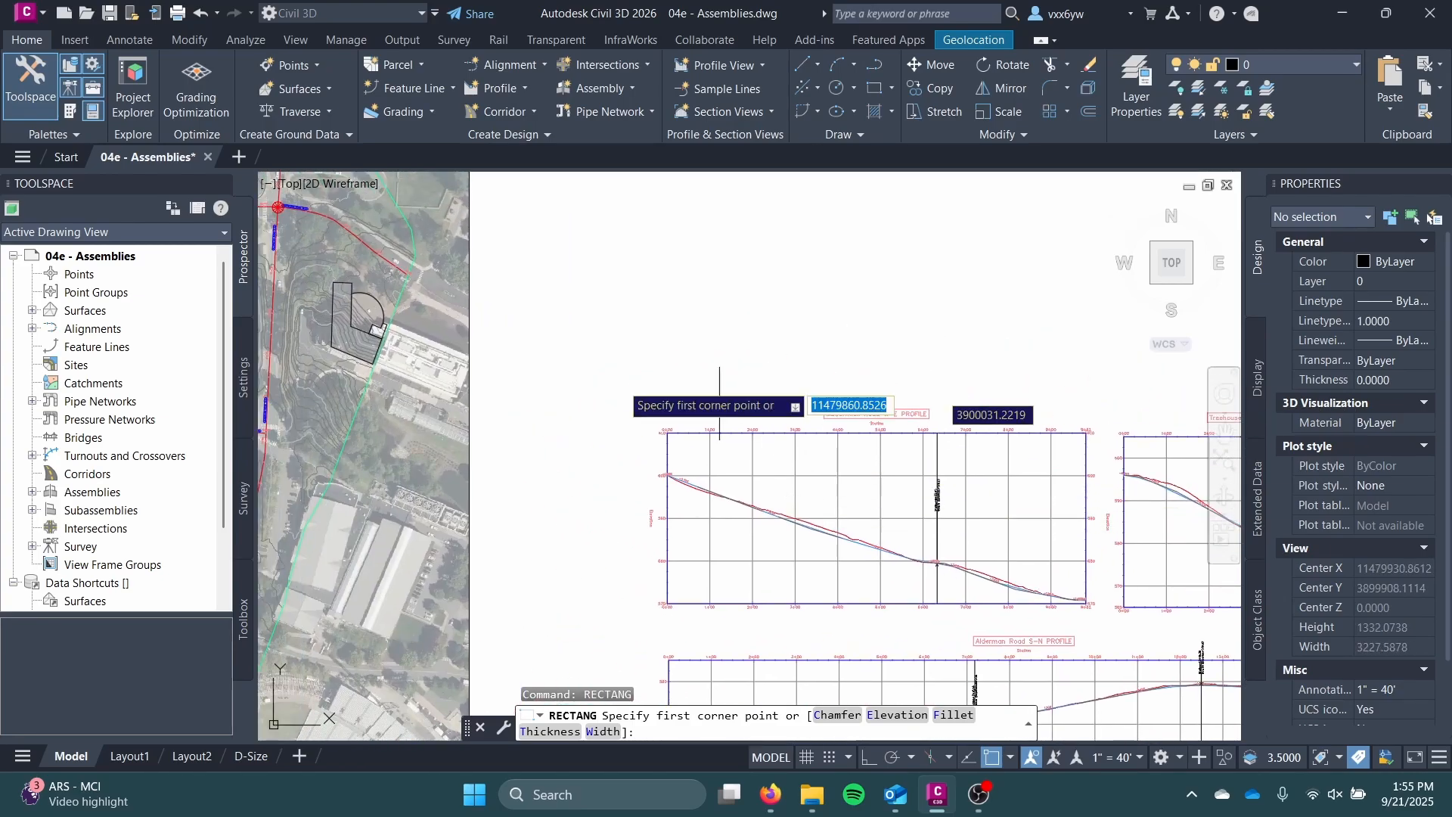
scroll(778, 459, down, 2)
middle_drag(416, 341, 507, 413)
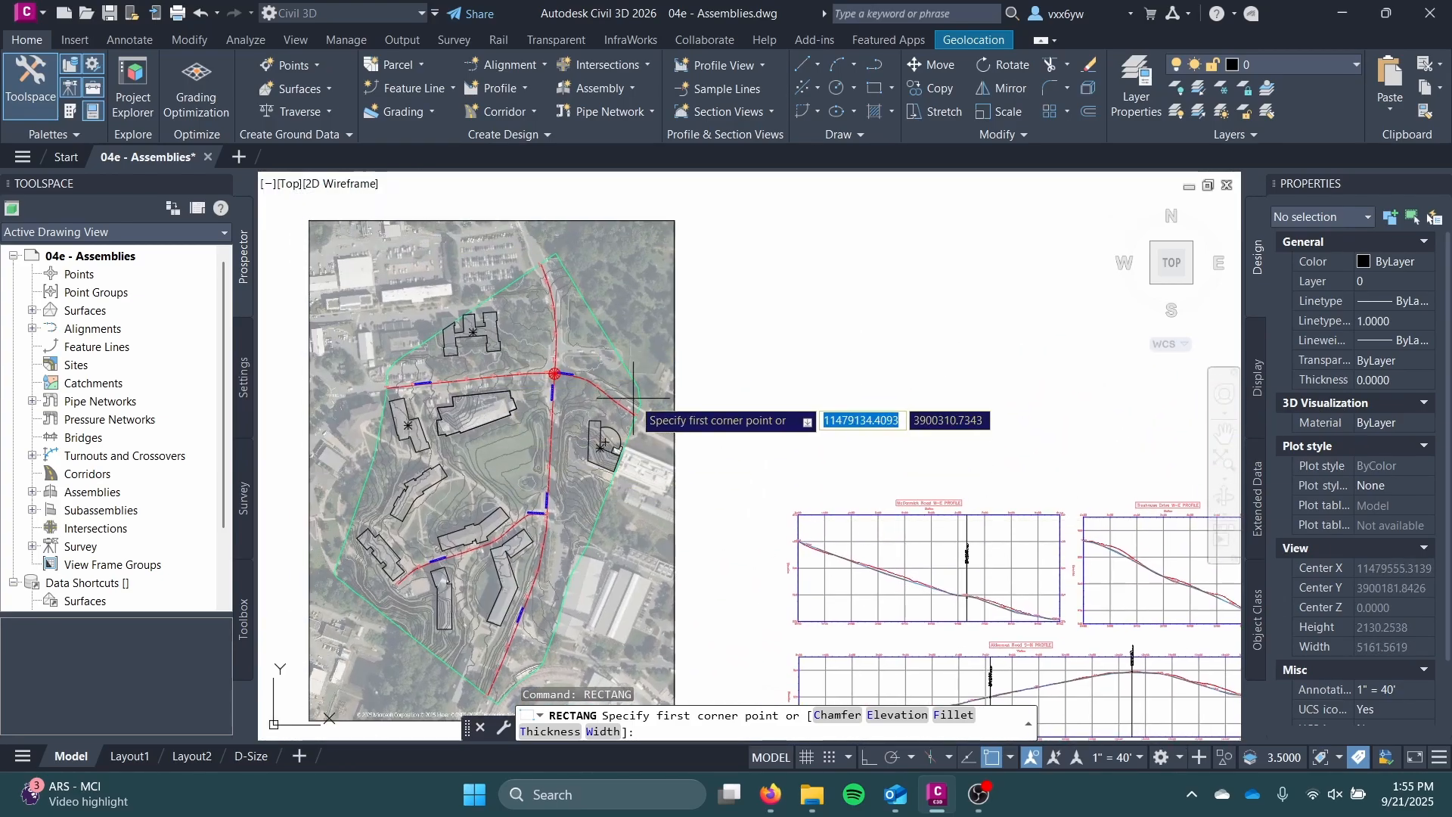
mouse_move(934, 309)
middle_down()
mouse_move(749, 396)
mouse_move(583, 422)
middle_up()
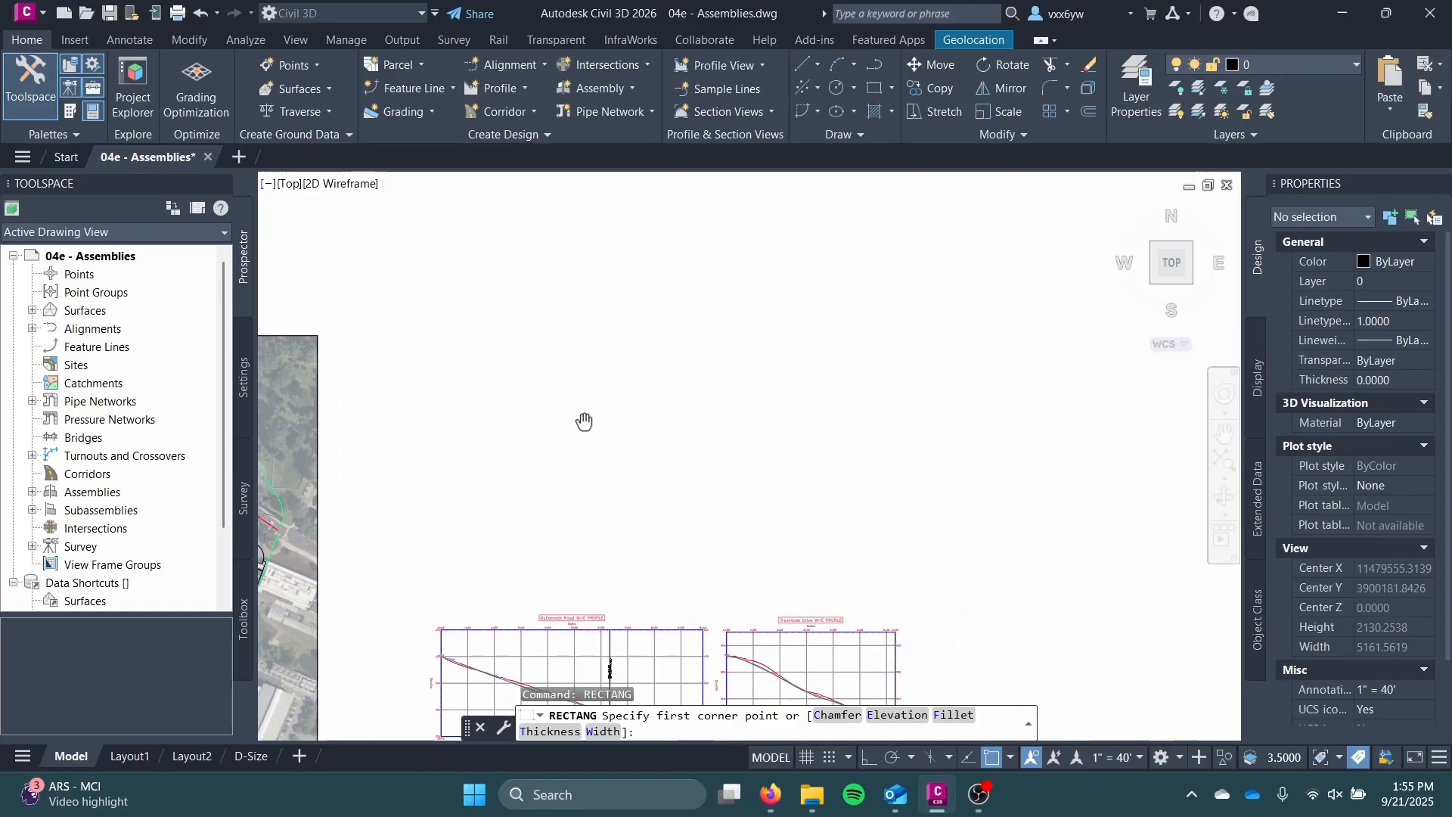
middle_drag(583, 421, 665, 392)
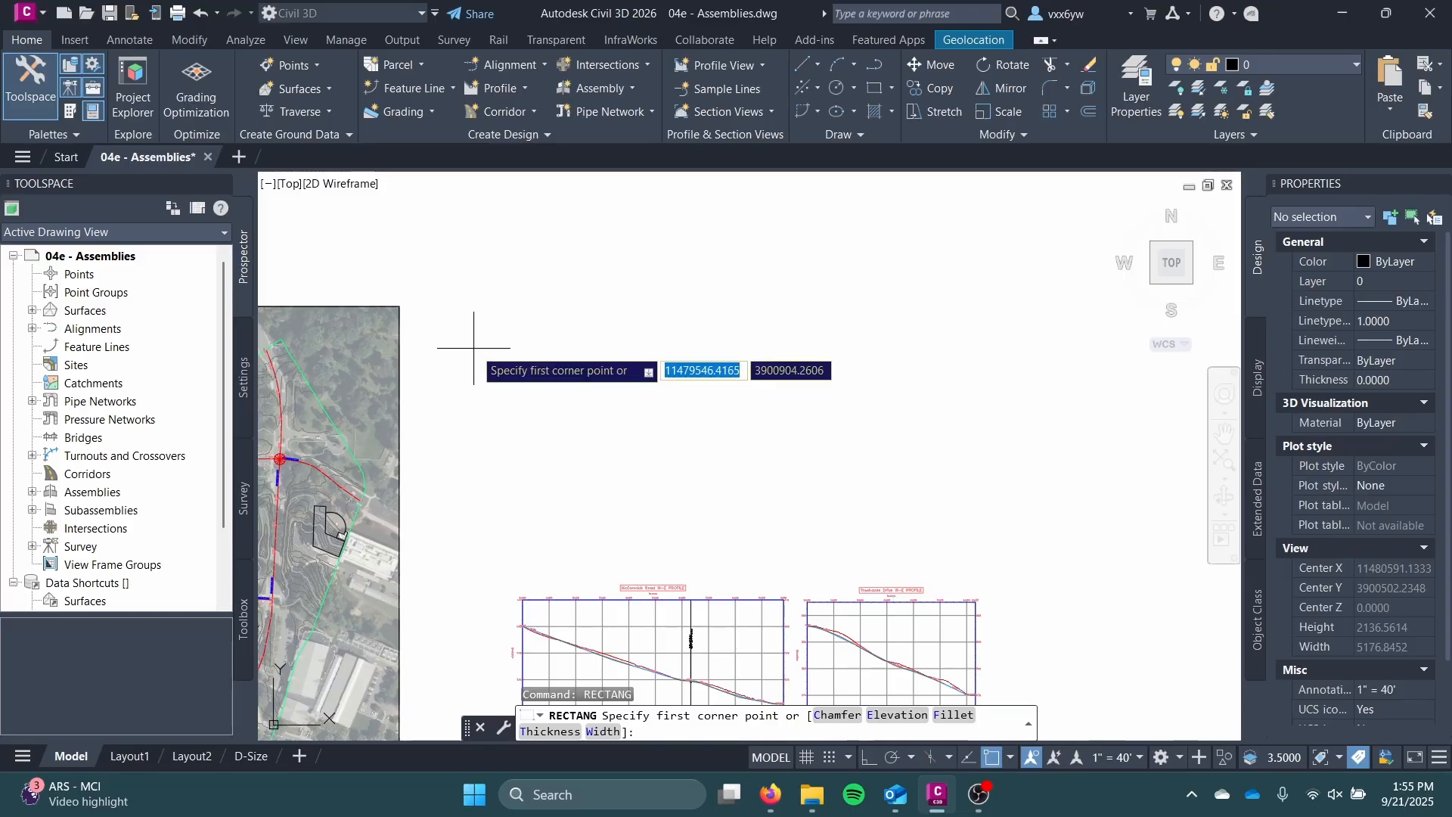
click(485, 324)
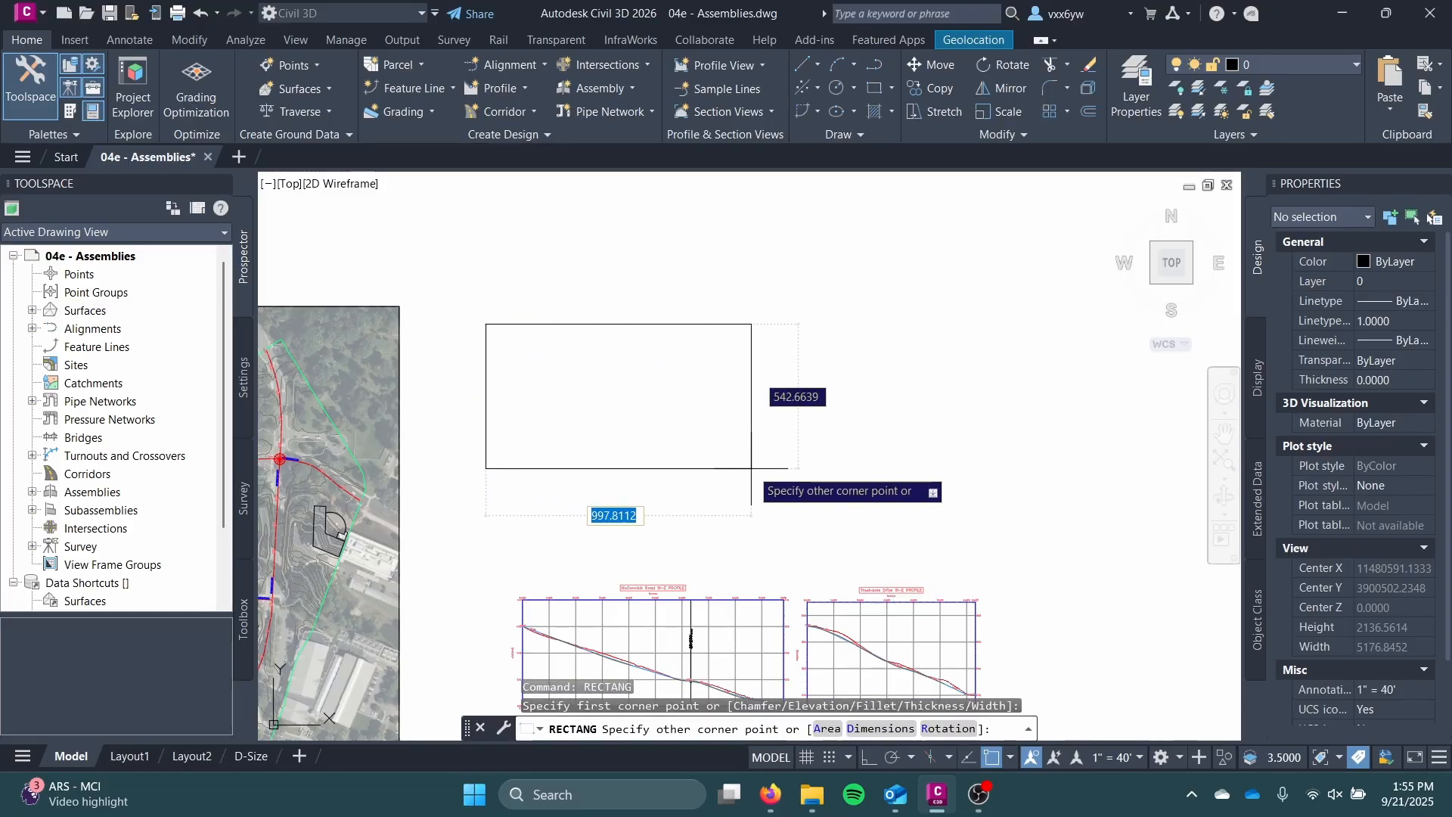
click(955, 554)
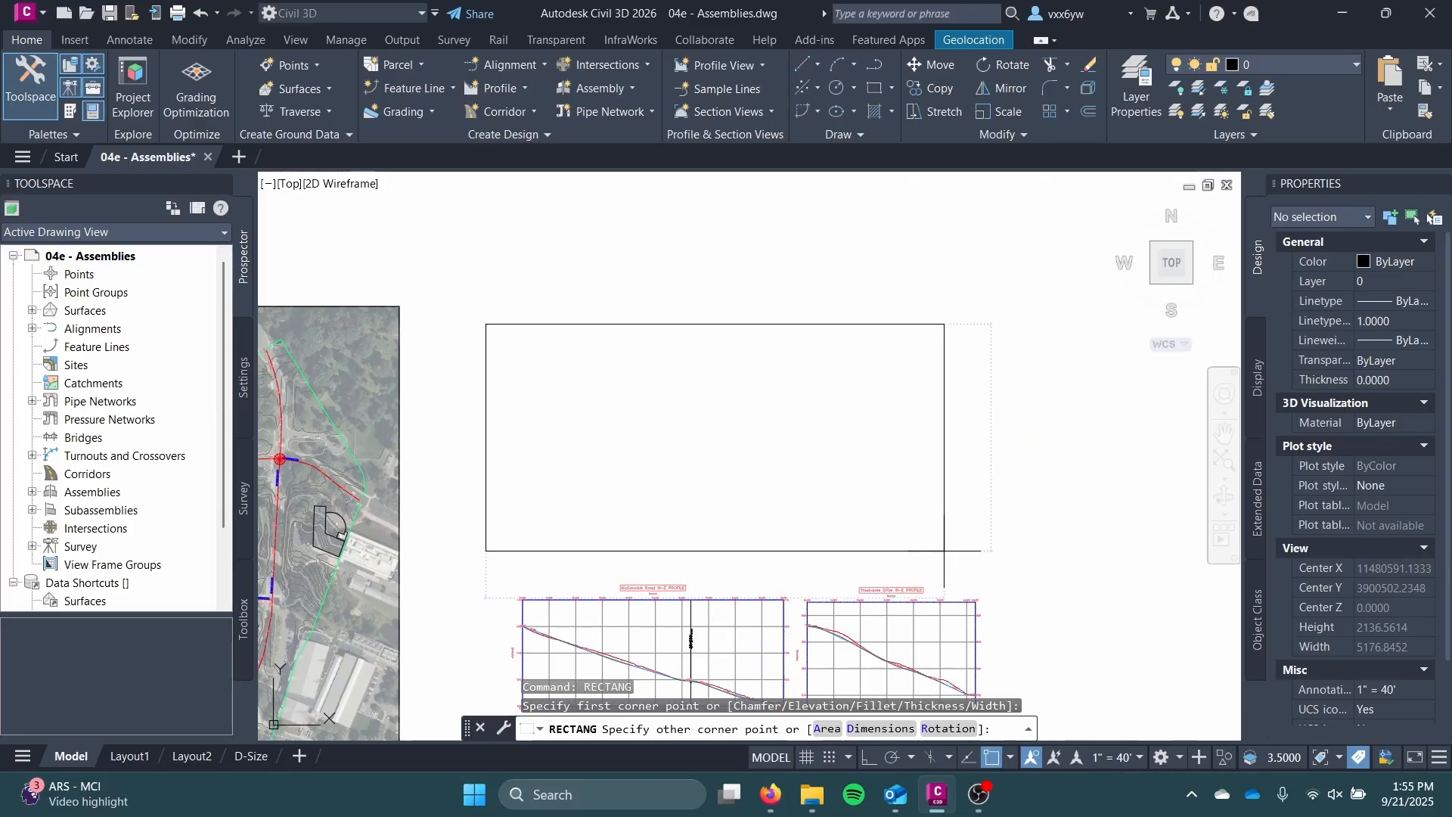
- Move the rectangle about 120 units to the right, keeping it above the profile views
scroll(408, 318, down, 4)
mouse_move(463, 354)
middle_down()
mouse_move(652, 424)
mouse_move(618, 419)
middle_up()
scroll(718, 421, up, 4)
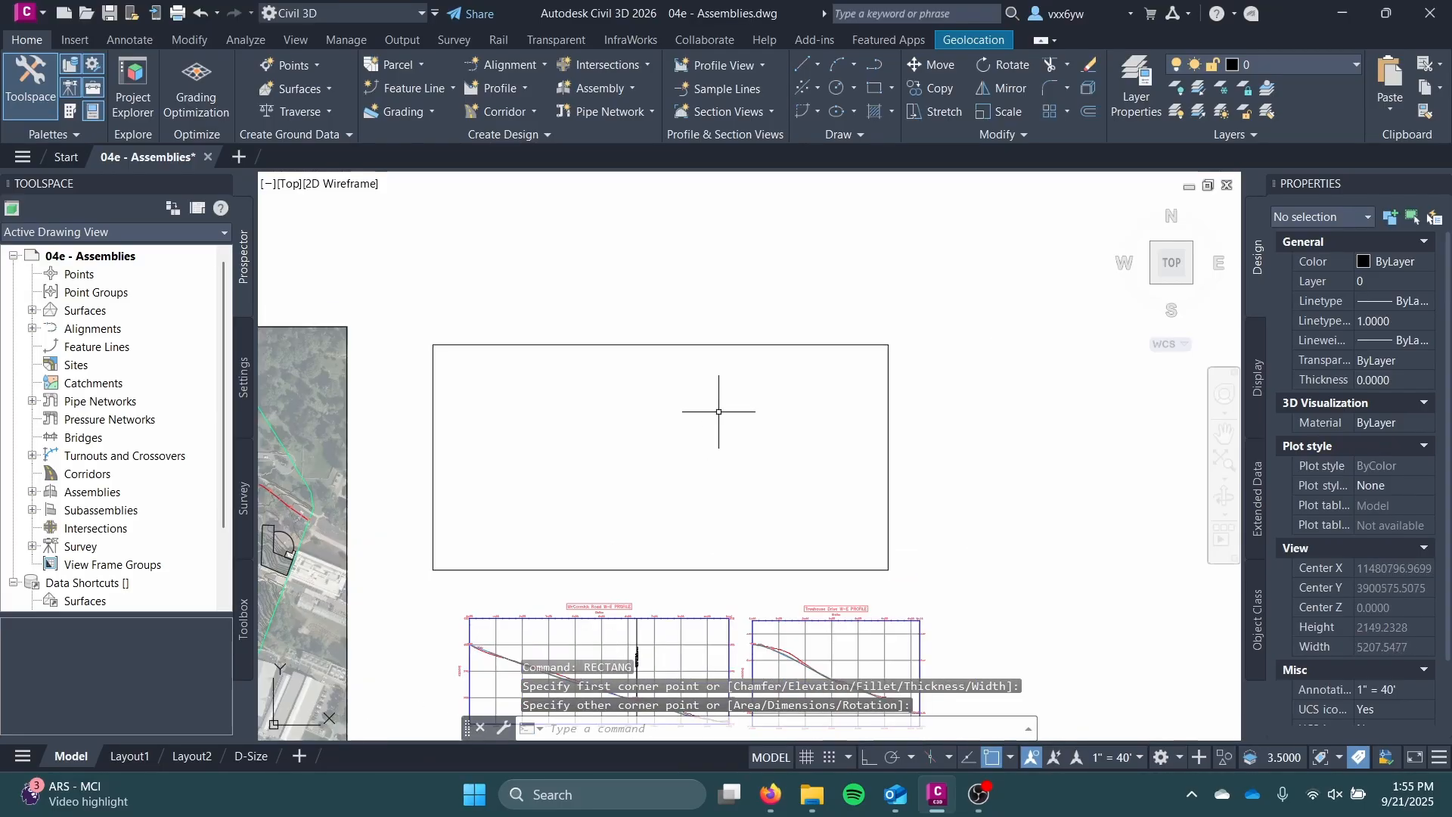
click(688, 329)
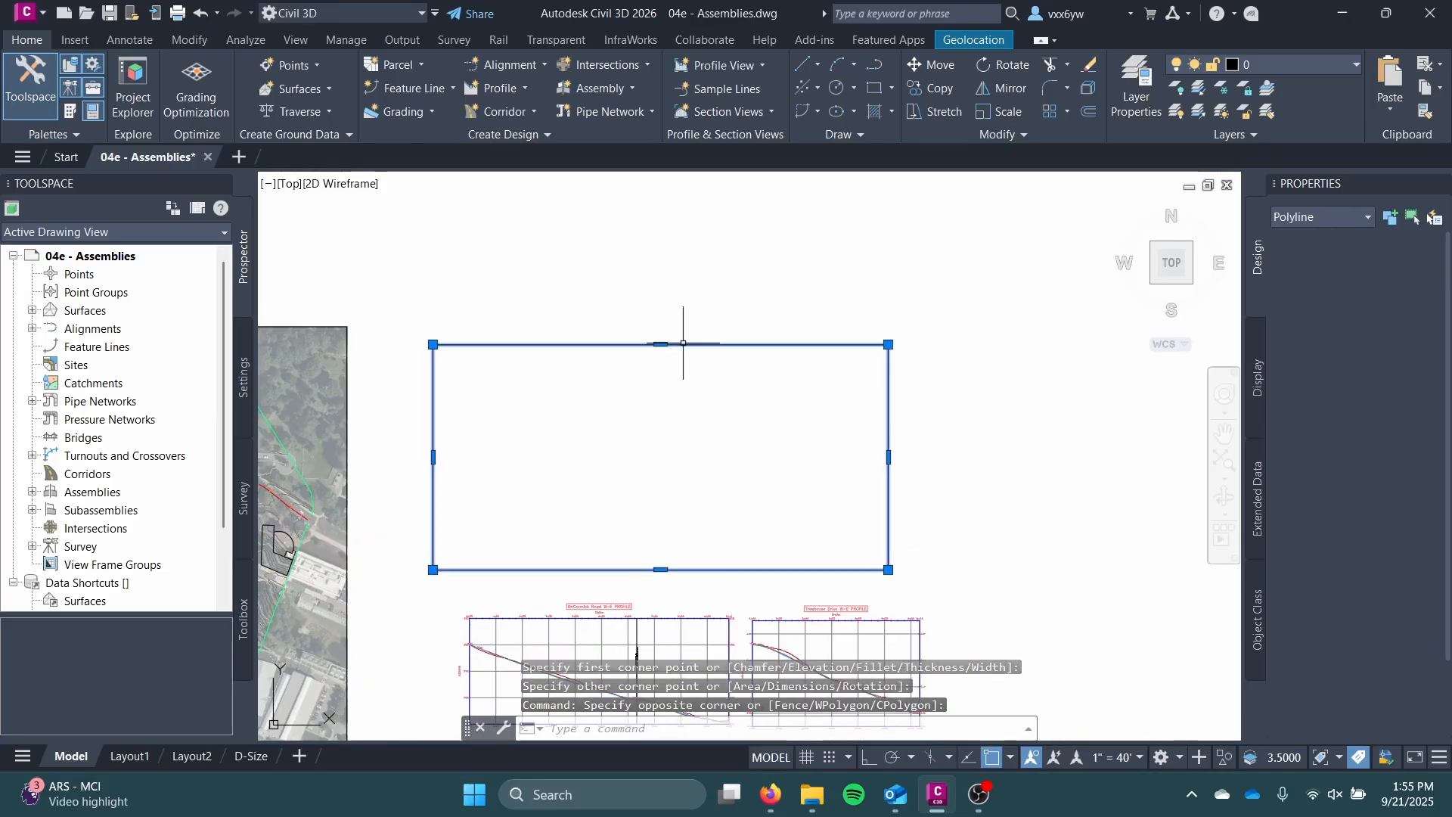
click(683, 348)
right_click(685, 345)
mouse_move(770, 453)
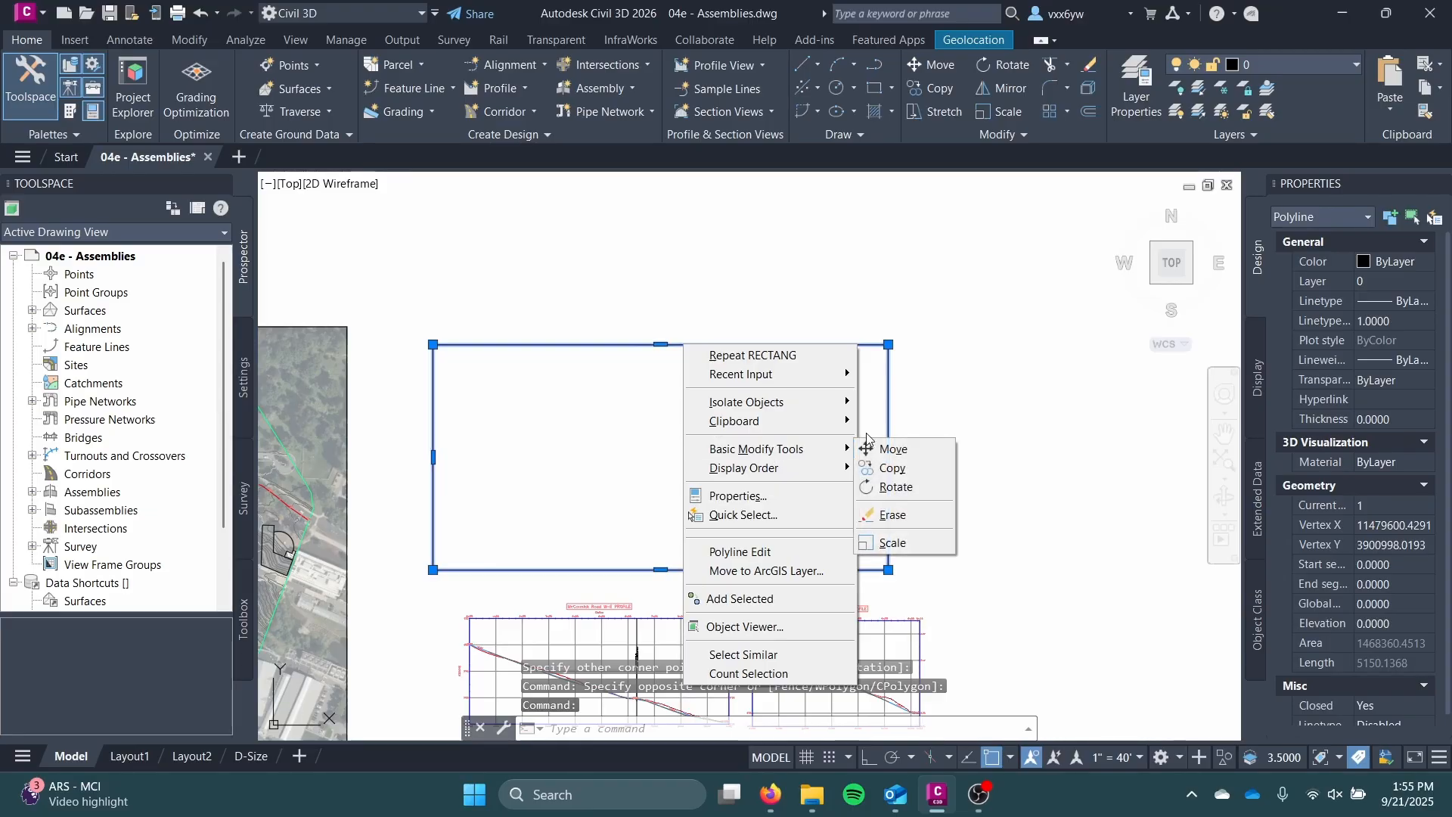
click(900, 447)
click(632, 455)
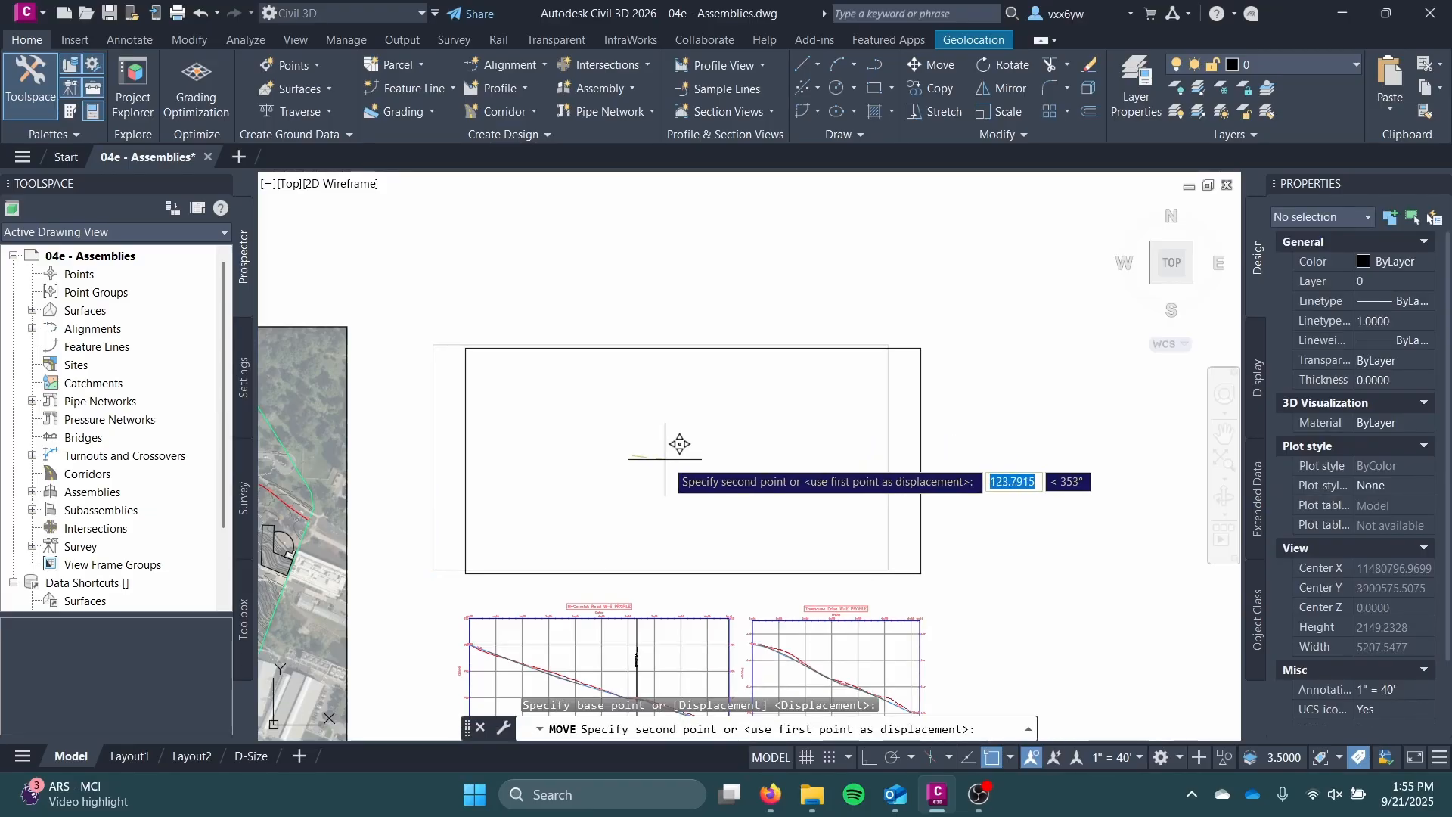
click(660, 456)
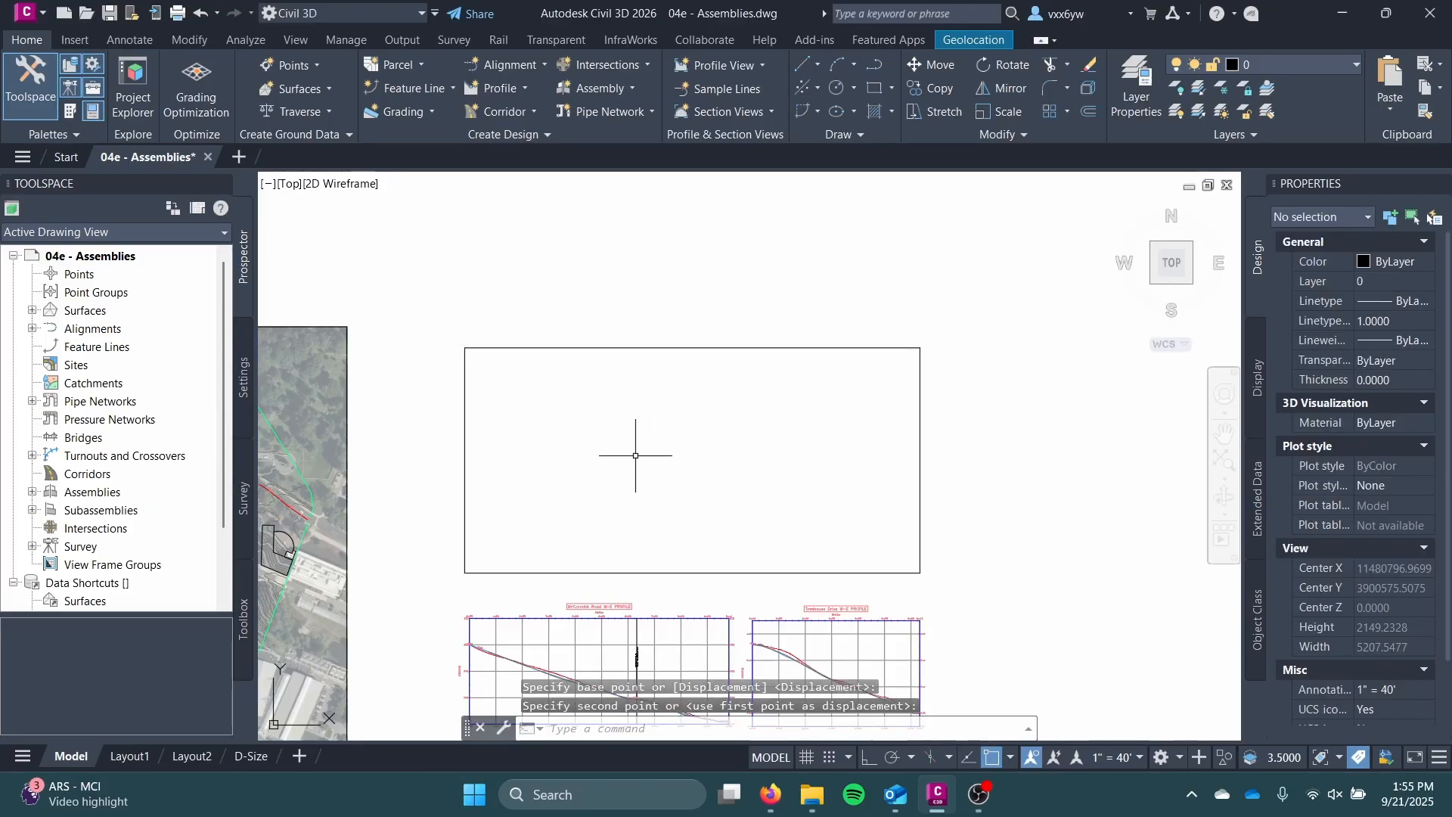
- Look over the assembly creation commands and open the tool palettes with the Civil Imperial subassemblies
mouse_move(612, 493)
middle_down()
mouse_move(670, 391)
mouse_move(650, 366)
mouse_move(561, 478)
mouse_move(558, 566)
mouse_move(560, 538)
middle_up()
scroll(649, 367, up, 2)
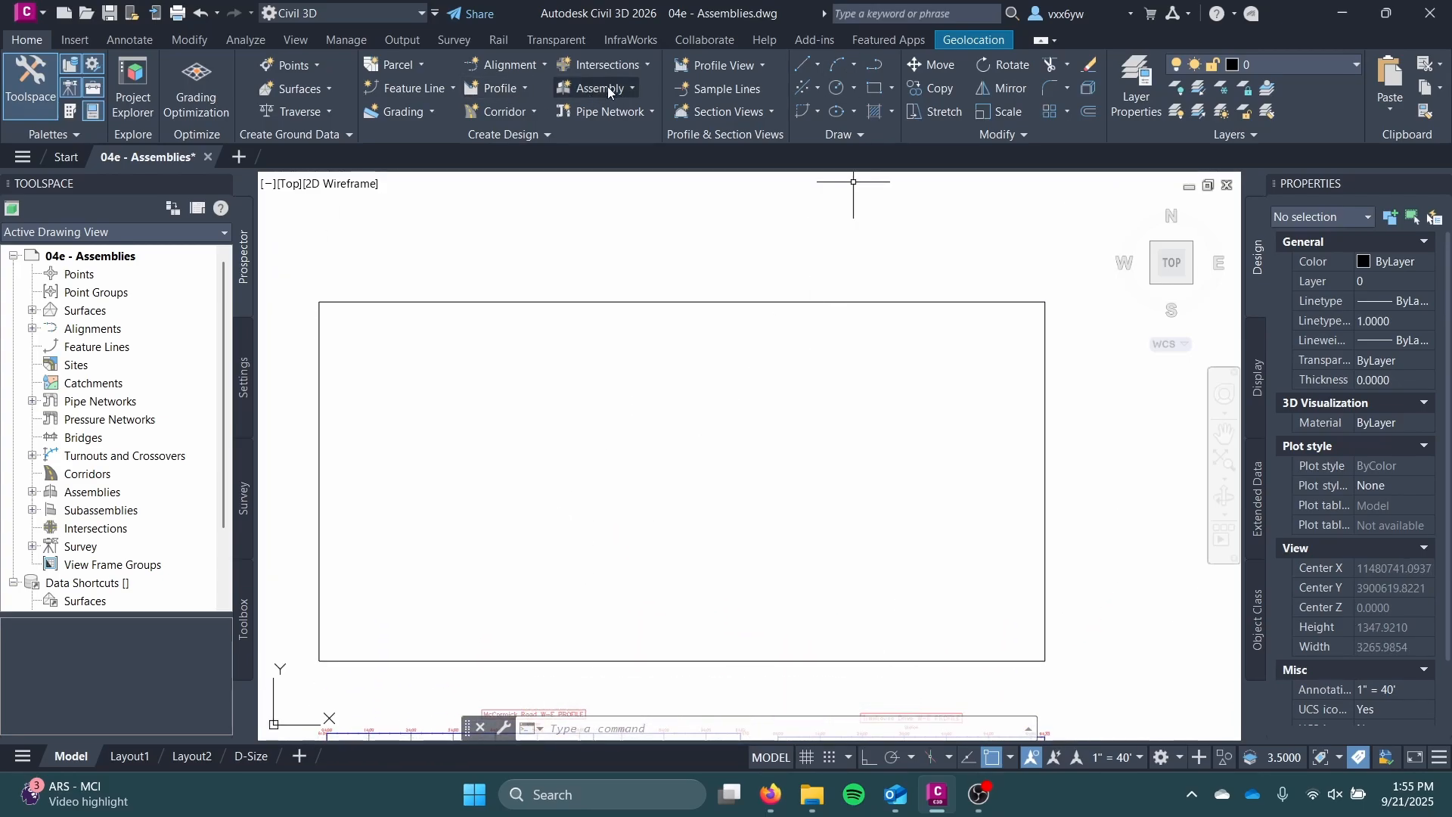
click(629, 89)
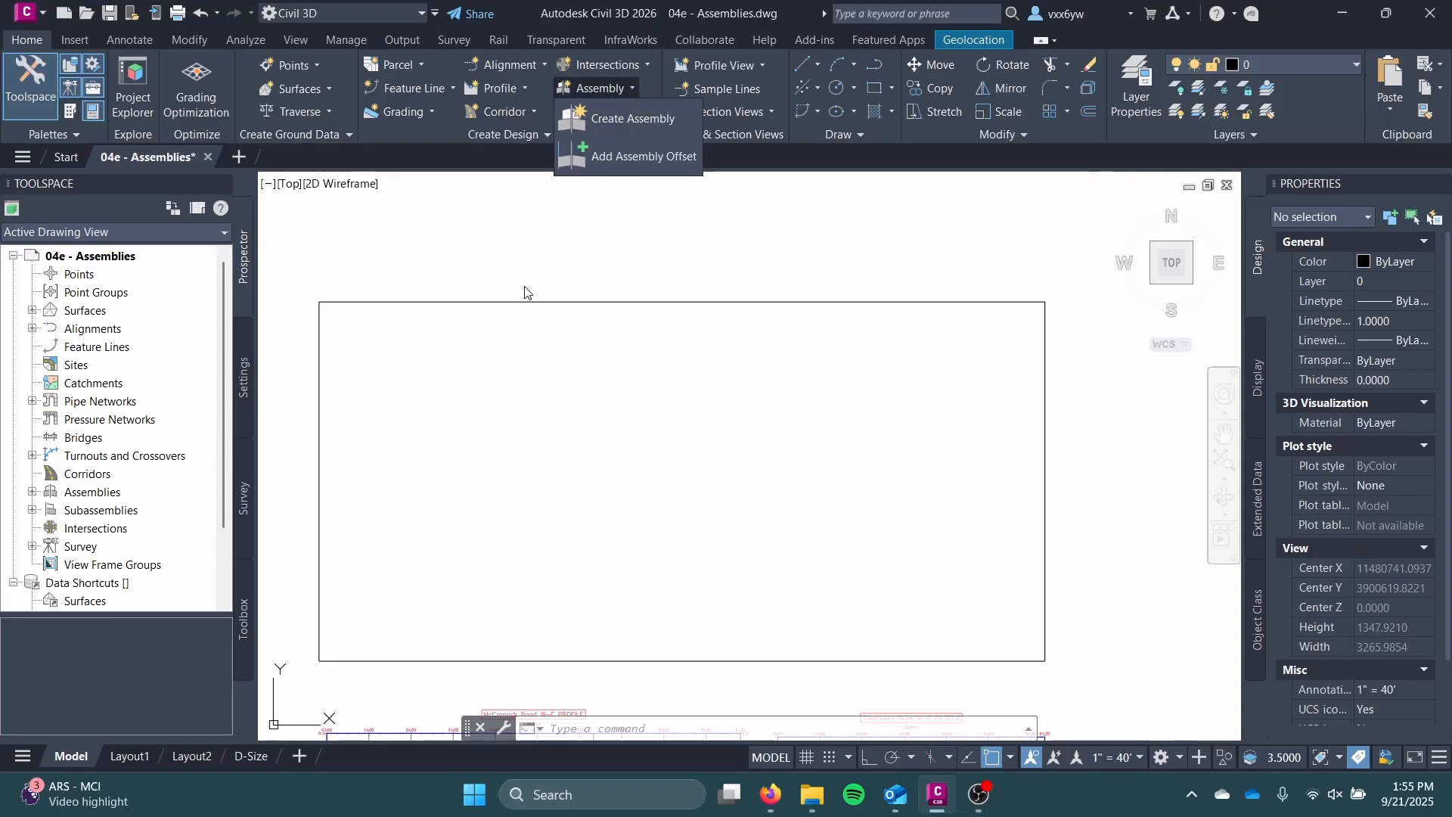
click(590, 512)
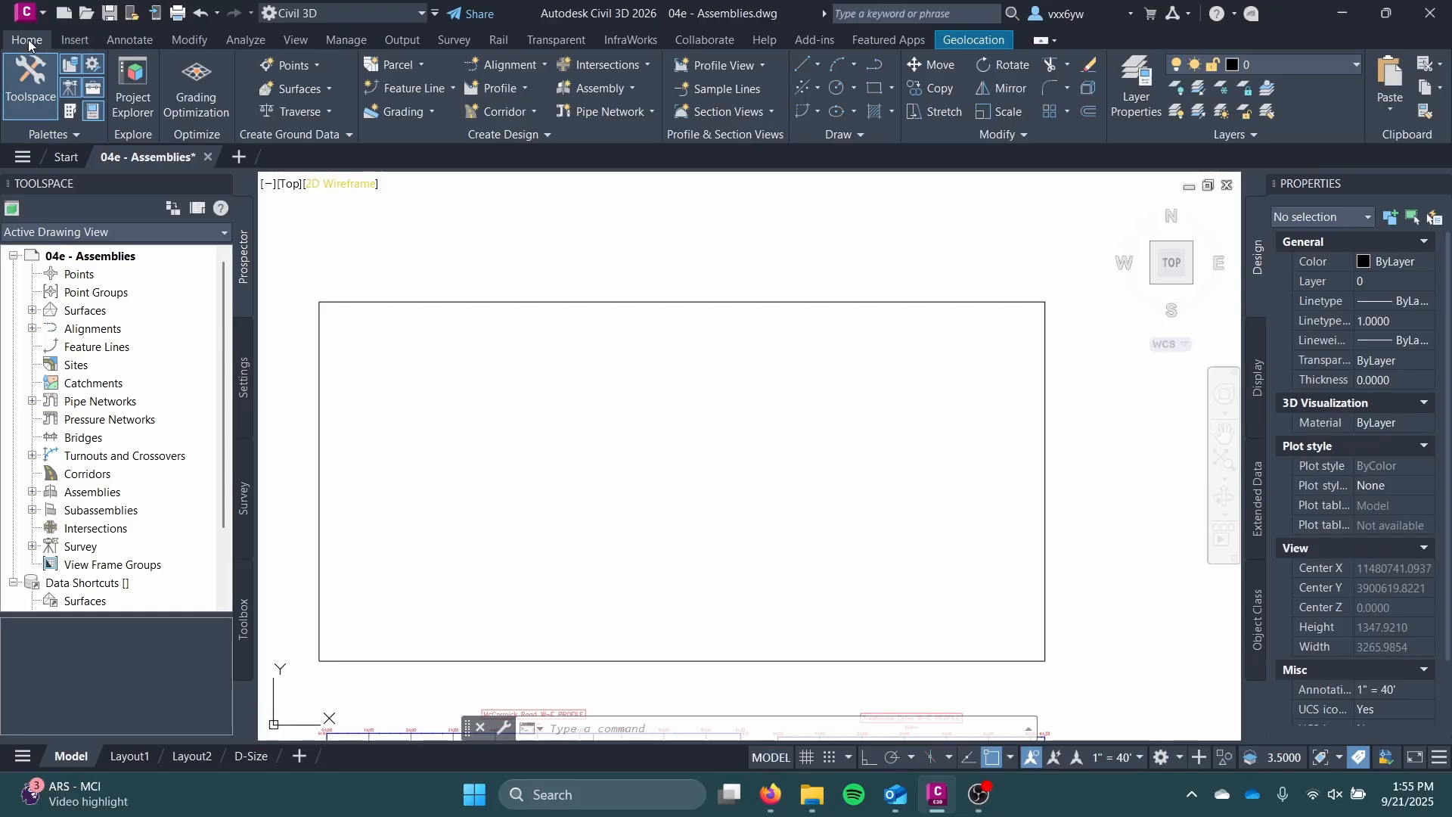
click(70, 116)
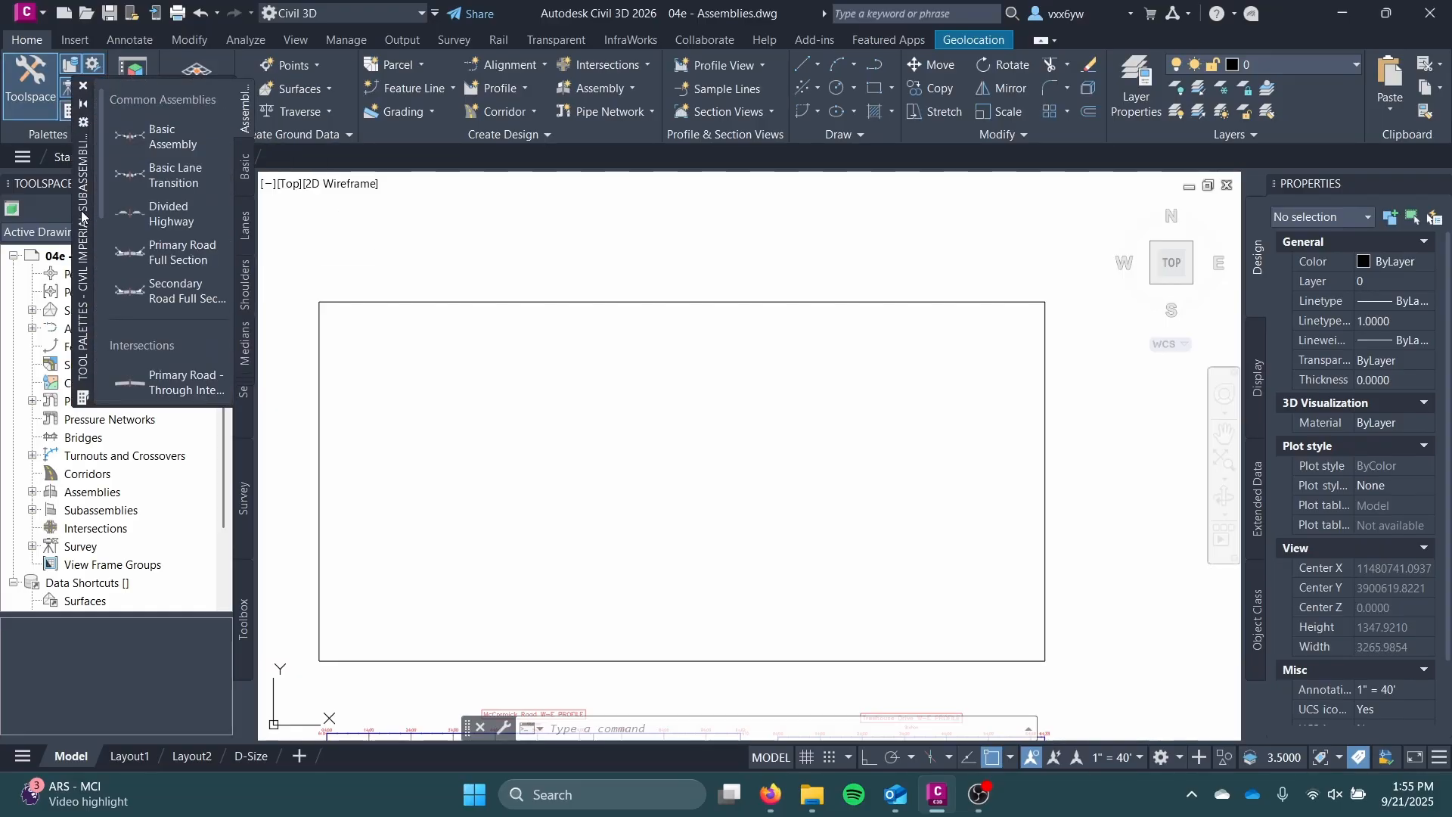
- Move the floating tool palettes off the Toolspace to the free space between it and the rectangle
mouse_move(82, 216)
mouse_down()
mouse_move(201, 364)
mouse_move(429, 356)
mouse_move(339, 387)
mouse_move(320, 375)
mouse_up()
middle_drag(552, 393, 667, 401)
scroll(668, 408, down, 2)
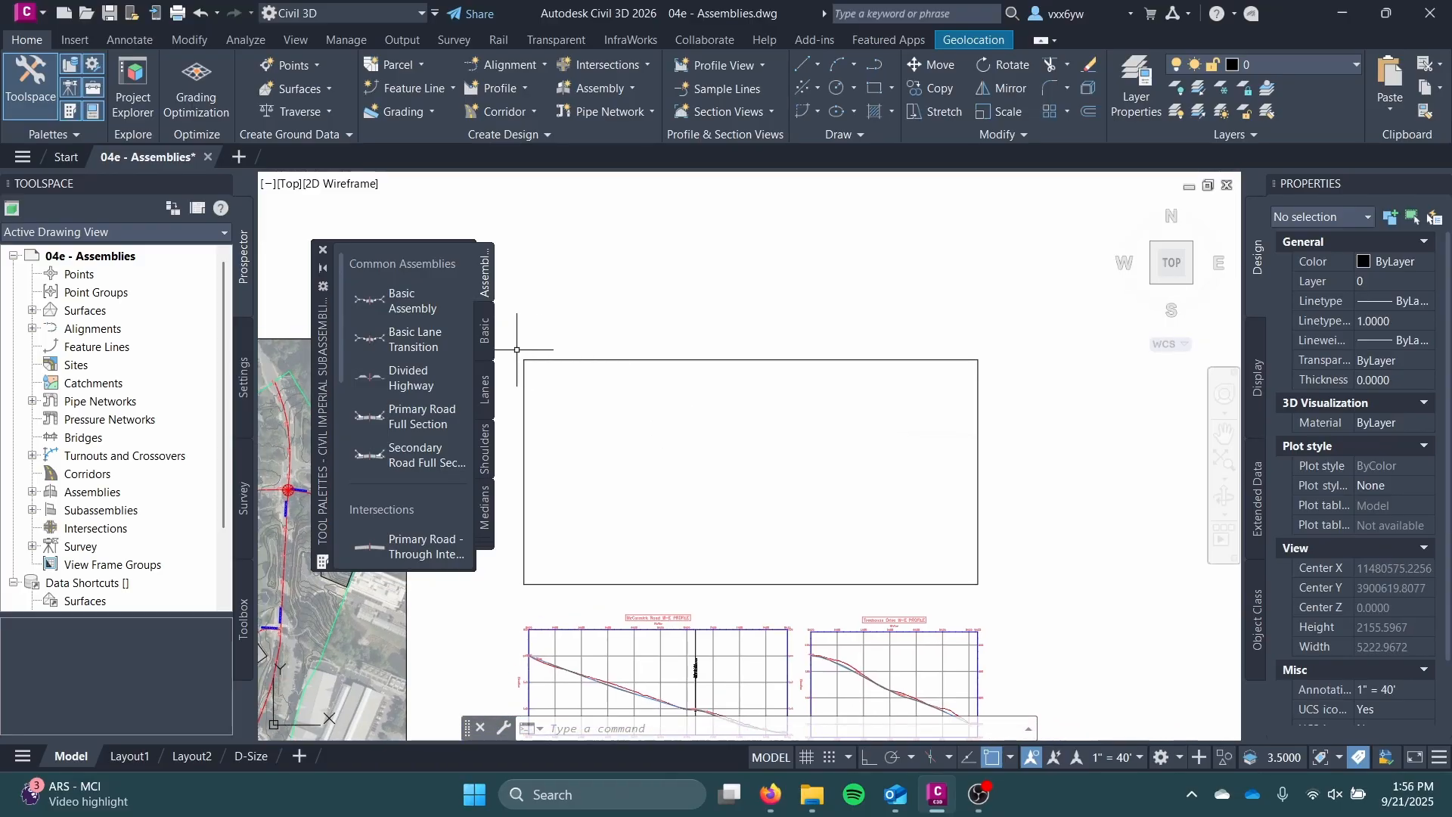
- Look through the Basic, Lanes, Retaining Walls, New Rehab, Rail and Trench Pipes subassembly palettes
click(485, 330)
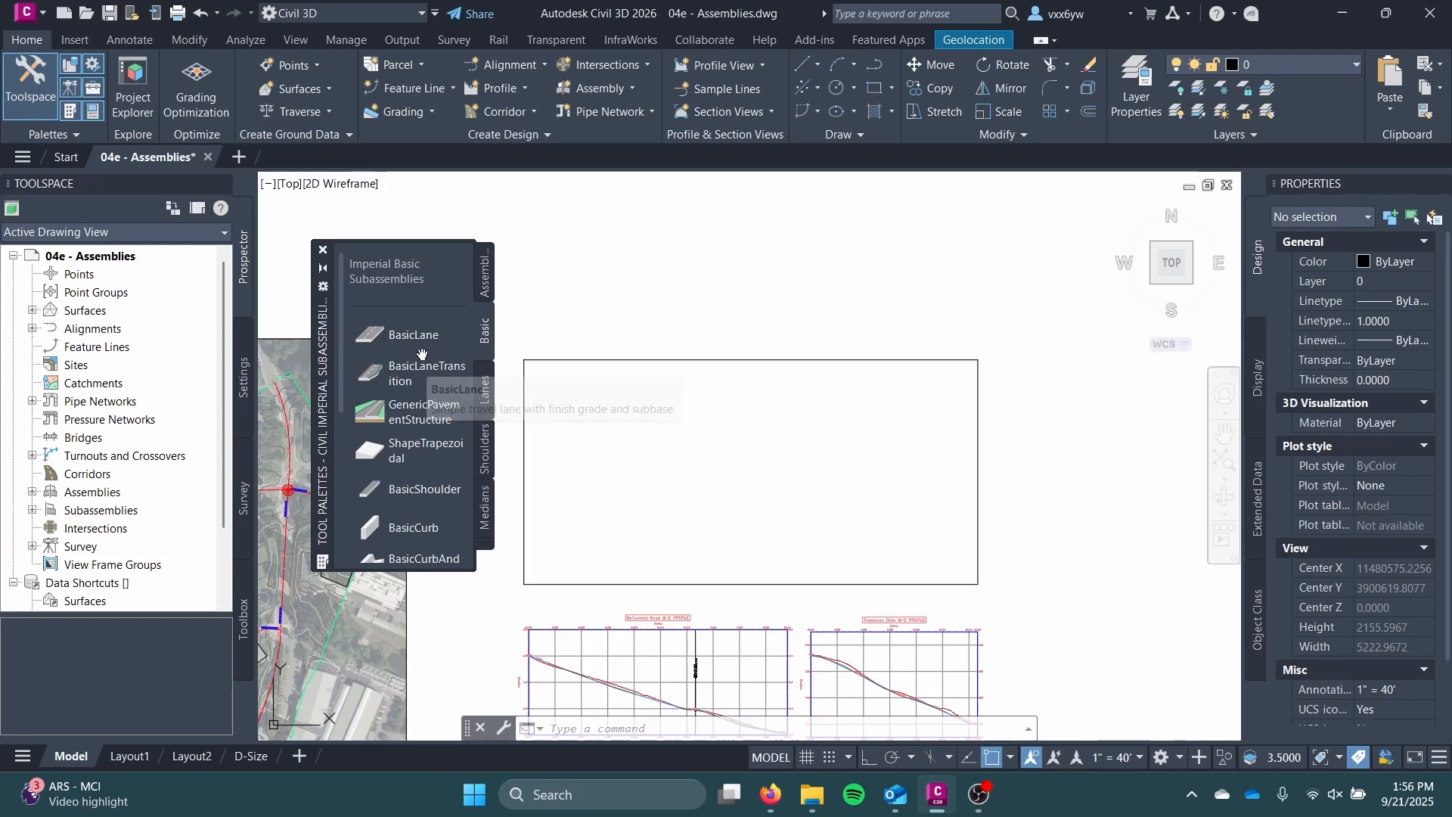
click(488, 400)
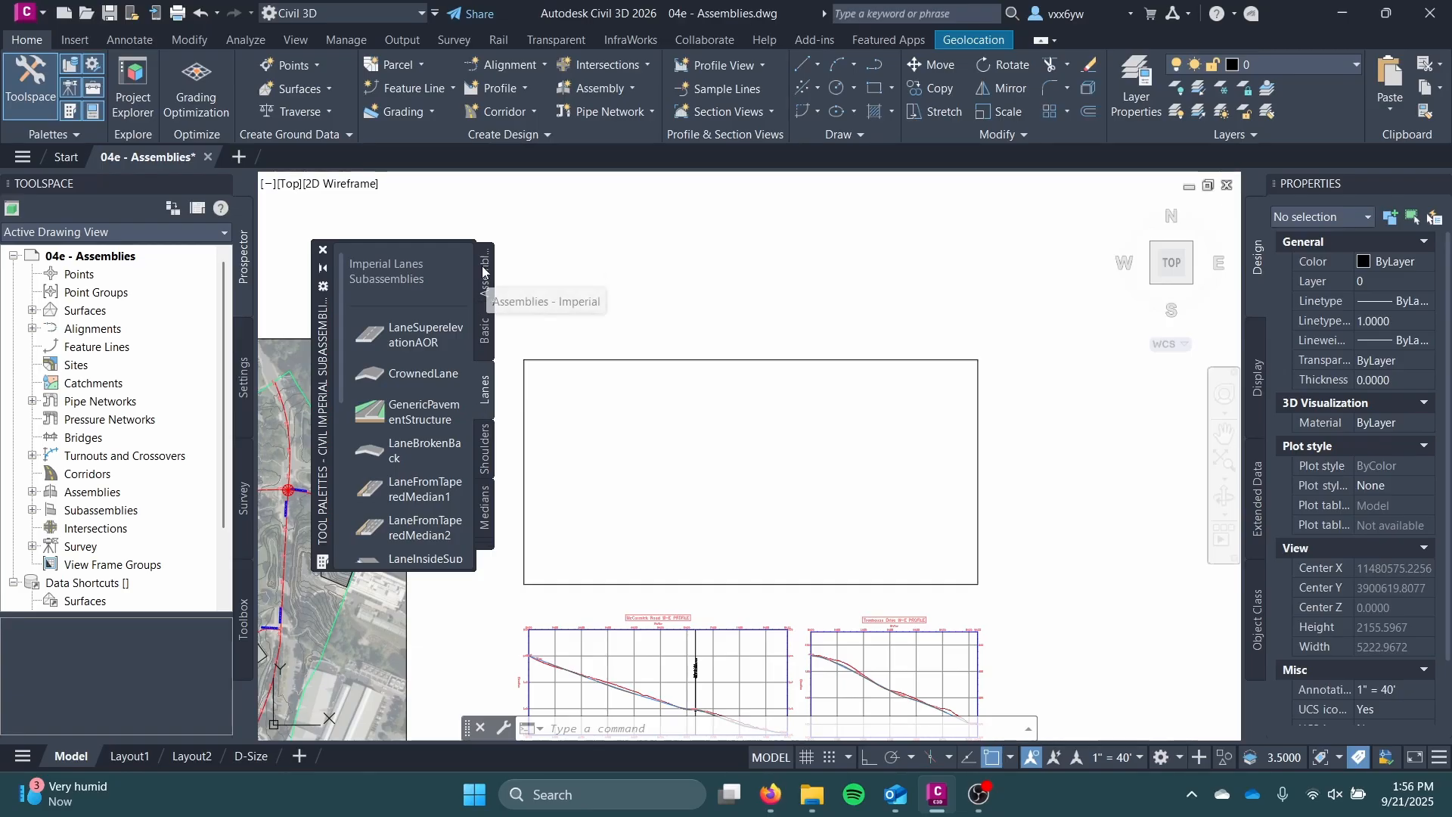
click(483, 546)
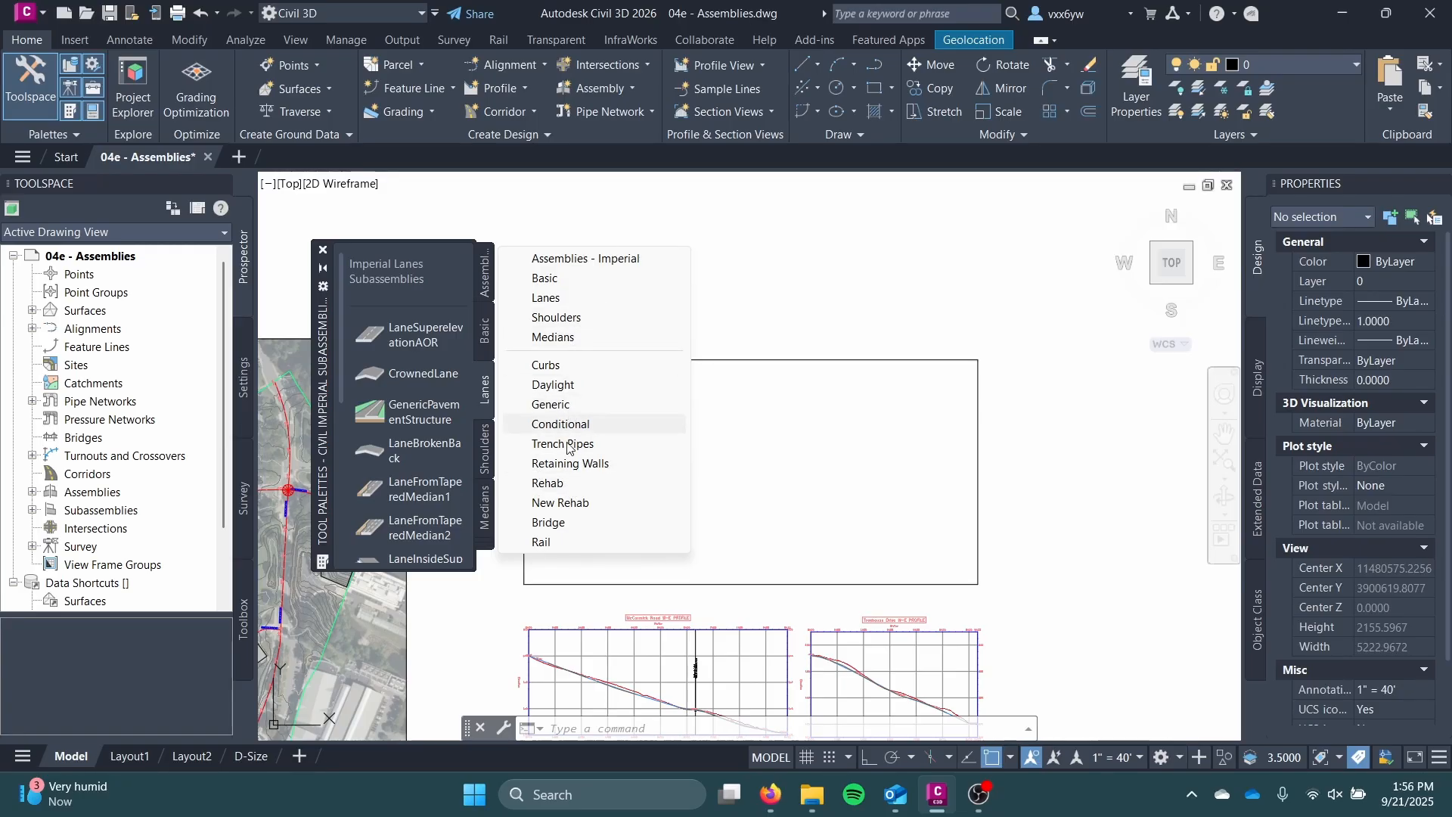
click(569, 463)
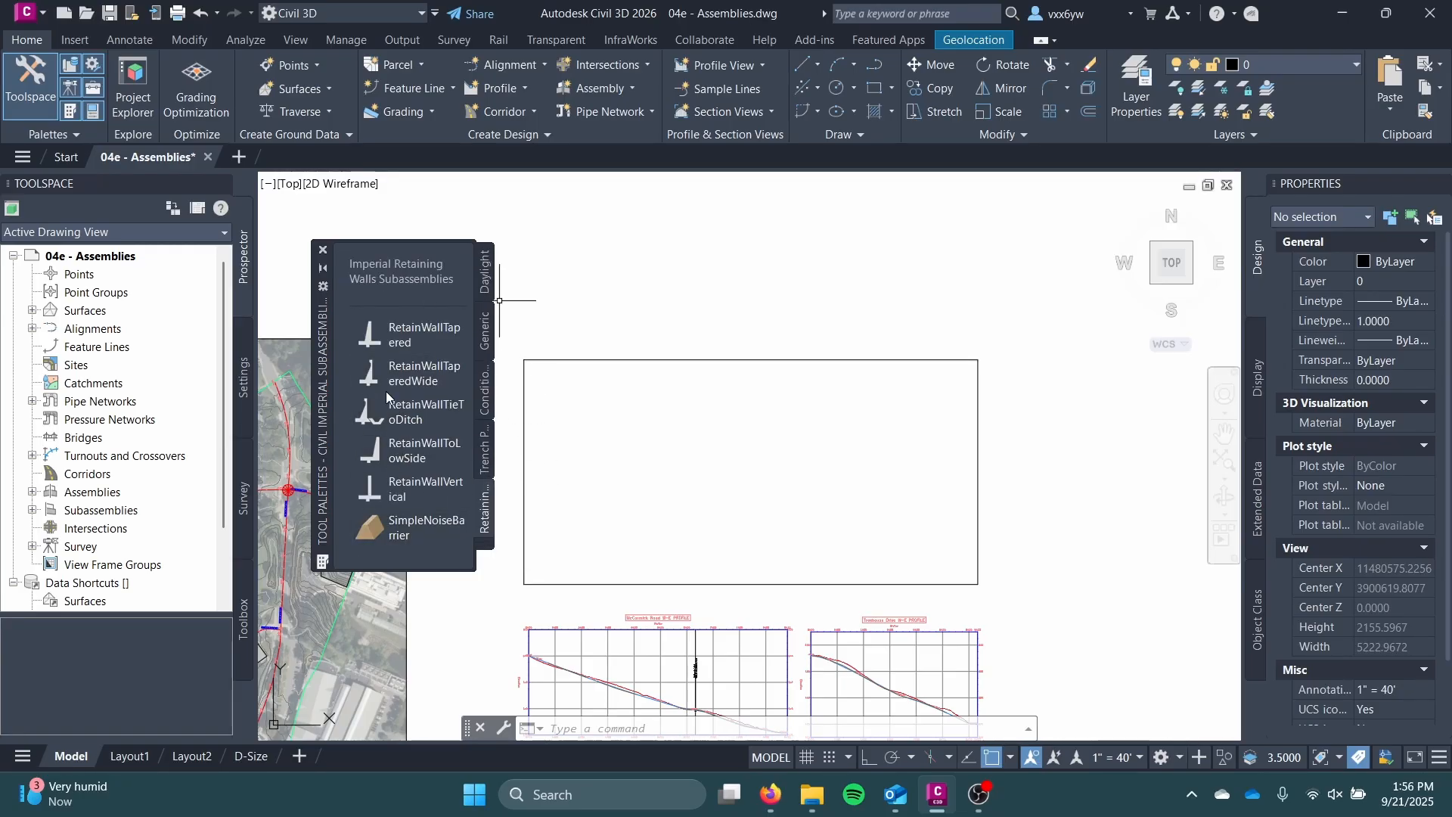
click(491, 549)
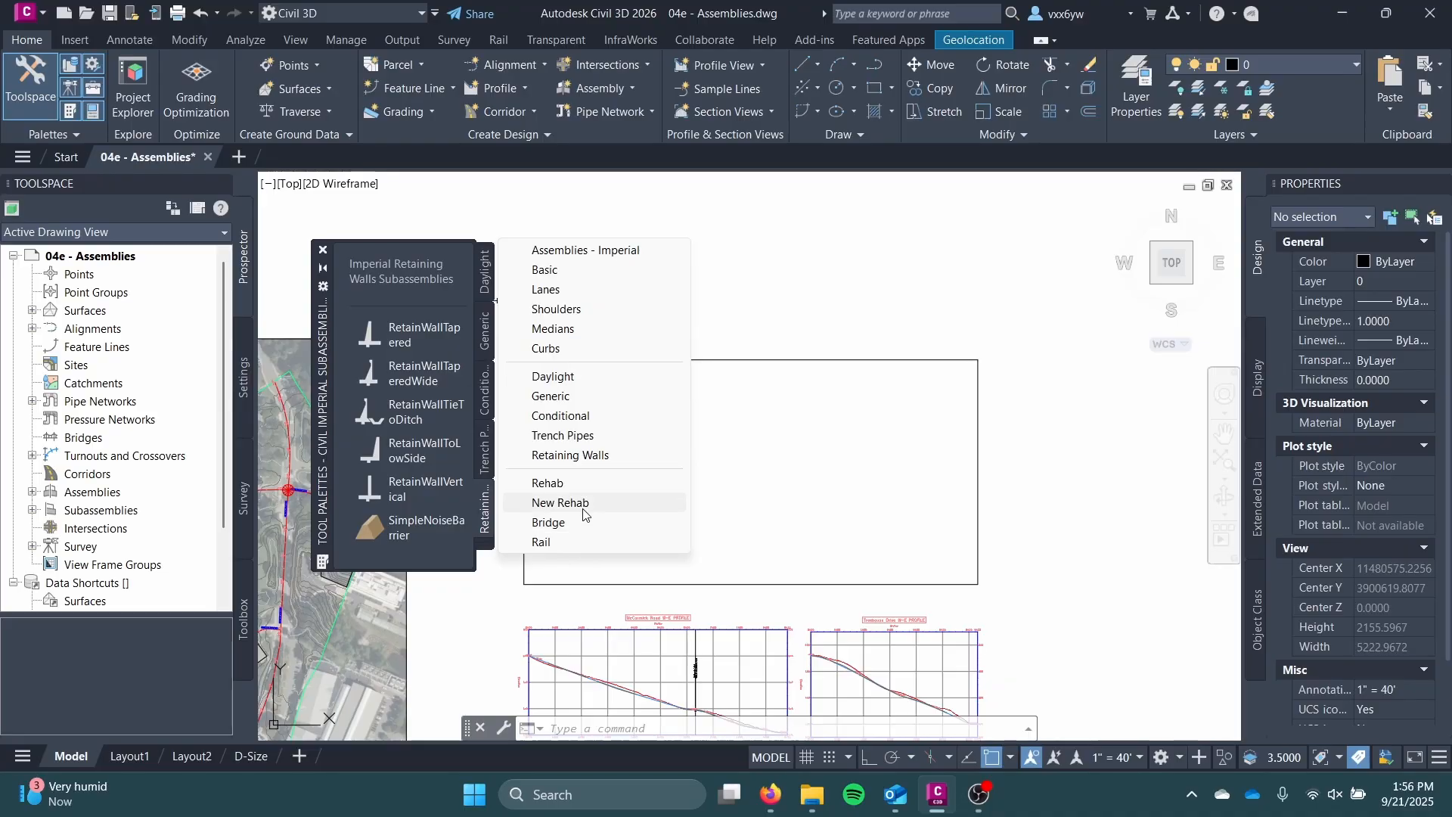
click(563, 502)
click(488, 546)
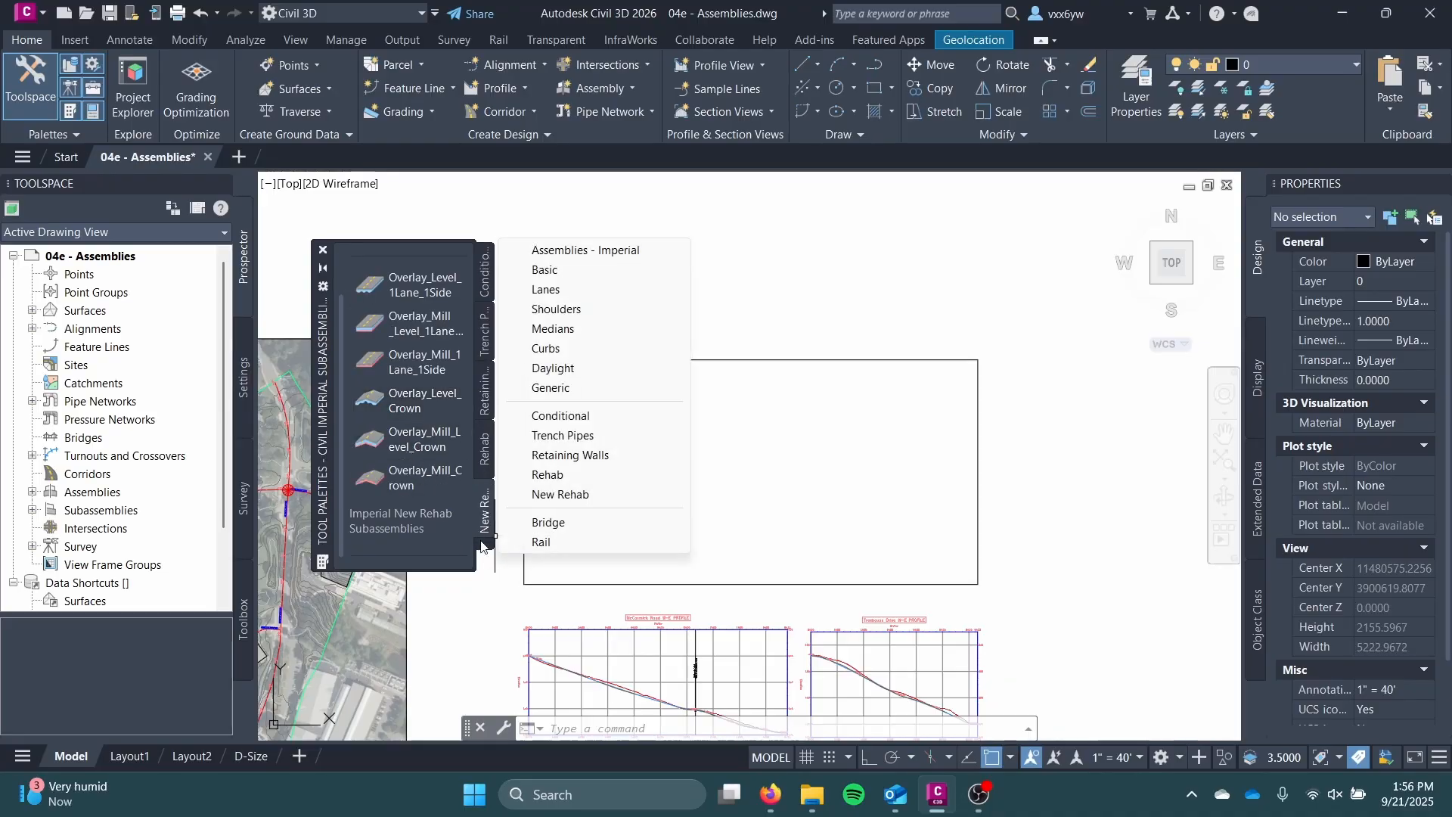
click(556, 545)
scroll(413, 409, down, 3)
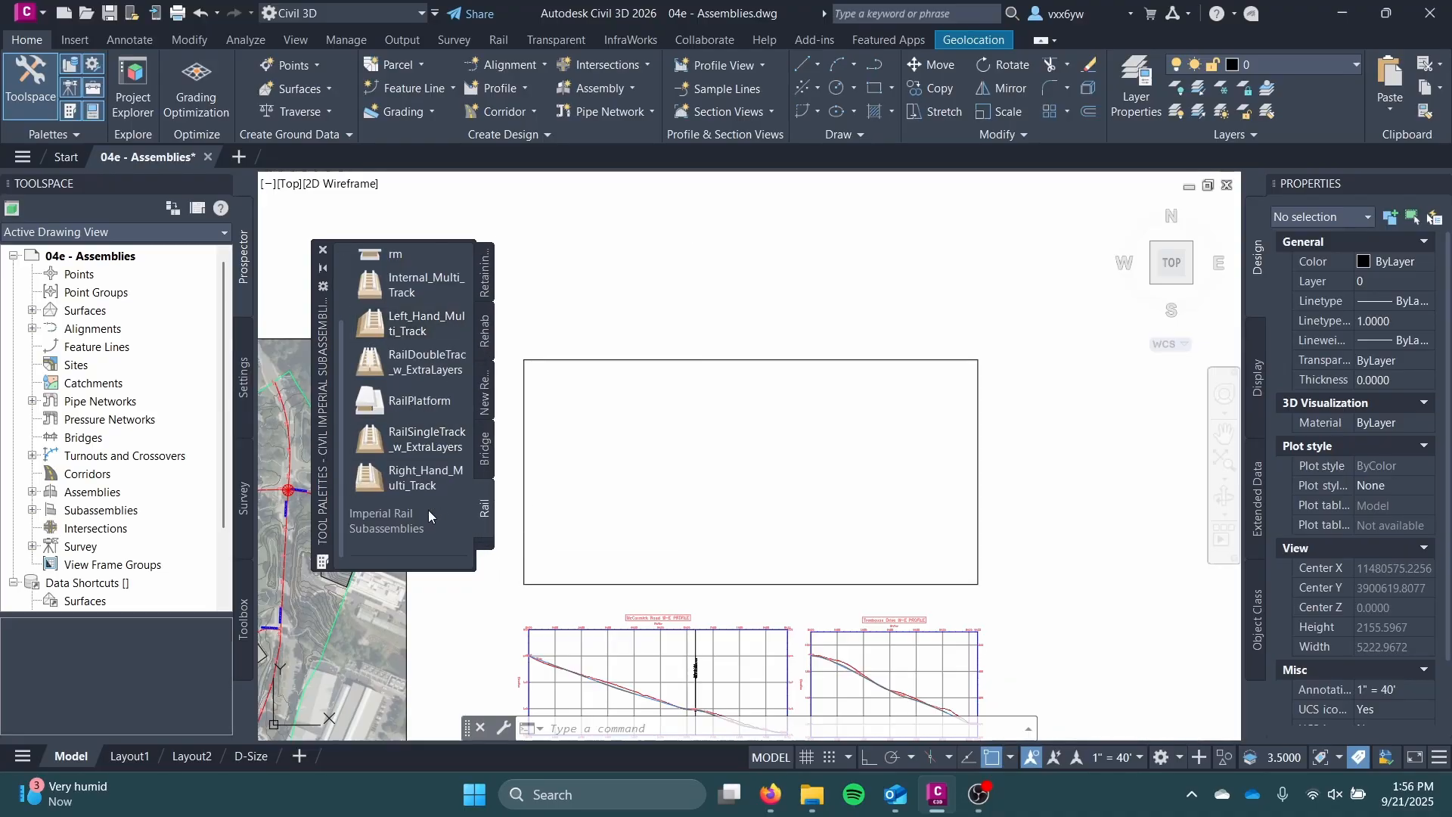
click(483, 538)
click(556, 436)
scroll(454, 401, down, 5)
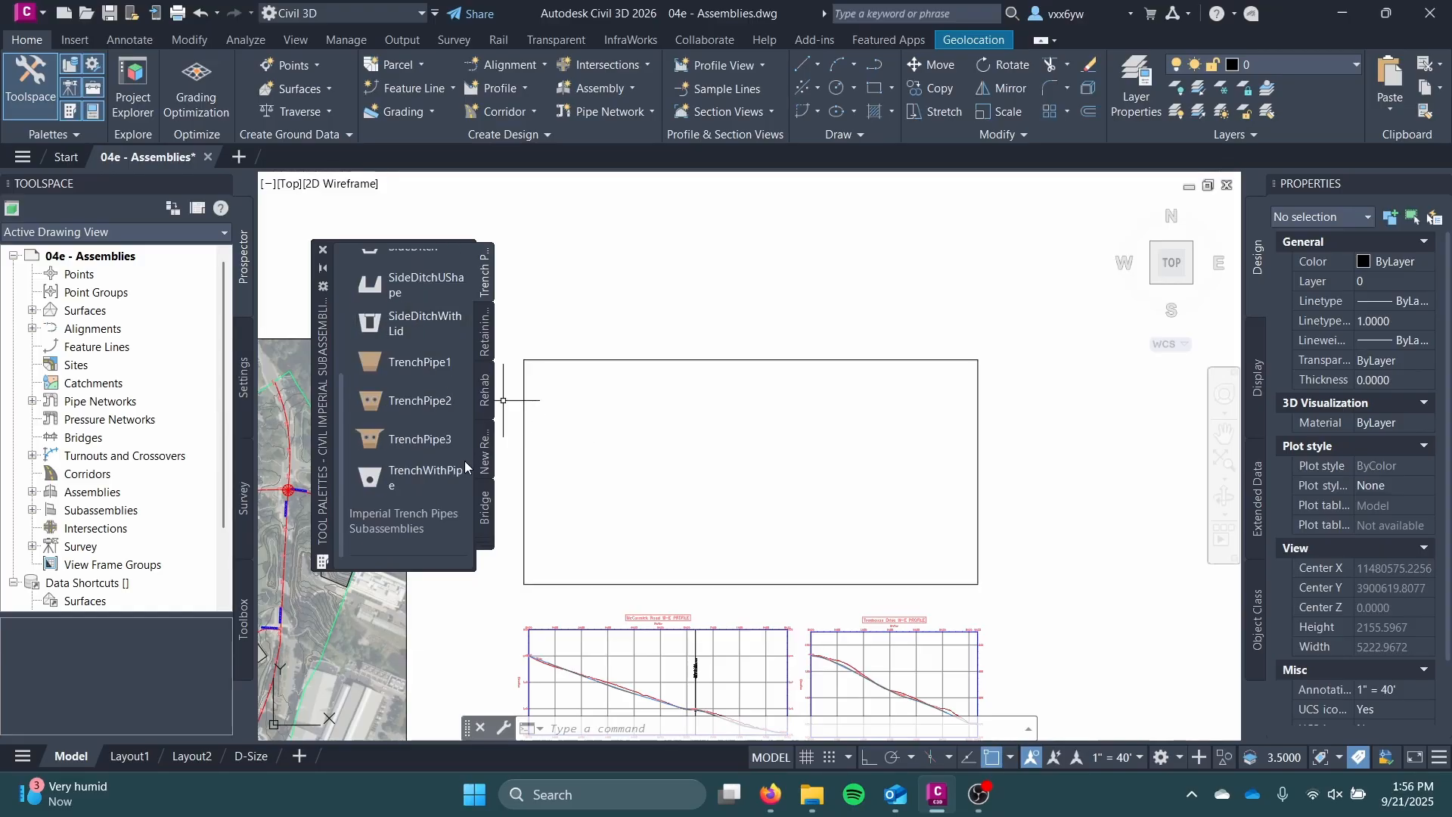
- Bring up the Basic subassemblies in the tool palettes and shift the palettes slightly closer to the Toolspace
click(487, 543)
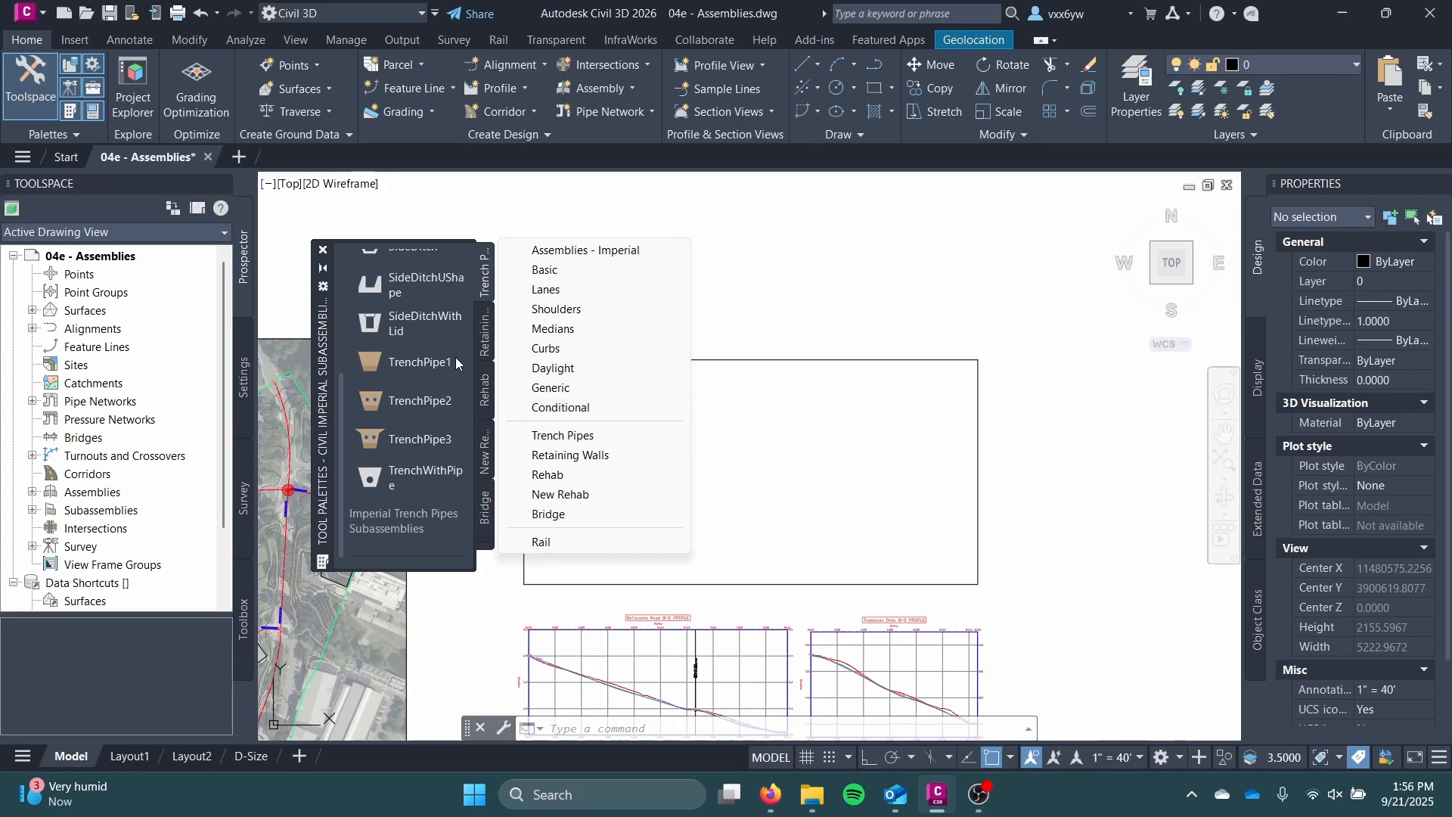
click(582, 270)
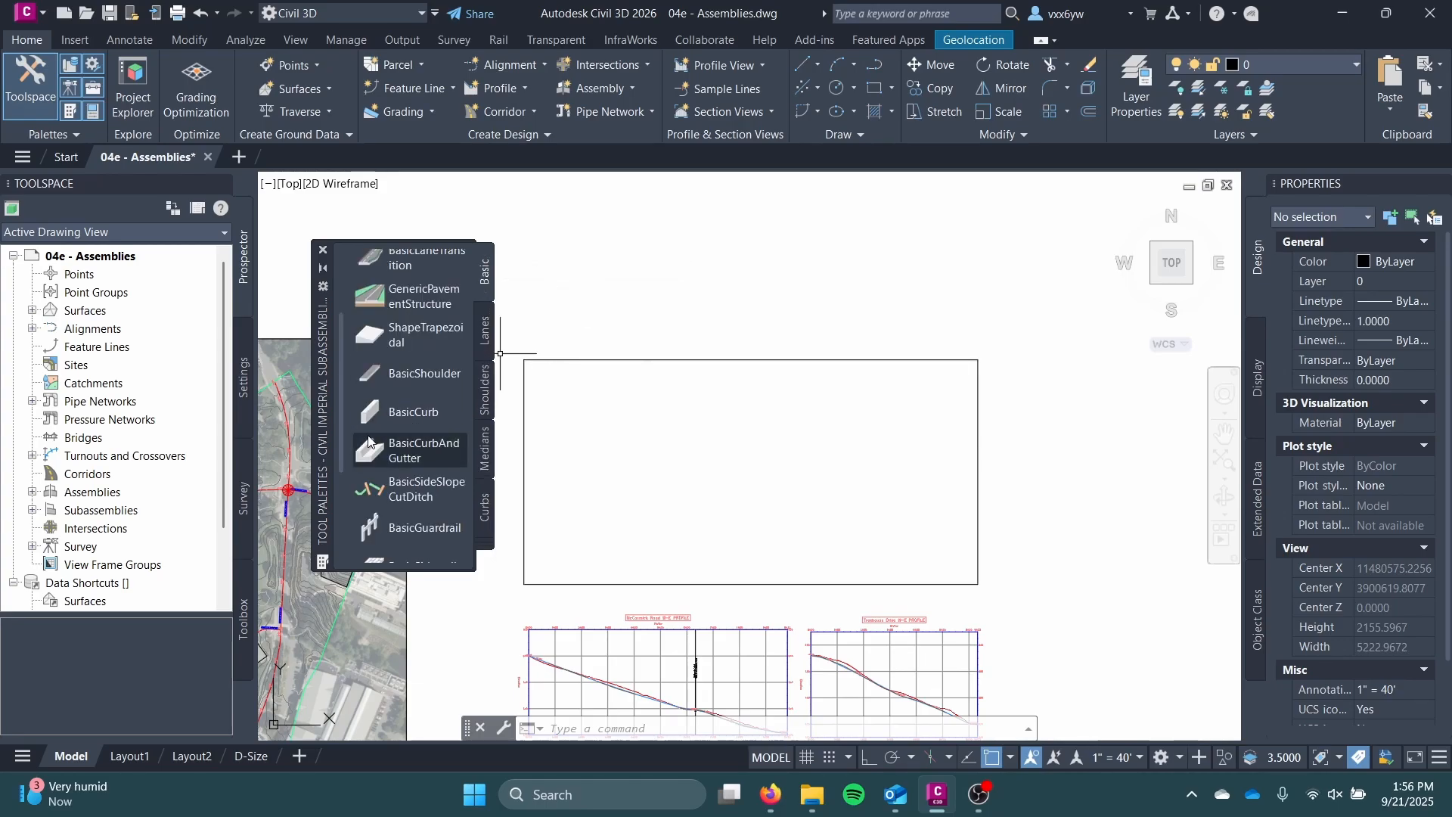
scroll(368, 442, up, 3)
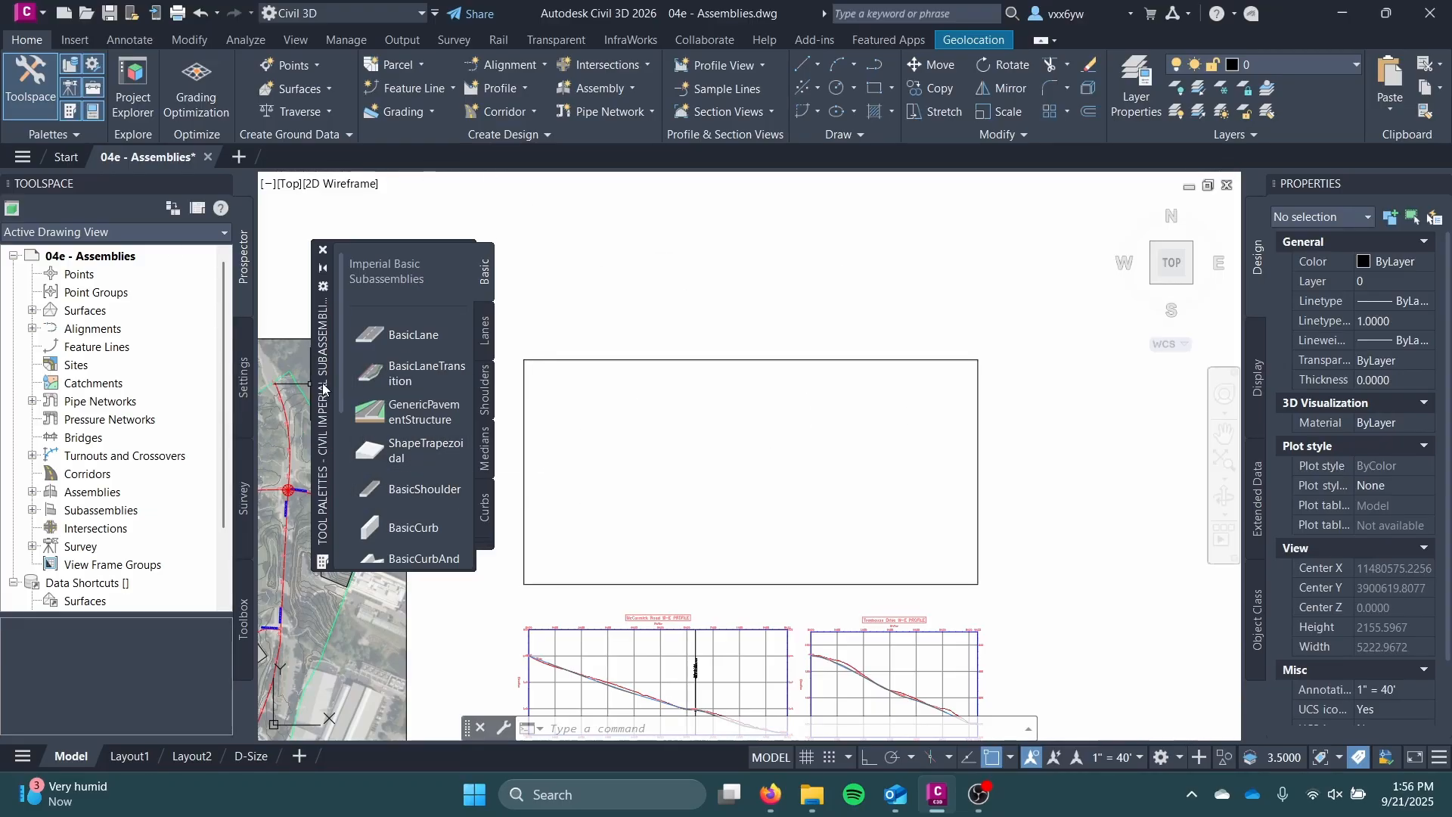
drag(323, 348, 302, 311)
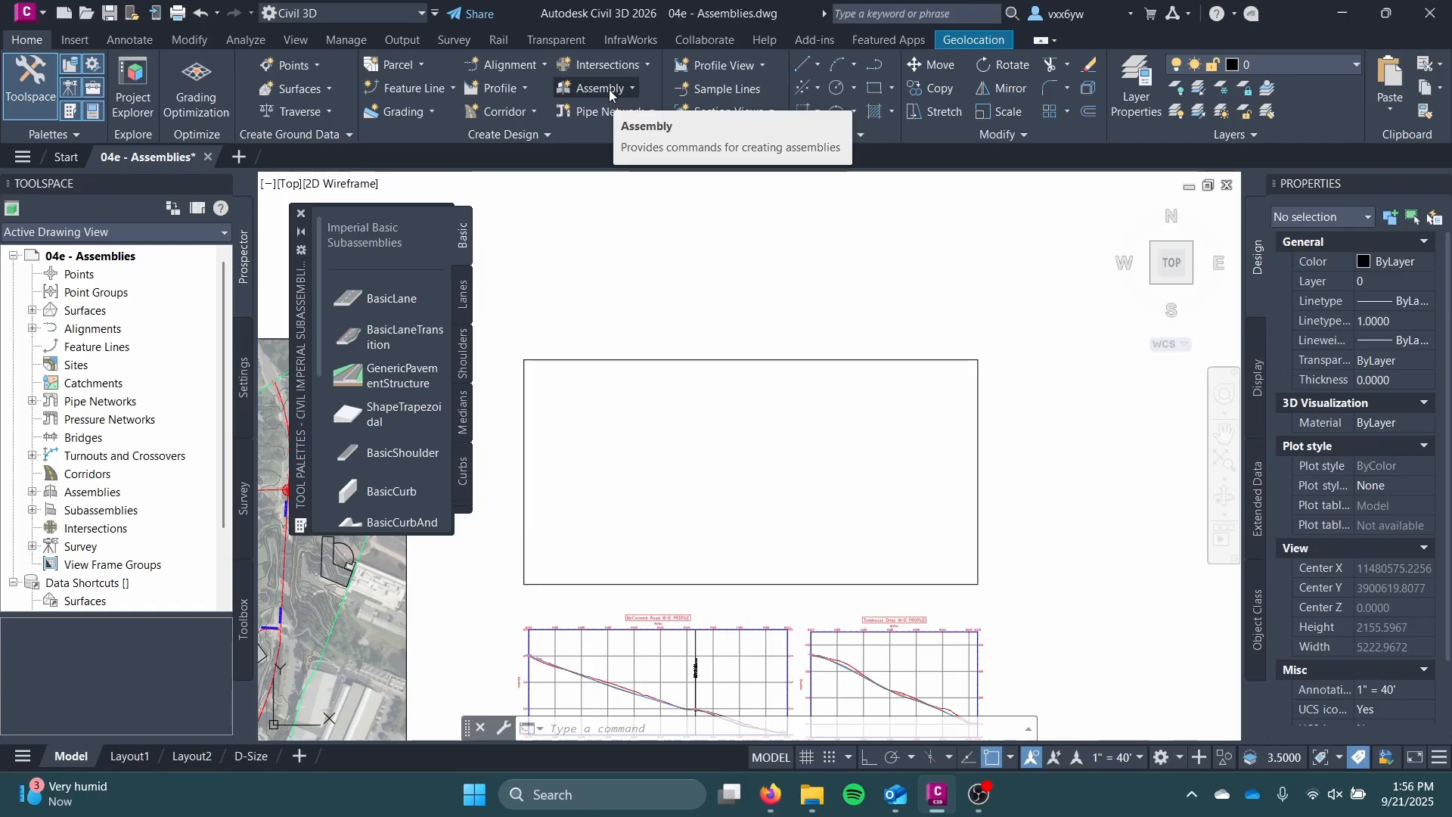
- Examine the Treehouse Drive alignment on the aerial site plan and return to the empty rectangle
scroll(635, 404, up, 4)
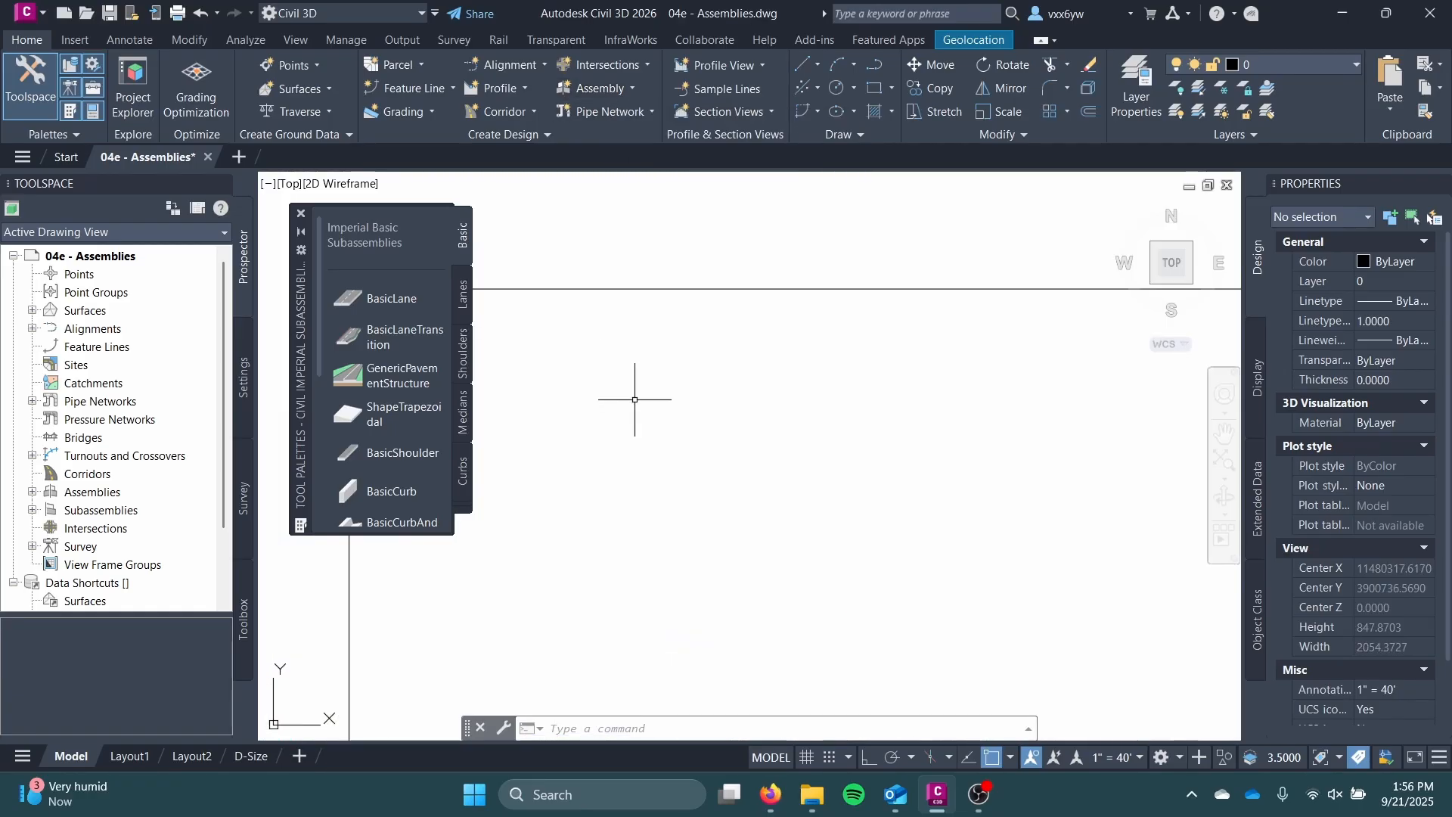
scroll(704, 337, down, 2)
middle_drag(703, 337, 776, 352)
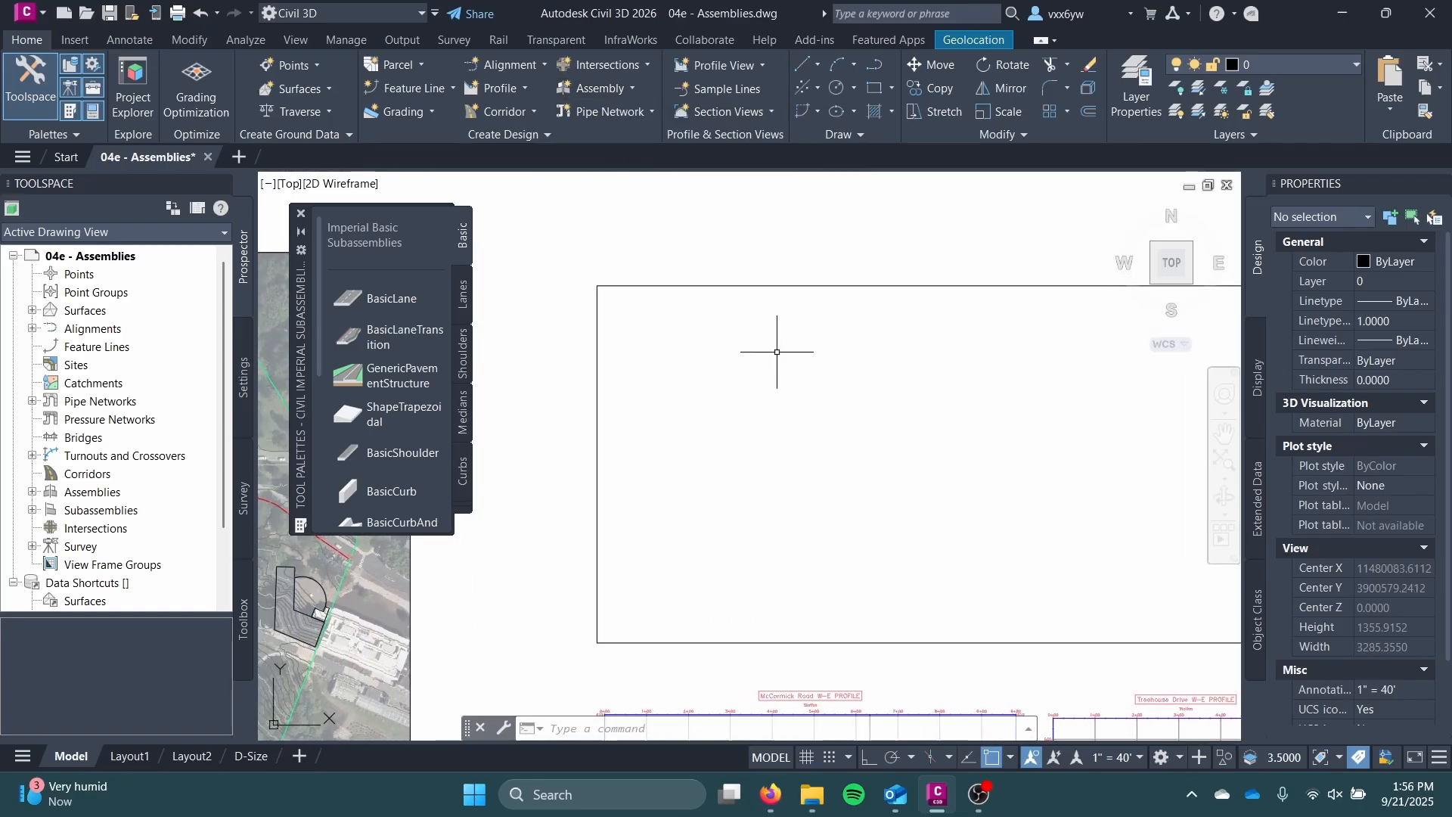
click(610, 88)
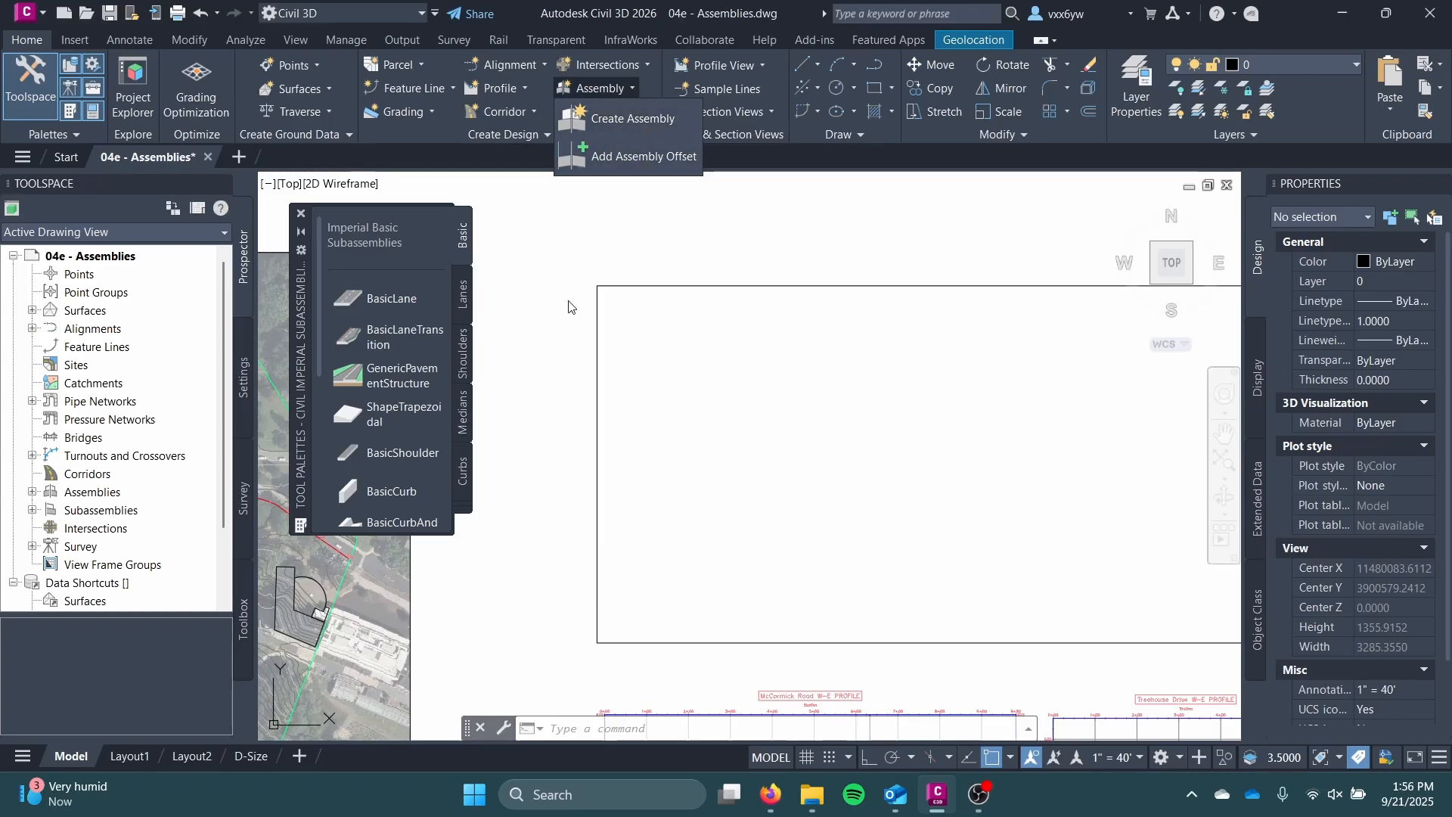
middle_drag(596, 627, 1124, 379)
middle_drag(619, 564, 686, 478)
scroll(686, 478, up, 4)
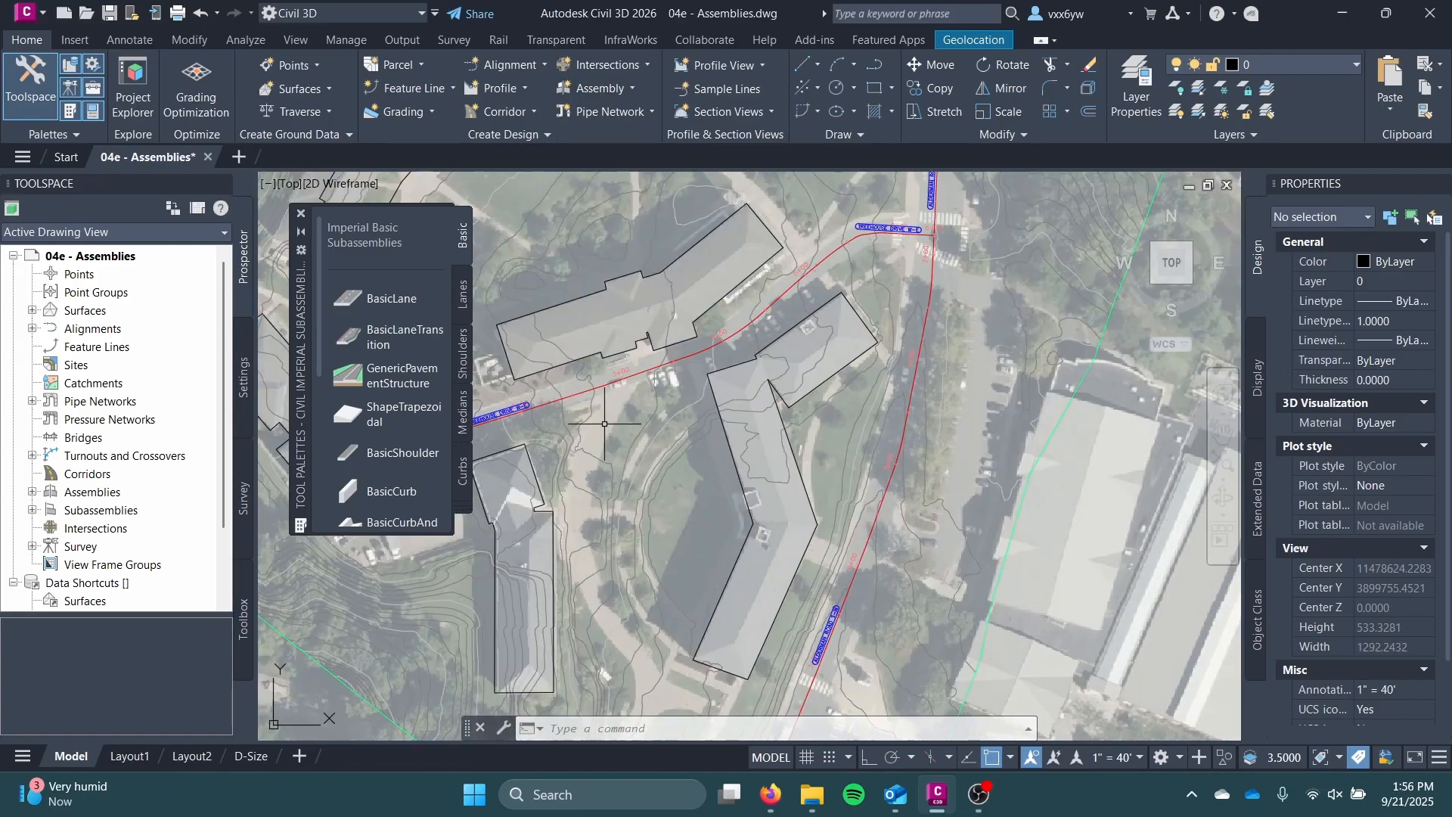
middle_drag(633, 418, 805, 439)
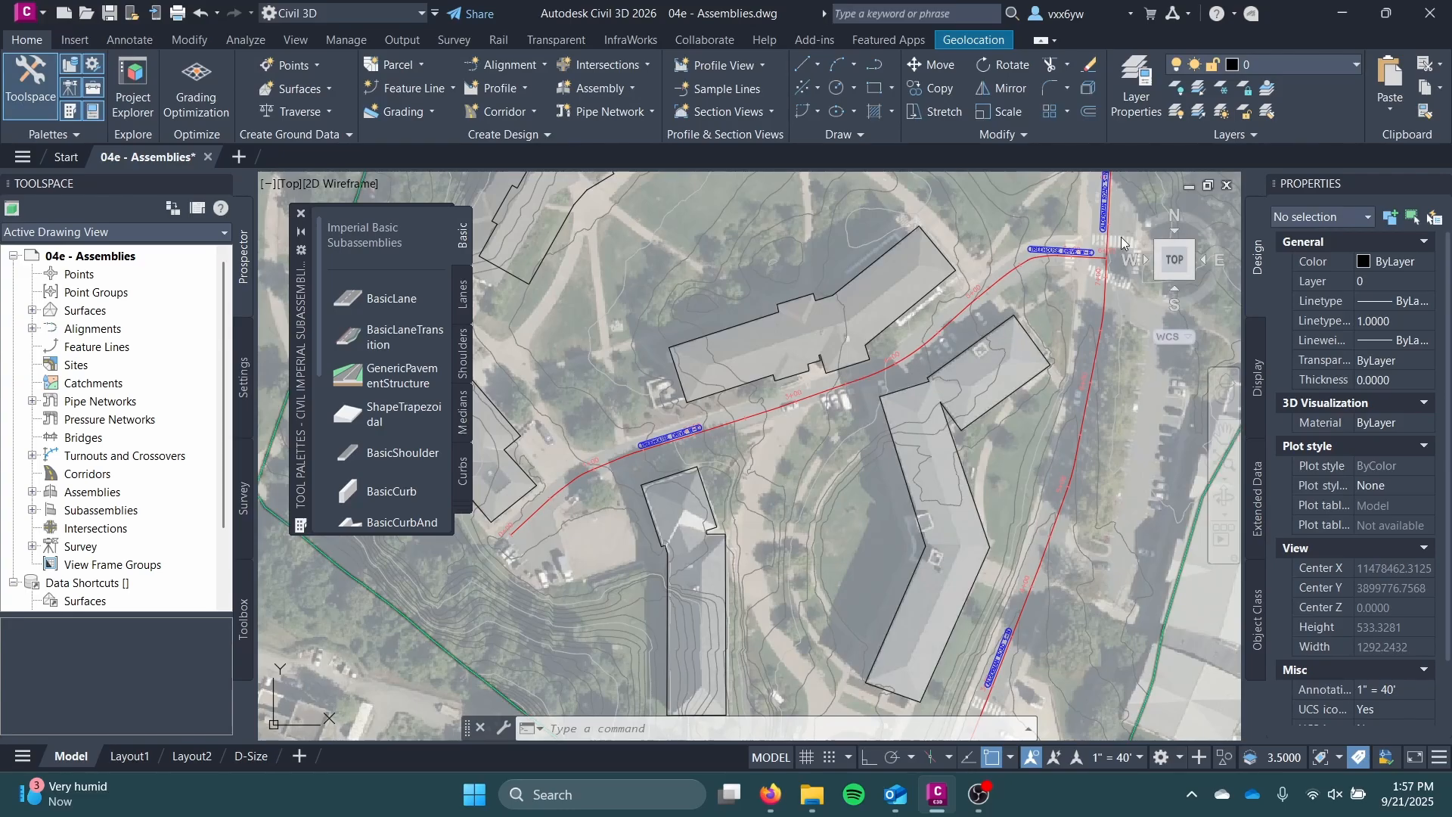
scroll(960, 378, down, 2)
middle_drag(961, 378, 501, 640)
scroll(740, 334, down, 2)
middle_drag(740, 334, 445, 592)
middle_drag(646, 386, 529, 380)
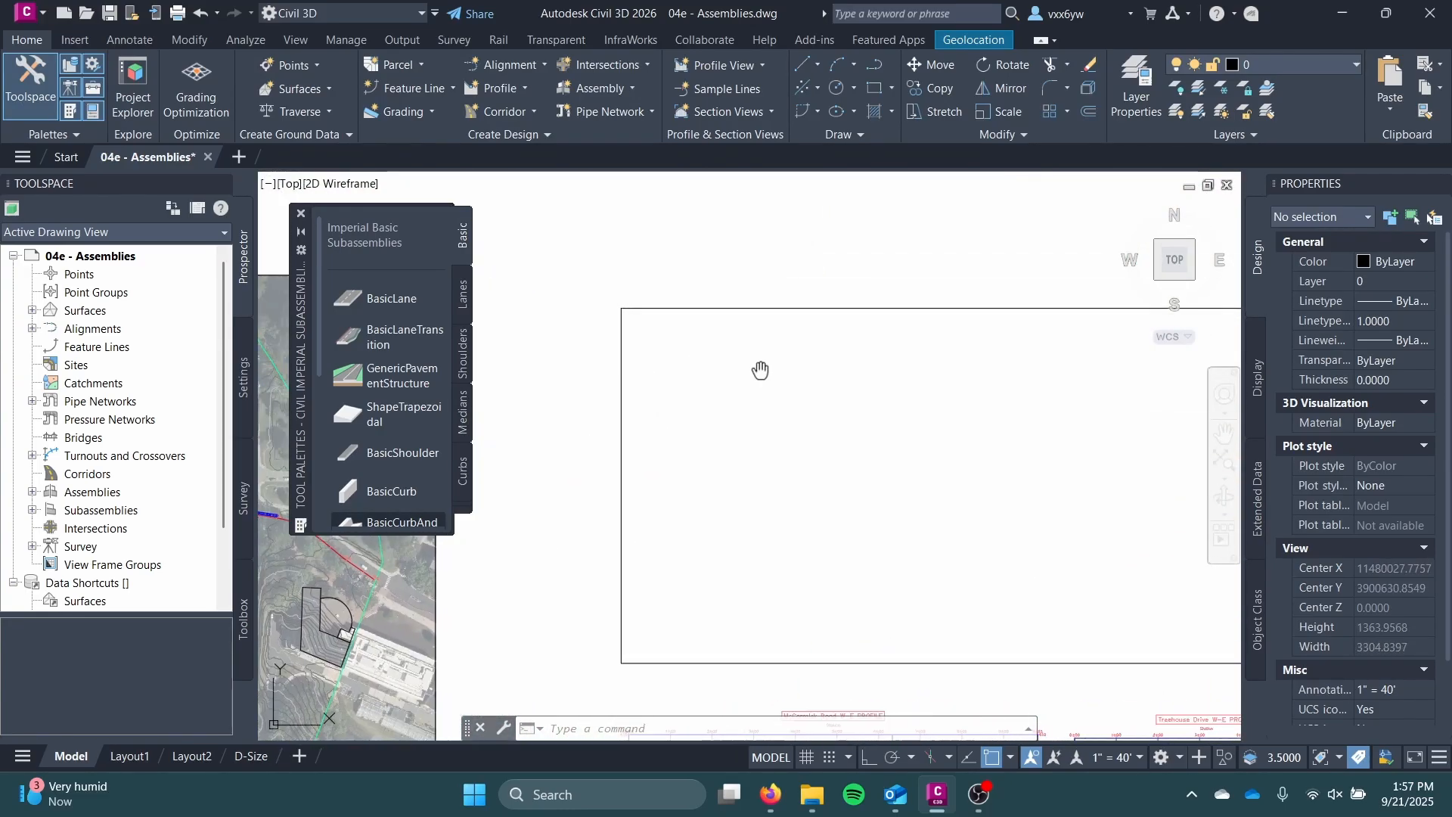
- Start a new assembly and name it Treehouse Drive
middle_drag(762, 370, 680, 382)
scroll(645, 389, up, 2)
scroll(645, 389, up, 2)
click(604, 88)
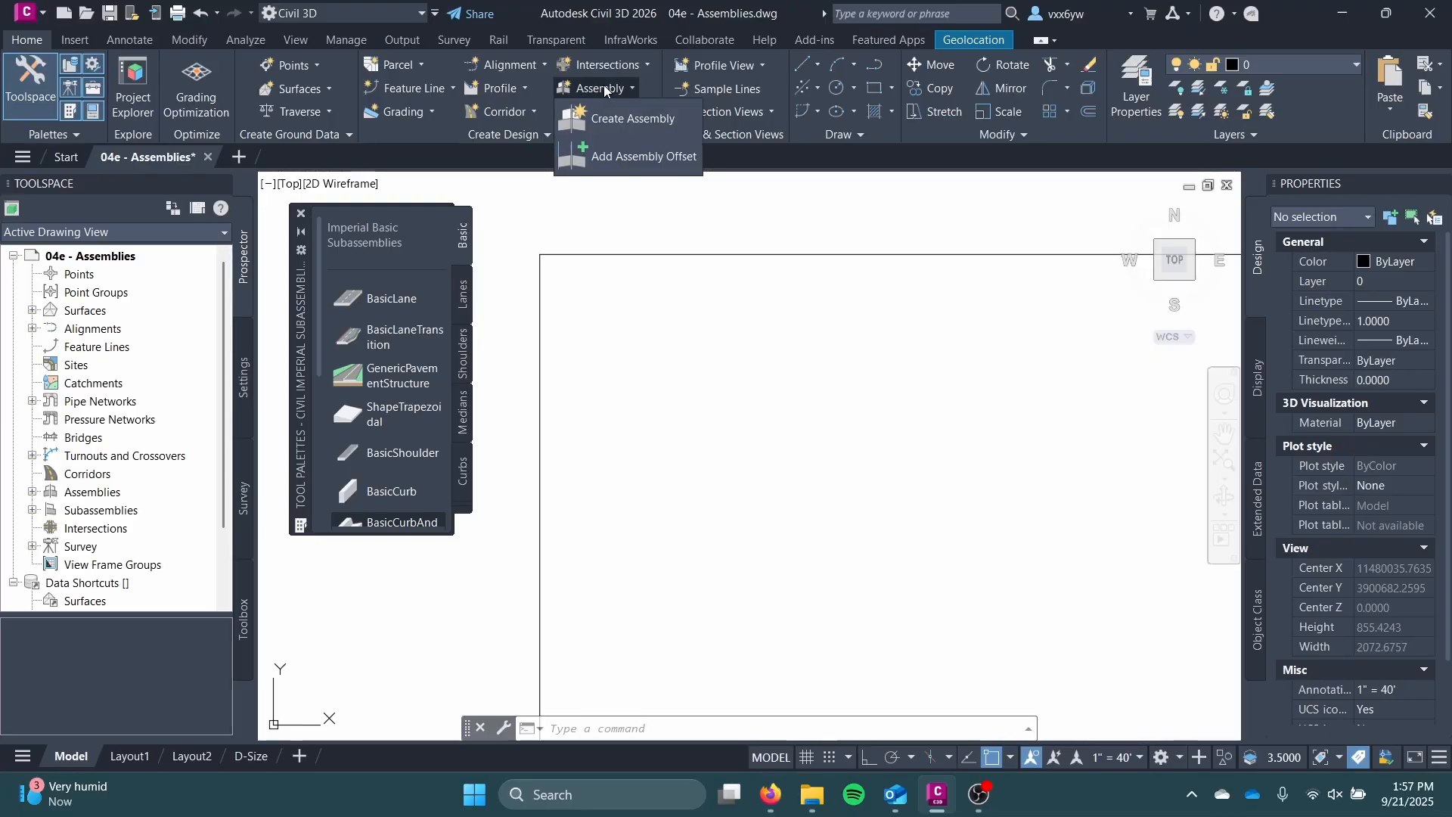
click(640, 118)
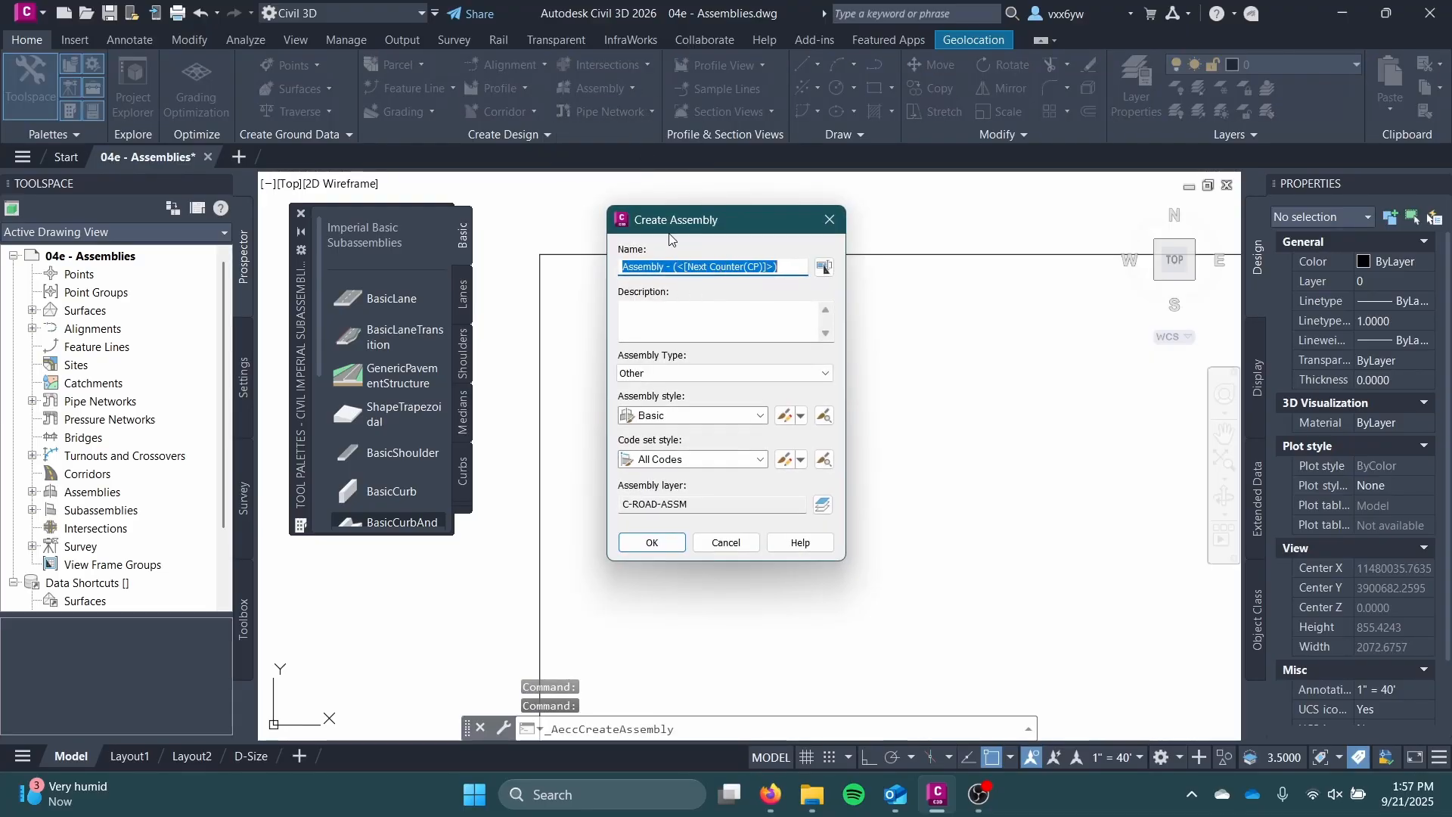
text(Tr)
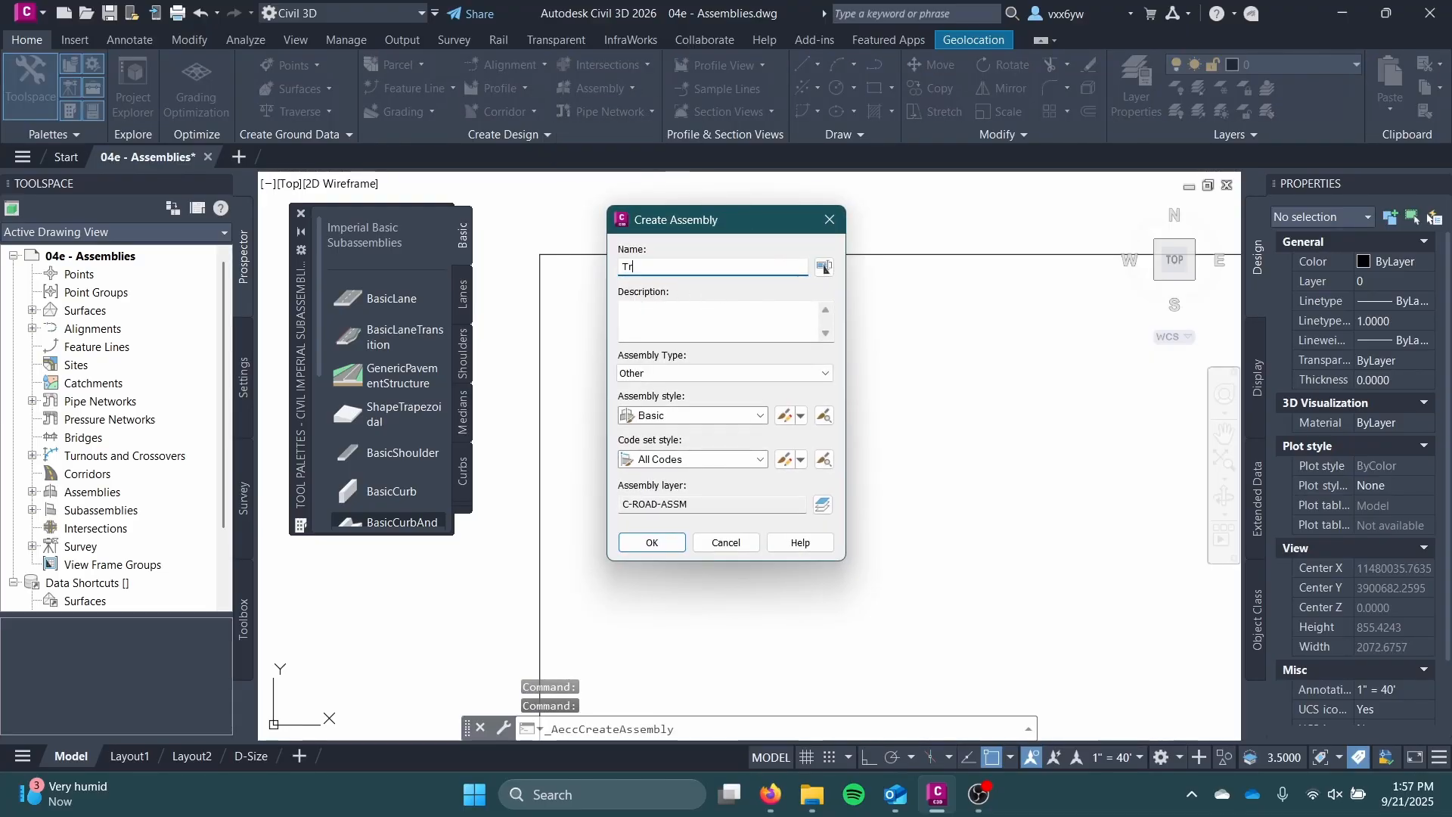
text(eehouse Drive)
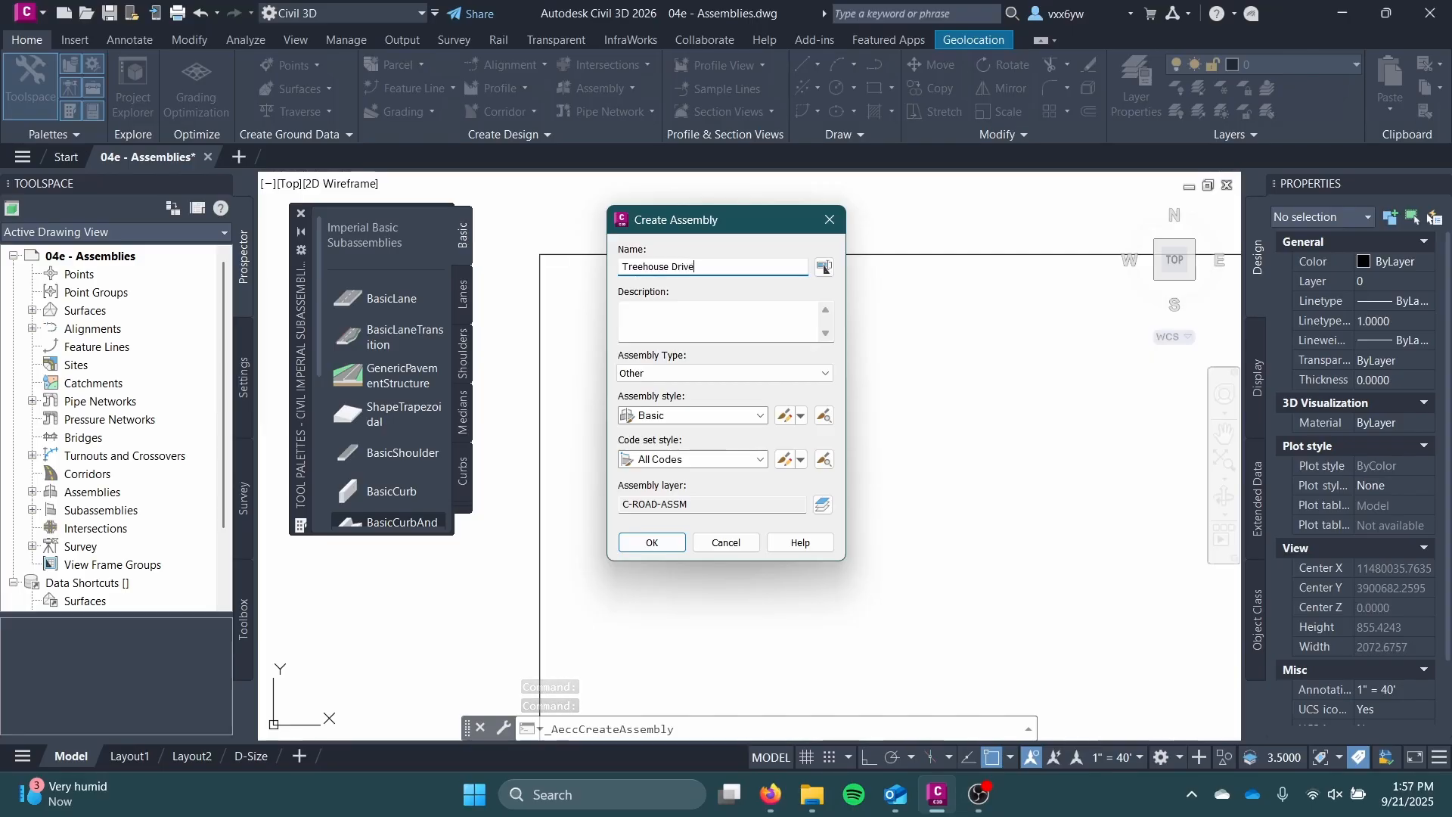
- Accept the assembly settings with type Other, assembly style Basic and code set style All Codes
click(755, 375)
click(745, 373)
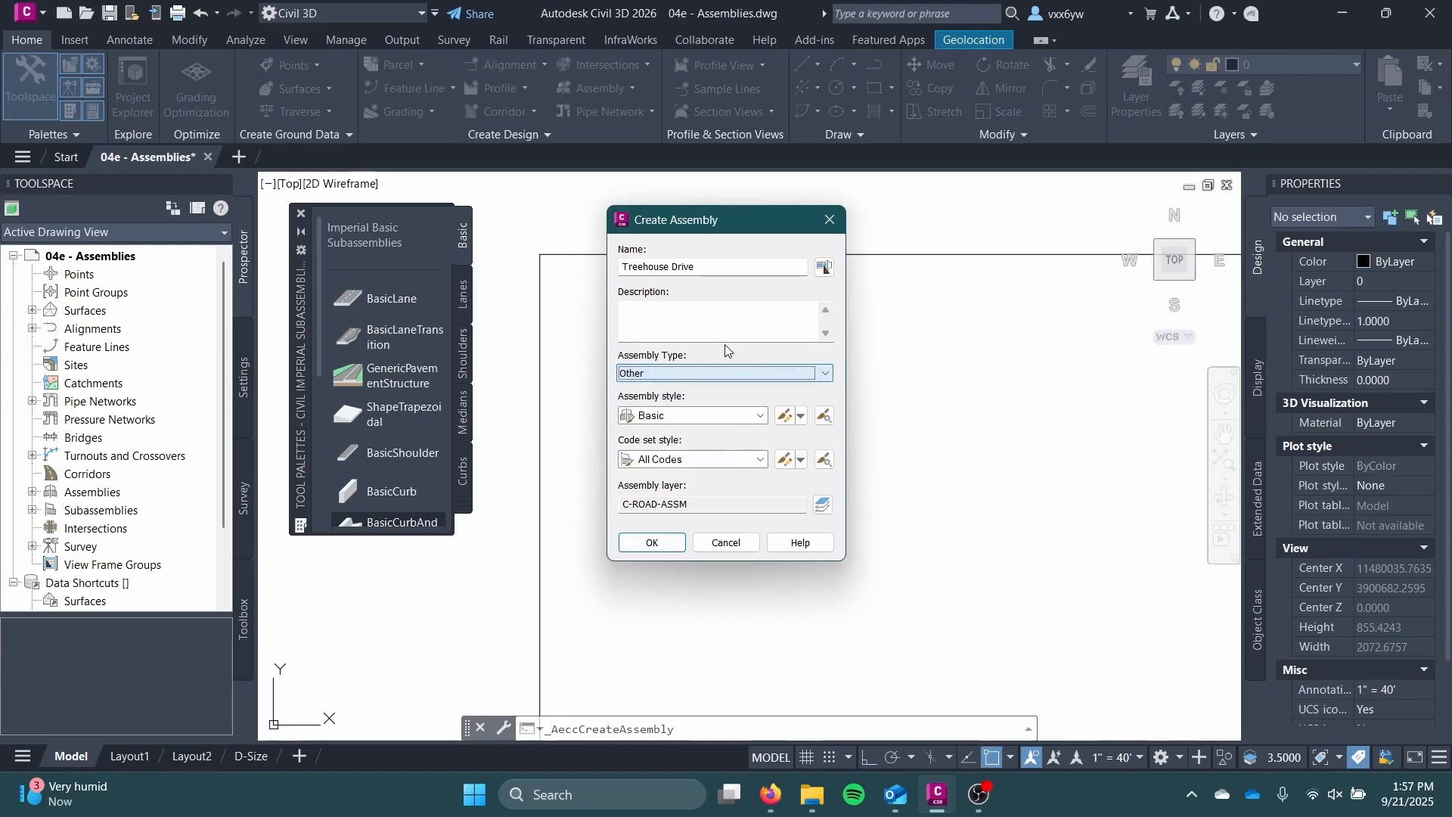
click(691, 417)
click(669, 432)
click(679, 459)
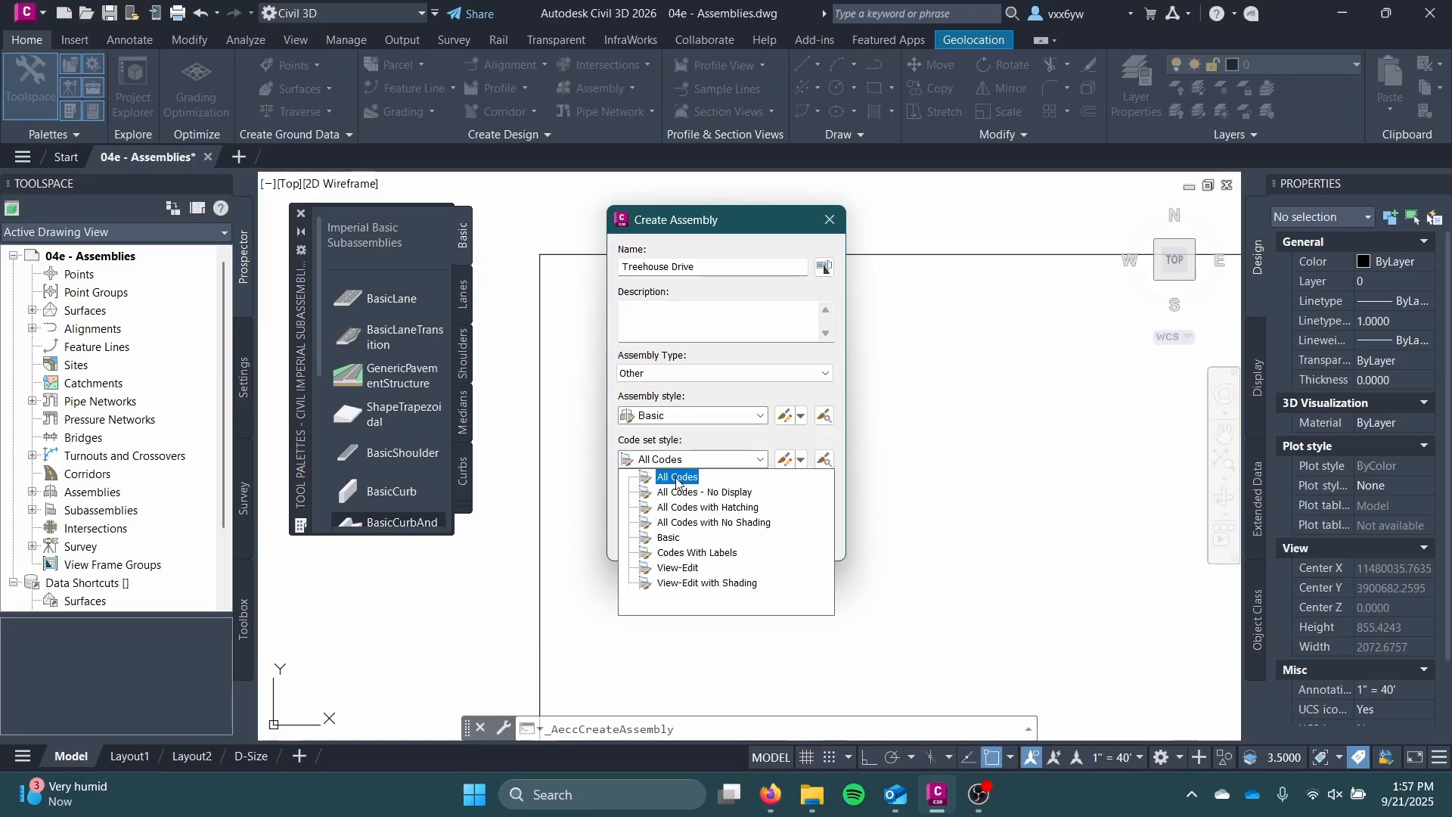
click(679, 478)
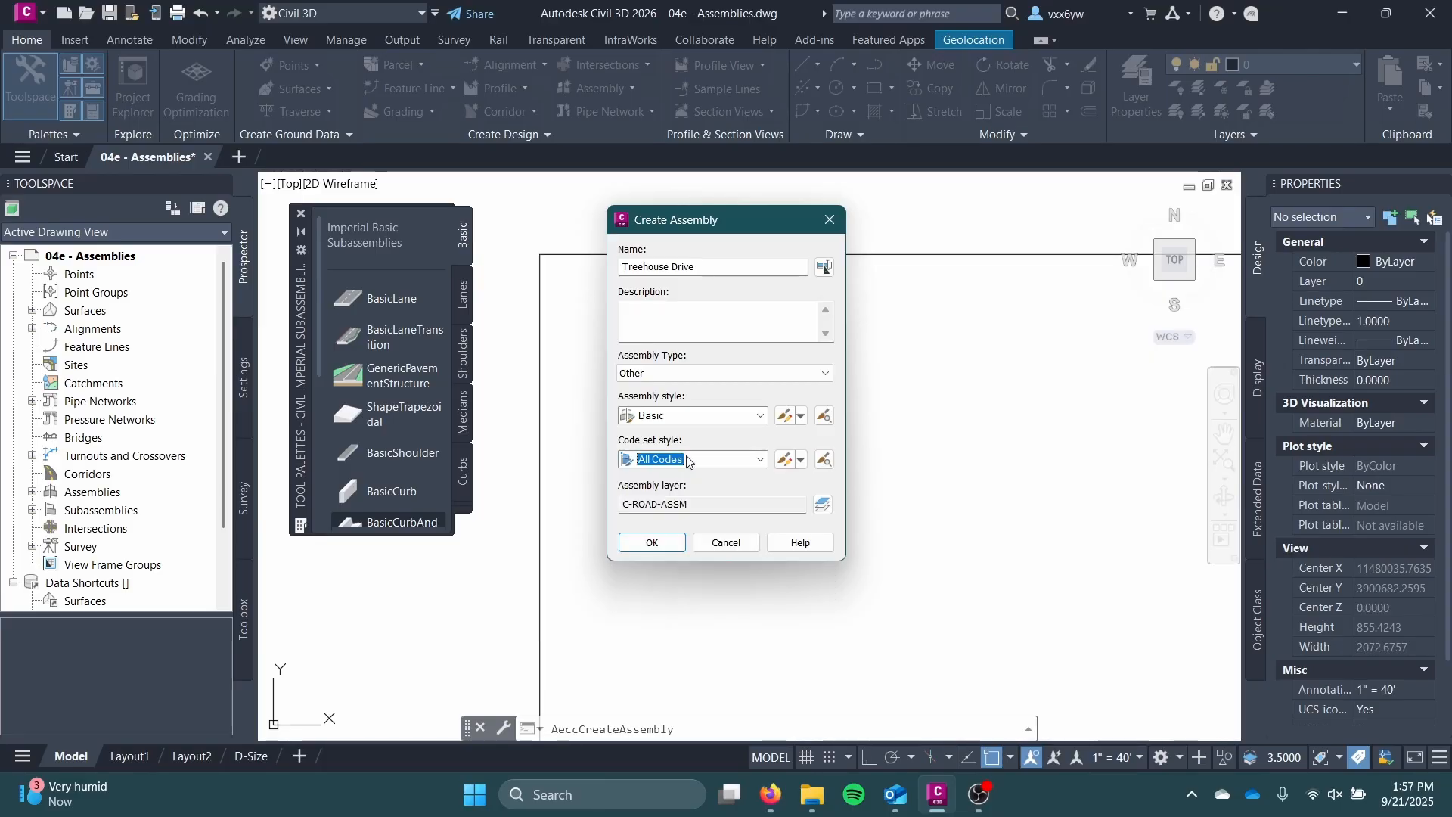
click(651, 542)
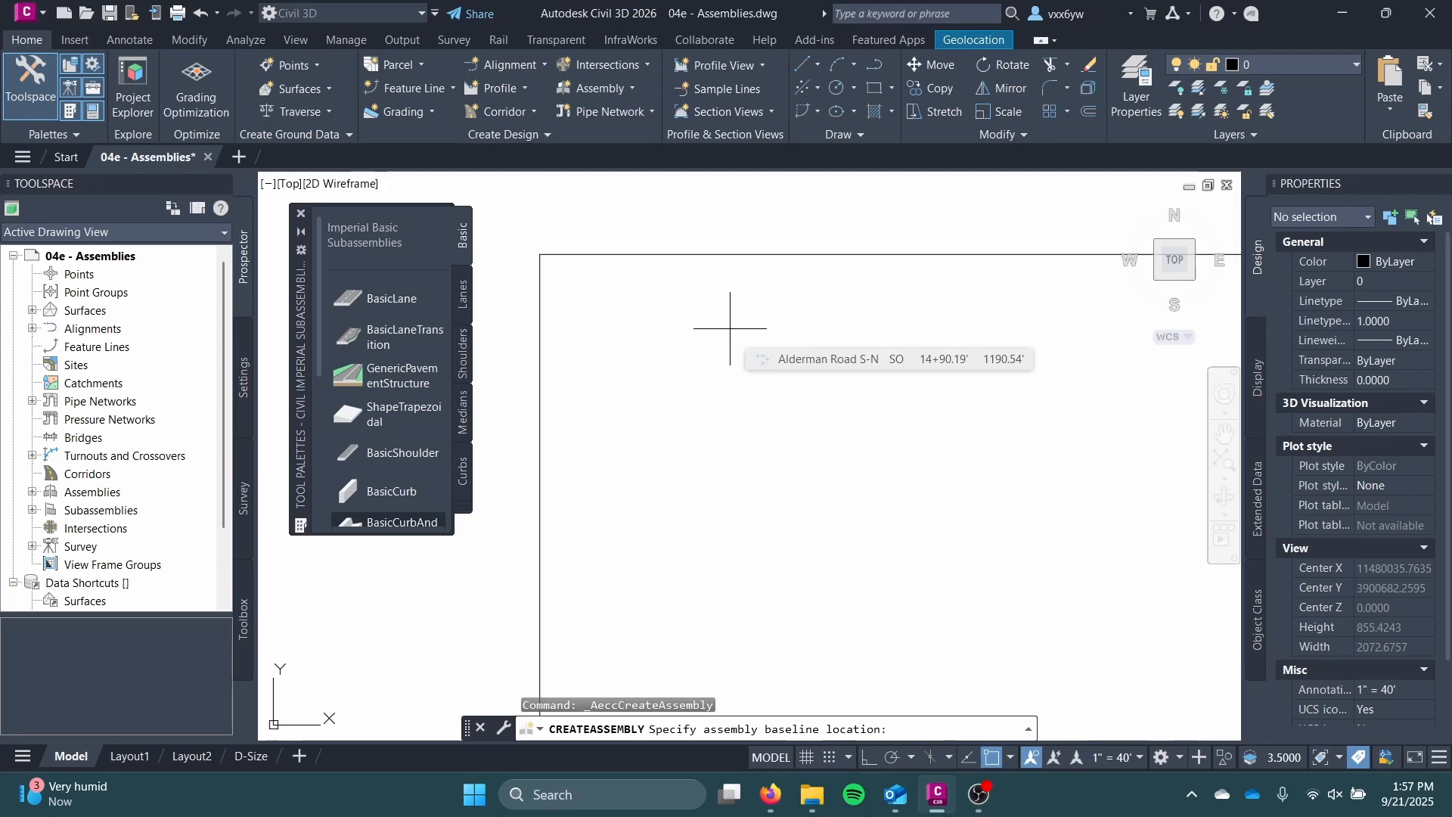
- Place the Treehouse Drive assembly baseline inside the rectangle, near its upper-left corner
scroll(697, 343, up, 4)
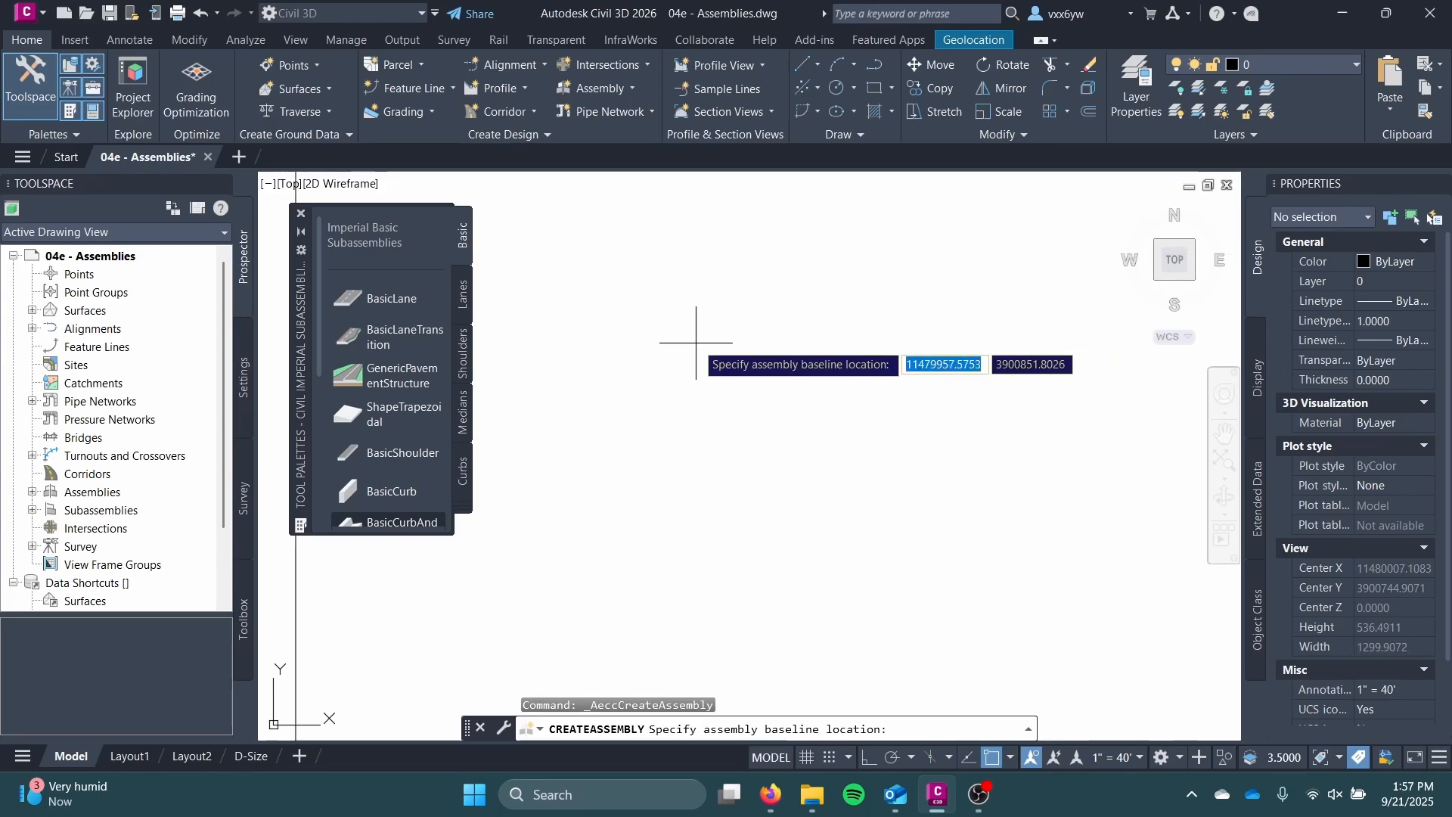
middle_drag(692, 349, 881, 472)
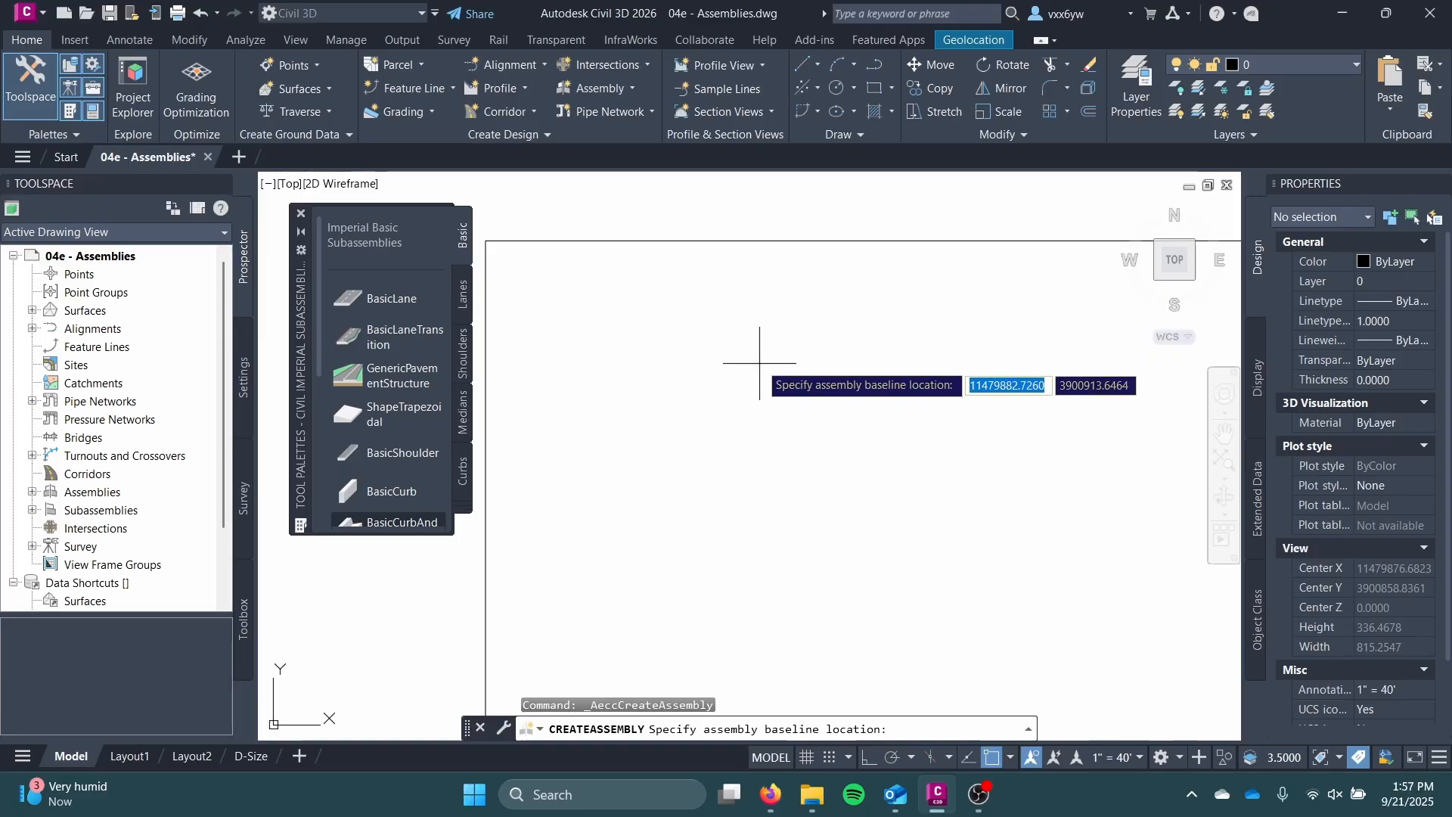
click(701, 334)
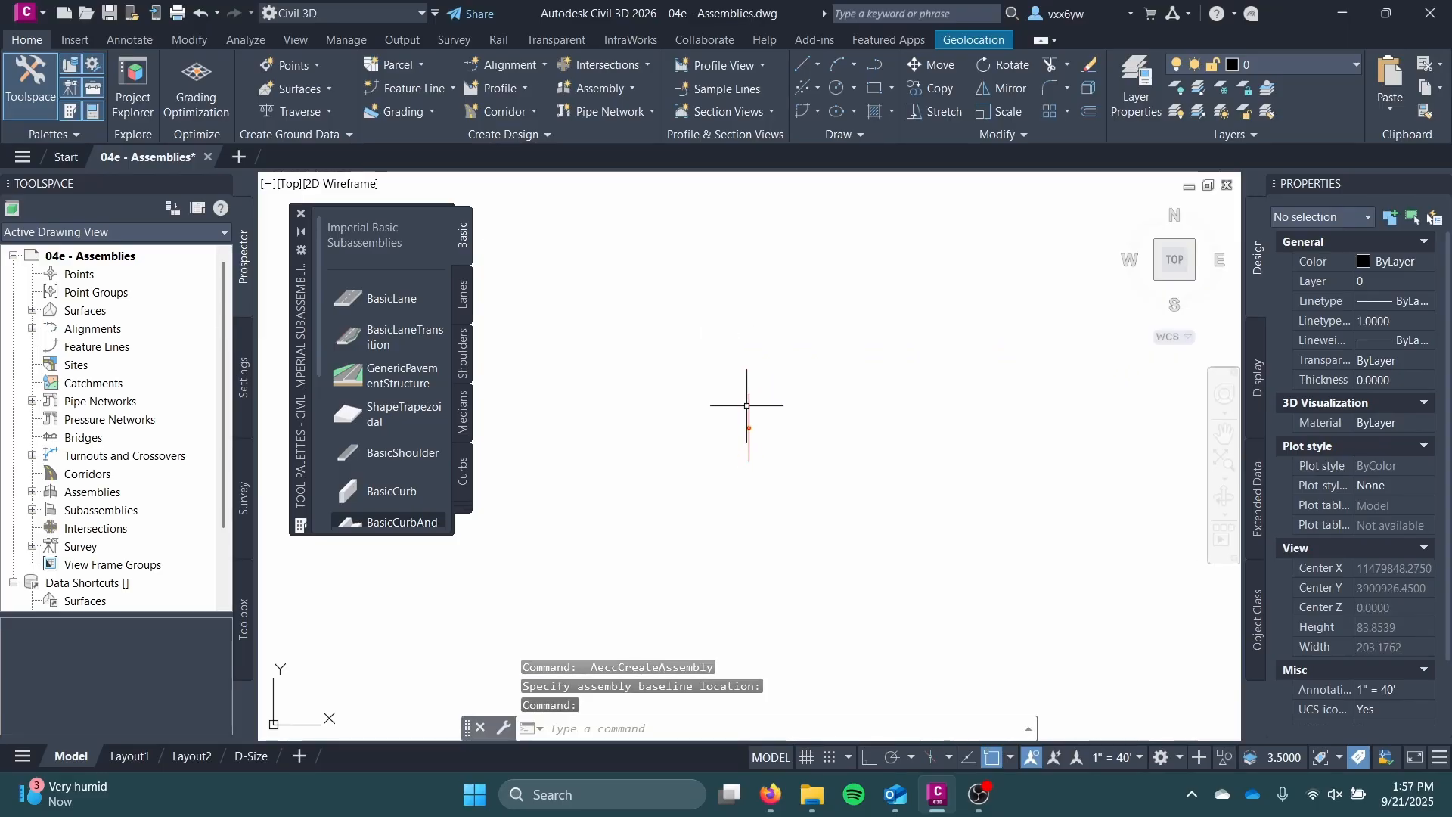
- Inspect the size and position of the assembly baseline relative to the rectangle, aerial plan and profile views
scroll(746, 406, down, 12)
middle_drag(771, 291, 766, 223)
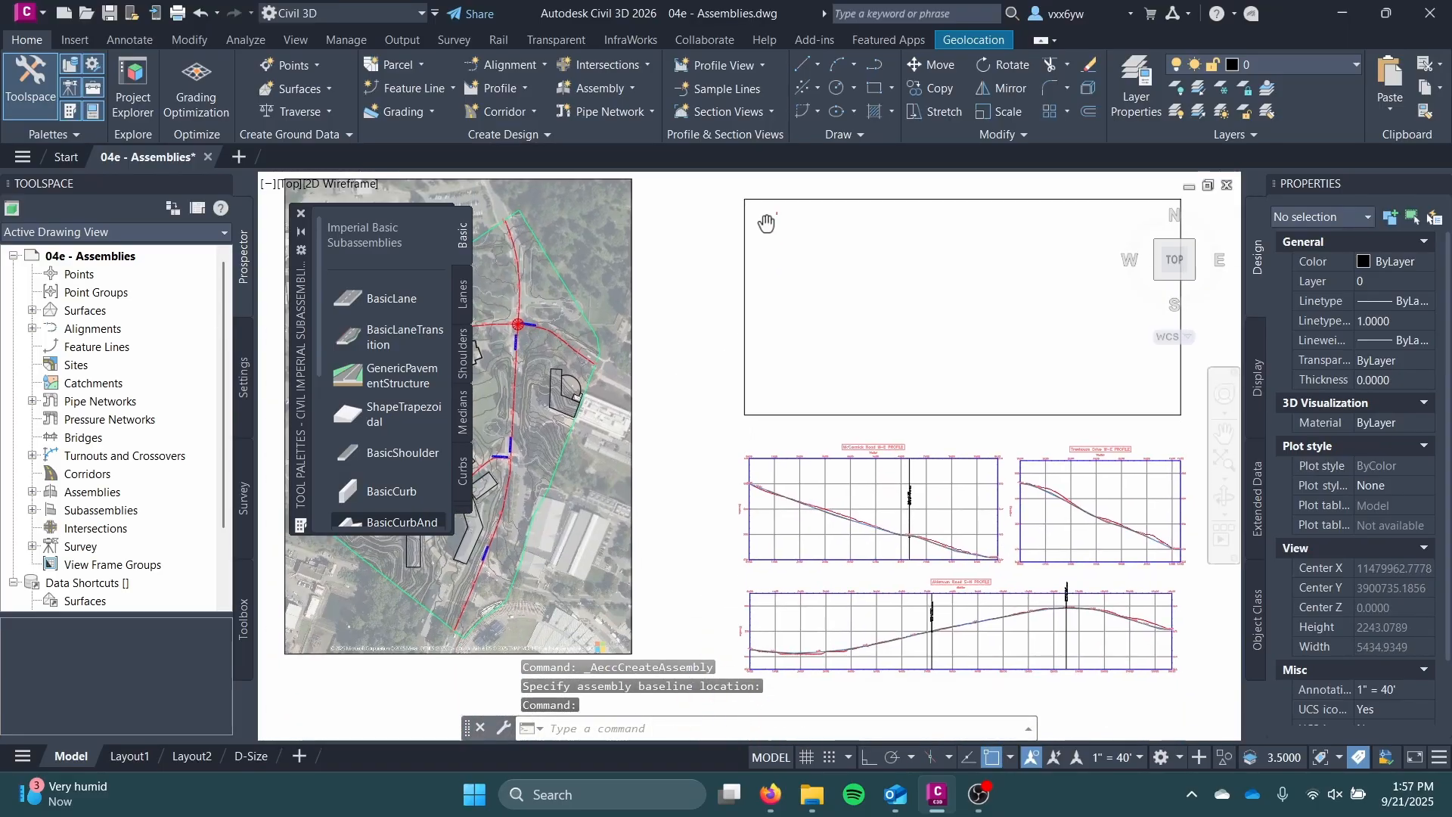
middle_drag(763, 282, 687, 324)
middle_drag(777, 288, 797, 418)
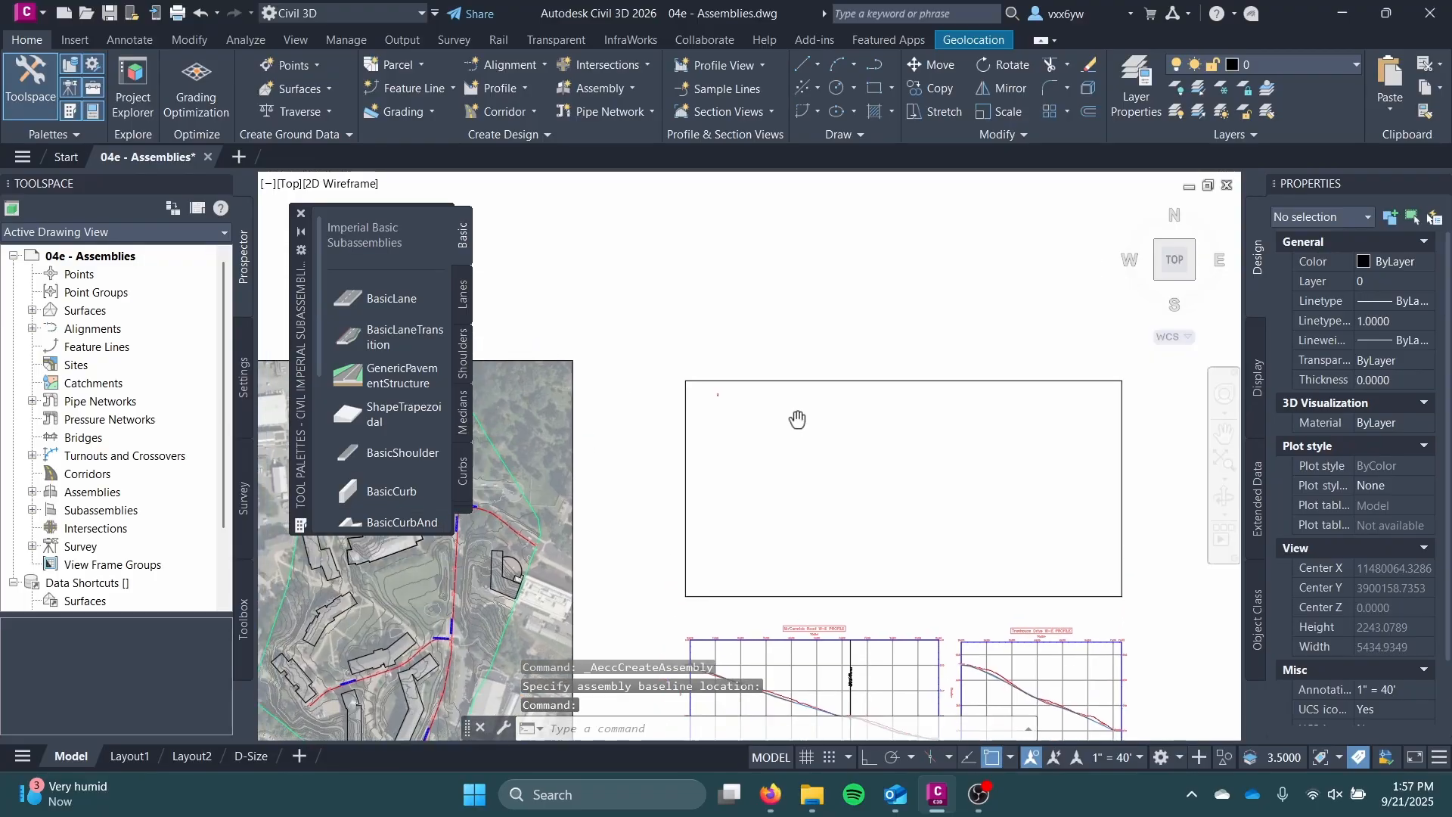
scroll(723, 332, up, 8)
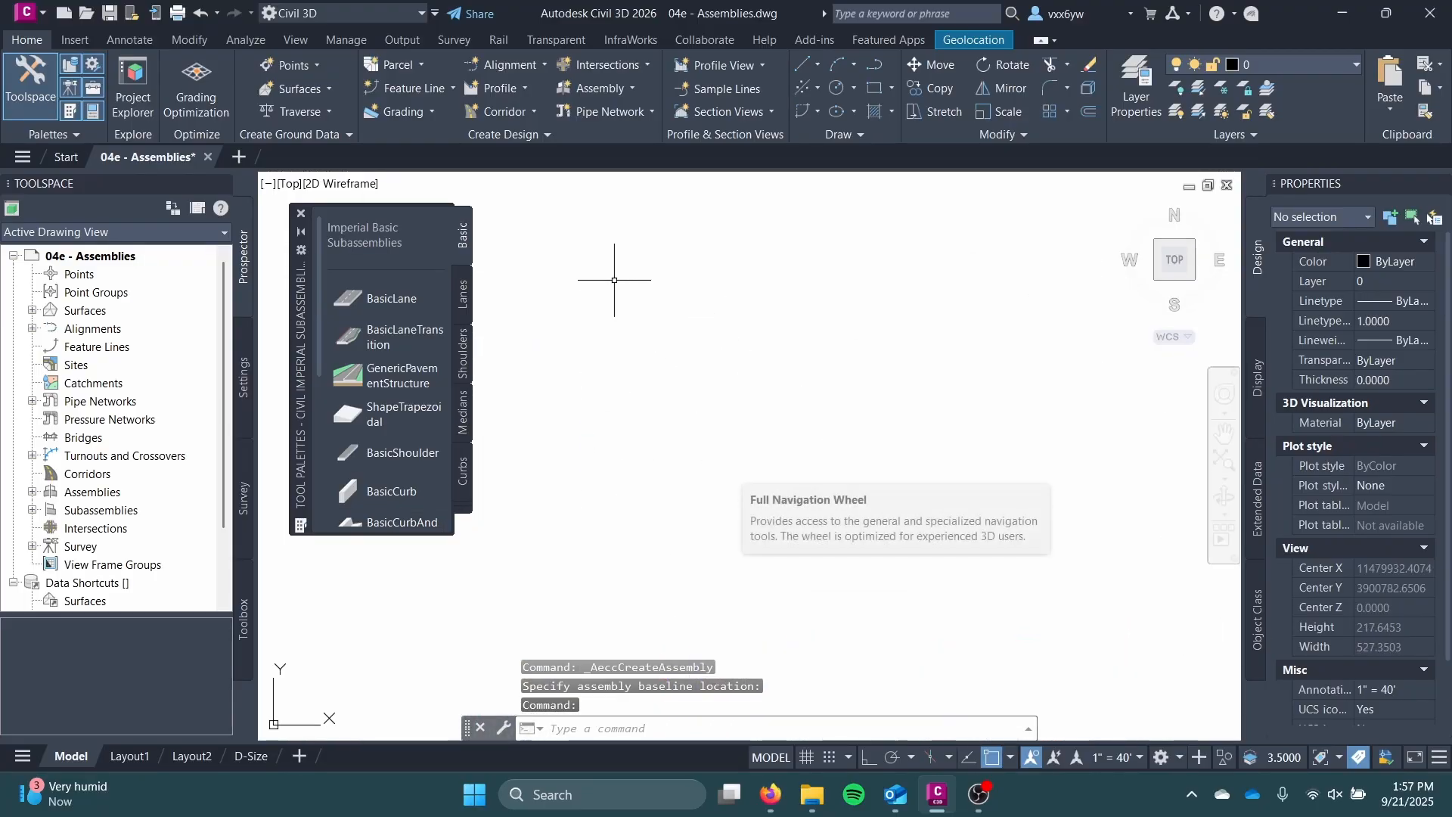
scroll(614, 280, down, 8)
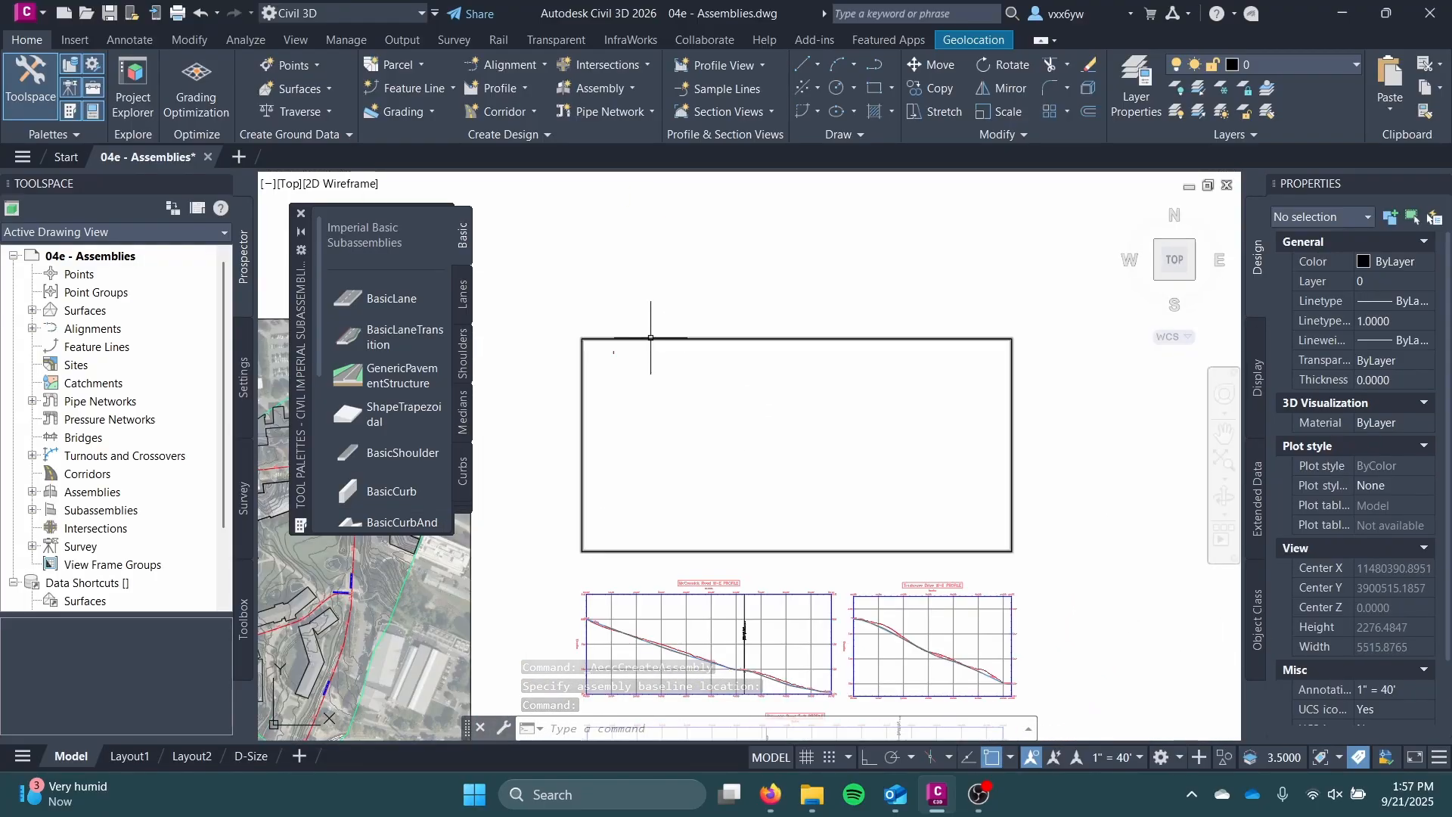
scroll(625, 340, up, 8)
middle_drag(626, 411, 564, 270)
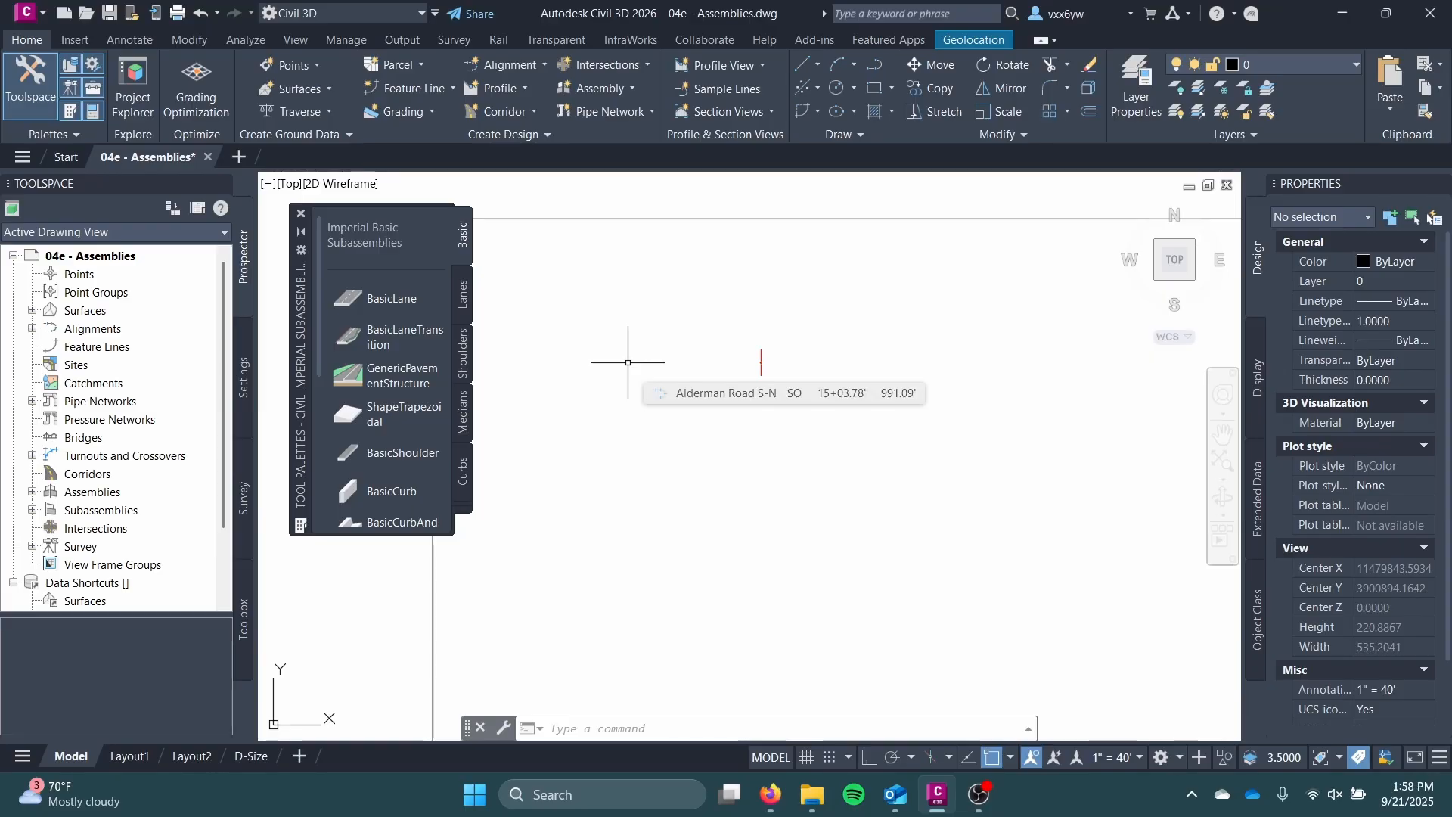
- Switch the tool palette to the imperial Lanes subassemblies and browse the available lane types
click(462, 507)
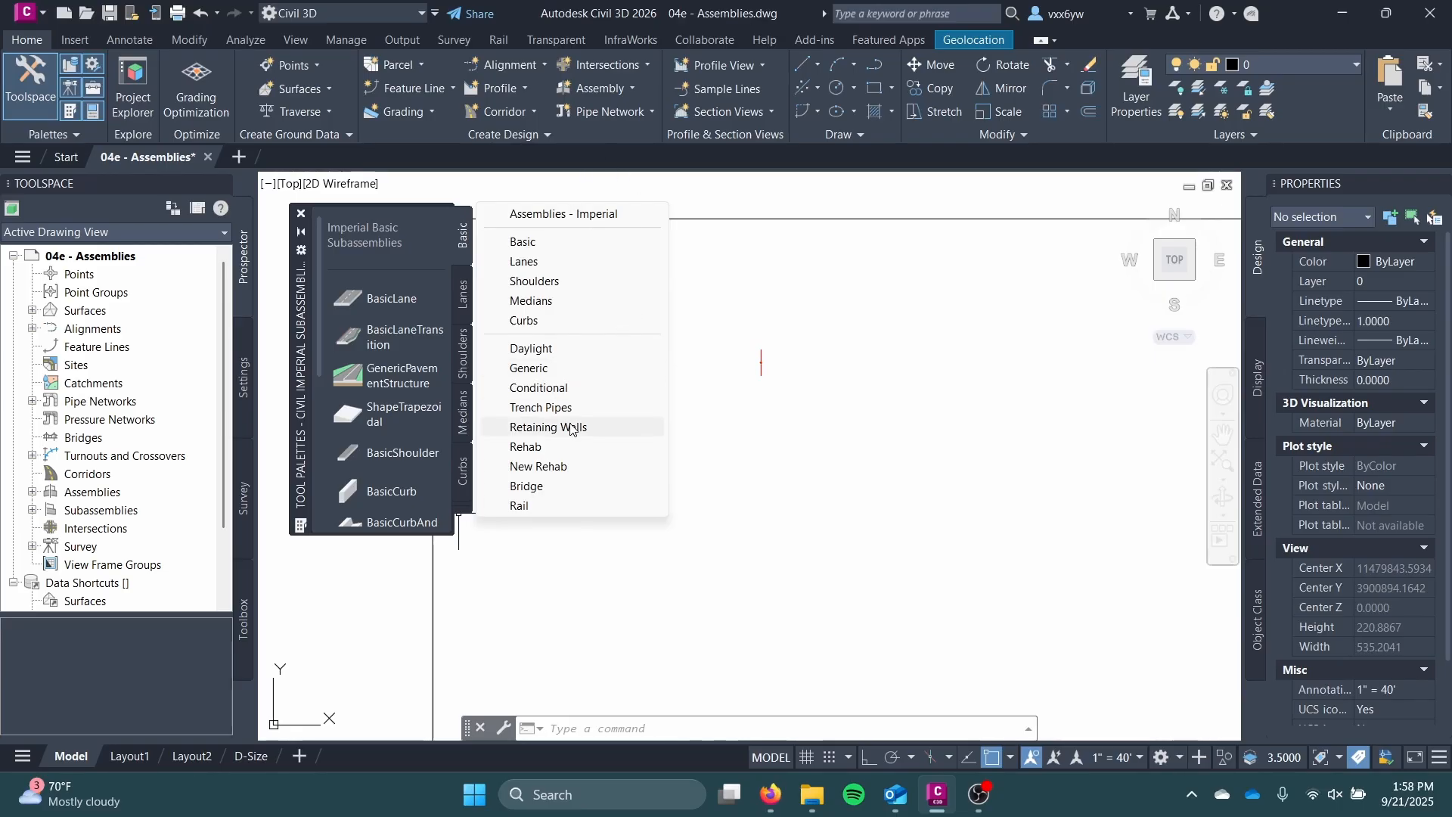
click(725, 309)
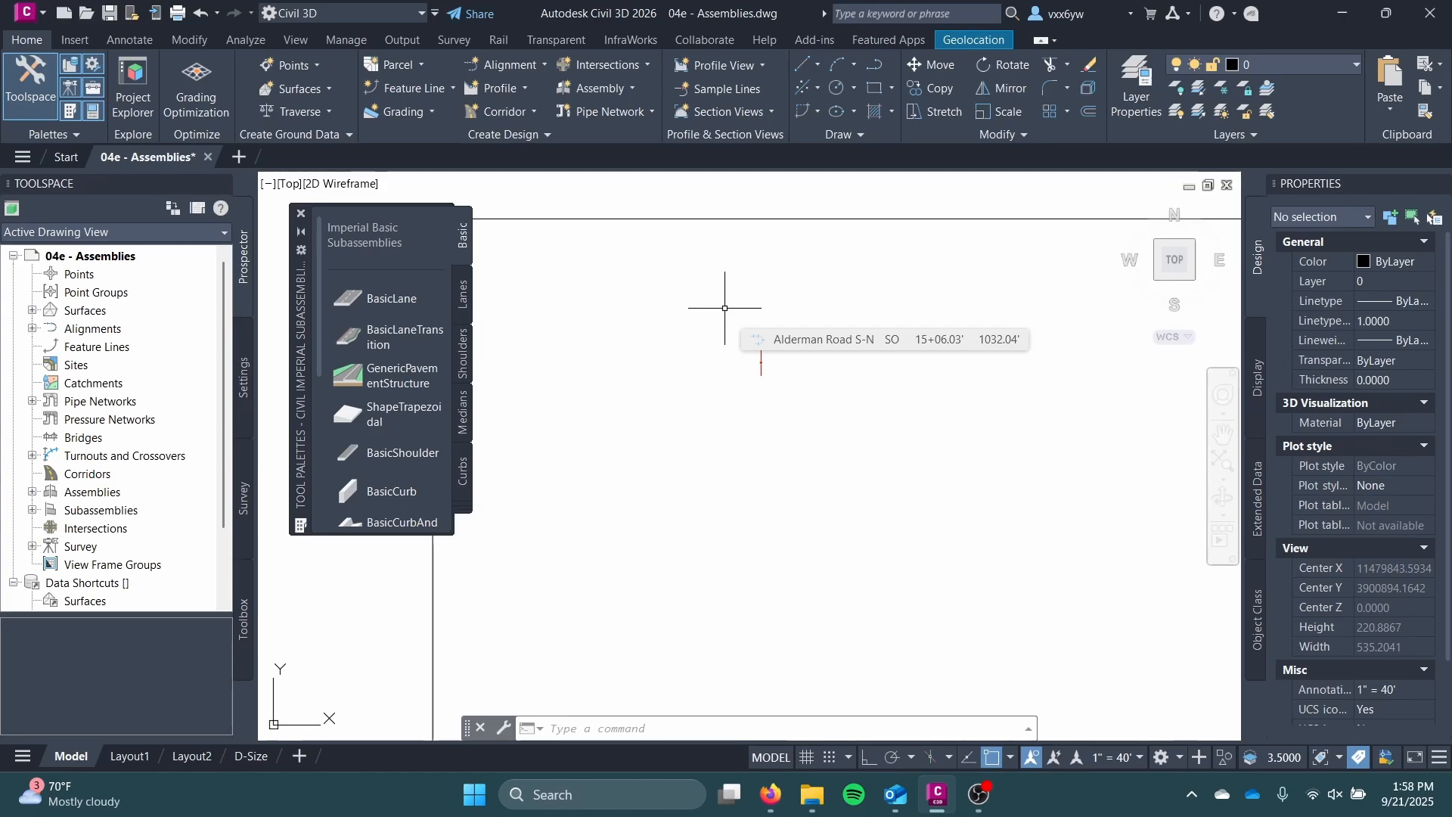
scroll(749, 454, up, 2)
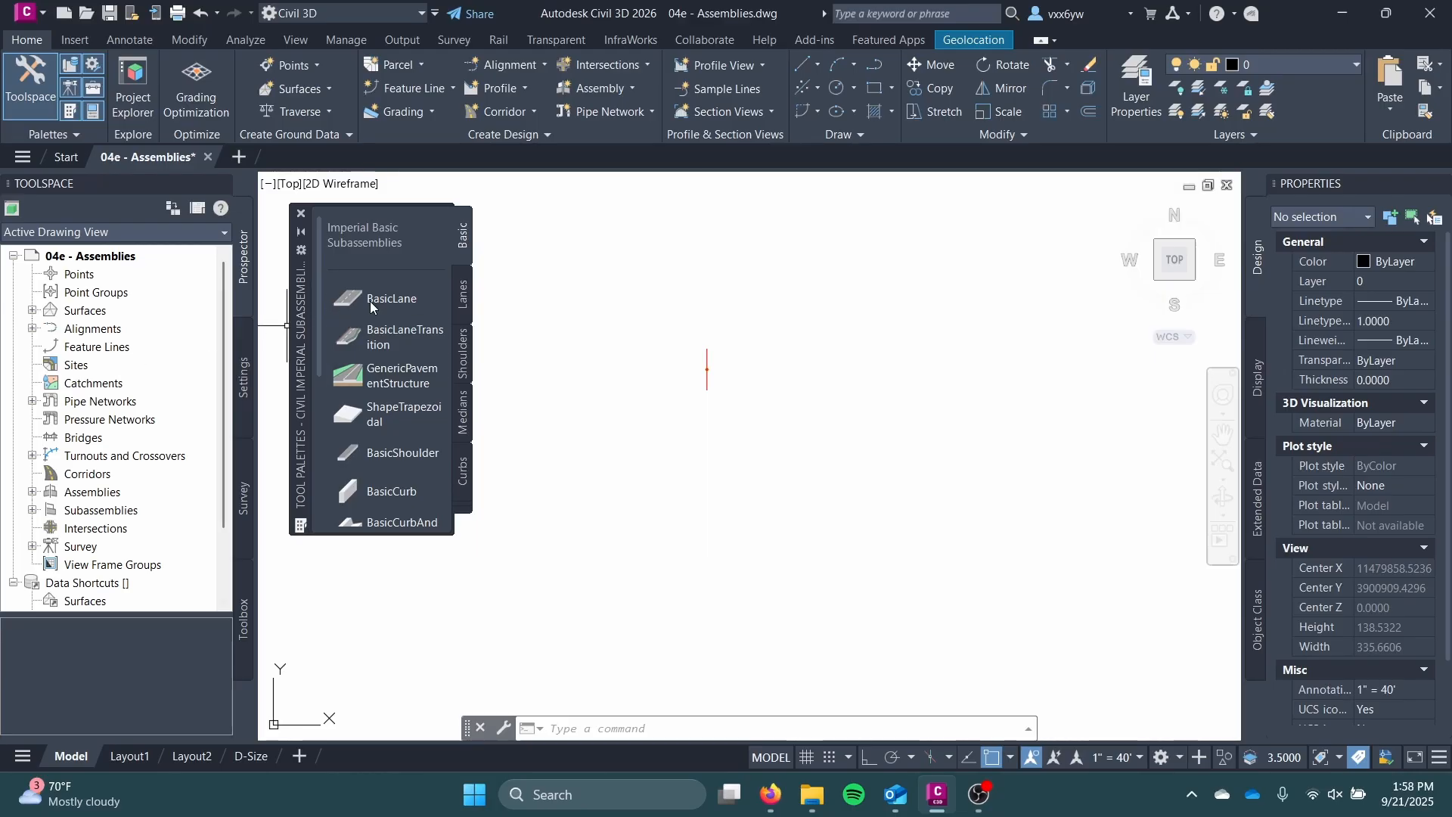
click(475, 288)
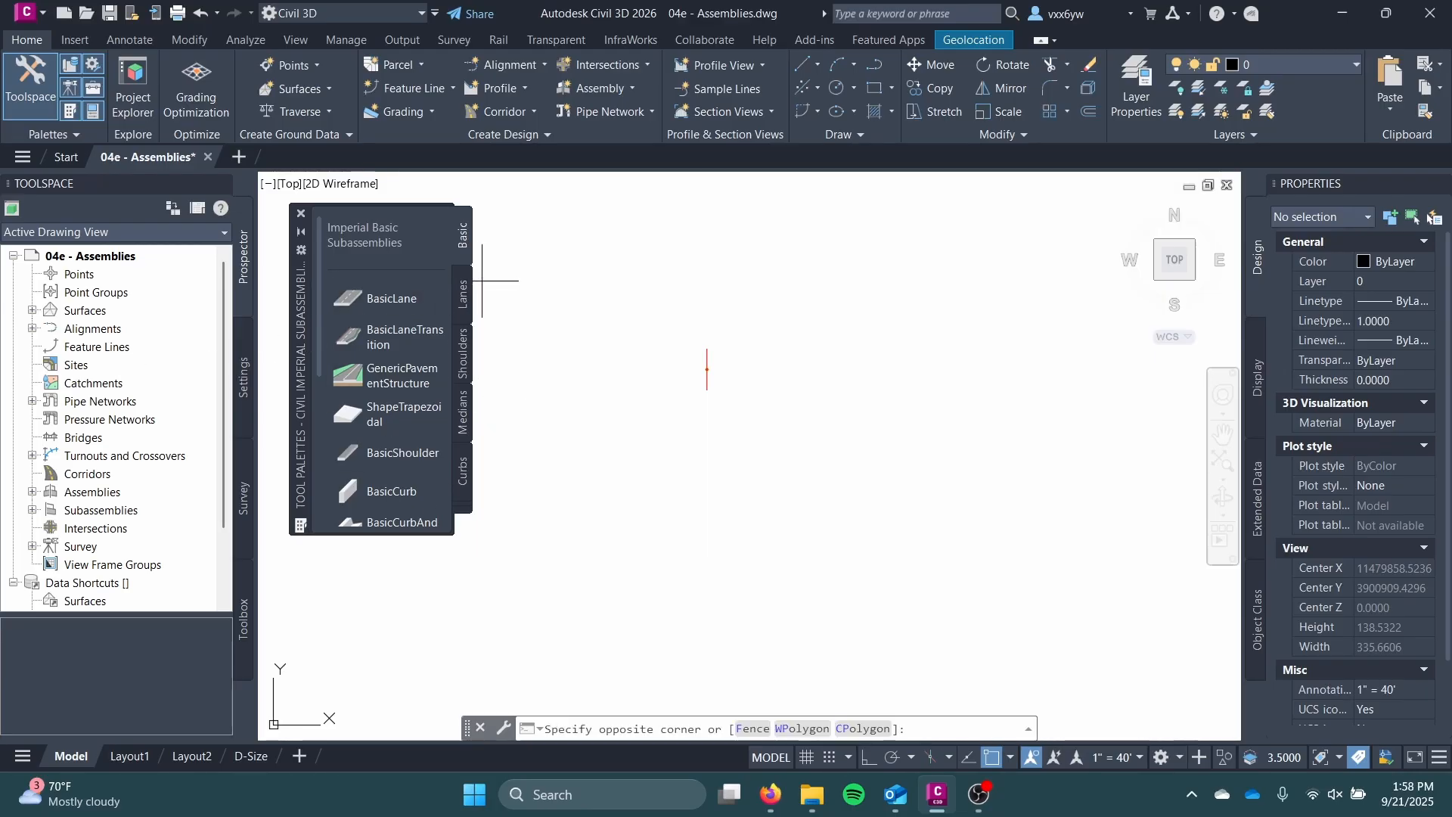
click(473, 301)
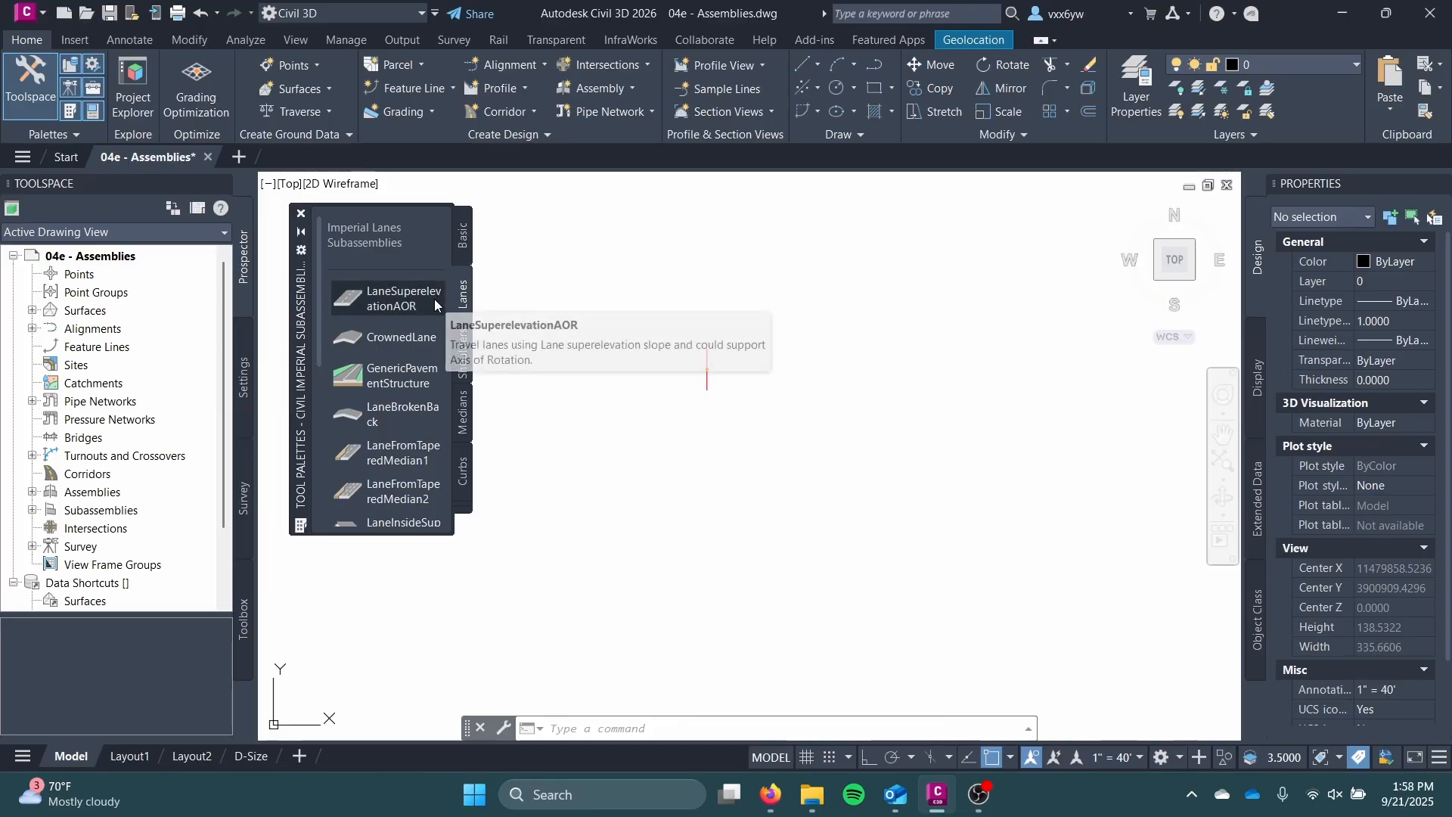
scroll(390, 304, down, 3)
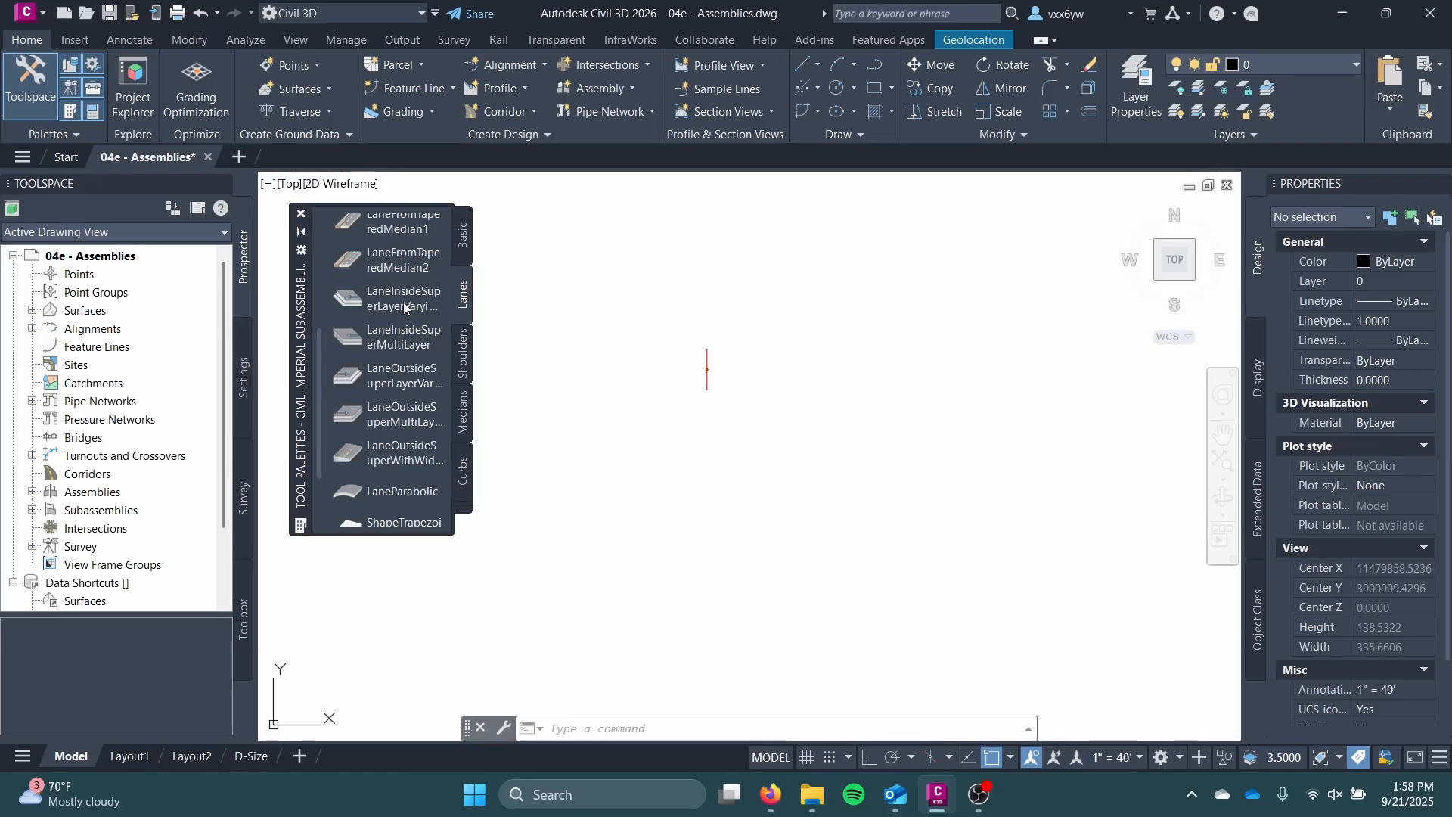
scroll(402, 302, up, 3)
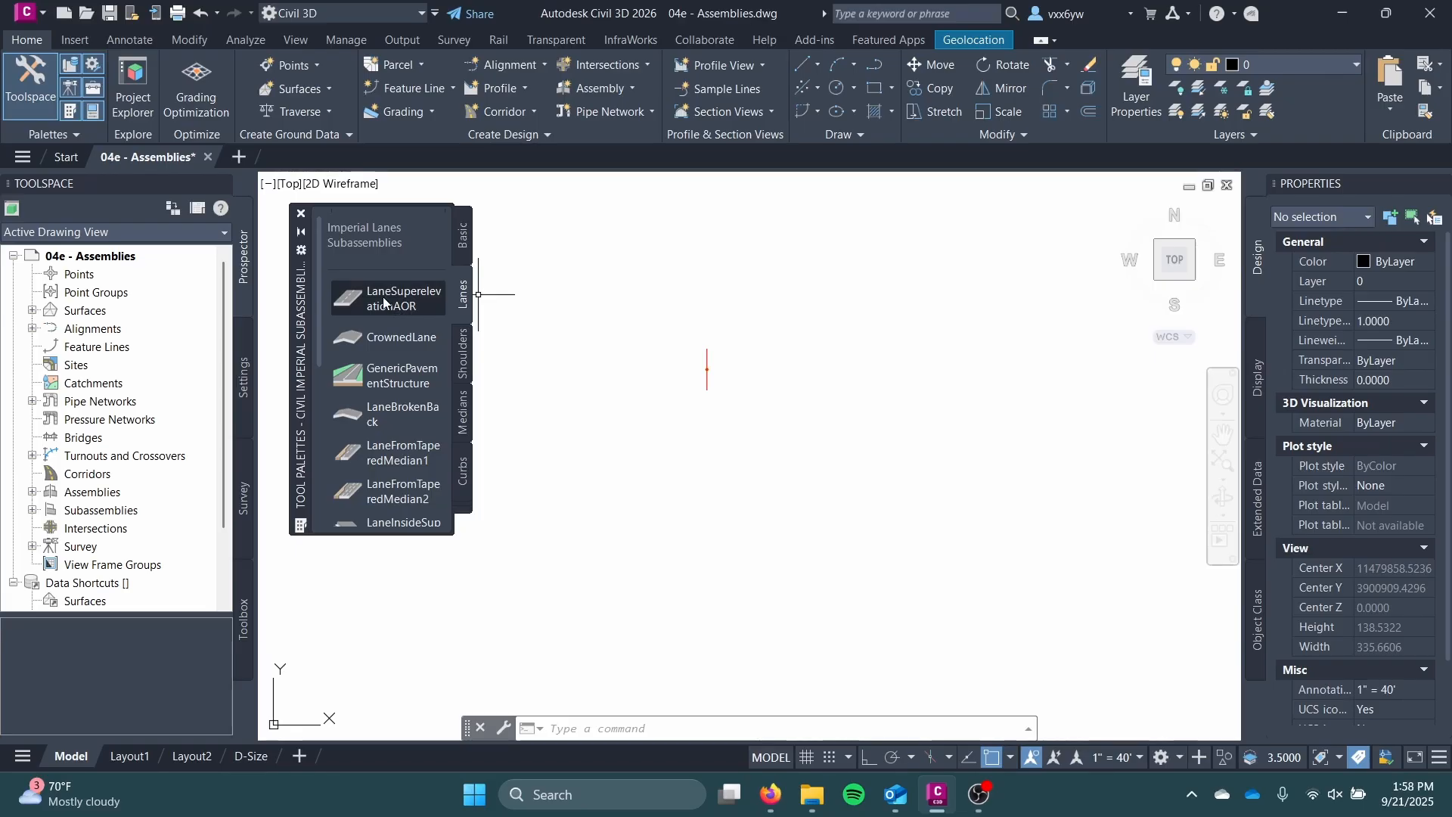
- Attach a LaneSuperelevationAOR subassembly to the right side of the Treehouse Drive assembly baseline
click(383, 303)
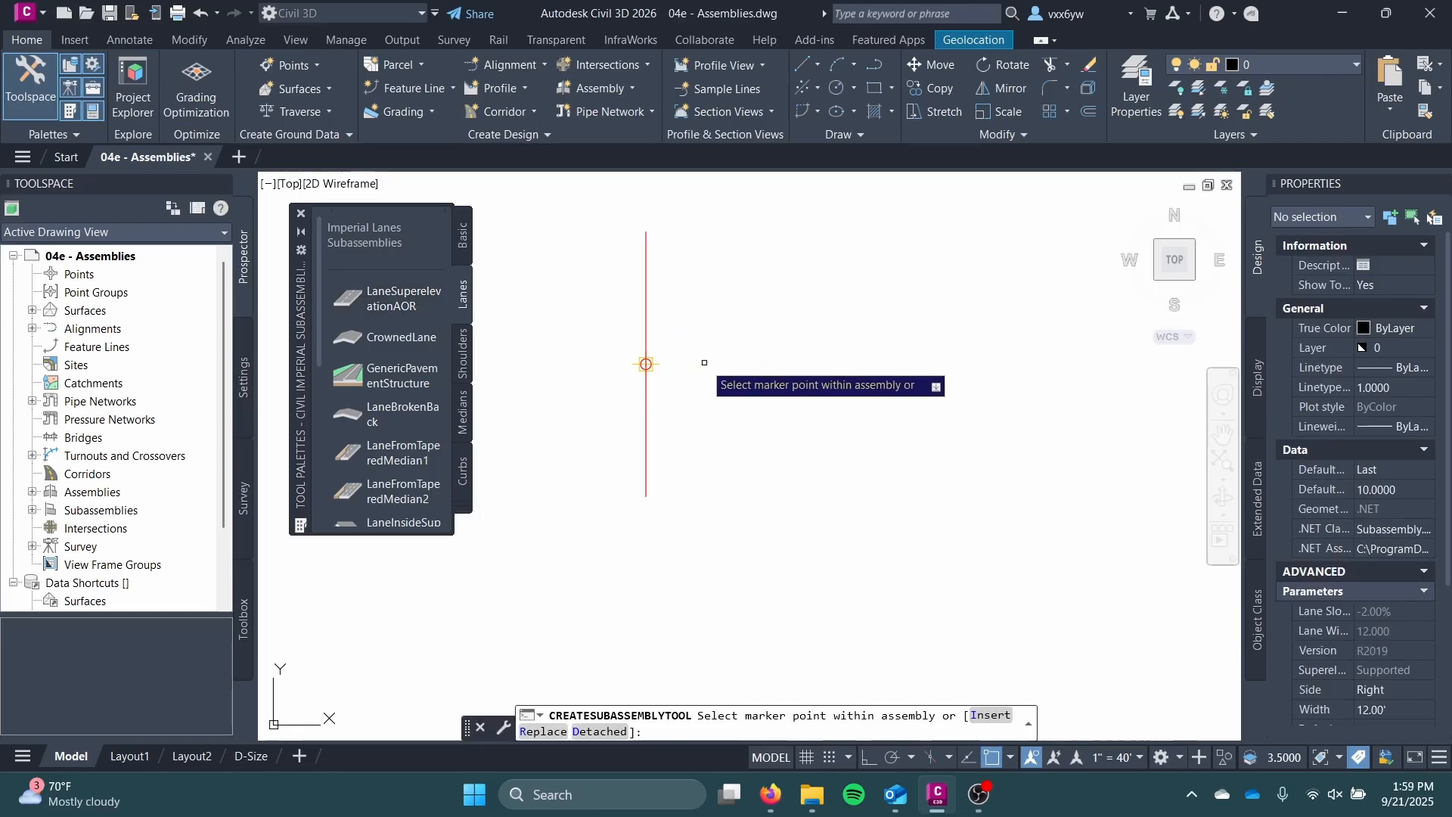
scroll(704, 362, up, 2)
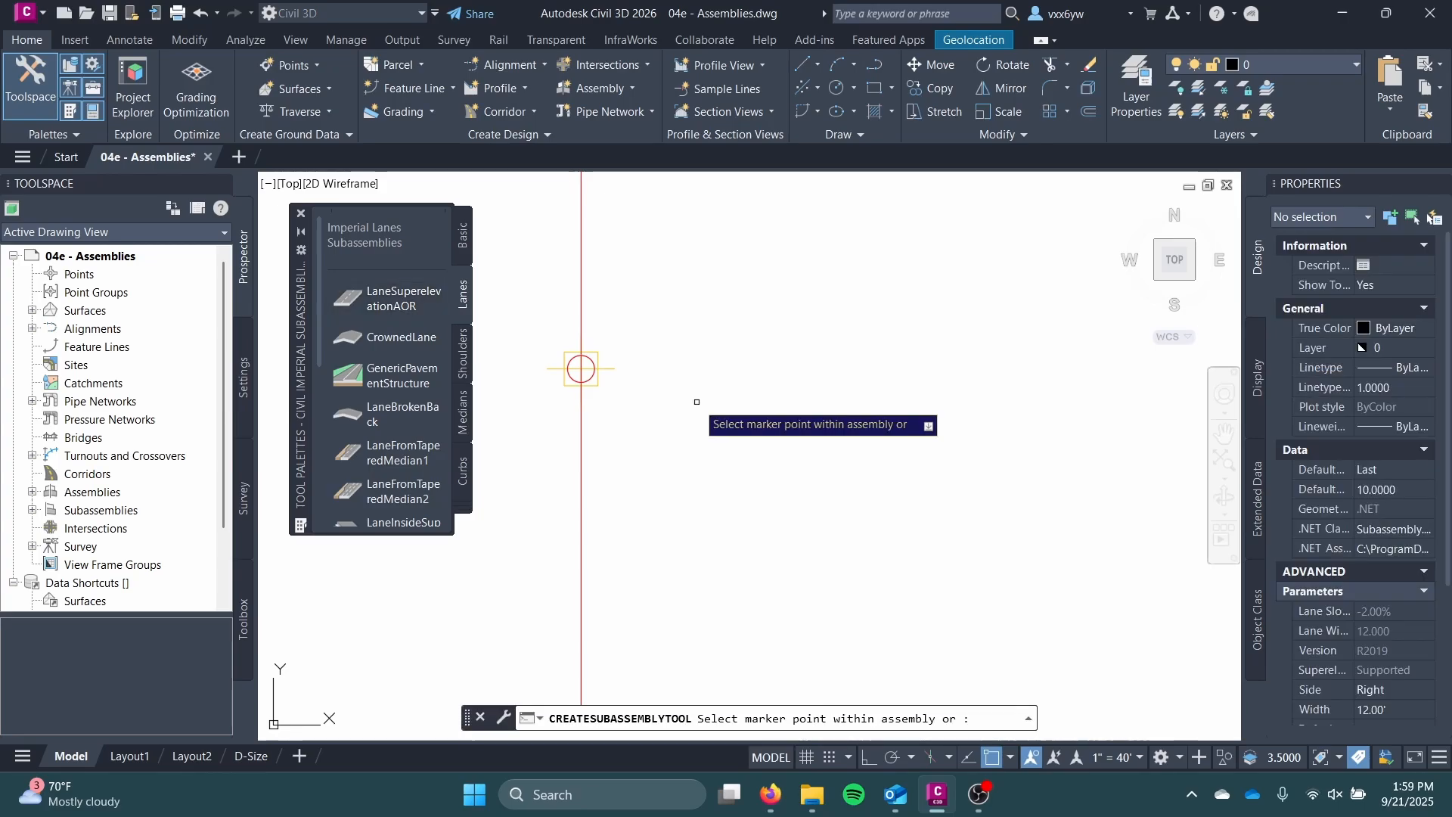
mouse_move(581, 368)
middle_down()
mouse_move(551, 360)
mouse_move(696, 448)
mouse_move(745, 550)
middle_up()
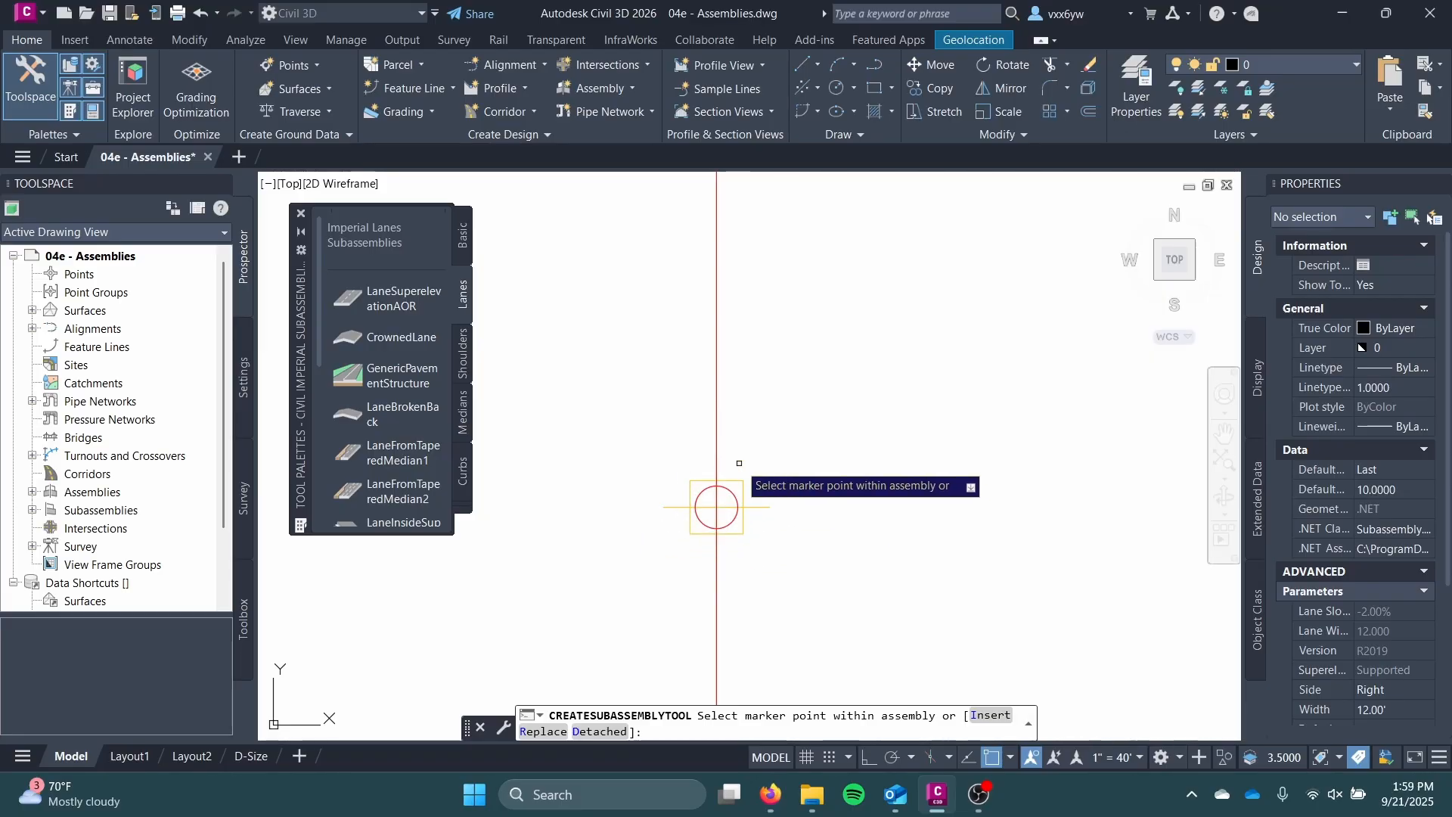
click(742, 507)
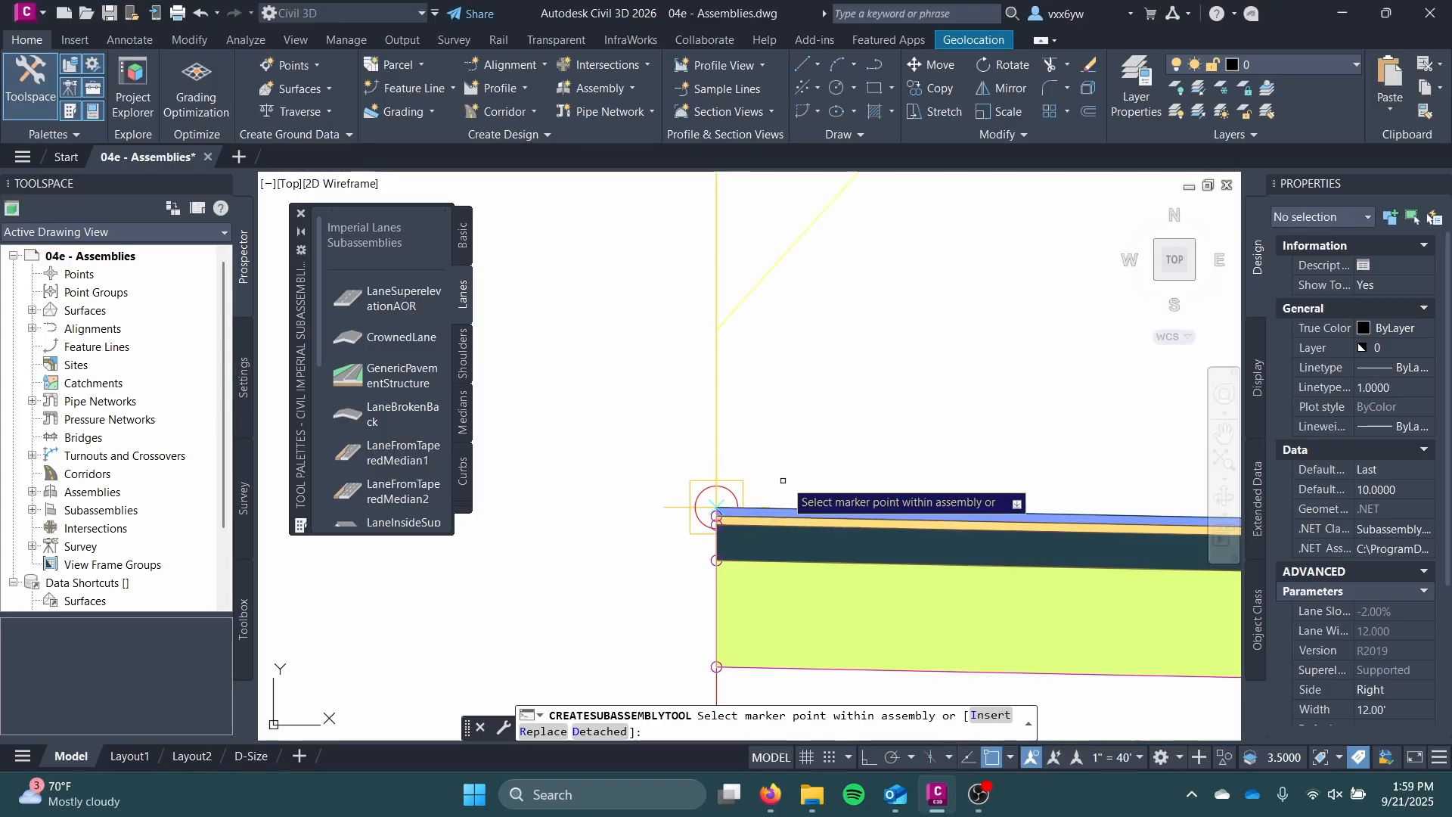
scroll(800, 463, down, 5)
middle_drag(831, 450, 698, 424)
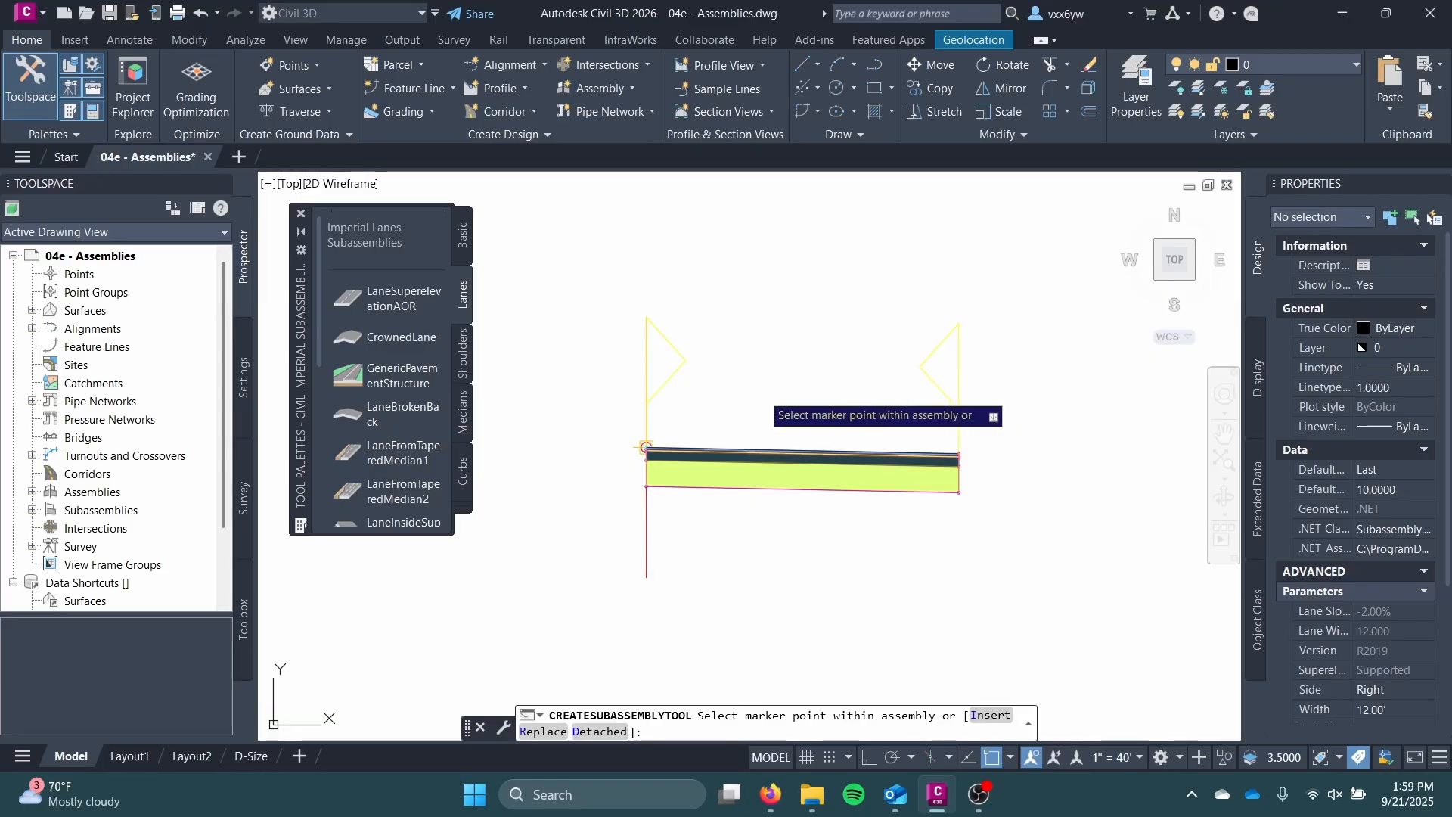
key(Escape)
- Set the width of the right lane subassembly to 10 feet
click(809, 465)
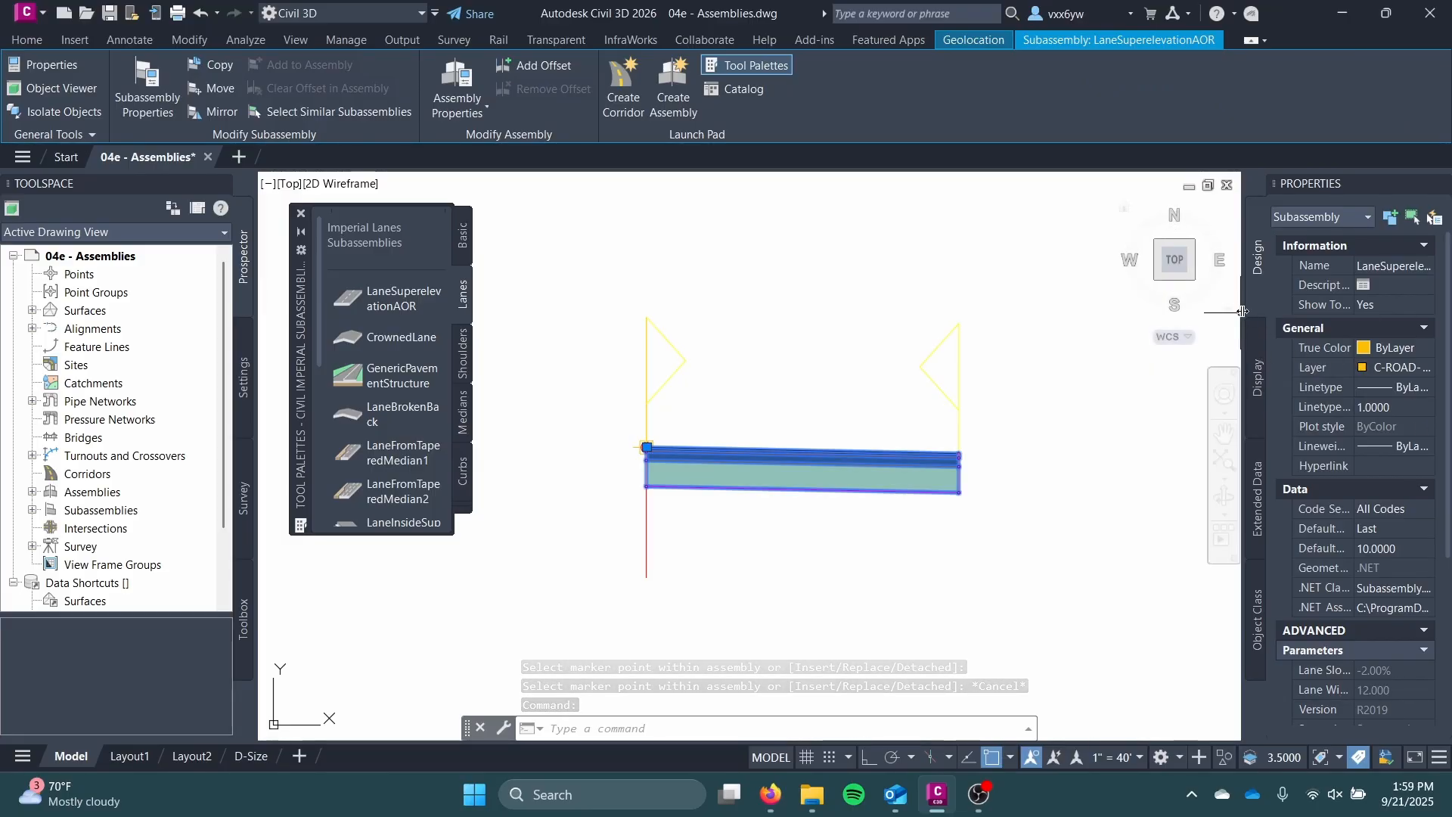
drag(1198, 326, 1146, 326)
scroll(1297, 412, down, 5)
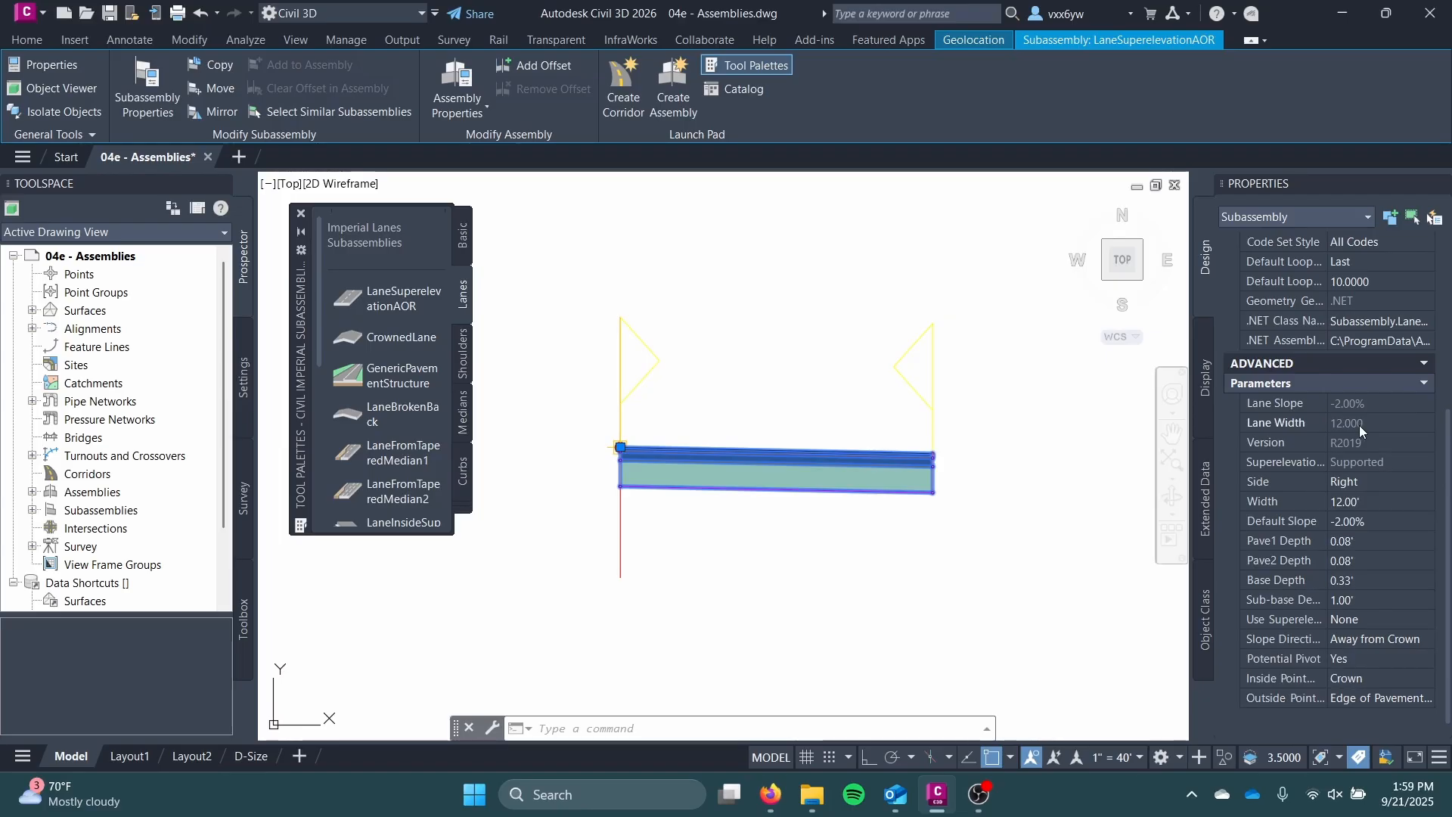
scroll(1364, 447, up, 5)
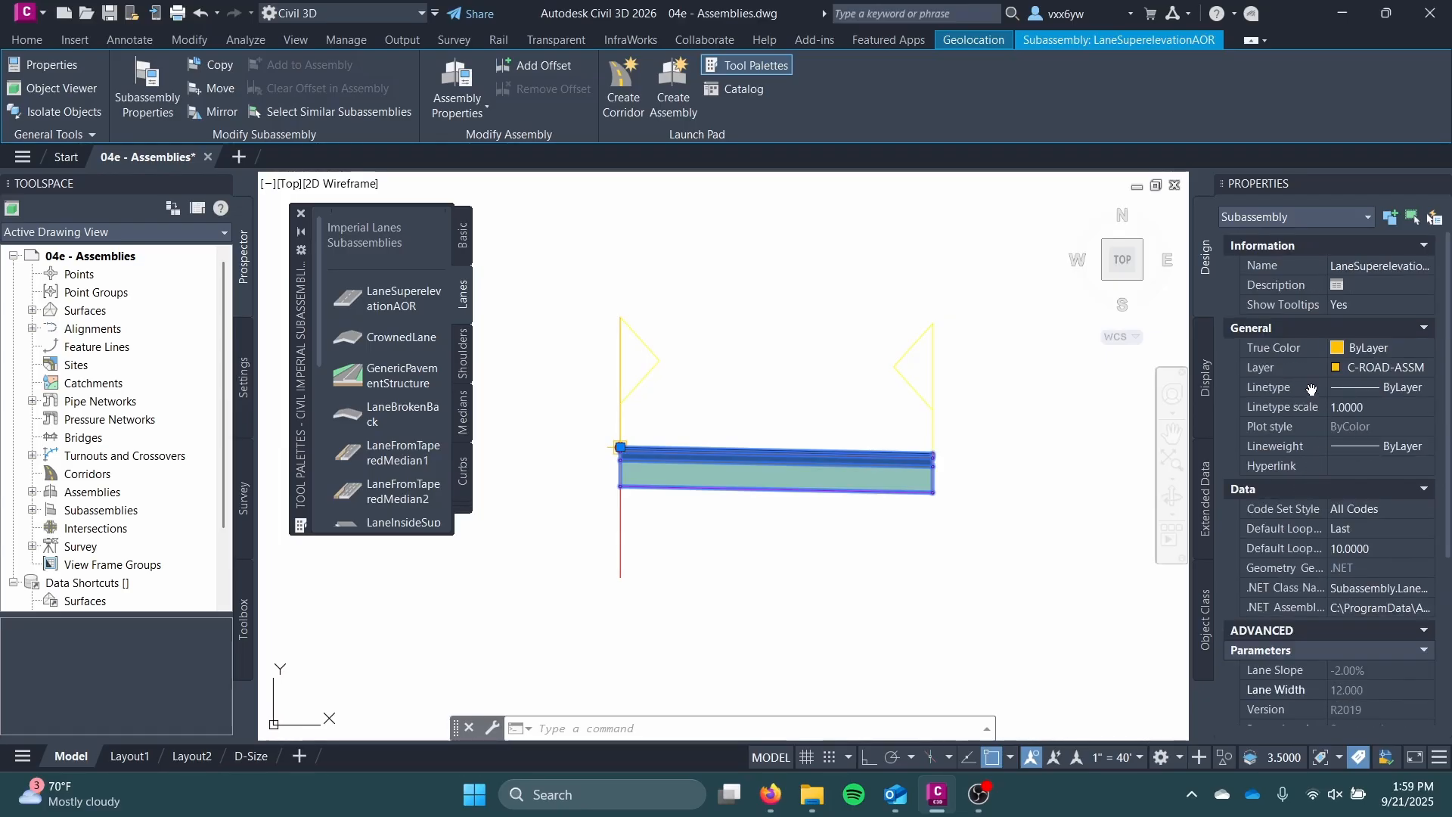
scroll(1316, 408, down, 3)
click(1339, 499)
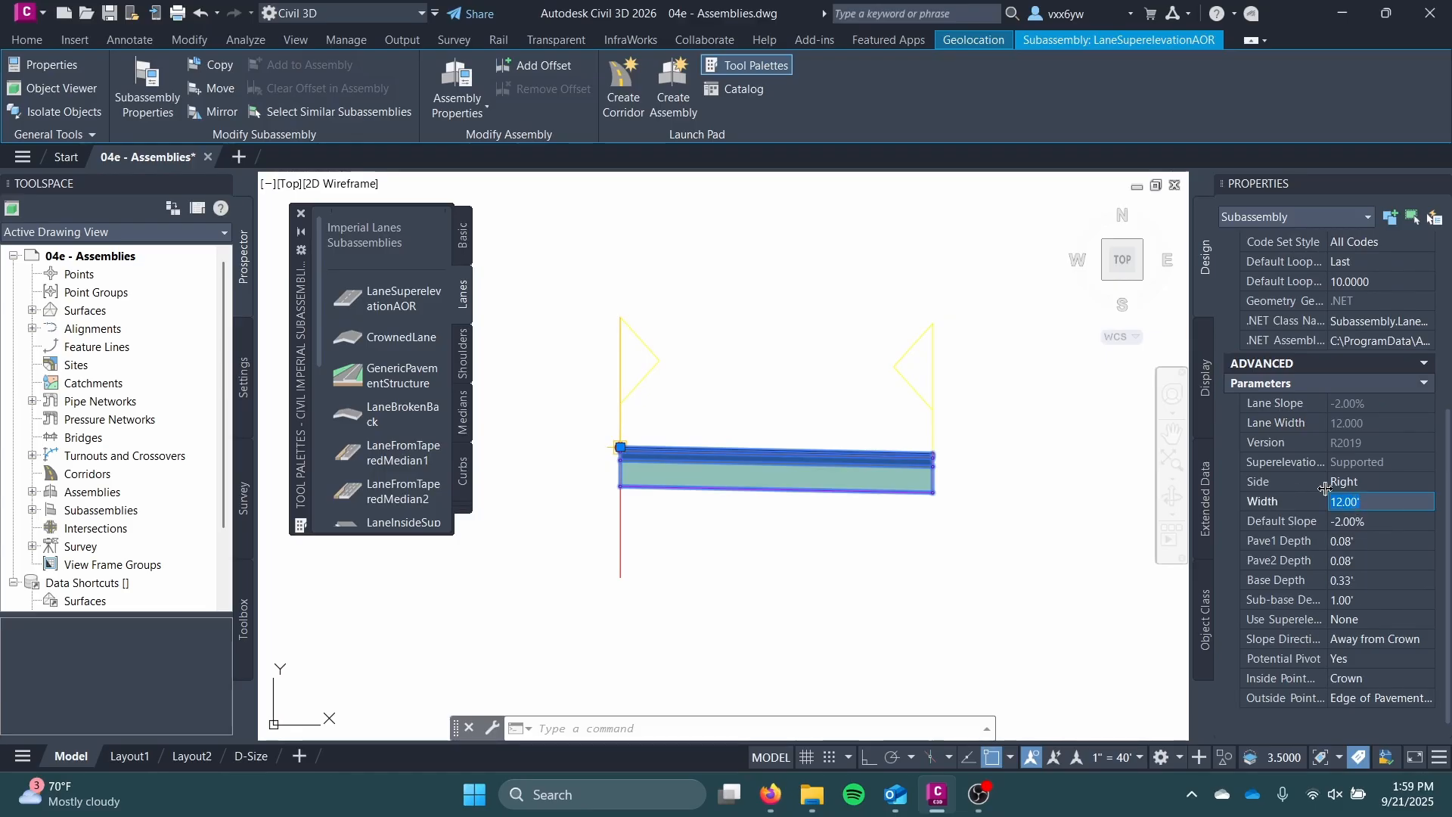
text(10)
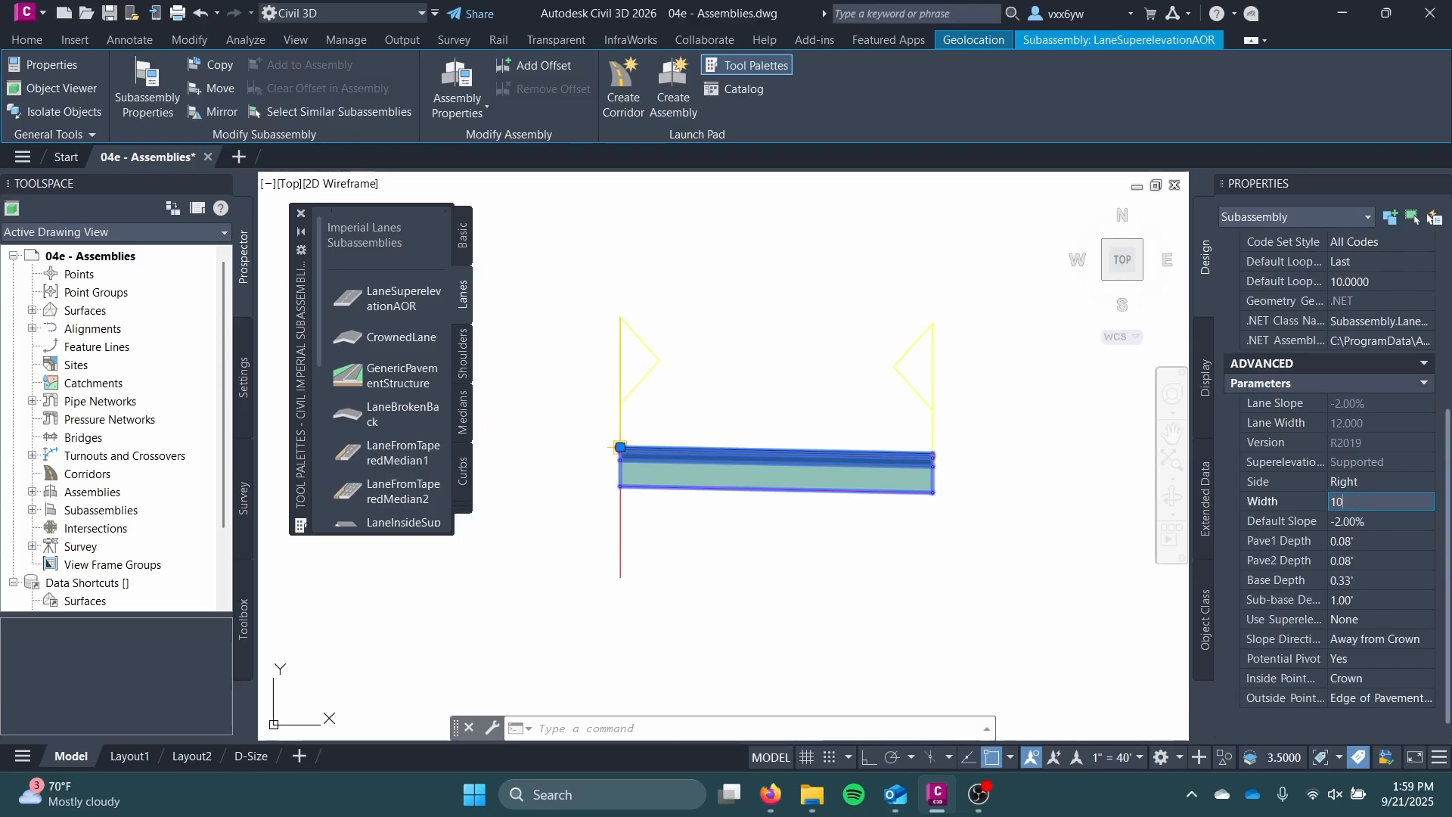
key(Tab)
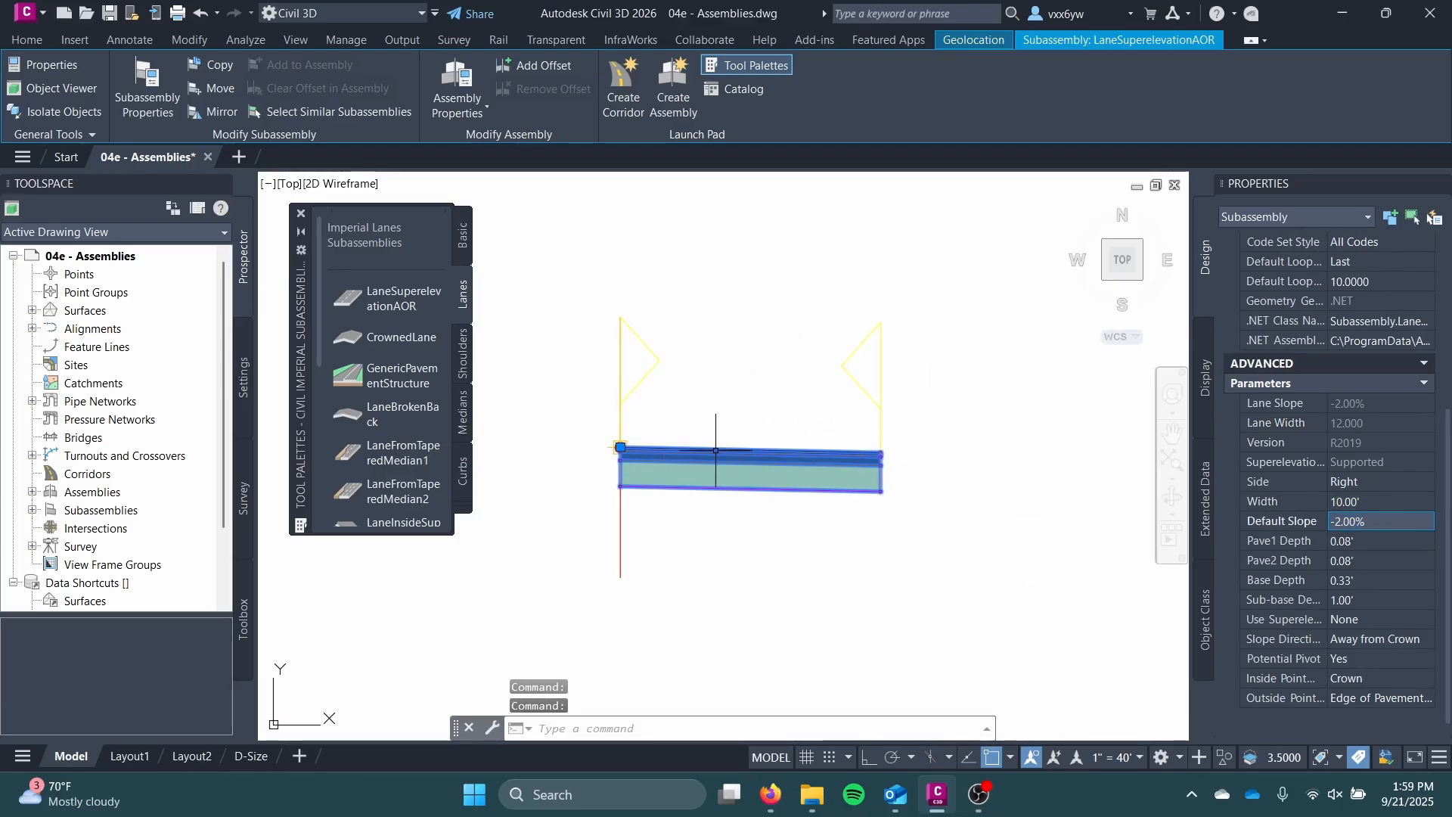
key(Escape)
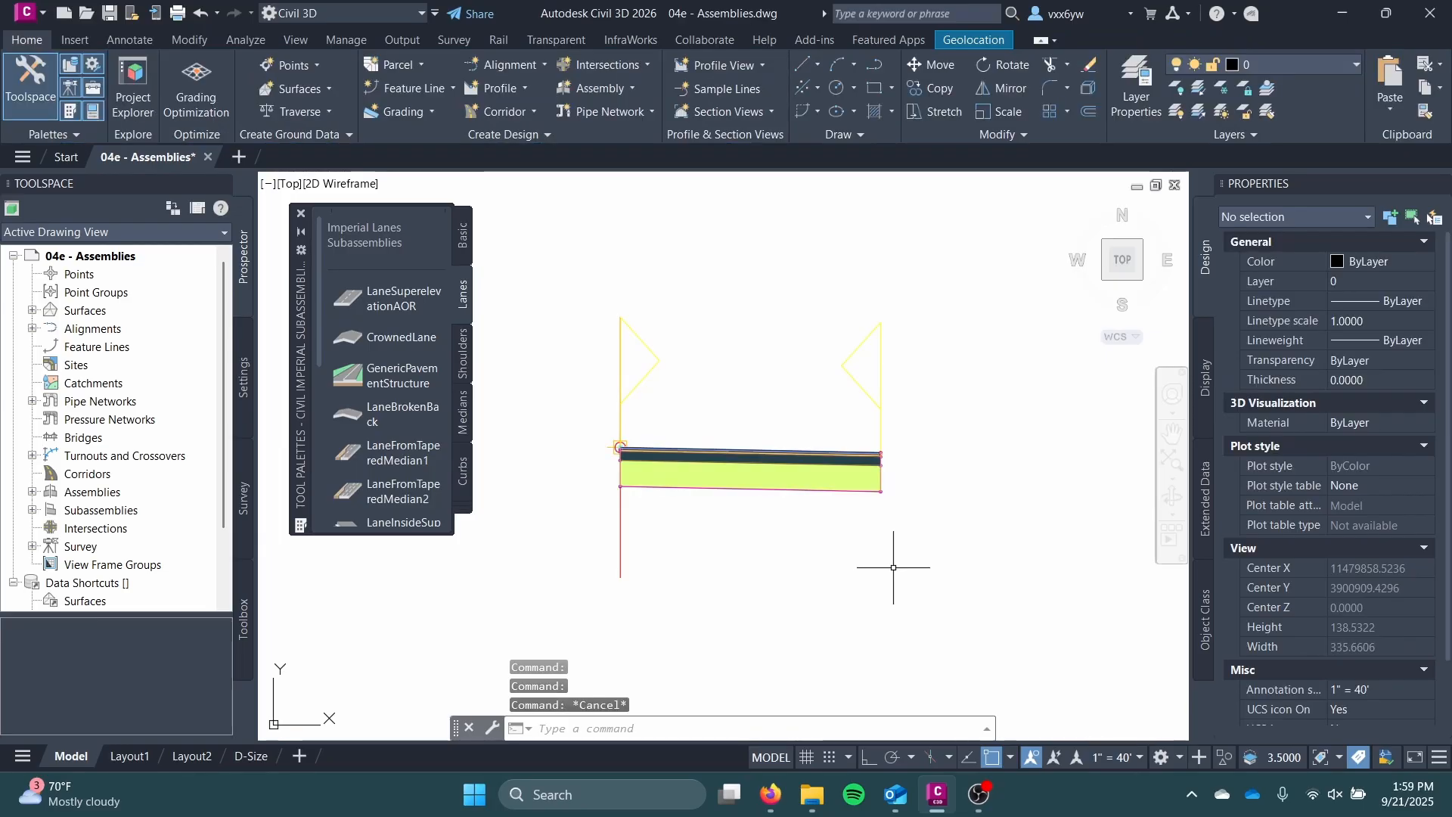
- Select the right lane subassembly and examine its parameters and cross slope from the crown to the outer pavement edge
click(793, 478)
scroll(1345, 476, down, 10)
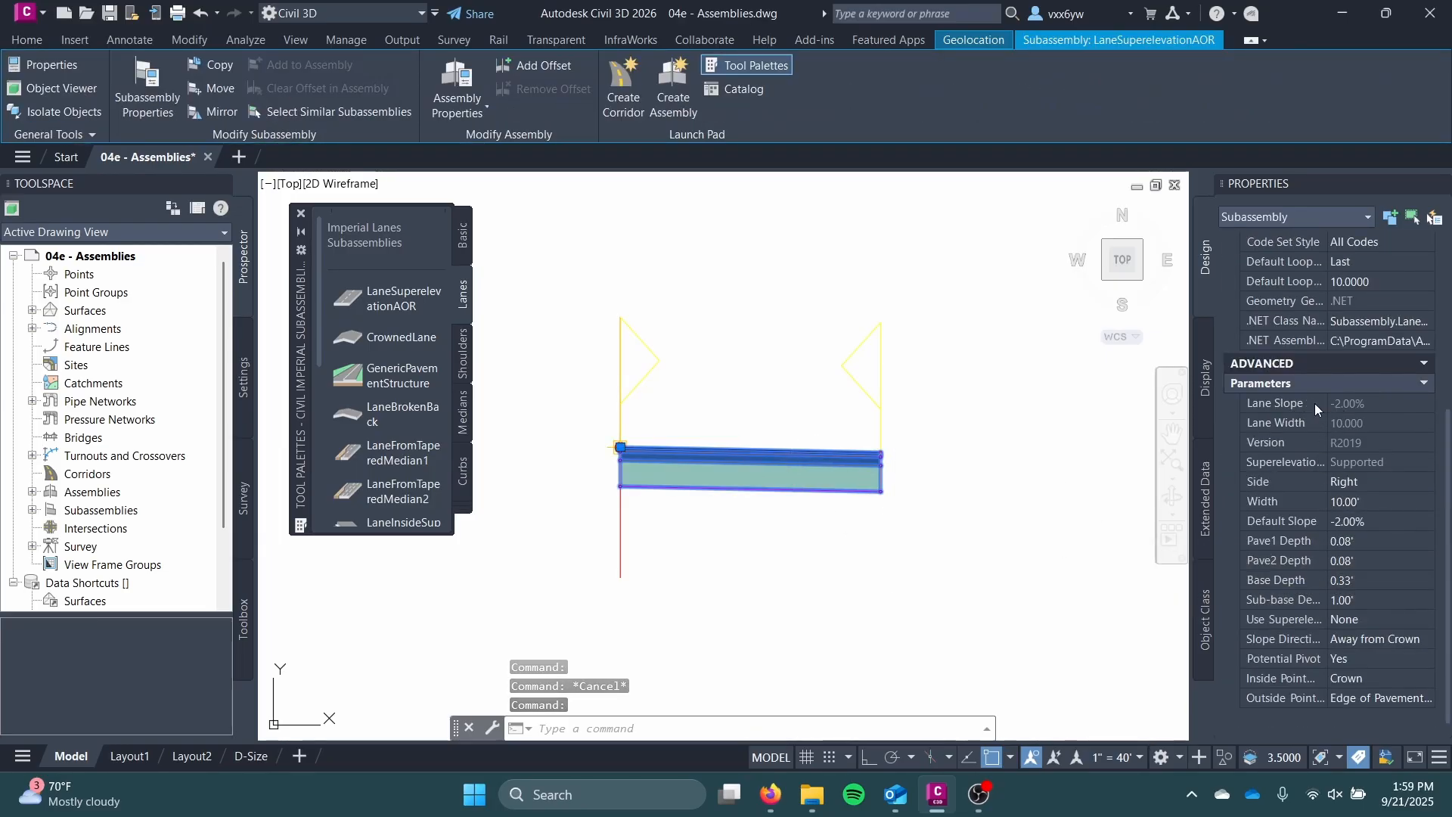
scroll(609, 468, up, 2)
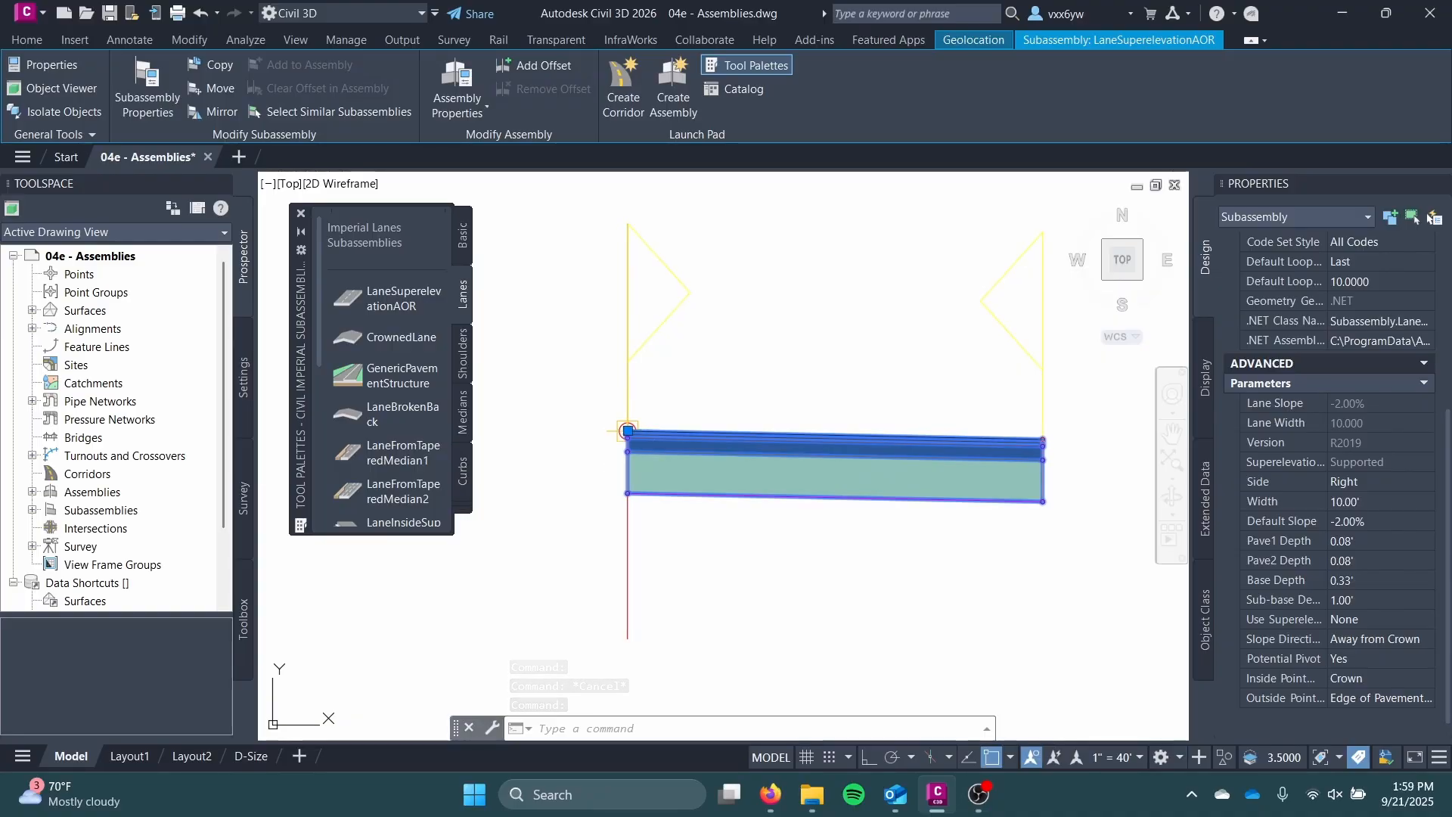
scroll(609, 431, up, 2)
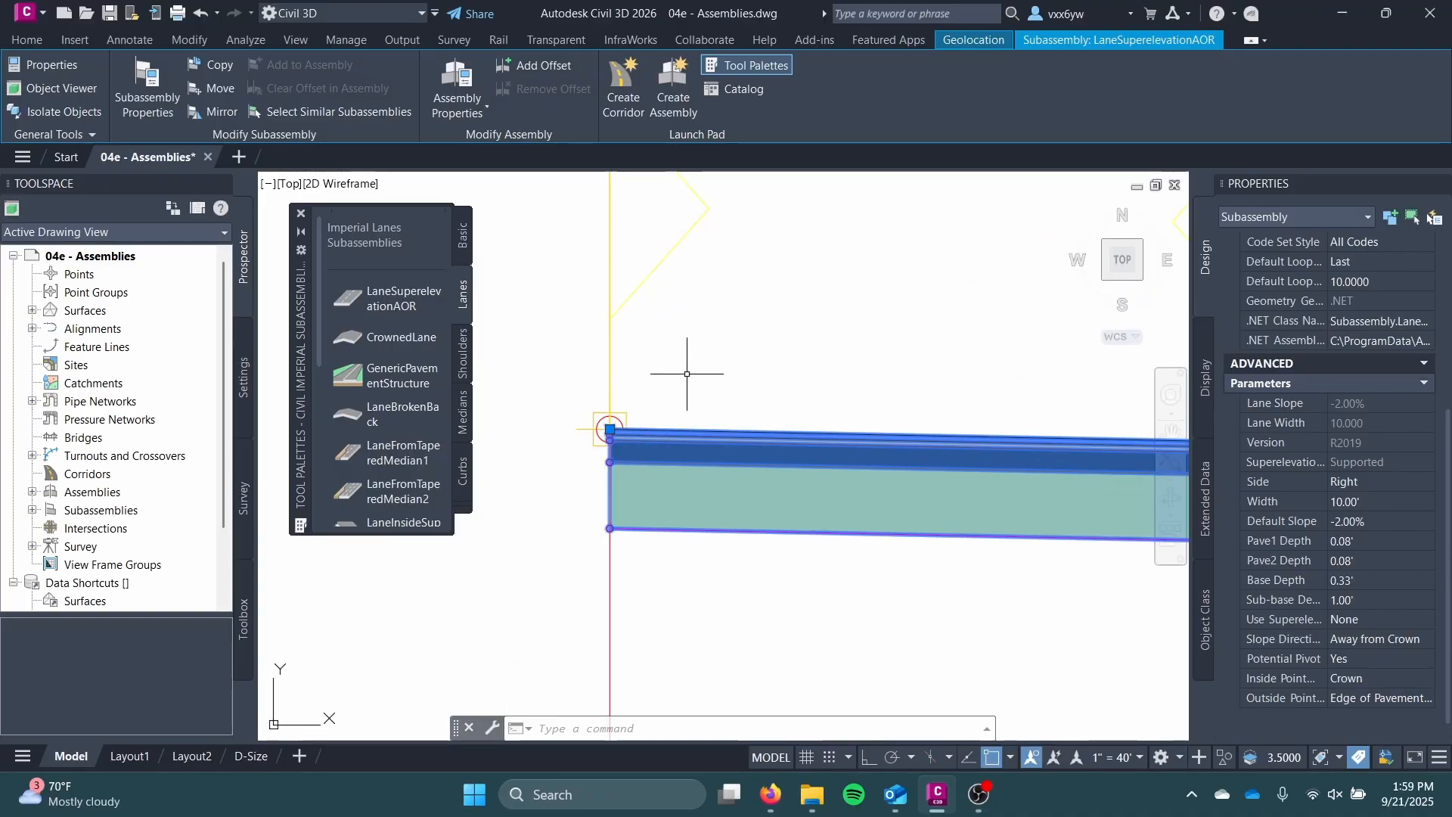
middle_drag(687, 373, 664, 372)
middle_drag(694, 437, 478, 437)
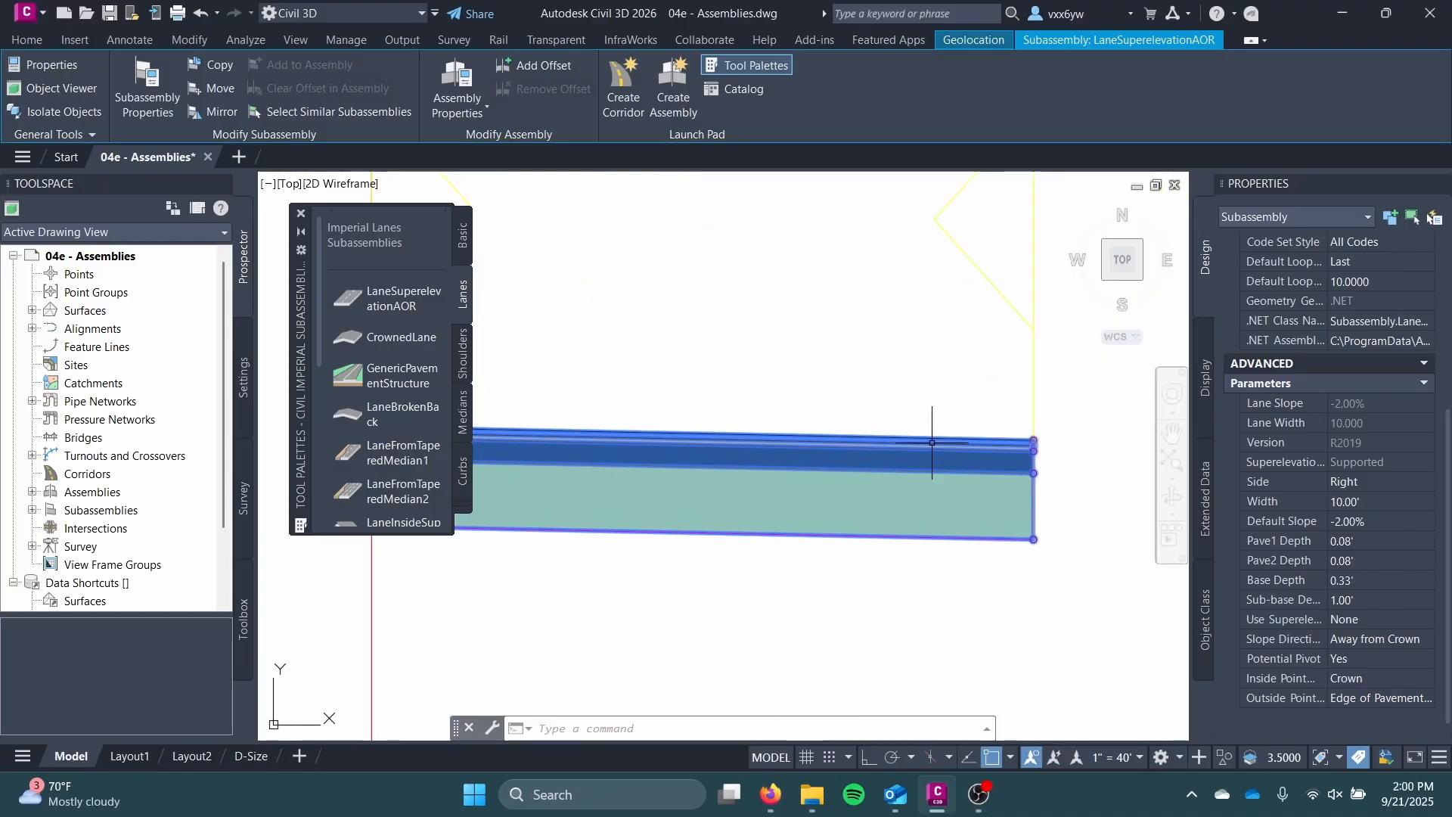
scroll(1033, 459, down, 2)
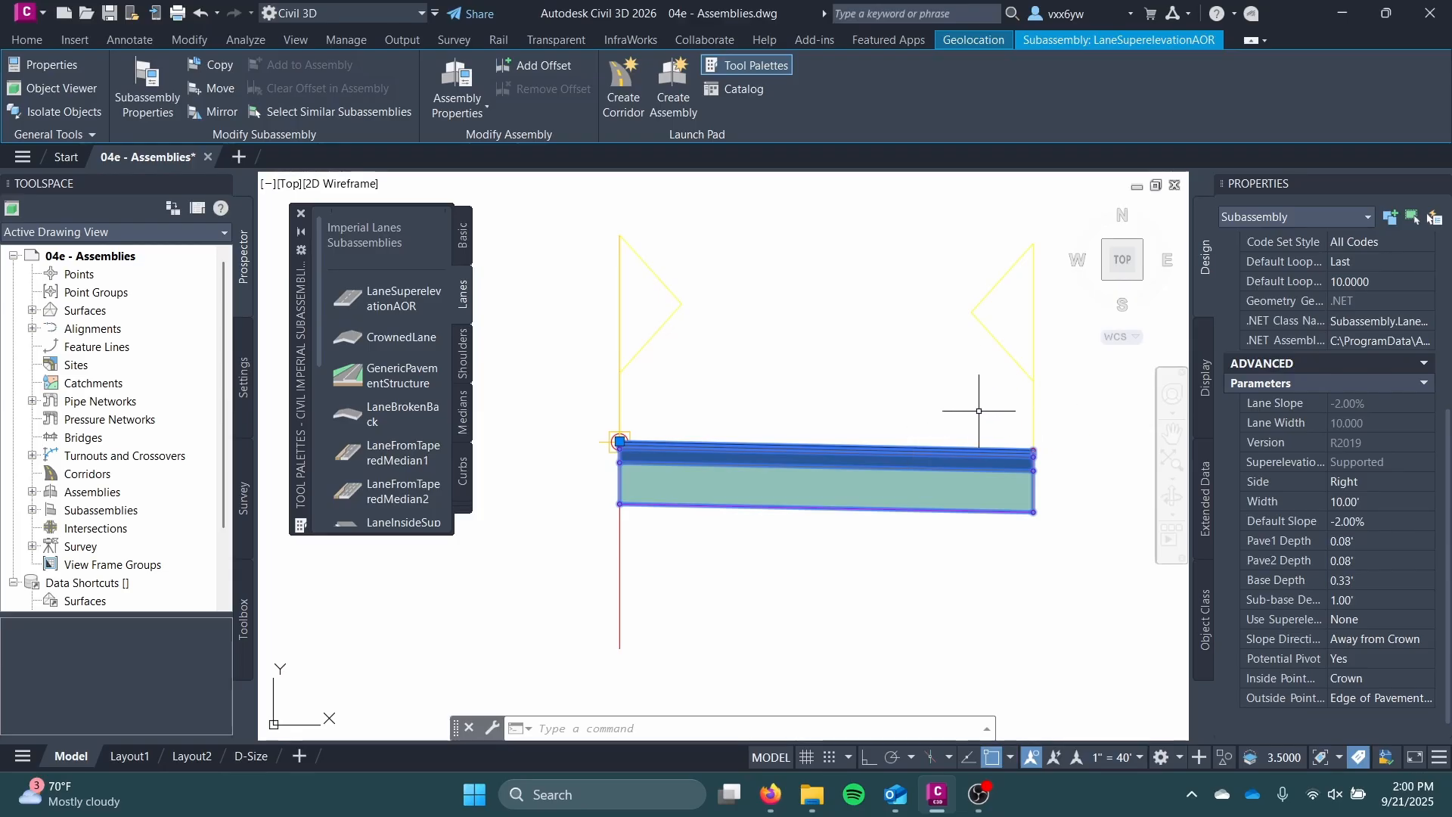
scroll(990, 464, down, 2)
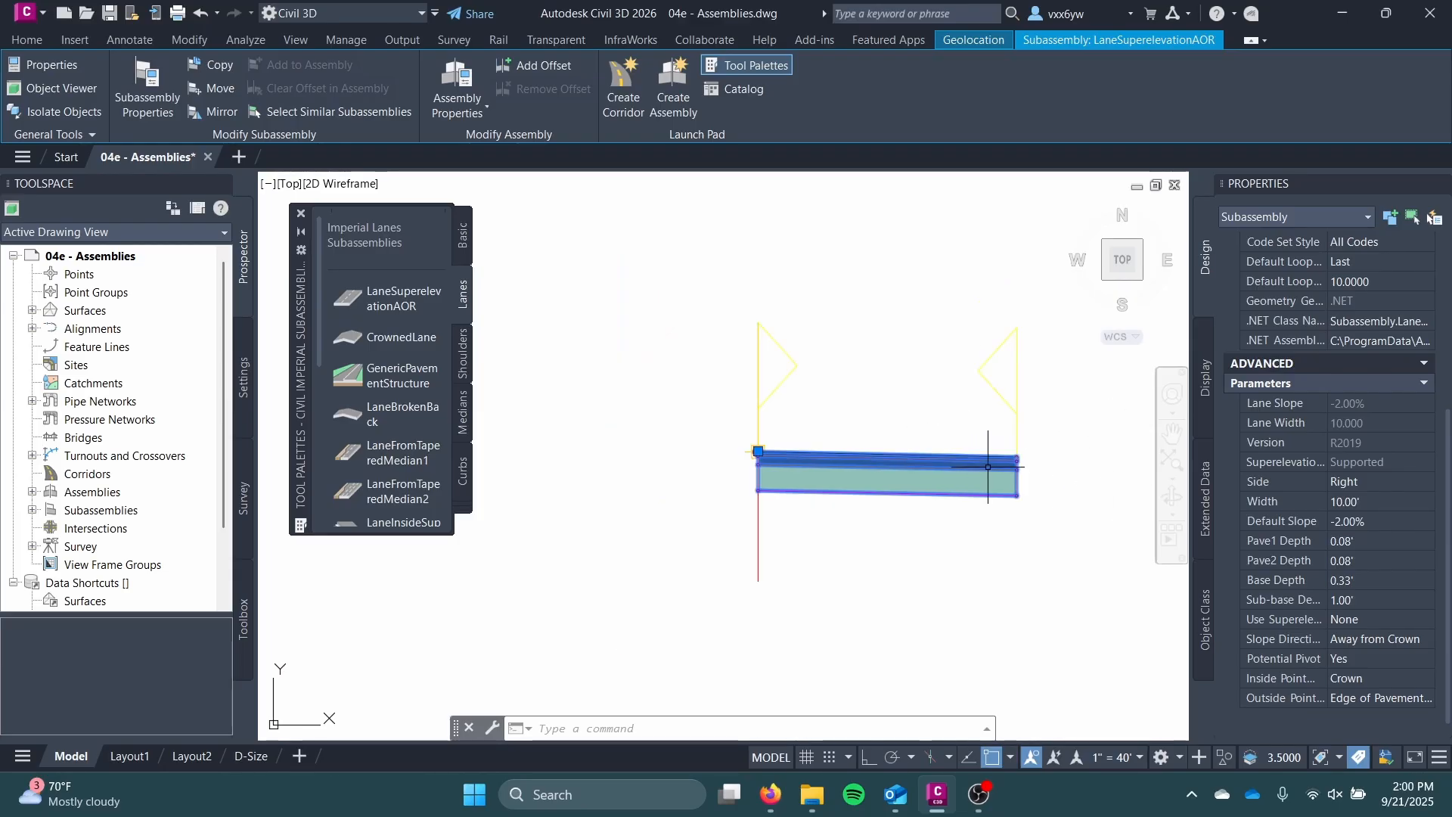
middle_drag(923, 410, 856, 459)
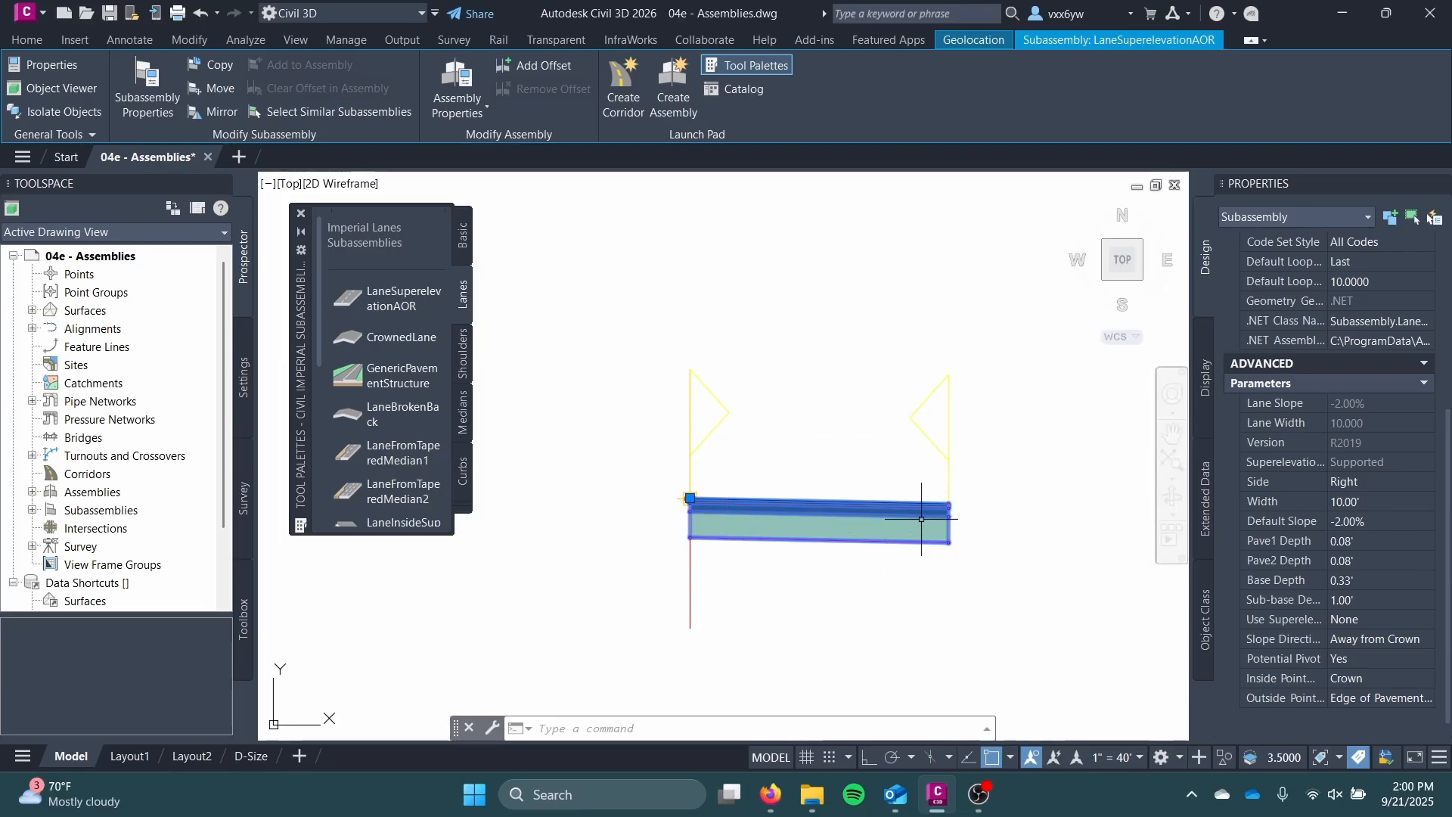
scroll(882, 533, up, 2)
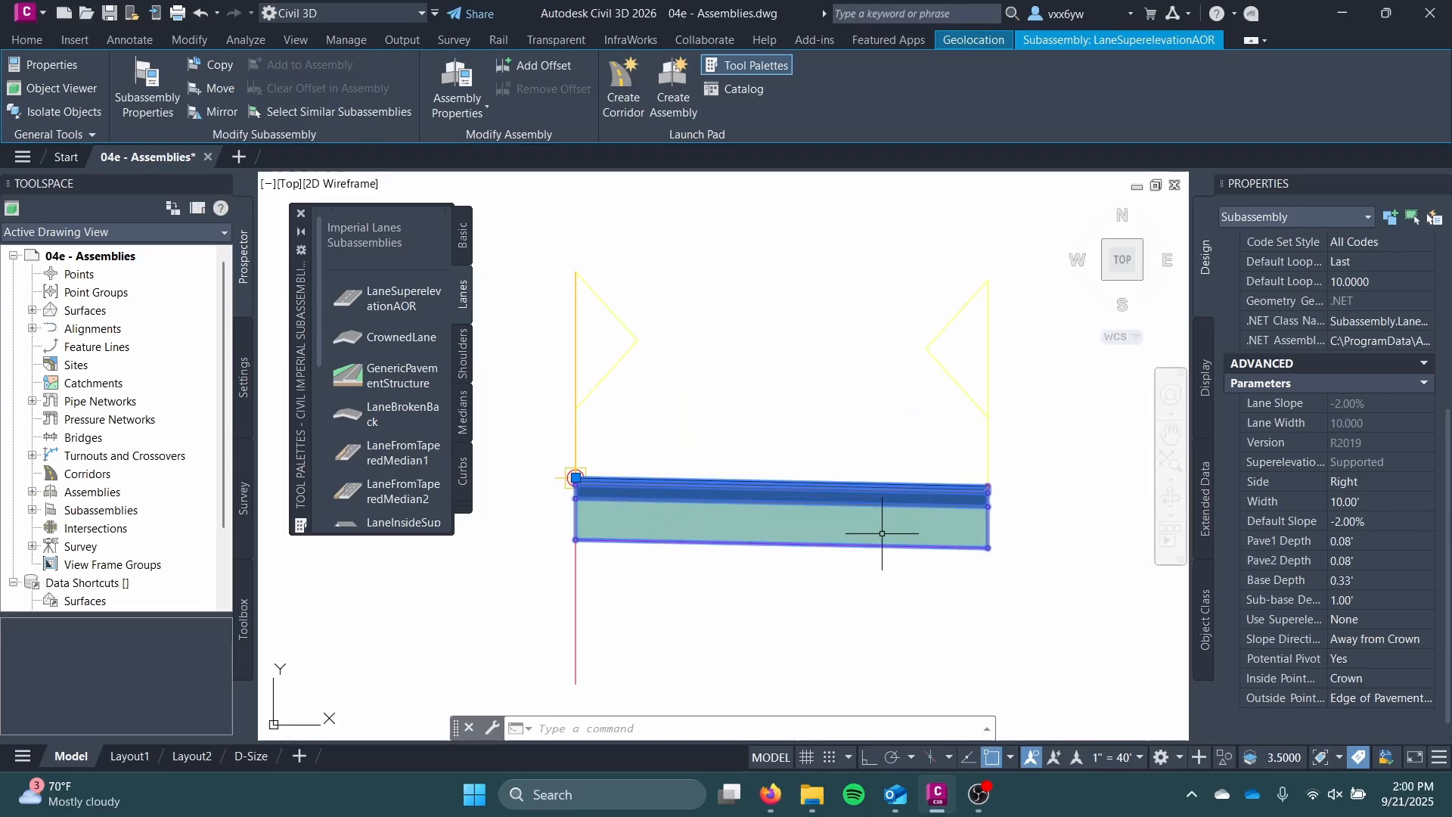
- Set the default slope of the right lane subassembly to -1%
click(1379, 527)
text(-1)
key(Tab)
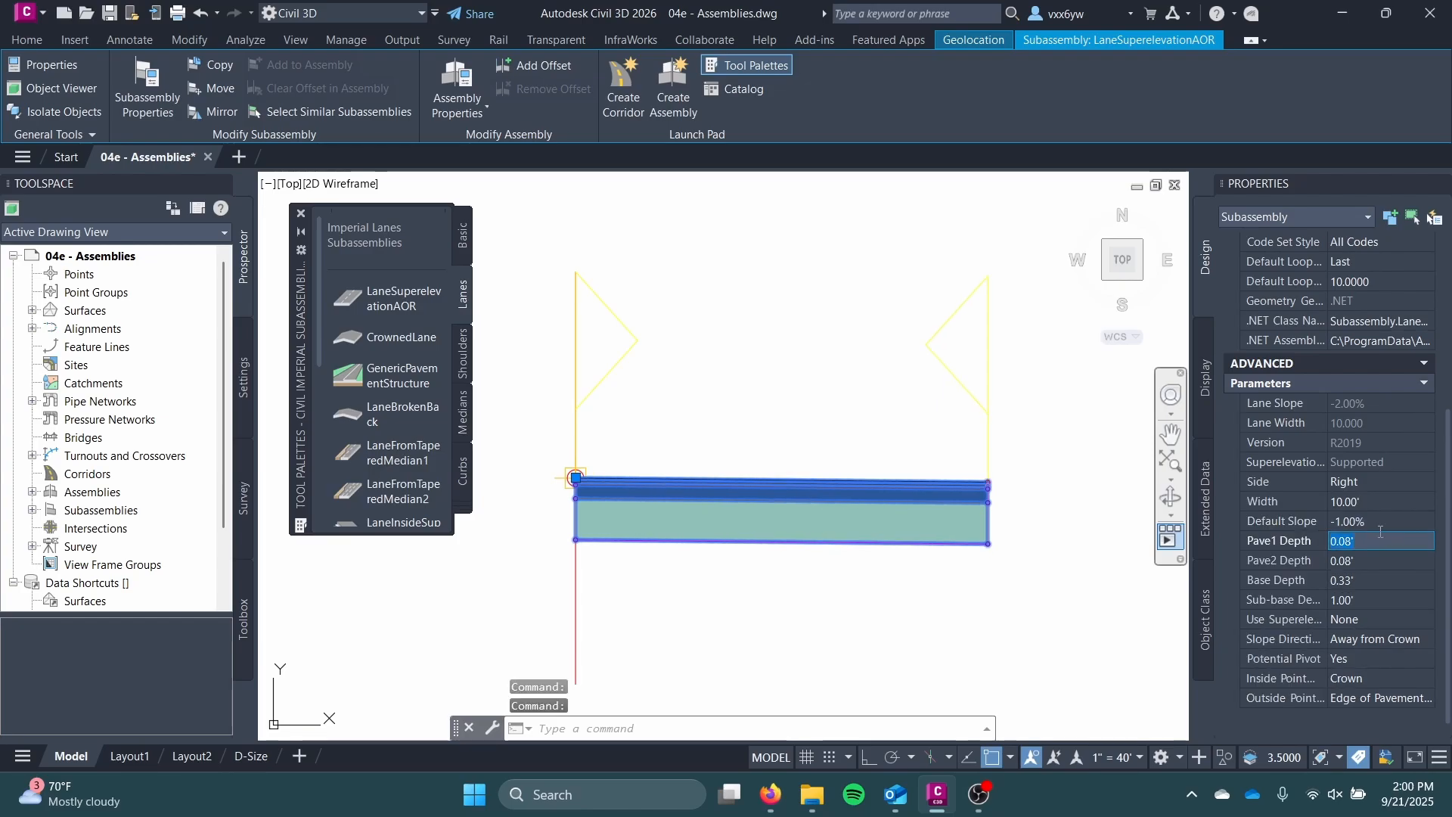
key(Escape)
- Switch the tool palette to the imperial Daylight subassemblies
middle_drag(720, 616, 736, 545)
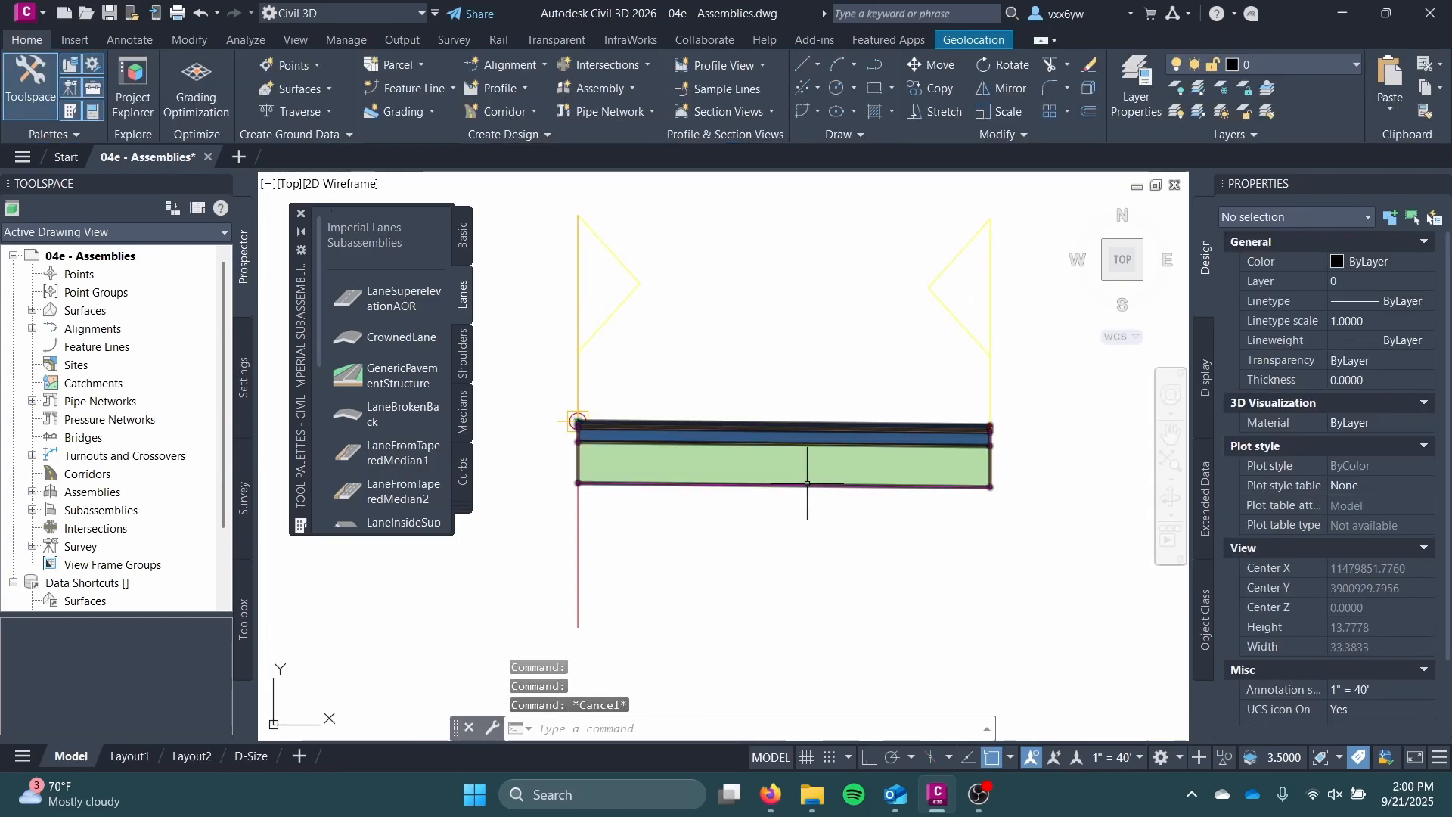
scroll(843, 464, down, 2)
middle_drag(794, 492, 720, 498)
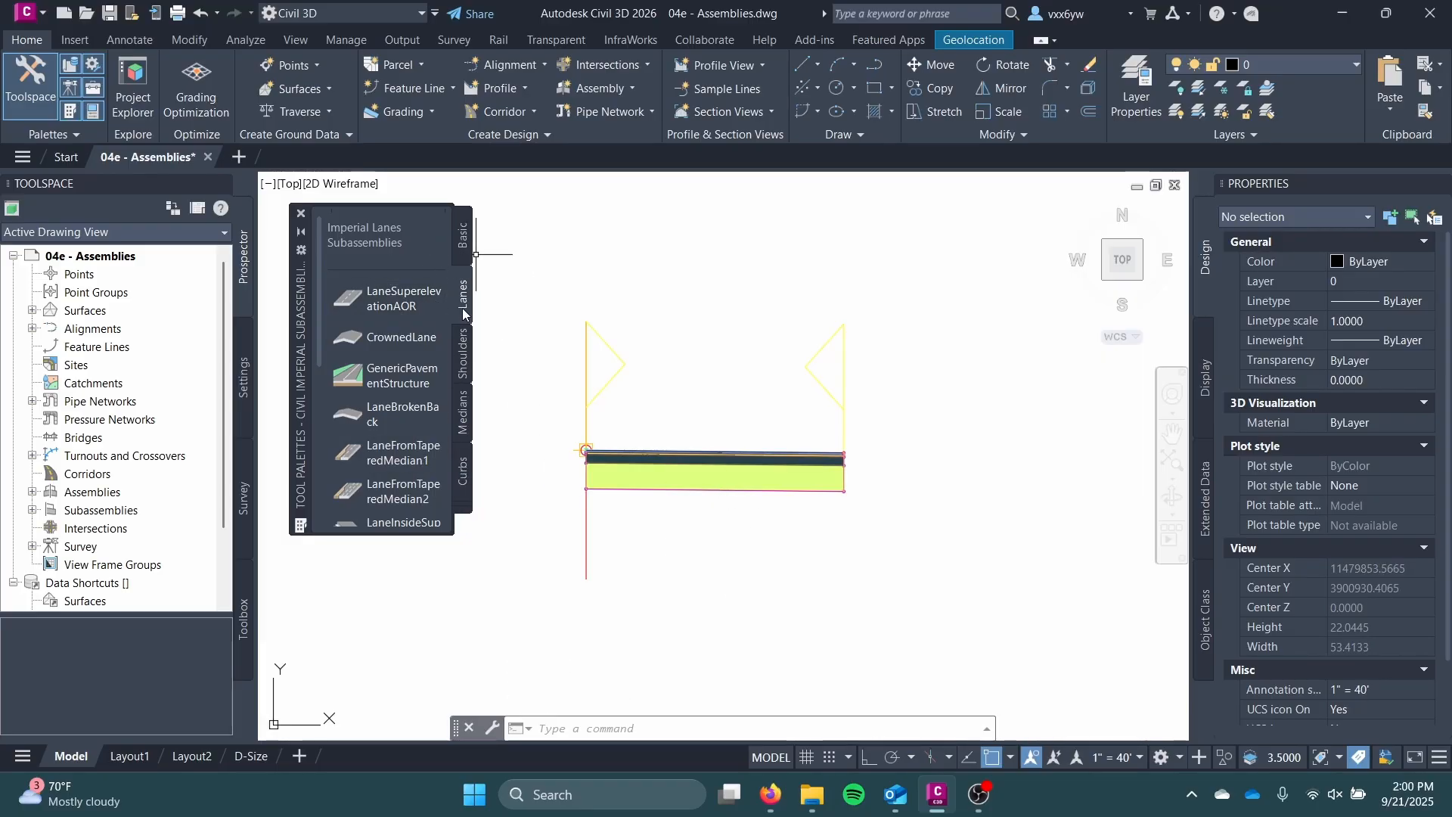
click(463, 517)
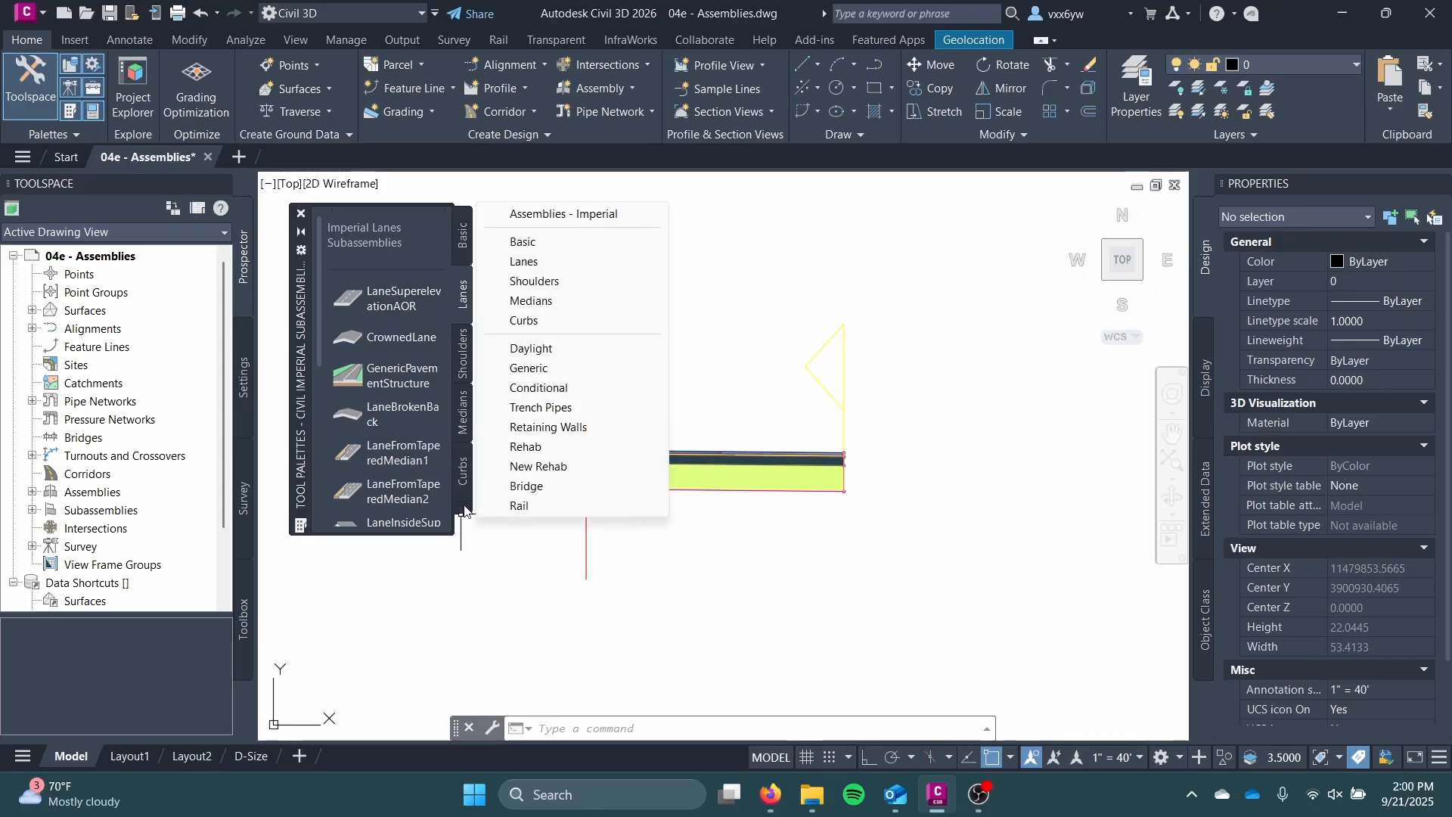
click(573, 352)
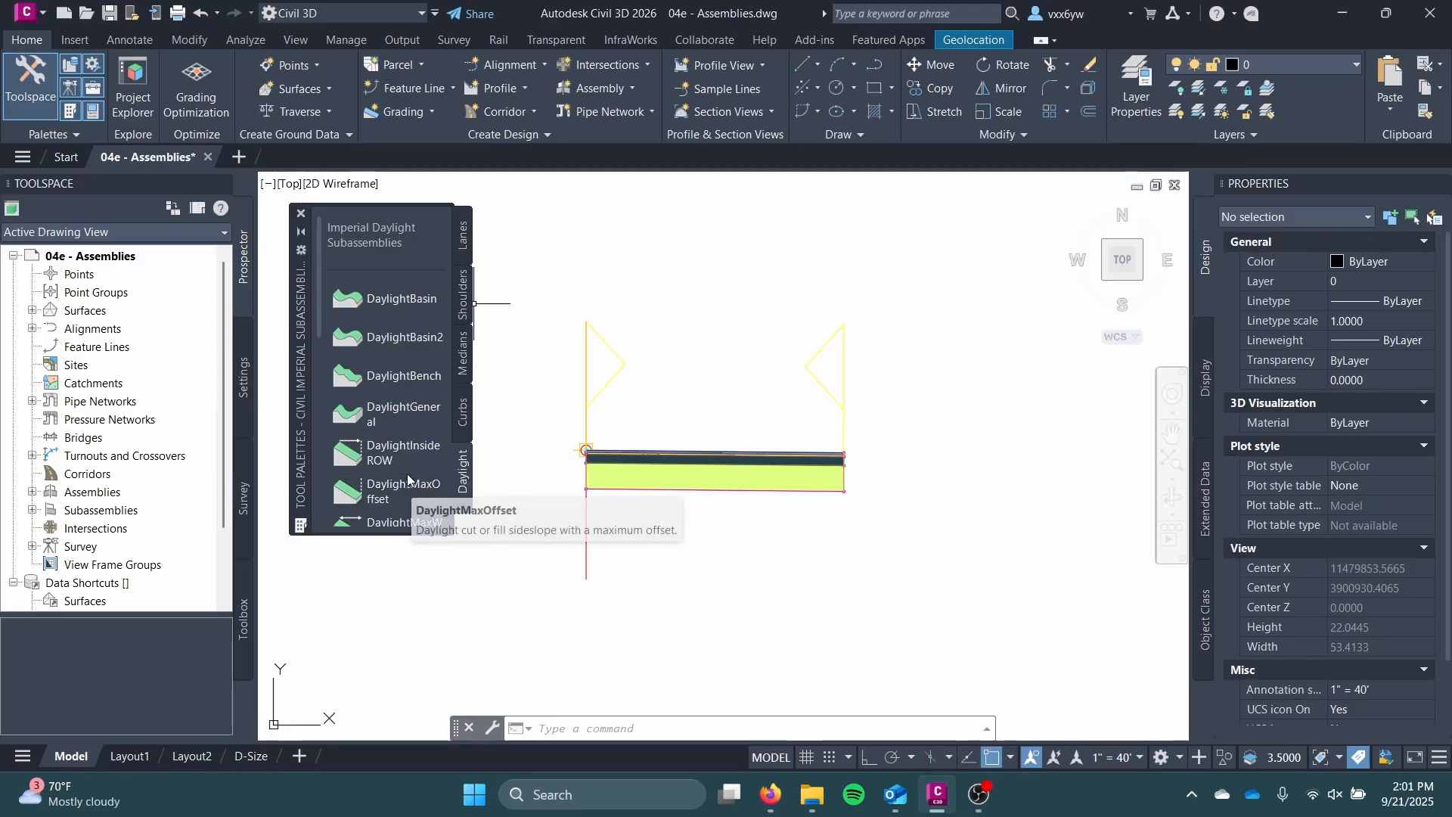
scroll(695, 528, up, 2)
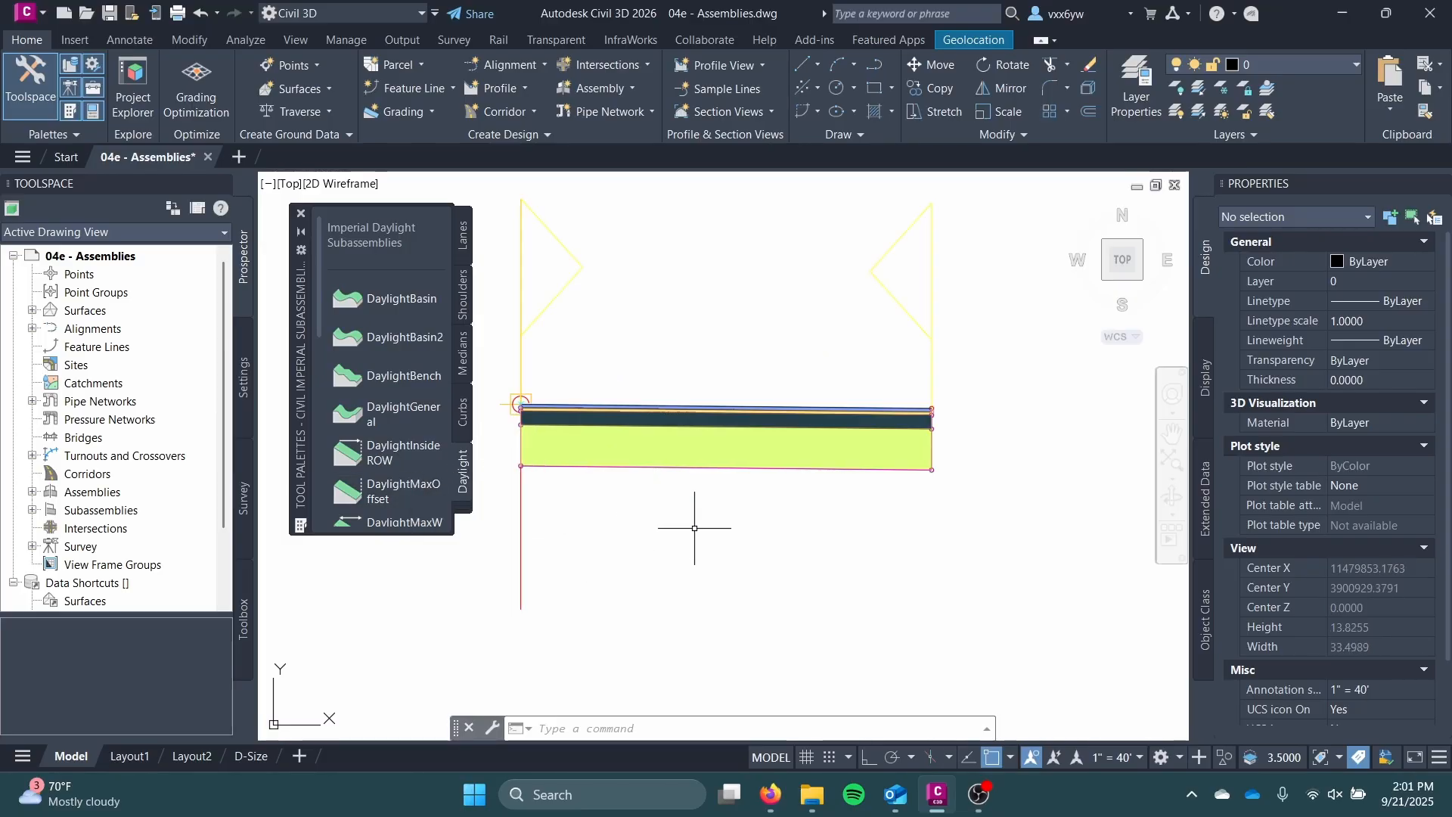
scroll(667, 534, down, 8)
middle_drag(645, 537, 616, 558)
scroll(891, 389, up, 6)
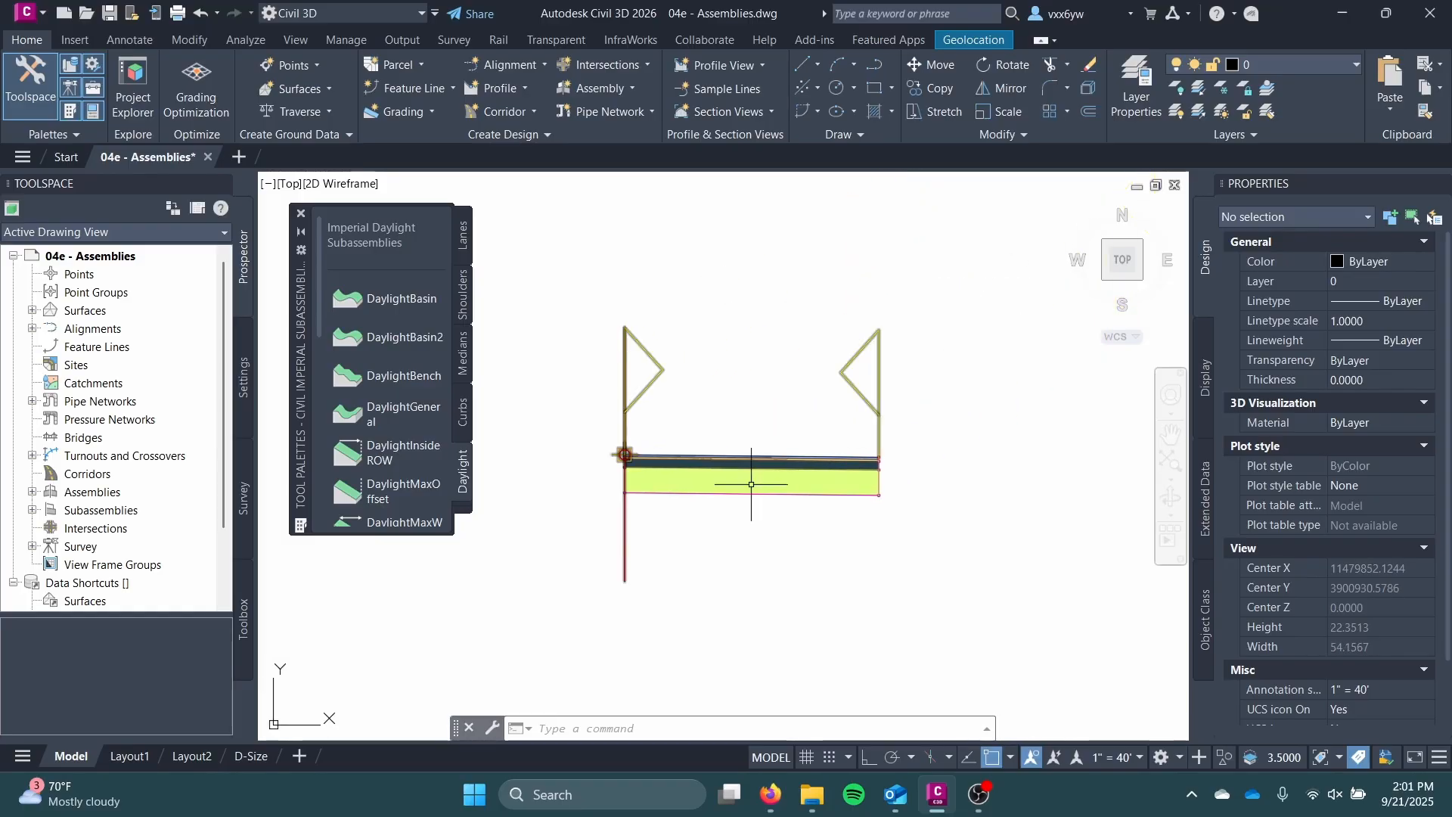
scroll(720, 416, down, 10)
middle_drag(720, 415, 938, 304)
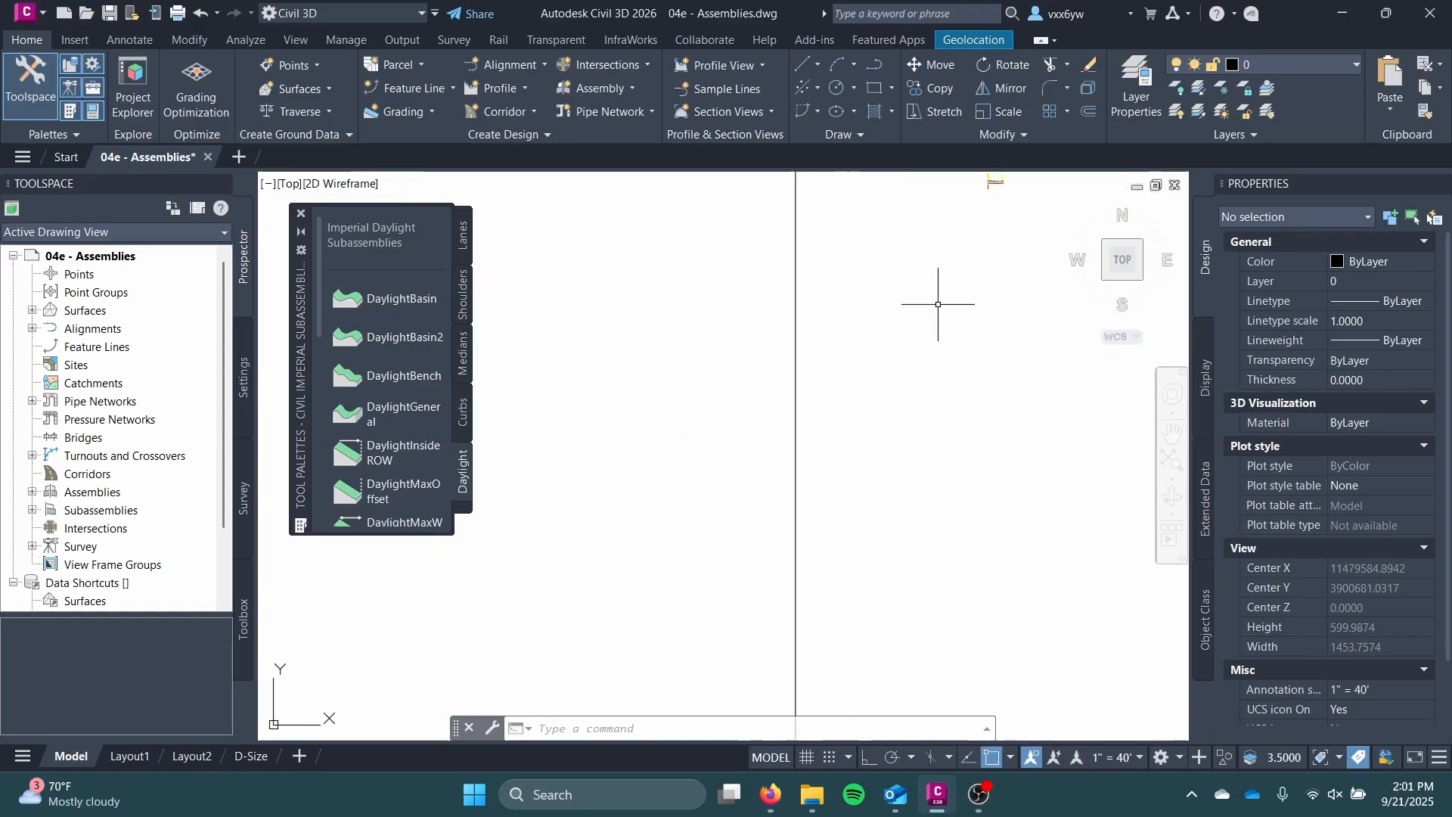
- Examine the Treehouse Drive alignment over the aerial imagery, plus the existing Alderman Road design profile in its profile view
scroll(690, 387, down, 4)
middle_drag(690, 387, 650, 437)
scroll(459, 594, up, 8)
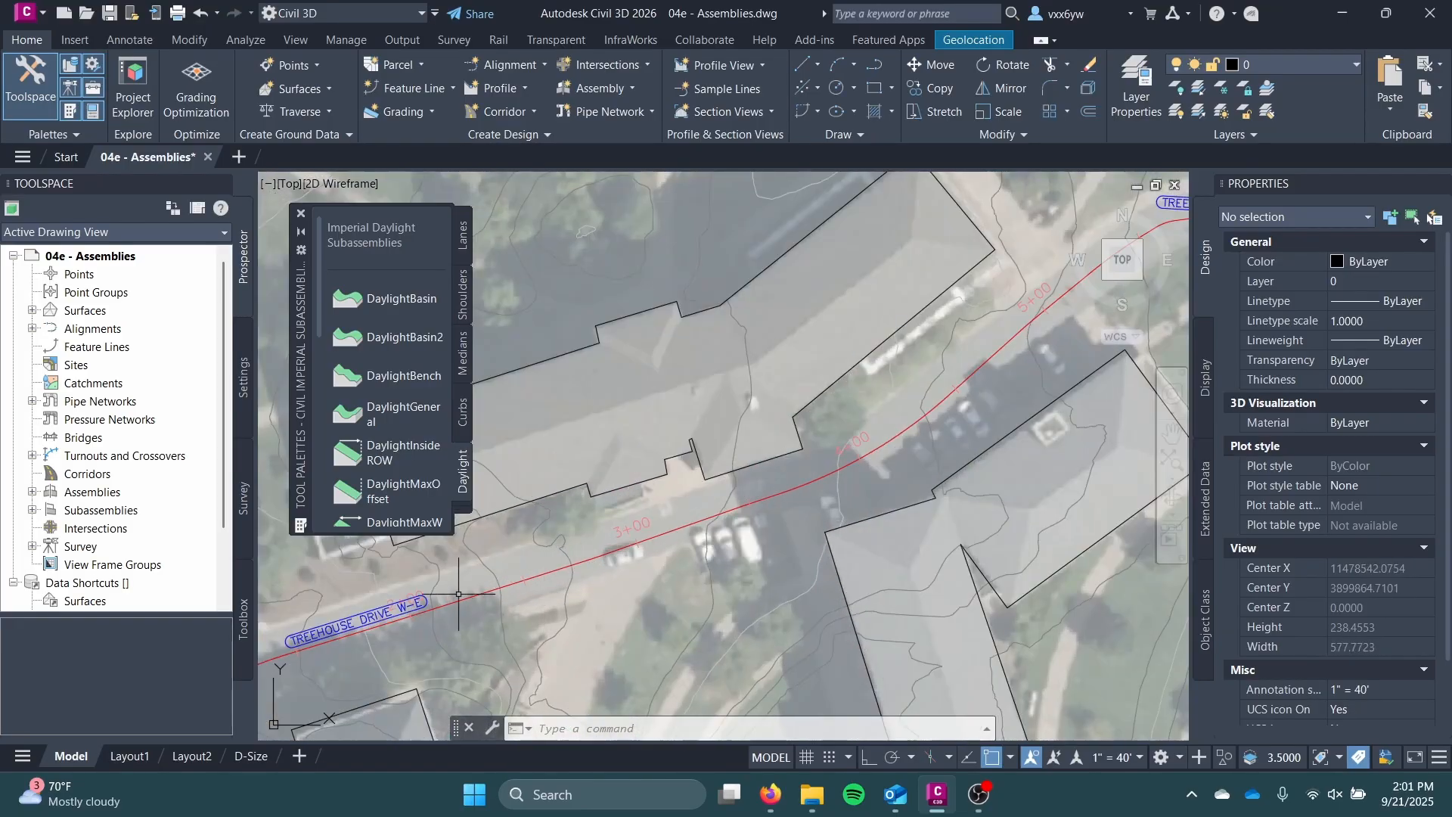
scroll(644, 555, up, 2)
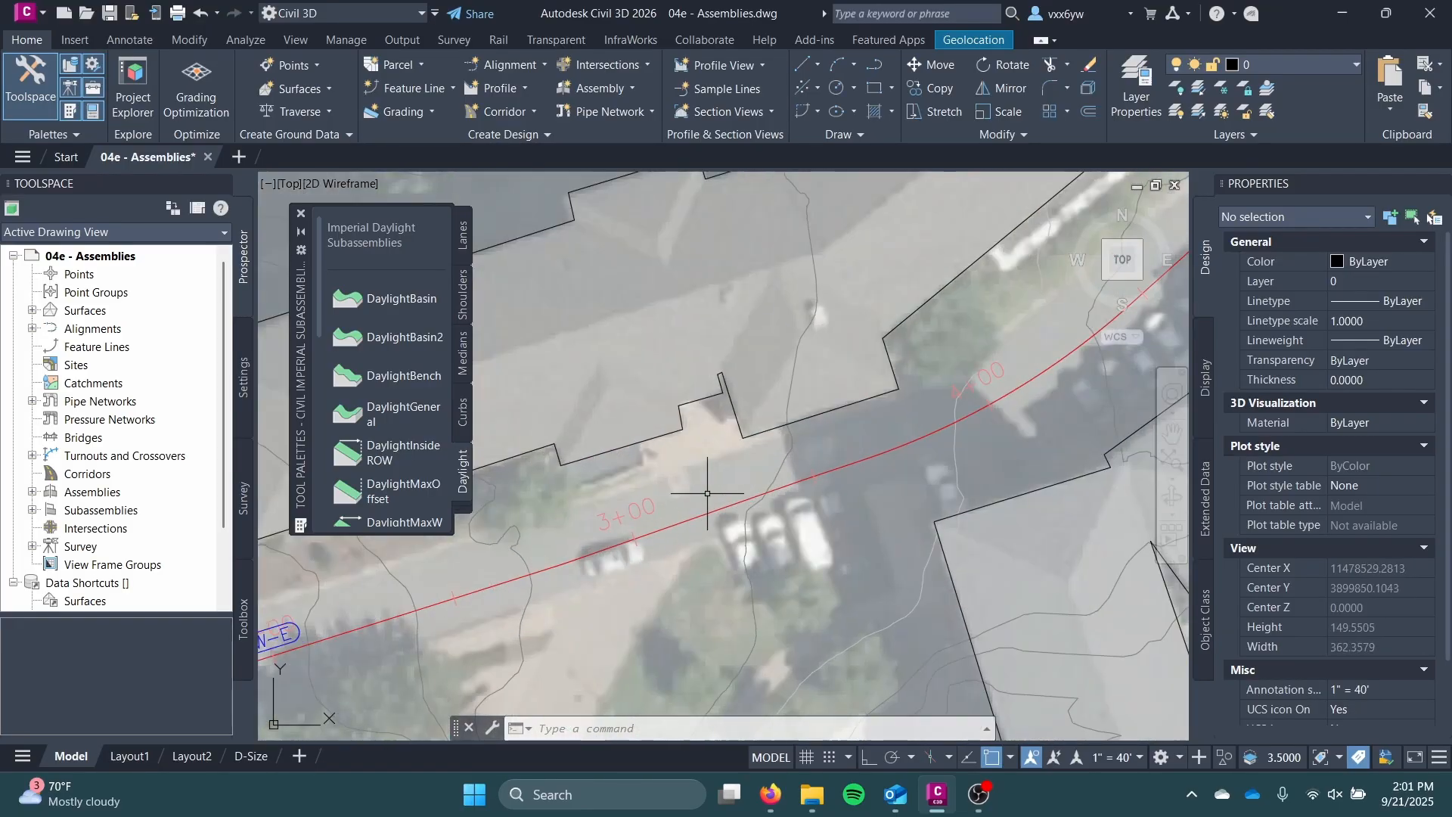
scroll(746, 500, down, 3)
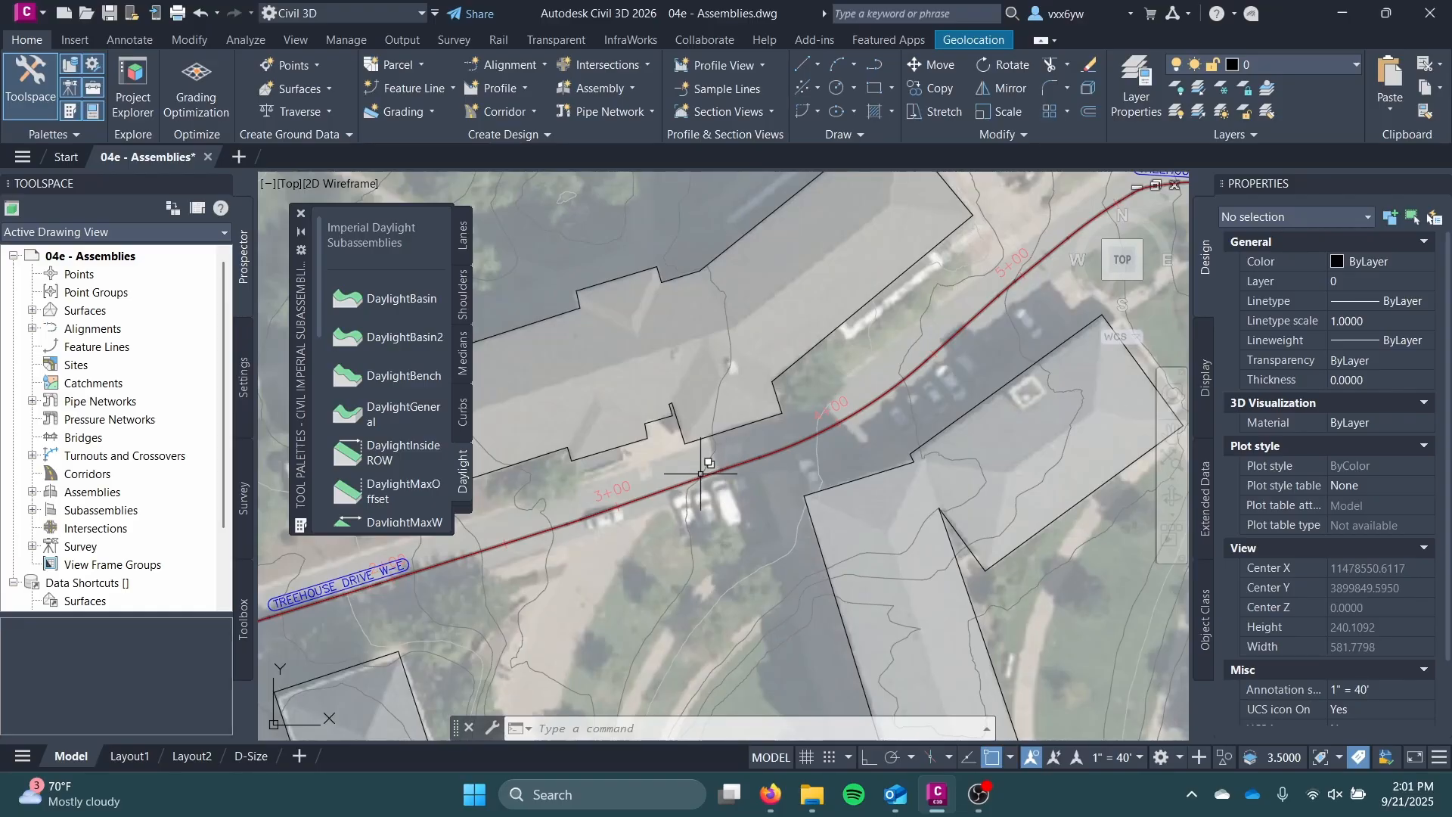
scroll(654, 483, down, 12)
middle_drag(941, 548, 827, 552)
scroll(828, 552, up, 8)
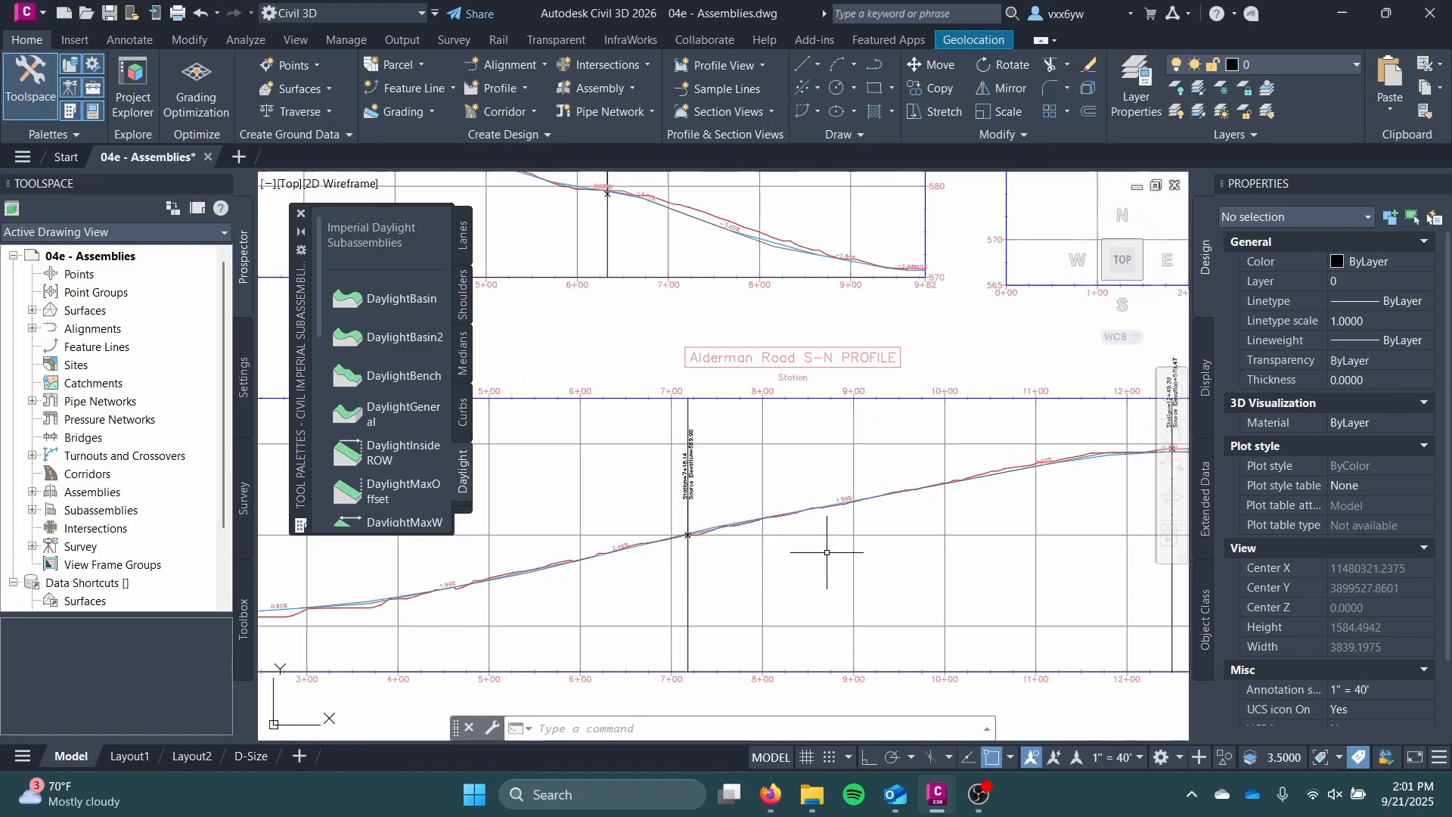
scroll(804, 500, up, 10)
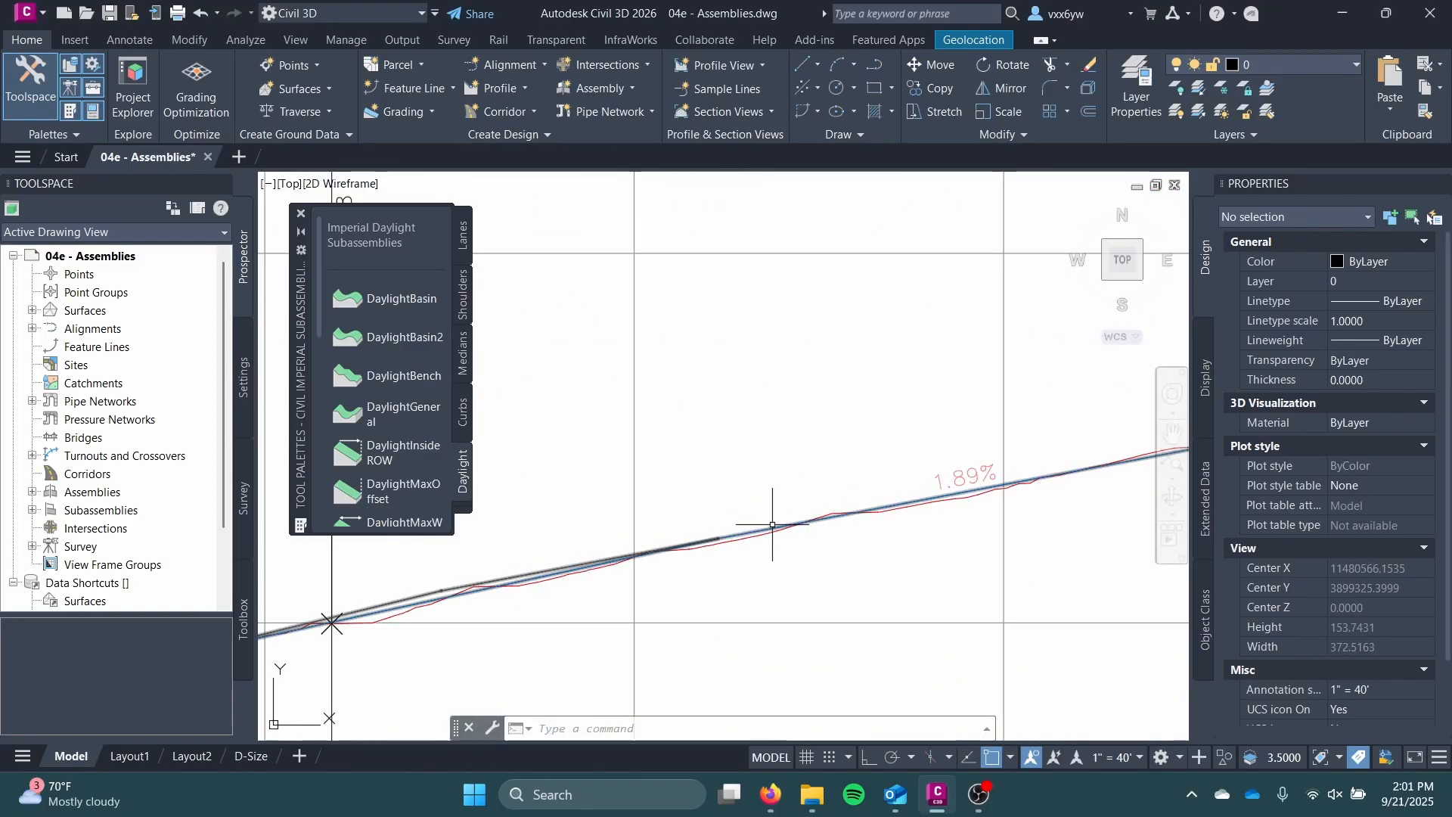
mouse_move(774, 525)
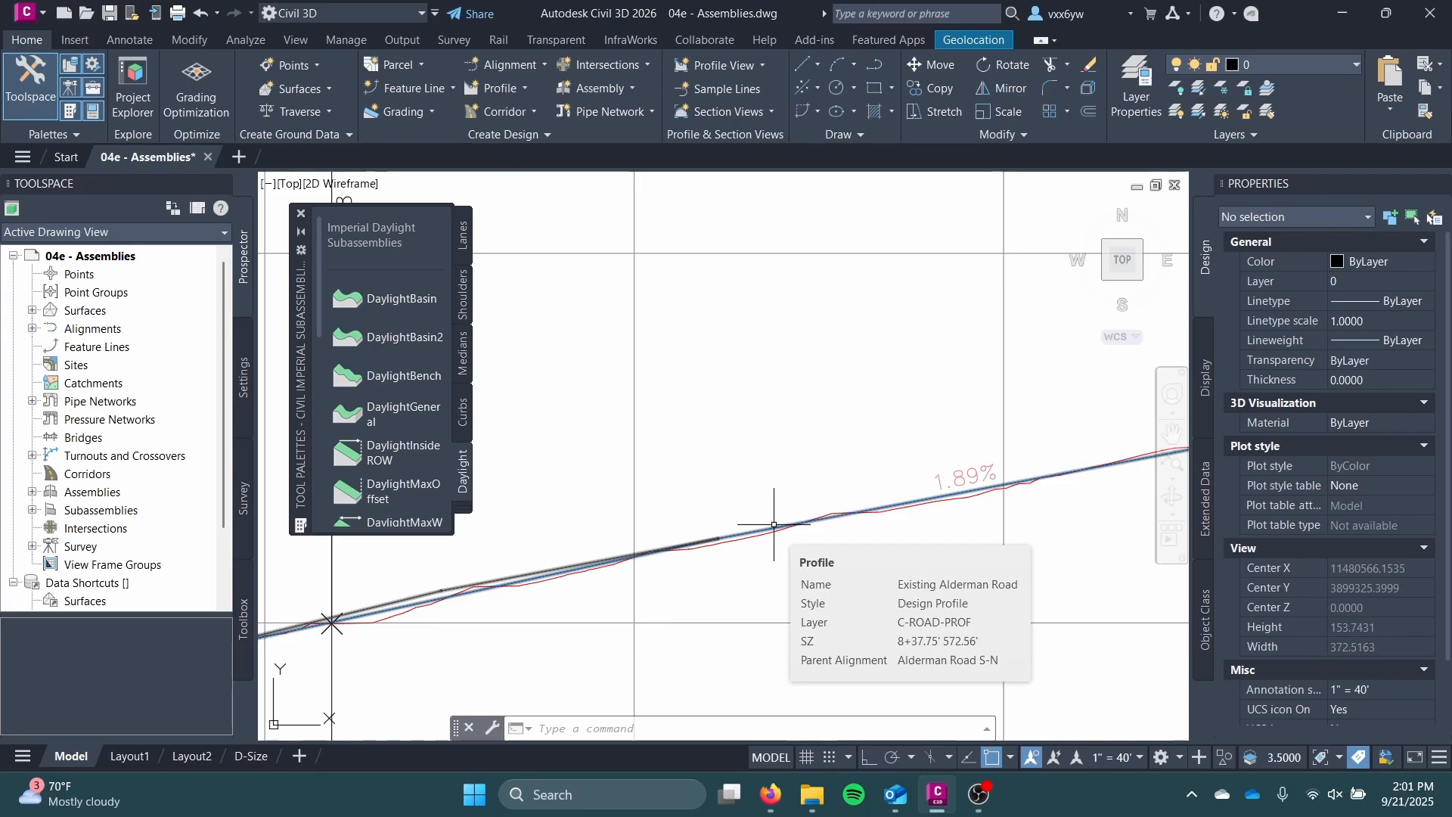
scroll(774, 525, down, 12)
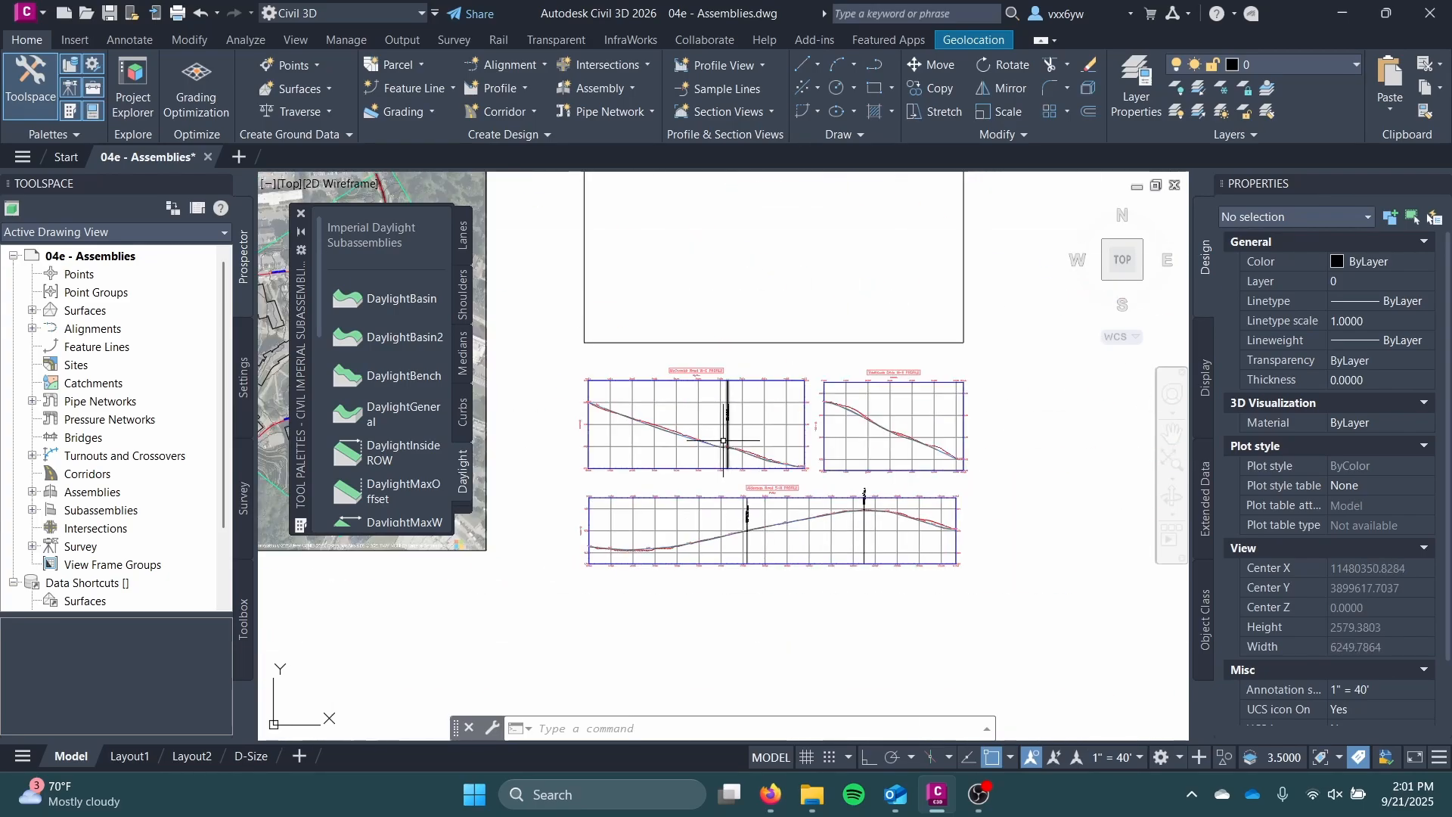
- Return to the road assembly and inspect the right lane from the crown point to the outer pavement edge
scroll(719, 509, up, 14)
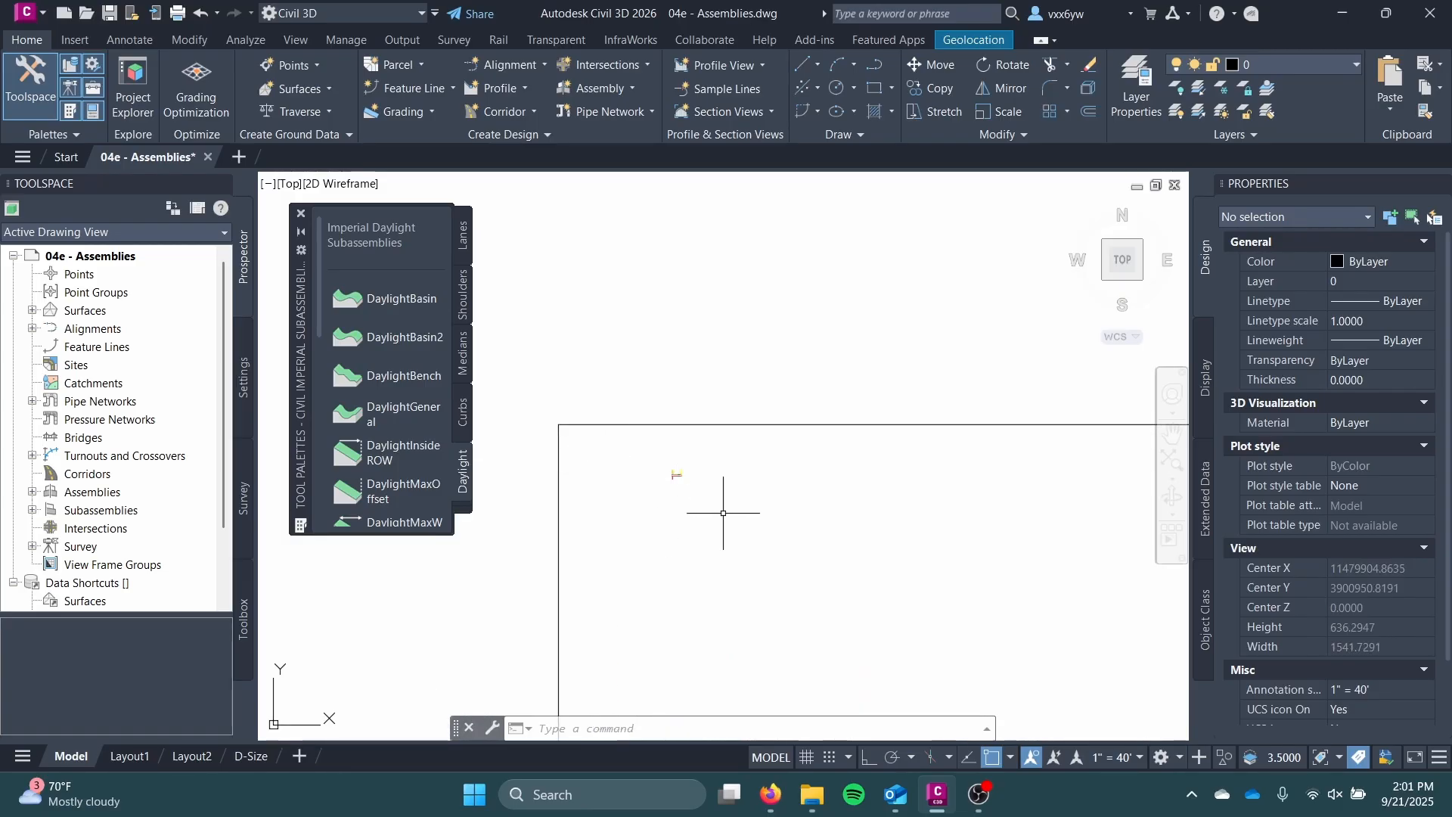
scroll(726, 514, up, 8)
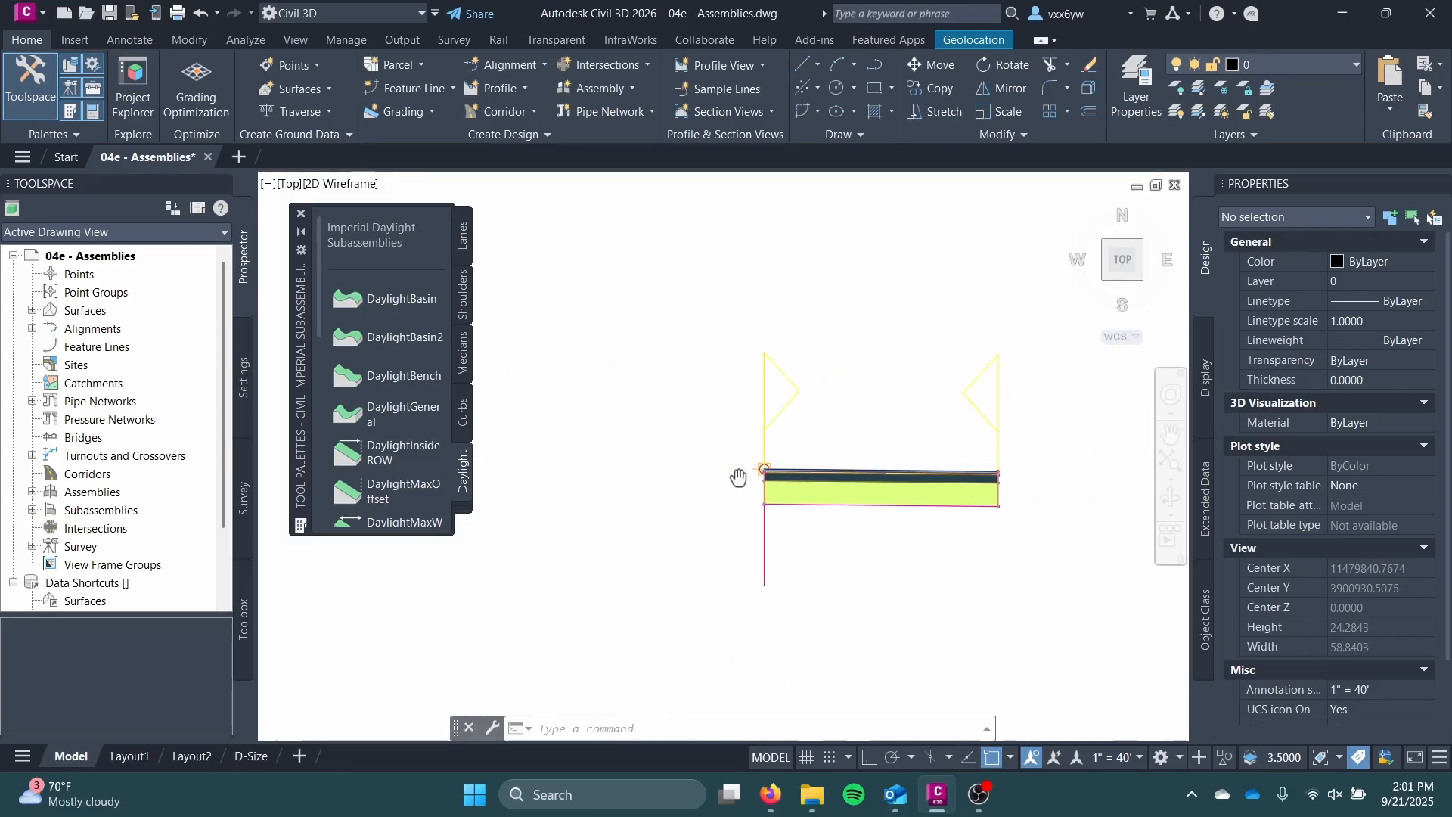
middle_drag(775, 551, 641, 584)
scroll(893, 491, up, 2)
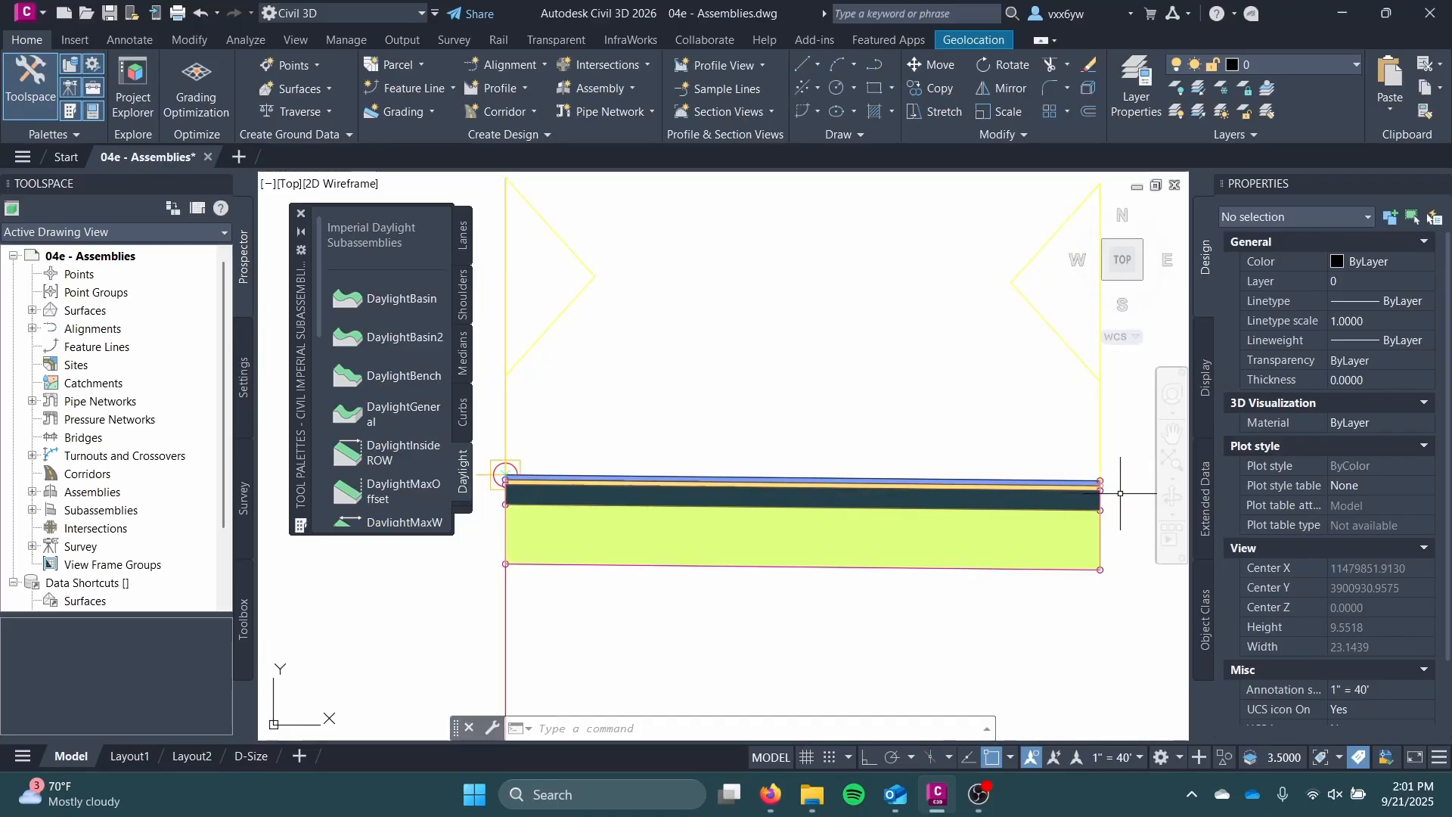
click(500, 474)
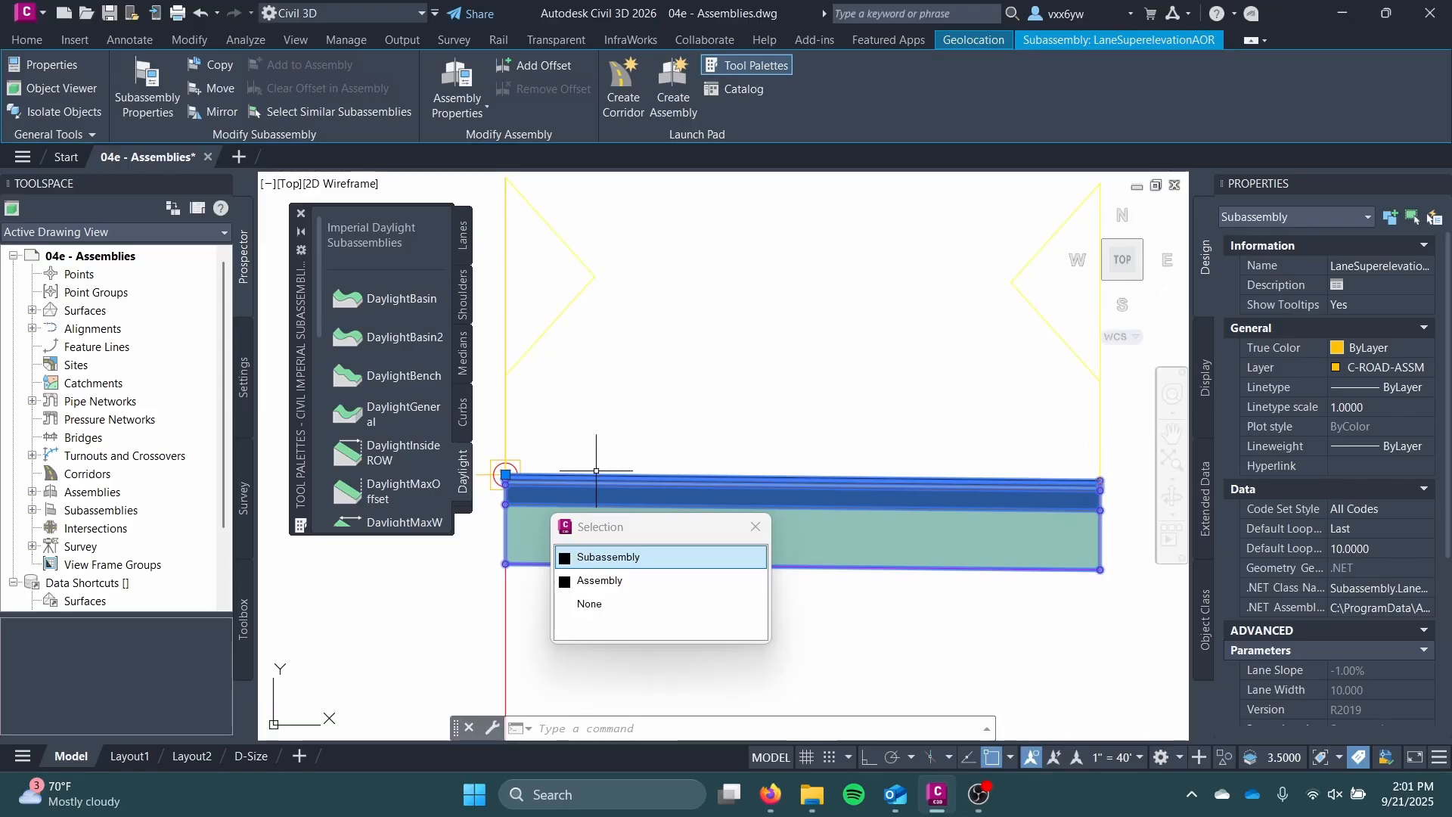
click(756, 526)
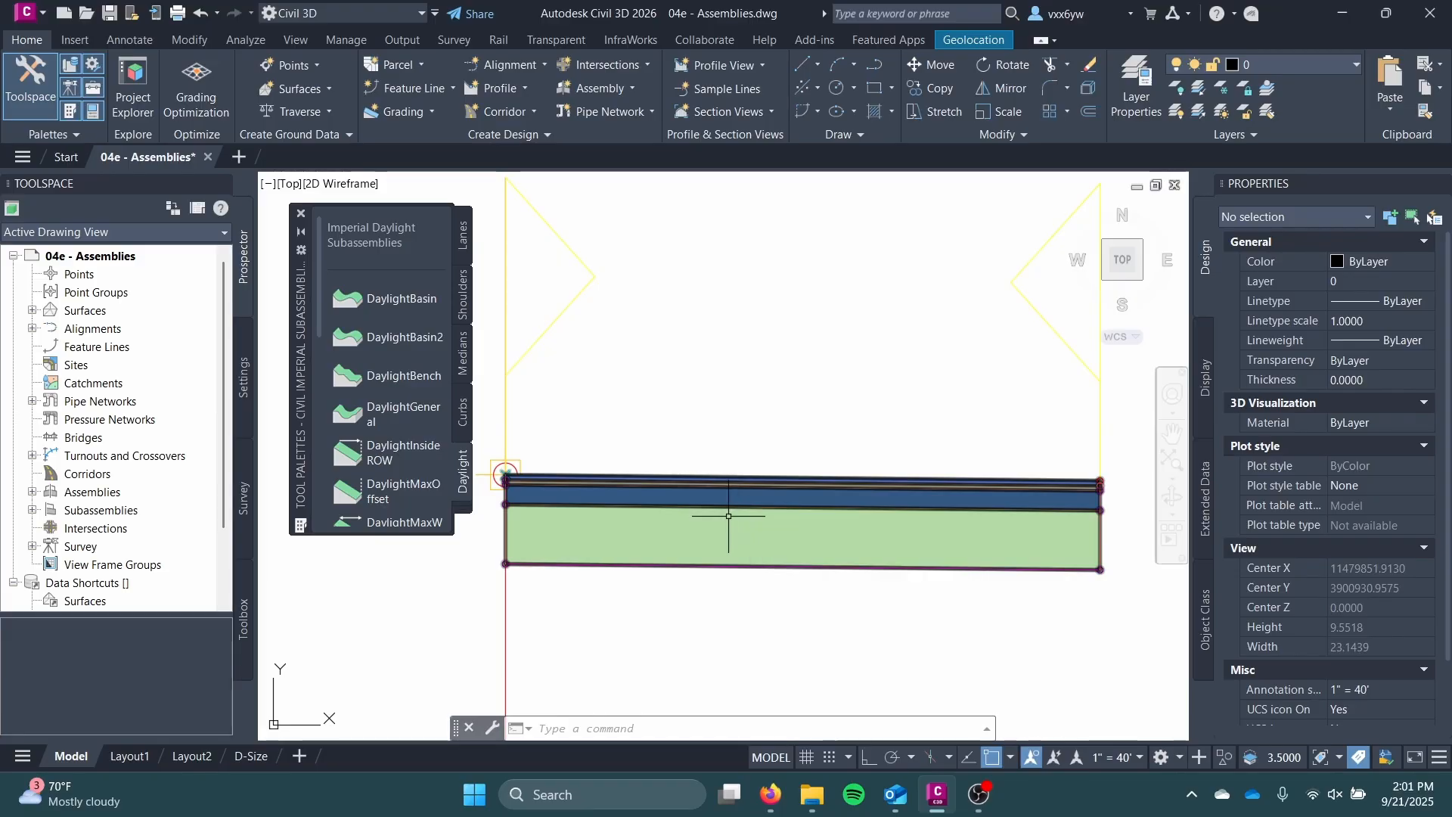
middle_drag(638, 437, 428, 425)
scroll(740, 421, down, 2)
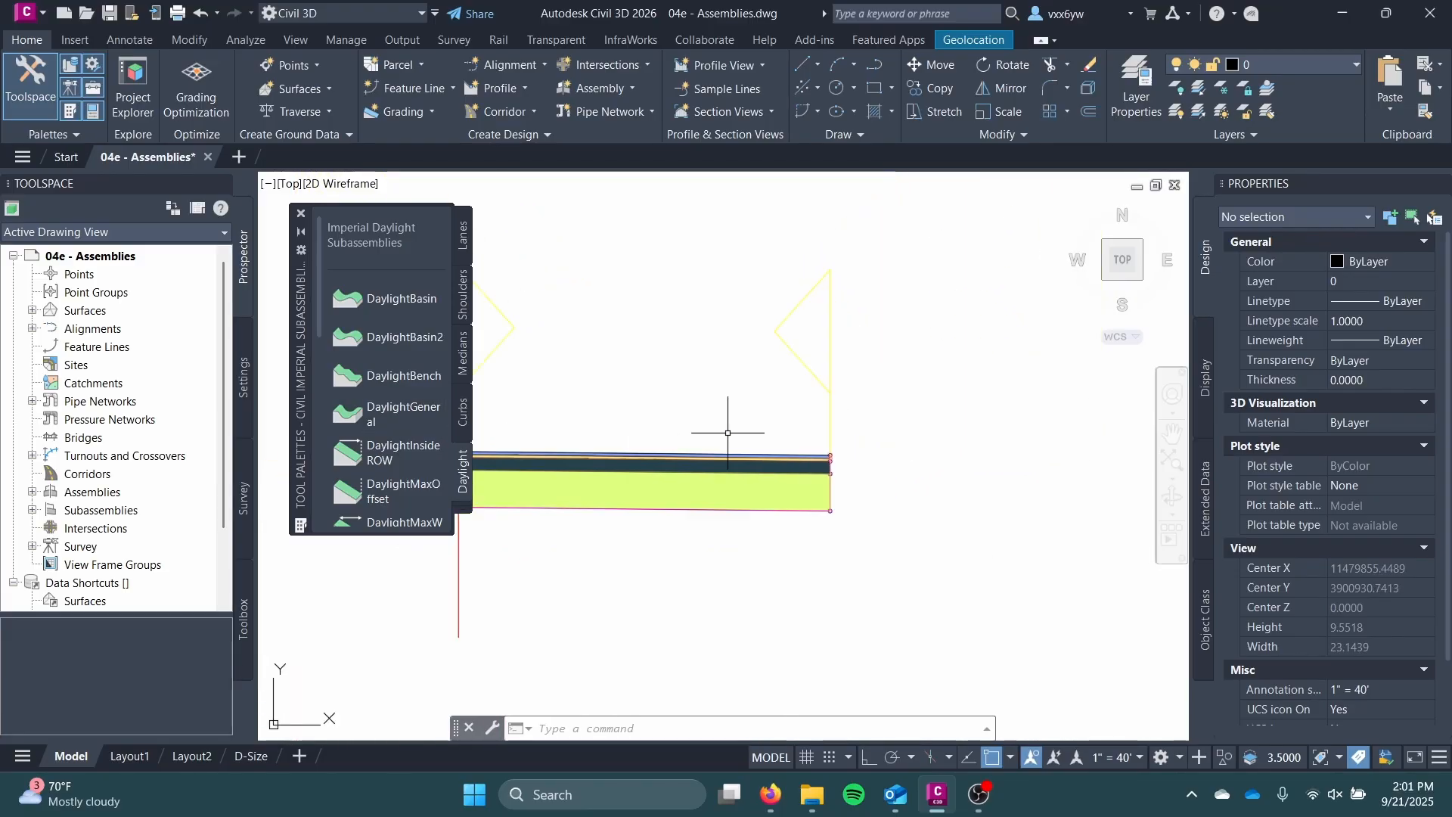
middle_drag(739, 422, 882, 438)
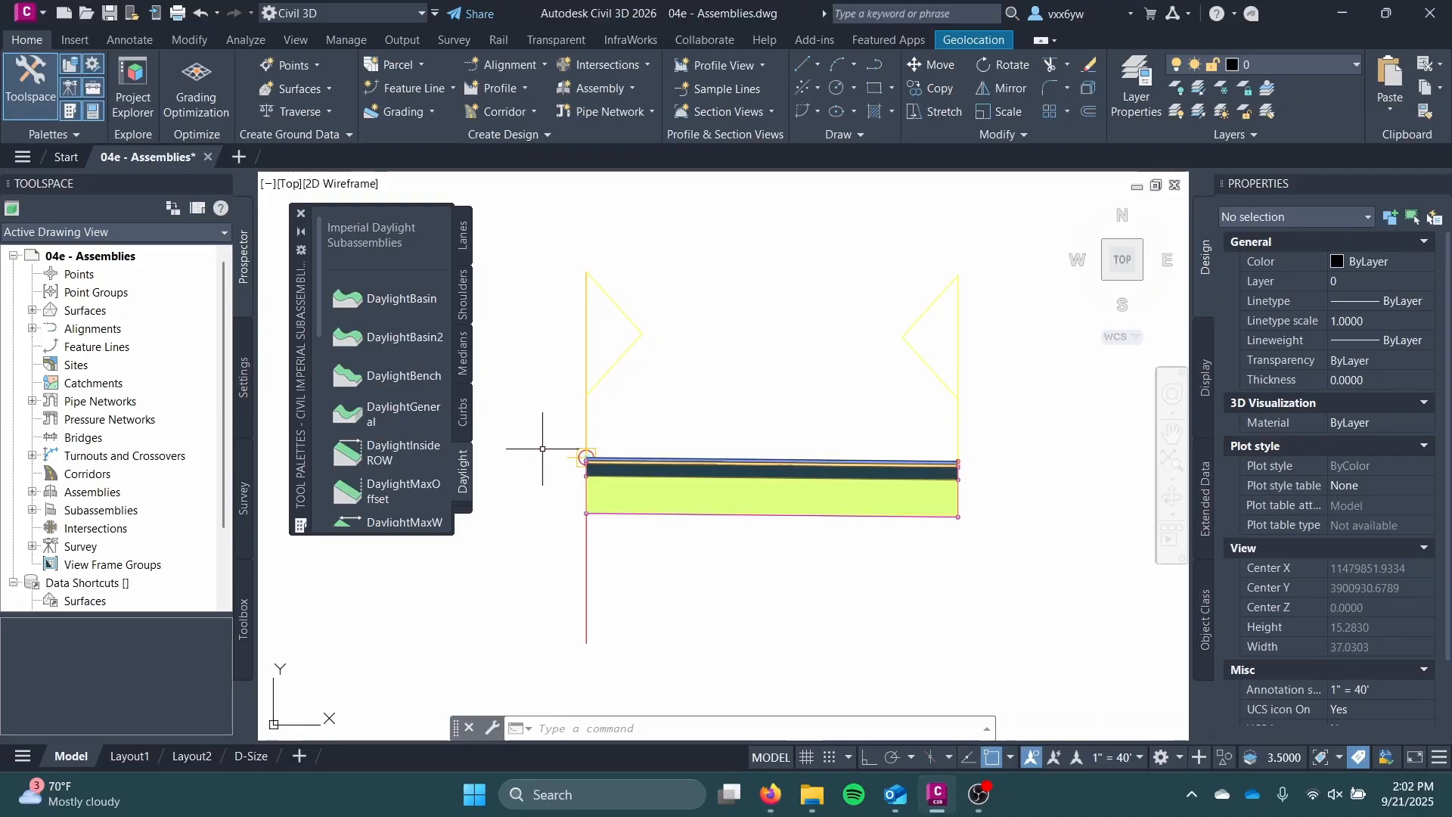
- Switch to Firefox, search the web for "civil 3d daylight" and open the Autodesk help page on Daylight Subassemblies
click(771, 794)
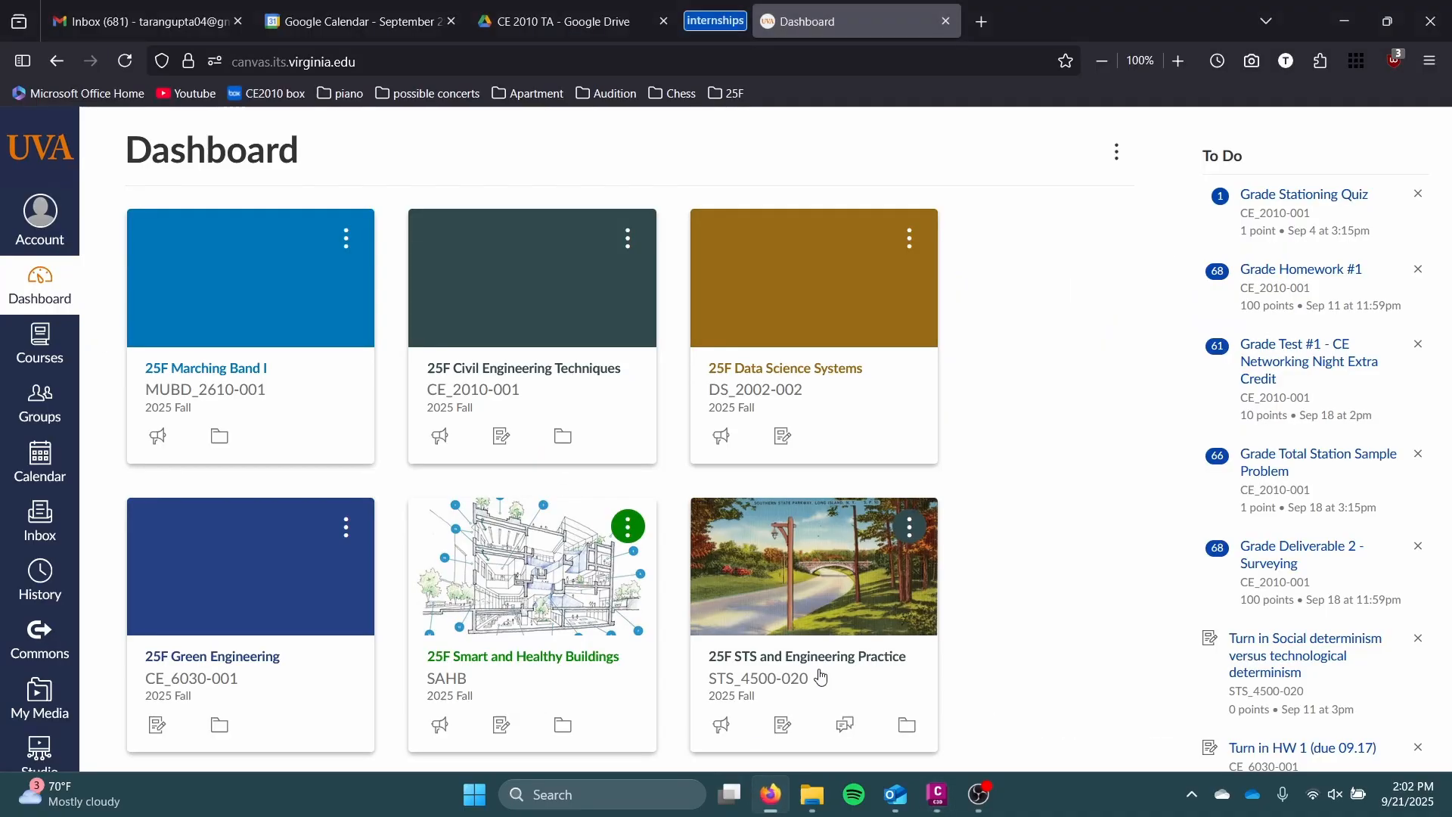
click(1002, 22)
text(civil)
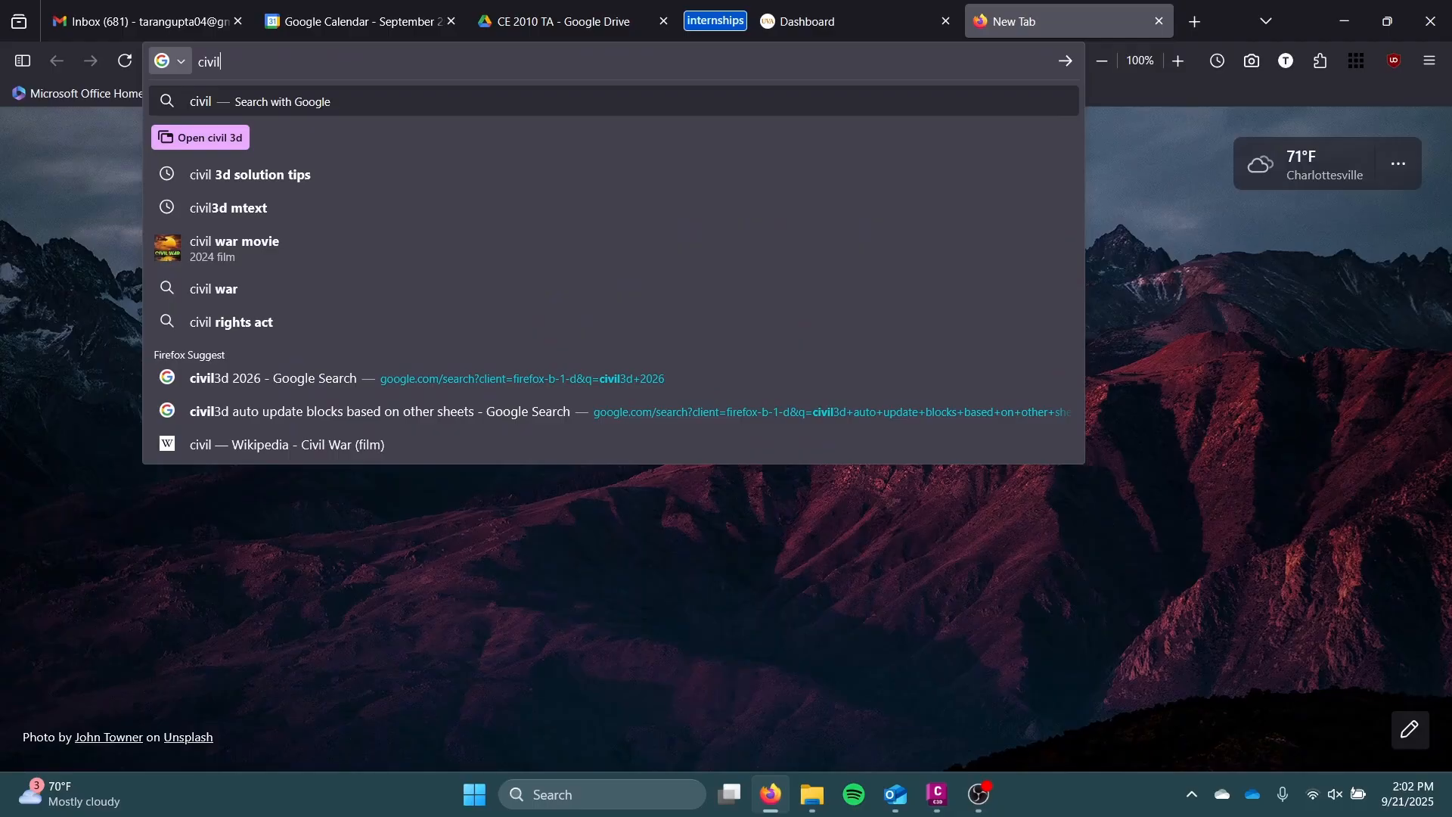
text( 3d daylight)
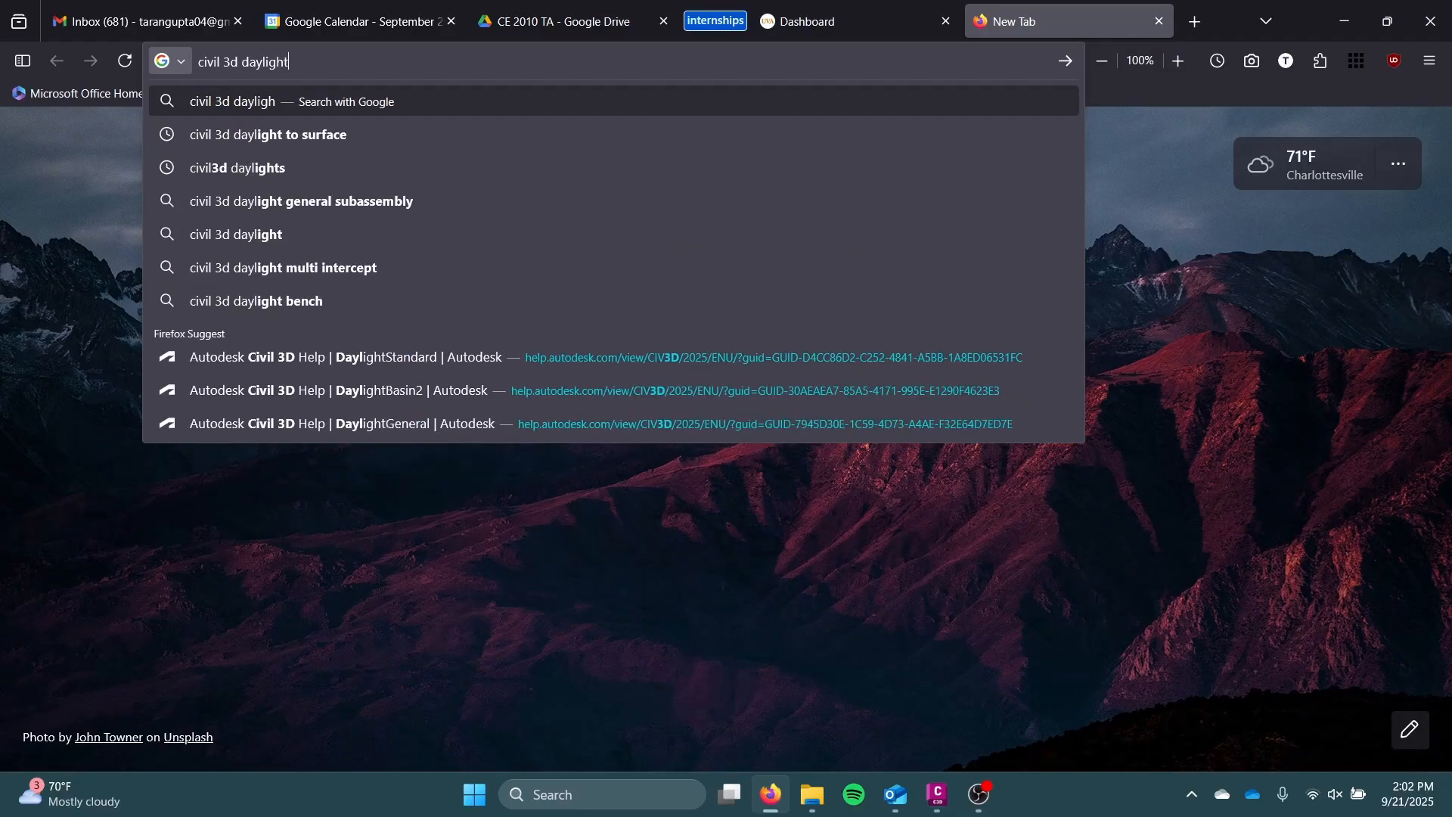
key(Return)
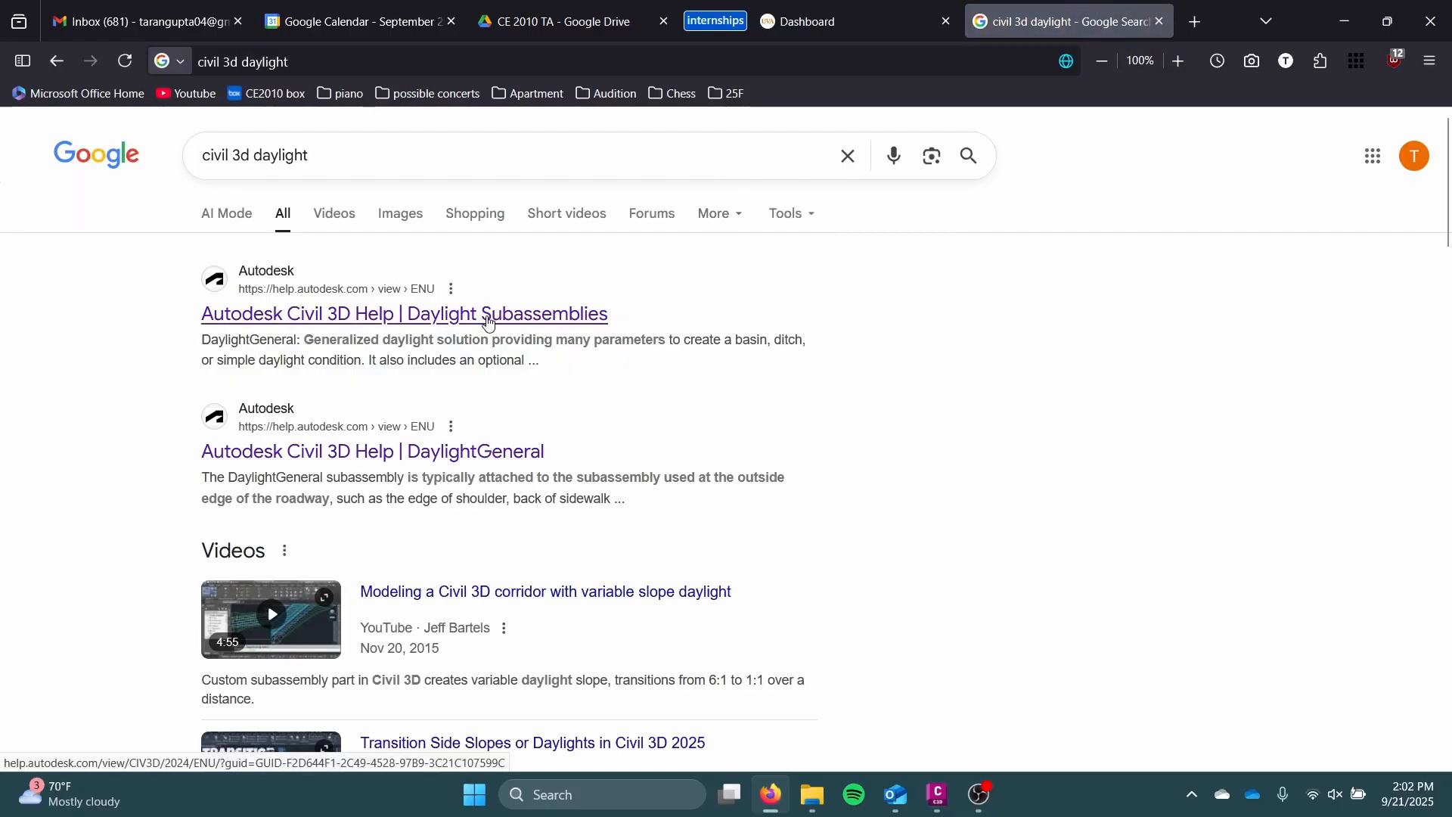
click(489, 316)
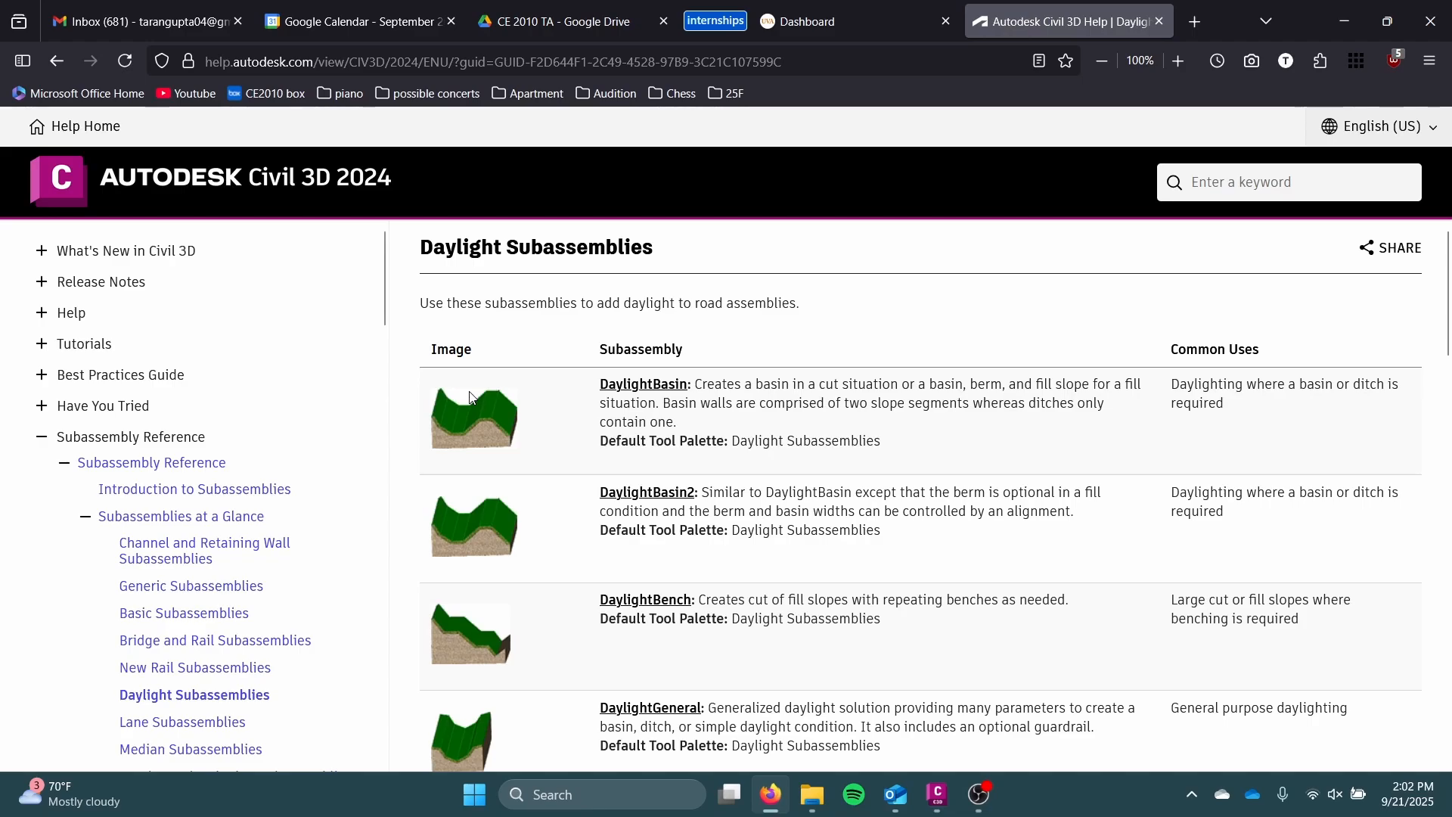
- Read through the Daylight Subassemblies table, comparing the images, descriptions and common uses of each type
scroll(471, 397, down, 2)
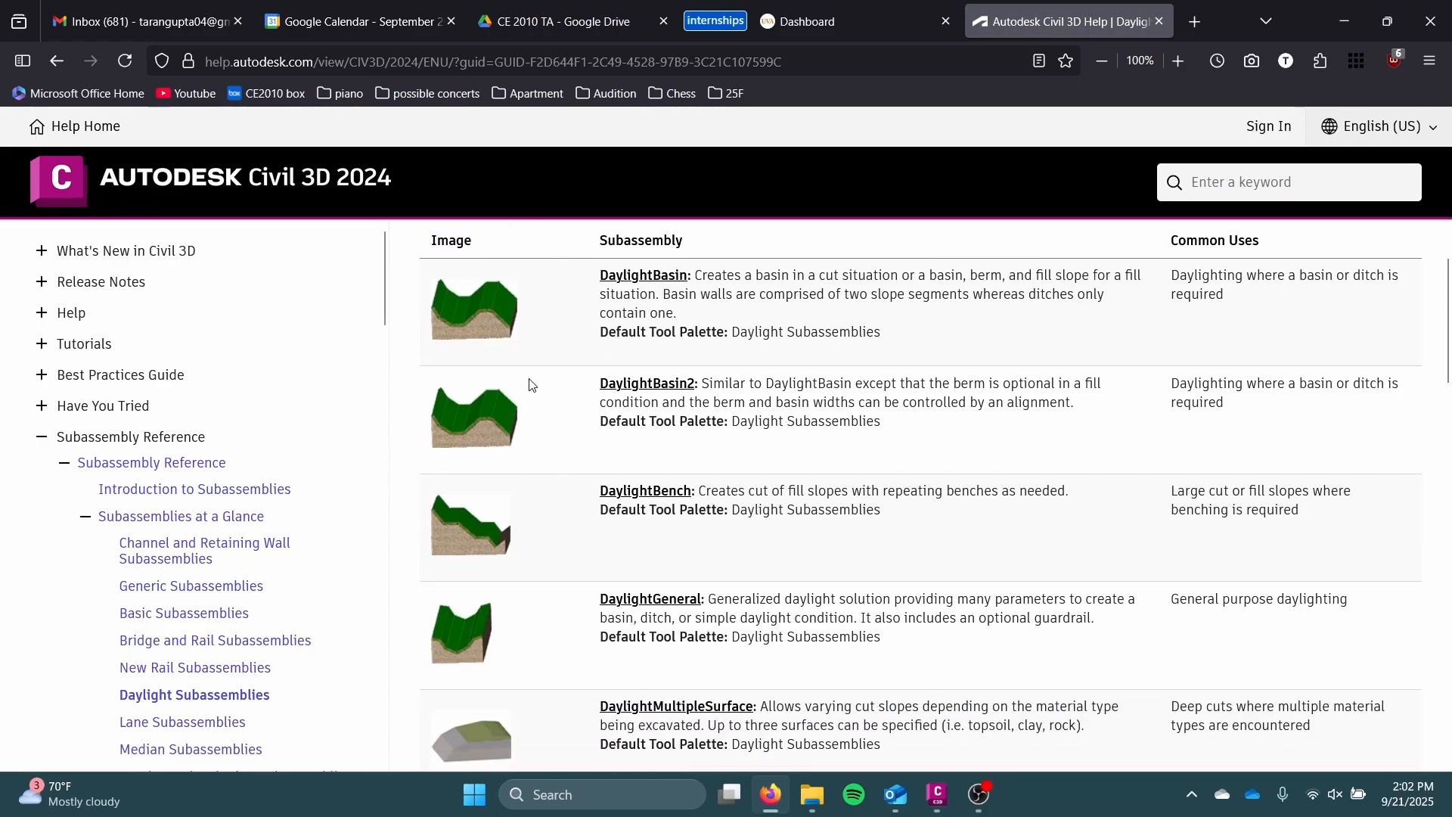
scroll(456, 367, down, 1)
scroll(456, 367, down, 4)
scroll(456, 367, down, 3)
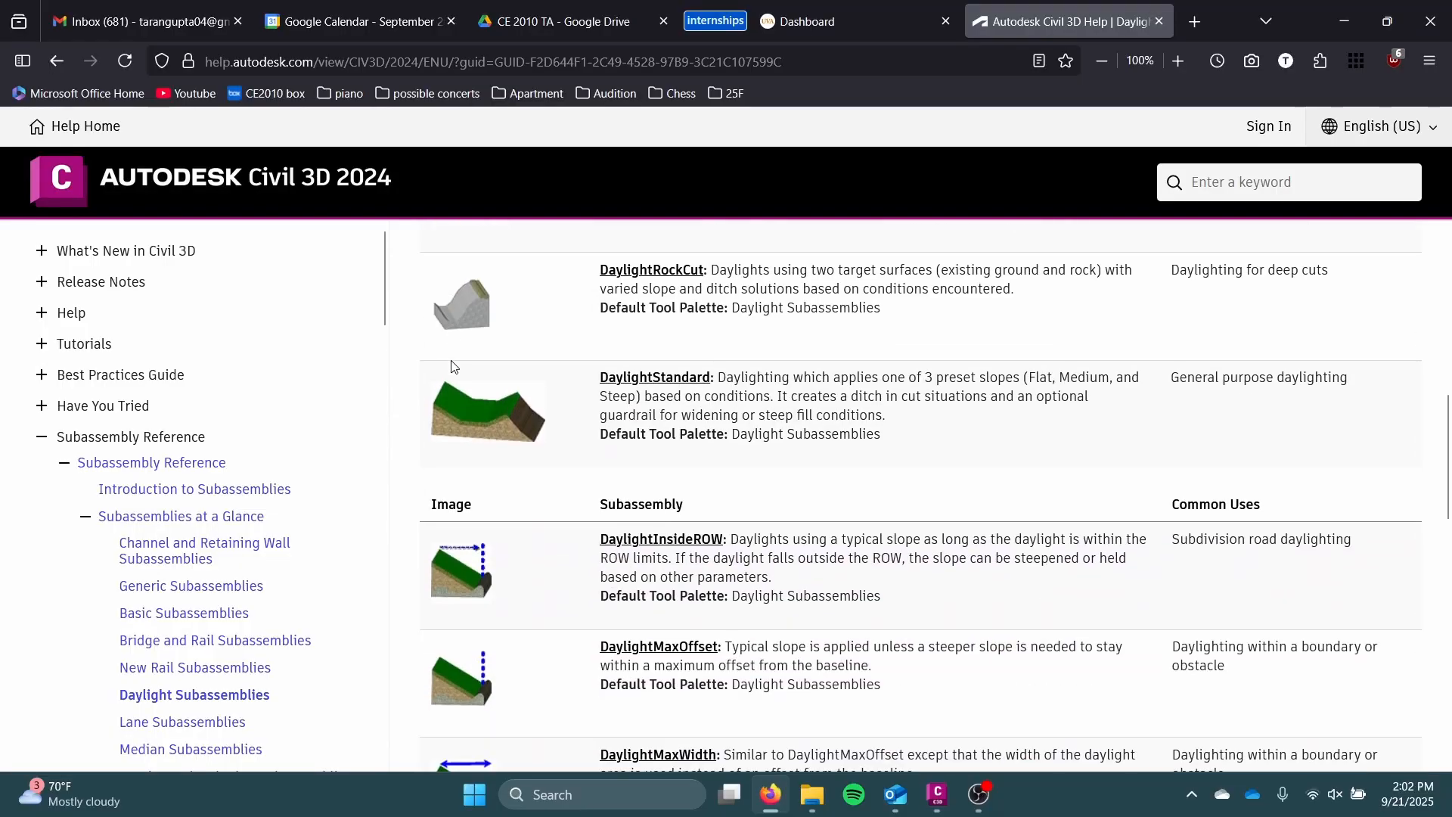
scroll(456, 367, up, 2)
scroll(456, 367, up, 7)
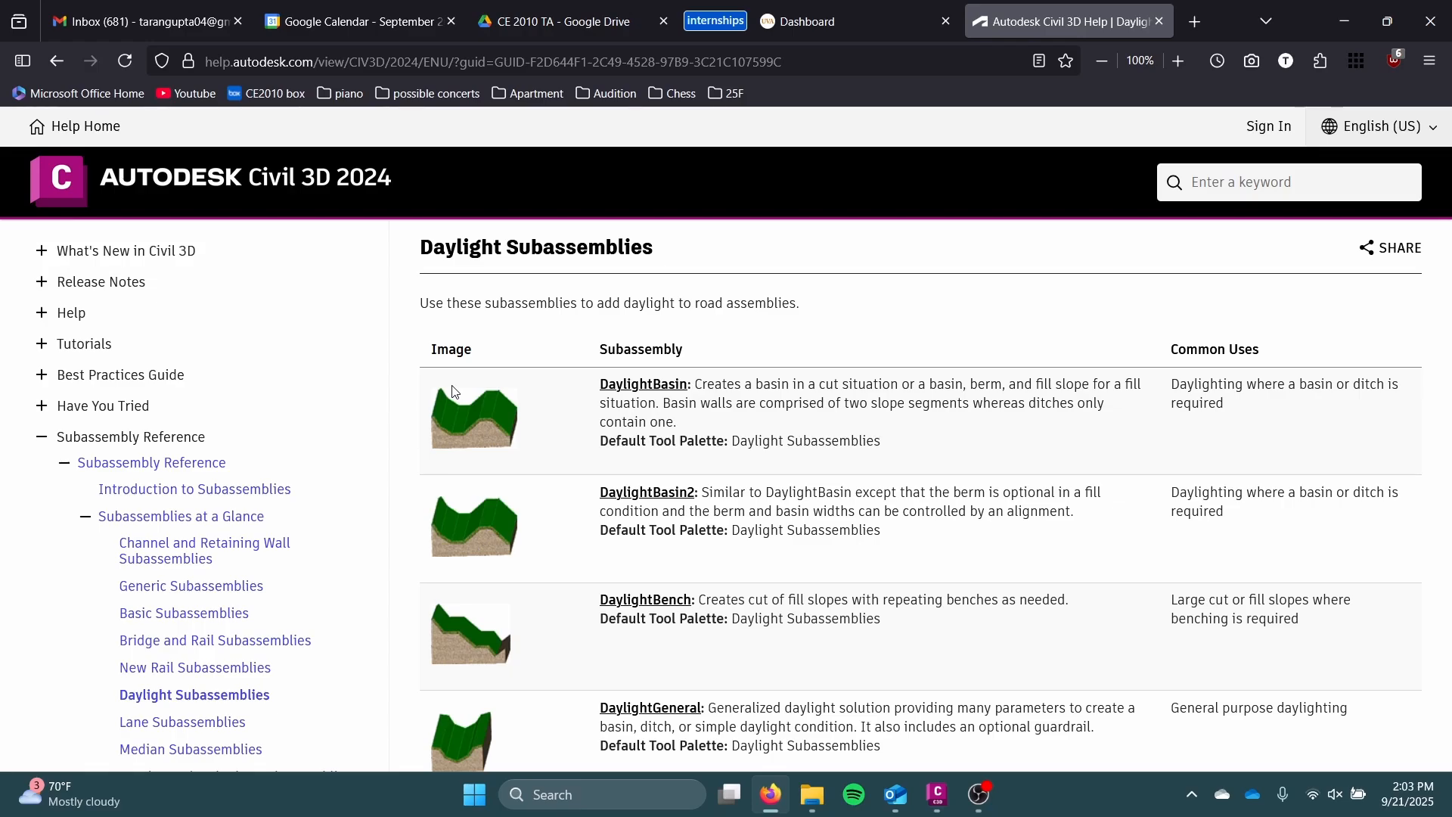
- Switch back to Civil 3D and attach a right-side DaylightGeneral subassembly to the uppermost marker point at the lane's outer edge
key(alt+Tab)
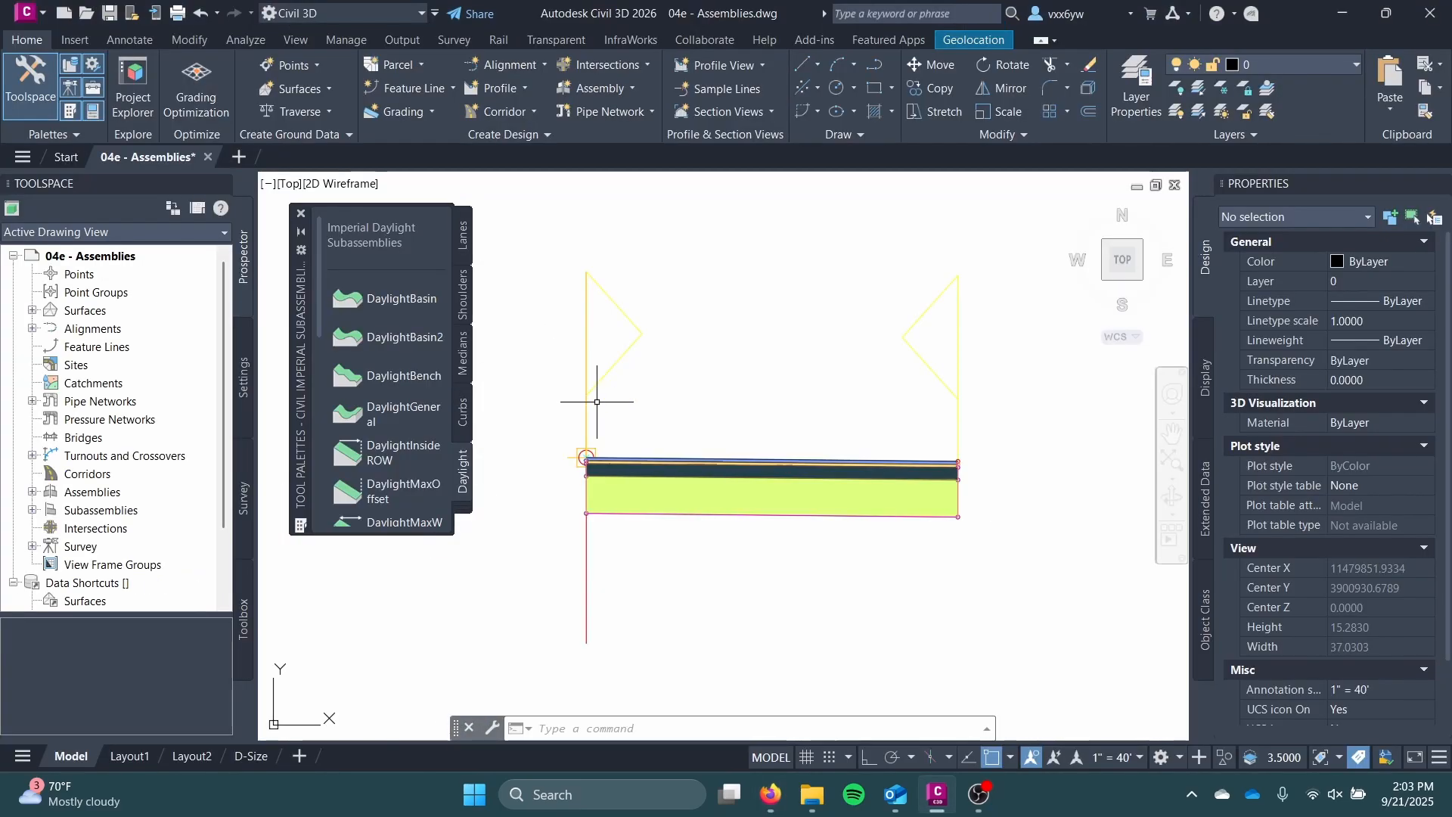
middle_drag(597, 401, 600, 408)
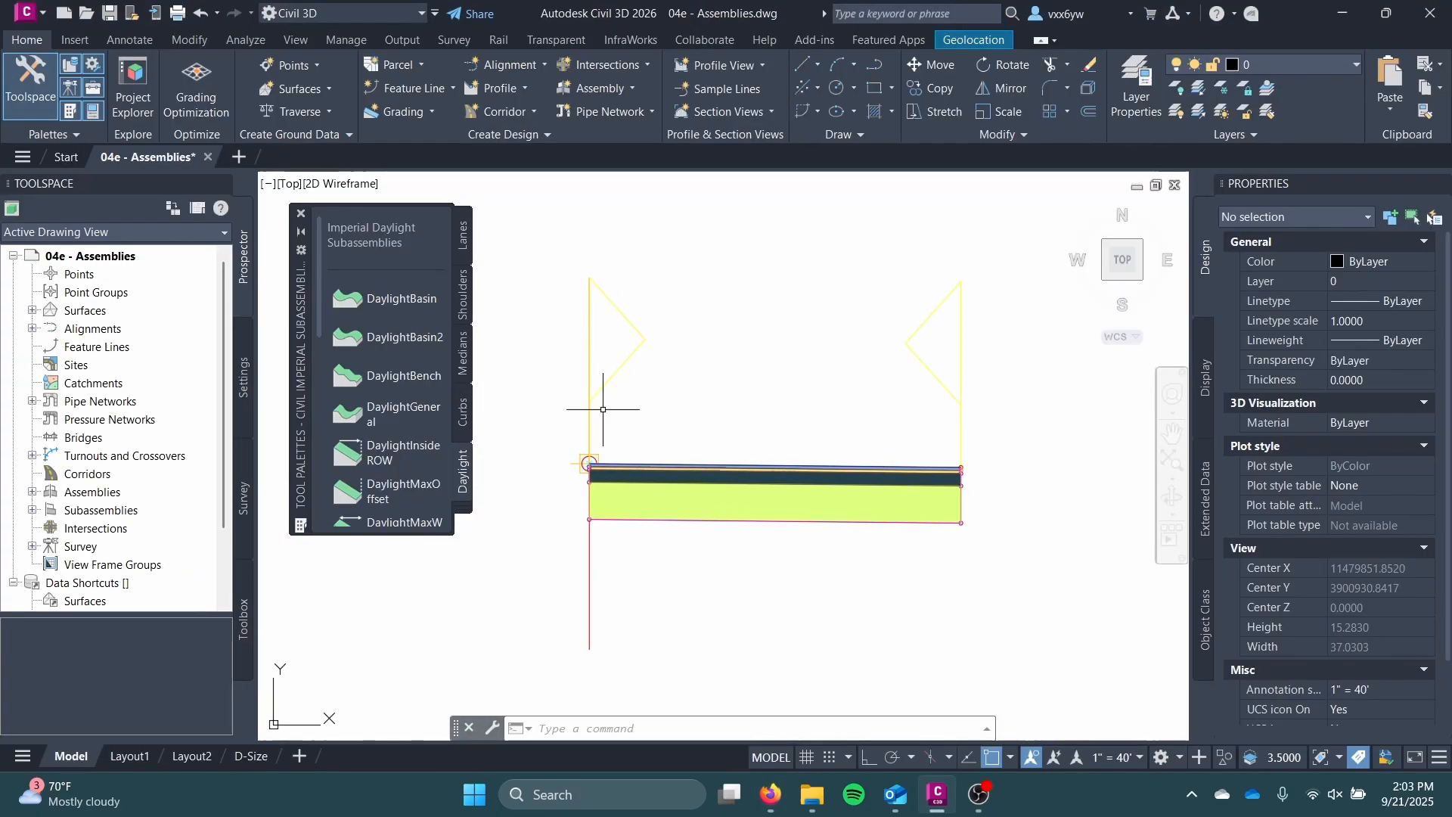
click(406, 419)
scroll(960, 469, up, 6)
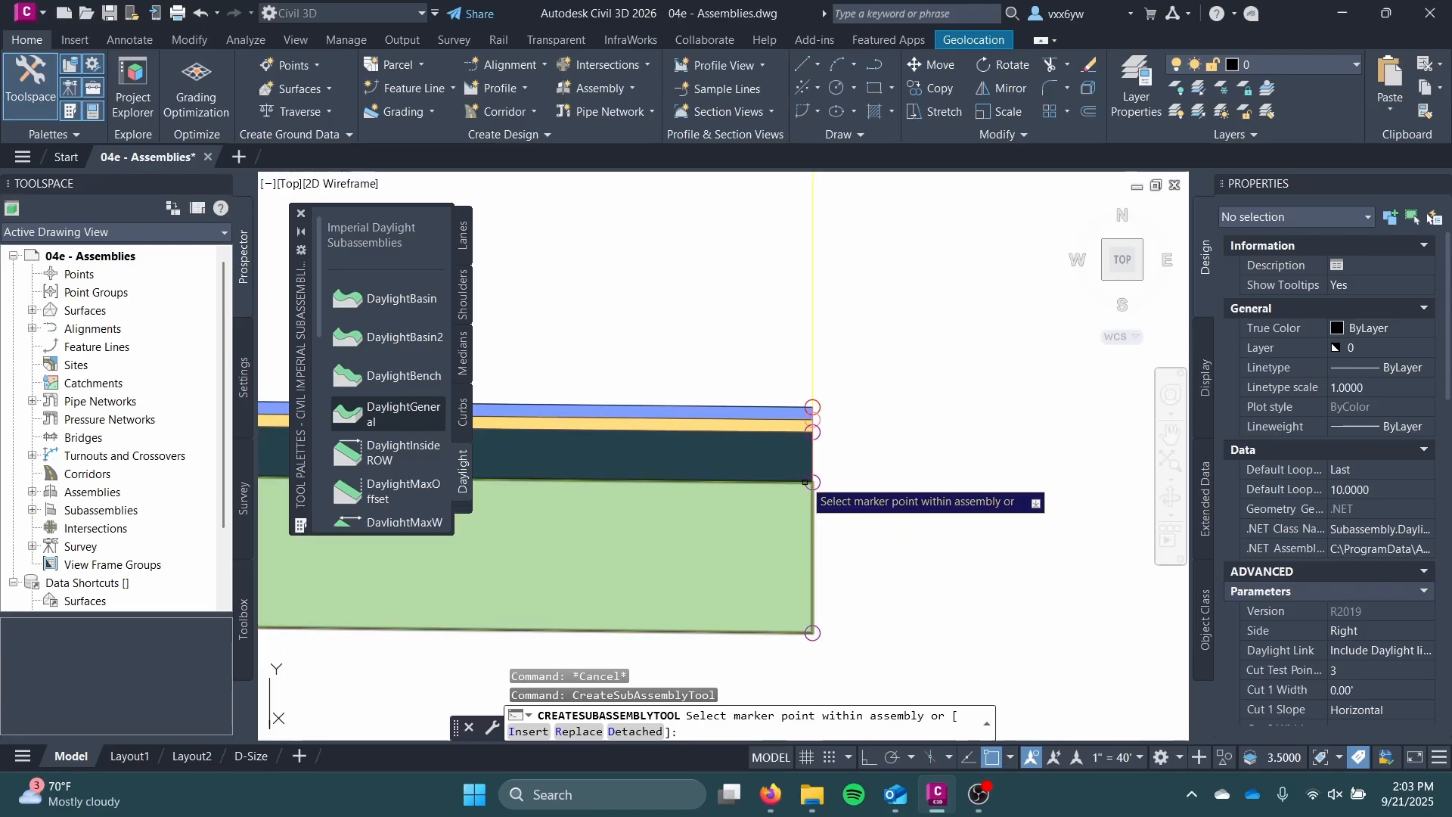
scroll(836, 422, up, 2)
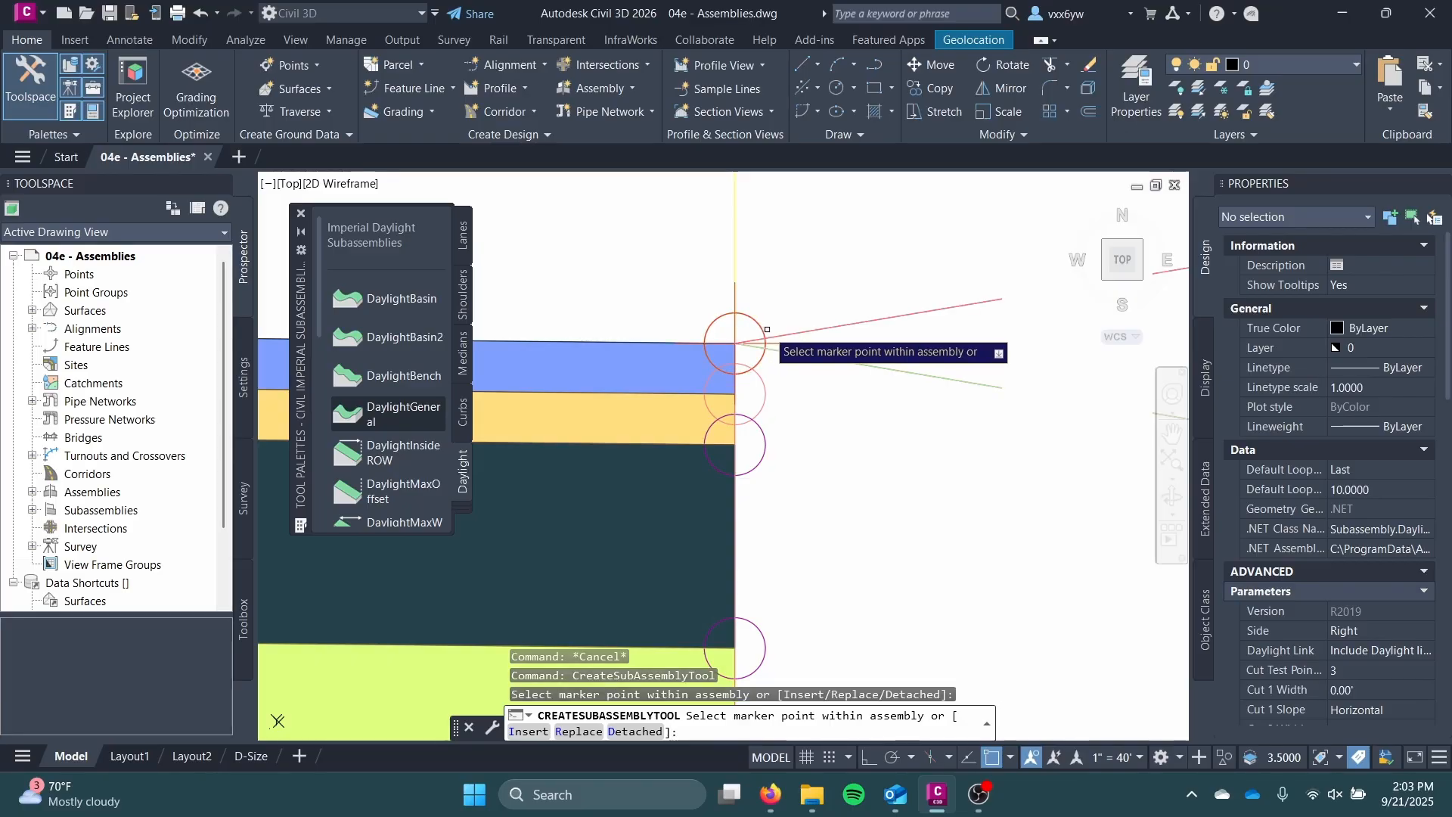
scroll(830, 409, down, 2)
scroll(771, 368, down, 4)
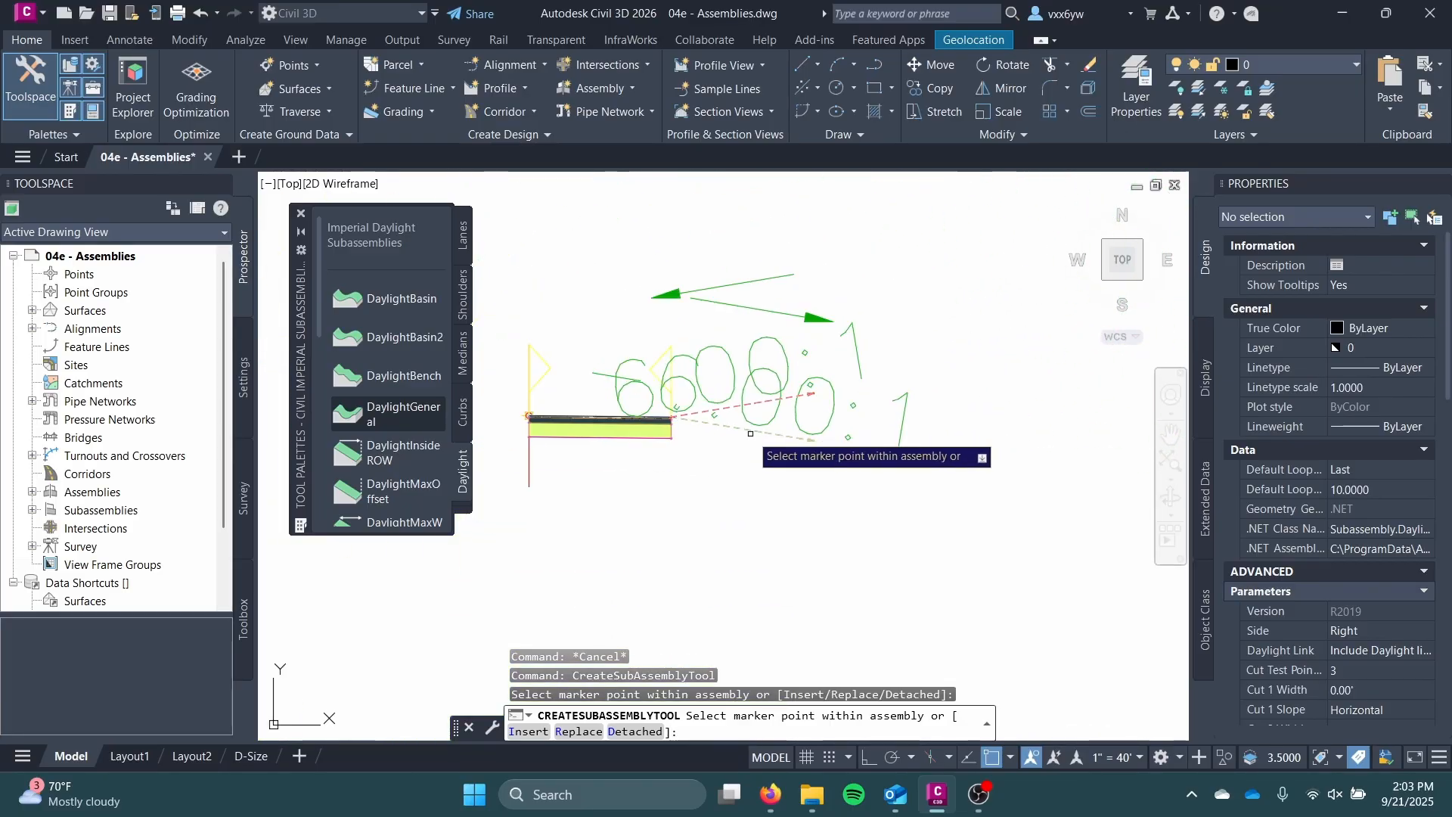
key(Escape)
scroll(703, 402, up, 4)
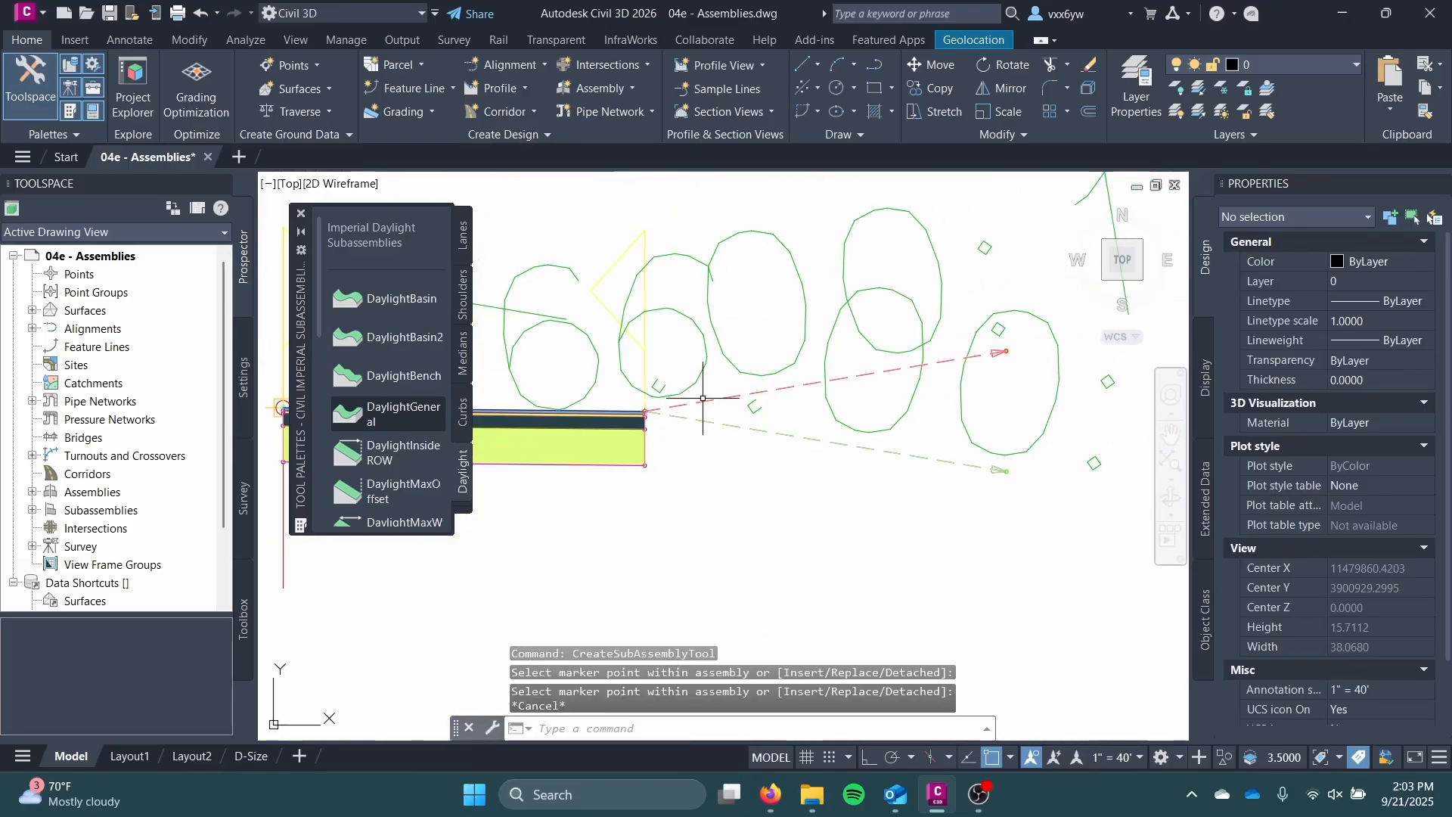
- Select the DaylightGeneral subassembly and examine its cut, fill, guardrail, rounding and lining material parameters
click(703, 402)
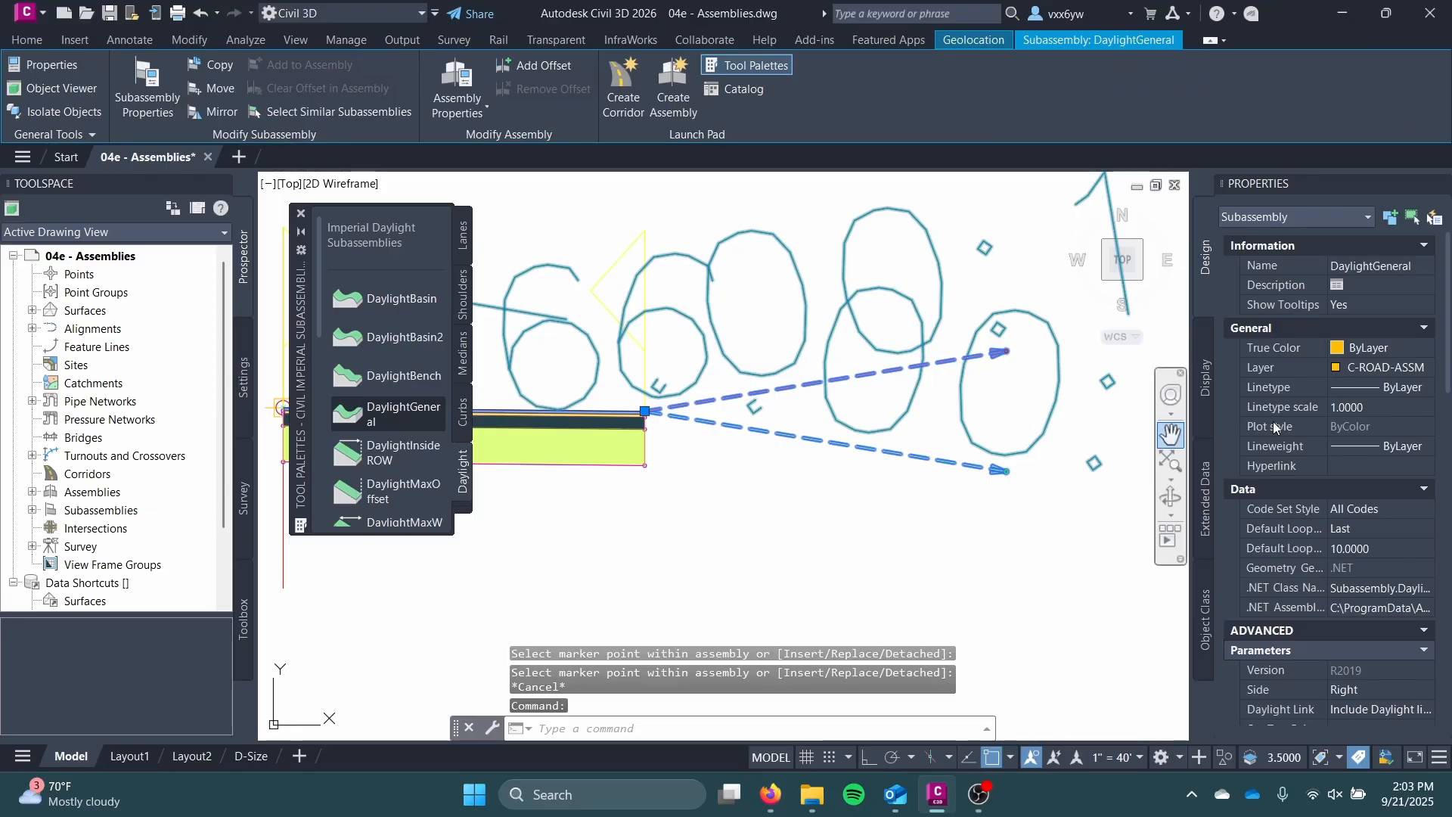
scroll(1272, 416, down, 6)
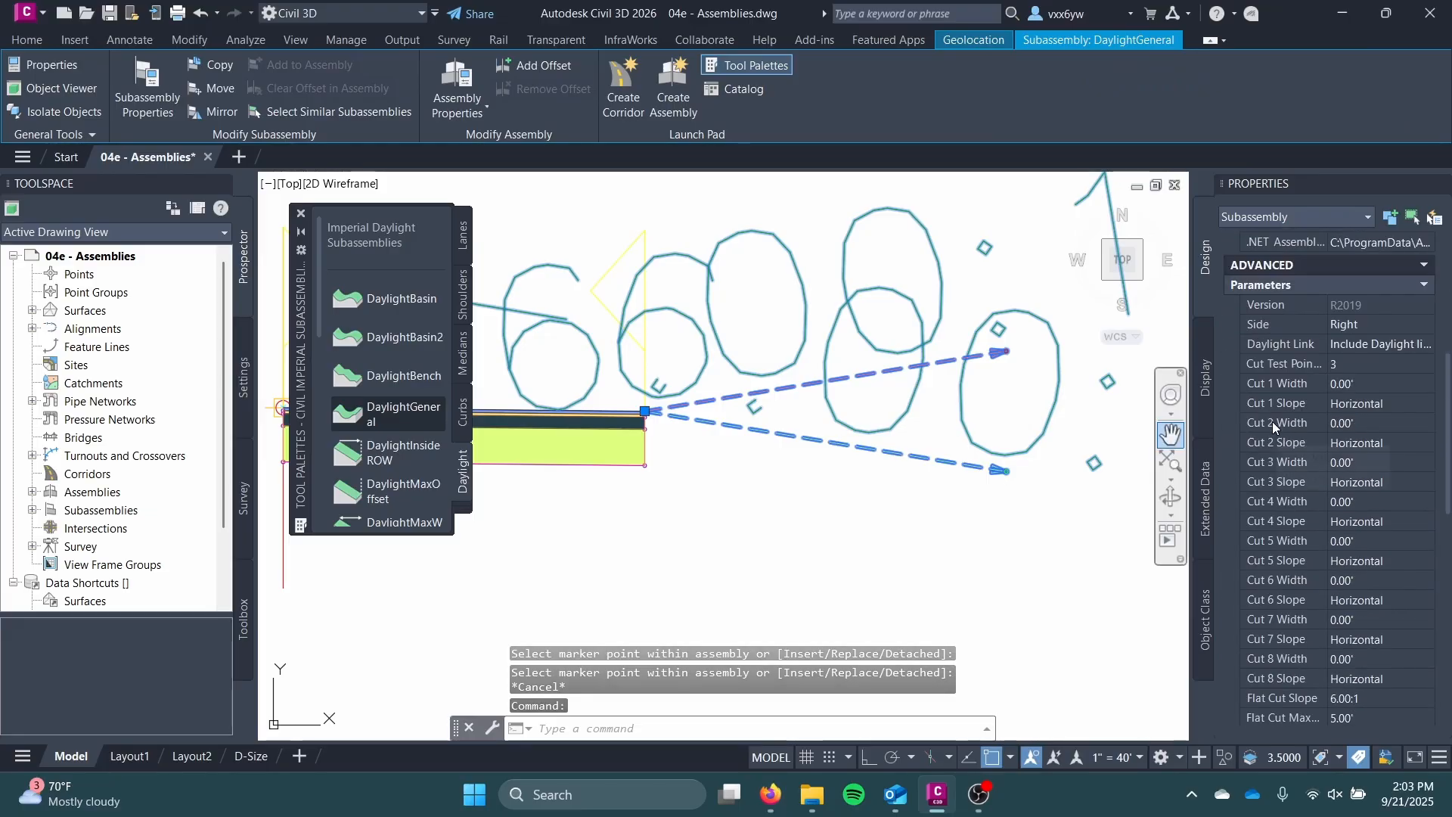
scroll(1302, 374, down, 3)
scroll(1331, 389, up, 5)
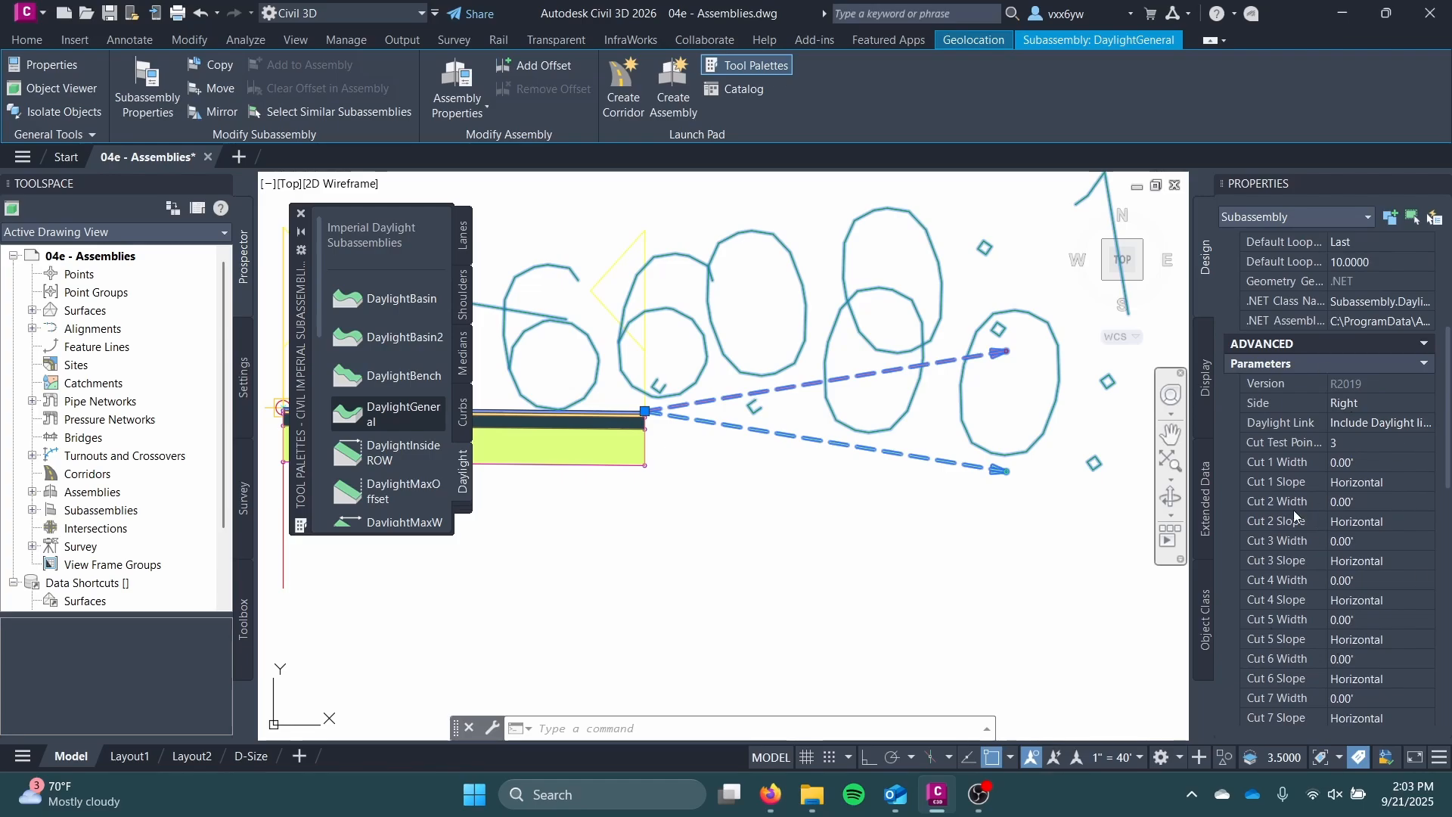
scroll(1302, 499, down, 6)
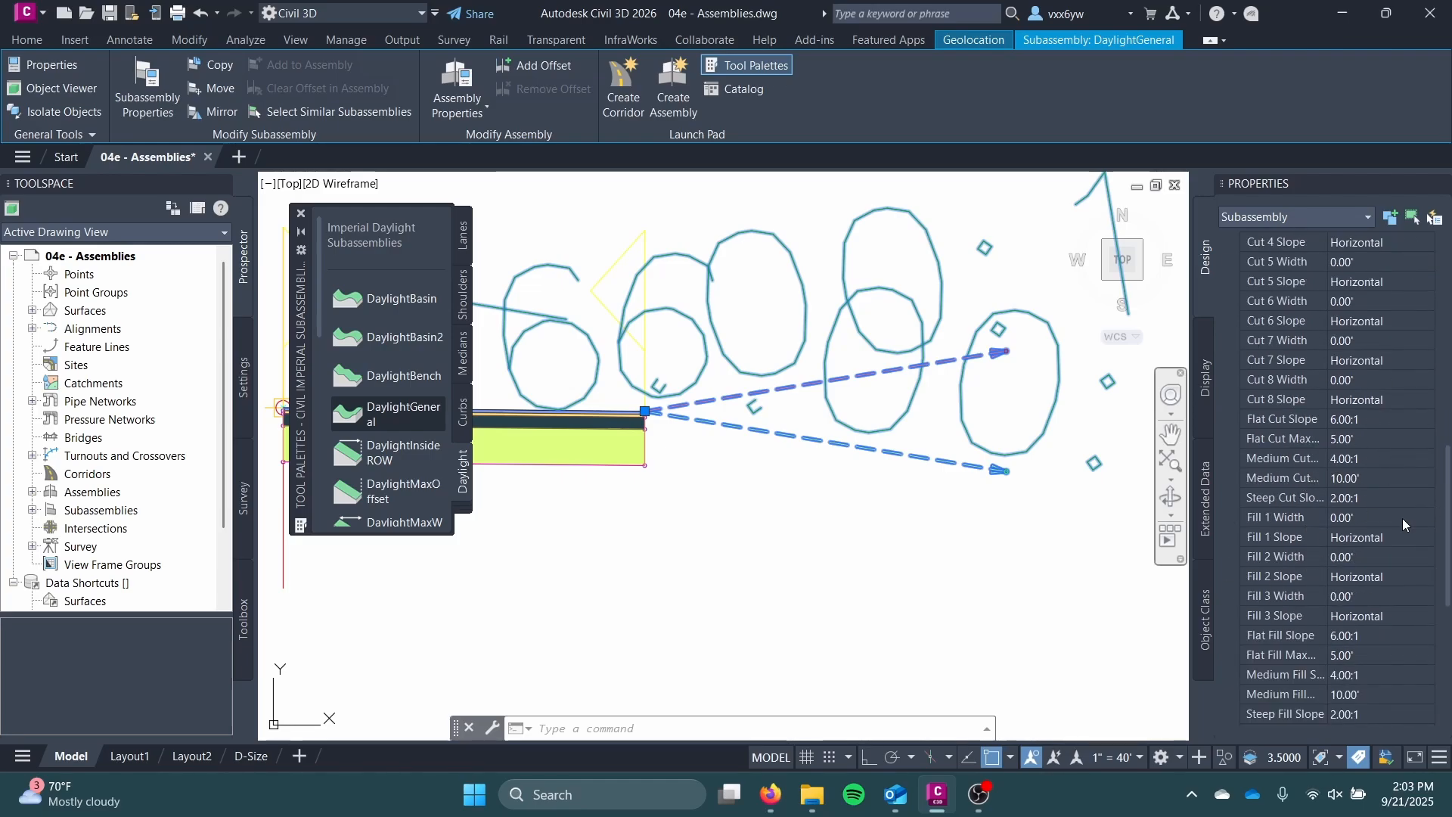
scroll(1339, 508, down, 6)
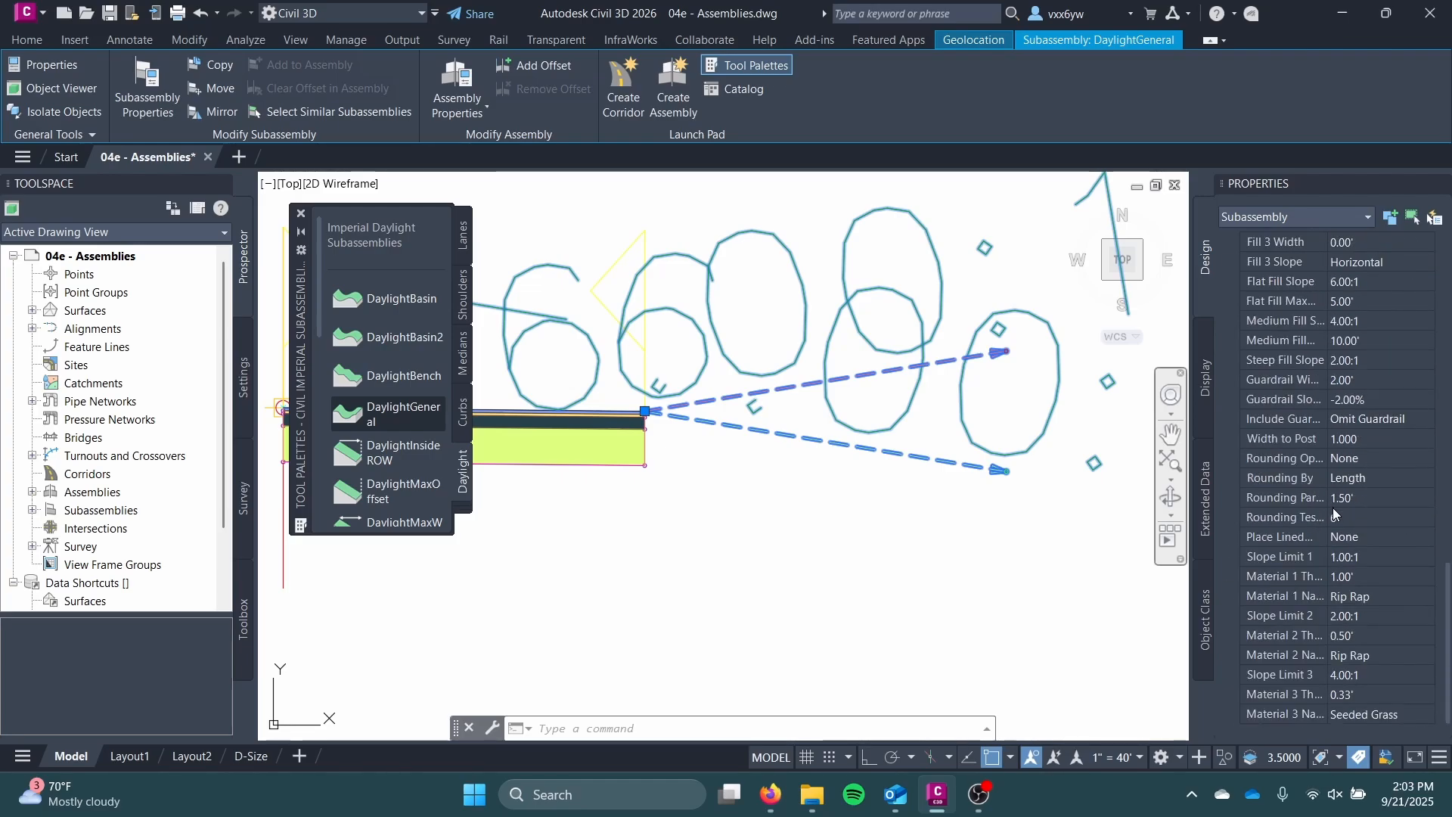
scroll(1375, 509, up, 10)
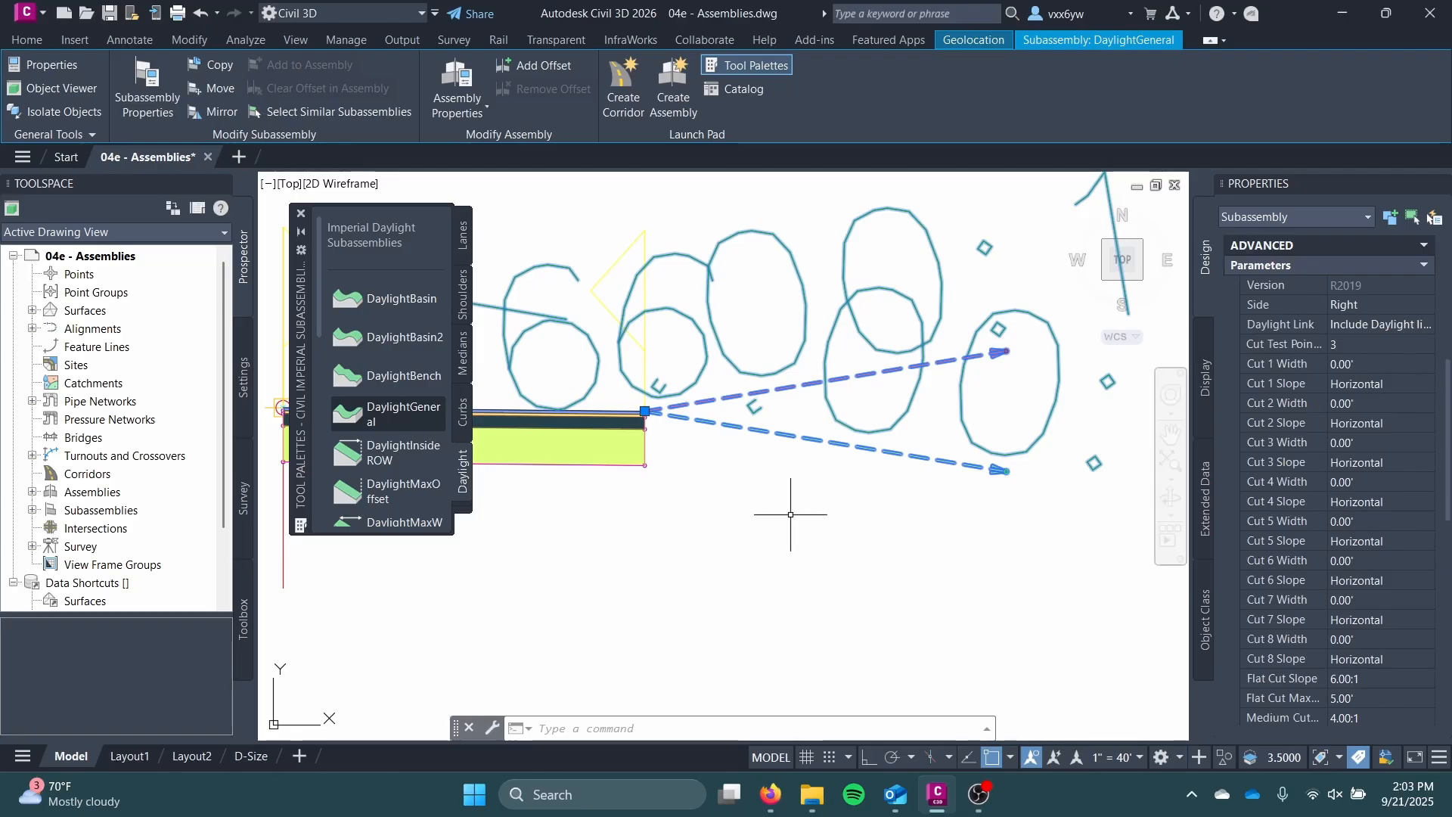
scroll(711, 491, down, 5)
key(Escape)
scroll(711, 484, up, 3)
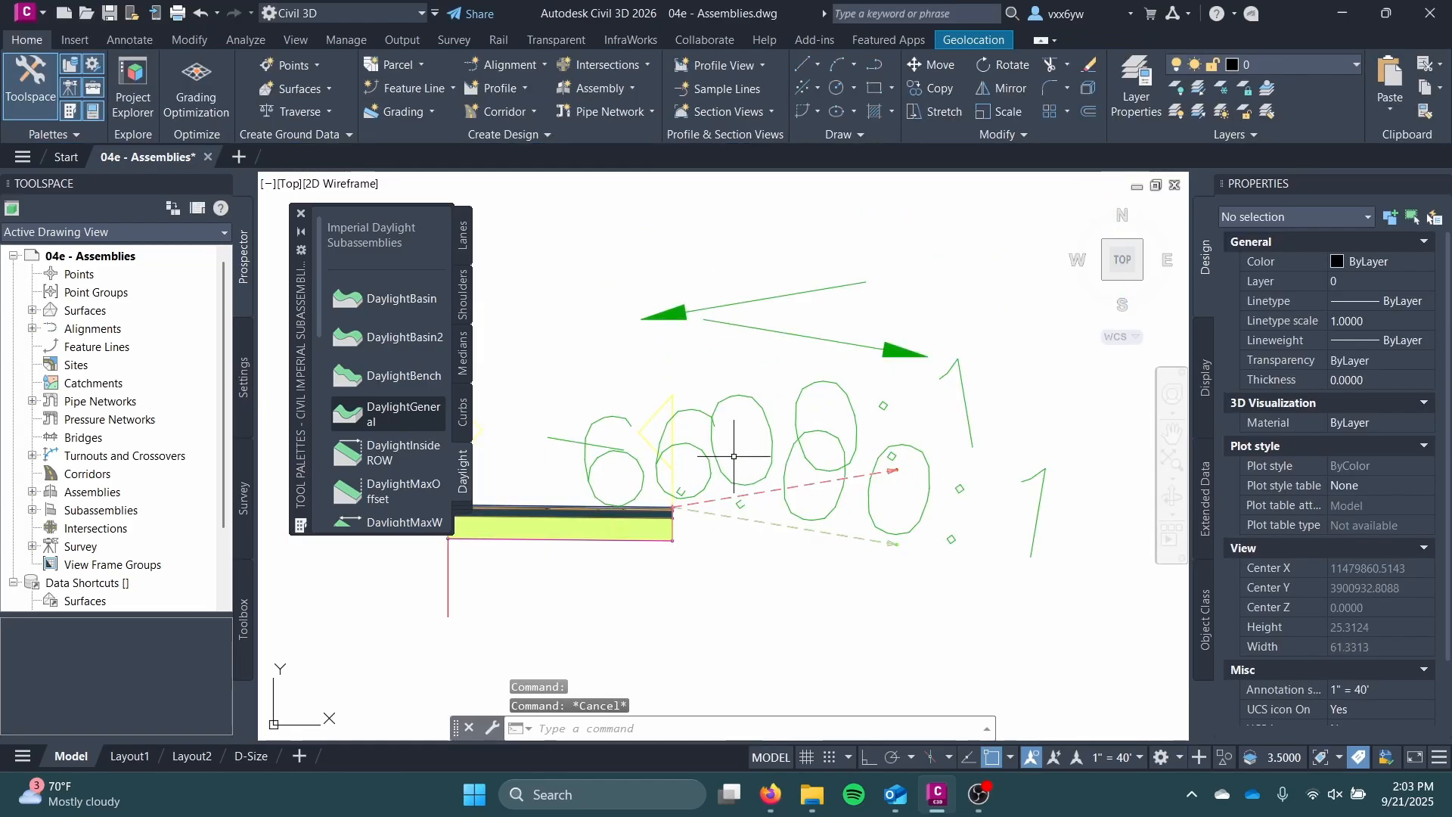
- Examine the DaylightGeneral attachment at the lane's outer edge and its cut and fill slope lines
click(678, 504)
key(Escape)
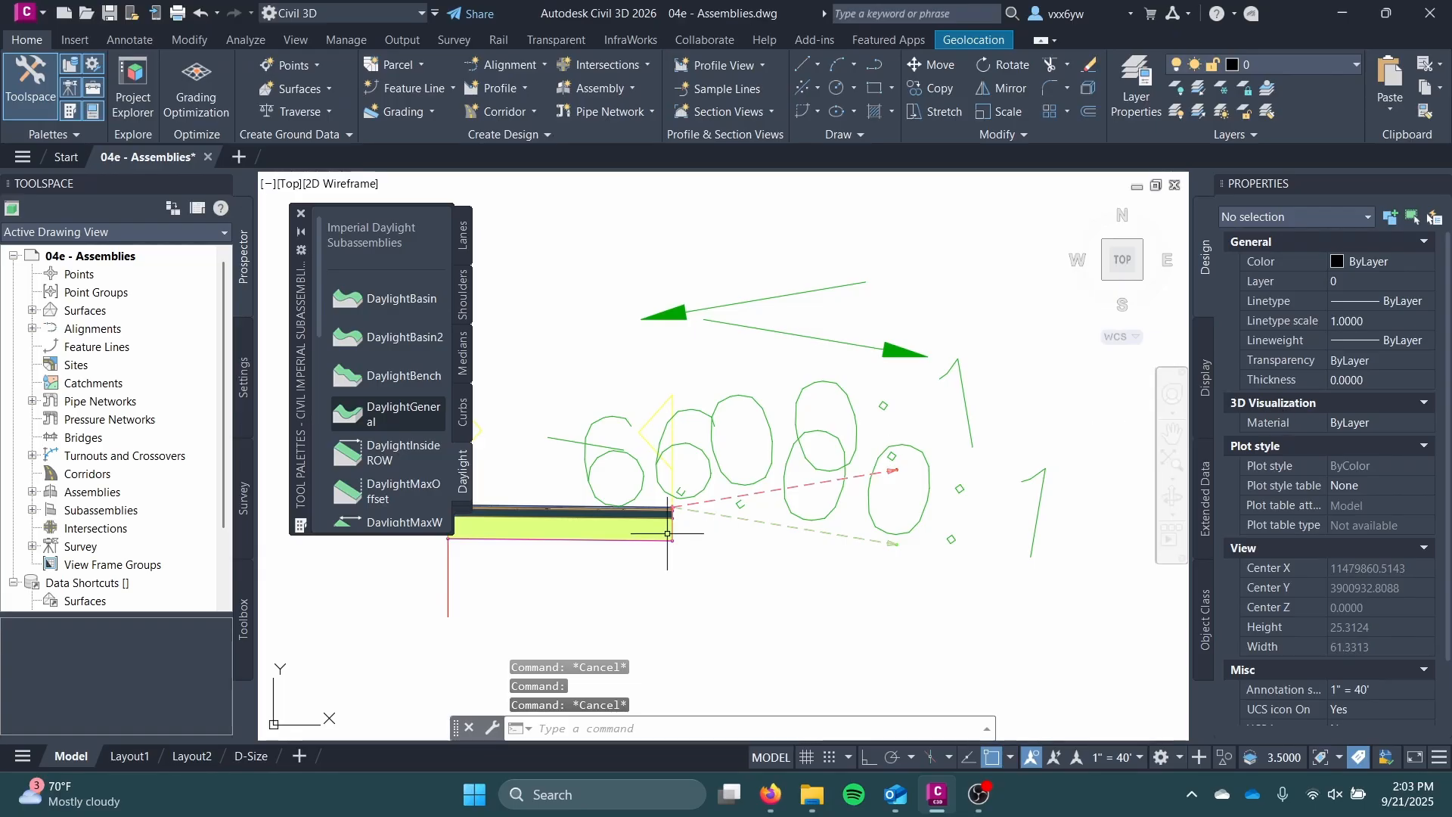
scroll(680, 515, up, 3)
scroll(633, 534, down, 4)
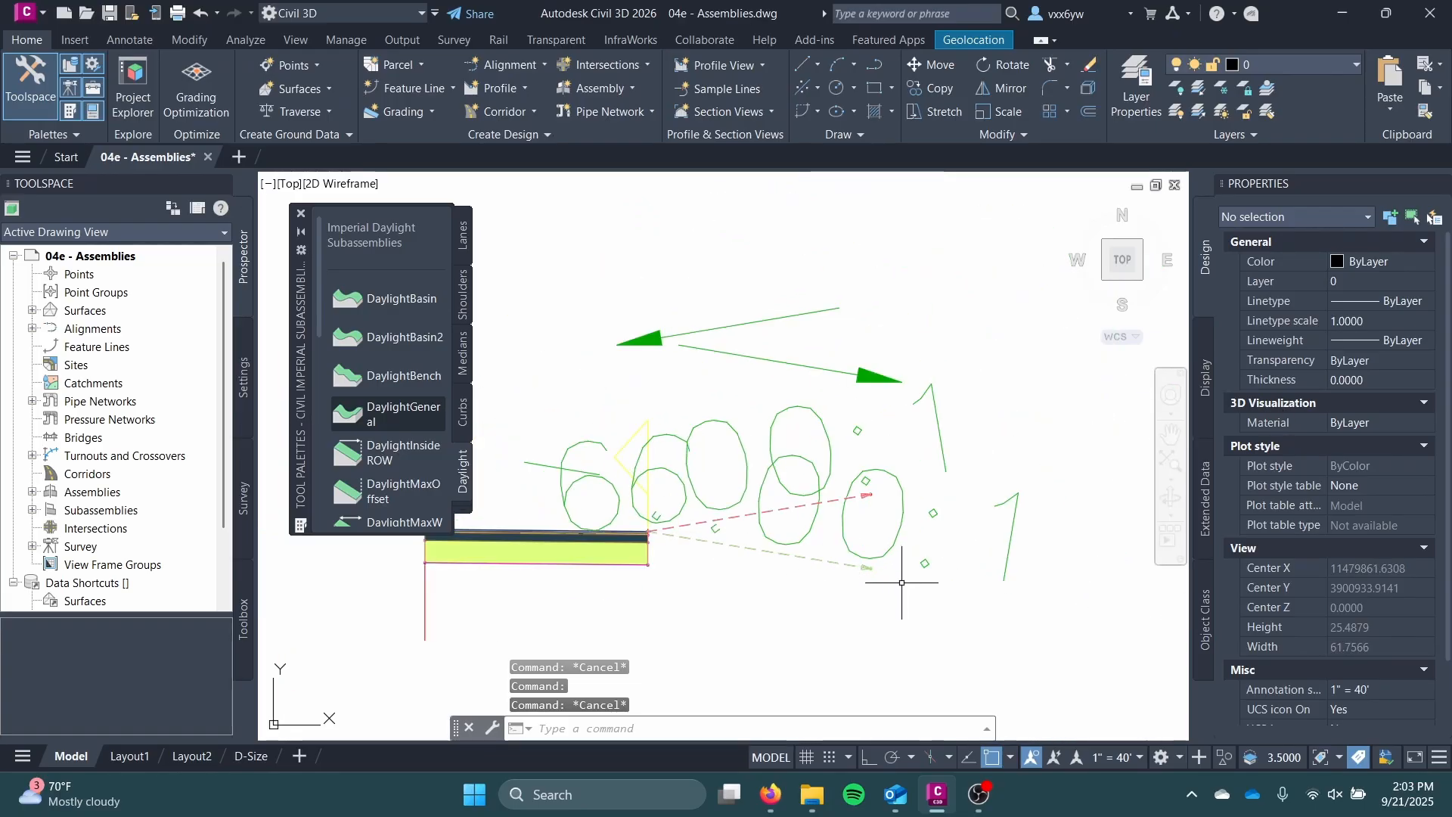
scroll(771, 507, up, 2)
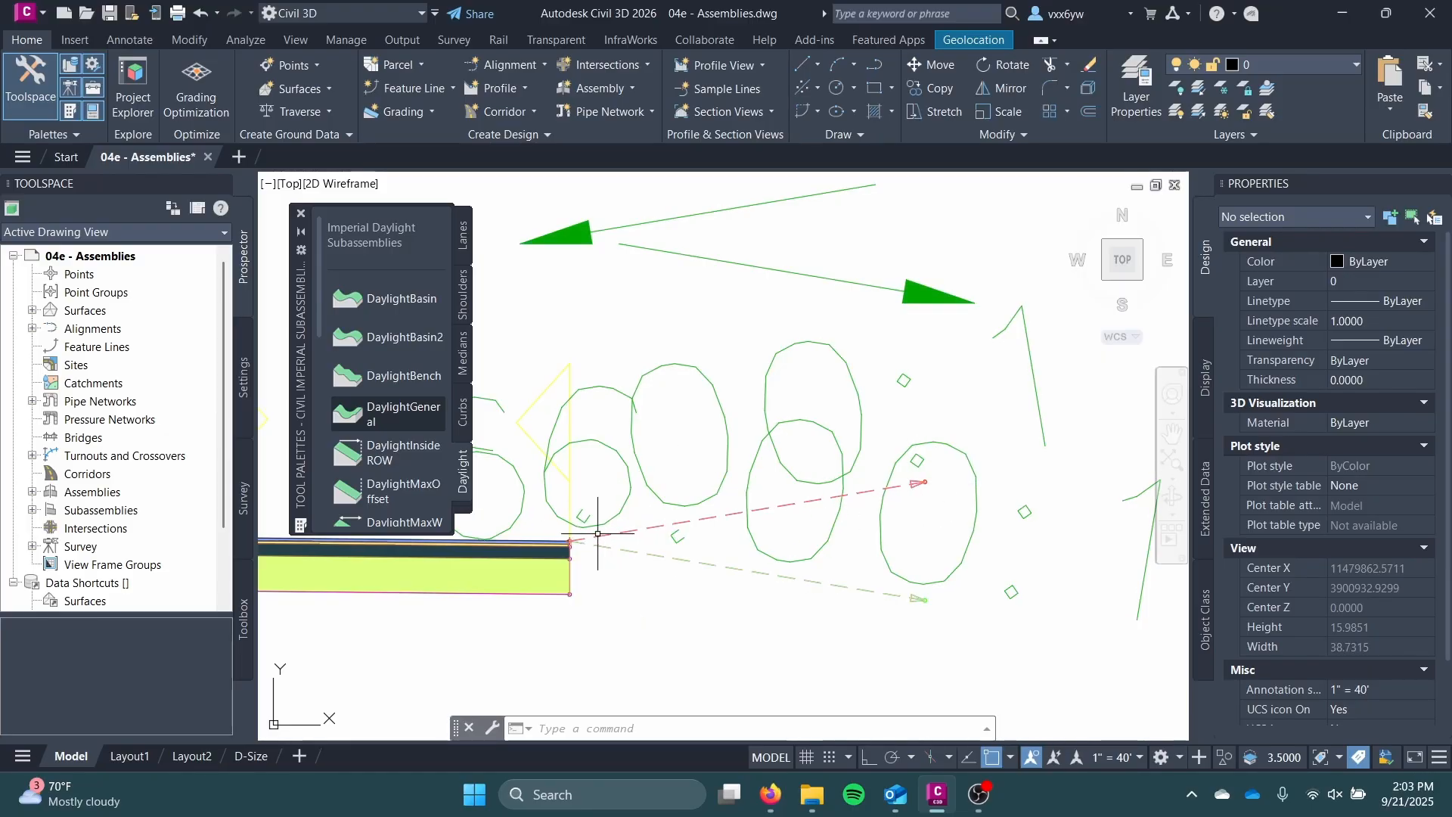
middle_drag(818, 565, 906, 490)
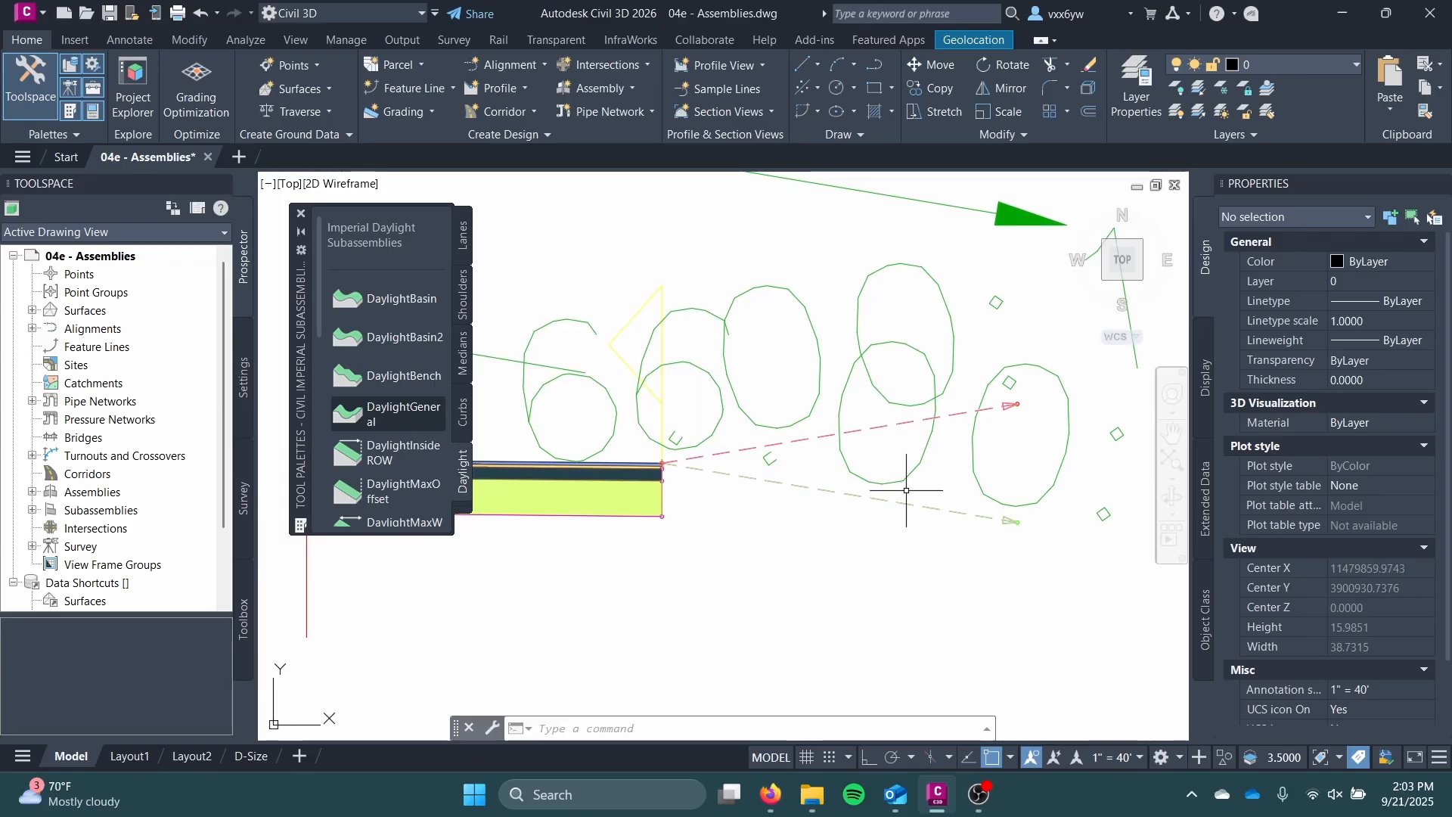
scroll(746, 480, down, 3)
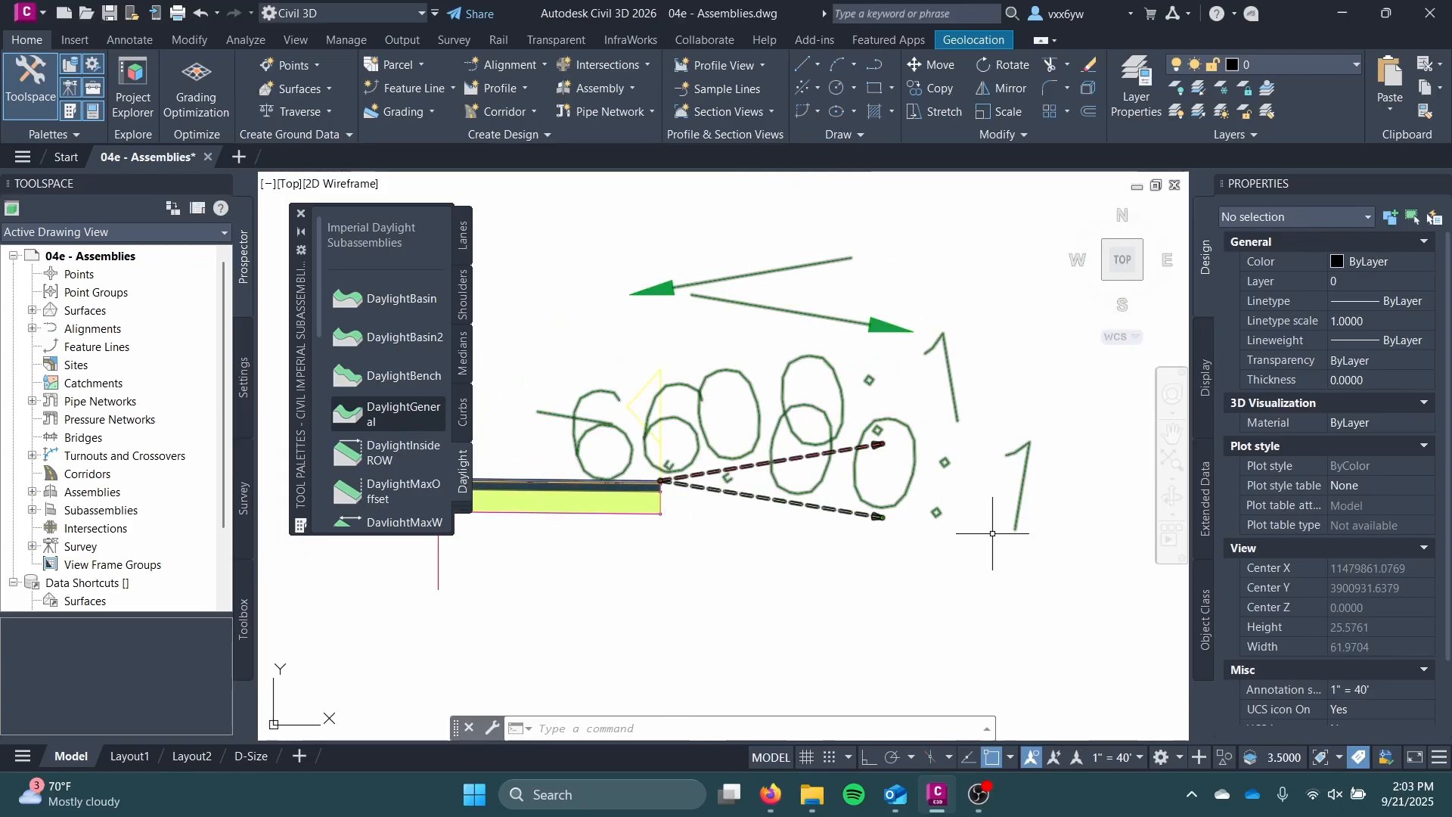
scroll(923, 526, down, 4)
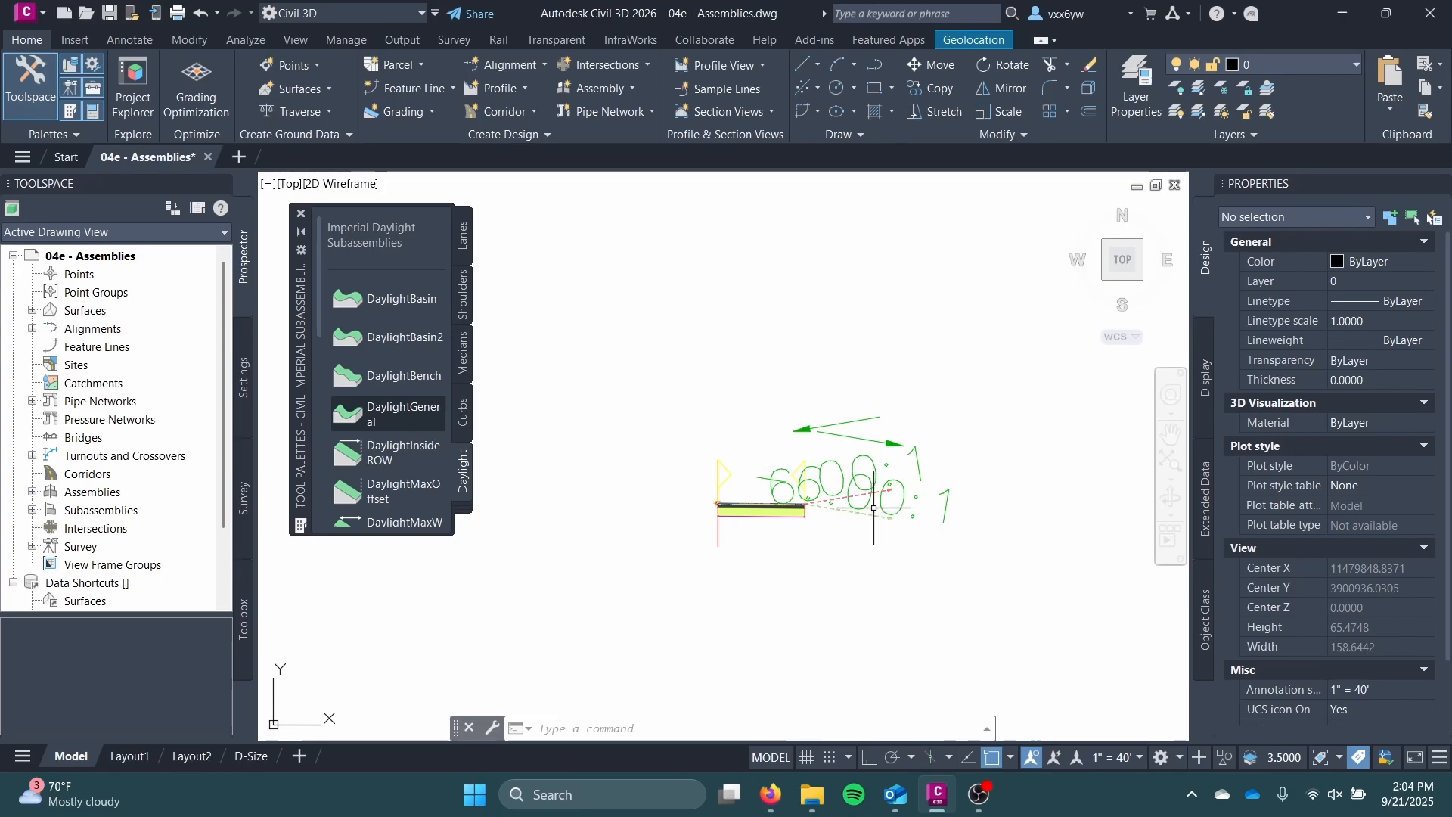
- Select the right-side lane and DaylightGeneral subassemblies together
scroll(738, 494, up, 2)
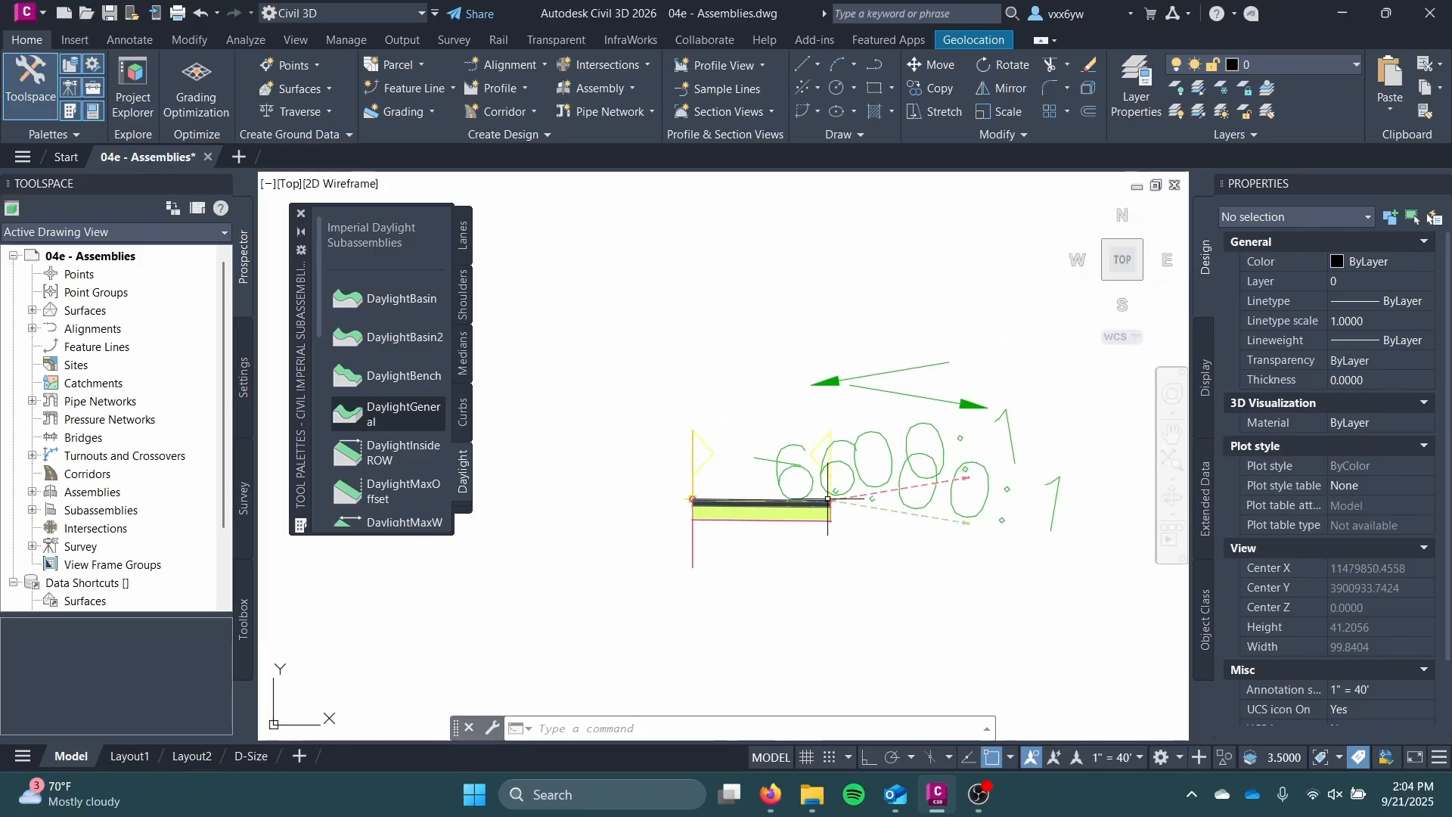
click(785, 510)
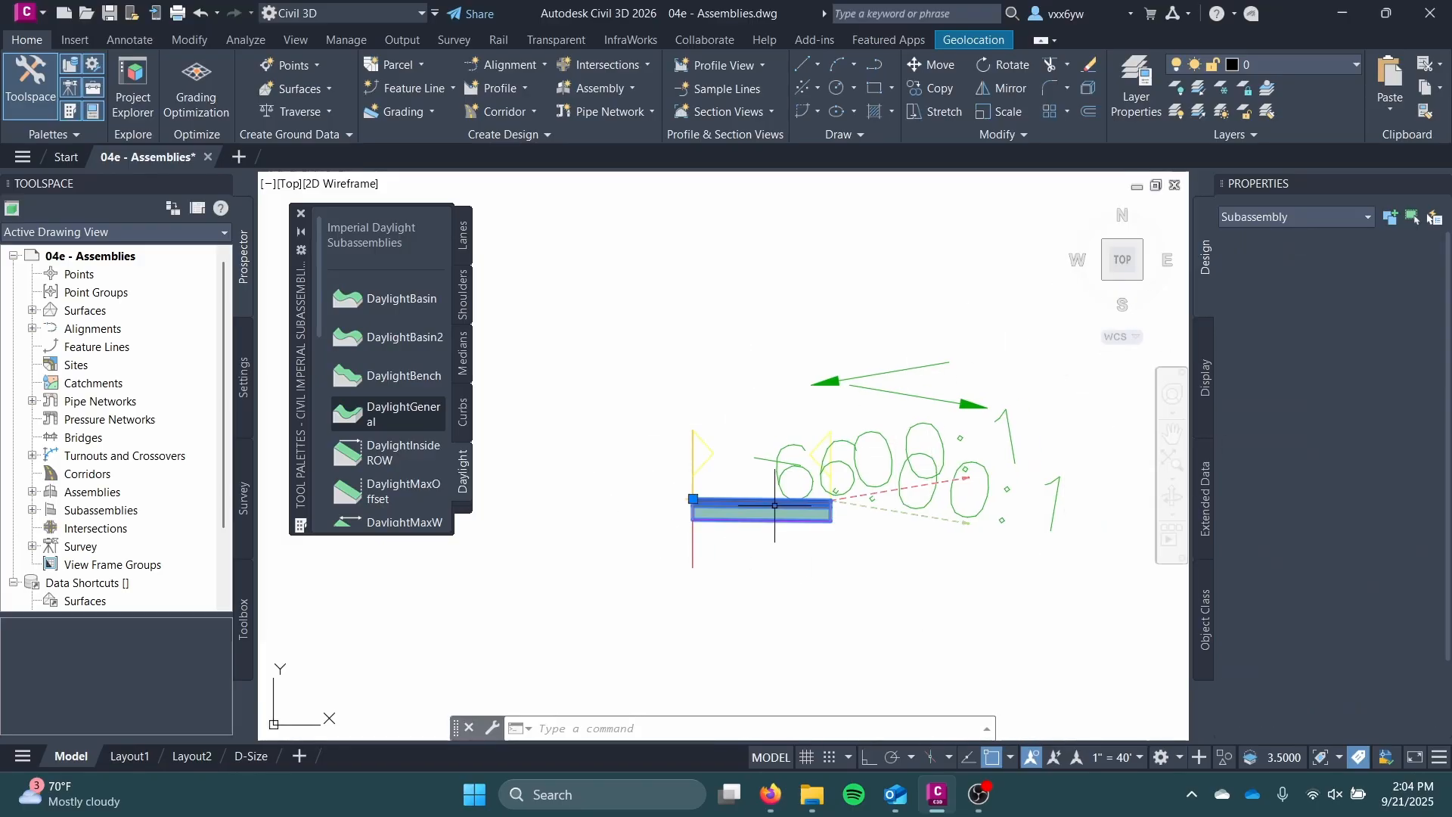
click(883, 505)
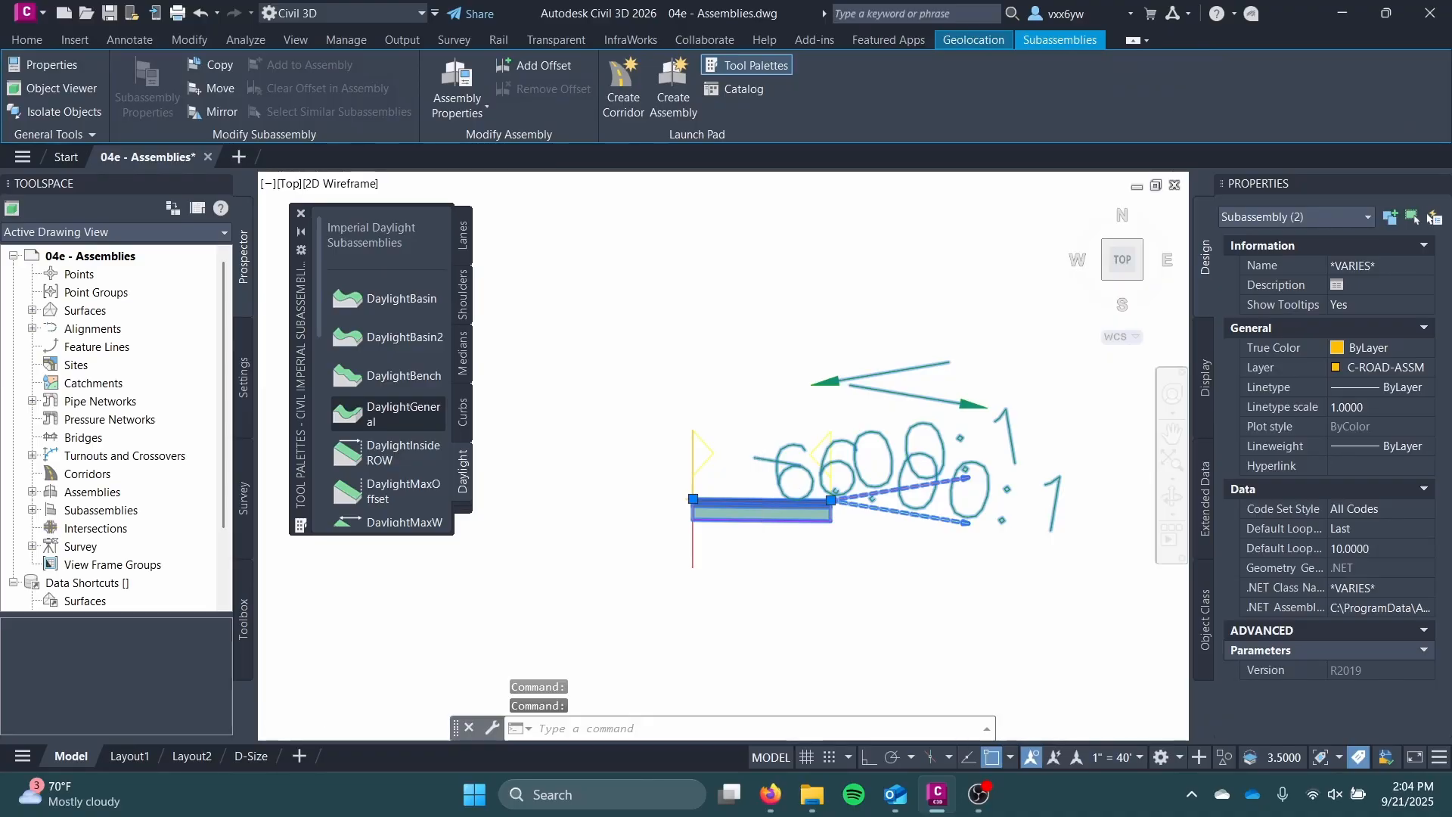
scroll(776, 466, up, 2)
click(196, 113)
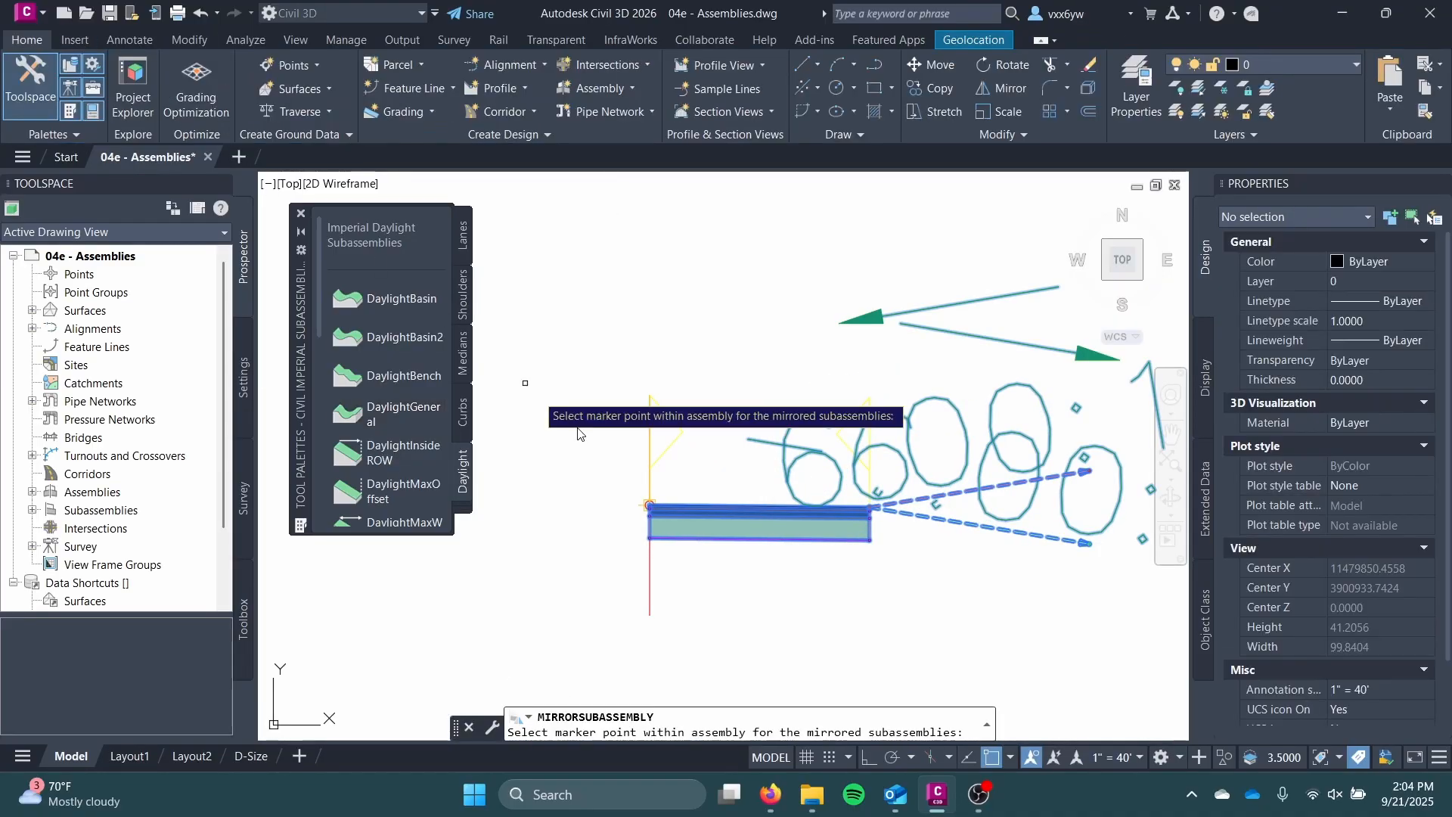
scroll(651, 508, up, 5)
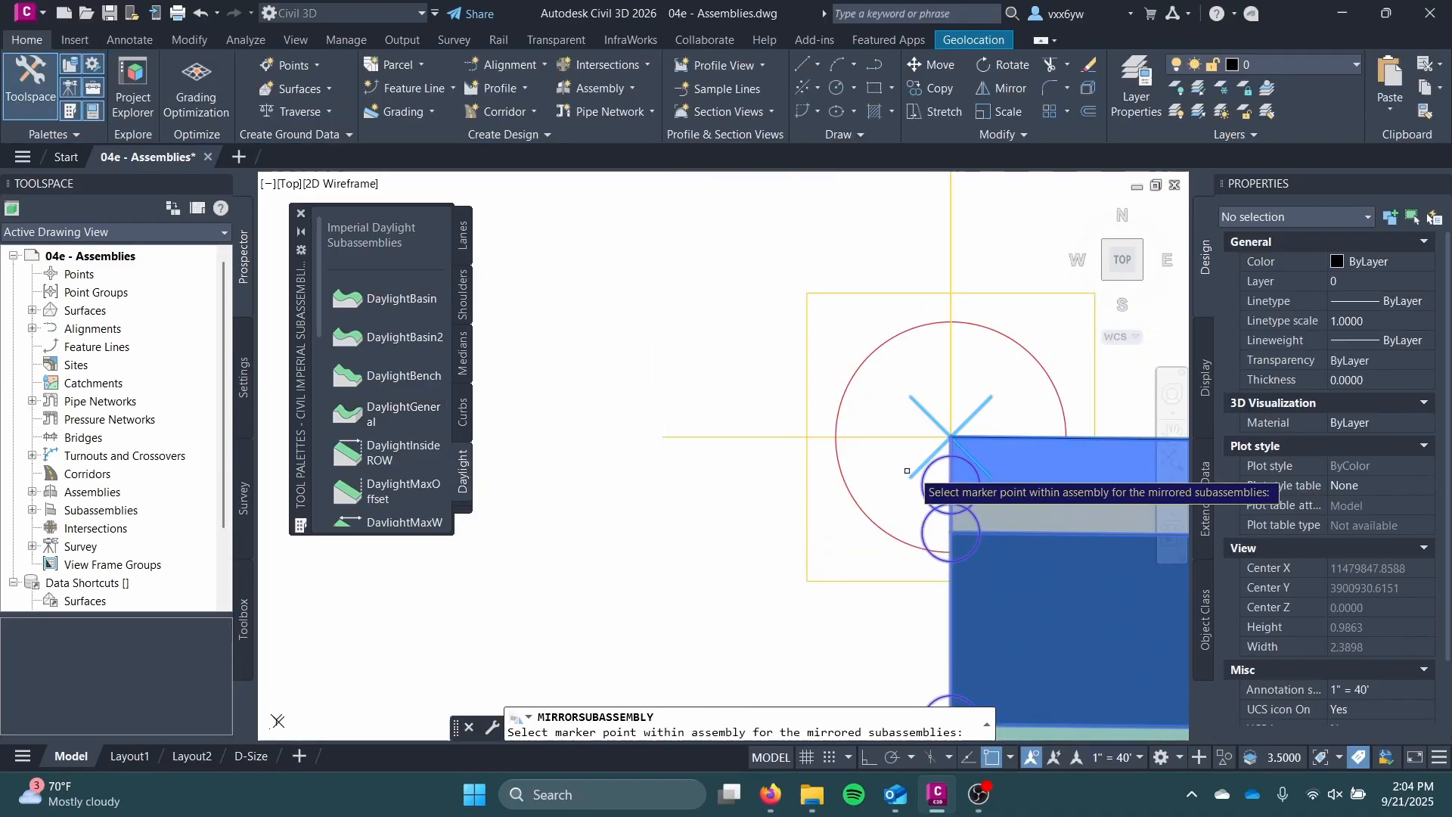
click(950, 436)
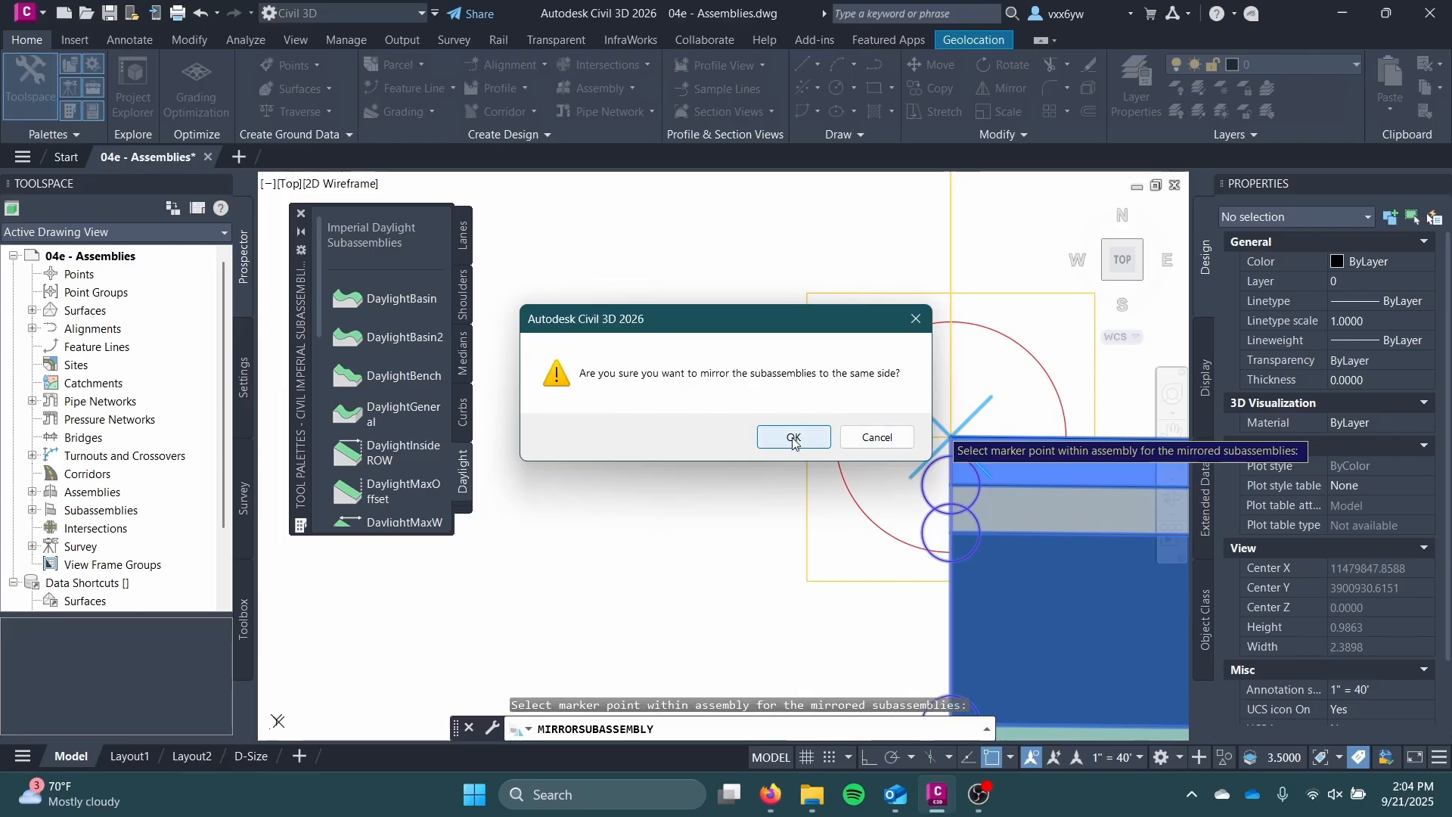
click(877, 437)
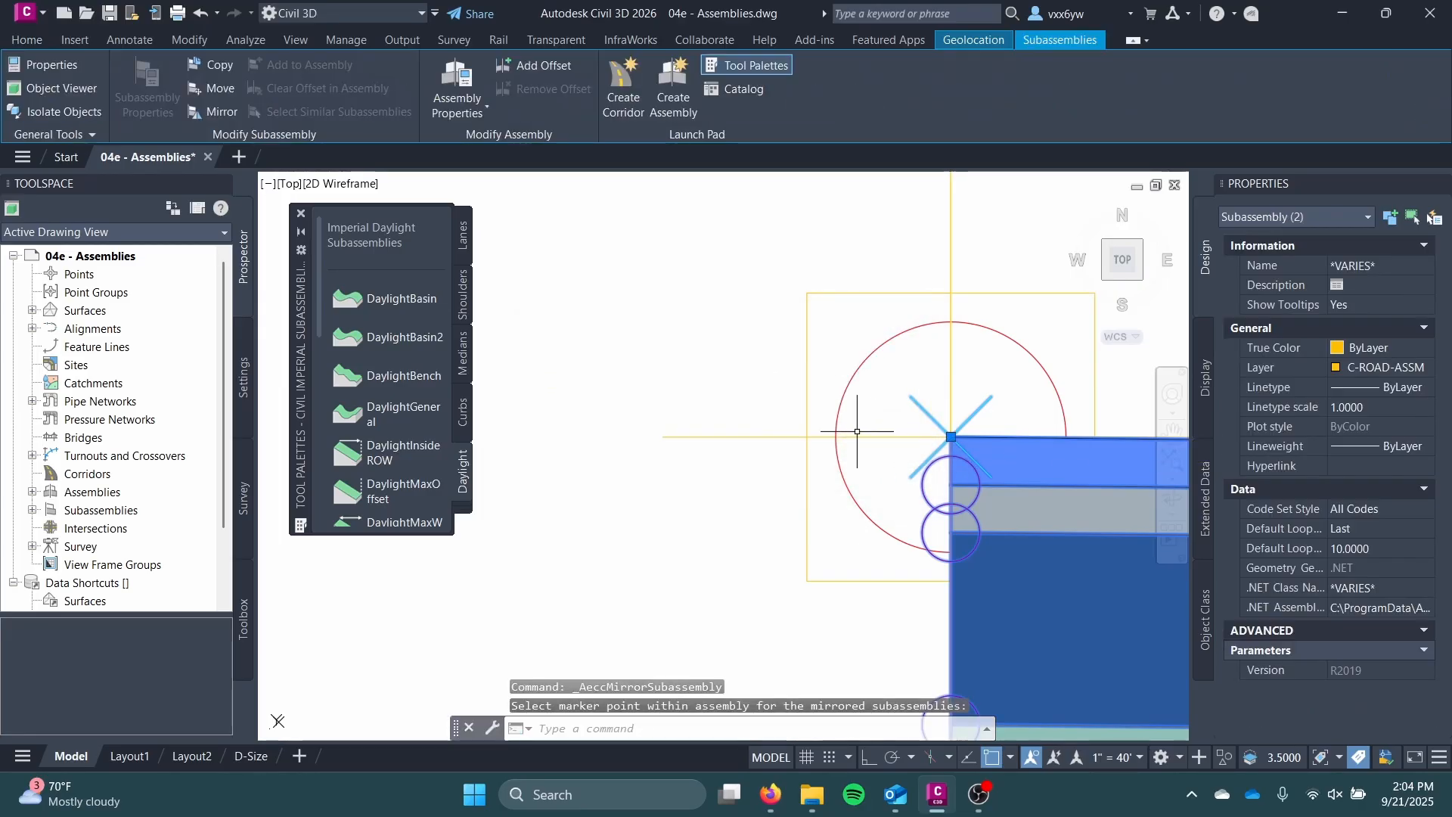
- Mirror the selected lane and DaylightGeneral subassemblies to the opposite side of the assembly baseline
click(214, 113)
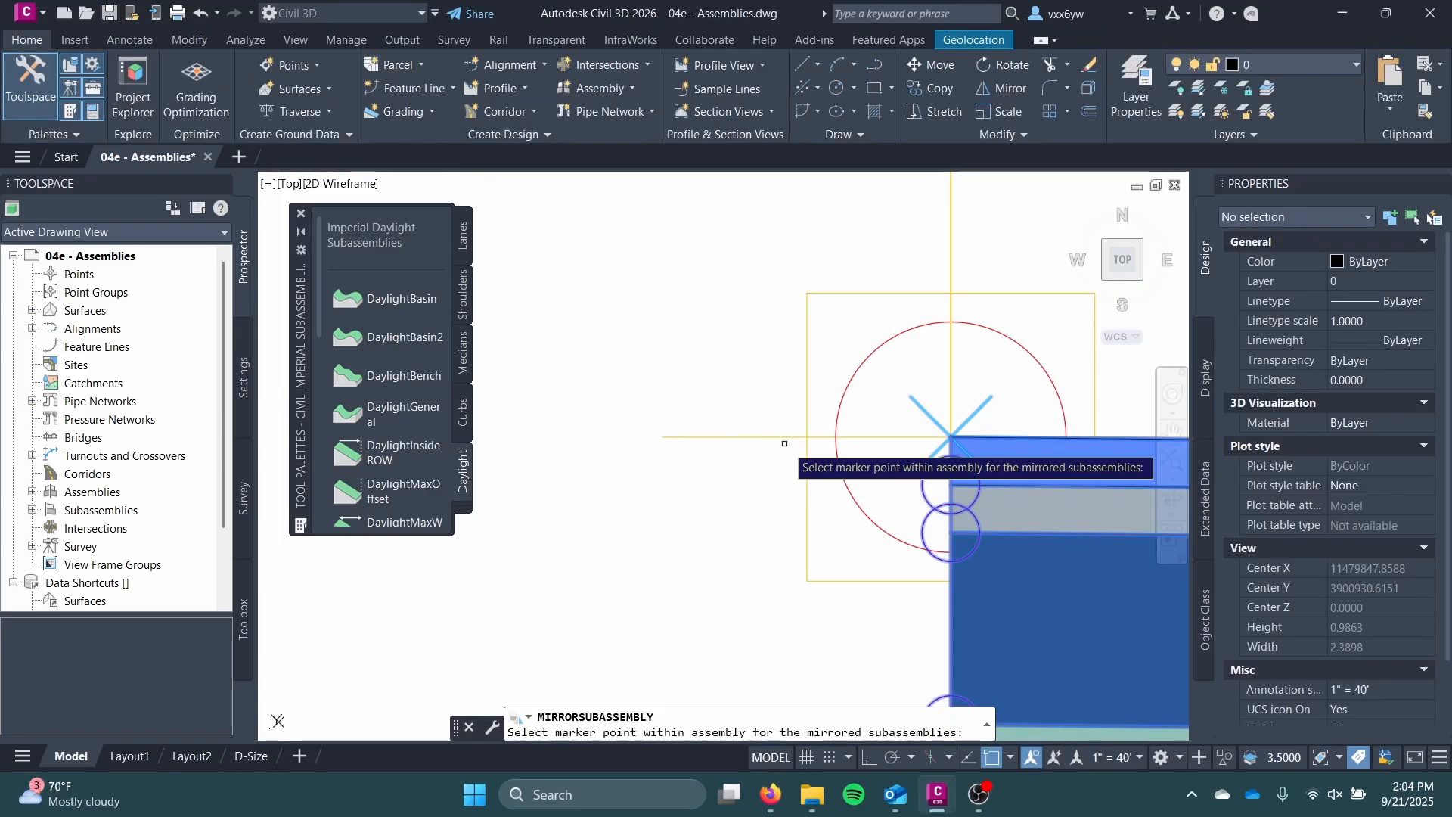
scroll(813, 433, down, 5)
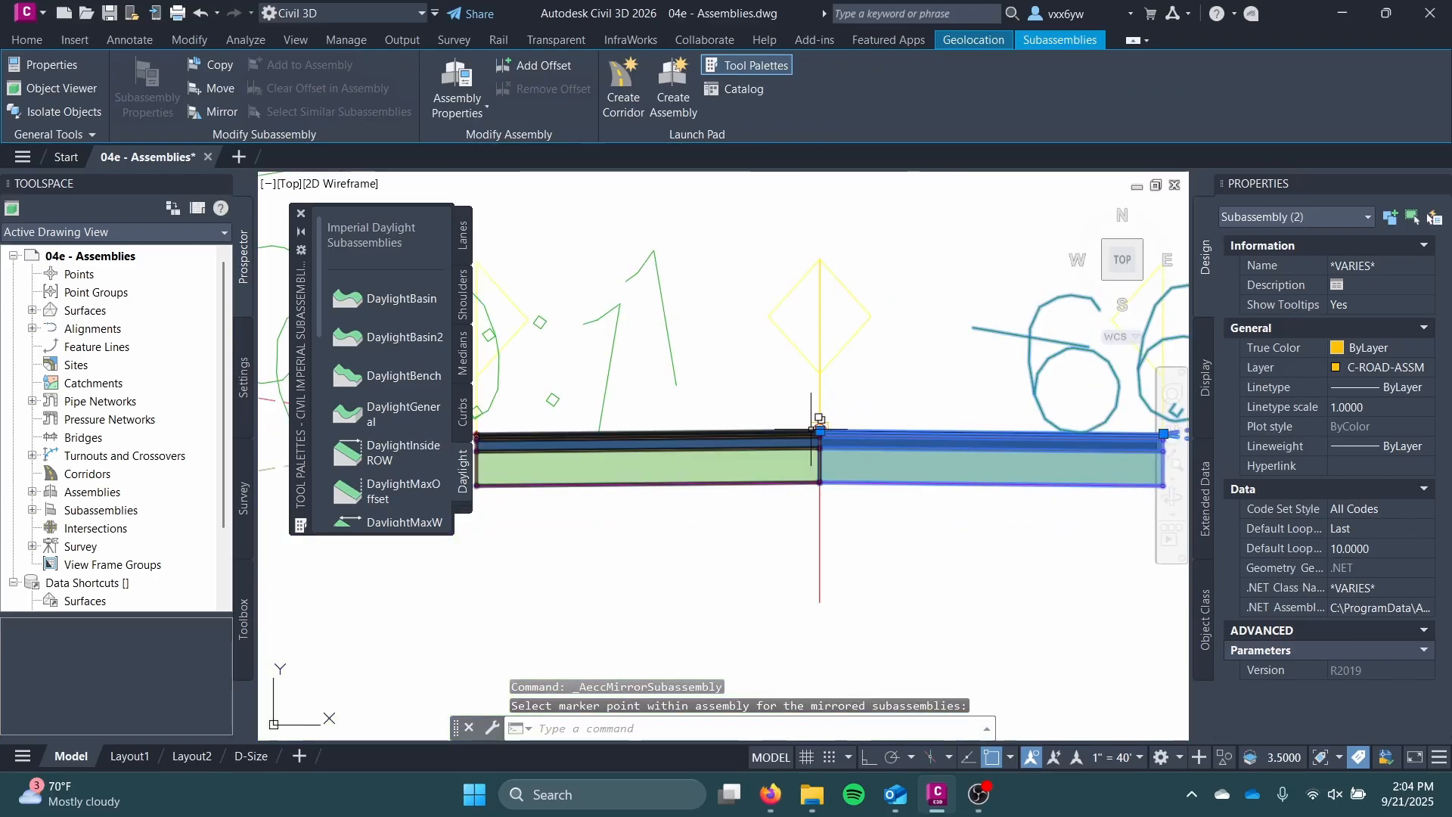
key(Escape)
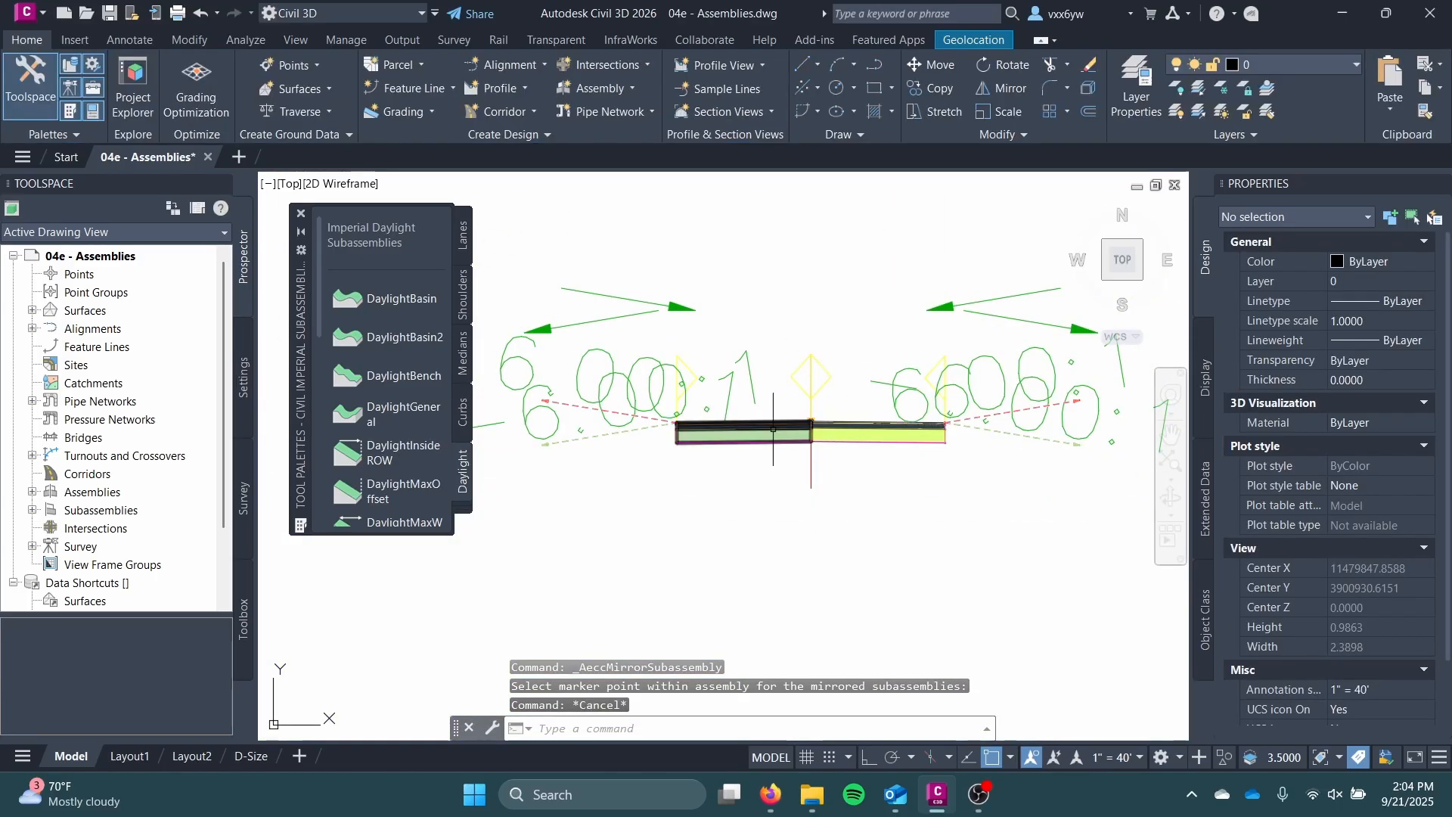
middle_drag(774, 432, 682, 477)
scroll(683, 477, down, 3)
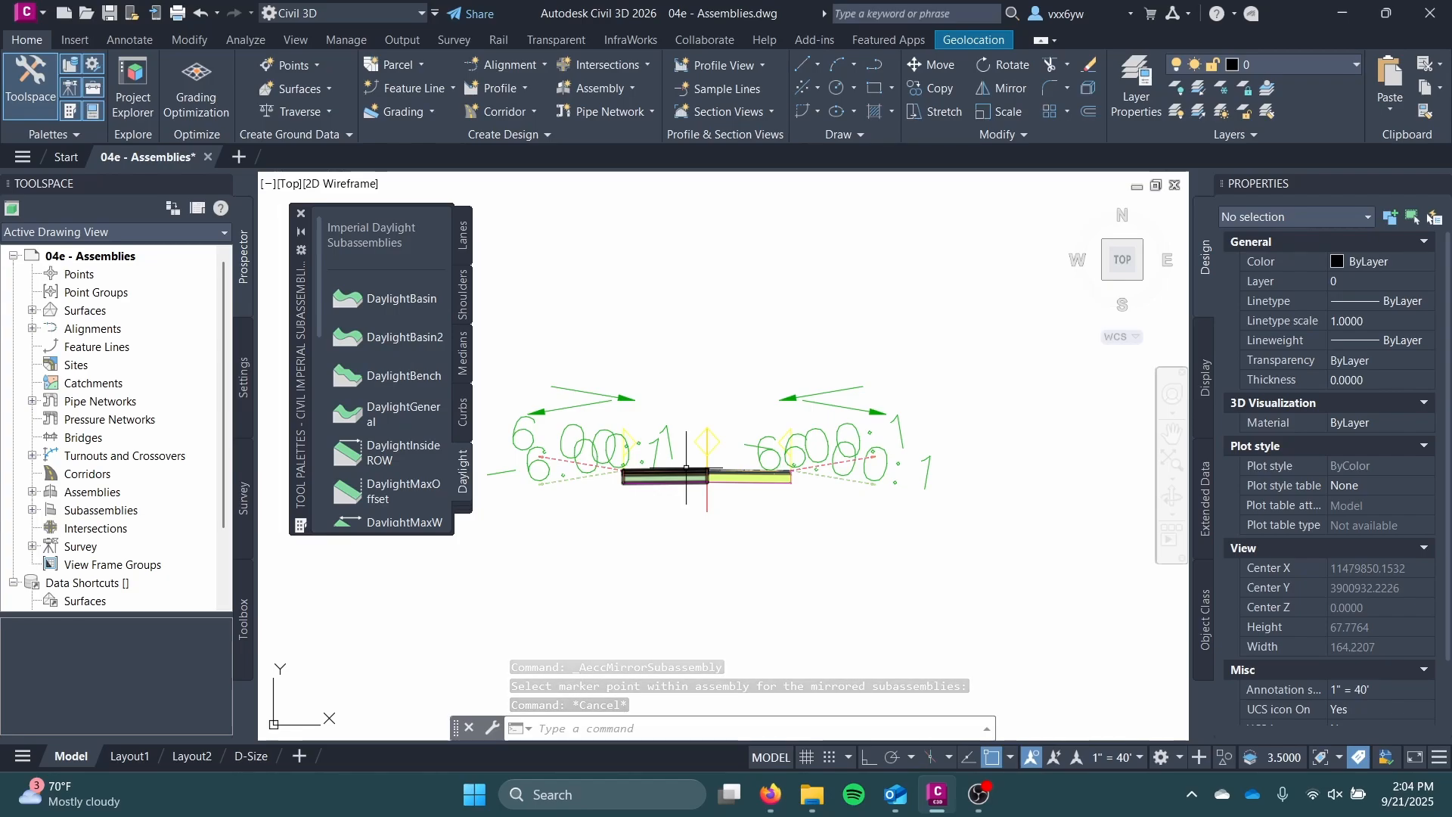
scroll(686, 468, down, 2)
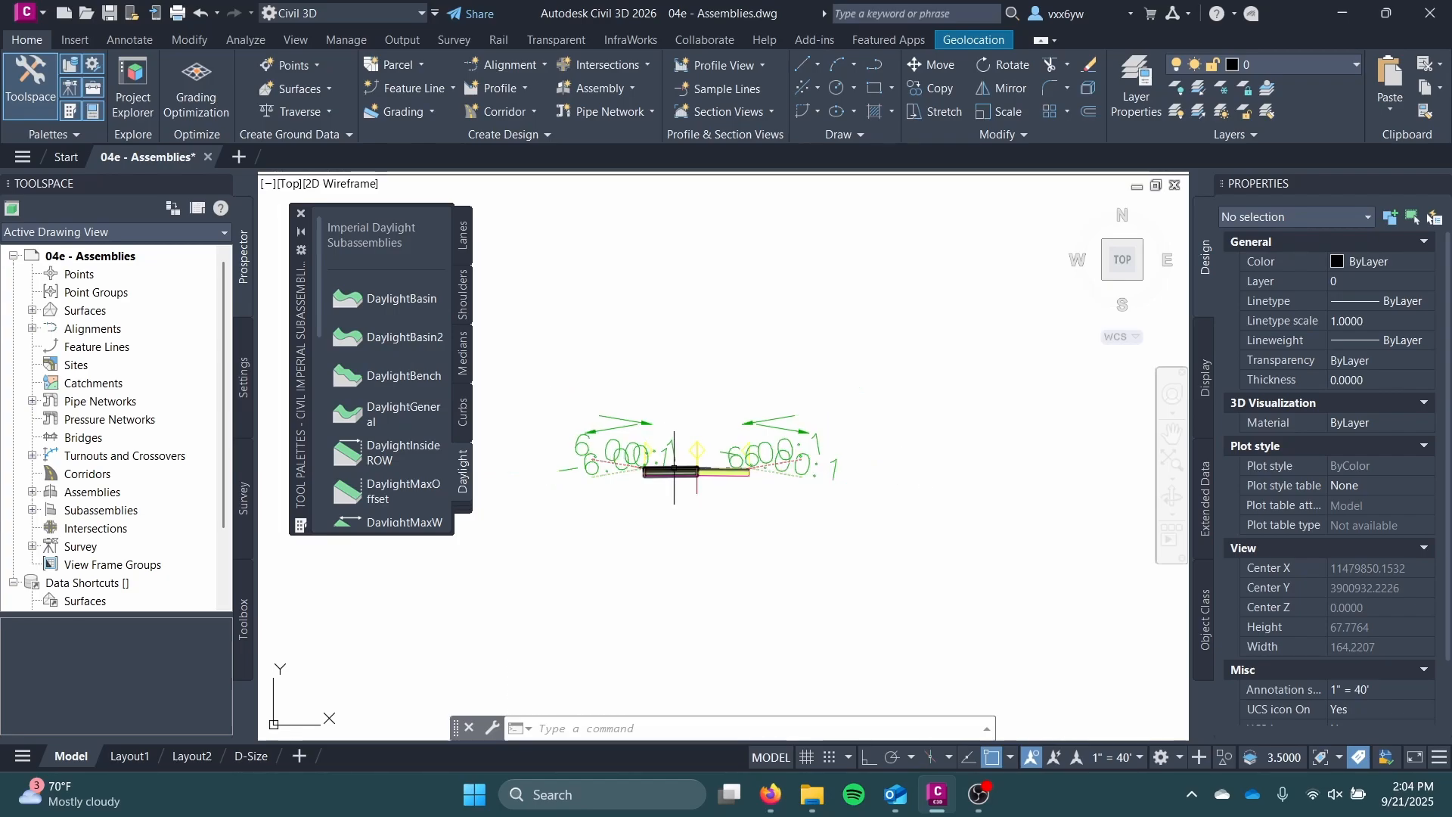
mouse_move(686, 467)
middle_down()
mouse_move(679, 445)
mouse_move(674, 464)
middle_up()
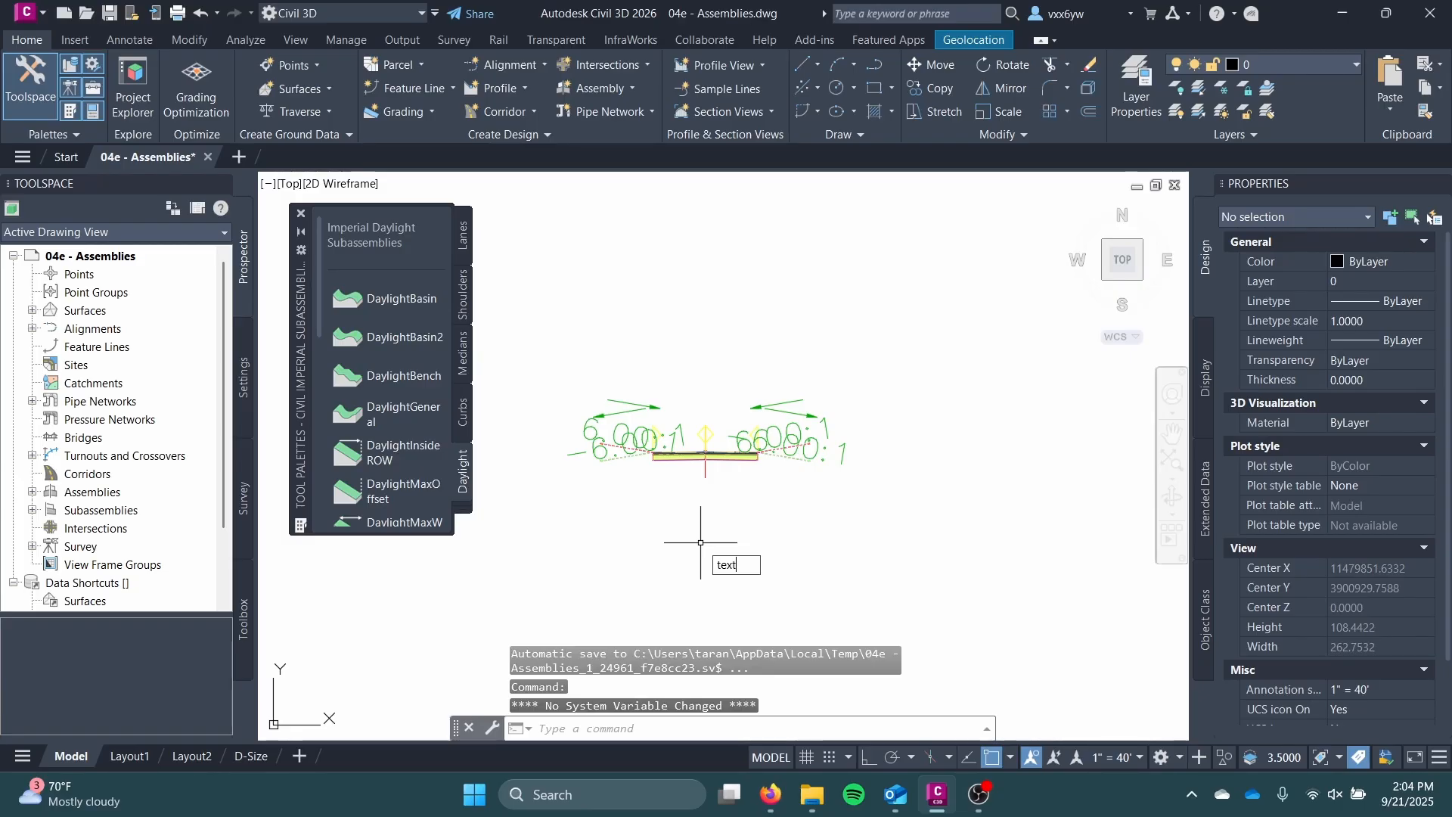
- Add a single-line text label "Treehouse Drive" beneath the assembly with height 1.5 and rotation 0
key(Return)
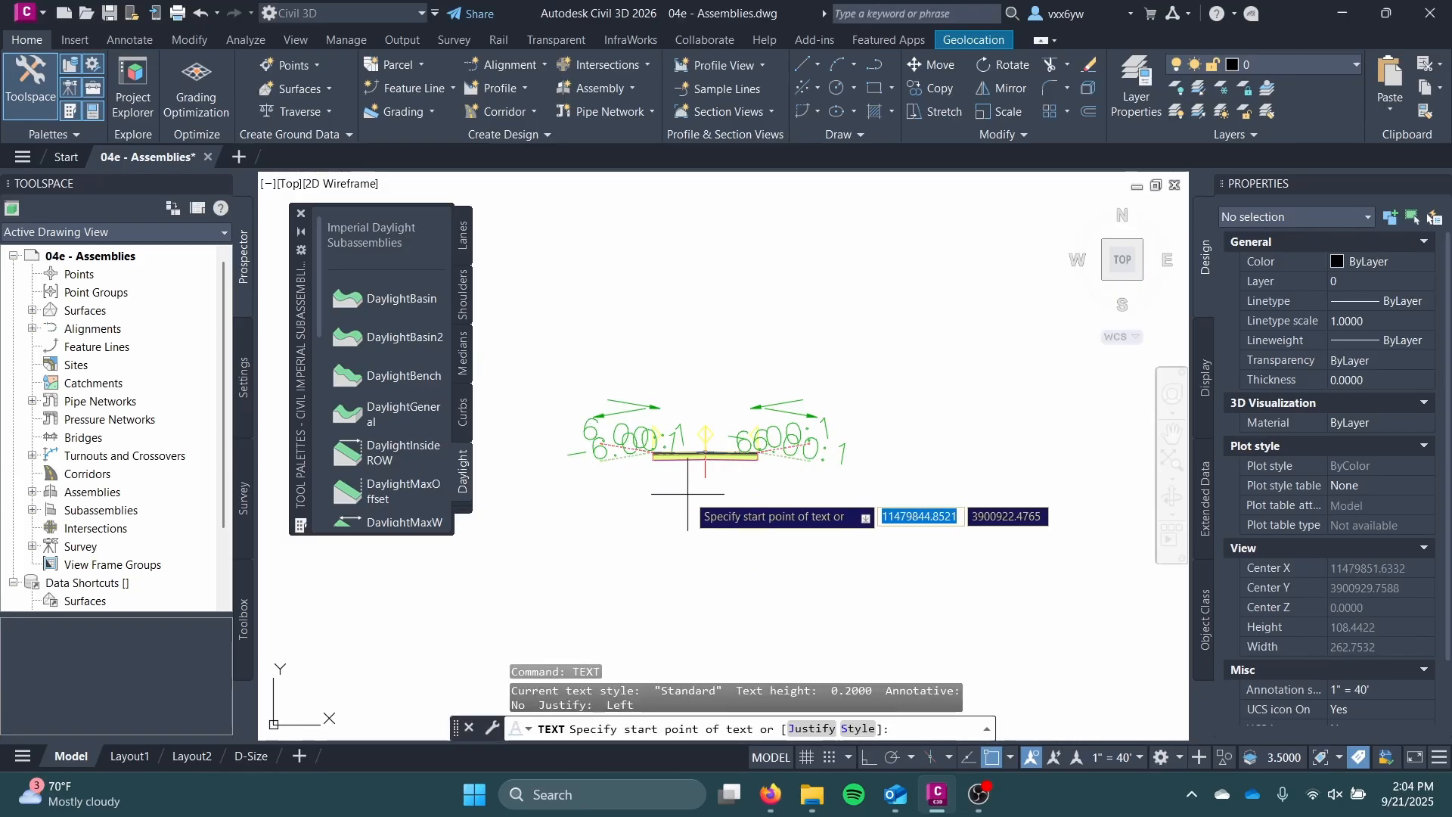
click(662, 493)
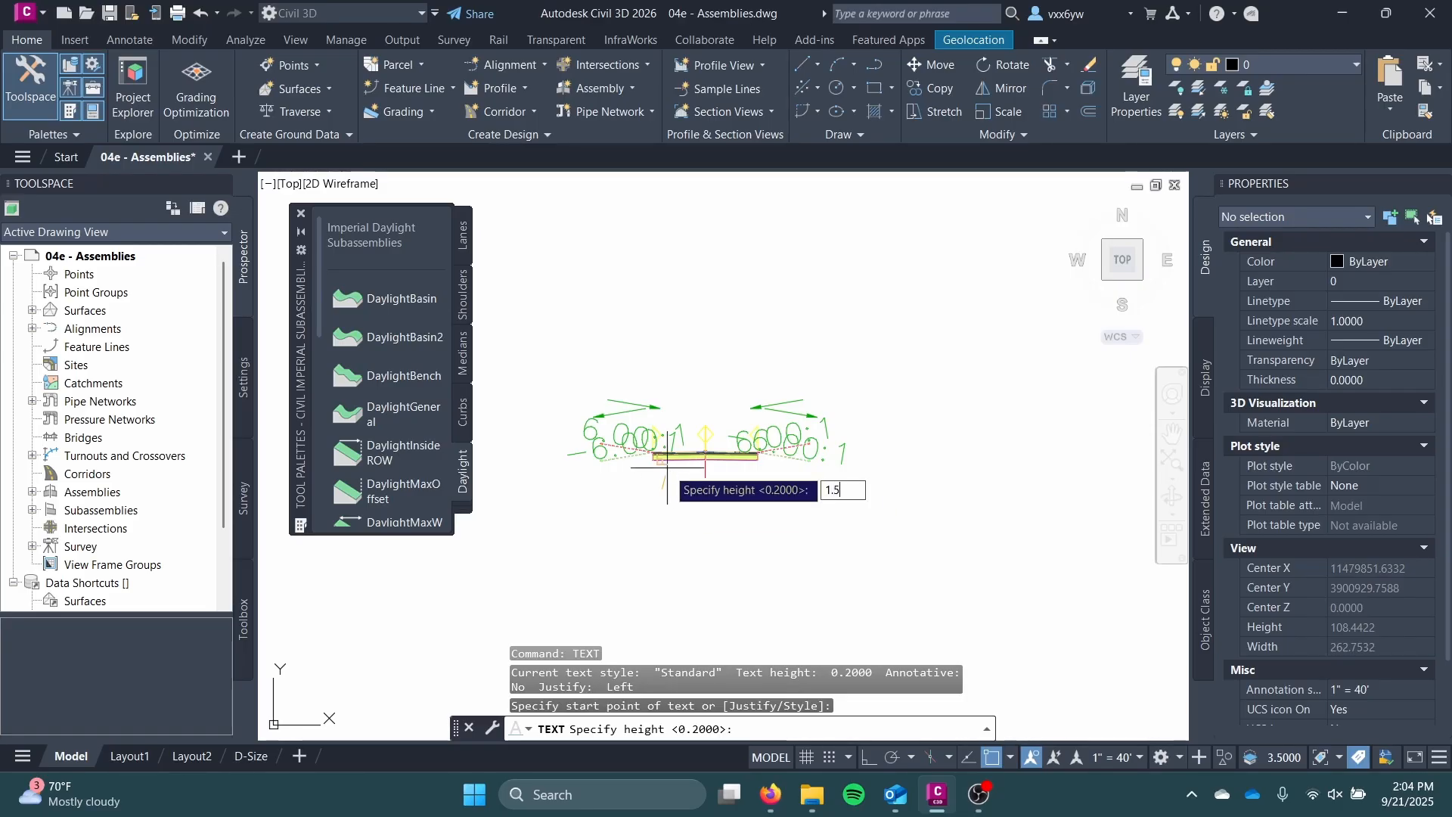
text(1.5)
key(Return)
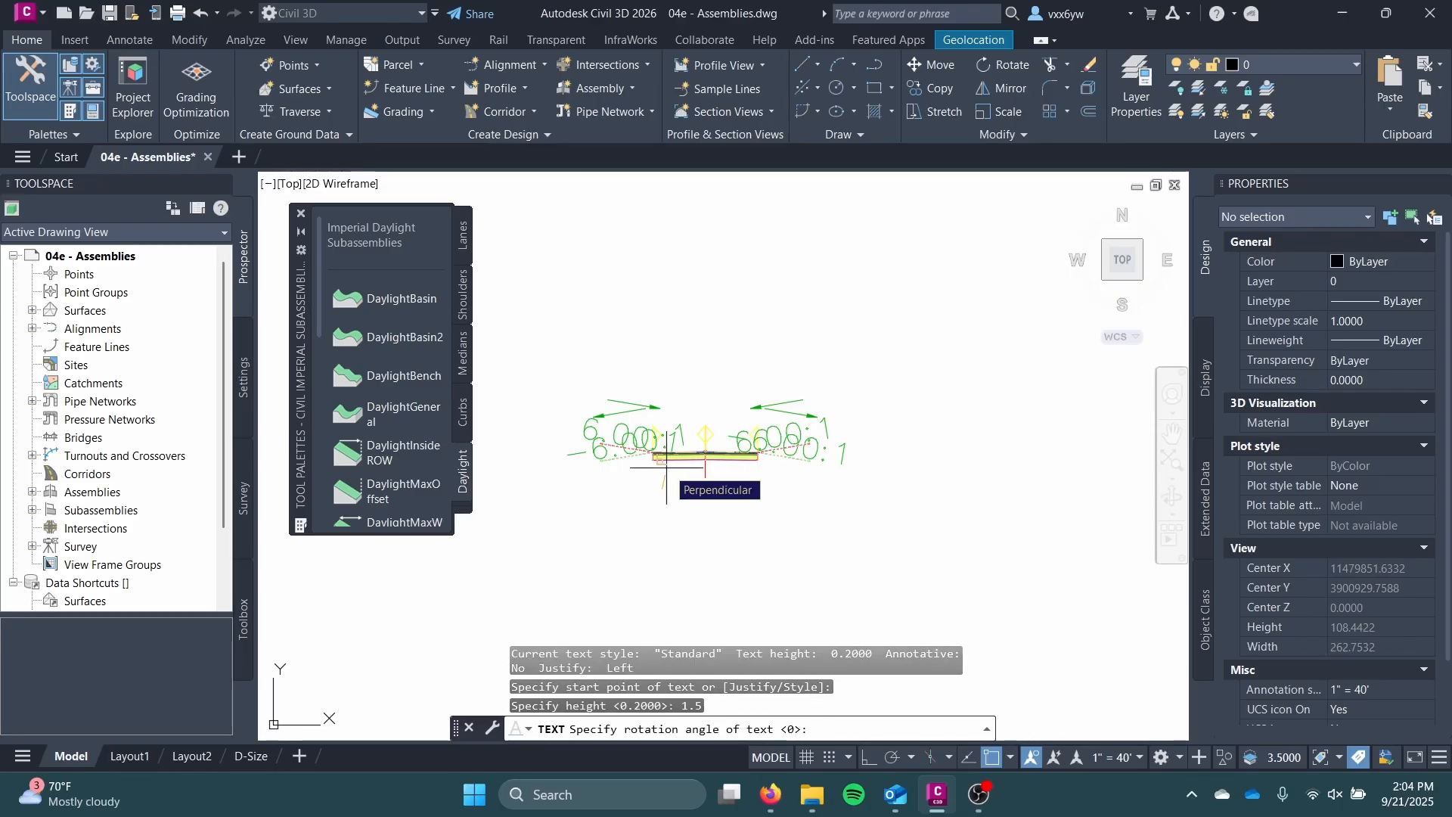
scroll(667, 463, up, 4)
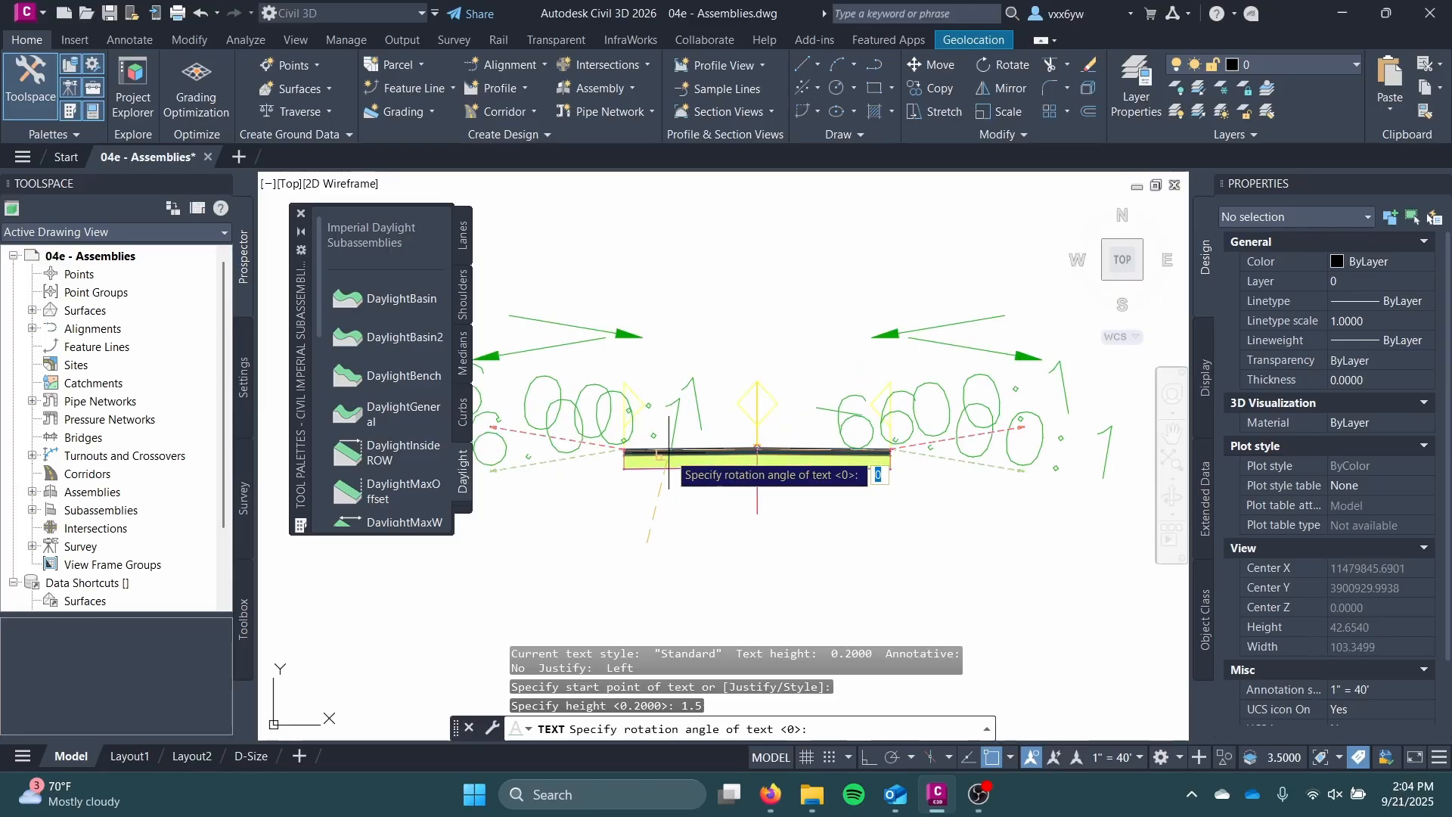
key(Return)
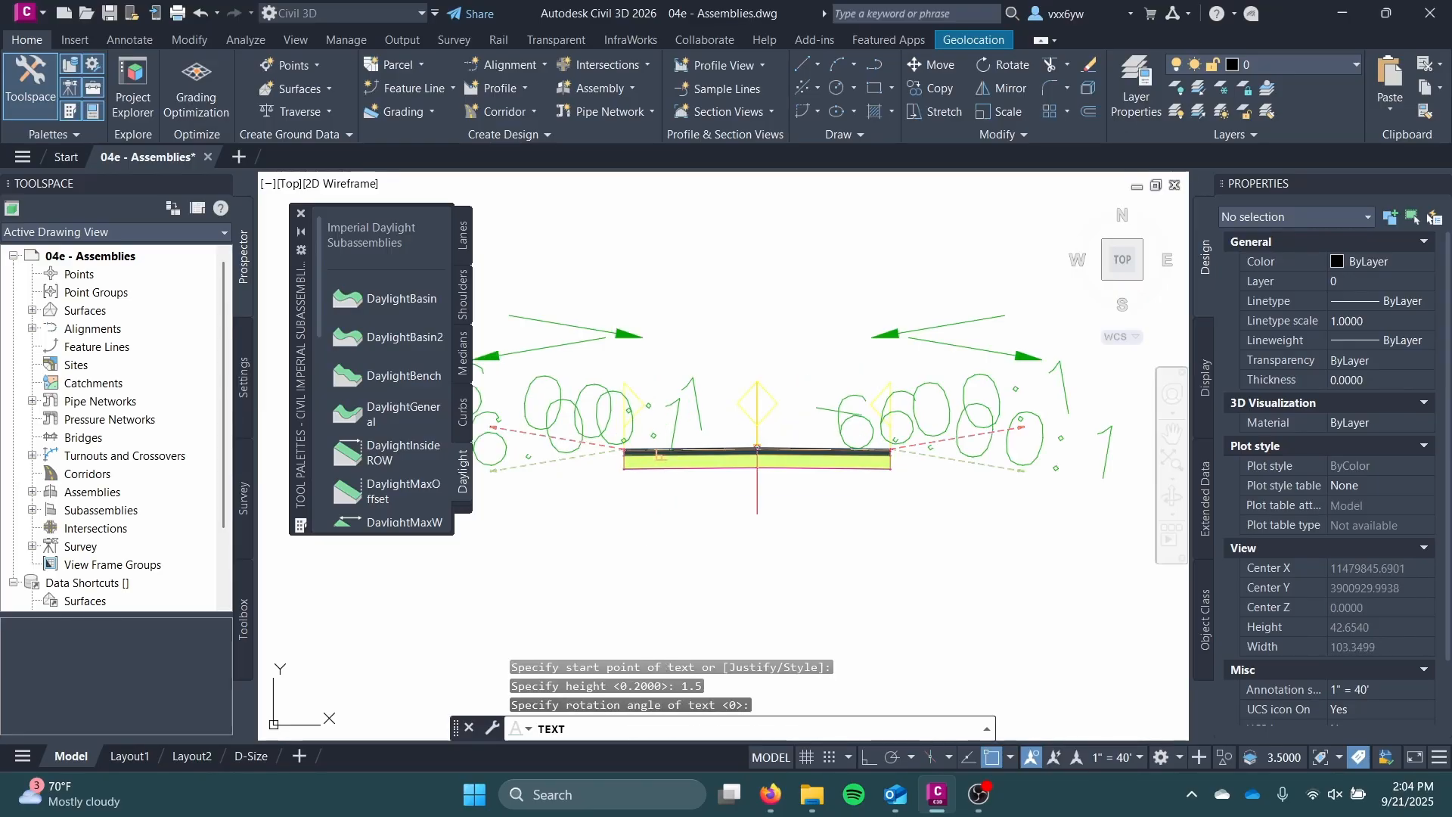
text(Treehouse D)
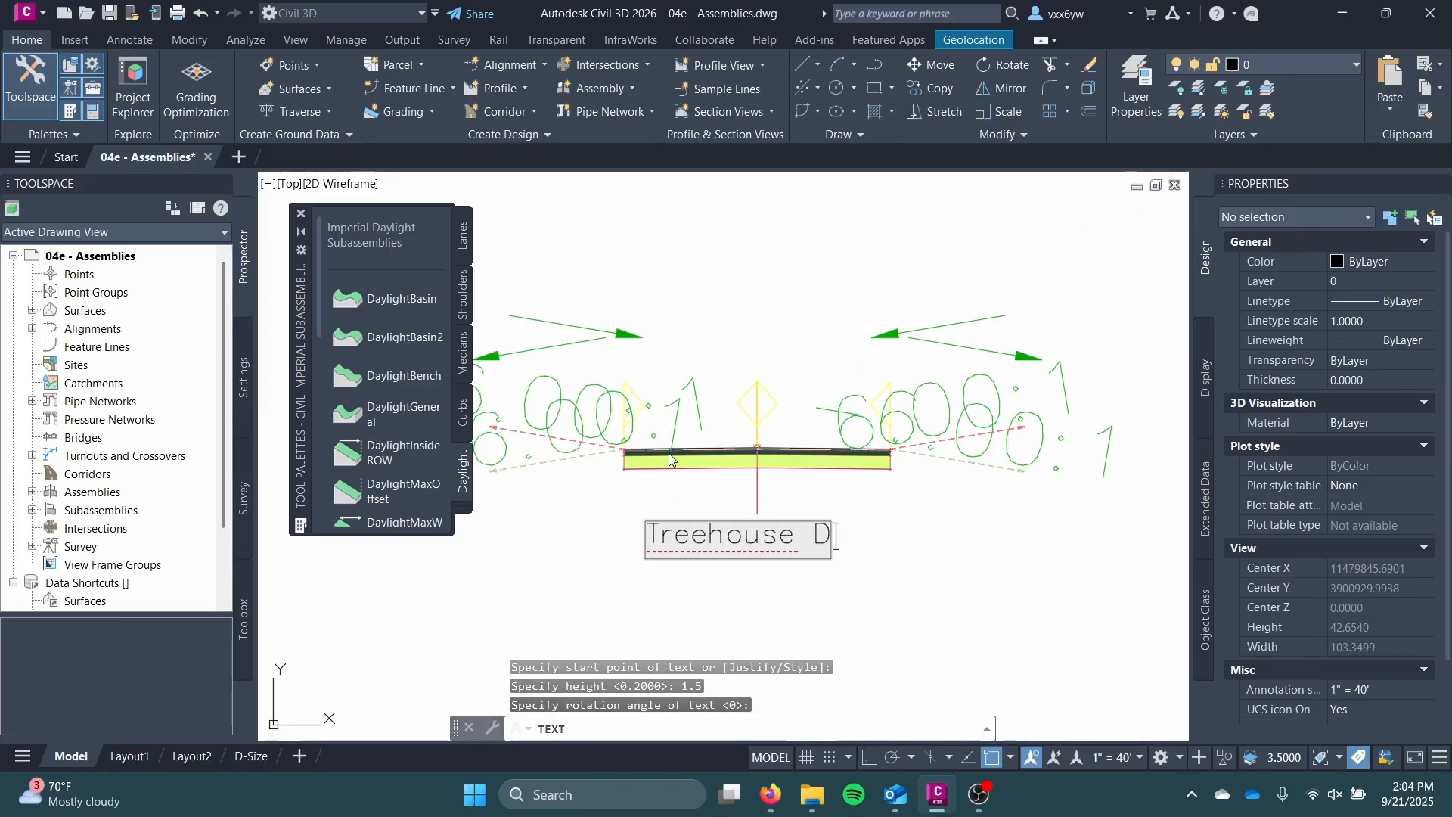
text(rive)
key(Return)
key(Return)
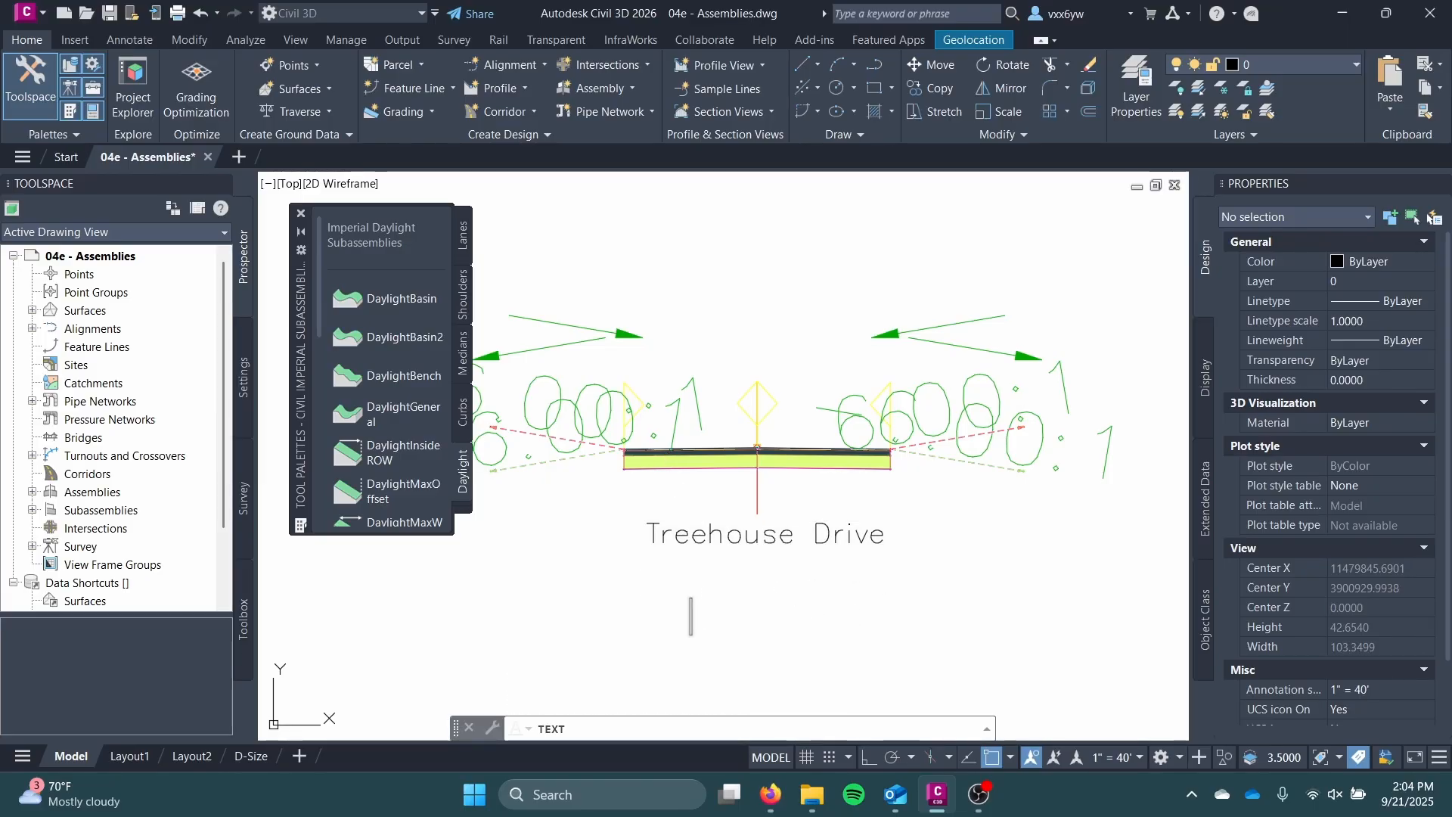
- Move the Treehouse Drive label slightly lower beneath the assembly
click(681, 537)
click(648, 543)
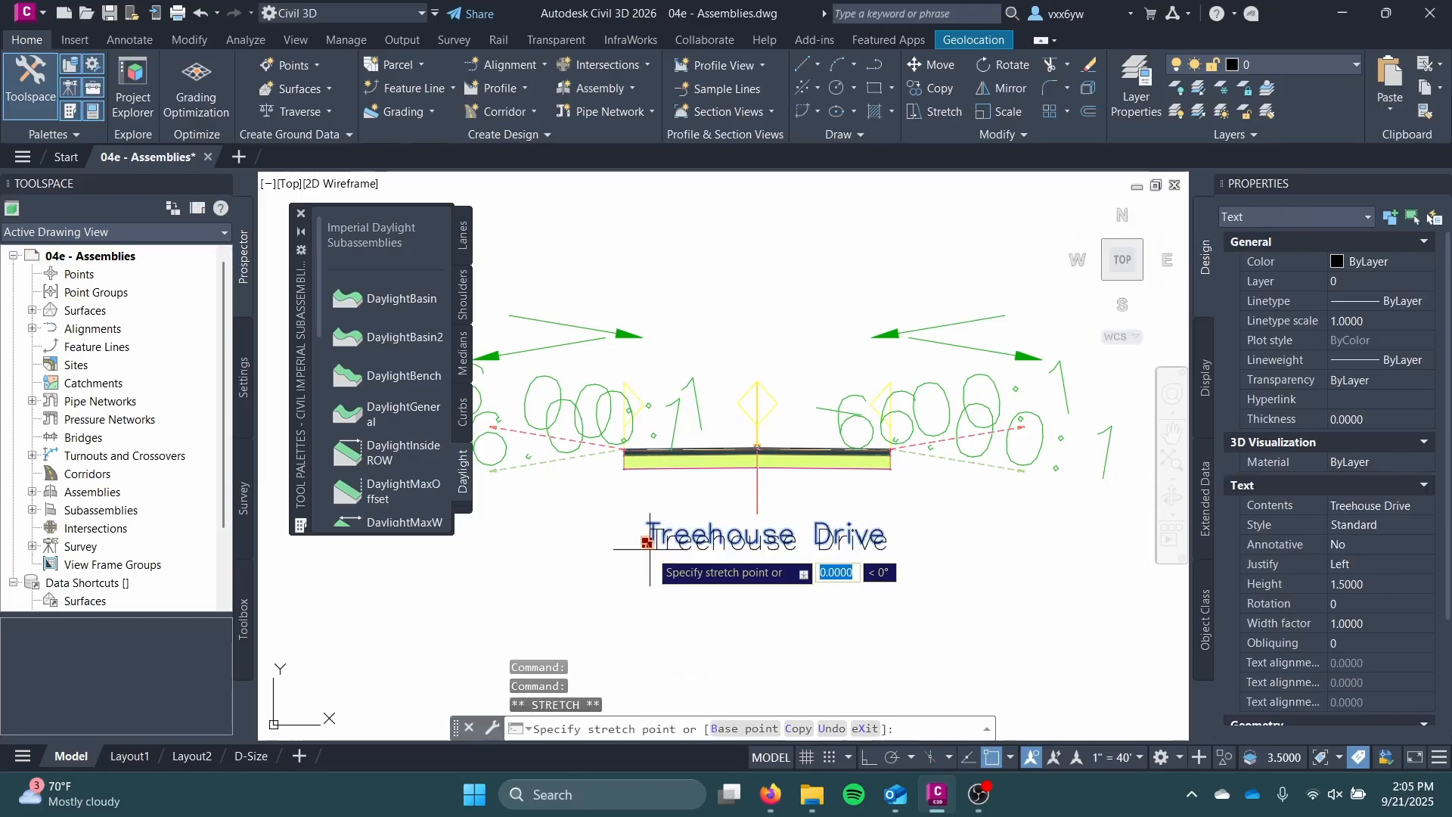
click(649, 561)
key(Escape)
- Select the assembly at its baseline marker and check the name in its properties
scroll(726, 439, up, 5)
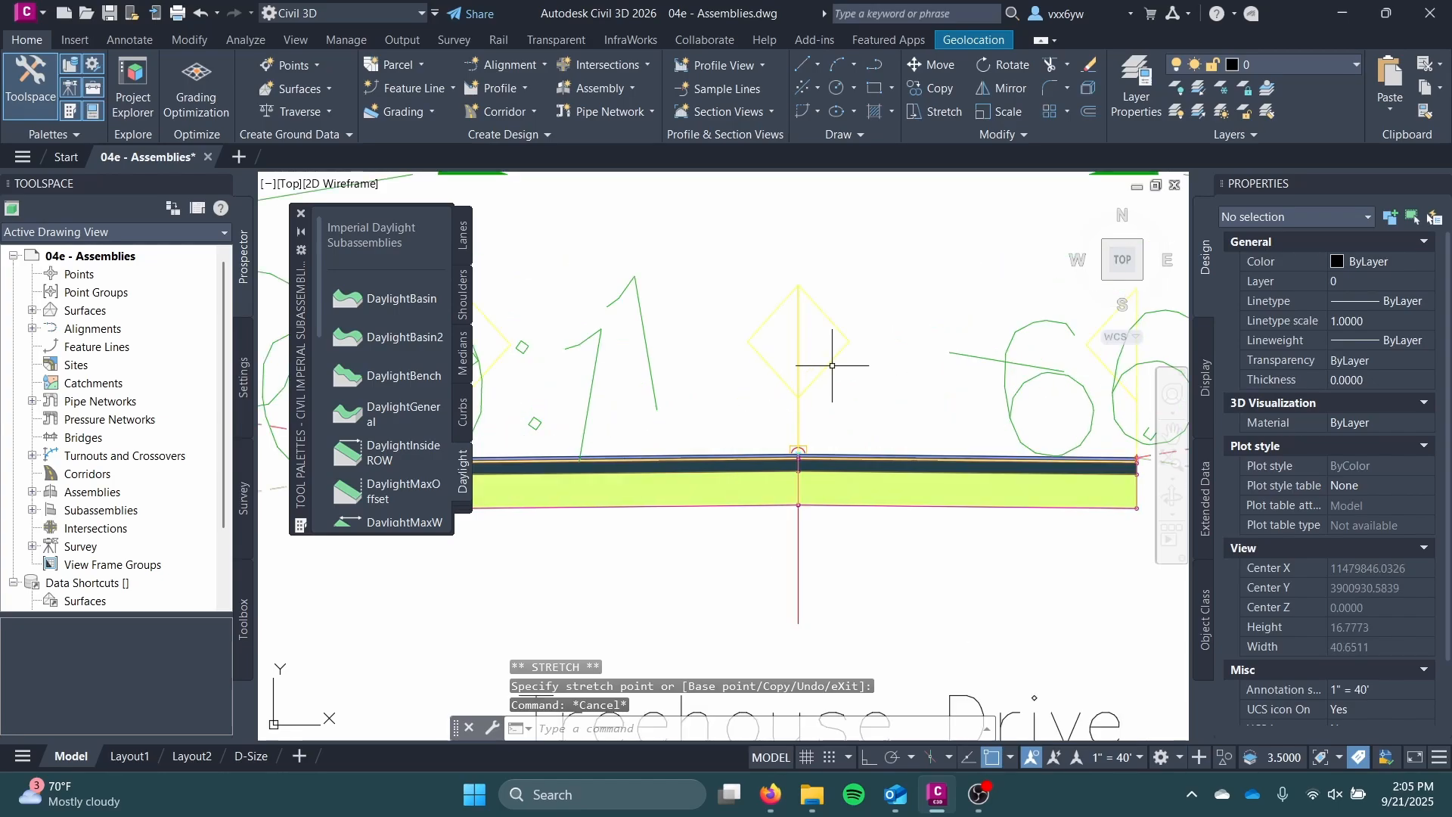
click(788, 446)
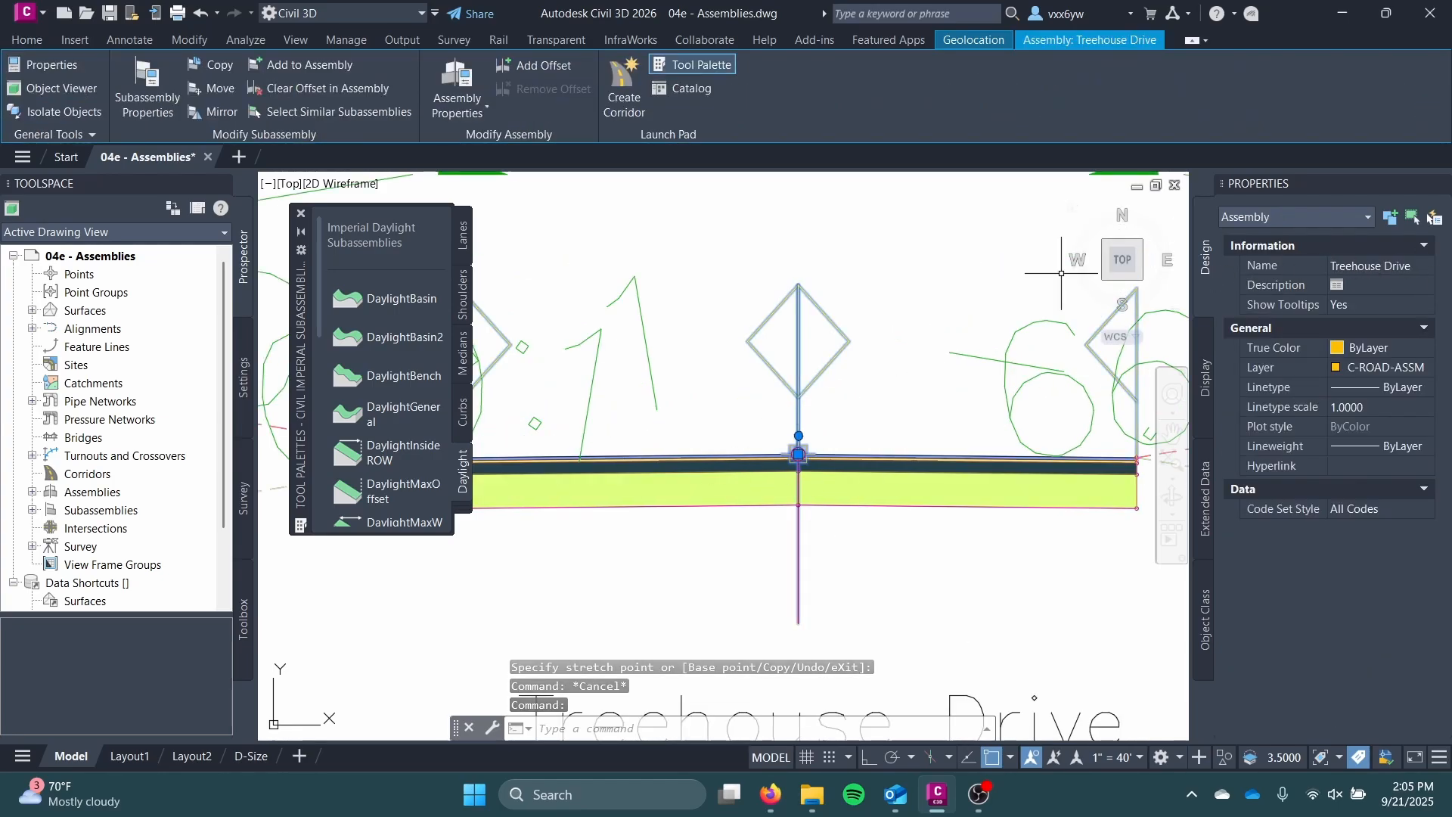
key(Escape)
scroll(749, 492, down, 5)
middle_drag(712, 453, 583, 489)
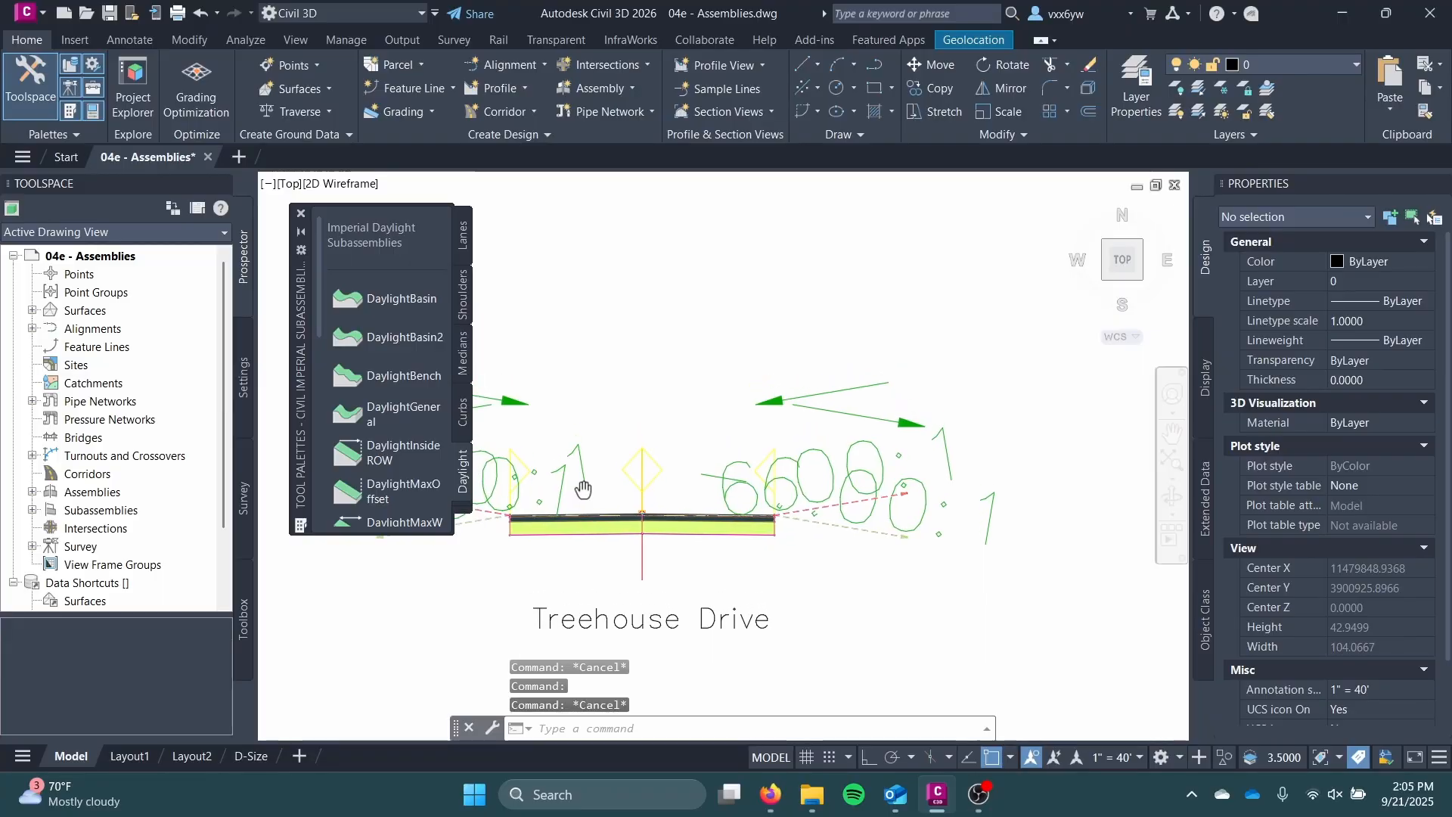
- Browse the Imperial Lanes subassemblies and switch to the Basic subassembly category
click(466, 238)
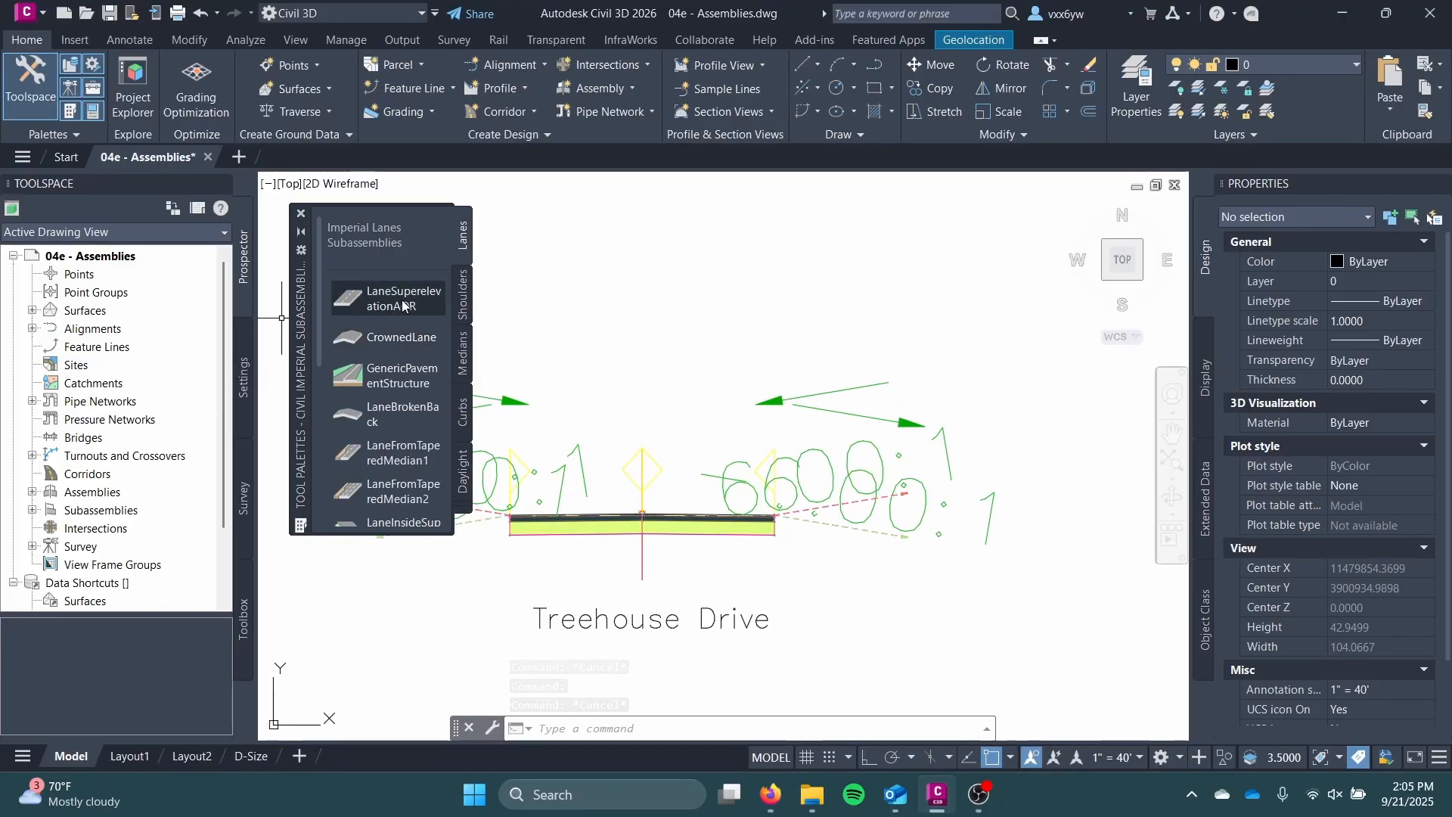
scroll(399, 436, down, 5)
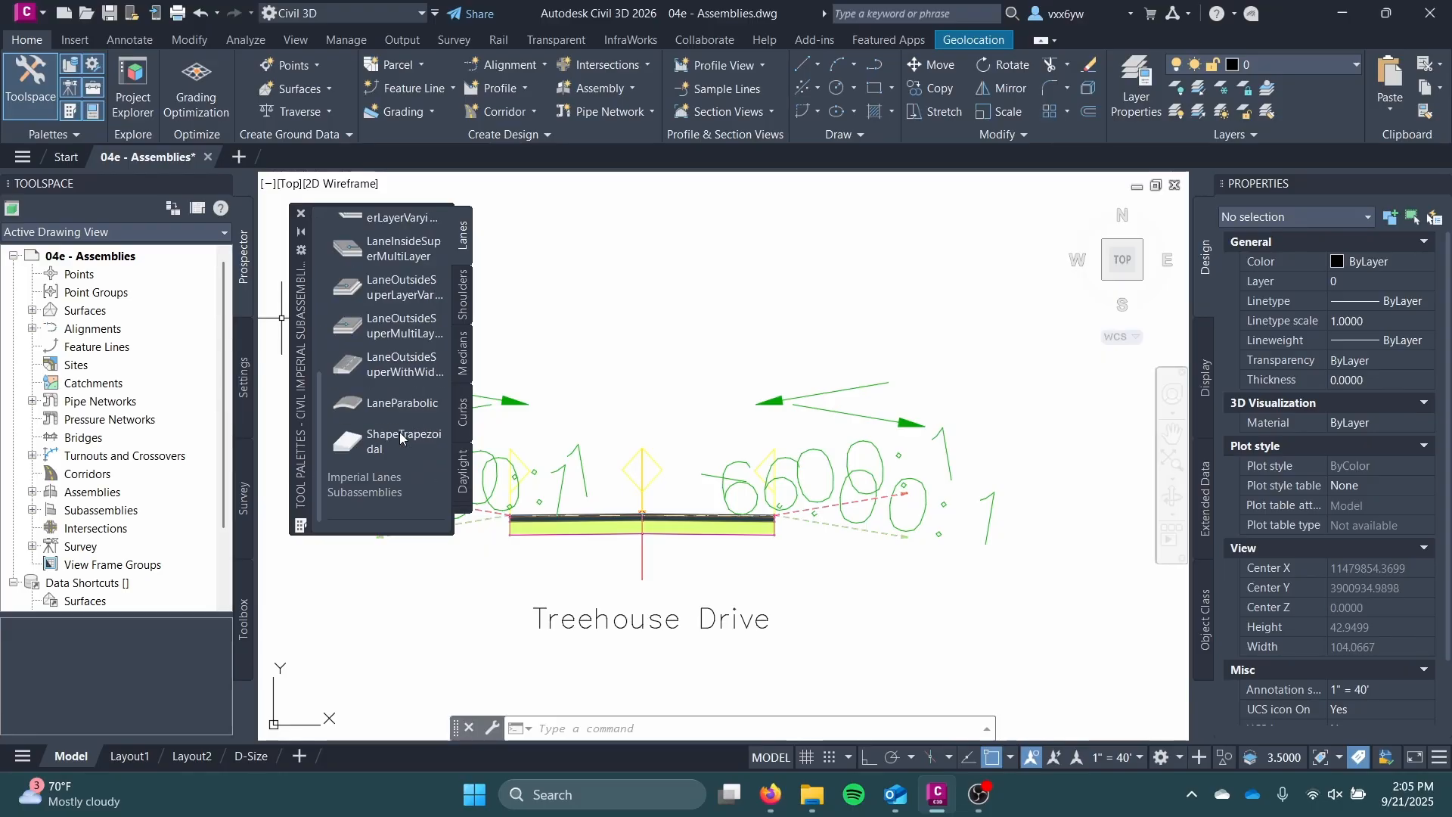
scroll(400, 436, up, 5)
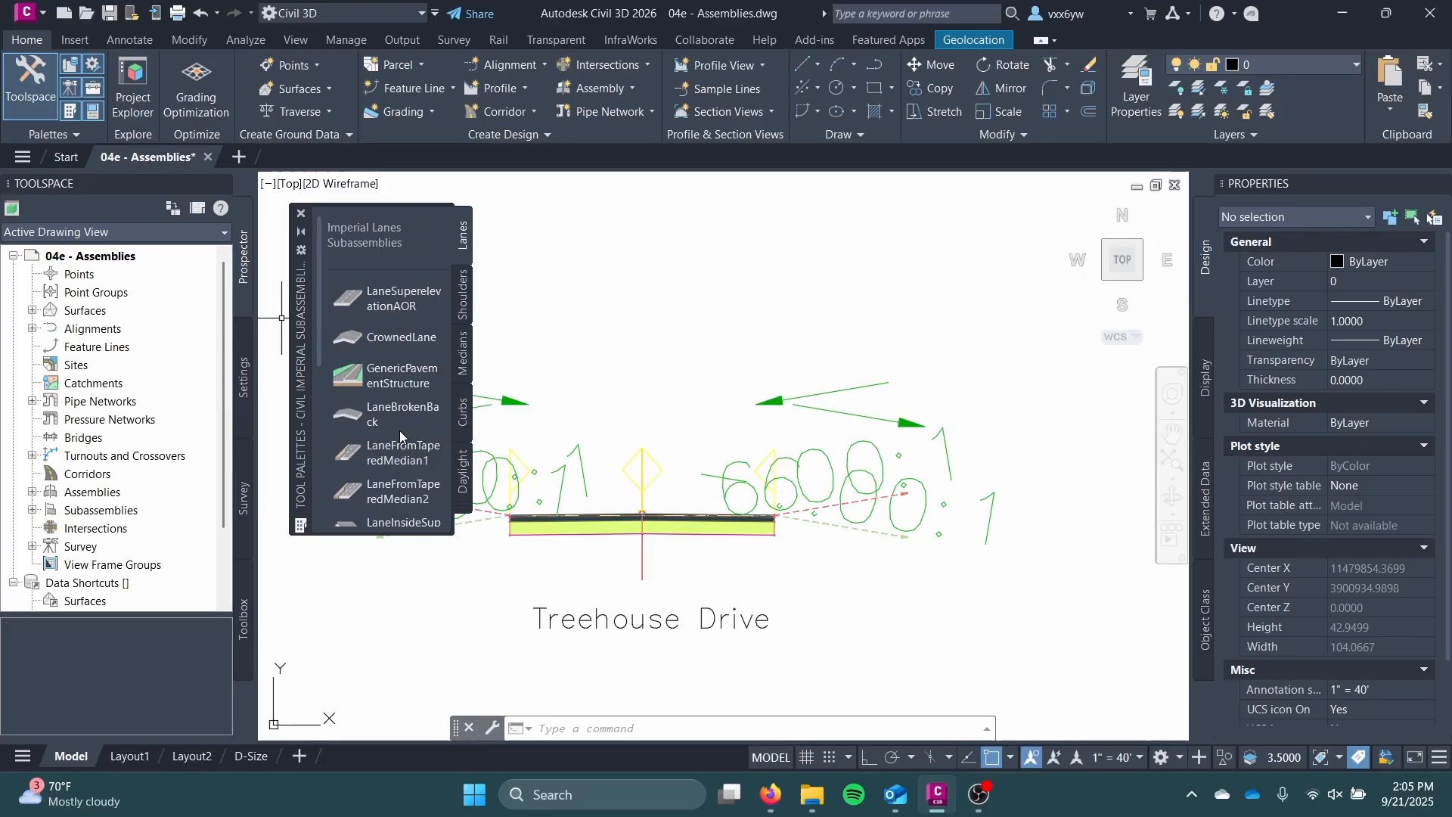
right_click(466, 512)
click(523, 232)
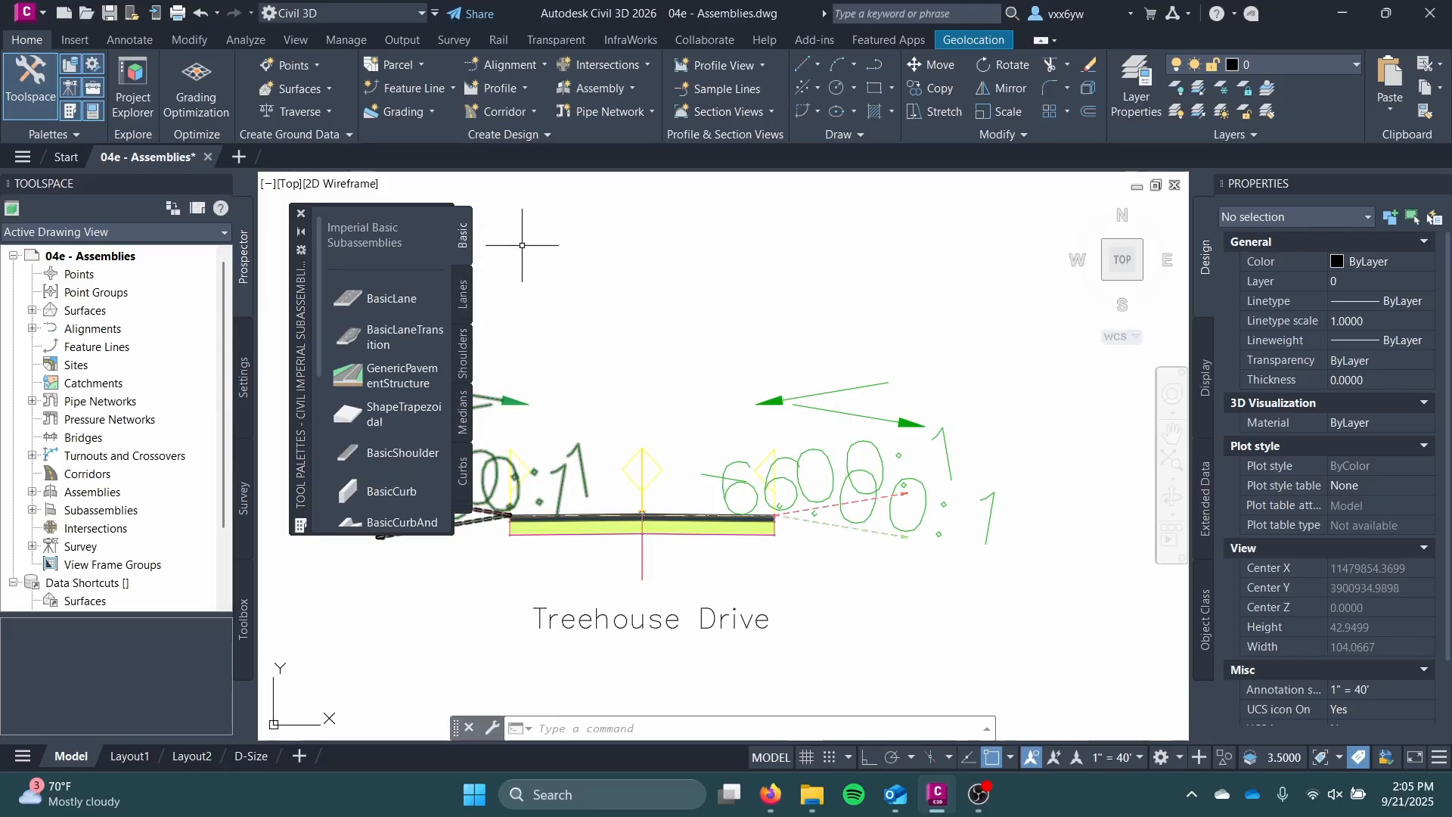
- Attach a right-side BasicLane subassembly to the bottom outer corner point of the right lane
click(391, 301)
click(778, 297)
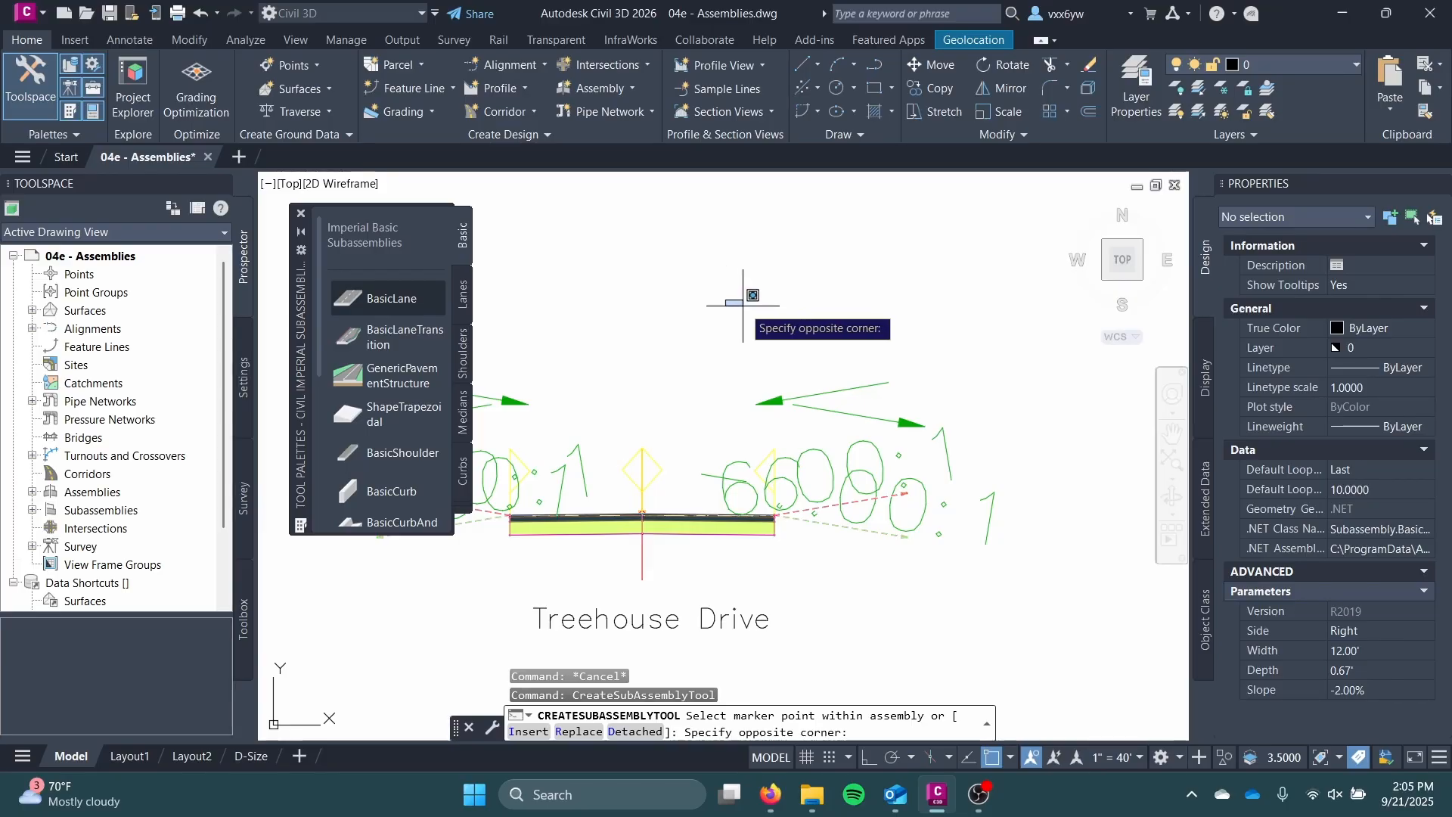
click(763, 569)
scroll(764, 569, up, 6)
middle_drag(764, 567, 631, 496)
scroll(632, 495, up, 2)
middle_drag(597, 434, 665, 457)
click(610, 419)
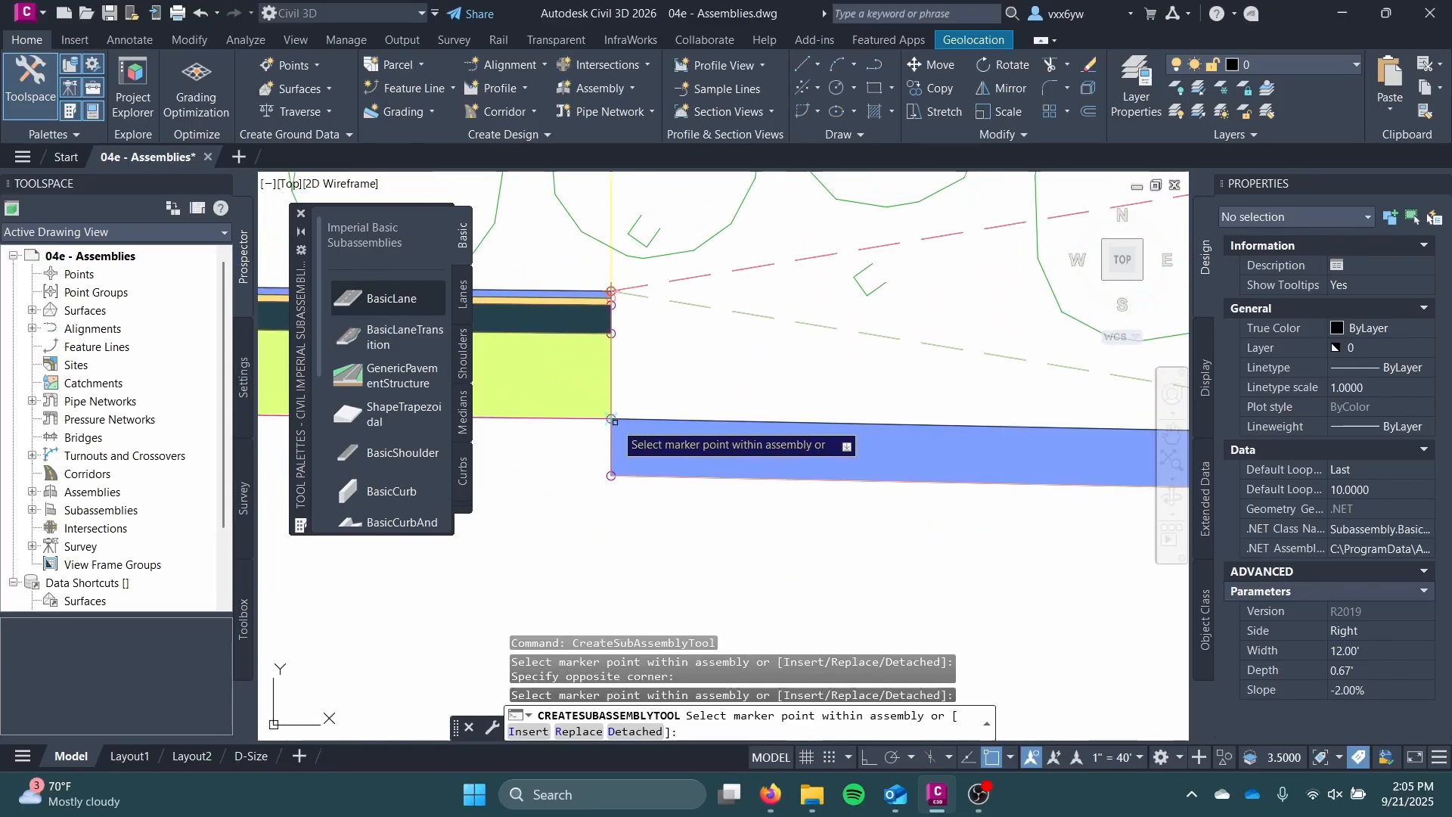
scroll(754, 498, down, 4)
middle_drag(754, 497, 691, 516)
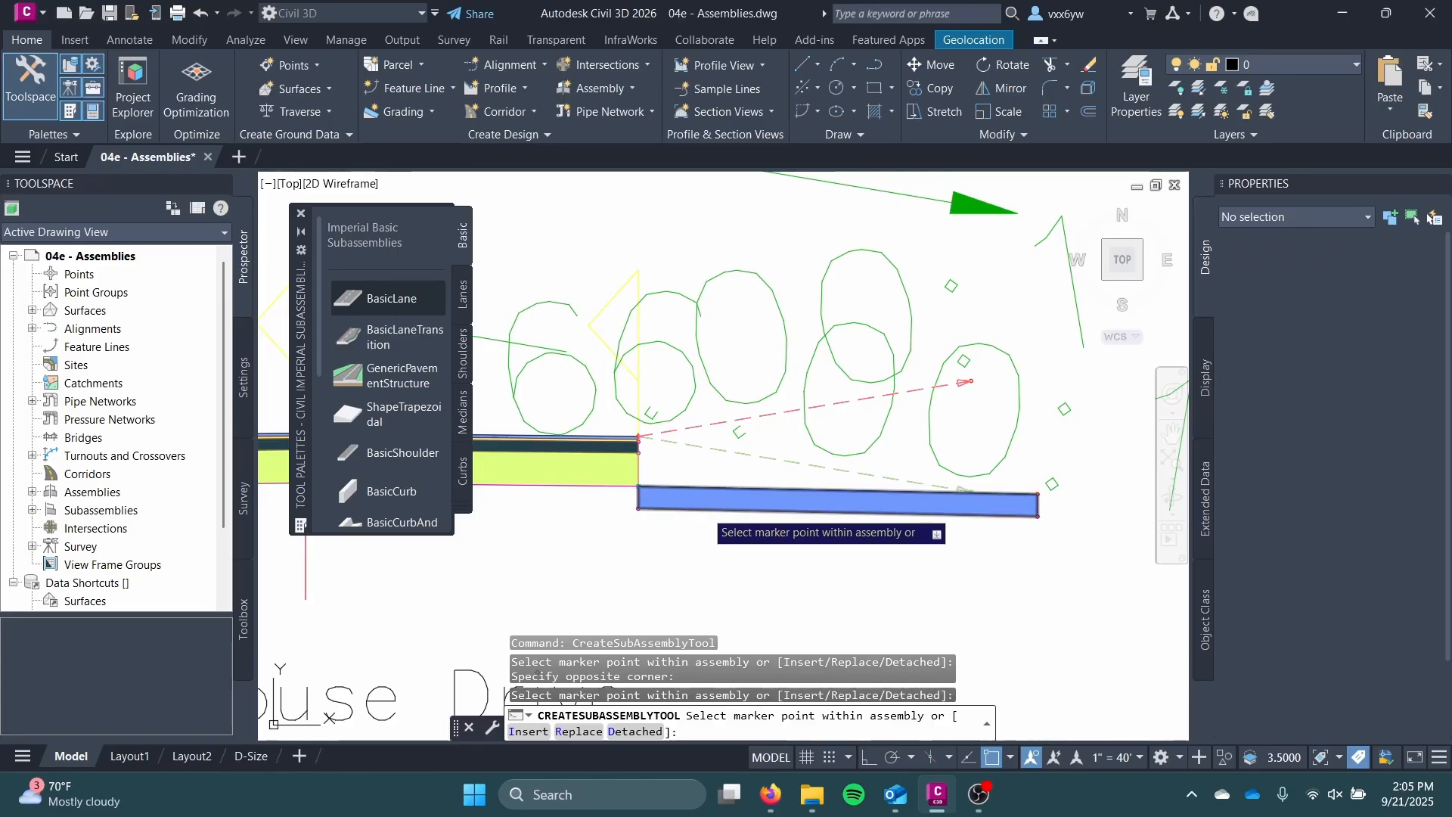
key(Escape)
- Set the width of the attached BasicLane subassembly to 10 feet
click(726, 497)
click(808, 497)
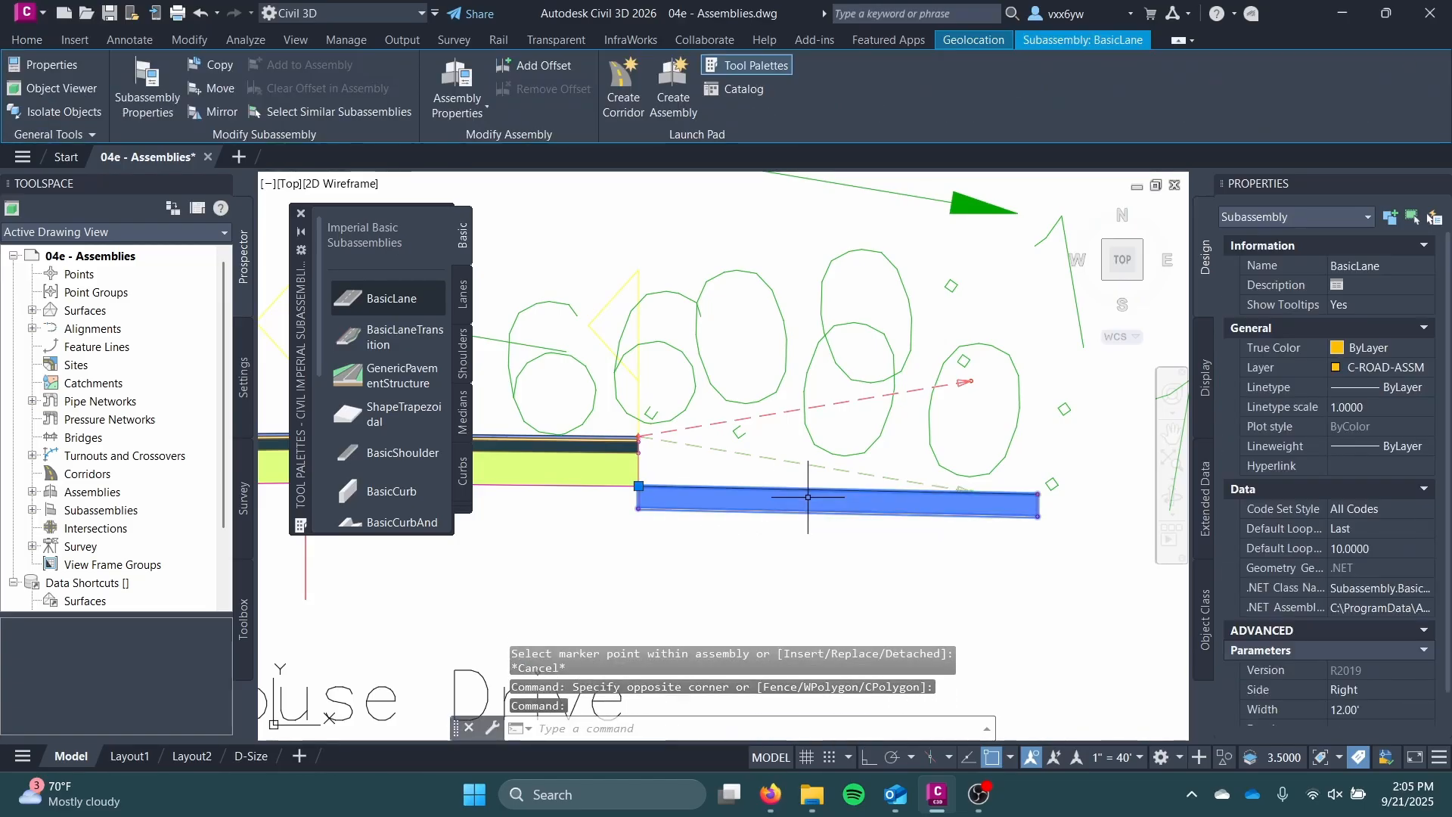
scroll(1429, 534, down, 1)
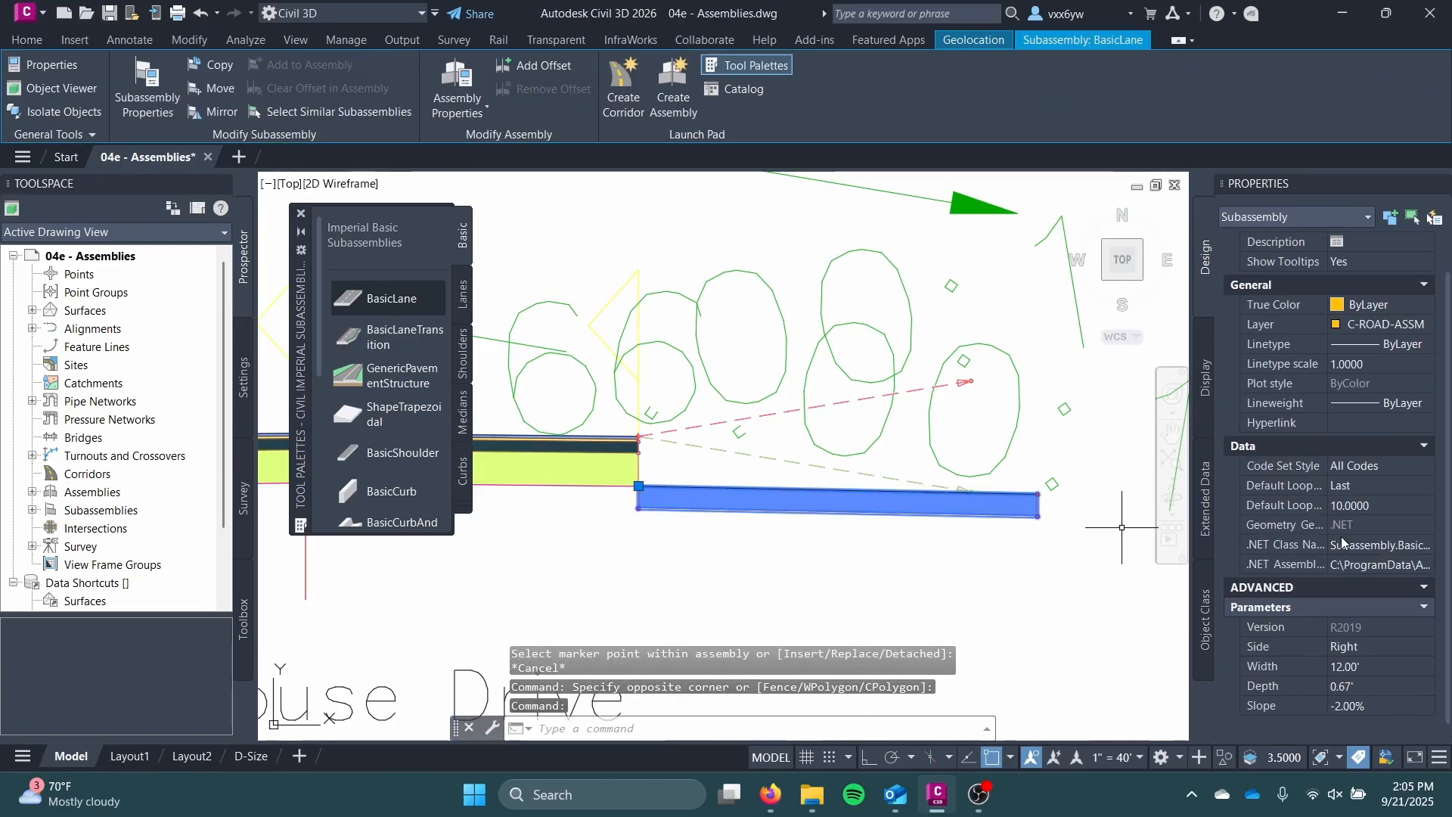
click(1356, 669)
text(10)
key(Tab)
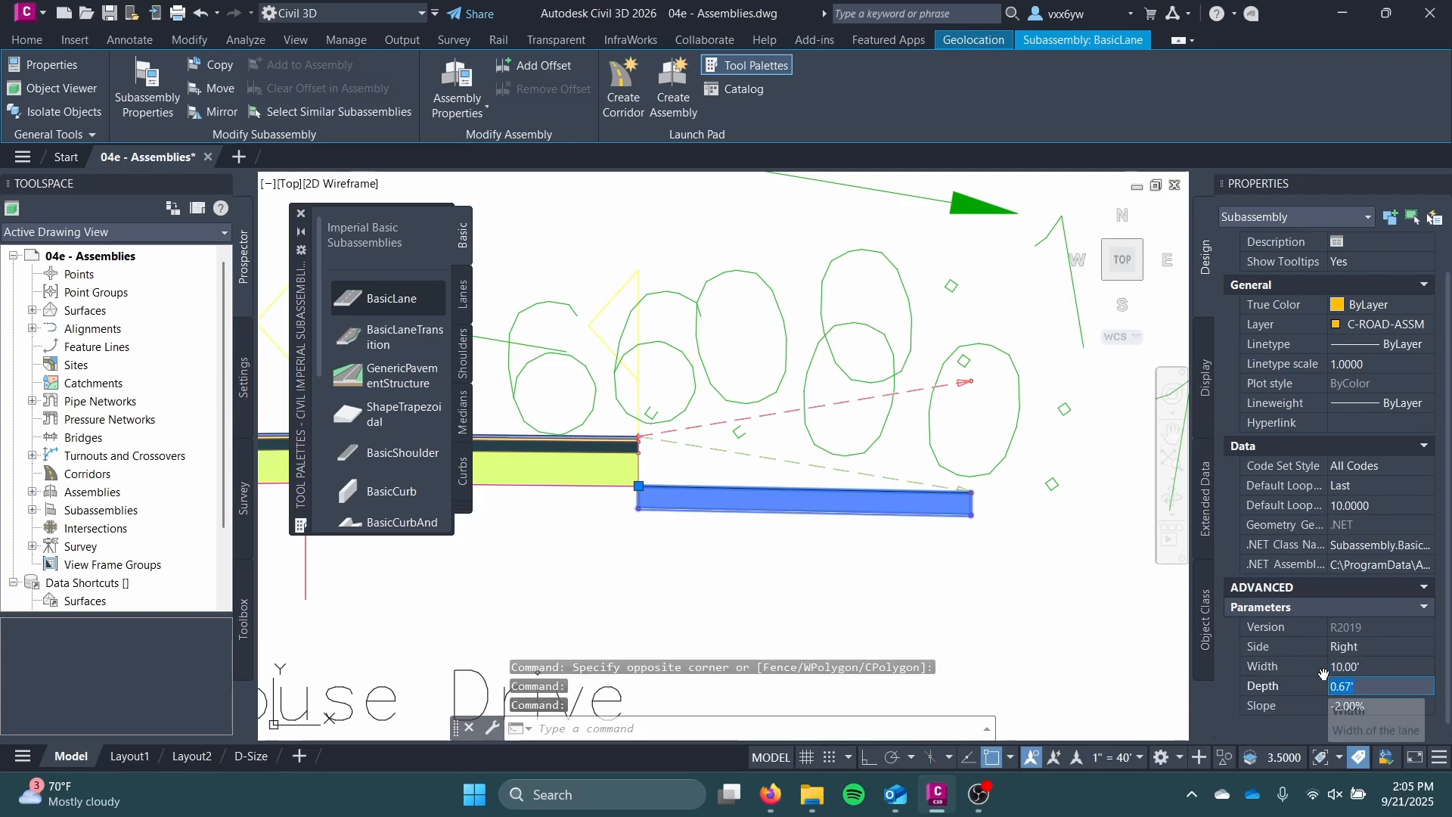
key(Escape)
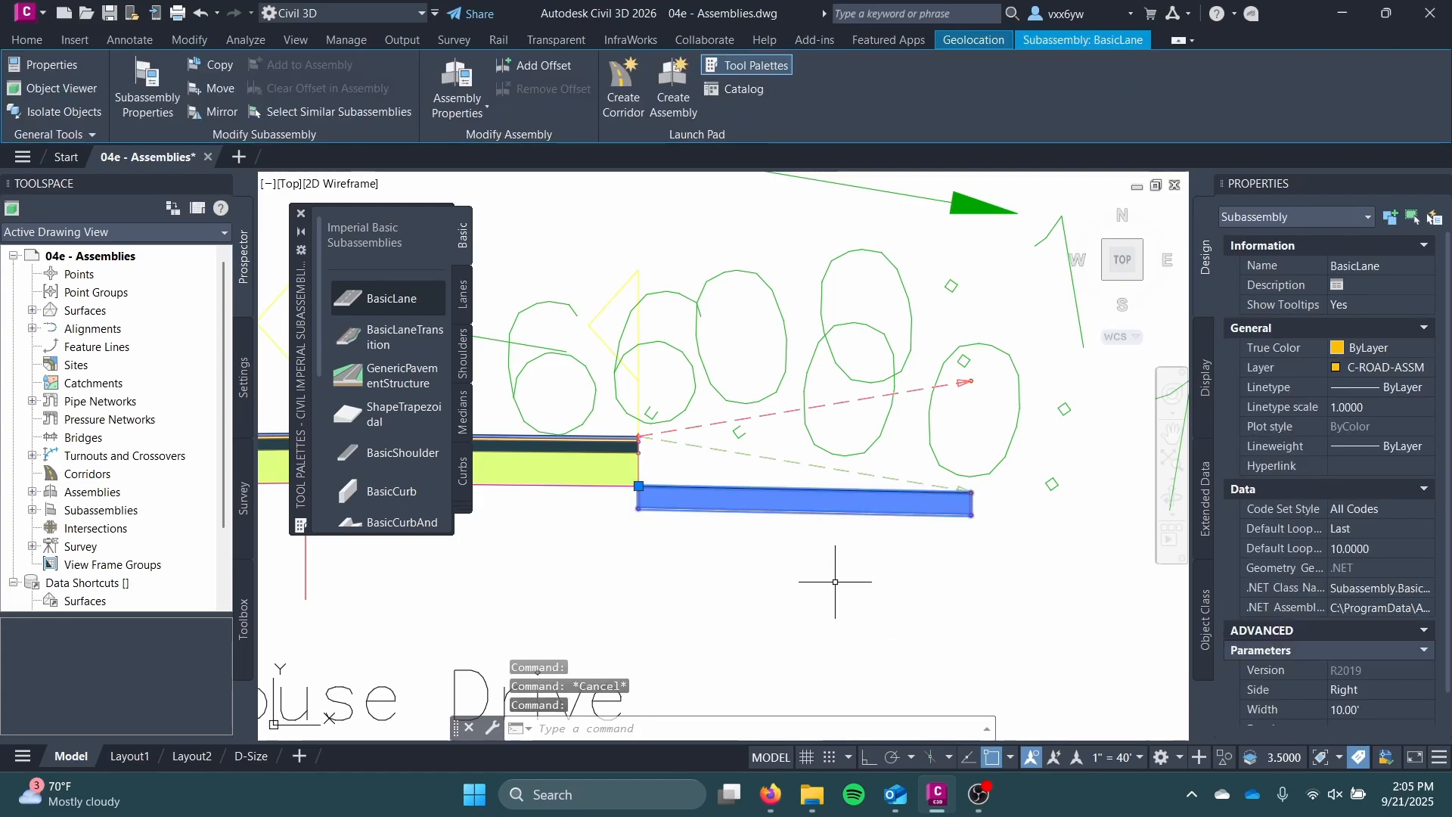
- Delete the BasicLane subassembly from the Treehouse Drive assembly
scroll(762, 580, down, 2)
middle_drag(752, 587, 867, 558)
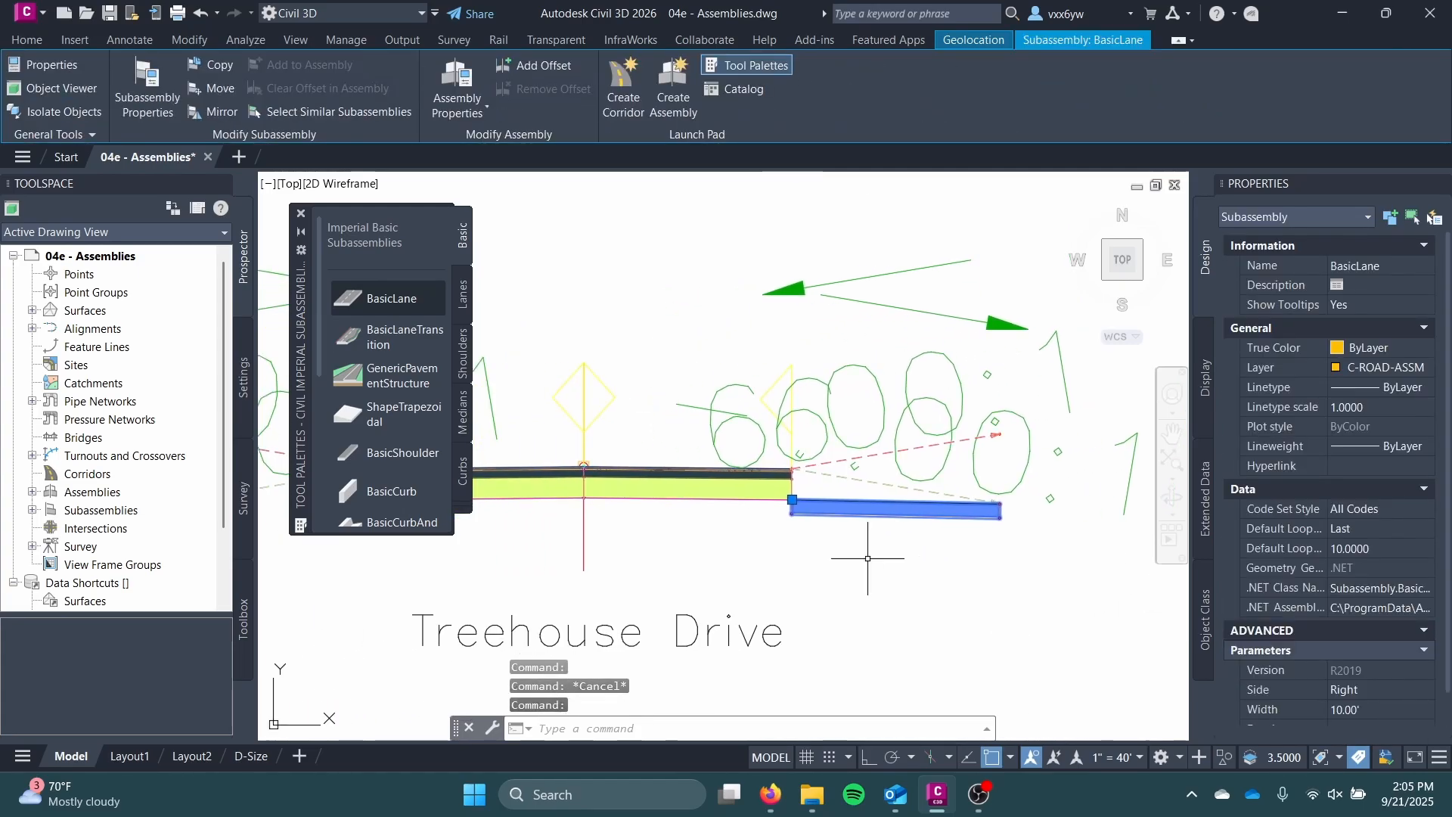
key(Delete)
scroll(873, 581, down, 3)
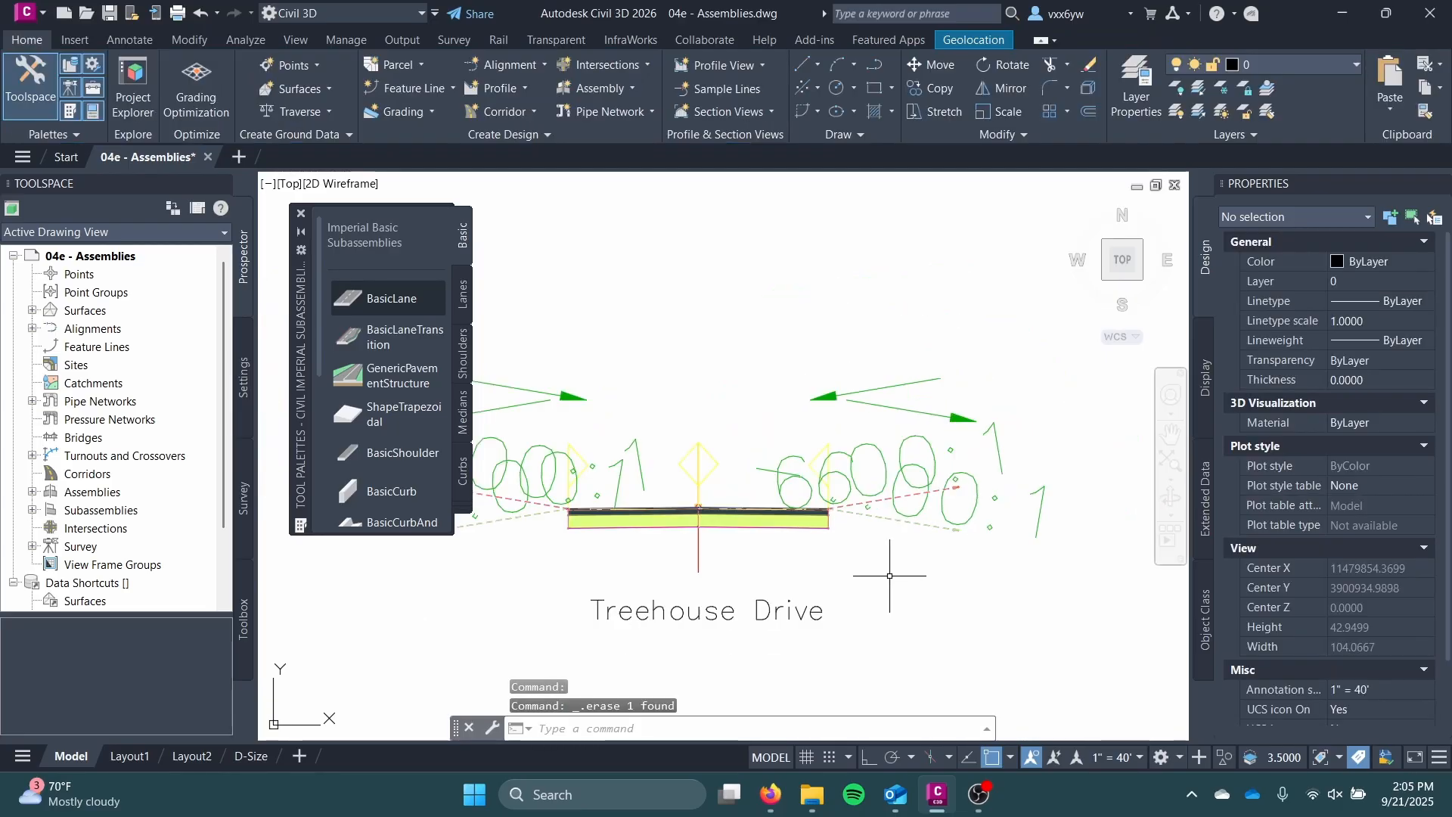
- Examine the existing road along the Alderman Road S-N alignment on the aerial image, including its intersection with McCormick Road
scroll(765, 543, down, 3)
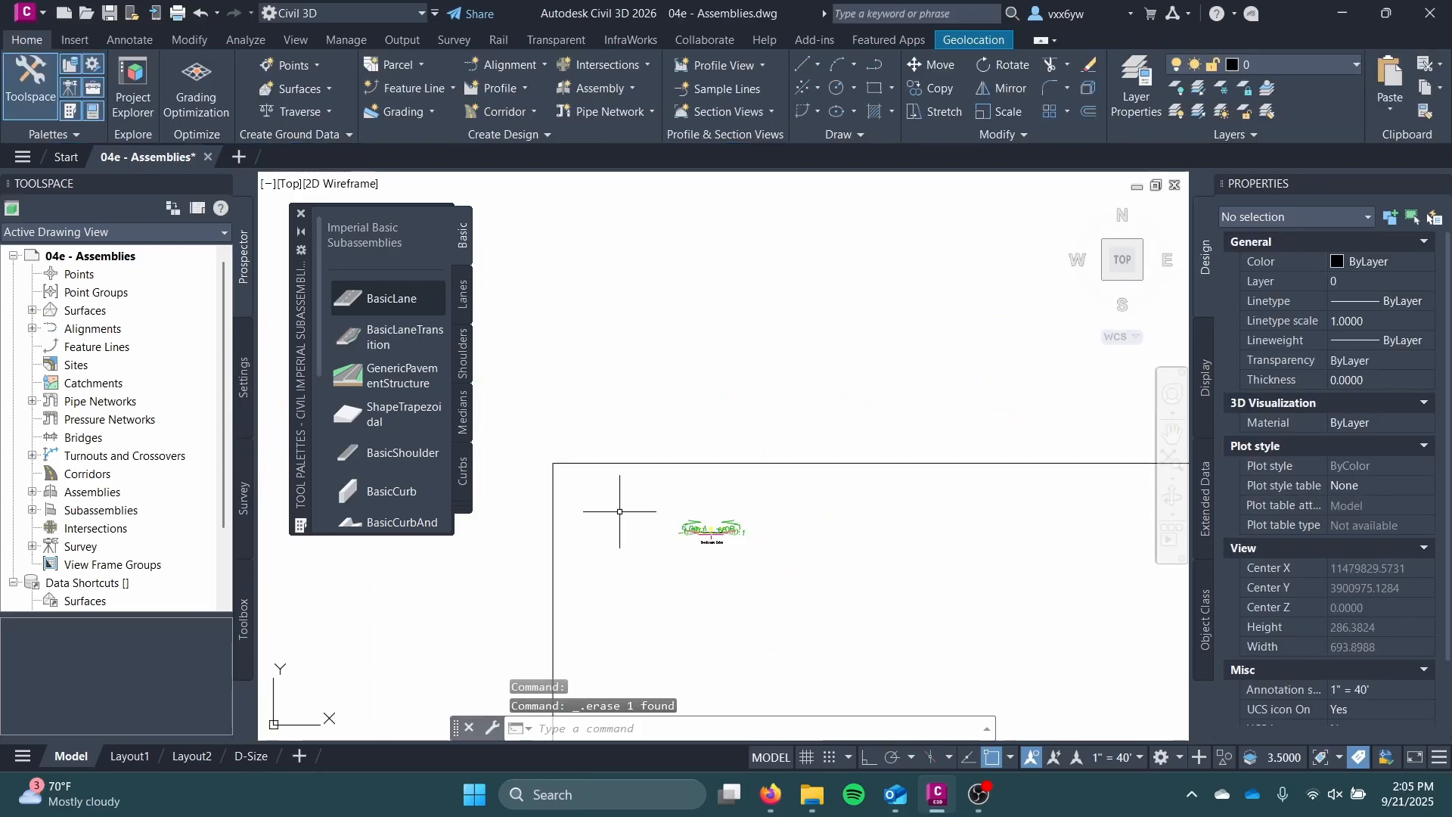
middle_drag(605, 516, 960, 345)
scroll(952, 352, down, 1)
scroll(717, 448, down, 1)
middle_drag(712, 450, 1039, 311)
middle_drag(642, 478, 747, 277)
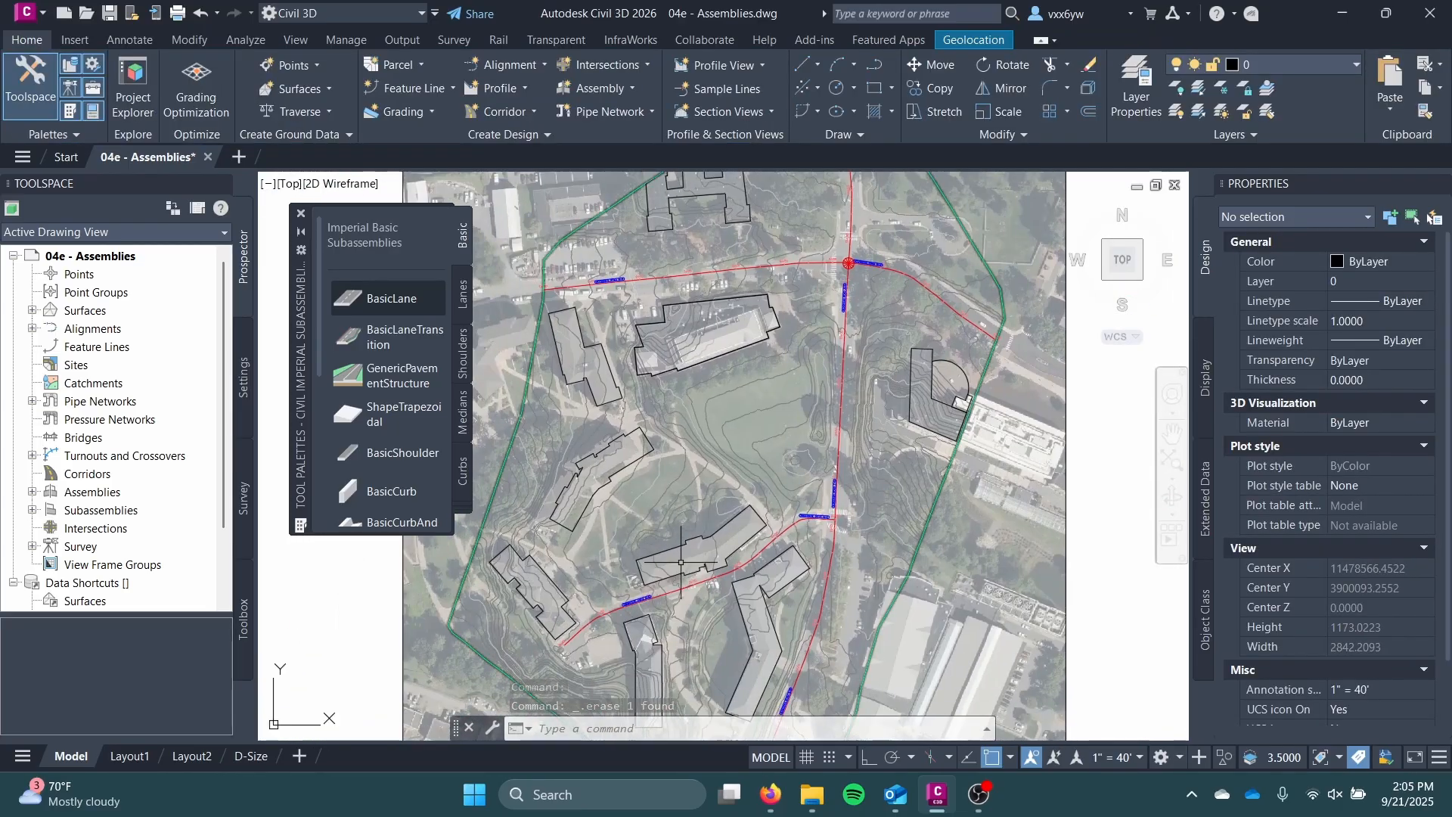
scroll(707, 539, up, 3)
scroll(690, 631, down, 1)
middle_drag(725, 598, 756, 484)
scroll(798, 519, down, 1)
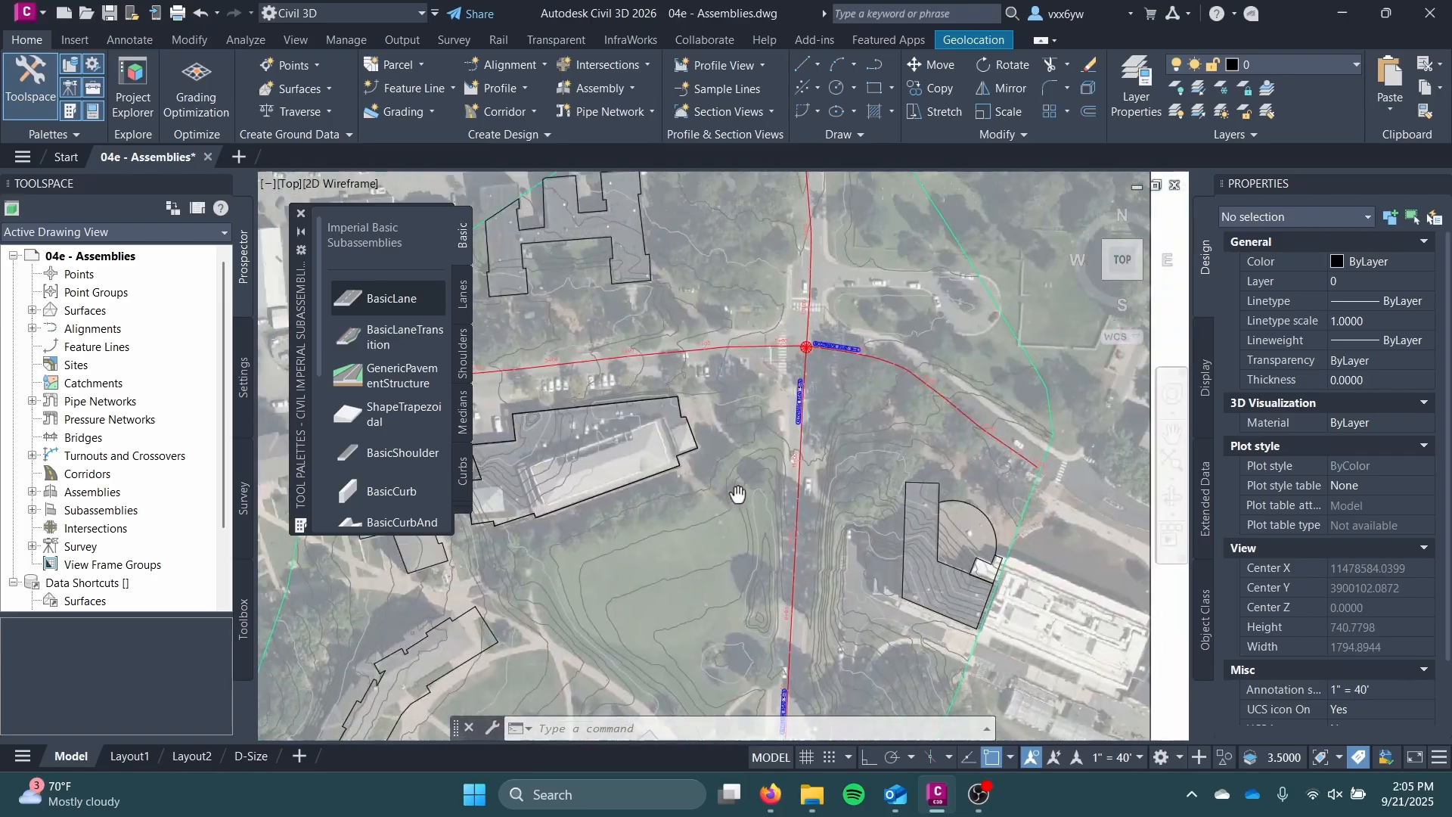
scroll(788, 394, up, 4)
middle_drag(744, 378, 653, 401)
middle_drag(821, 605, 840, 250)
scroll(840, 248, up, 2)
middle_drag(824, 579, 847, 220)
middle_drag(810, 376, 810, 207)
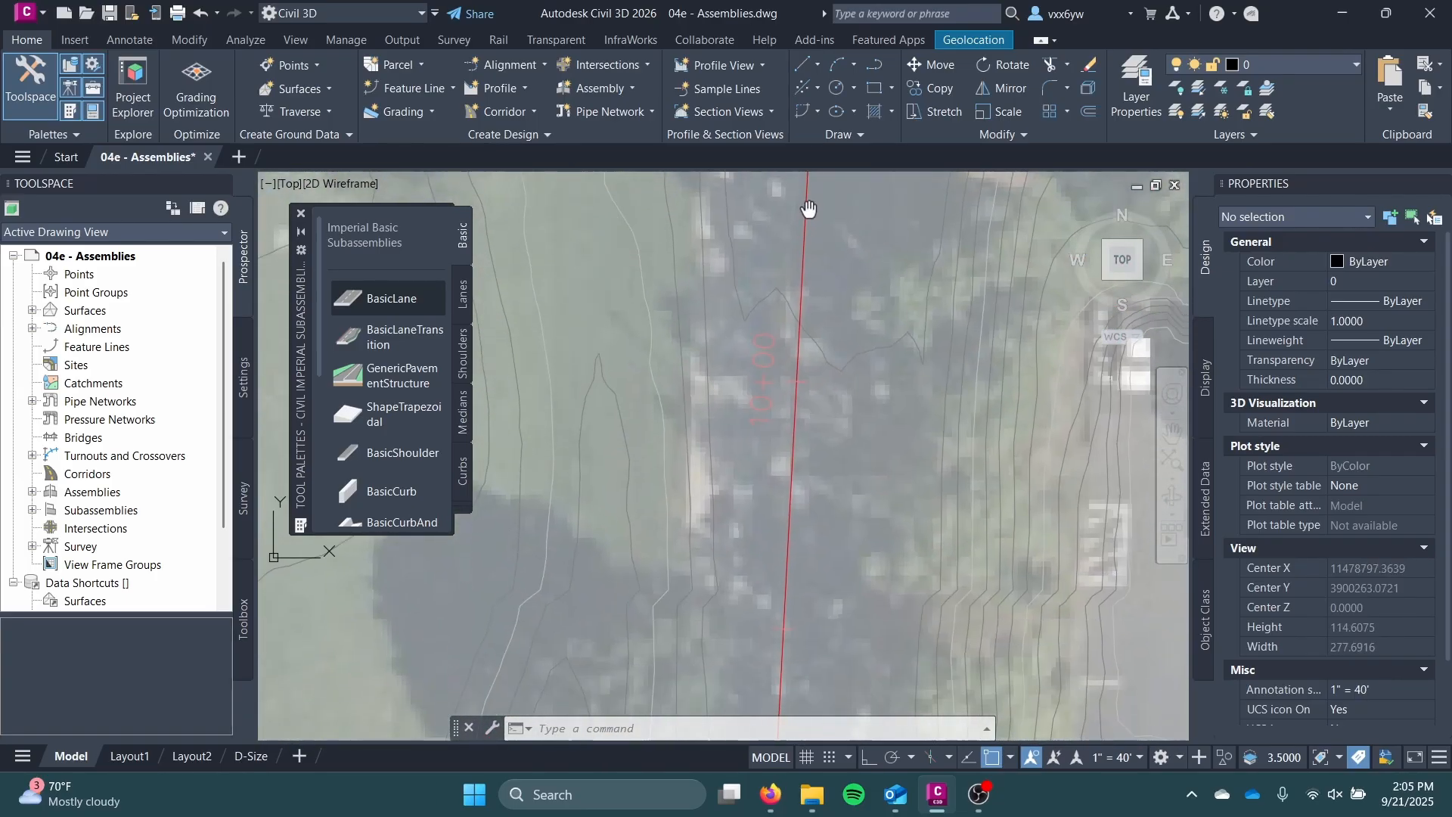
middle_drag(770, 563, 791, 345)
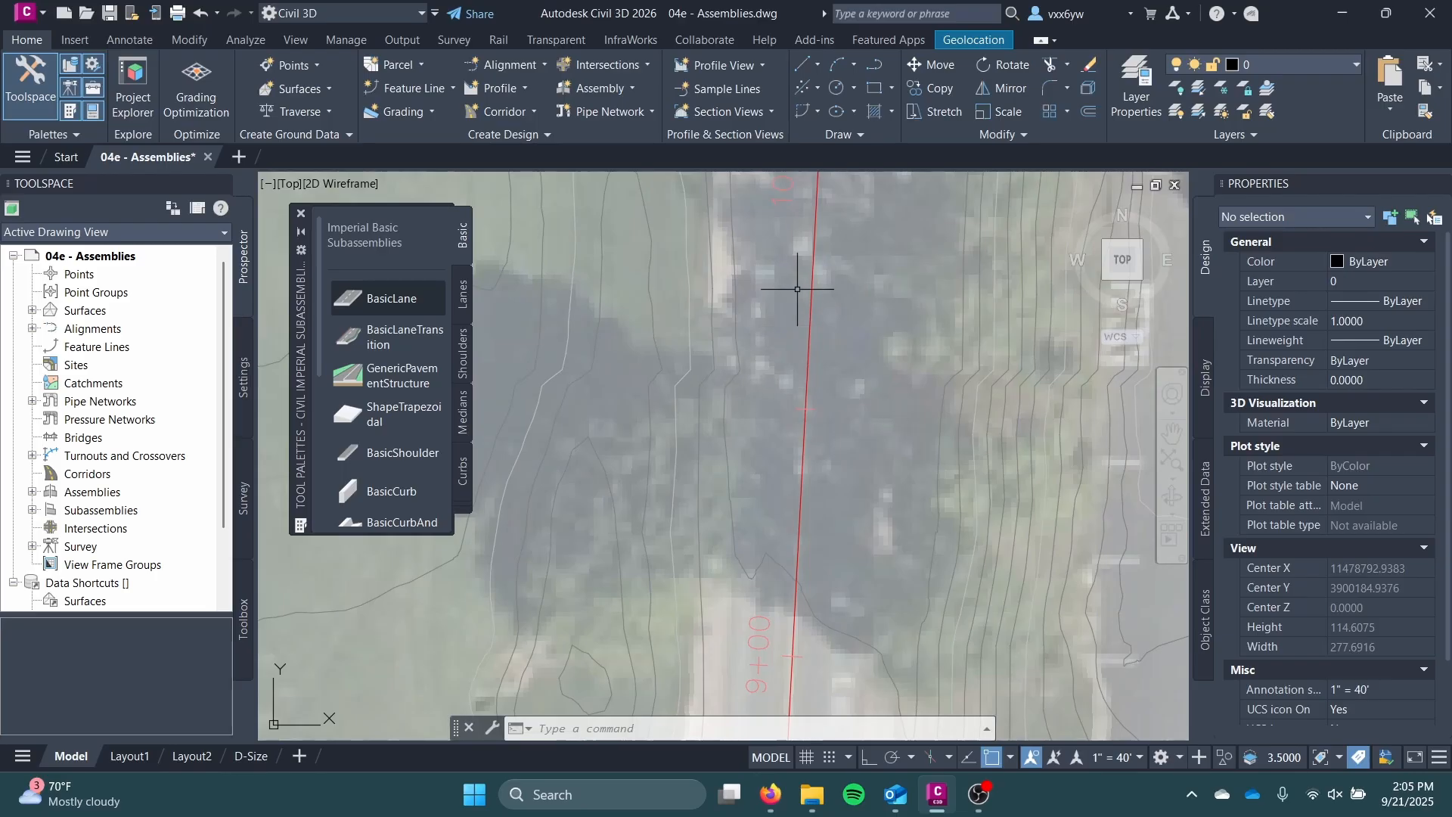
middle_drag(811, 203, 796, 679)
middle_drag(816, 397, 776, 670)
middle_drag(915, 347, 893, 725)
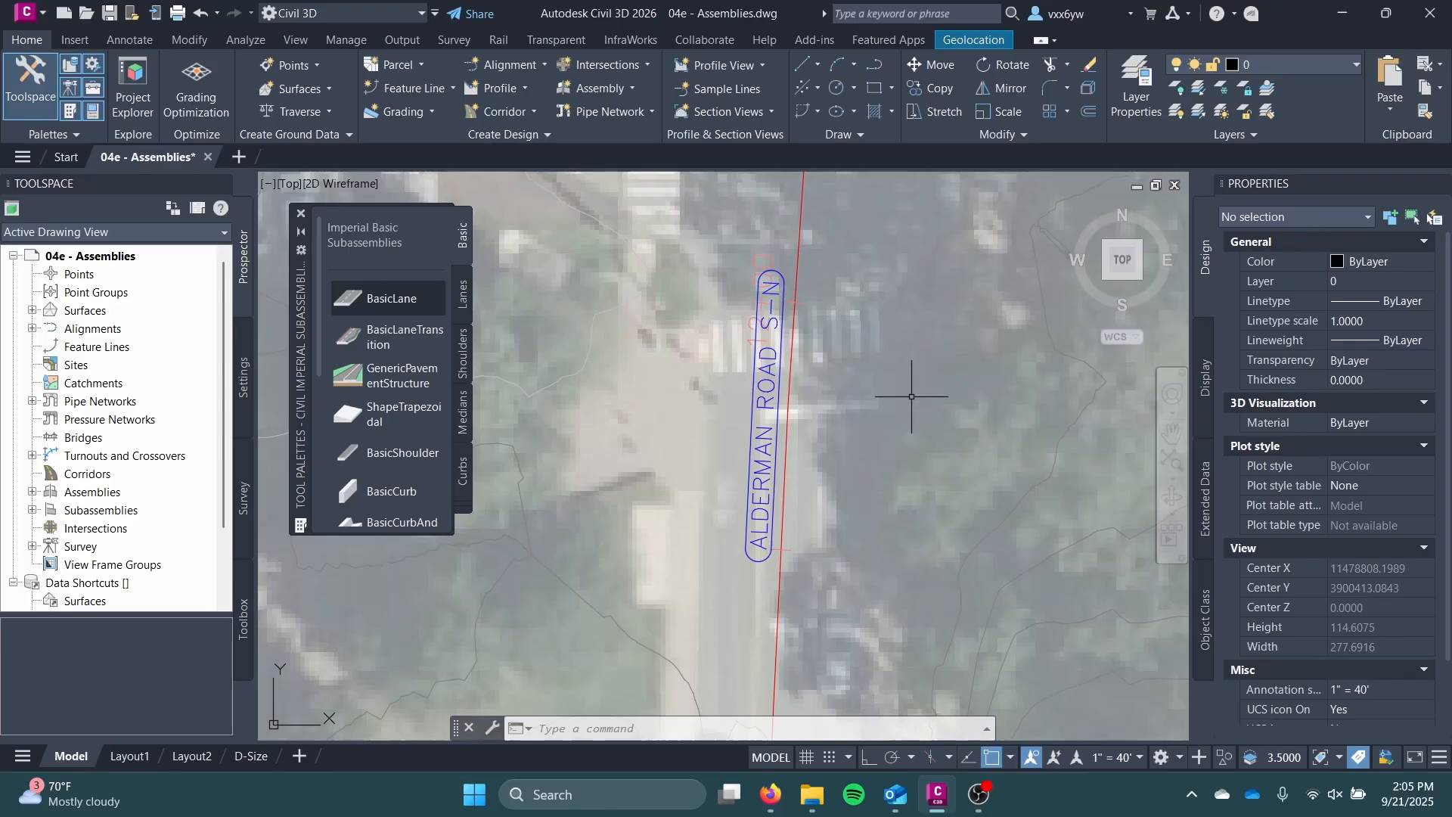
scroll(823, 400, down, 4)
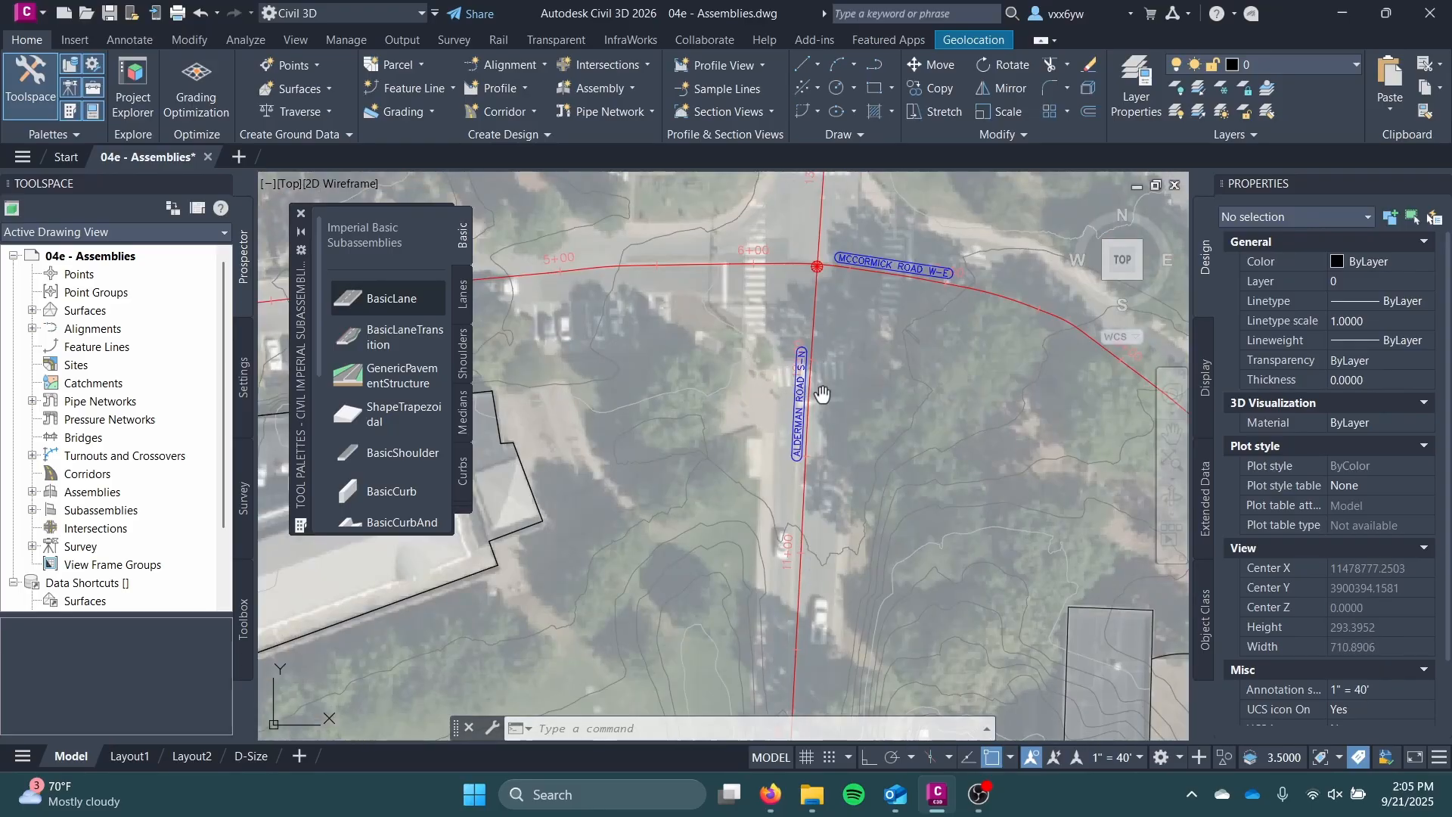
middle_drag(822, 391, 764, 630)
middle_drag(775, 573, 828, 425)
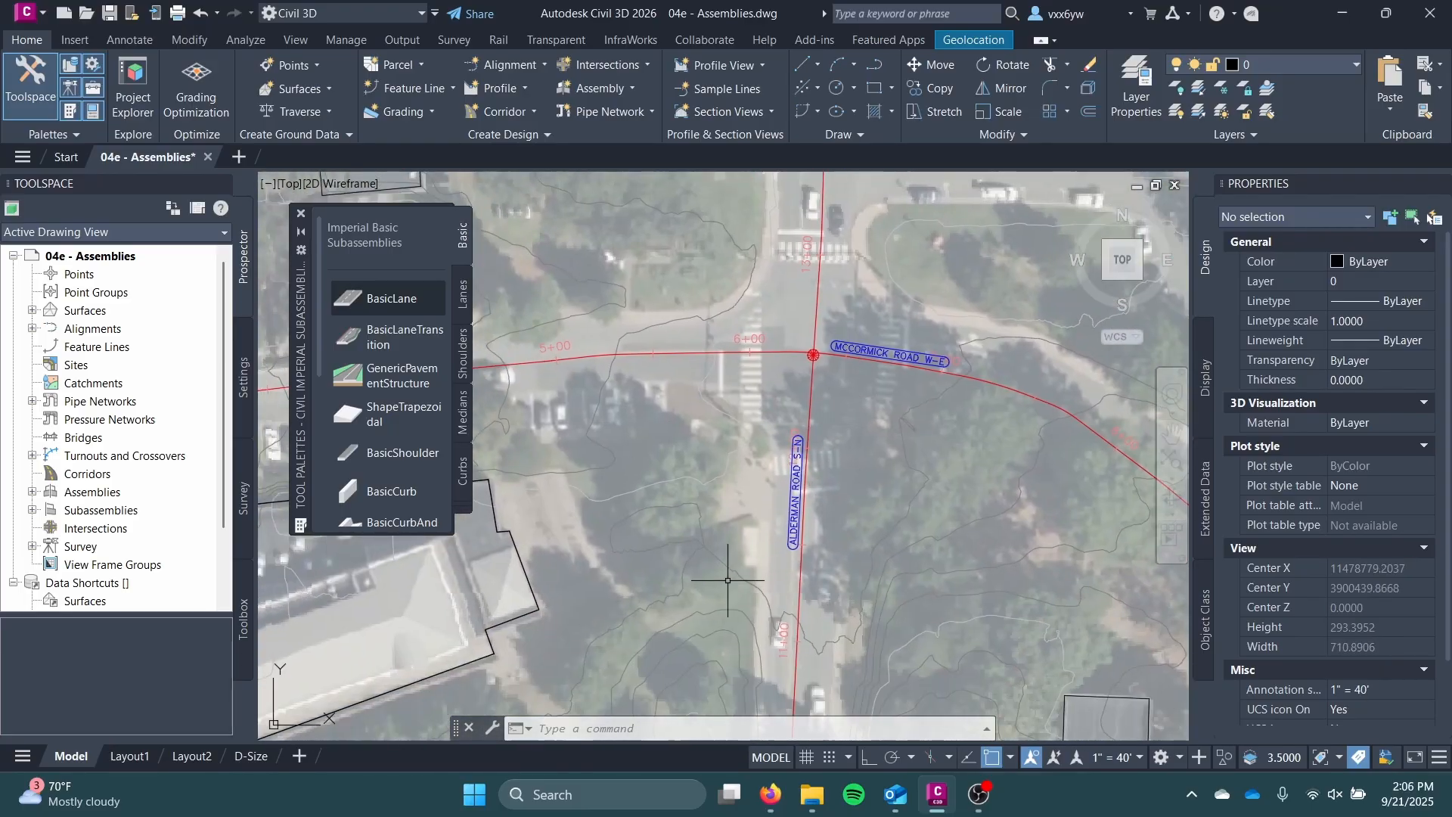
- Return to the Treehouse Drive assembly and check the right lane subassembly's name in its properties
scroll(772, 524, down, 9)
middle_drag(1006, 414, 862, 443)
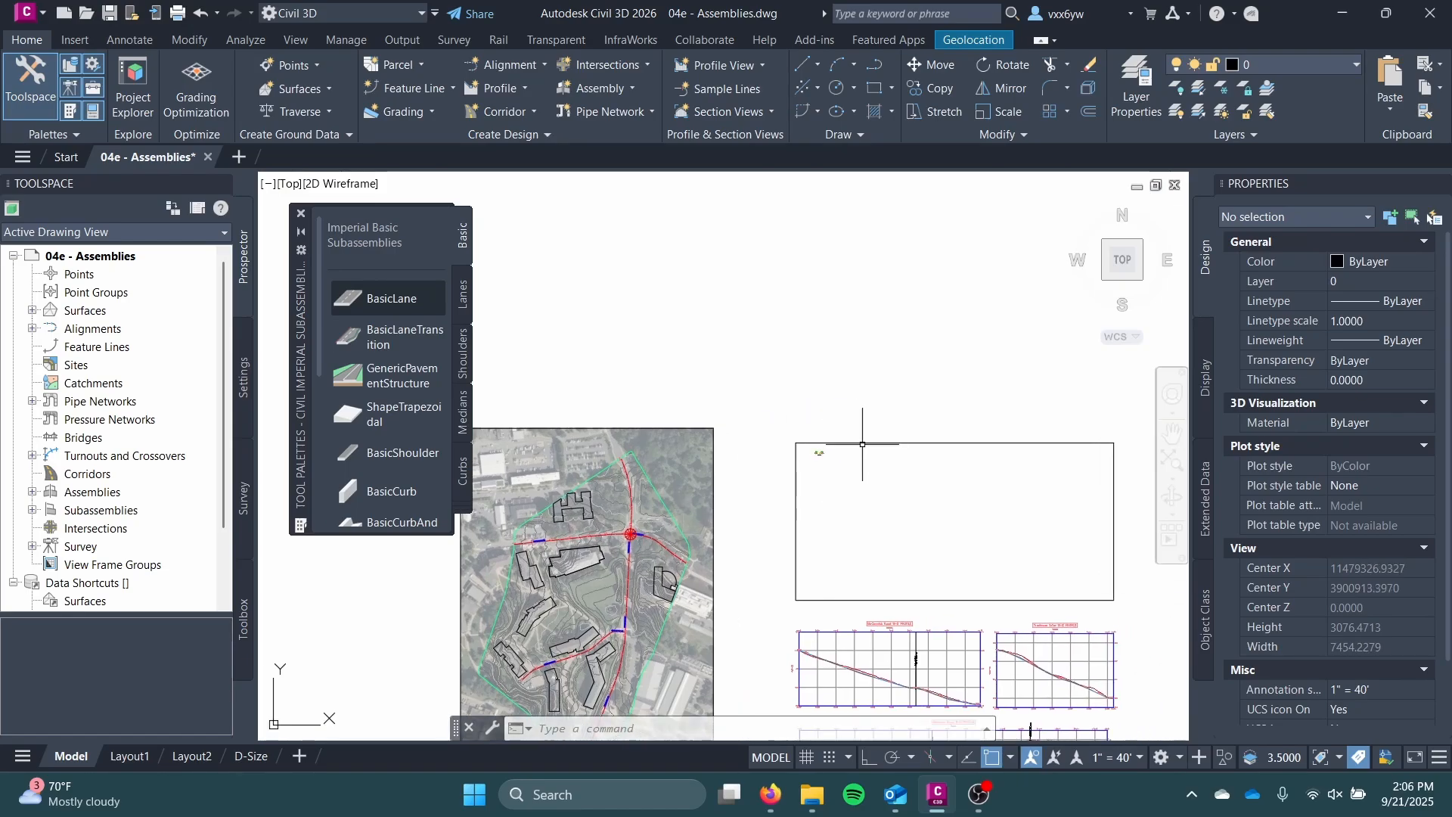
scroll(861, 445, up, 9)
scroll(610, 447, up, 4)
middle_drag(754, 493, 1069, 470)
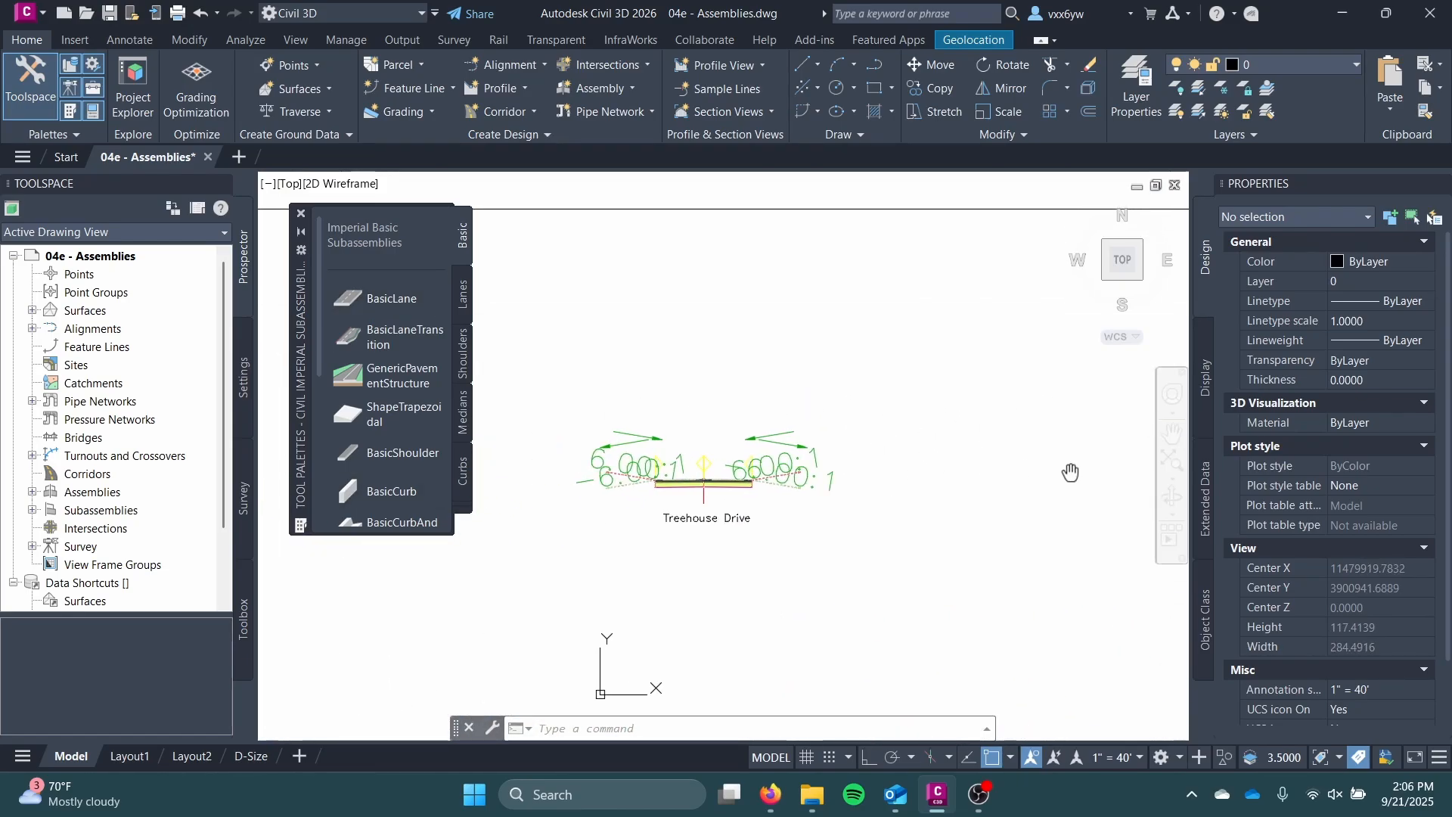
scroll(780, 496, up, 6)
click(780, 496)
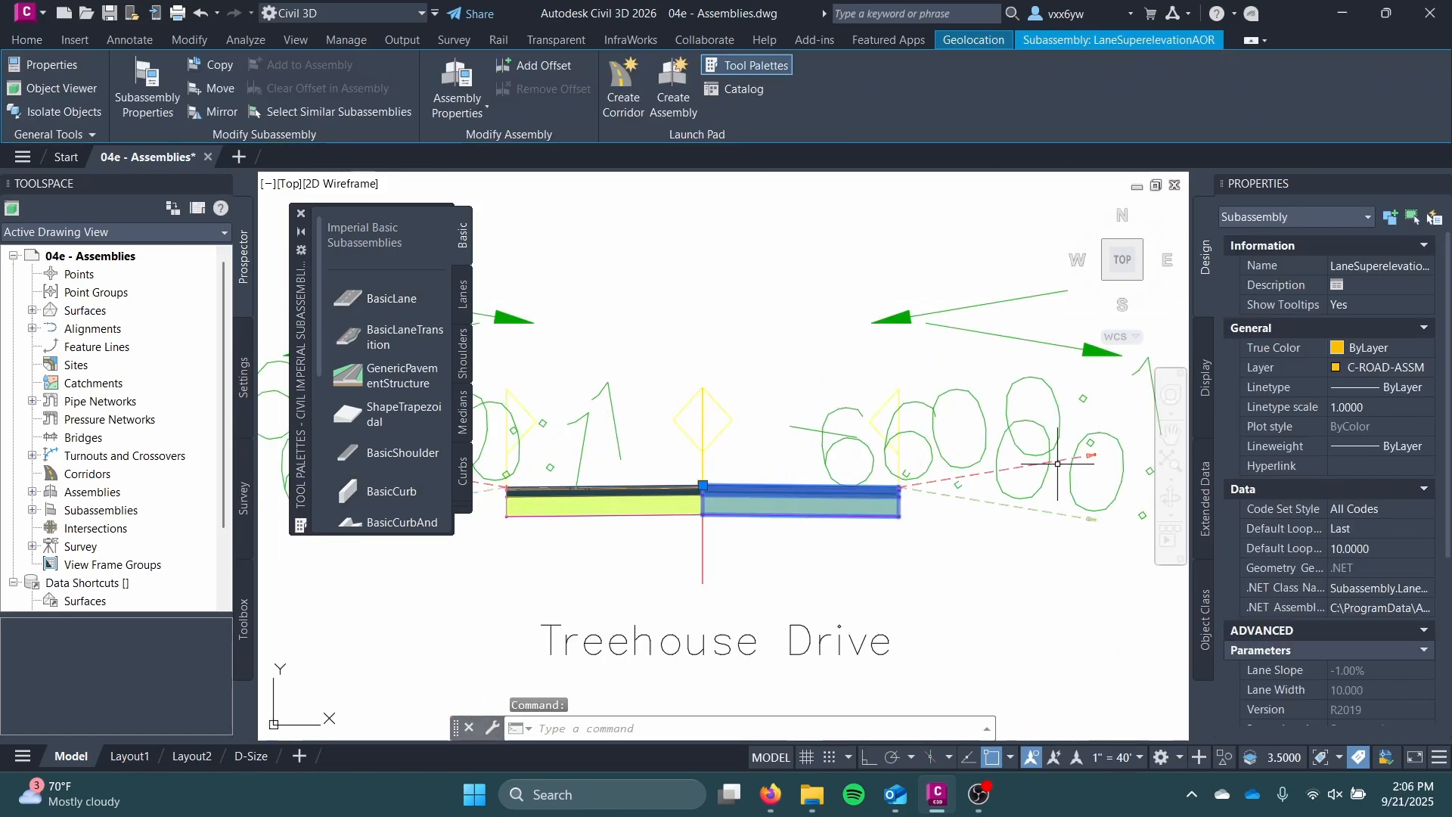
click(1386, 265)
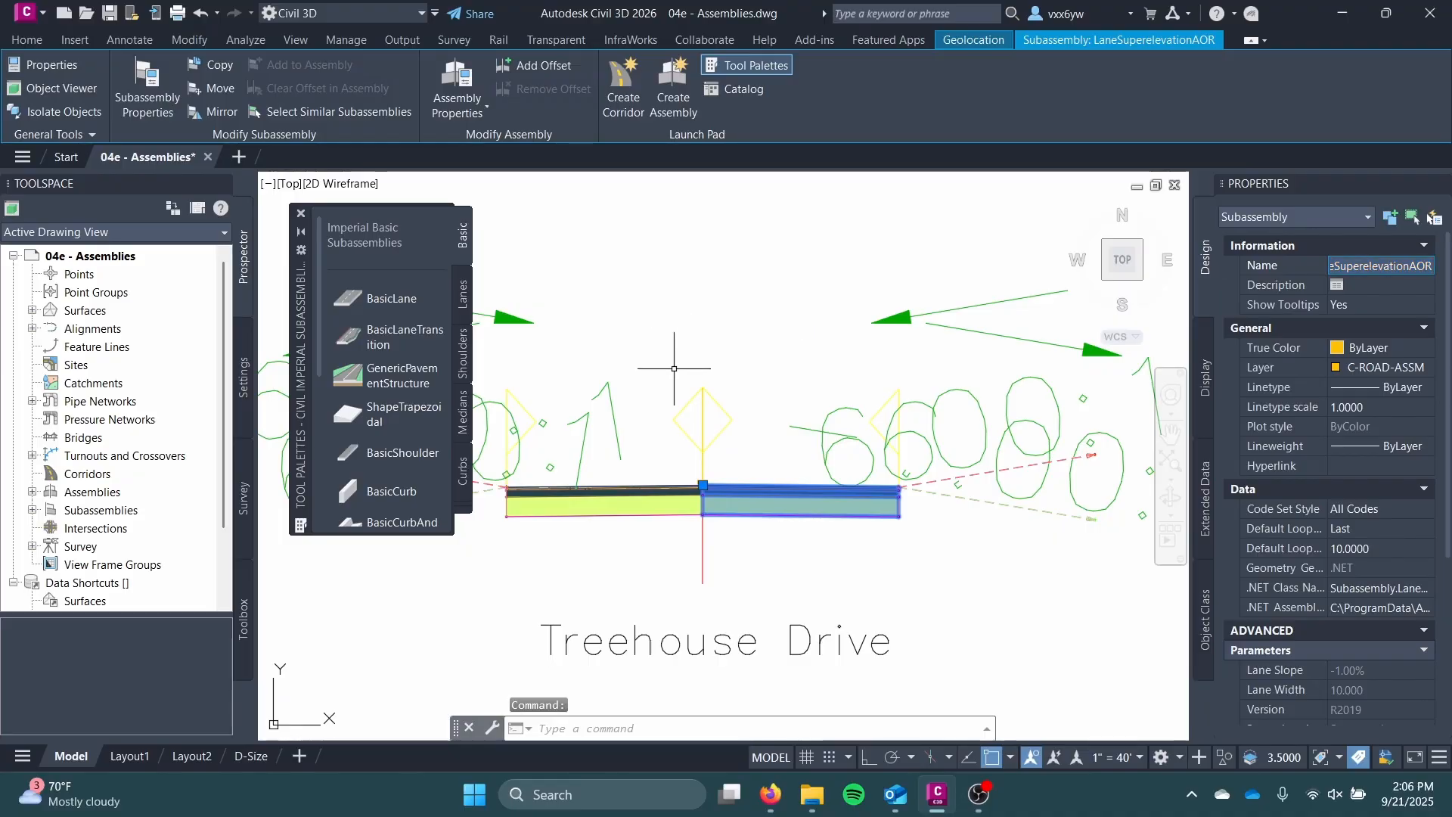
key(Delete)
key(Escape)
- Select the assembly by its markers and the right lane by its body to compare their properties
scroll(848, 393, up, 4)
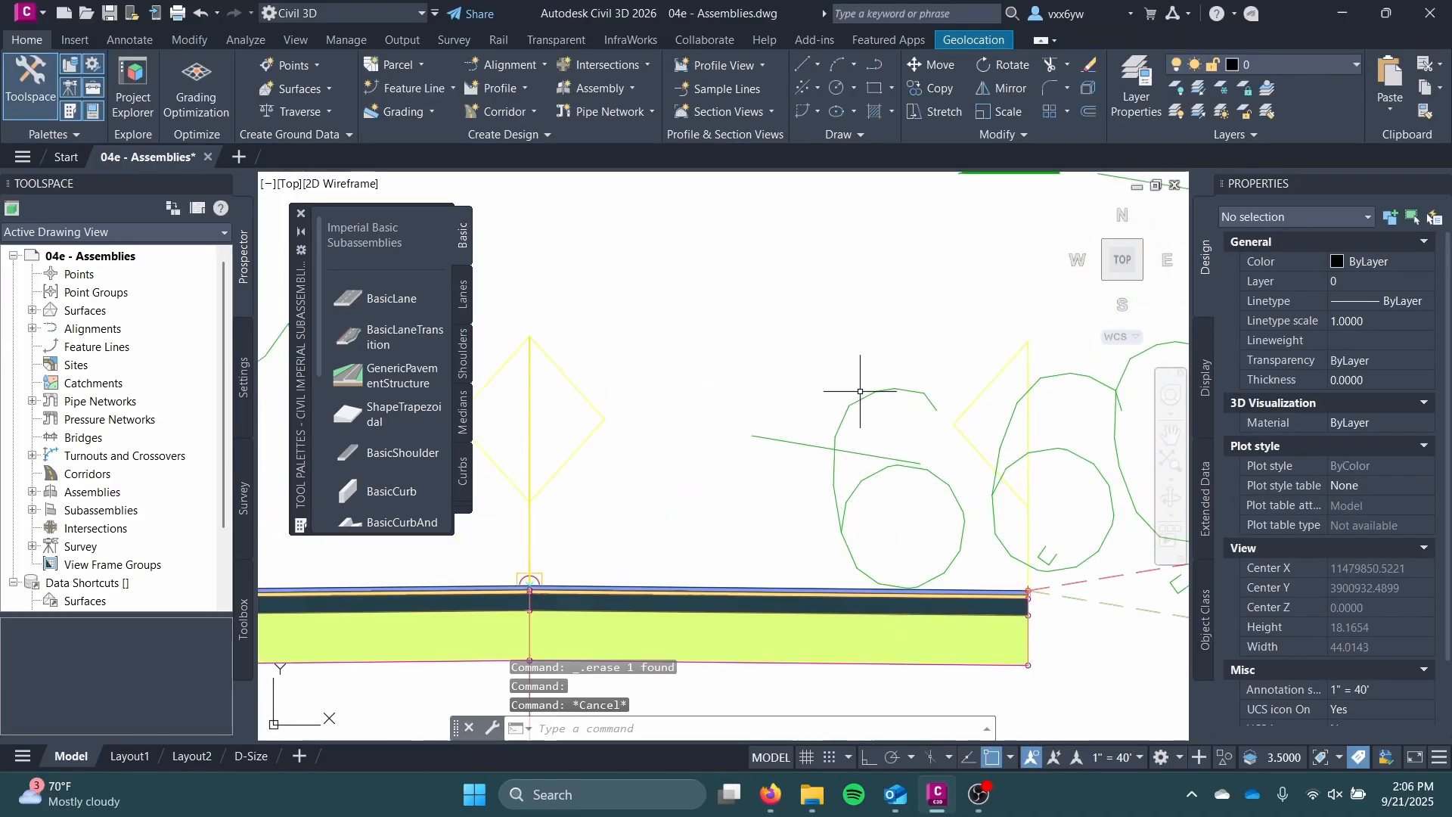
click(1026, 350)
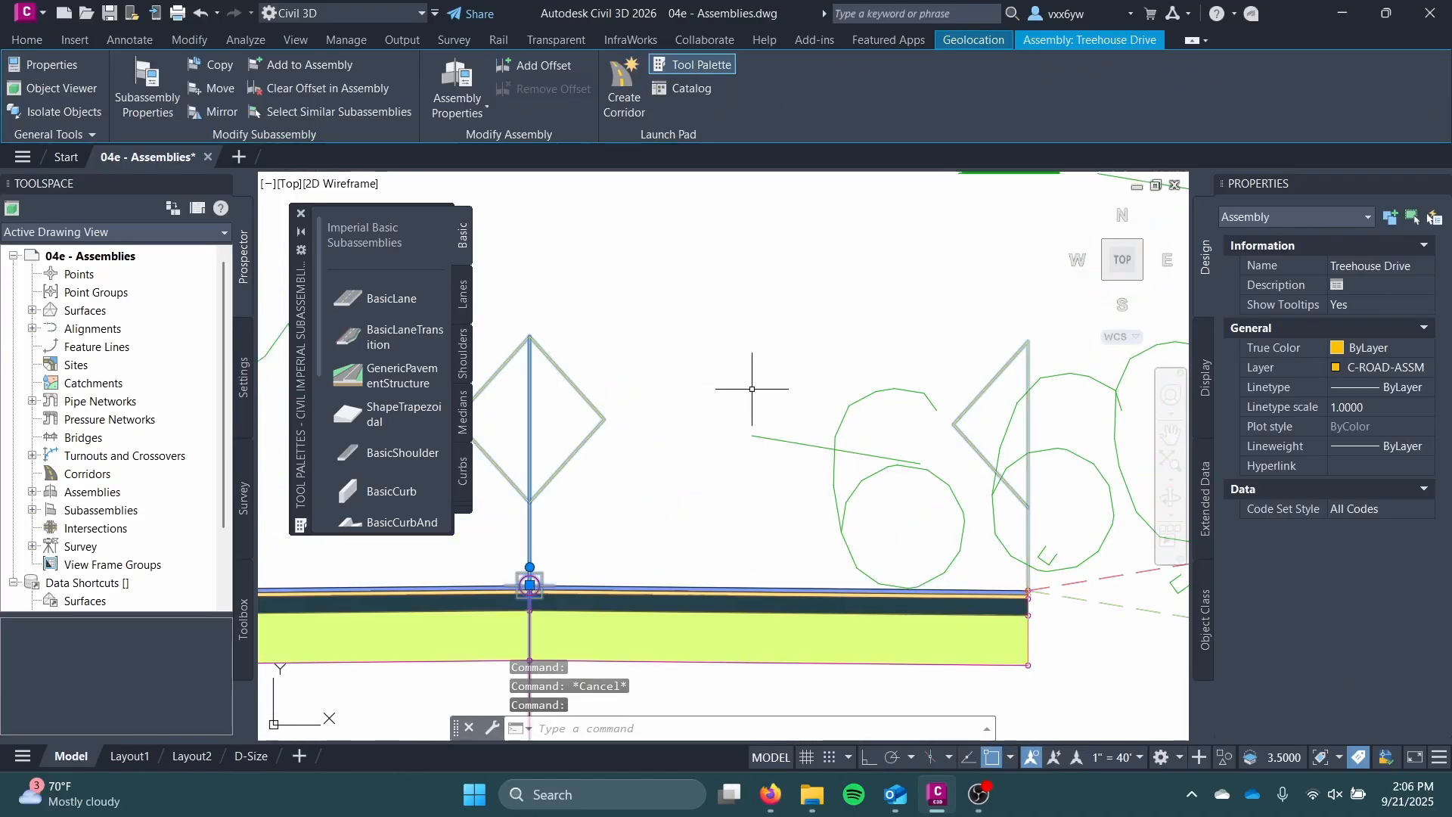
key(Escape)
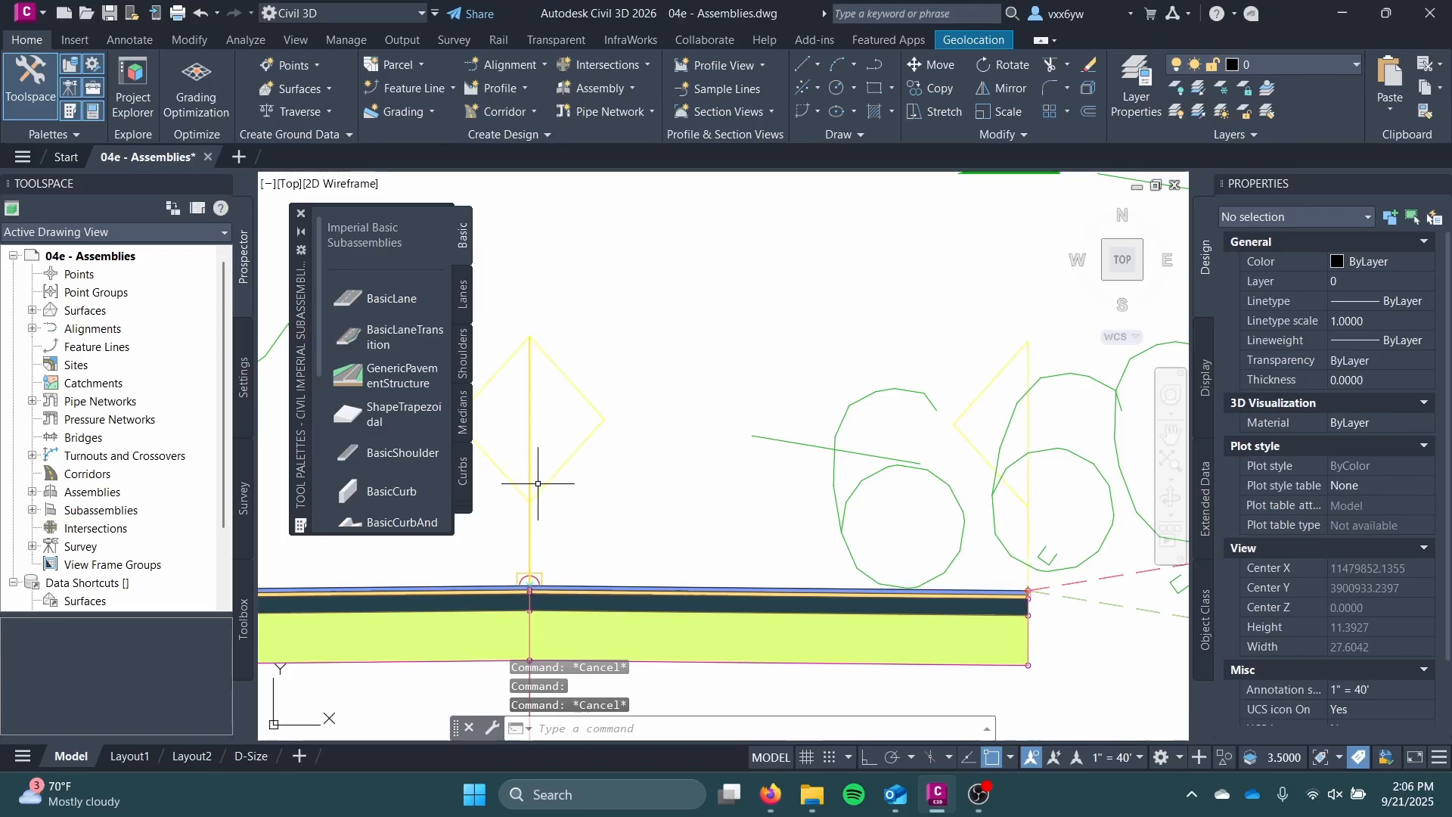
click(594, 405)
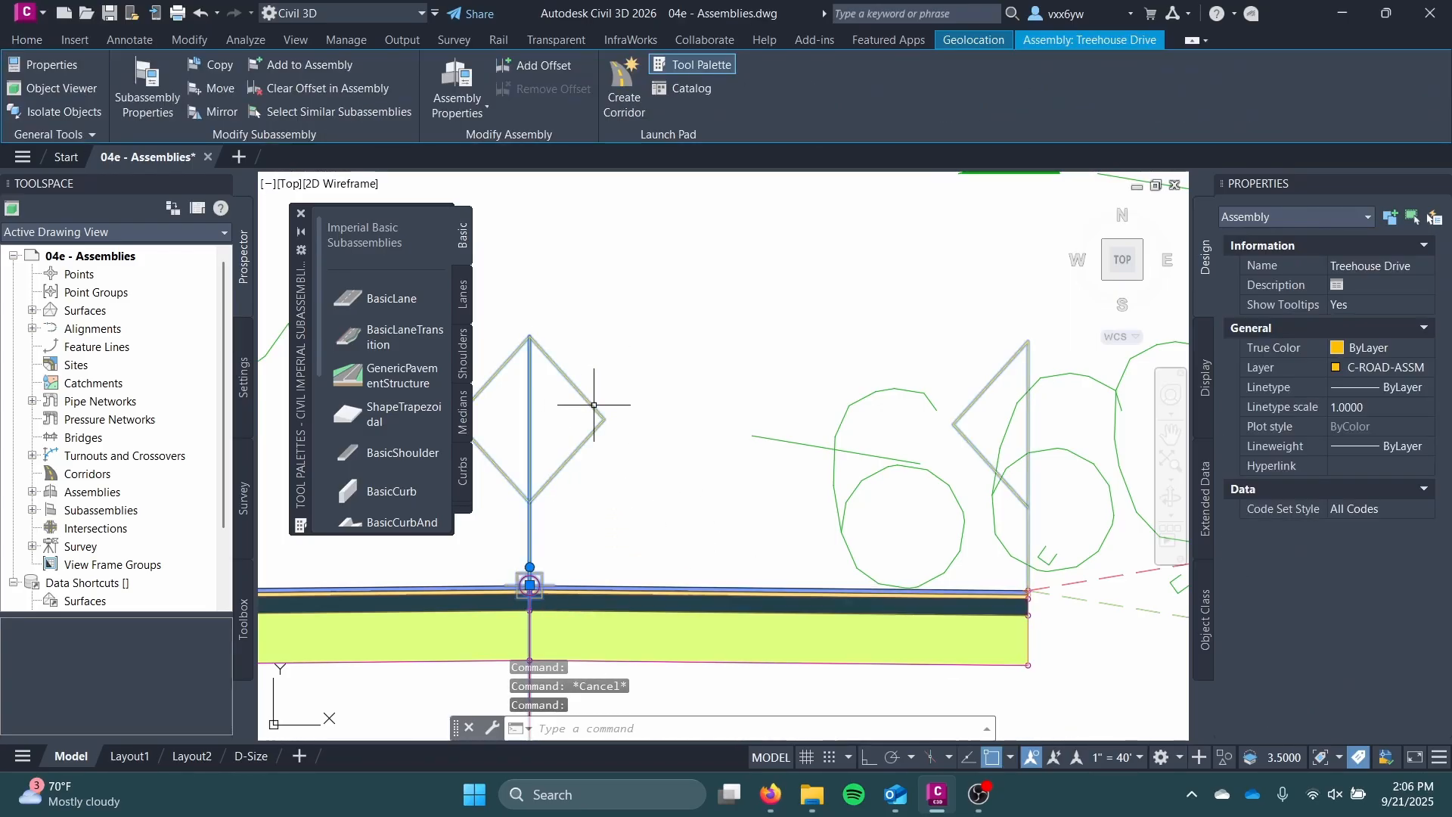
key(Escape)
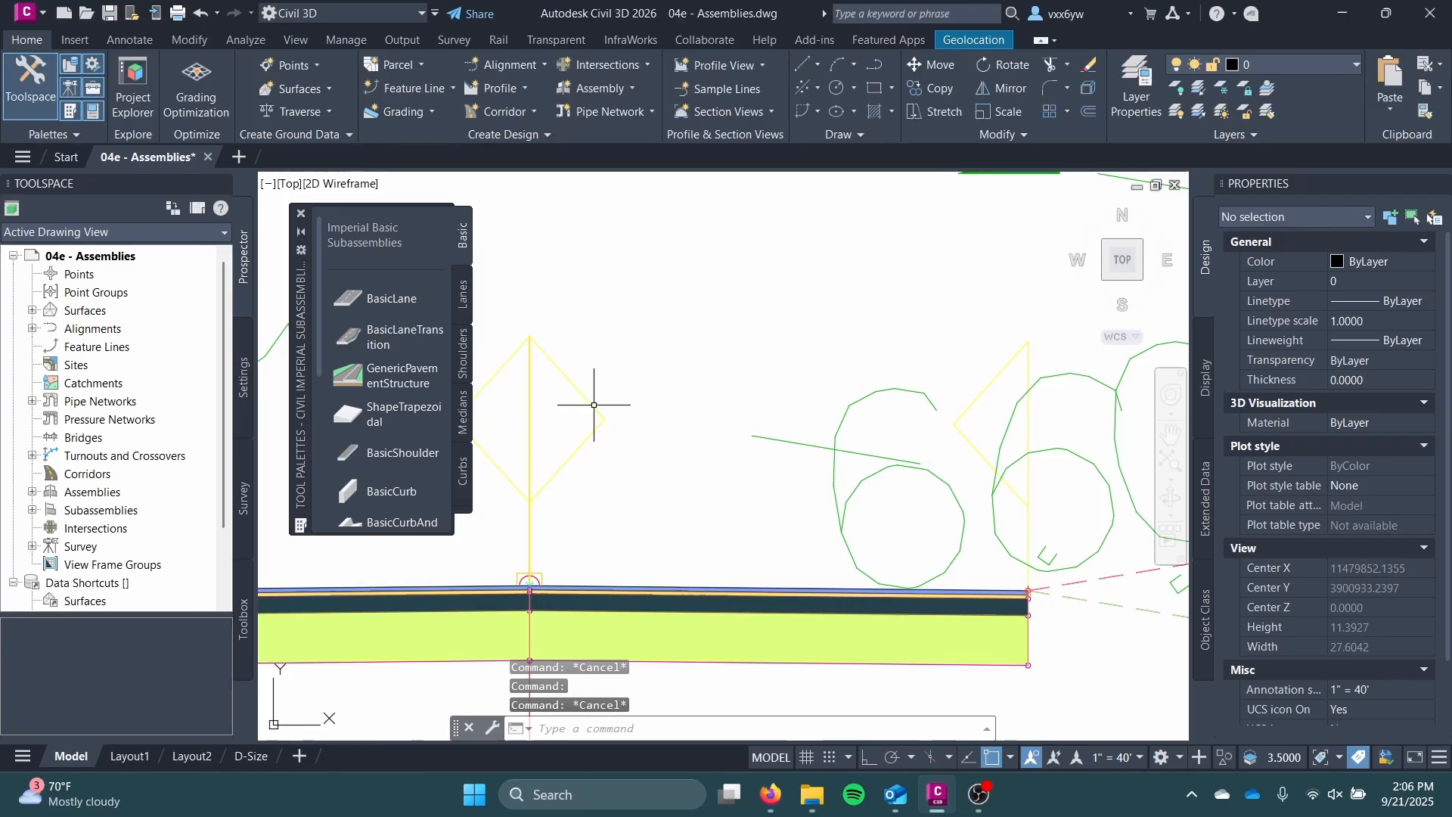
click(703, 641)
click(690, 628)
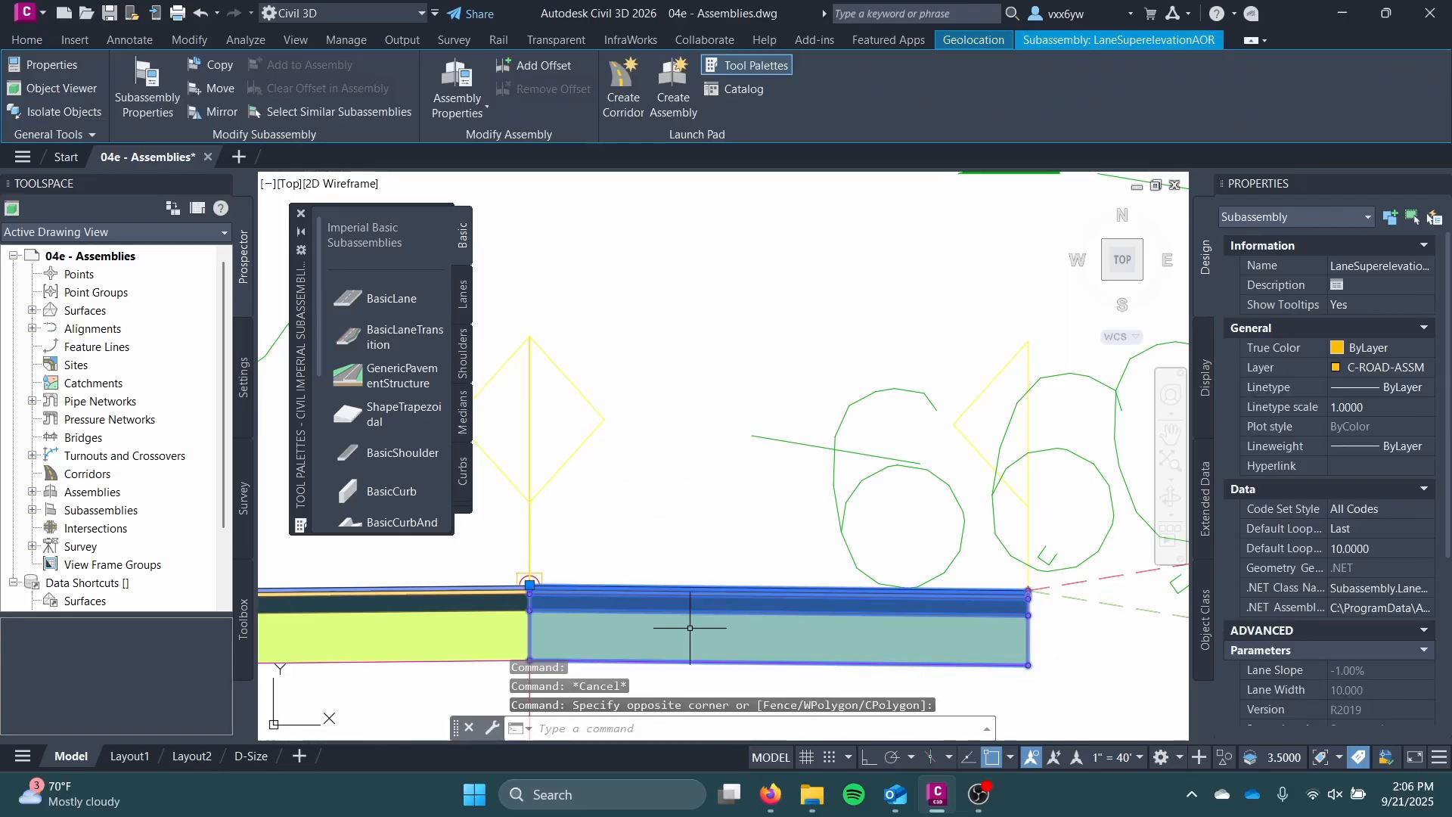
key(Escape)
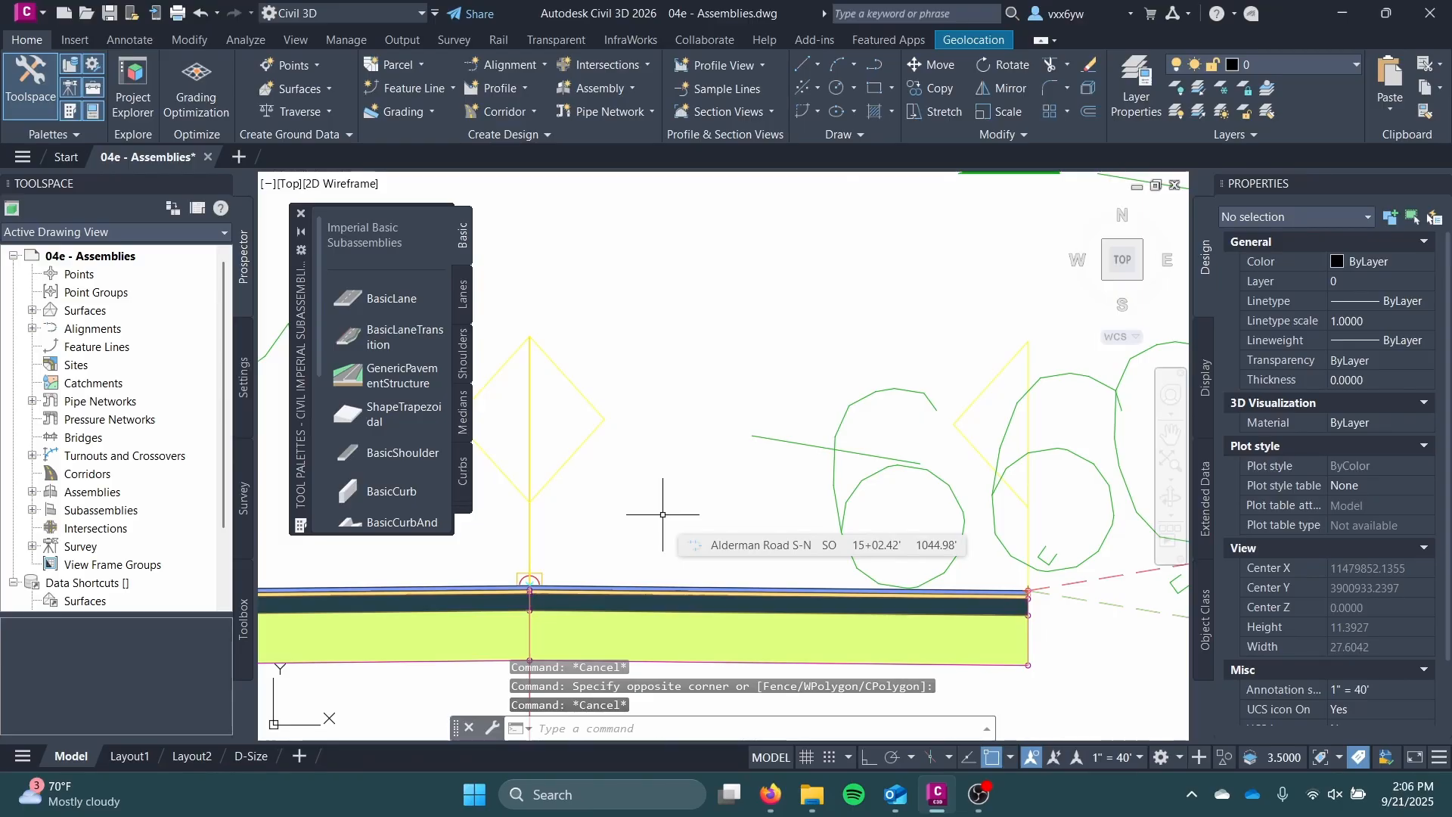
- Review the list of Imperial subassembly categories and choose Basic
scroll(664, 516, down, 4)
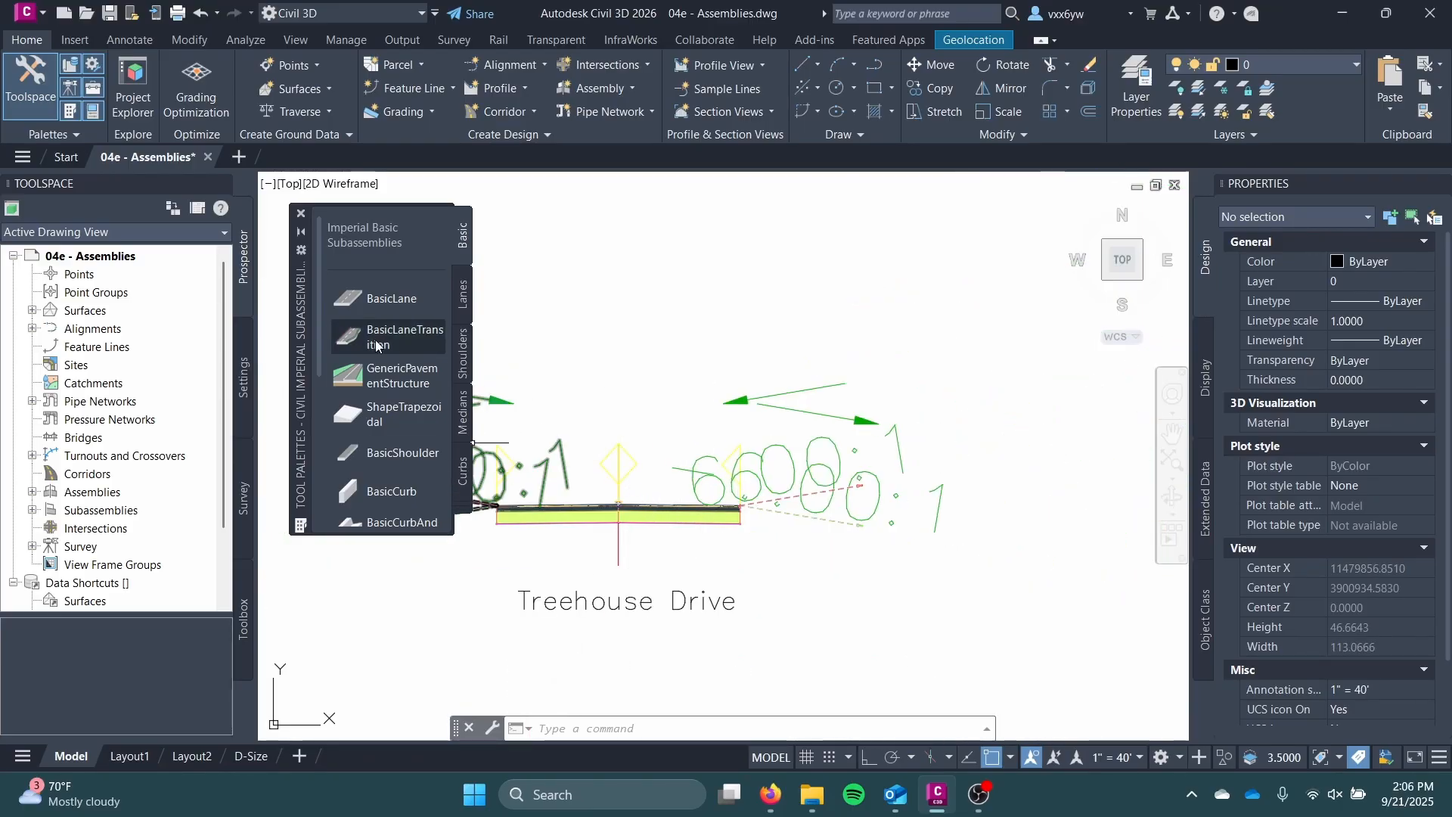
click(462, 504)
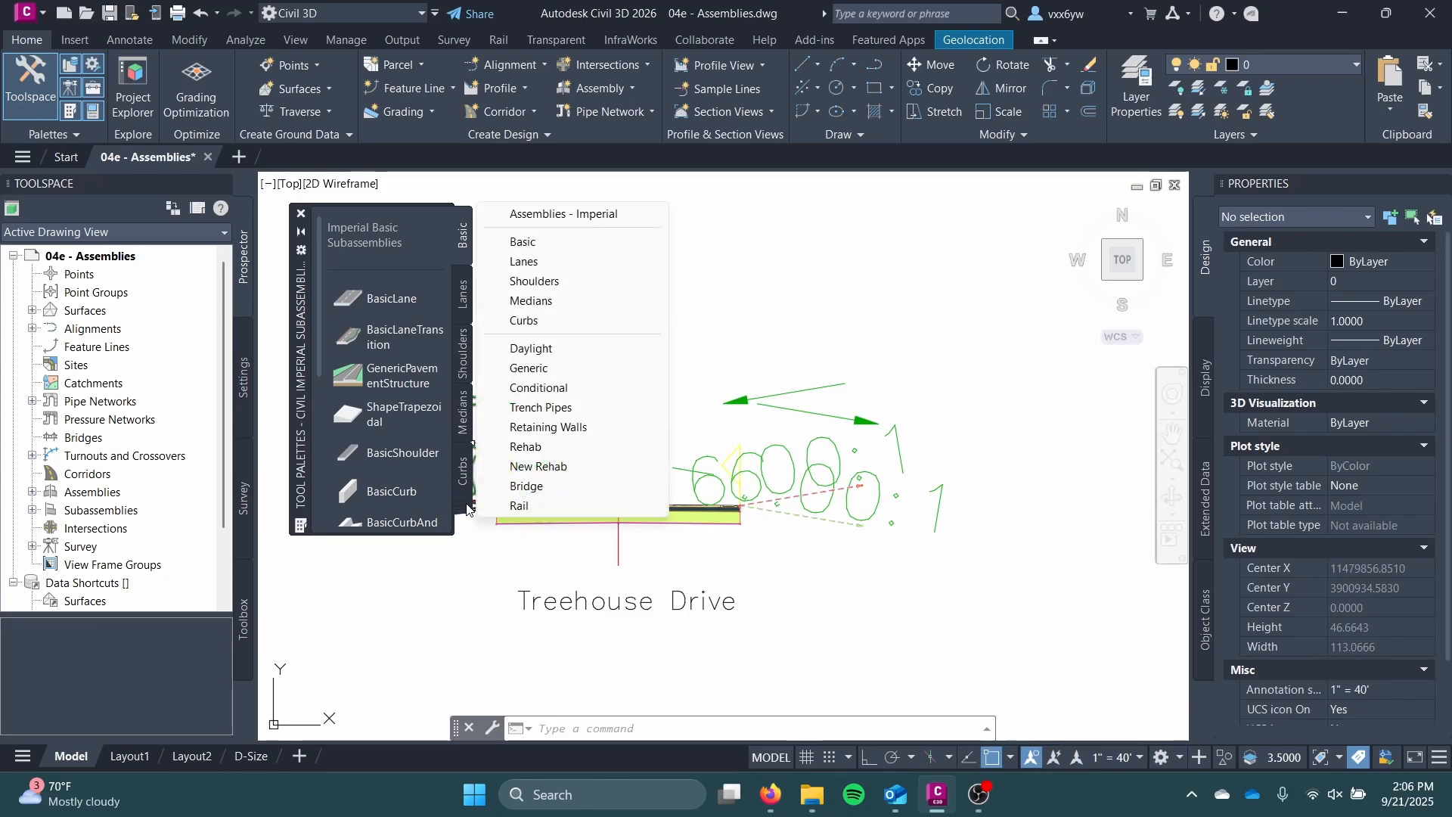
click(566, 246)
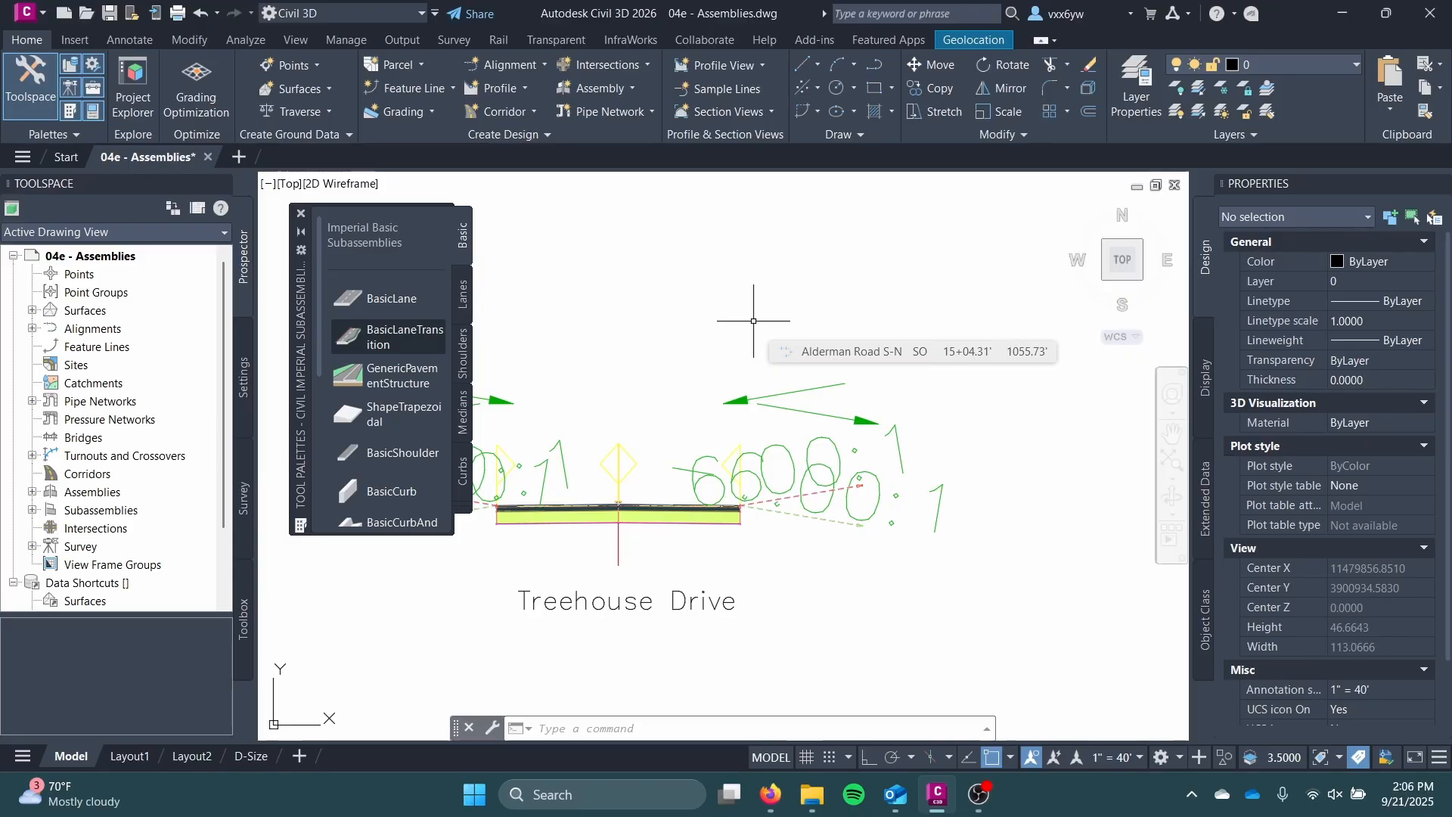
- Shift the Treehouse Drive text label slightly so it sits centred beneath the assembly, and save the drawing
scroll(698, 351, down, 1)
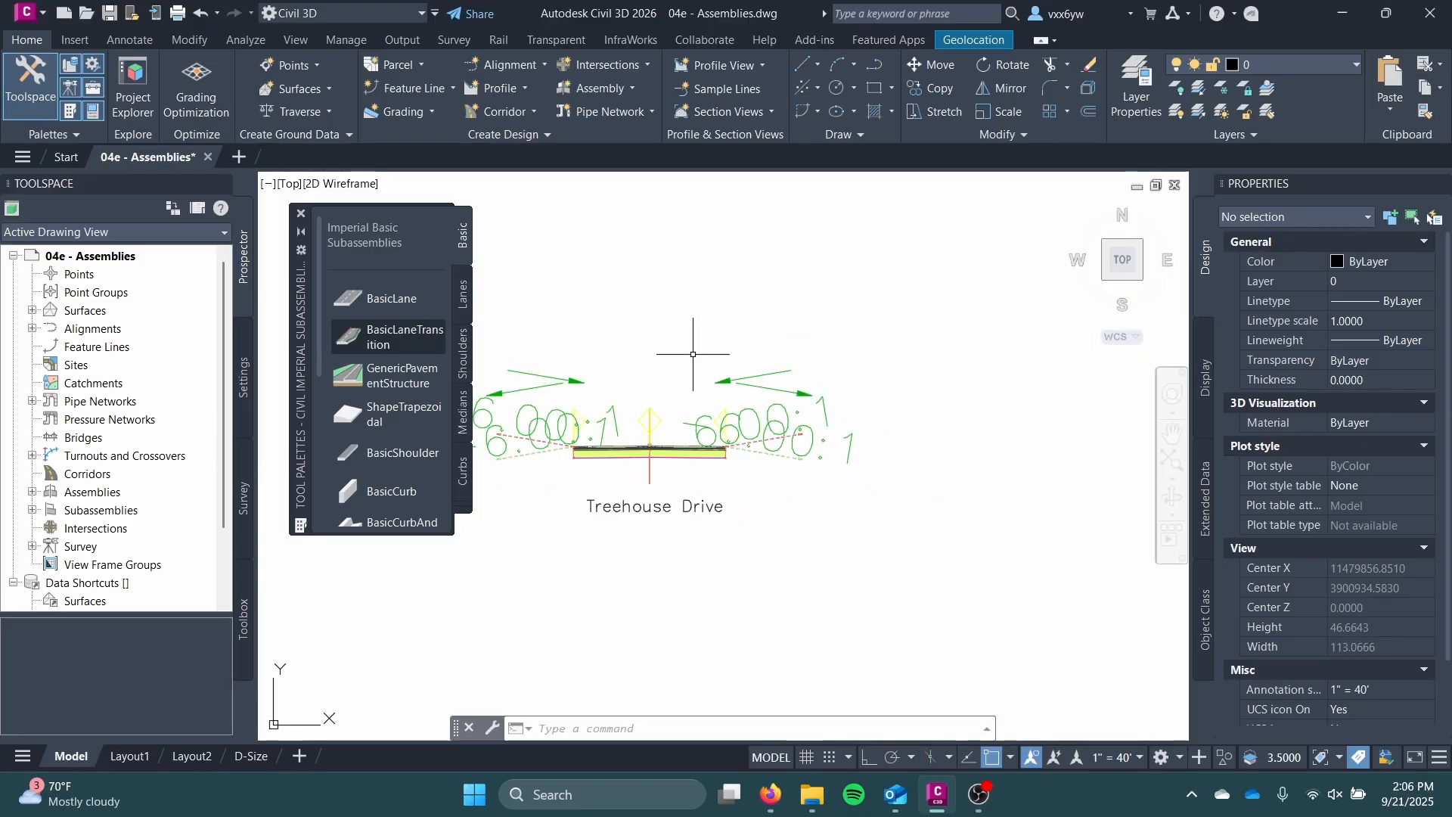
middle_drag(692, 355, 750, 326)
scroll(704, 421, up, 4)
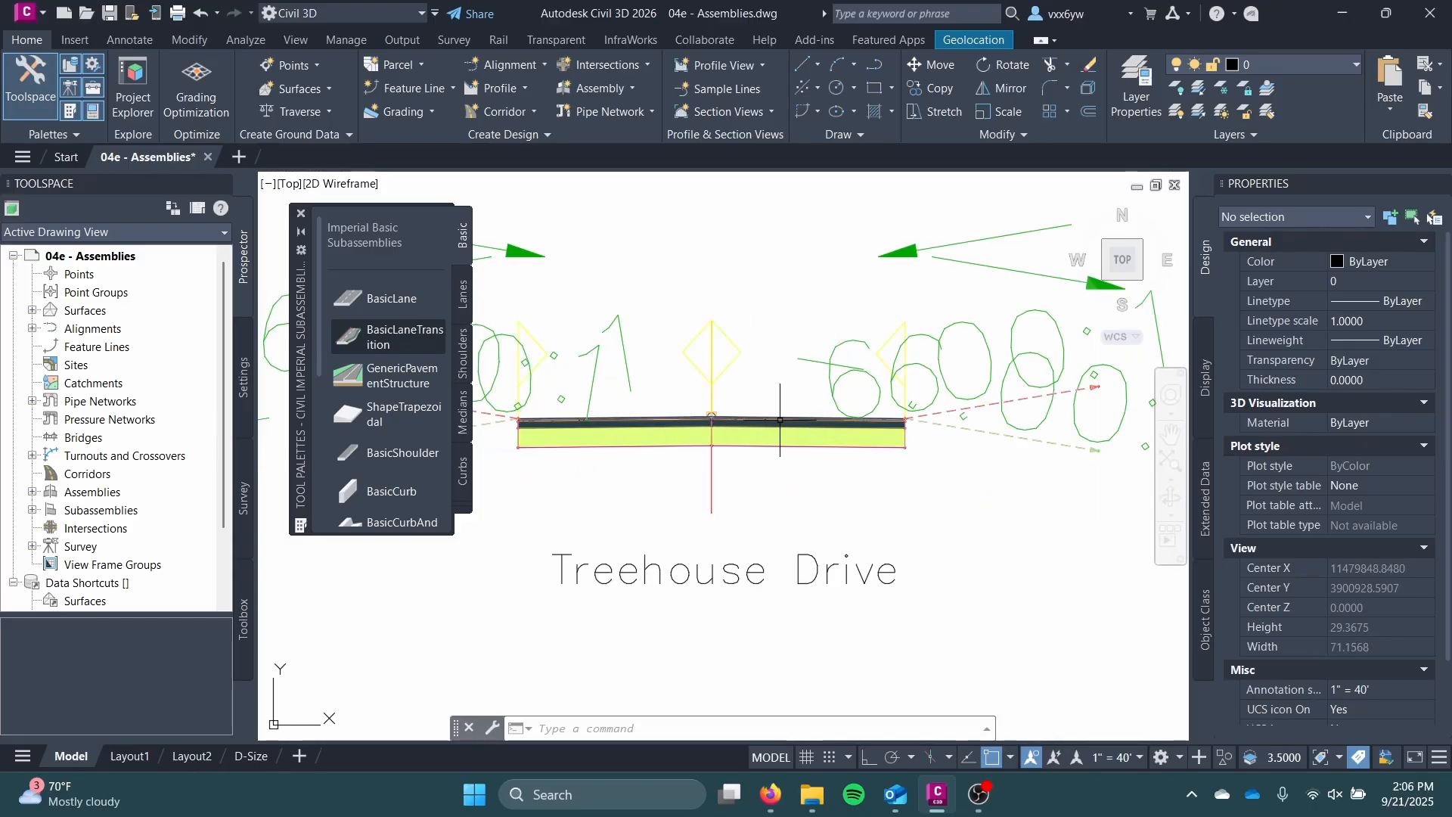
scroll(778, 422, down, 4)
click(737, 484)
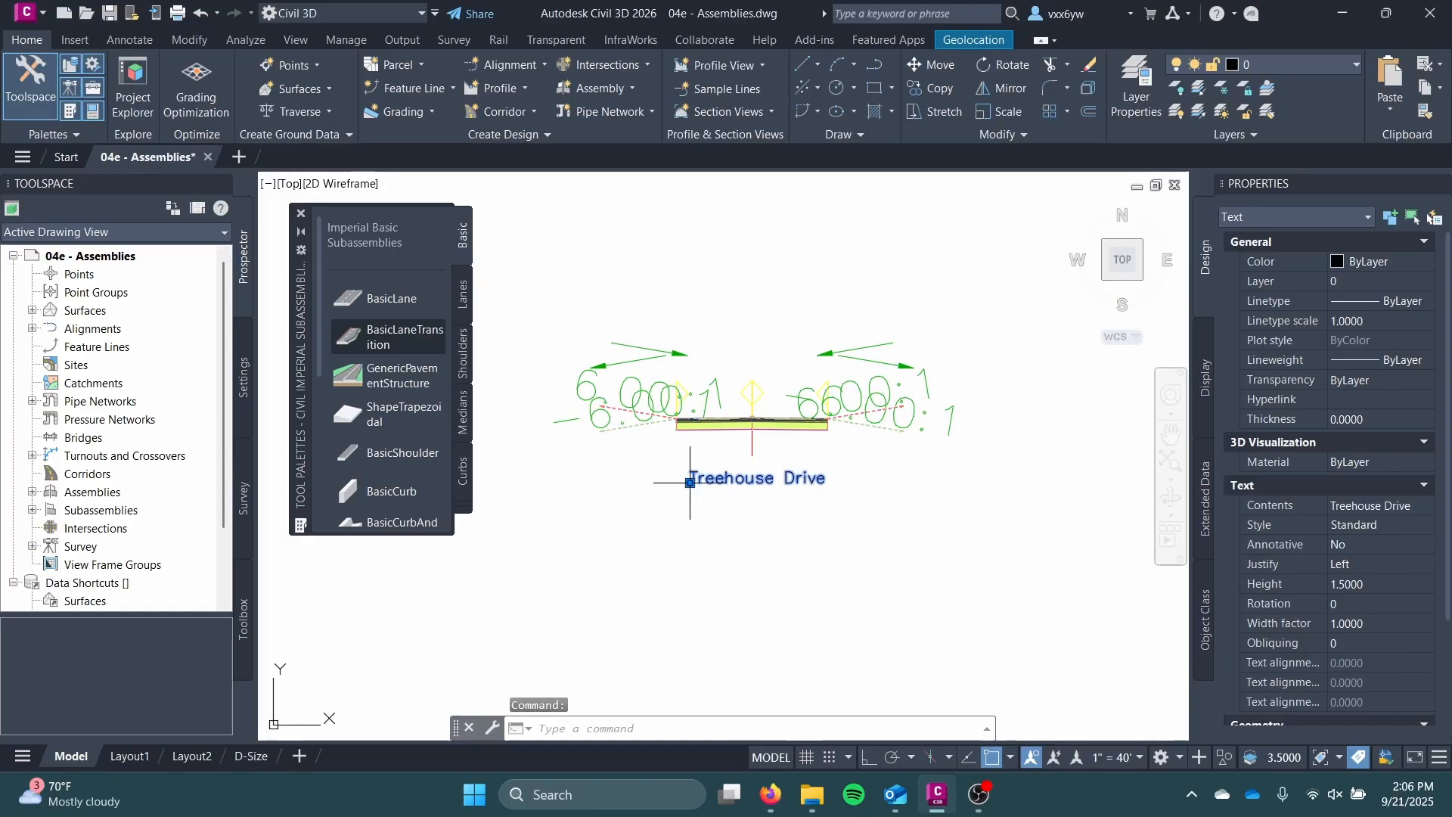
click(690, 483)
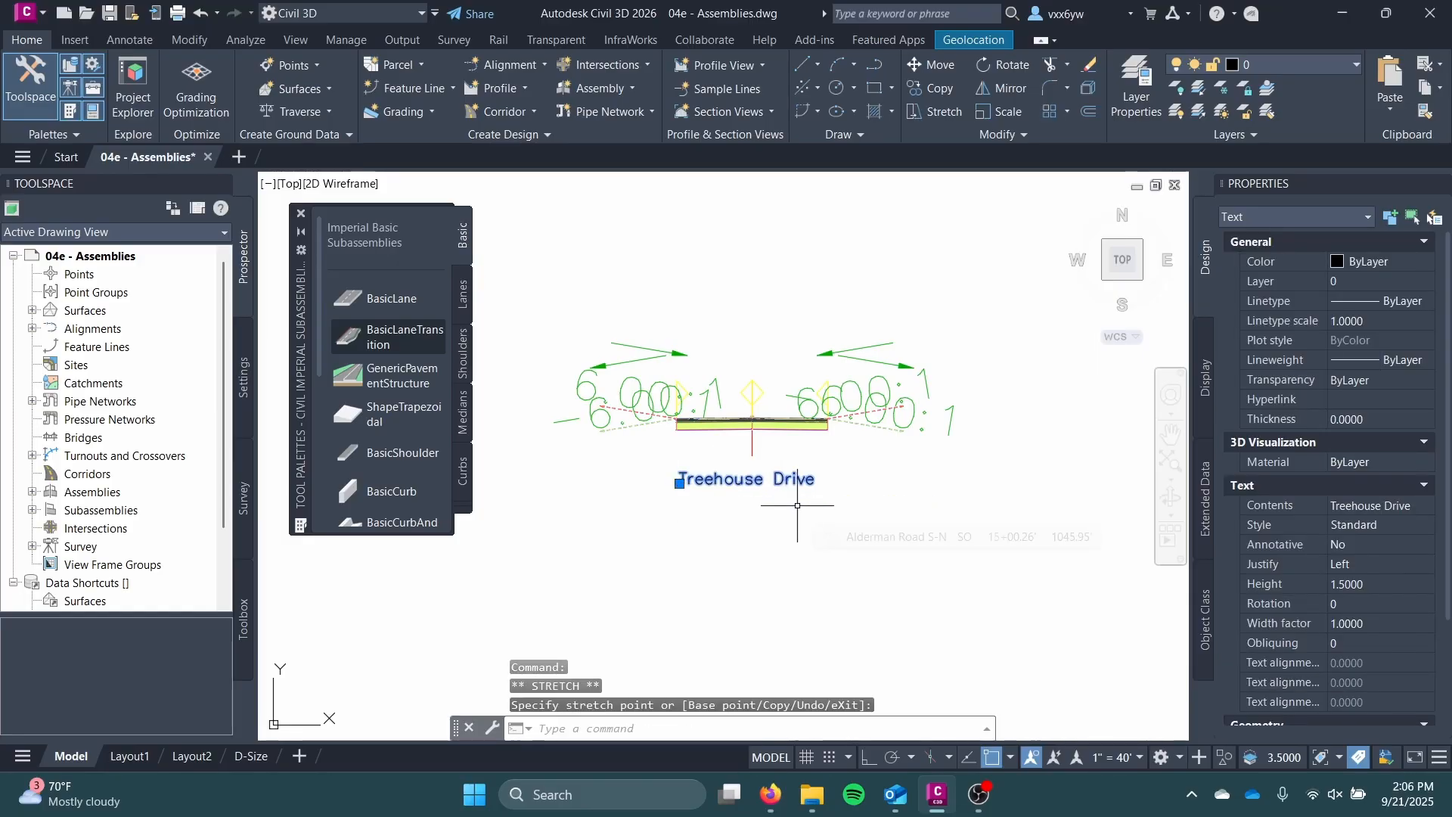
key(Escape)
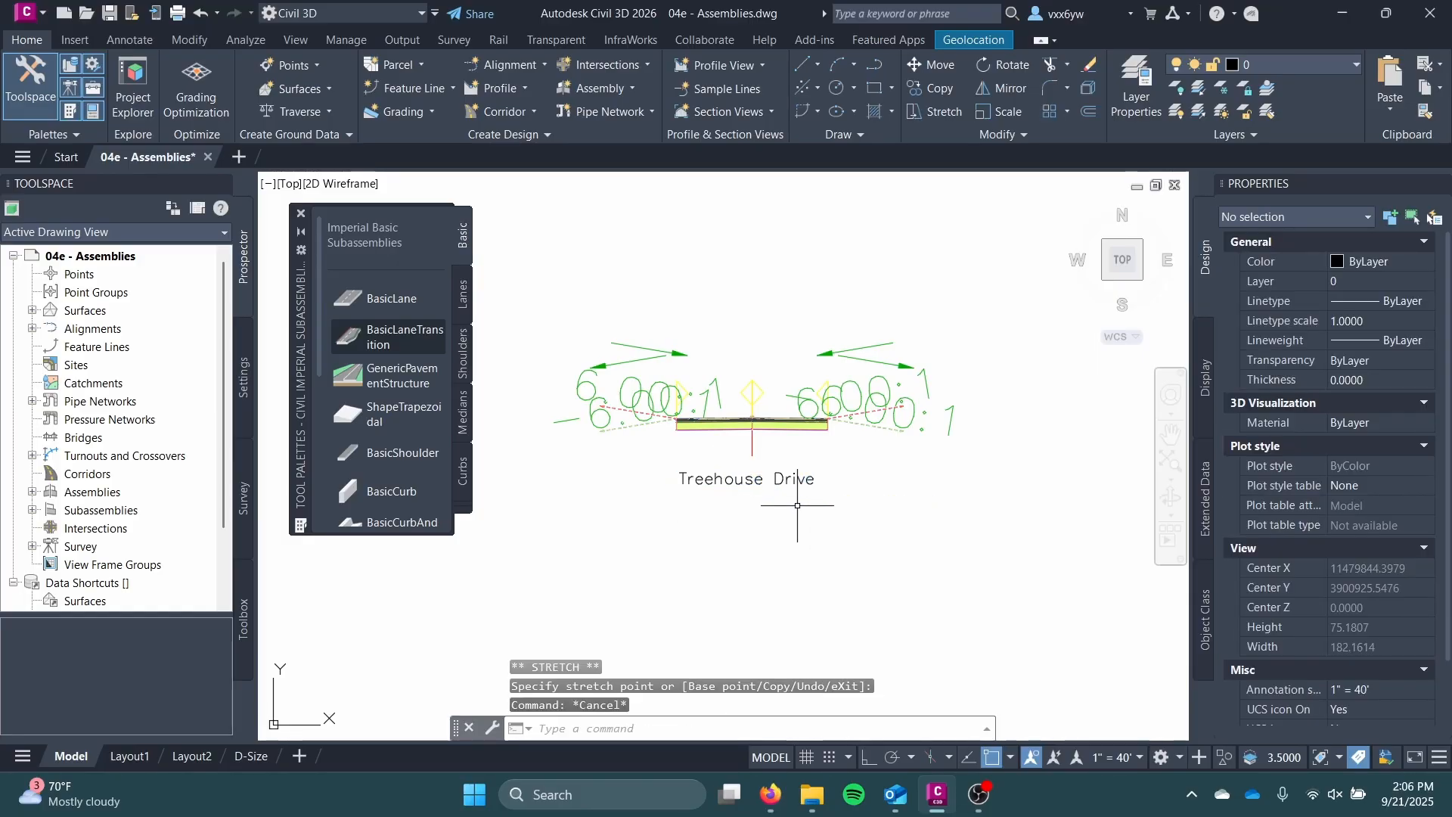
key(ctrl+s)
- Start creating a new assembly for the empty area beside Treehouse Drive and name it Sidewalk Road
scroll(800, 493, down, 4)
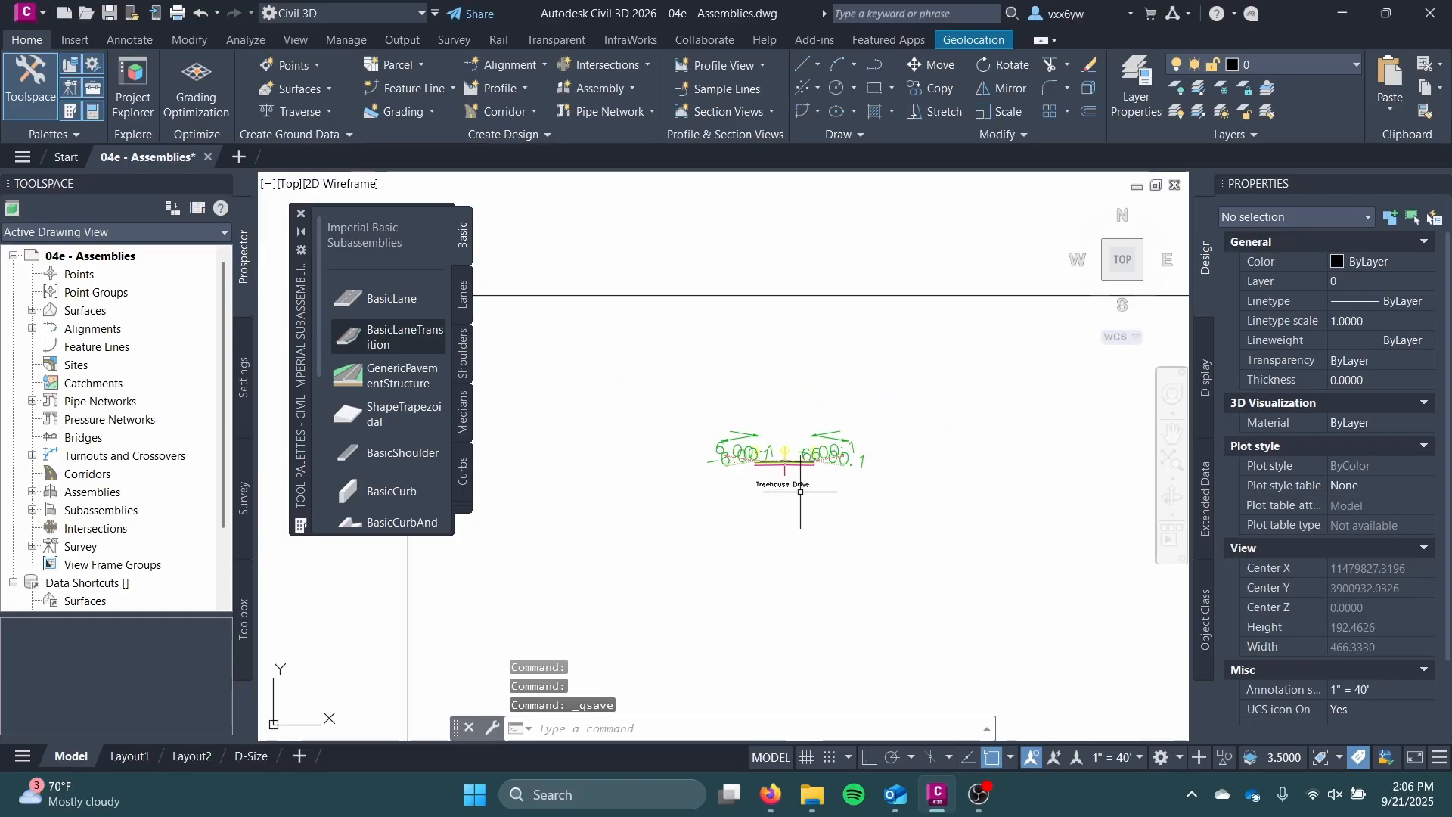
mouse_move(800, 494)
middle_down()
mouse_move(765, 372)
mouse_move(752, 434)
mouse_move(635, 431)
mouse_move(621, 407)
mouse_move(621, 428)
middle_up()
scroll(622, 410, up, 2)
scroll(621, 409, down, 2)
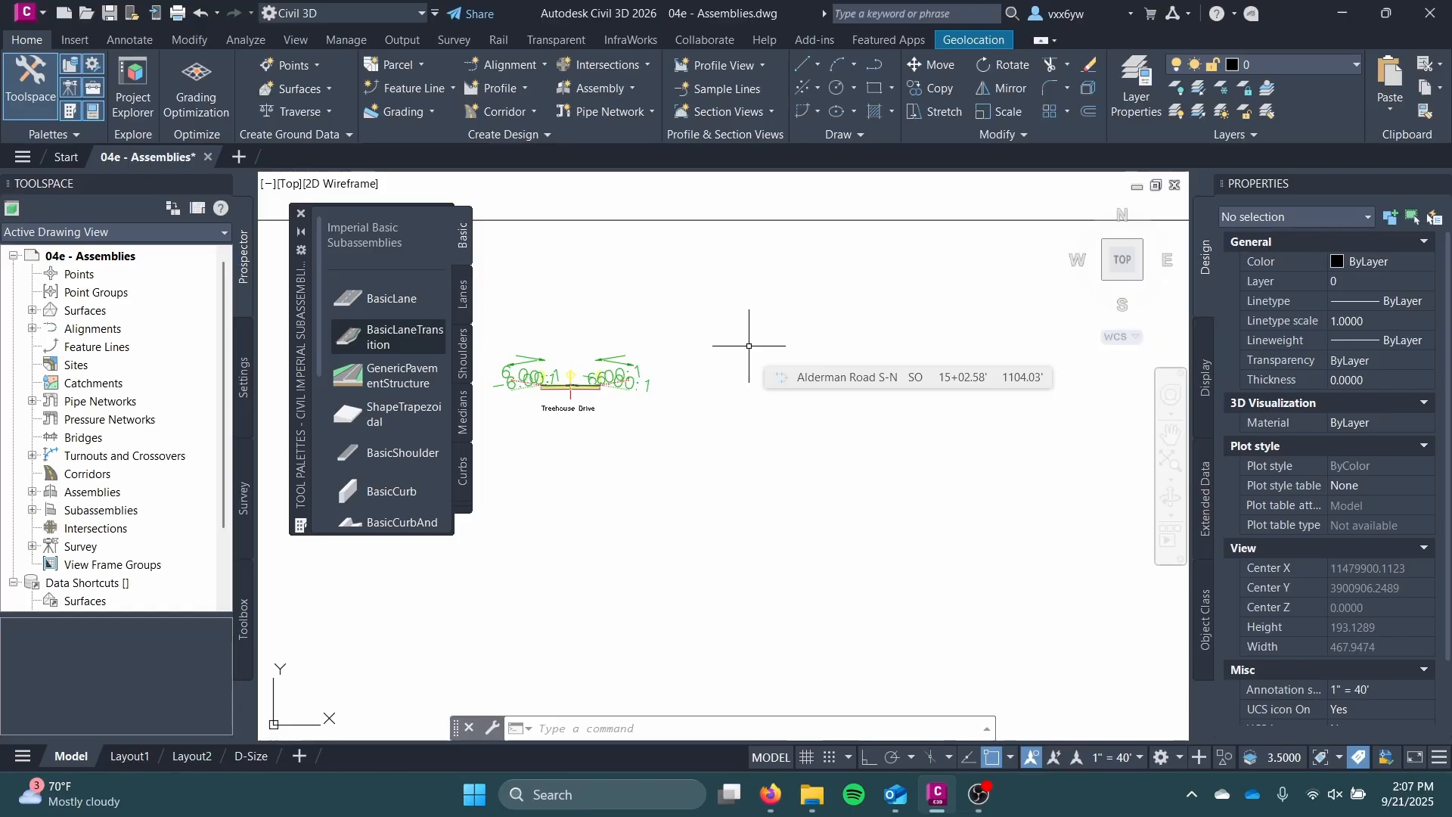
middle_drag(662, 444, 605, 457)
scroll(606, 457, up, 2)
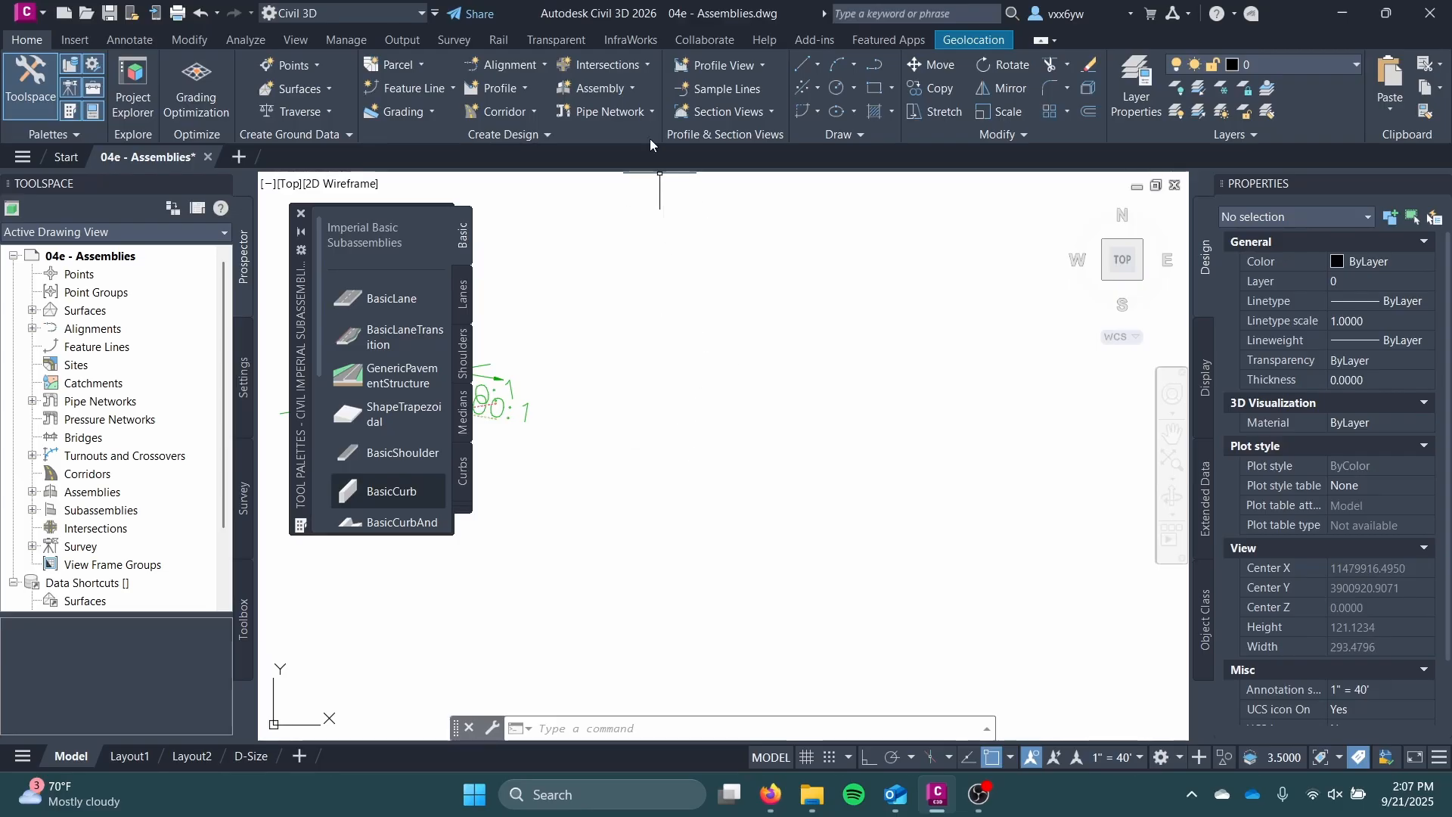
click(630, 85)
click(634, 118)
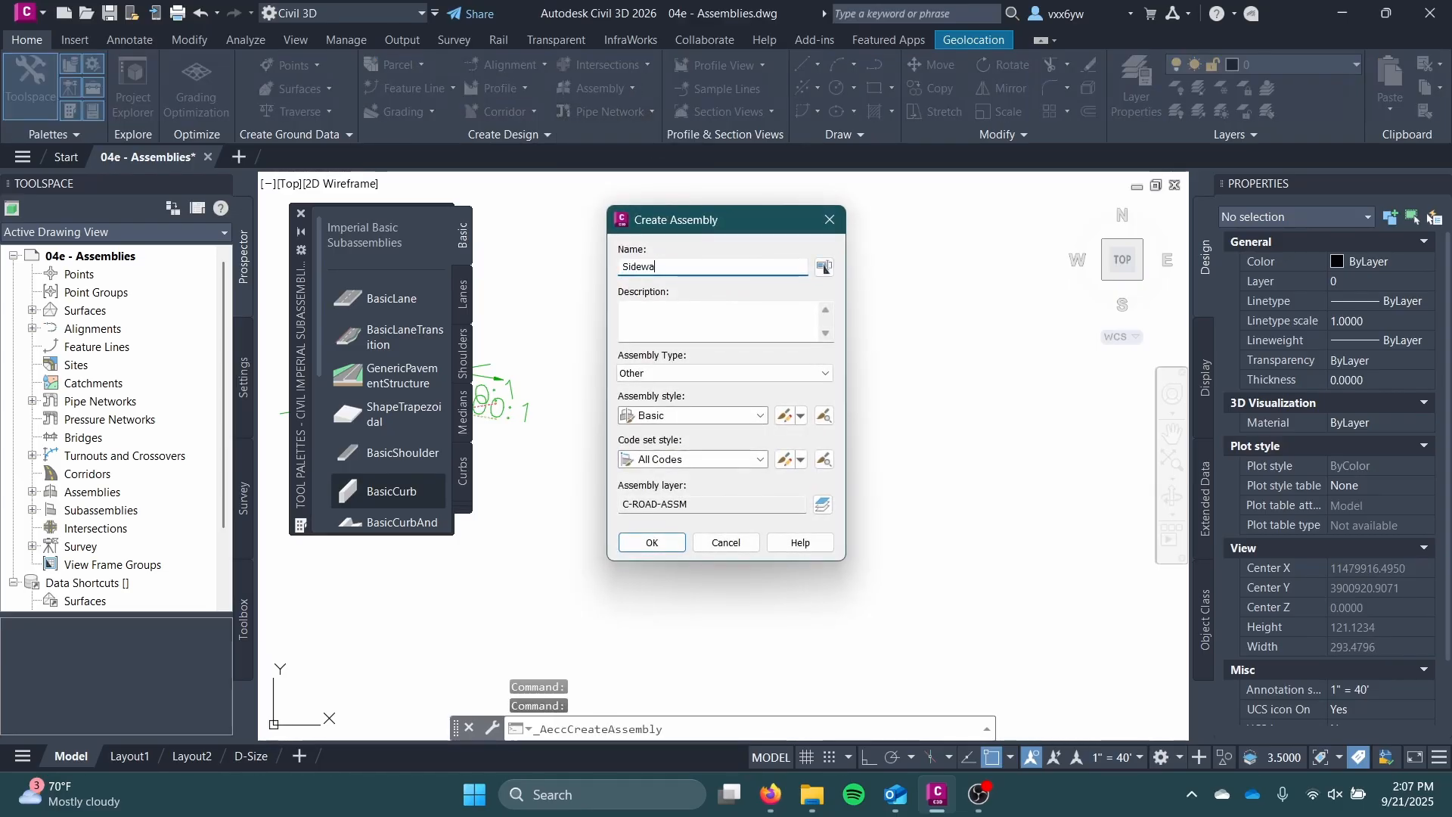
key(Tab)
key(Tab)
key(Tab)
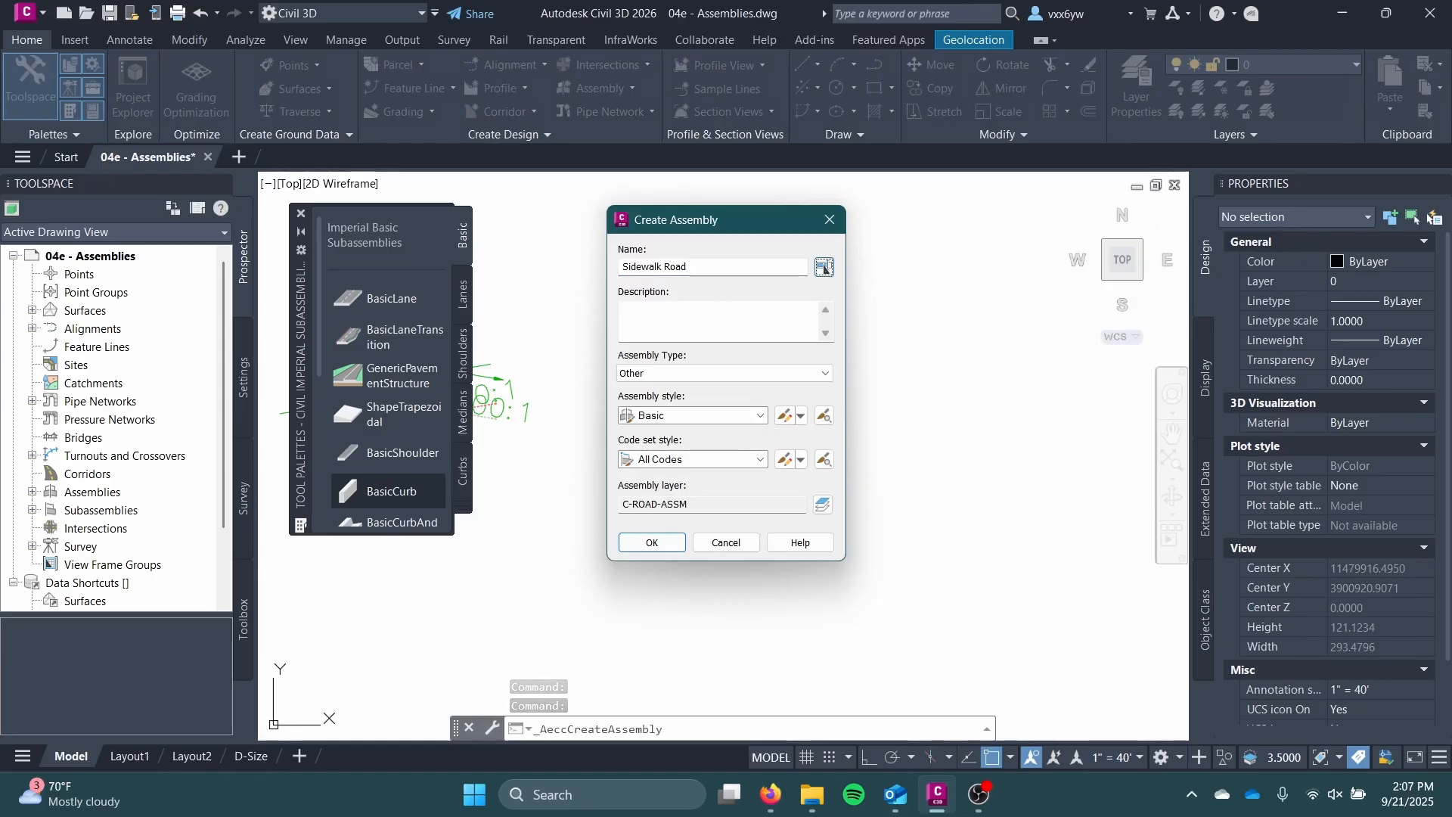
key(shift+Tab)
key(shift+Tab)
key(shift+Tab)
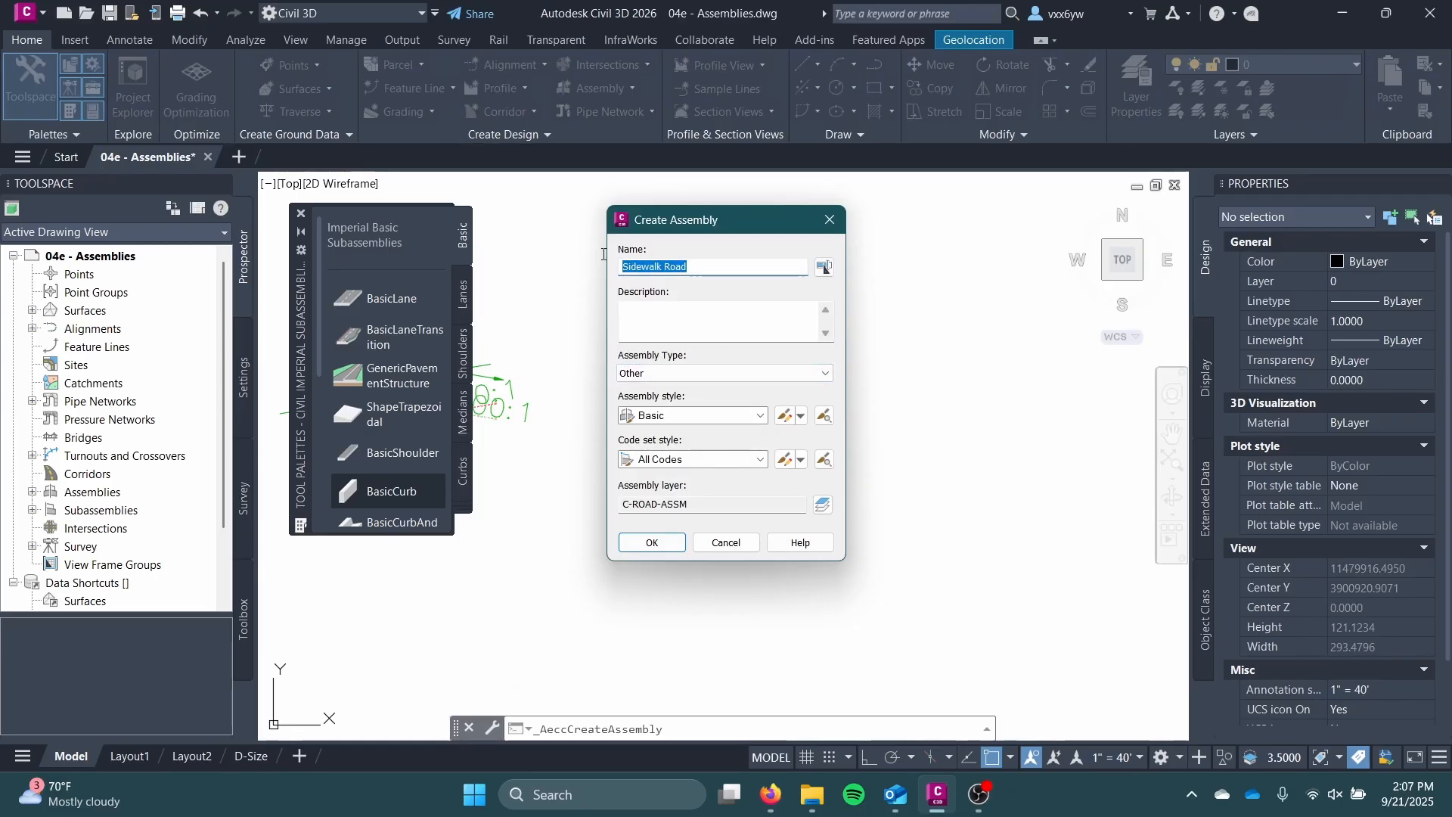
click(731, 260)
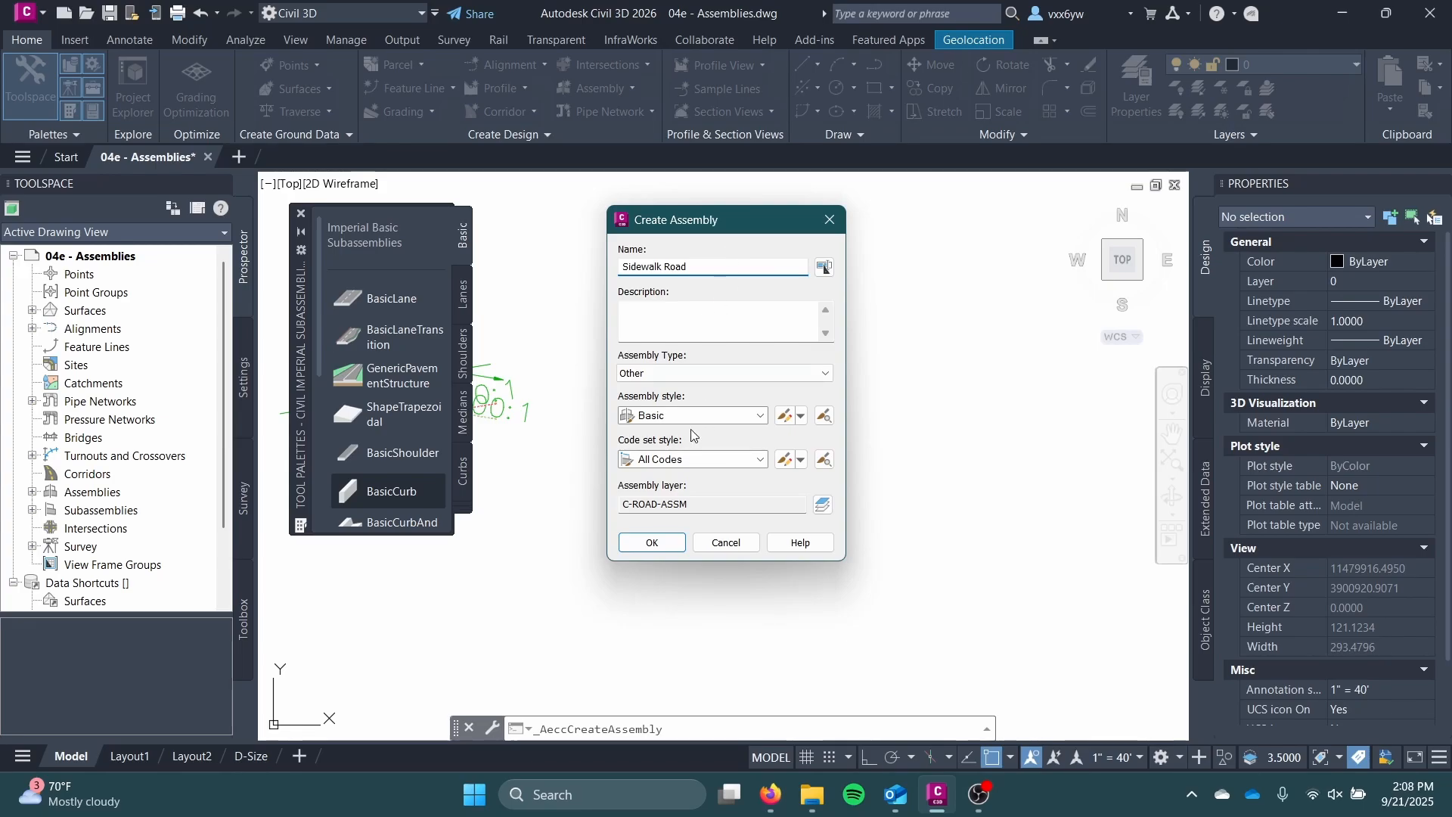
- Create the Sidewalk Road assembly with the Basic style and All Codes set, placing its baseline beside the Treehouse Drive assembly
click(650, 541)
middle_drag(679, 418, 922, 392)
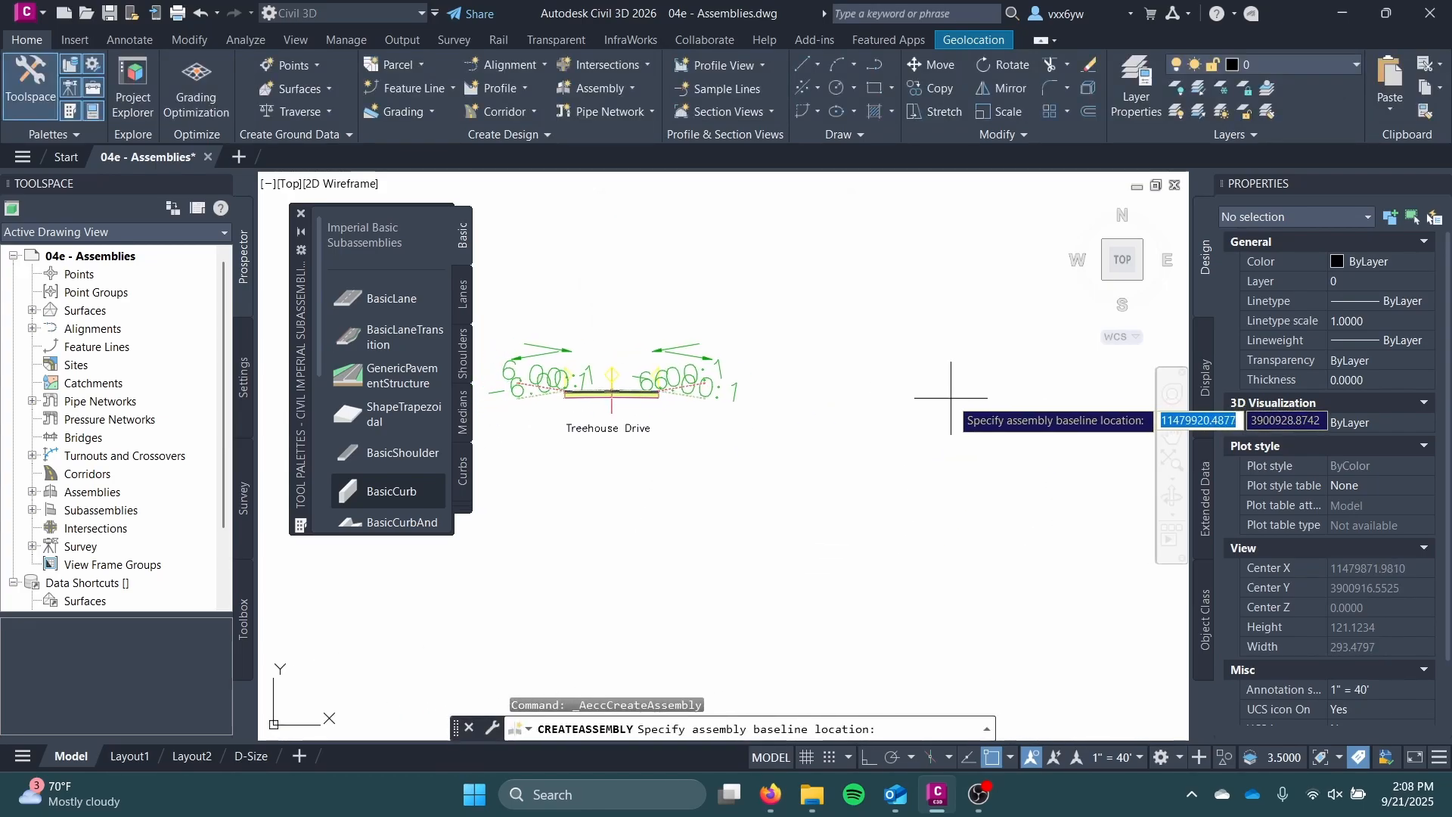
click(957, 398)
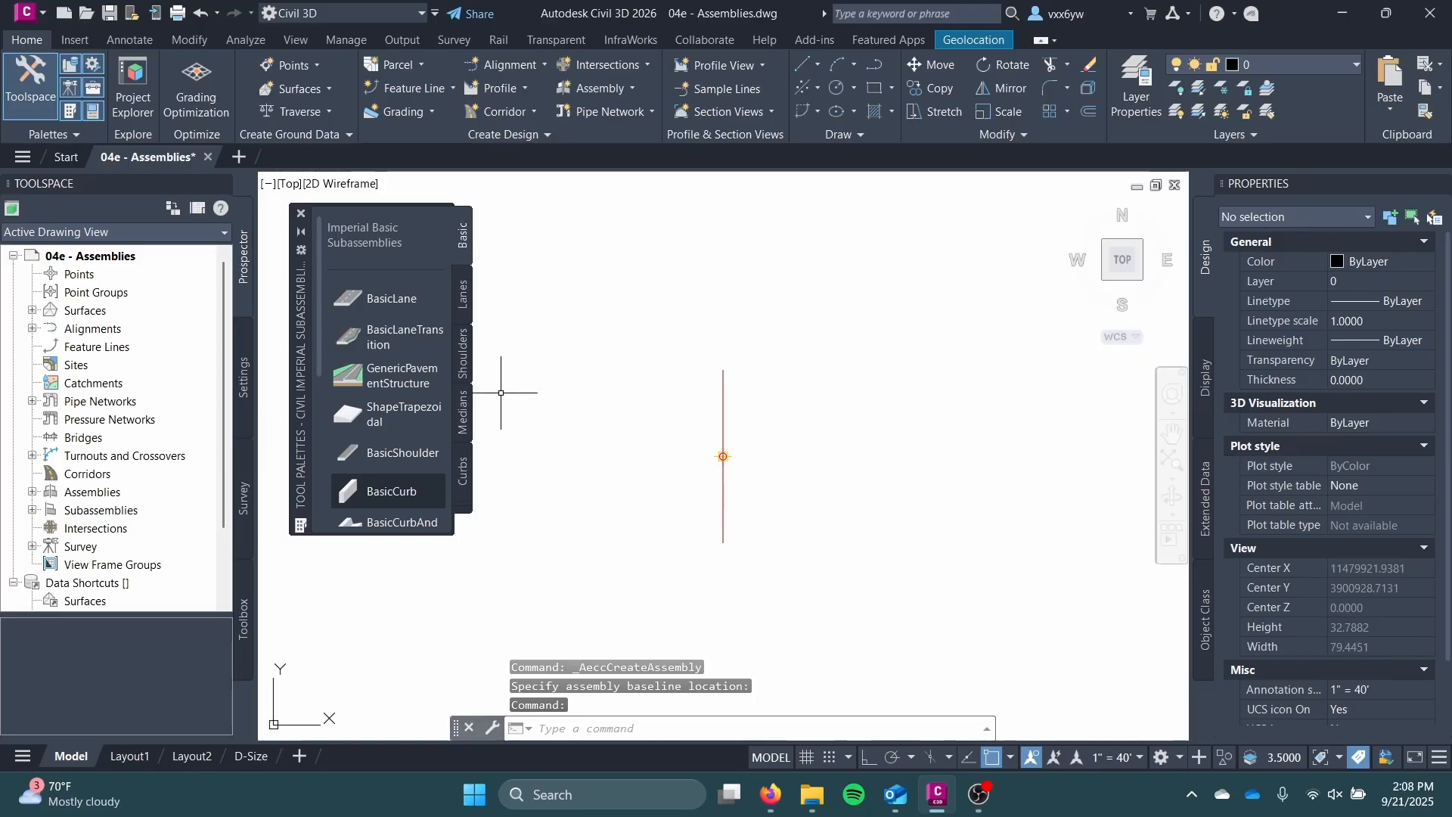
- Attach a right-side LaneSuperelevationAOR subassembly to the baseline marker of the Sidewalk Road assembly
click(463, 294)
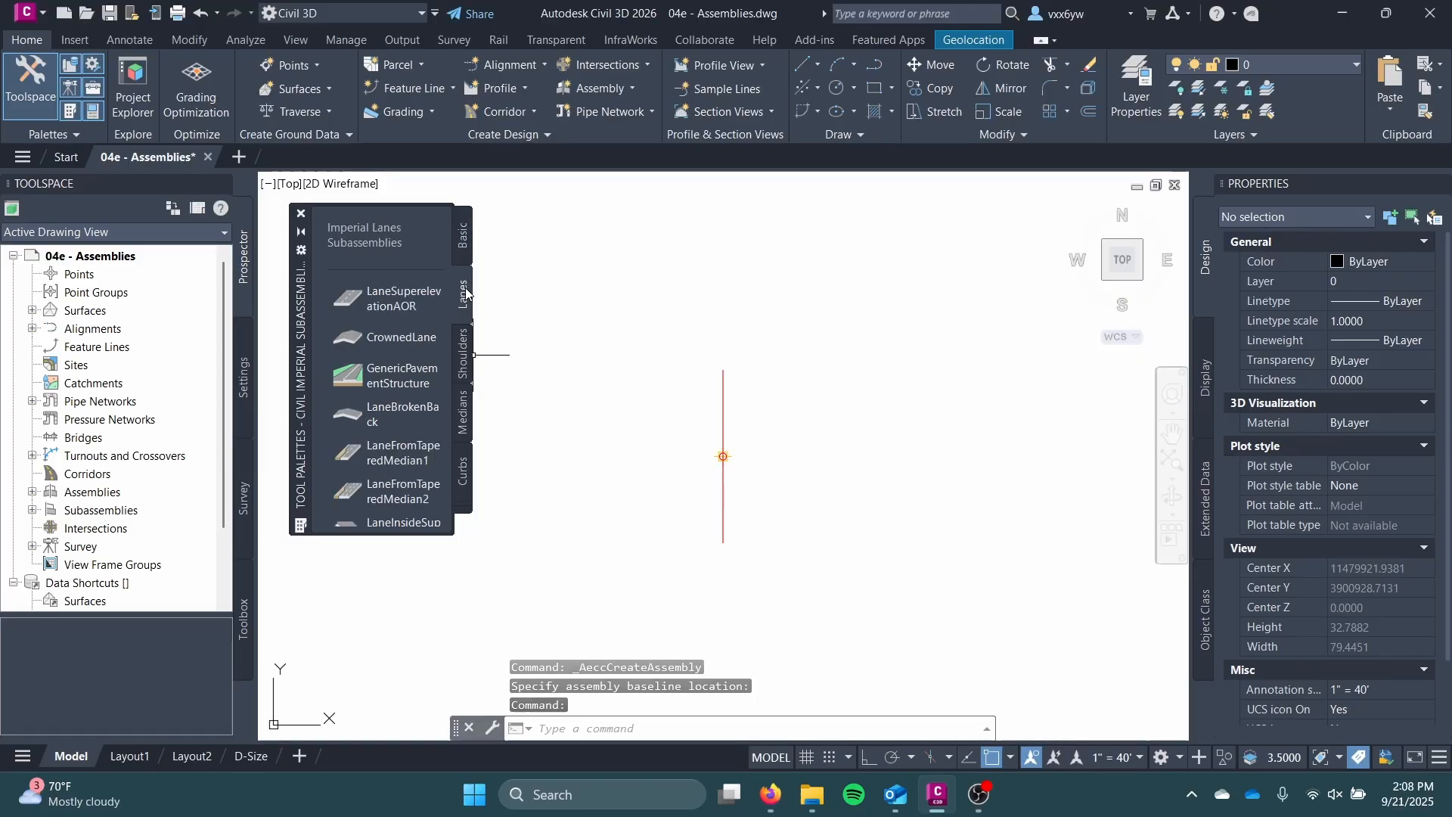
click(413, 303)
scroll(728, 454, up, 4)
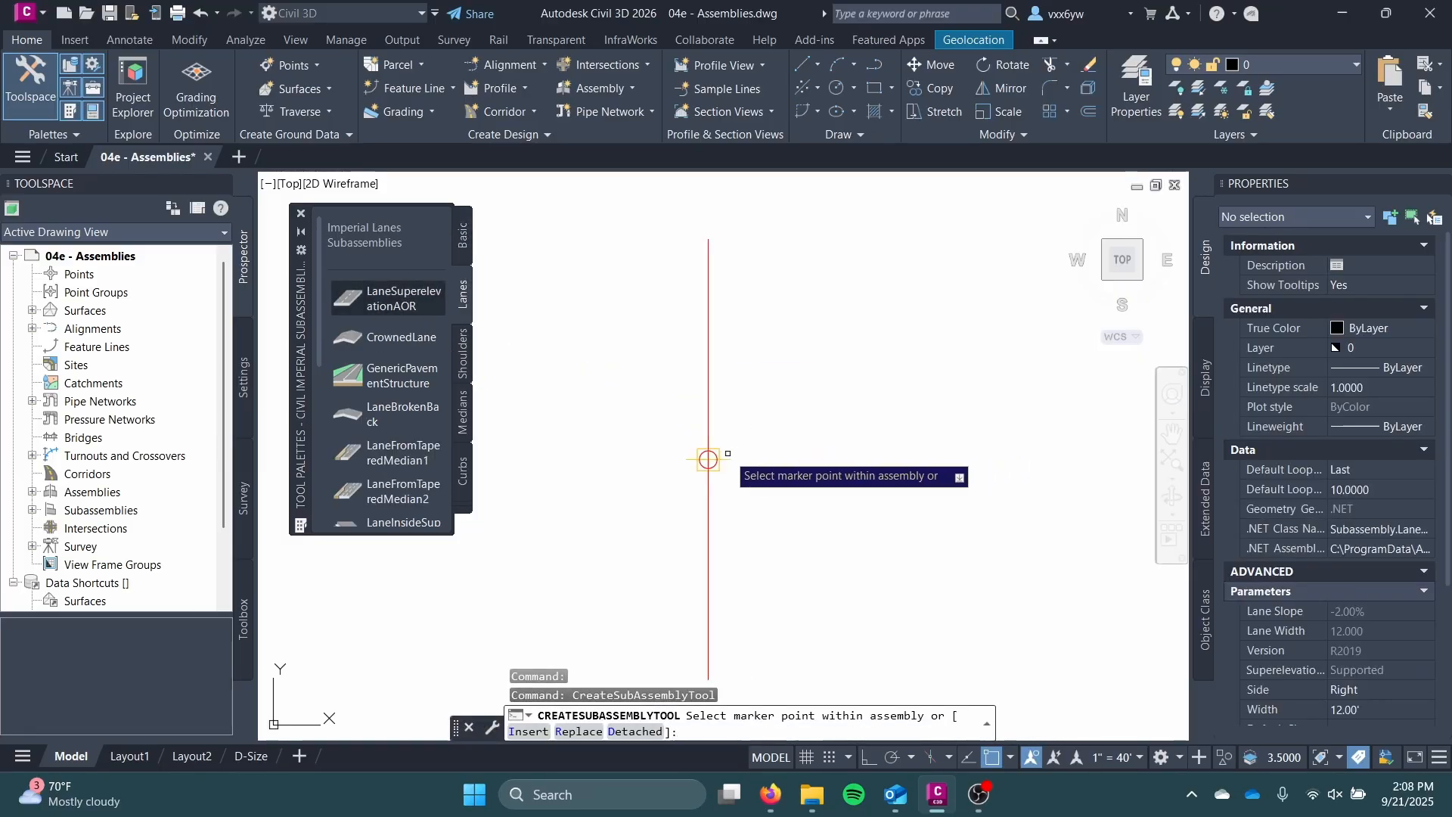
click(708, 459)
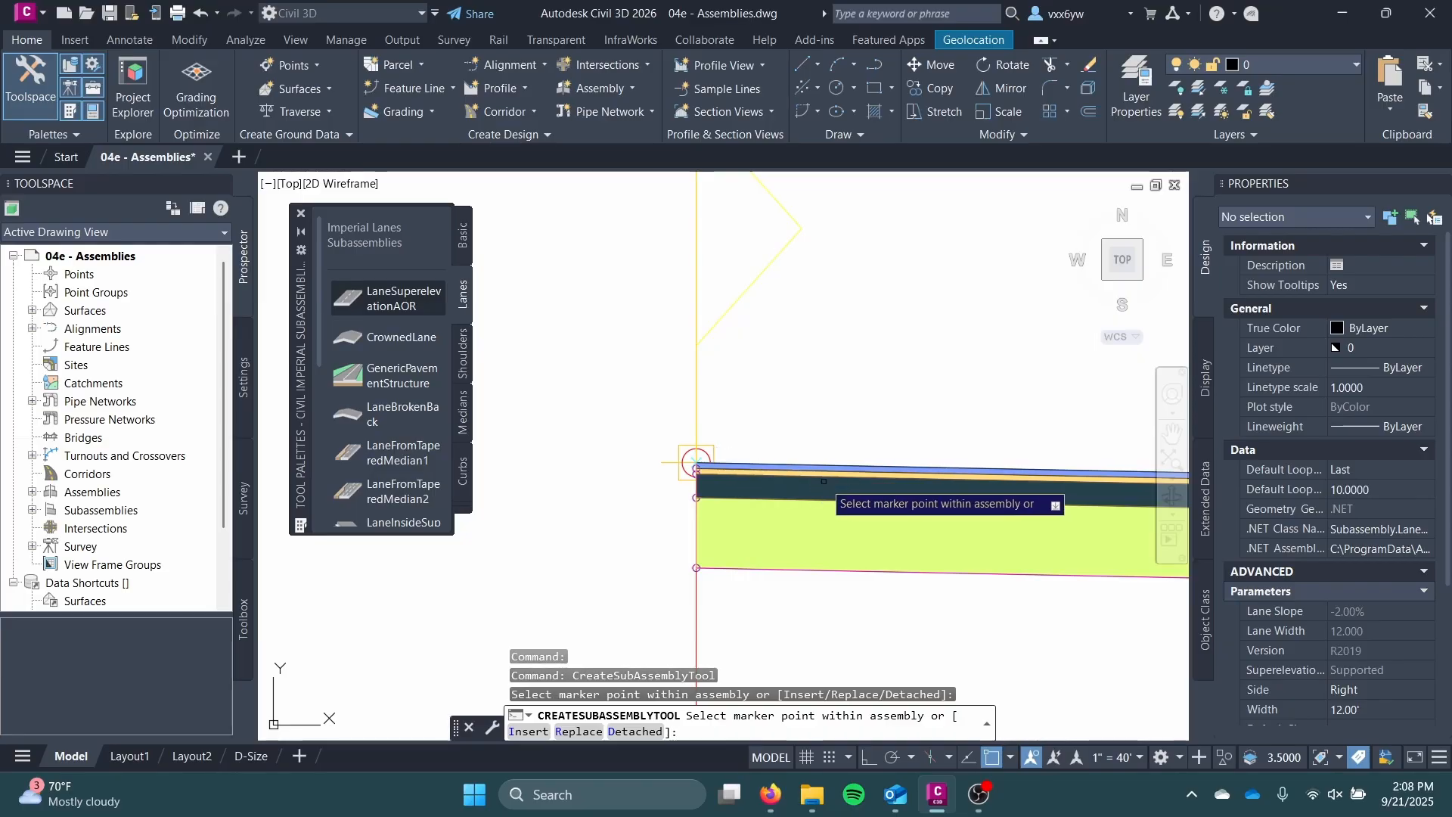
scroll(828, 477, down, 4)
key(Escape)
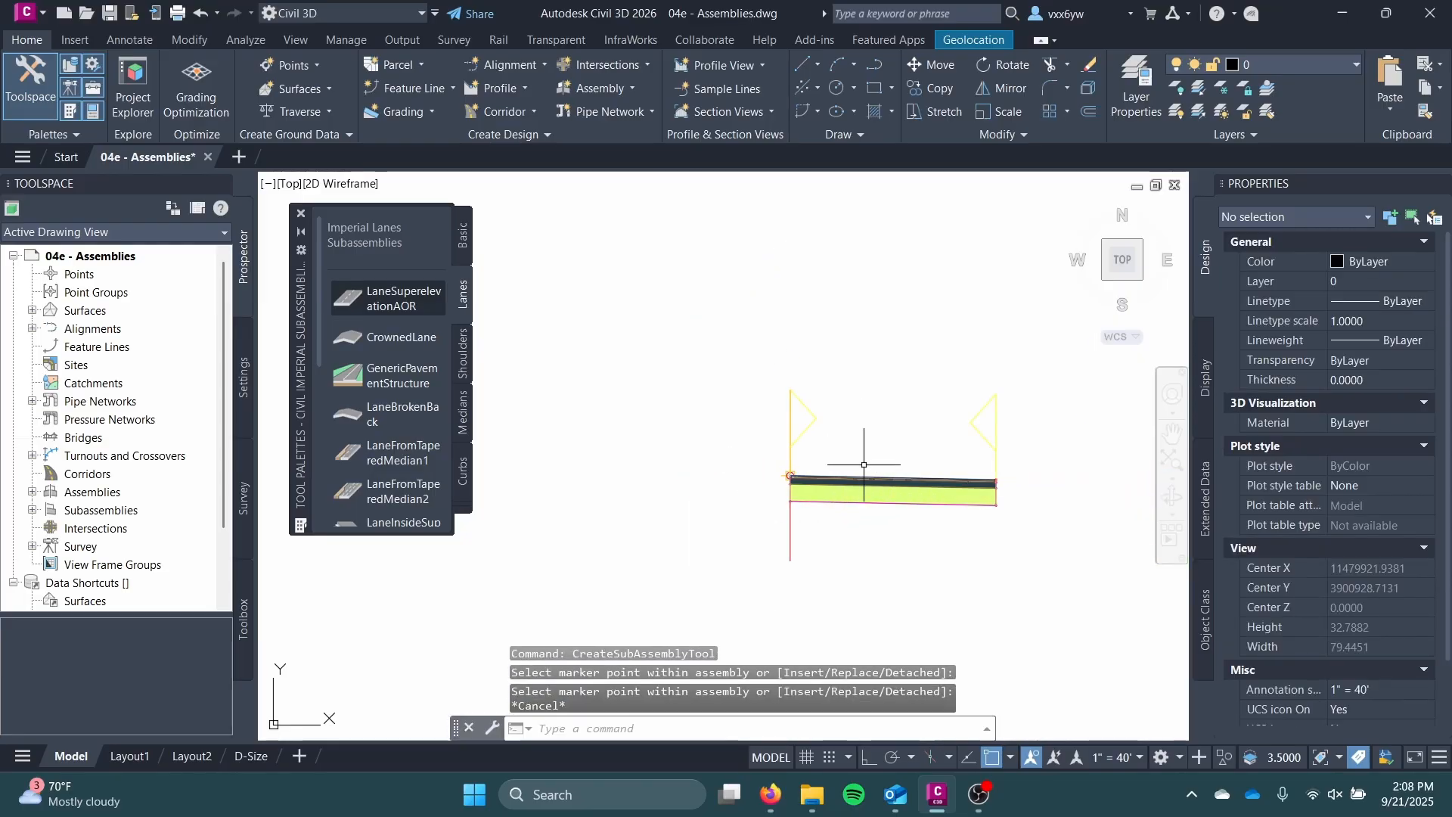
- Set the right lane subassembly's width to 13 feet
click(869, 487)
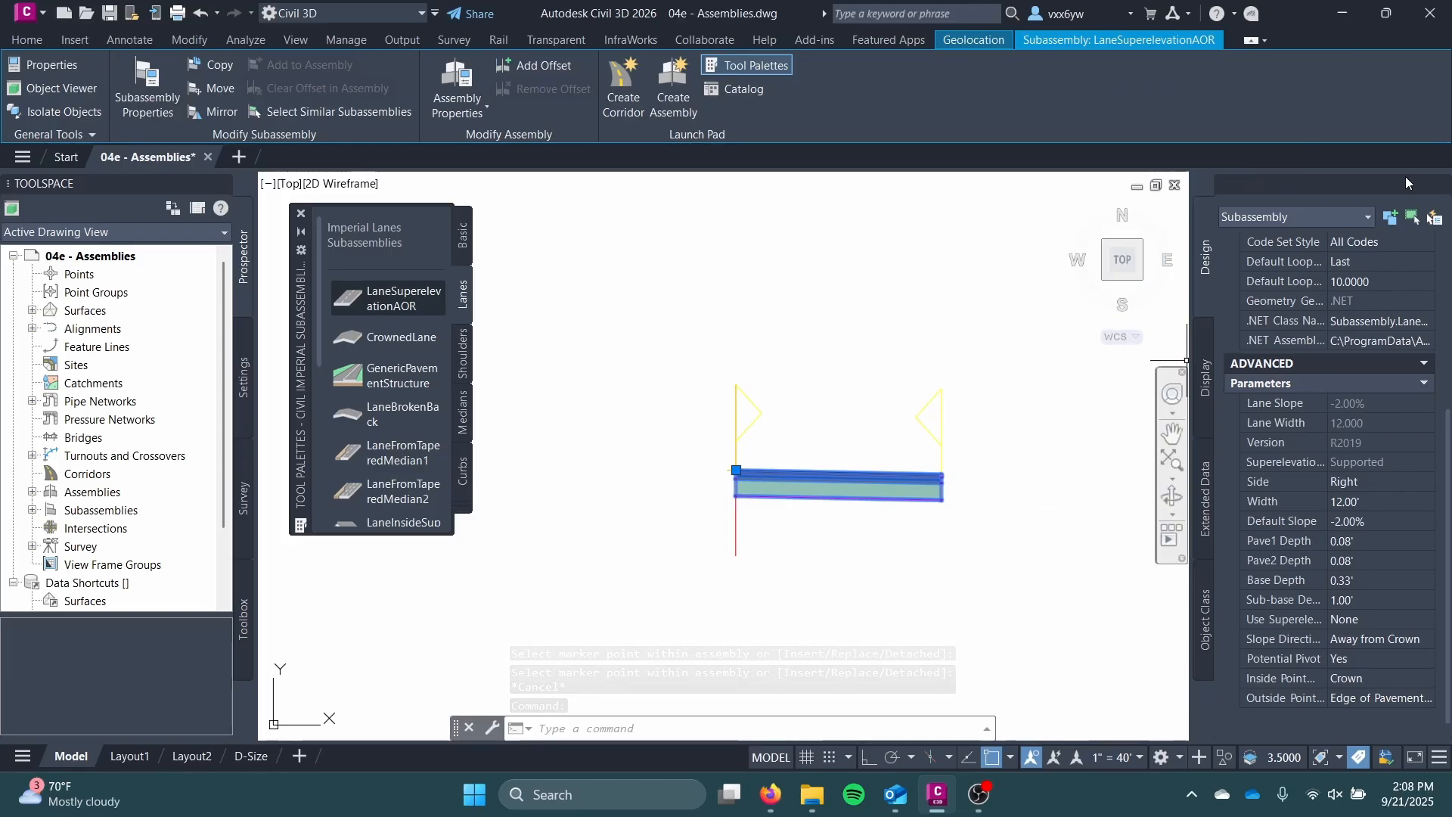
click(295, 40)
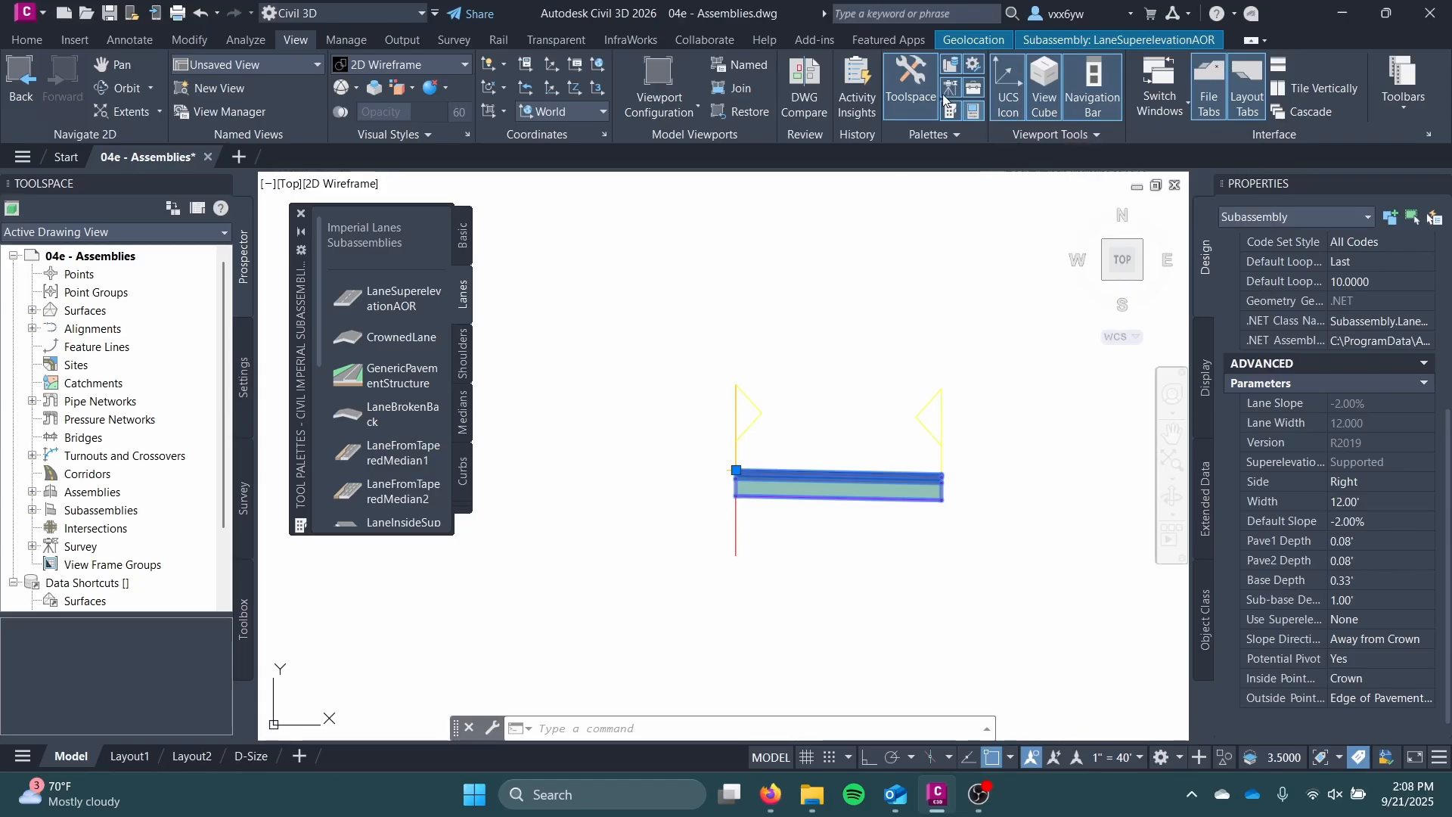
click(27, 40)
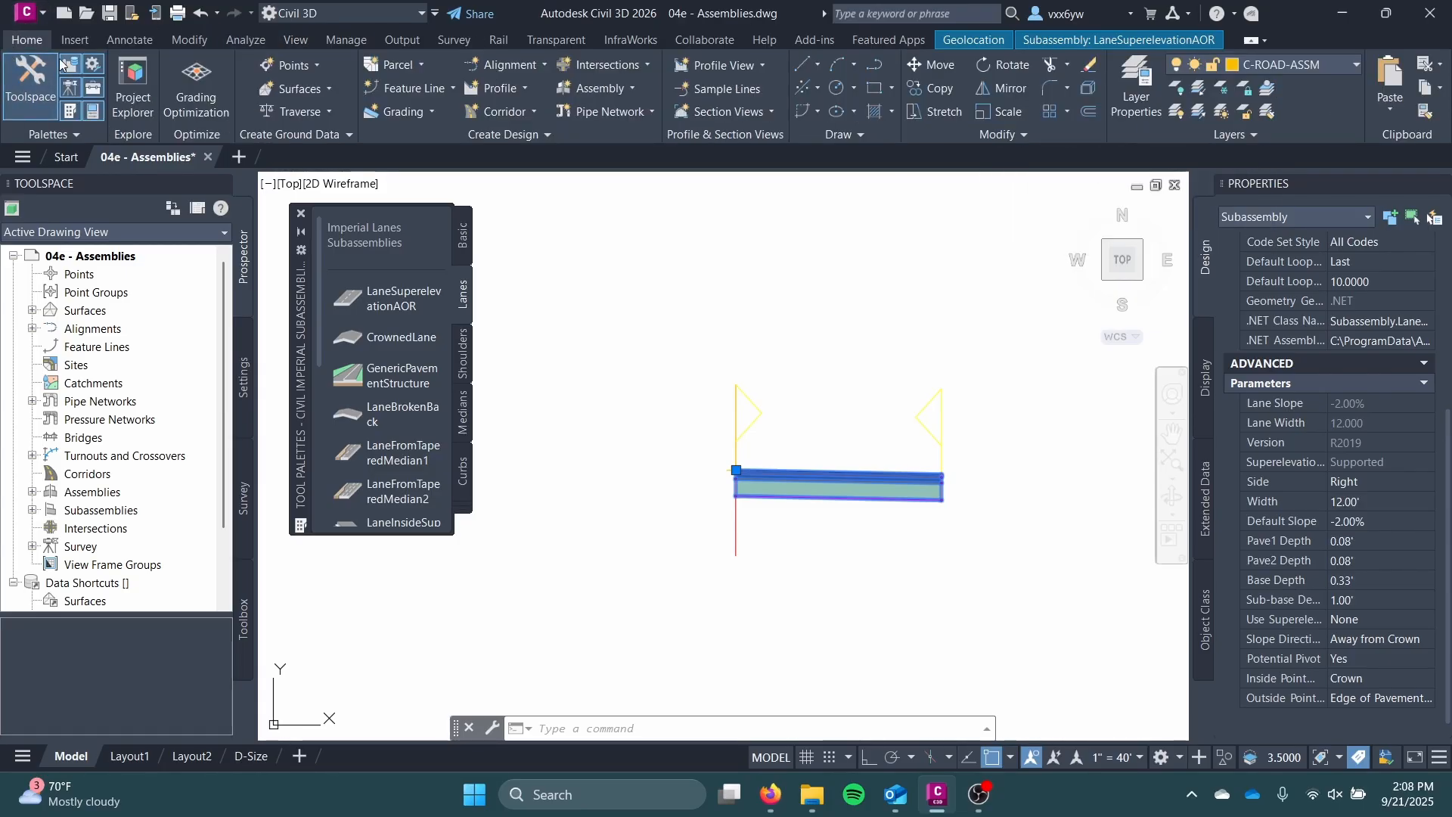
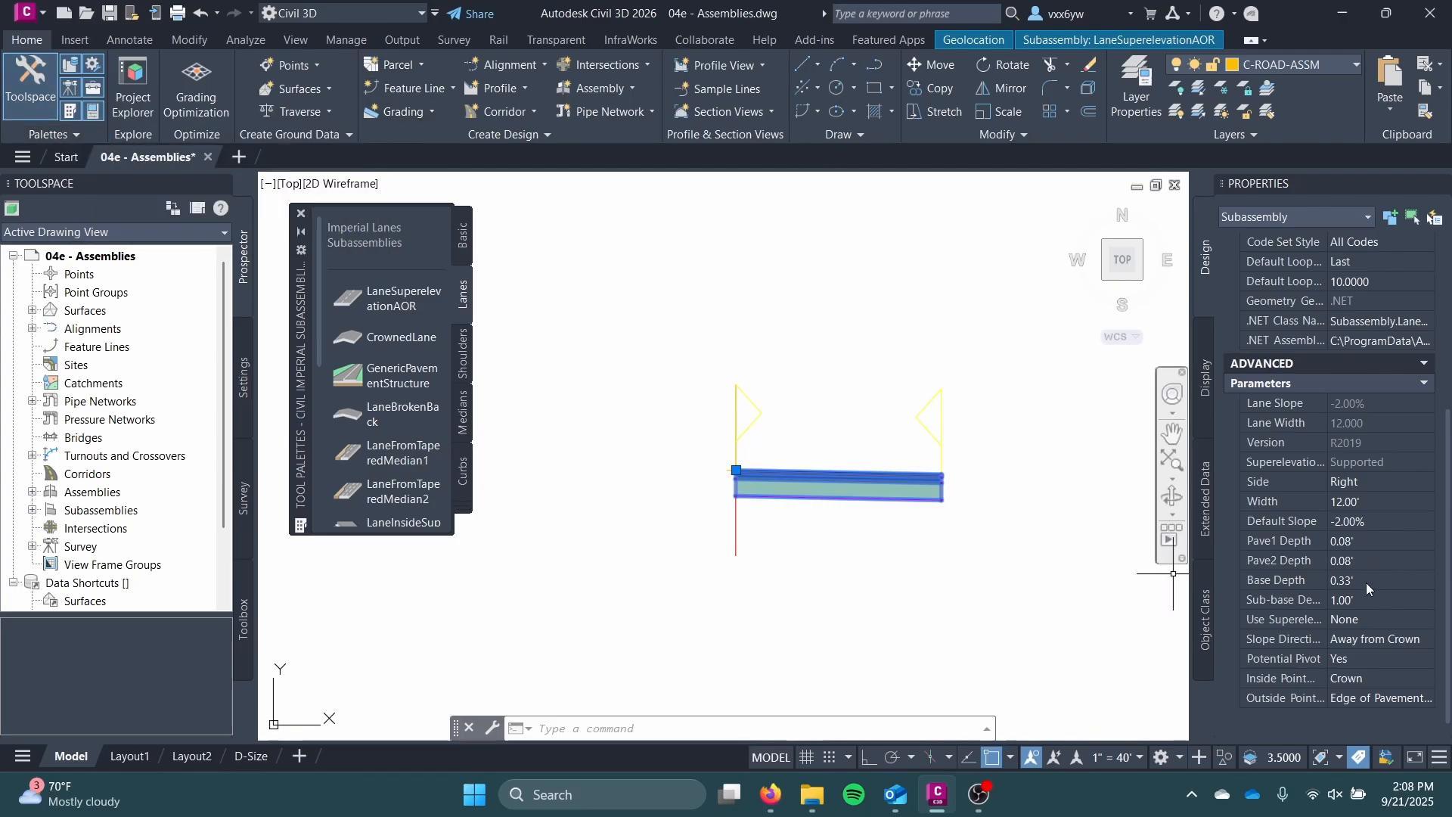
click(1353, 505)
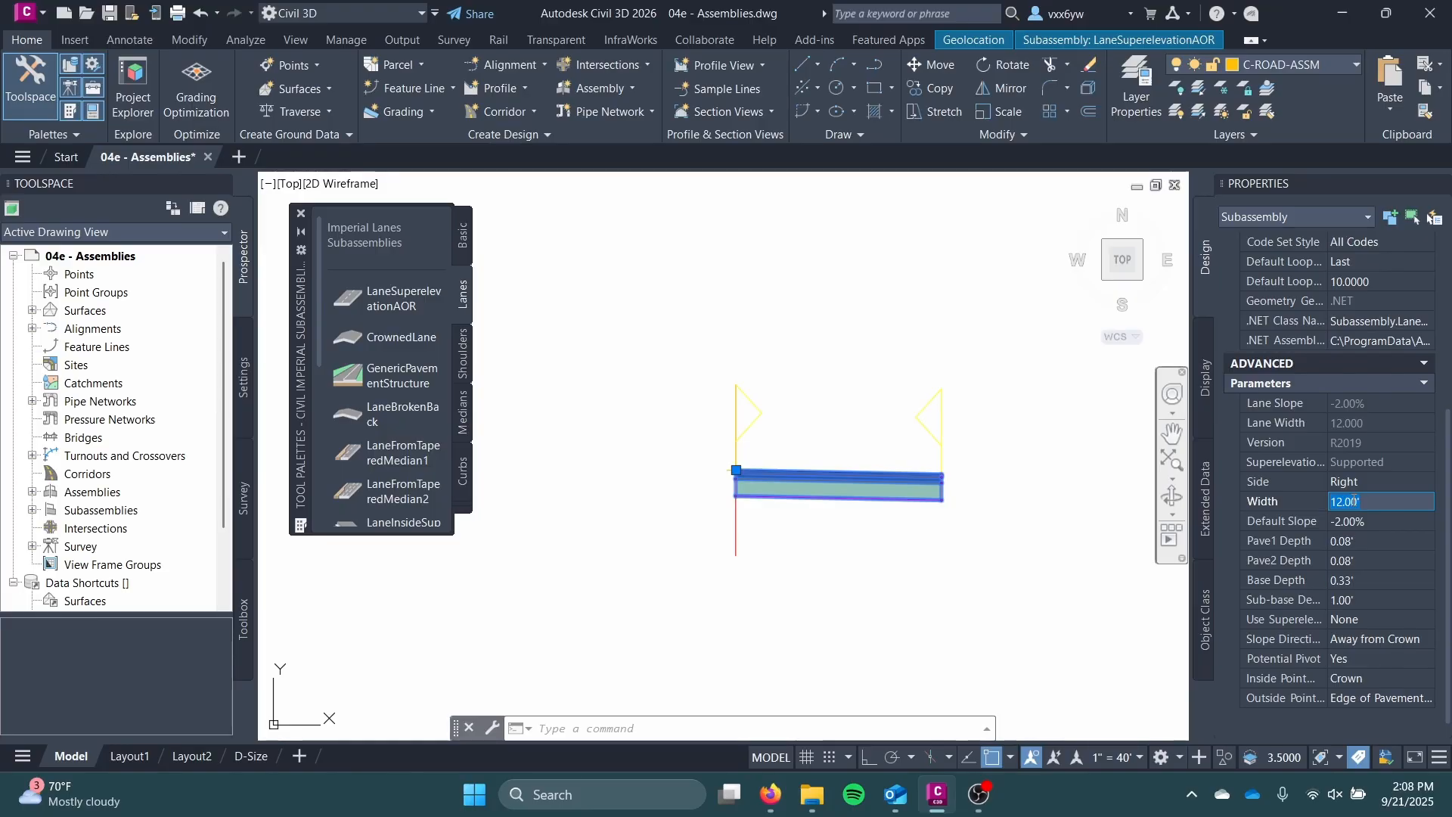
text(13)
key(Tab)
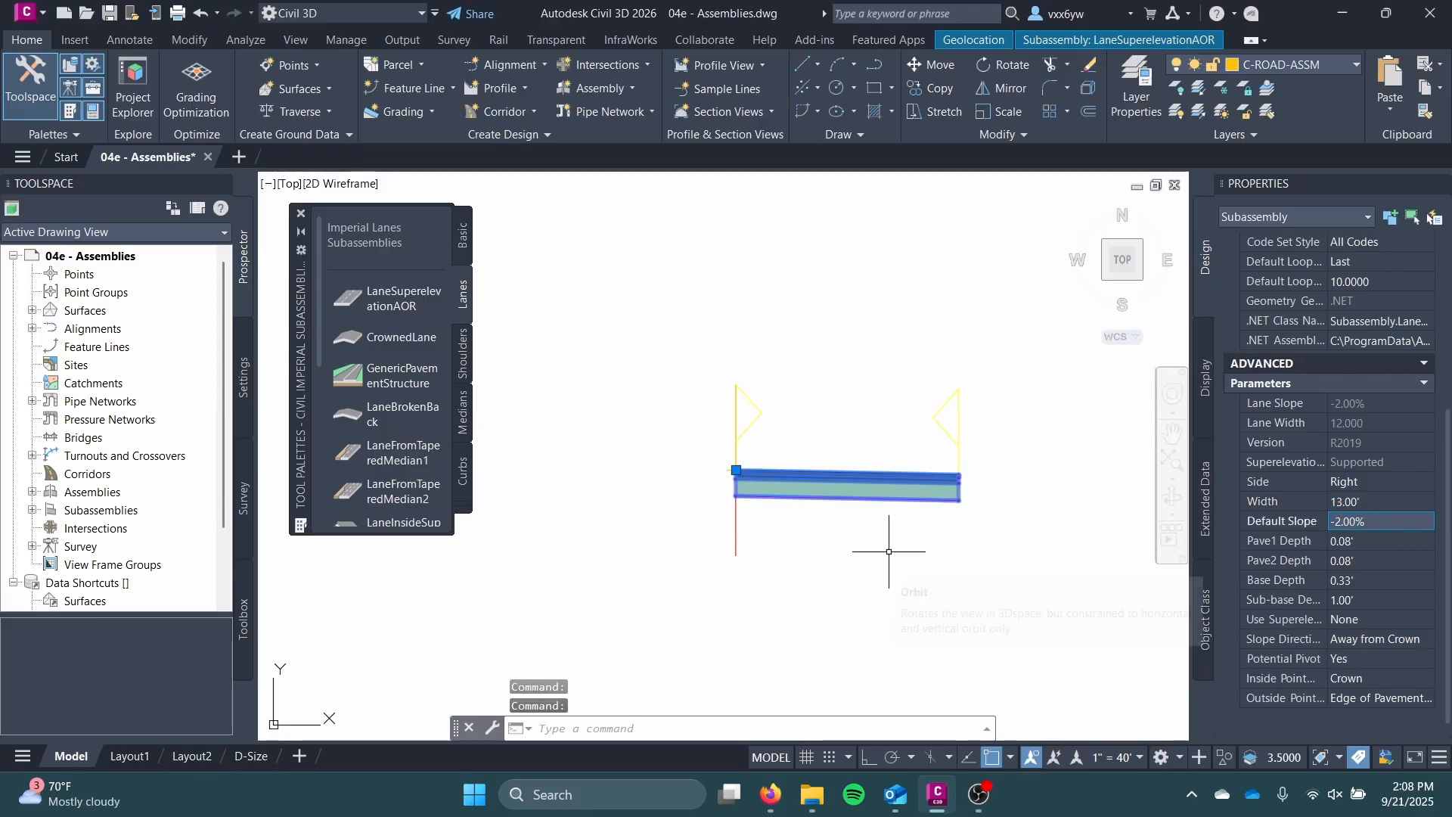
key(Escape)
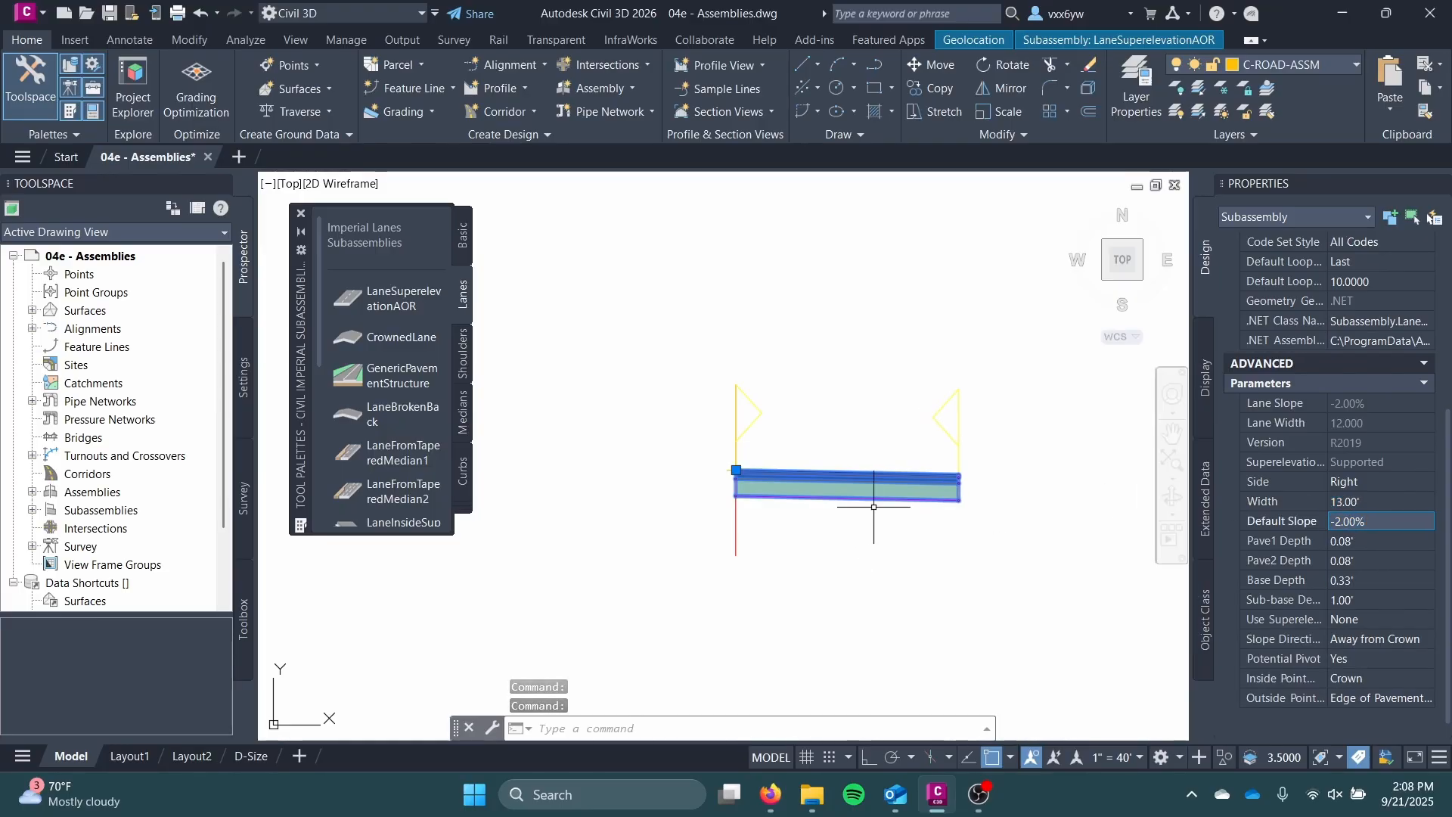
- Attach a right-side BasicCurbAndGutter subassembly to the top outer edge marker of the lane
middle_drag(963, 506, 807, 489)
scroll(731, 450, up, 2)
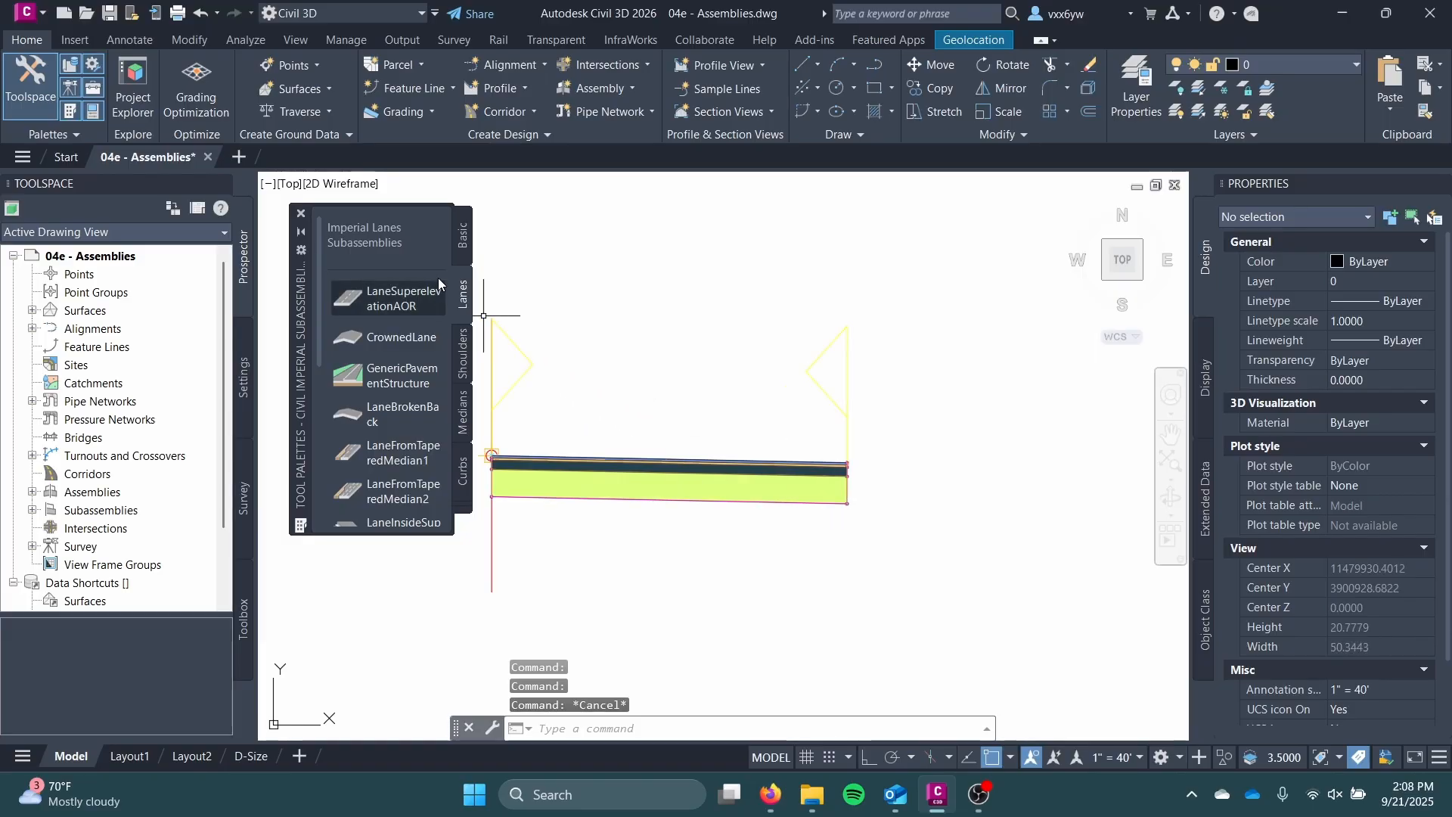
click(464, 235)
scroll(387, 334, down, 5)
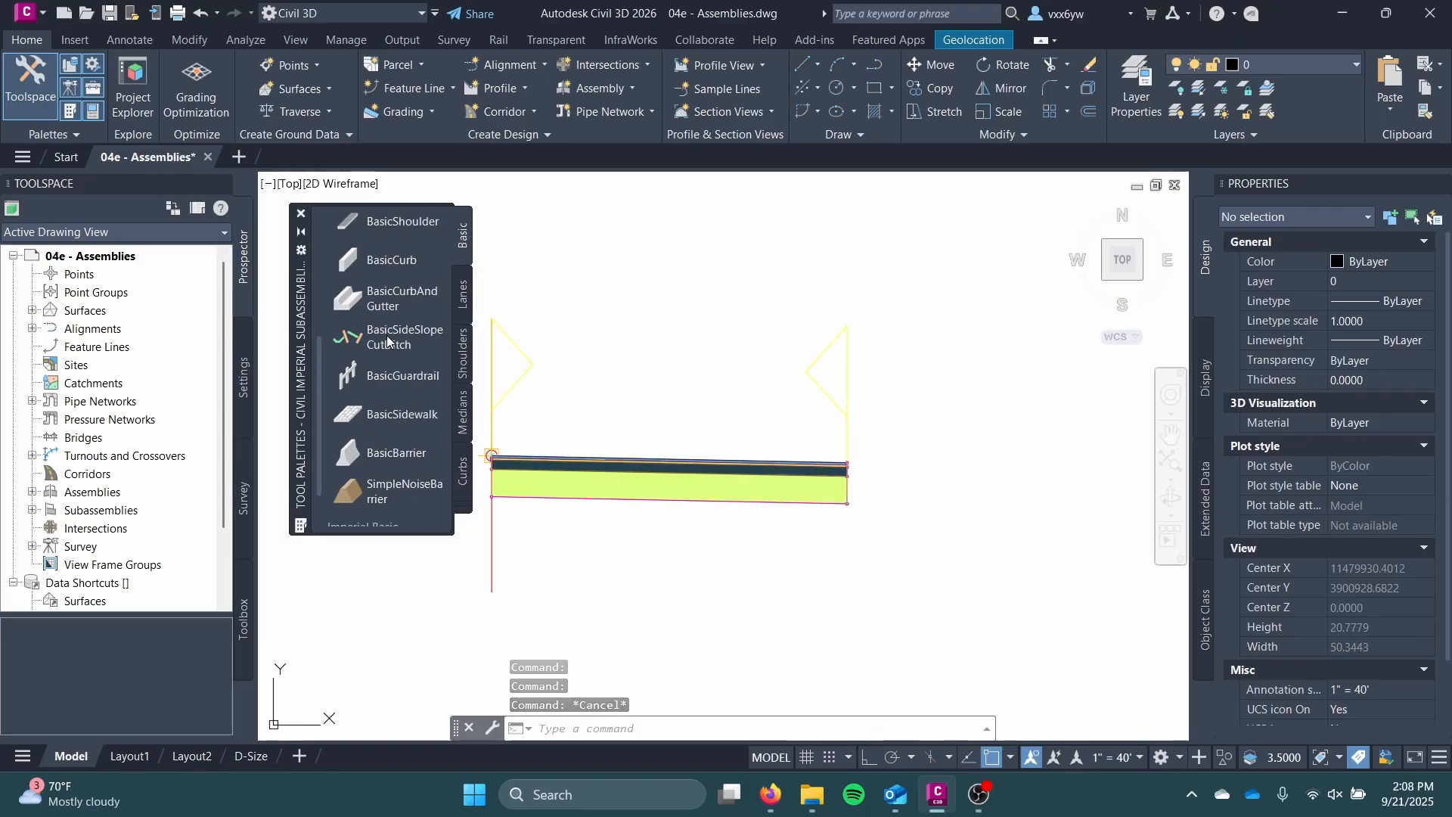
click(407, 310)
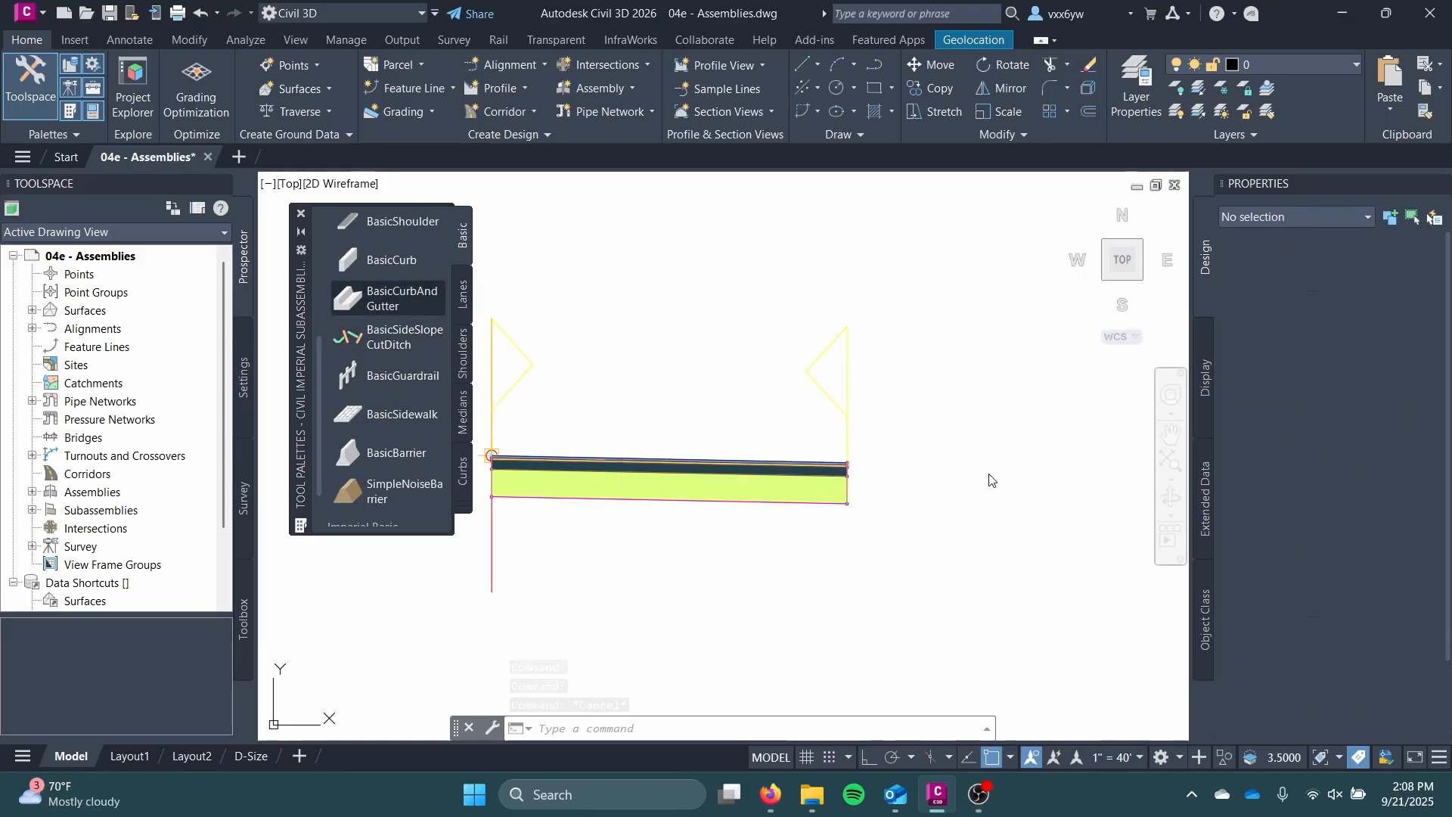
scroll(848, 434, up, 3)
scroll(889, 500, up, 4)
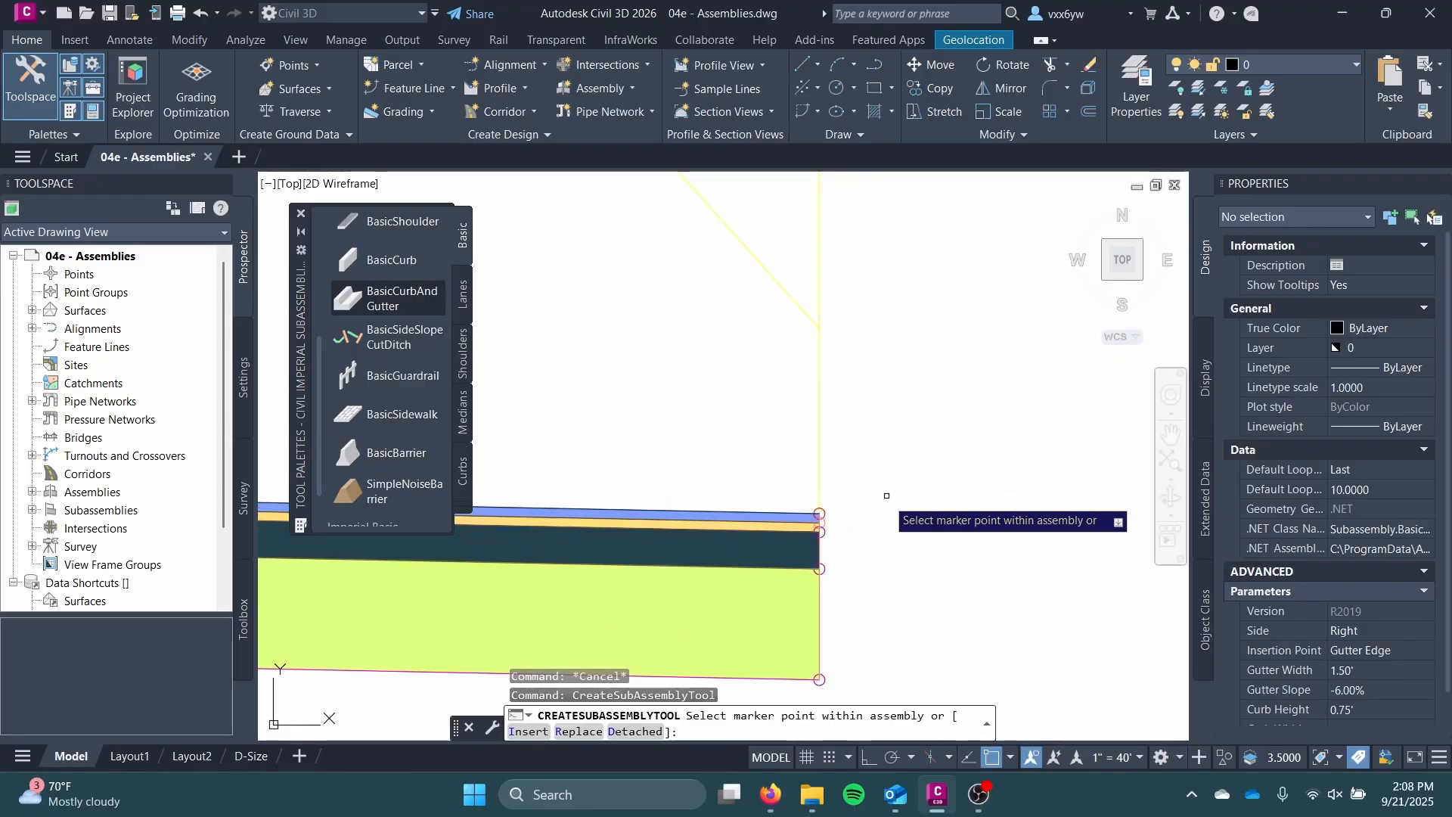
scroll(817, 484, up, 4)
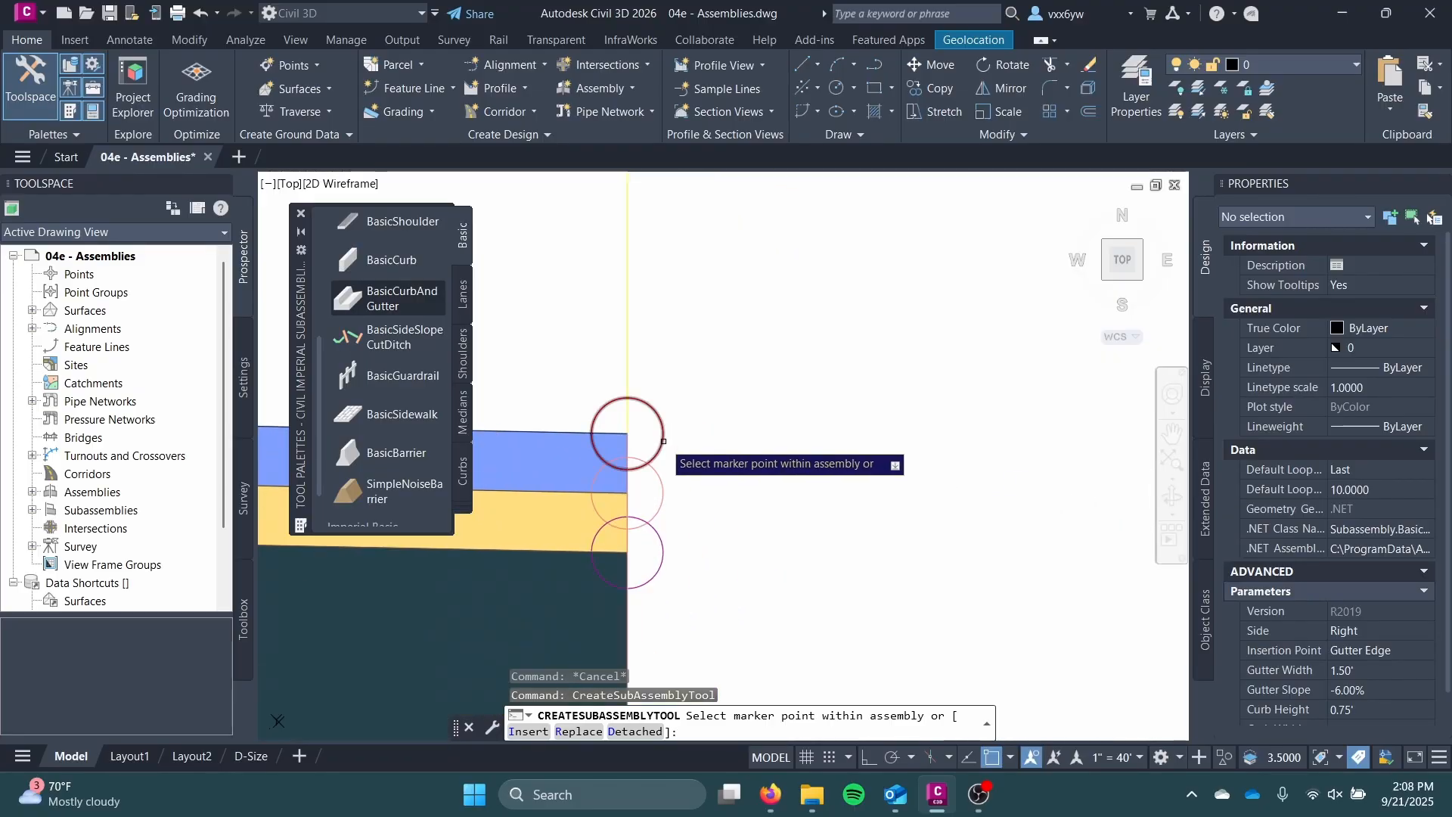
scroll(889, 492, down, 8)
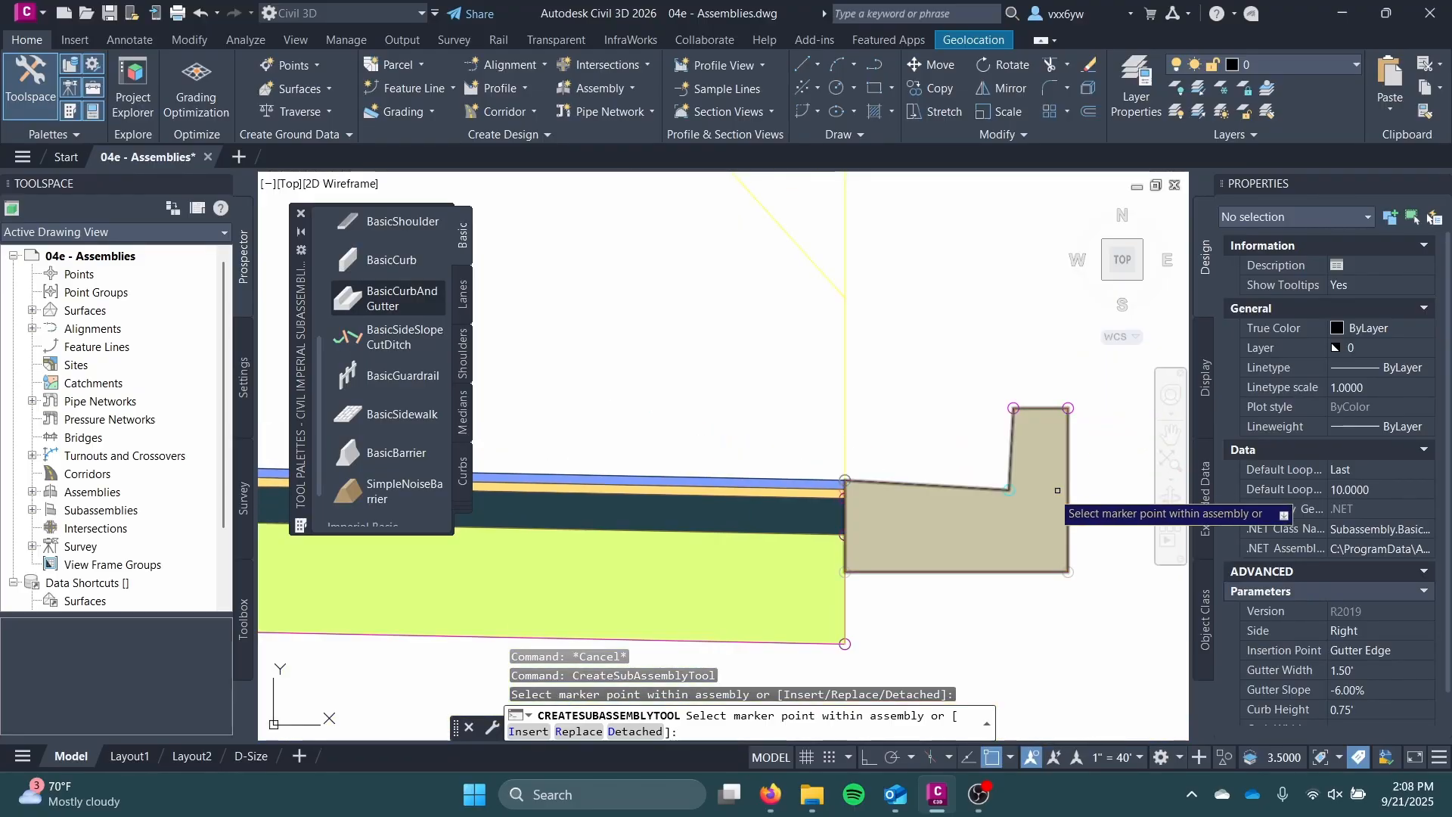
scroll(909, 423, down, 2)
key(Escape)
key(Escape)
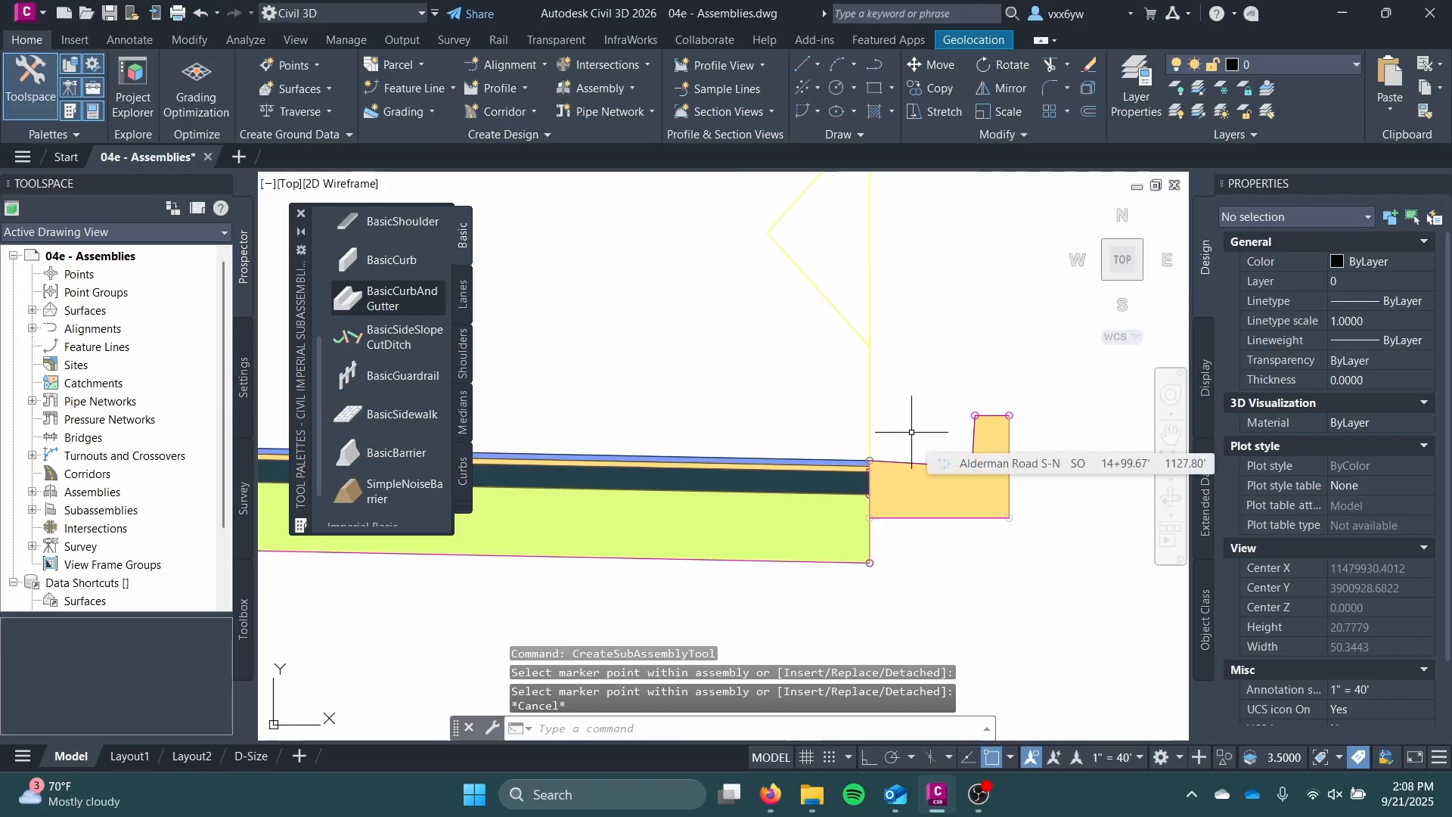
- Set the gutter width of the right curb and gutter to 1 foot
click(900, 478)
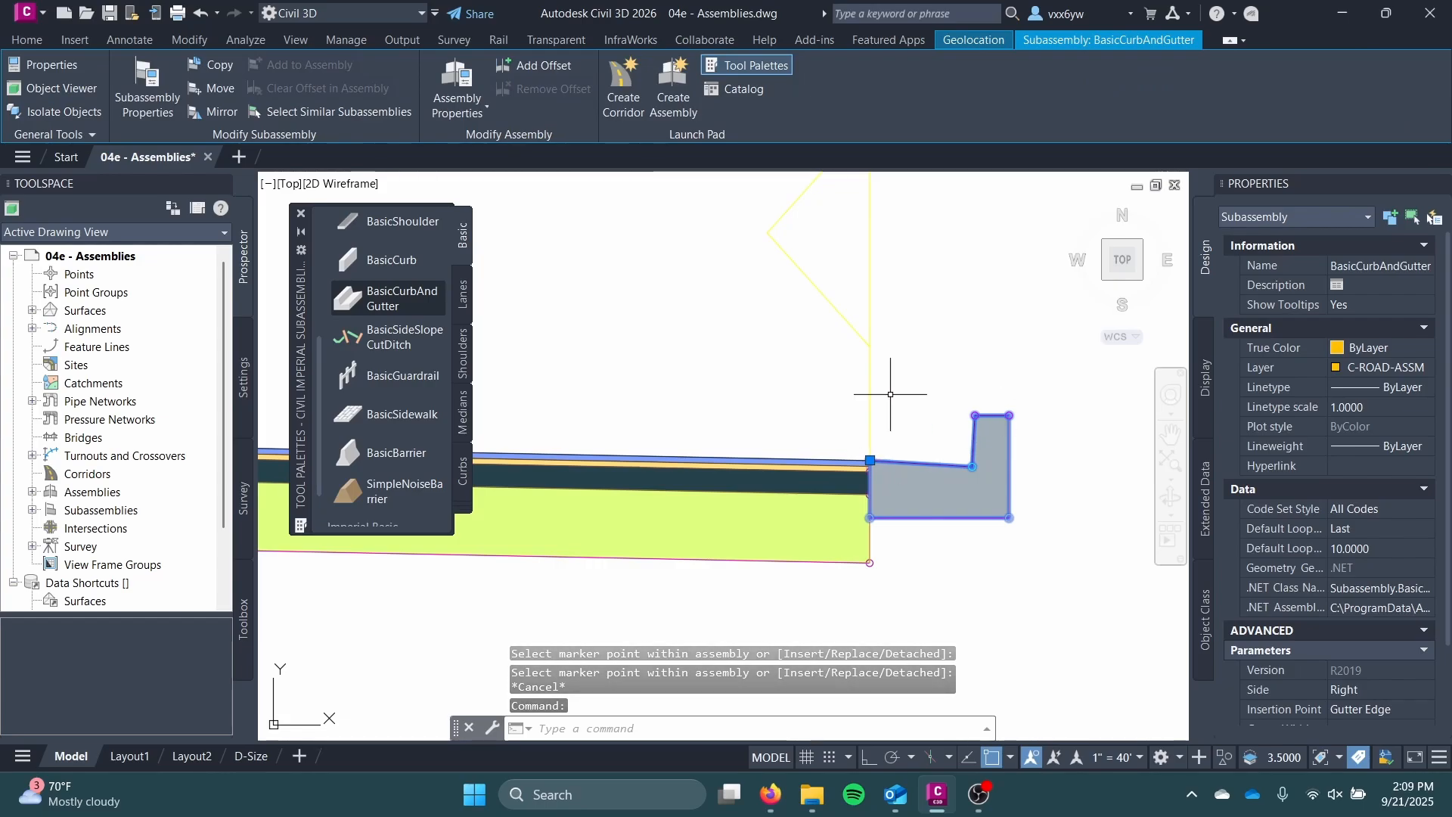
scroll(1323, 462, down, 2)
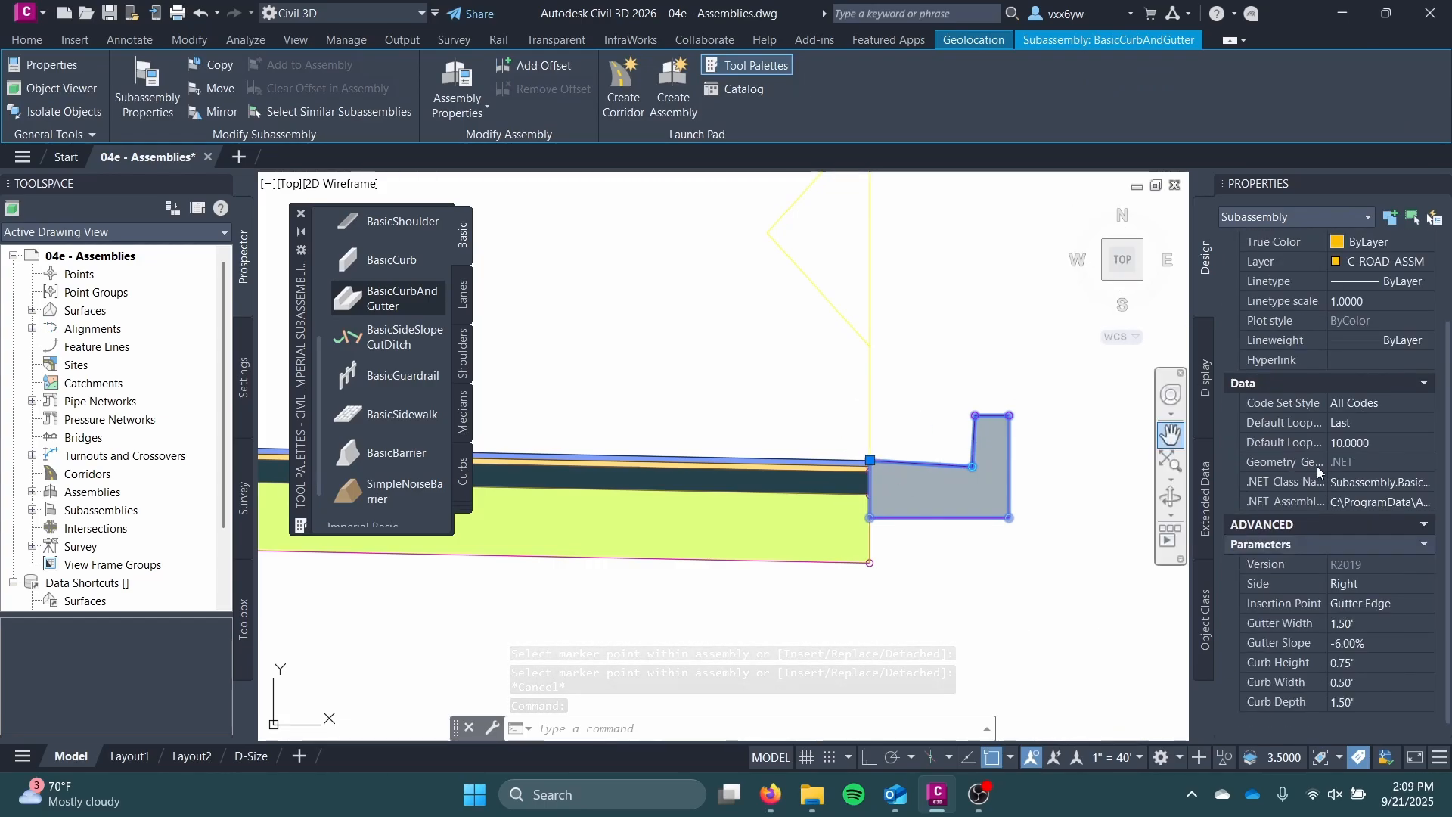
click(1357, 624)
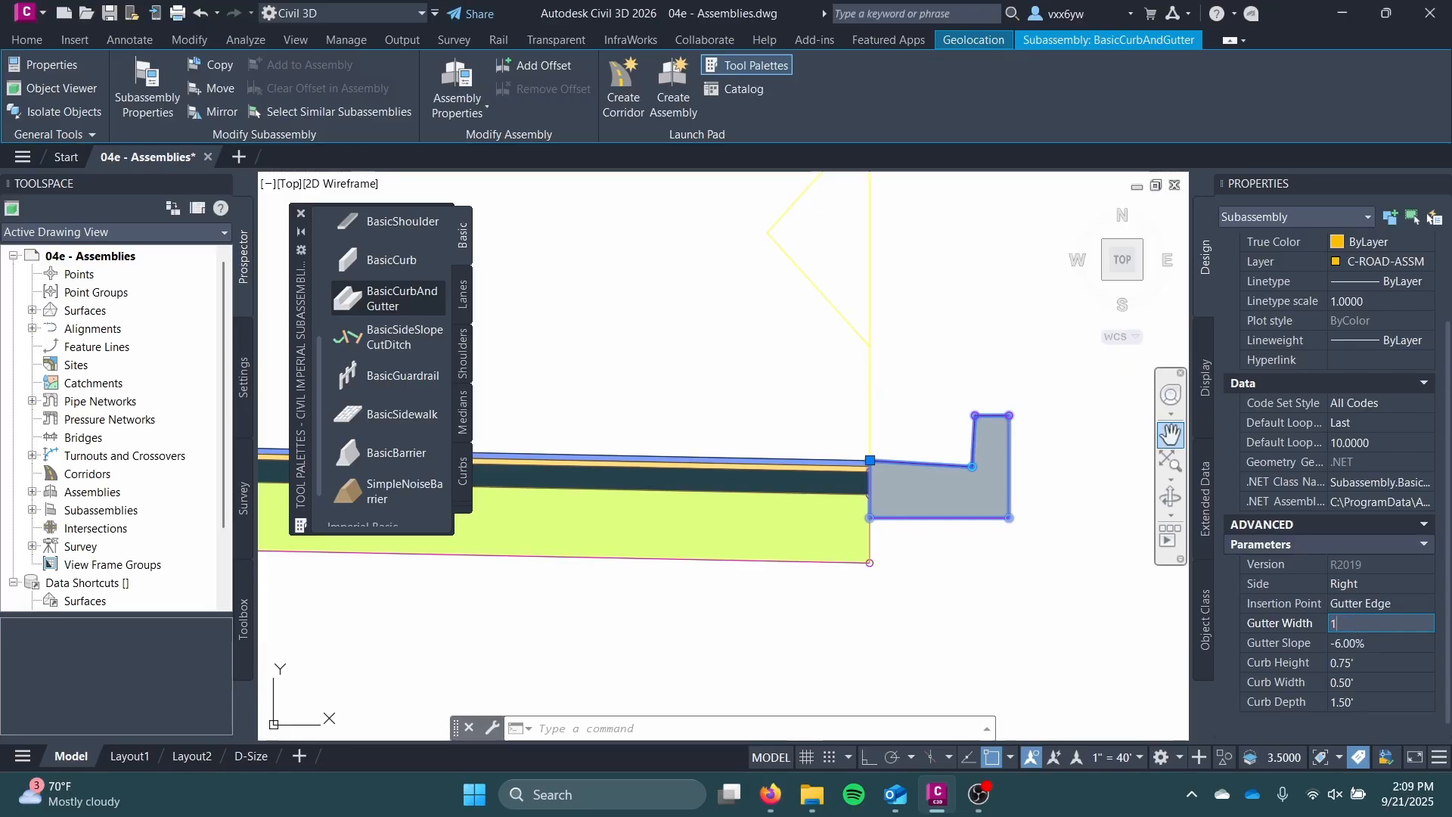
key(Tab)
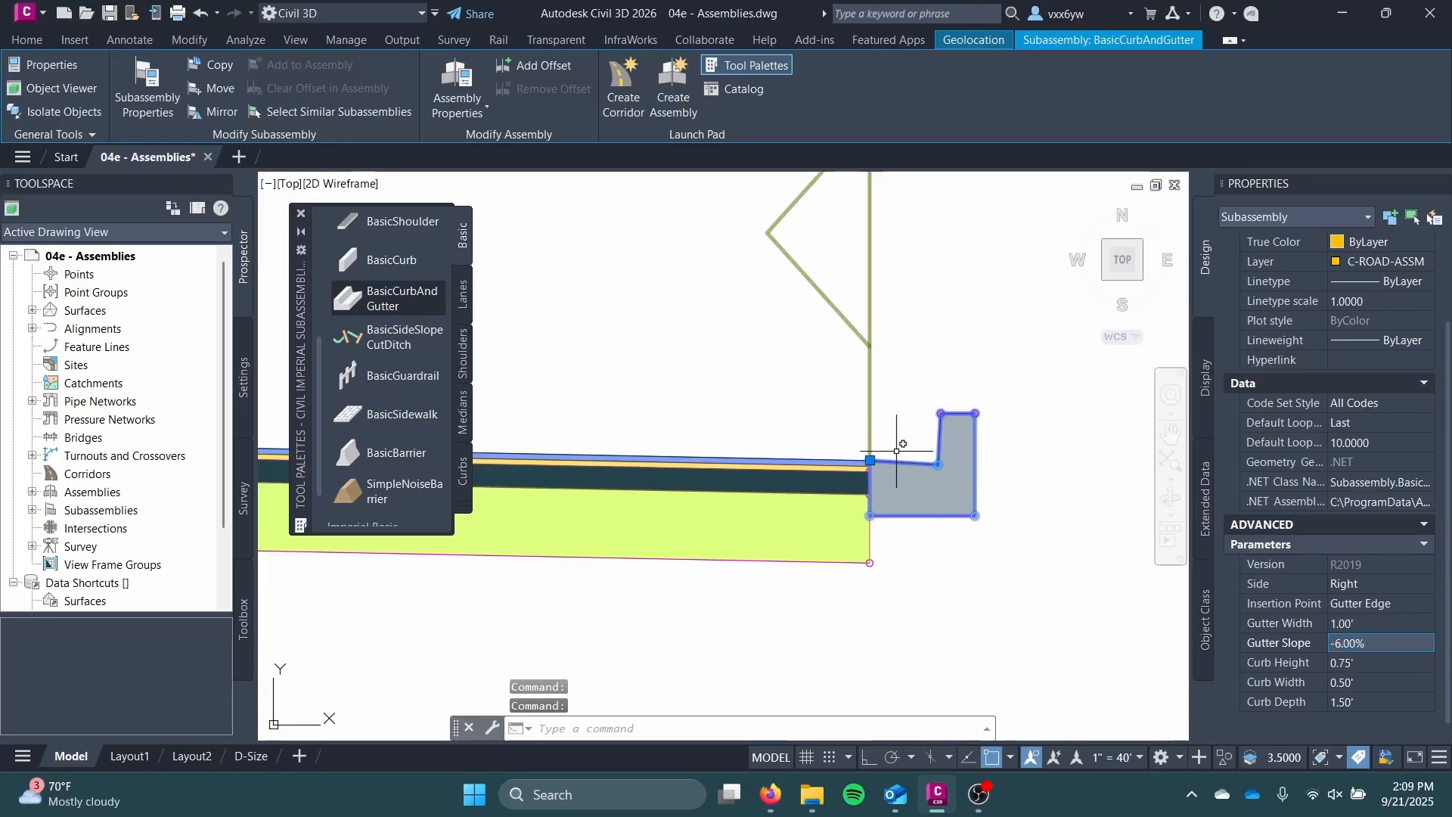
key(Escape)
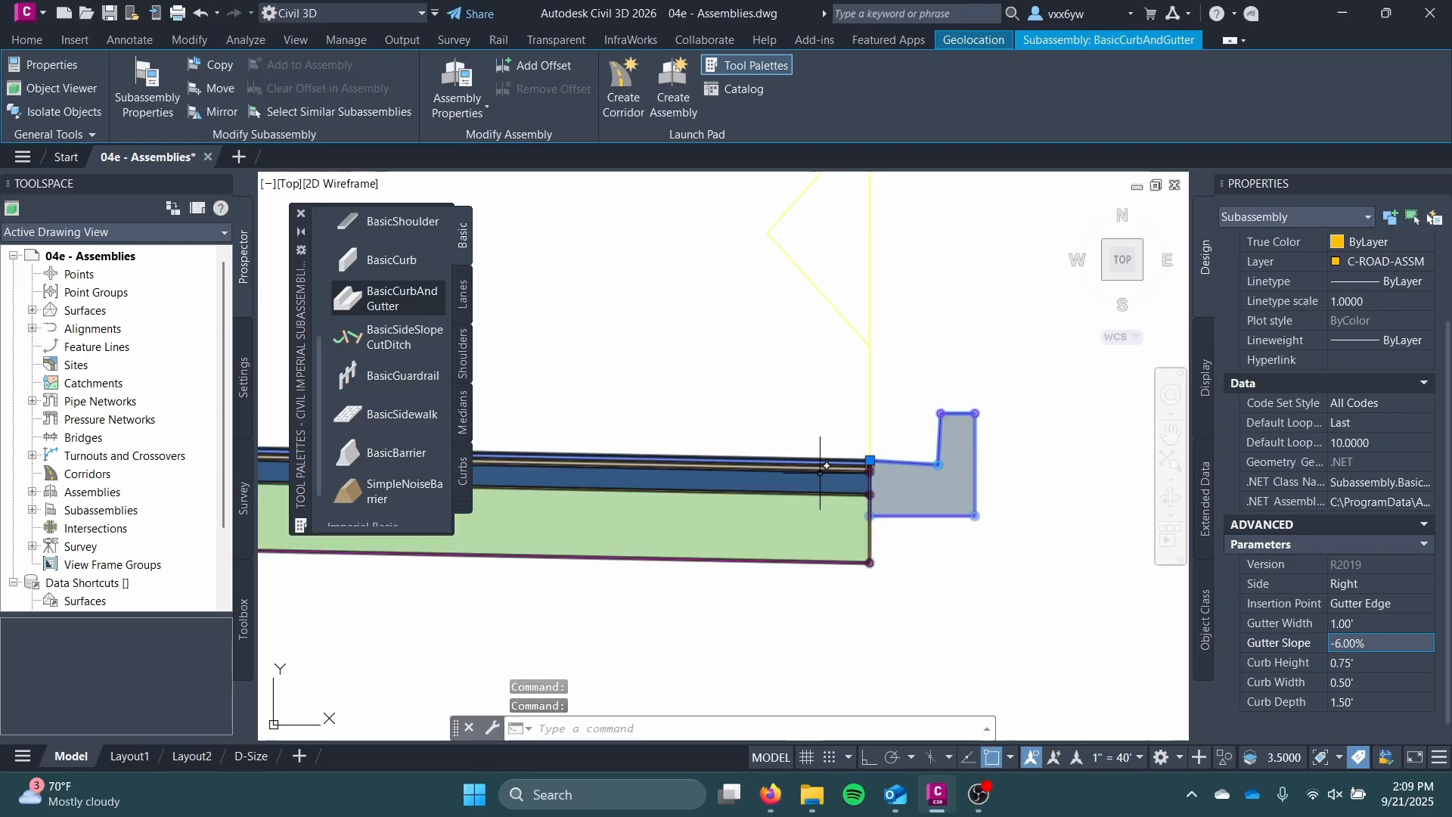
- Attach a right-side BasicSidewalk subassembly, 6 feet wide, to the top back-of-curb marker
middle_drag(877, 389, 649, 434)
middle_drag(833, 380, 752, 404)
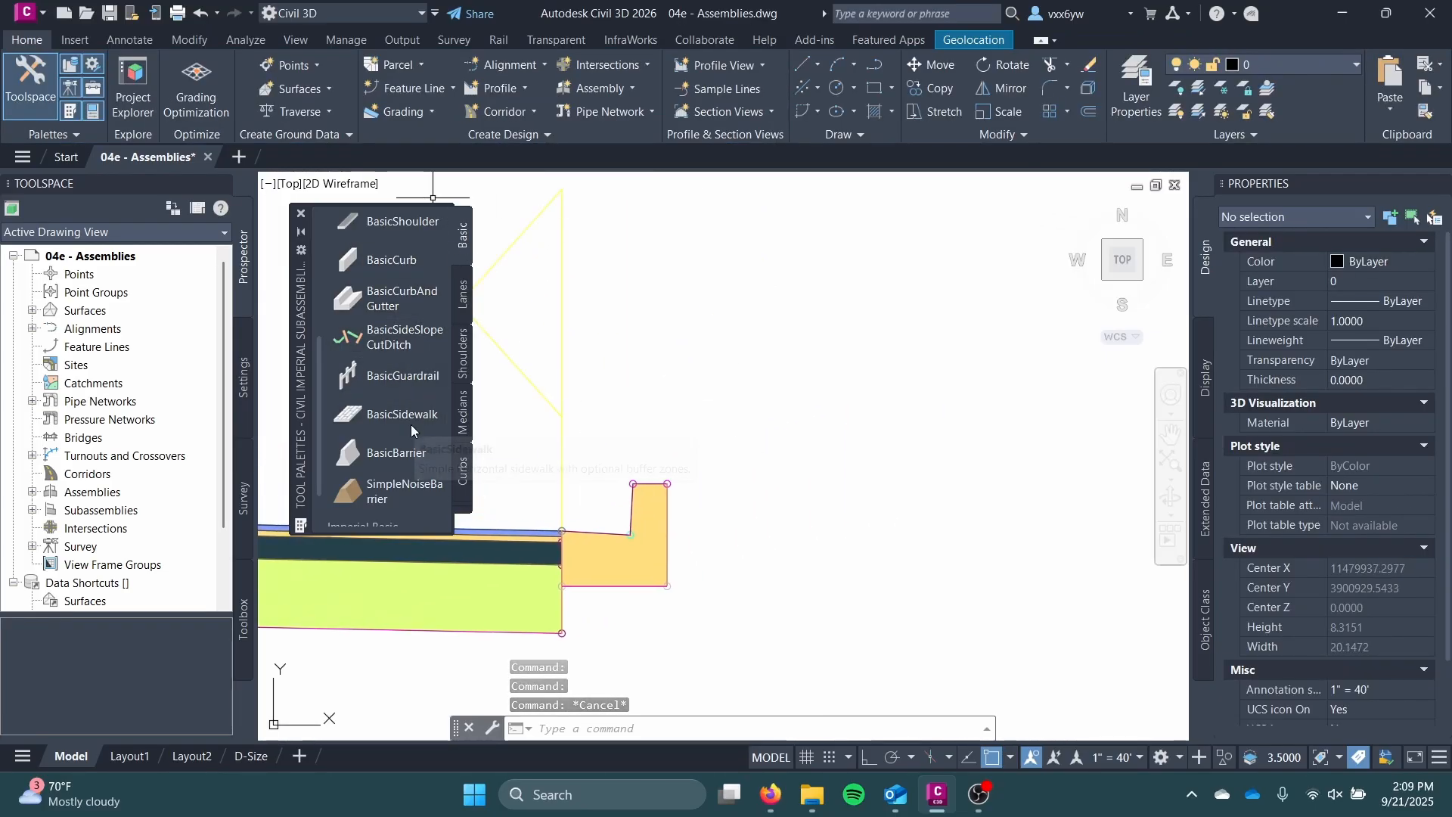
click(392, 415)
scroll(676, 457, up, 4)
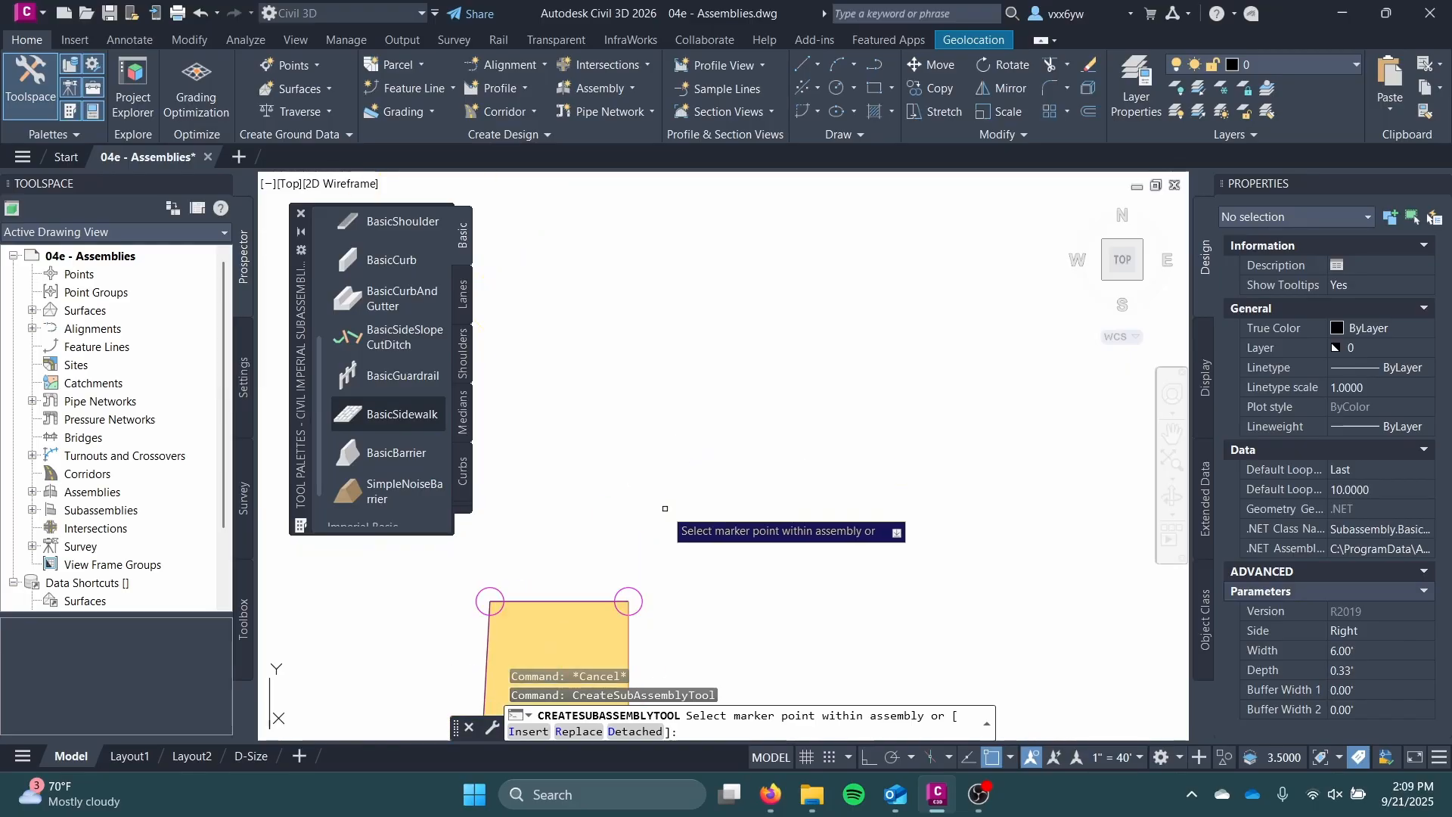
scroll(680, 348, down, 5)
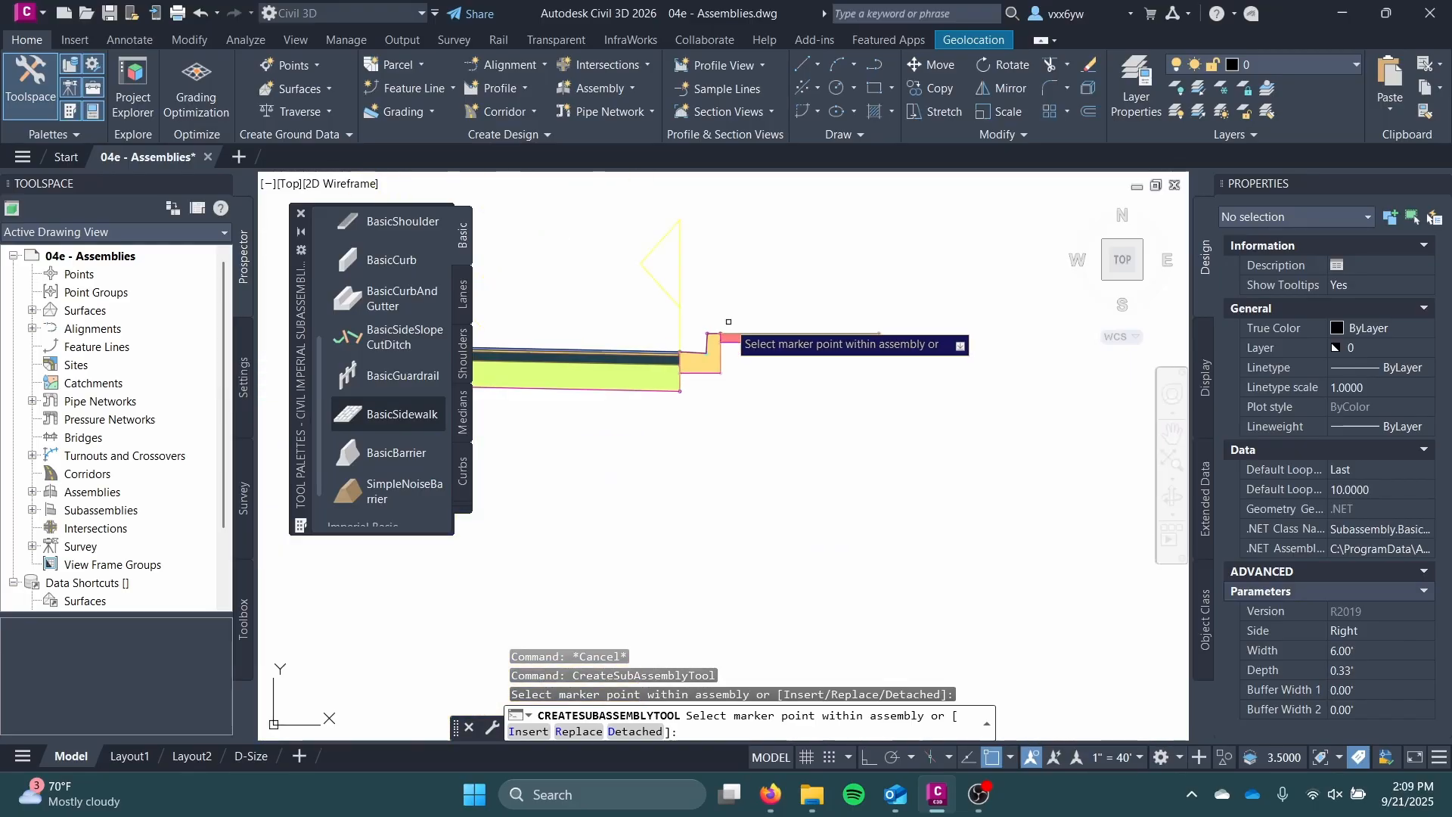
key(Escape)
- Select the right sidewalk subassembly and check its width parameter
scroll(730, 368, up, 4)
middle_drag(739, 387, 610, 392)
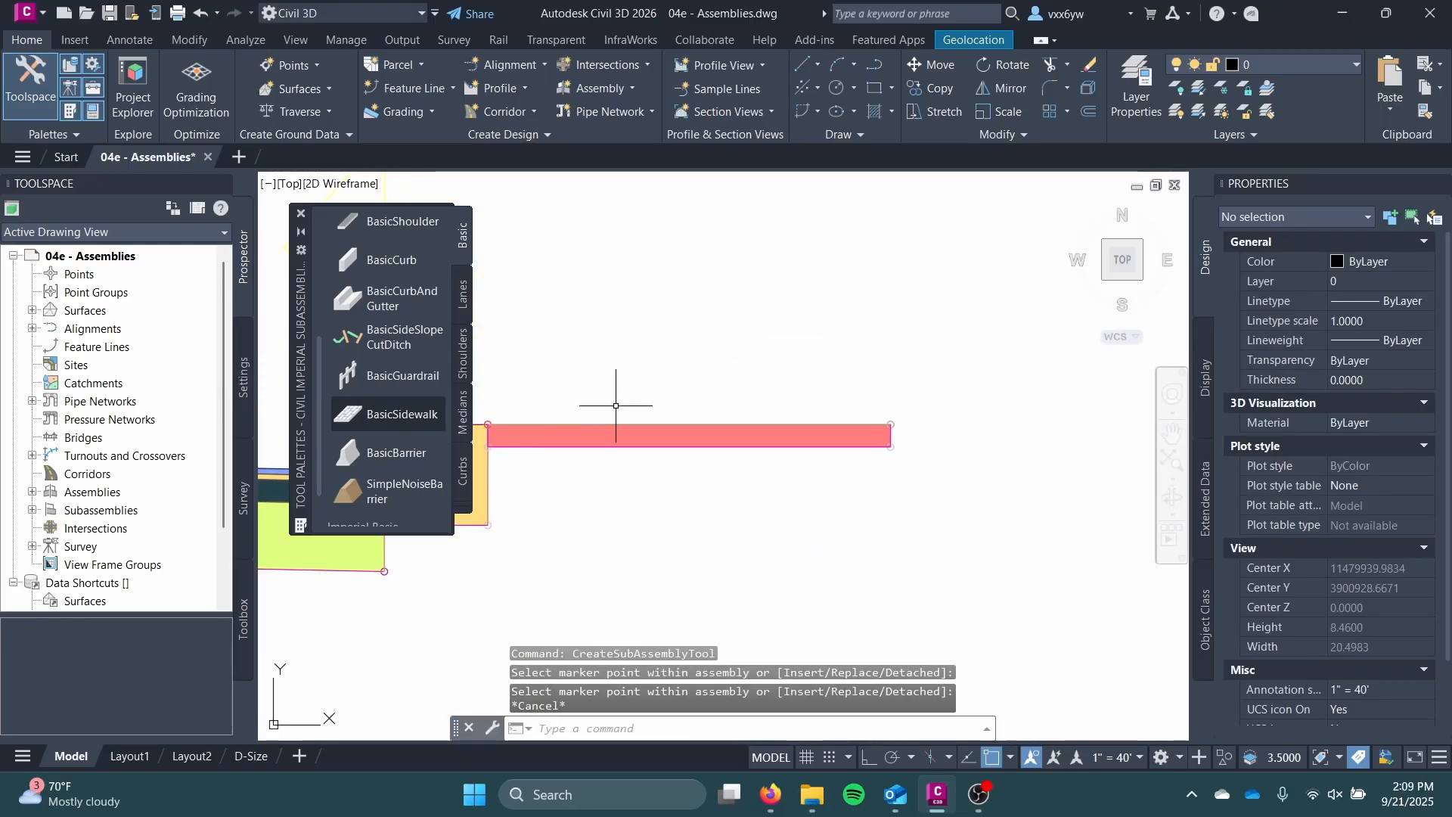
click(657, 429)
click(1006, 461)
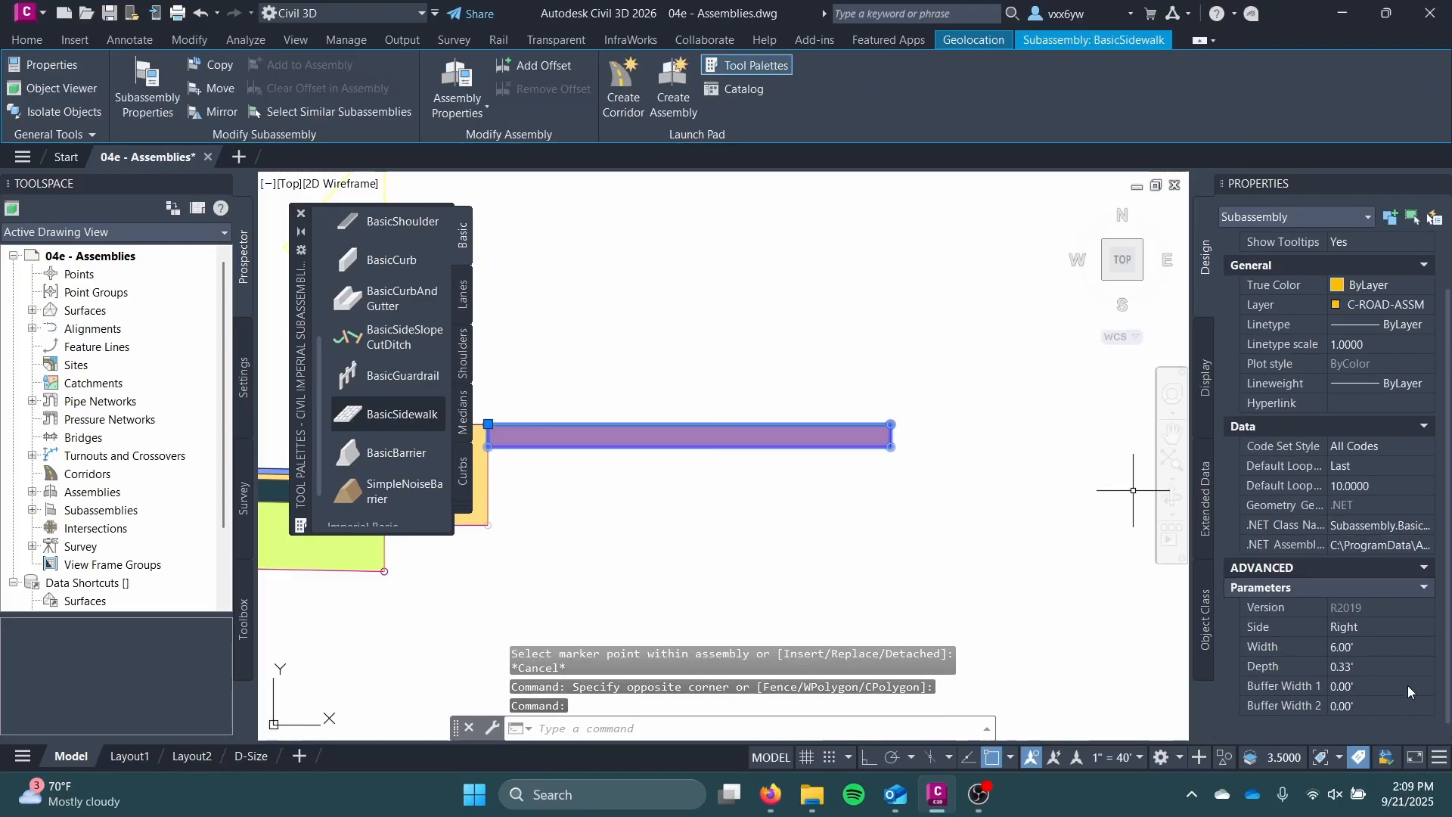
click(1342, 646)
click(854, 579)
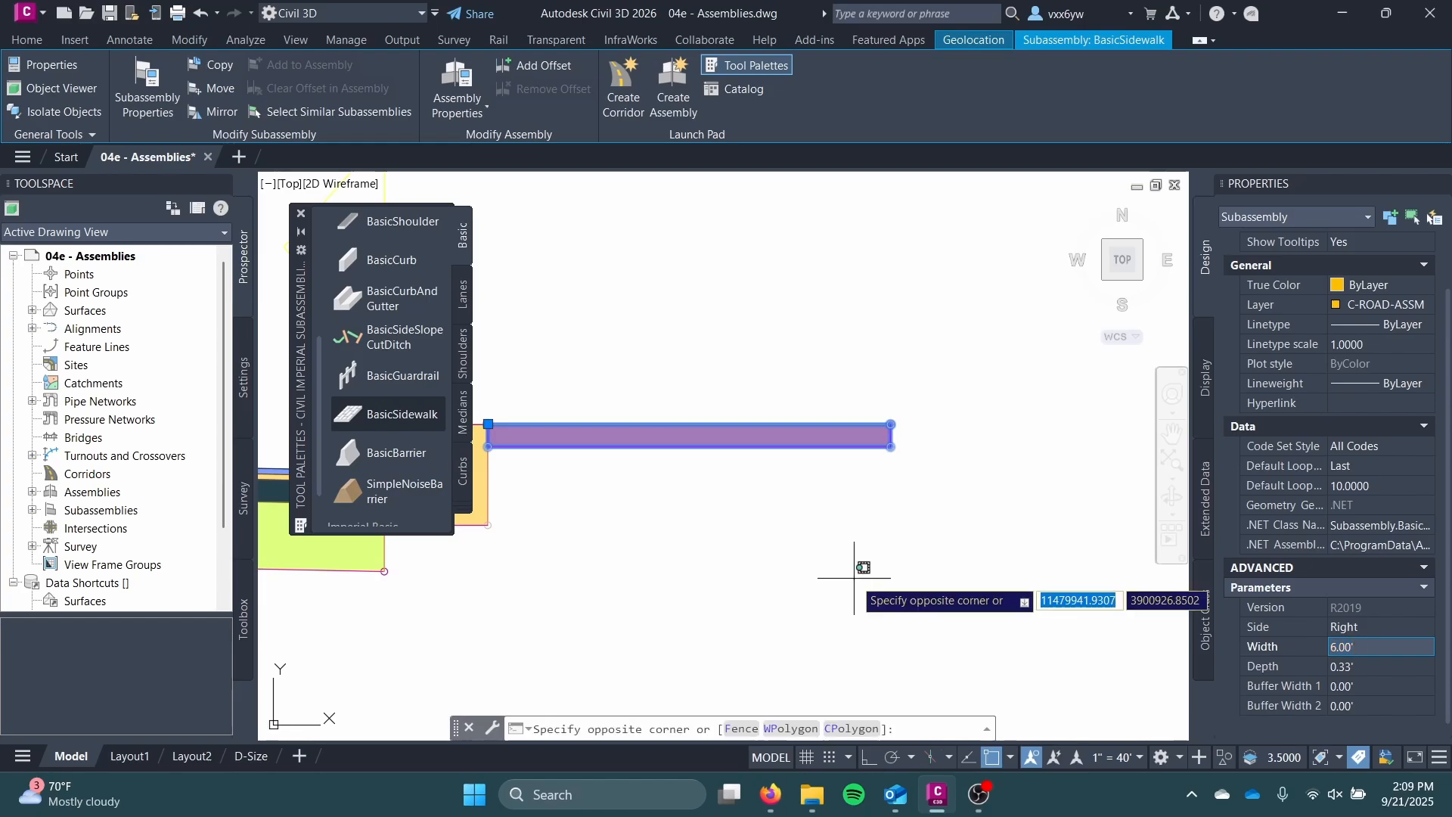
key(Escape)
key(Escape)
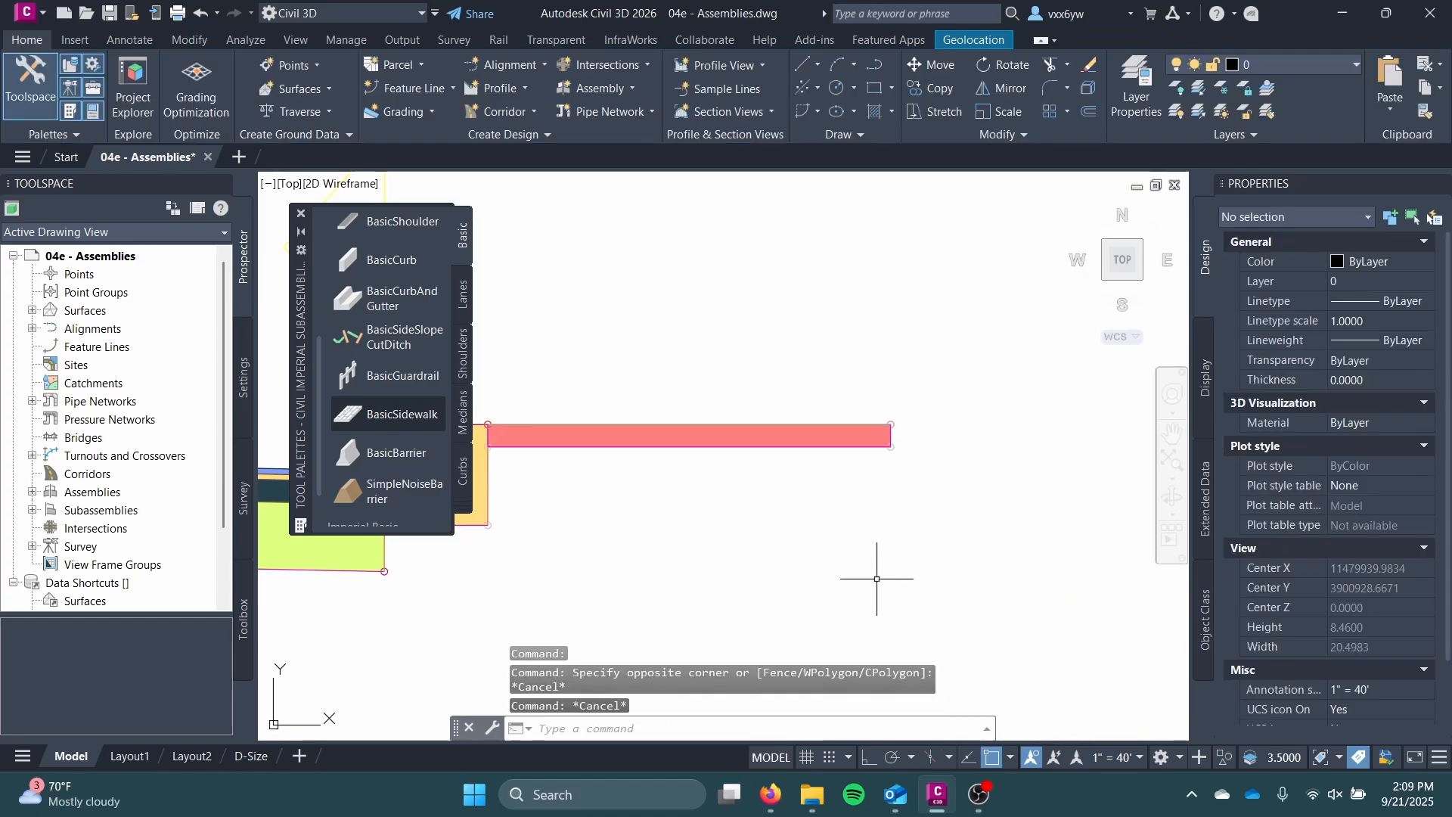
- Display the Imperial Daylight subassemblies in the tool palette
scroll(876, 580, down, 2)
middle_drag(875, 580, 826, 562)
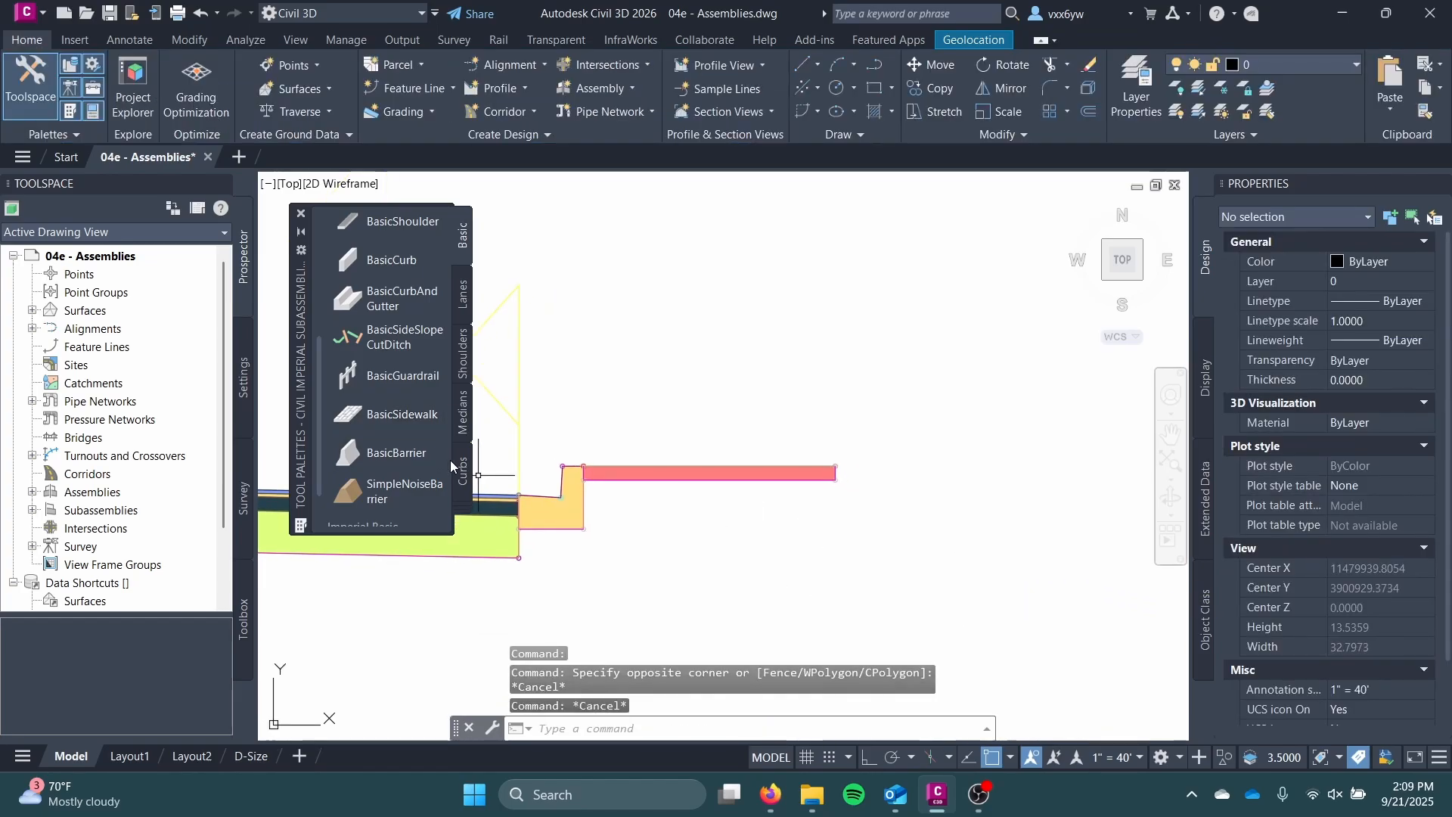
scroll(611, 457, down, 2)
click(460, 493)
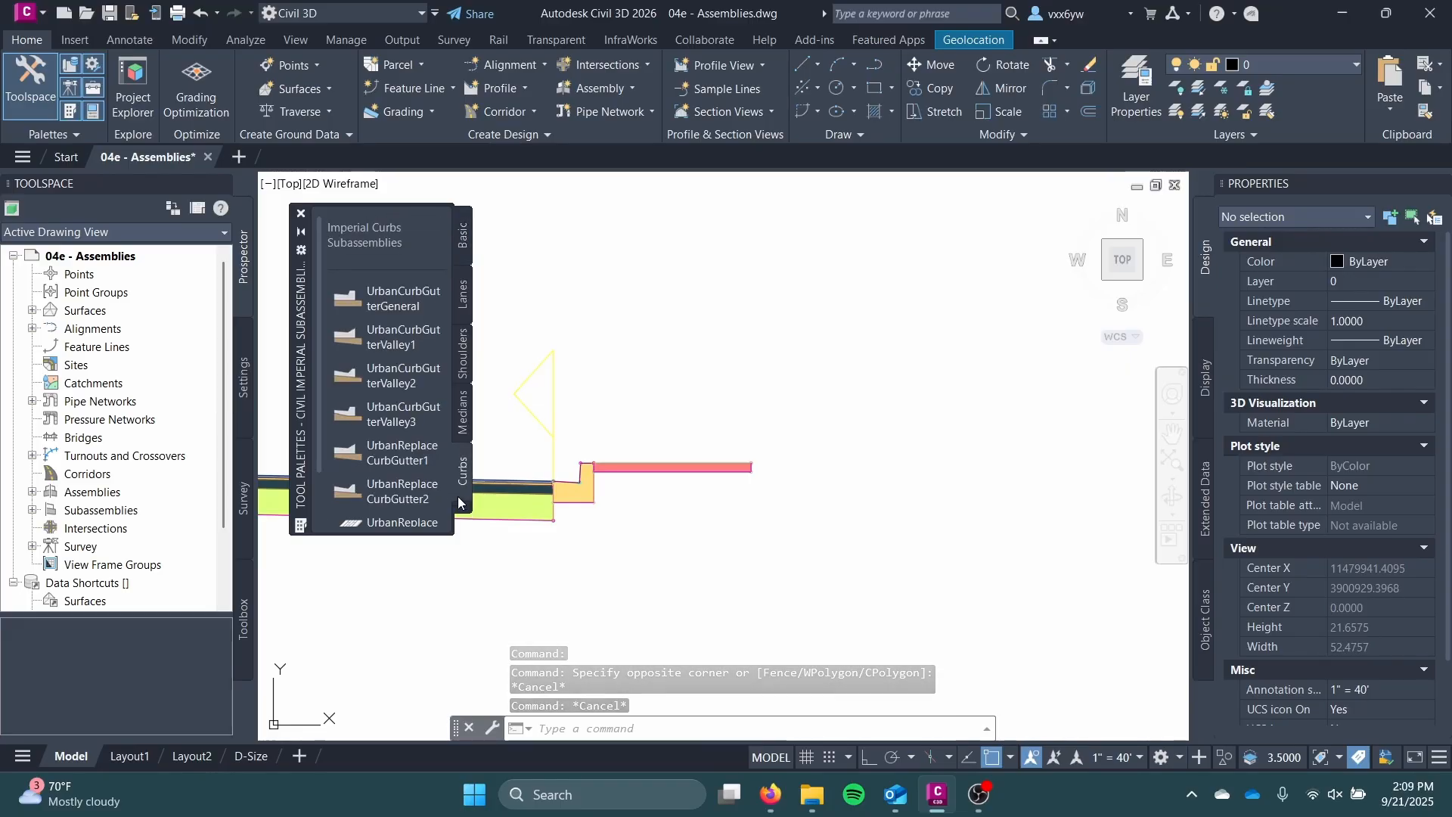
click(463, 510)
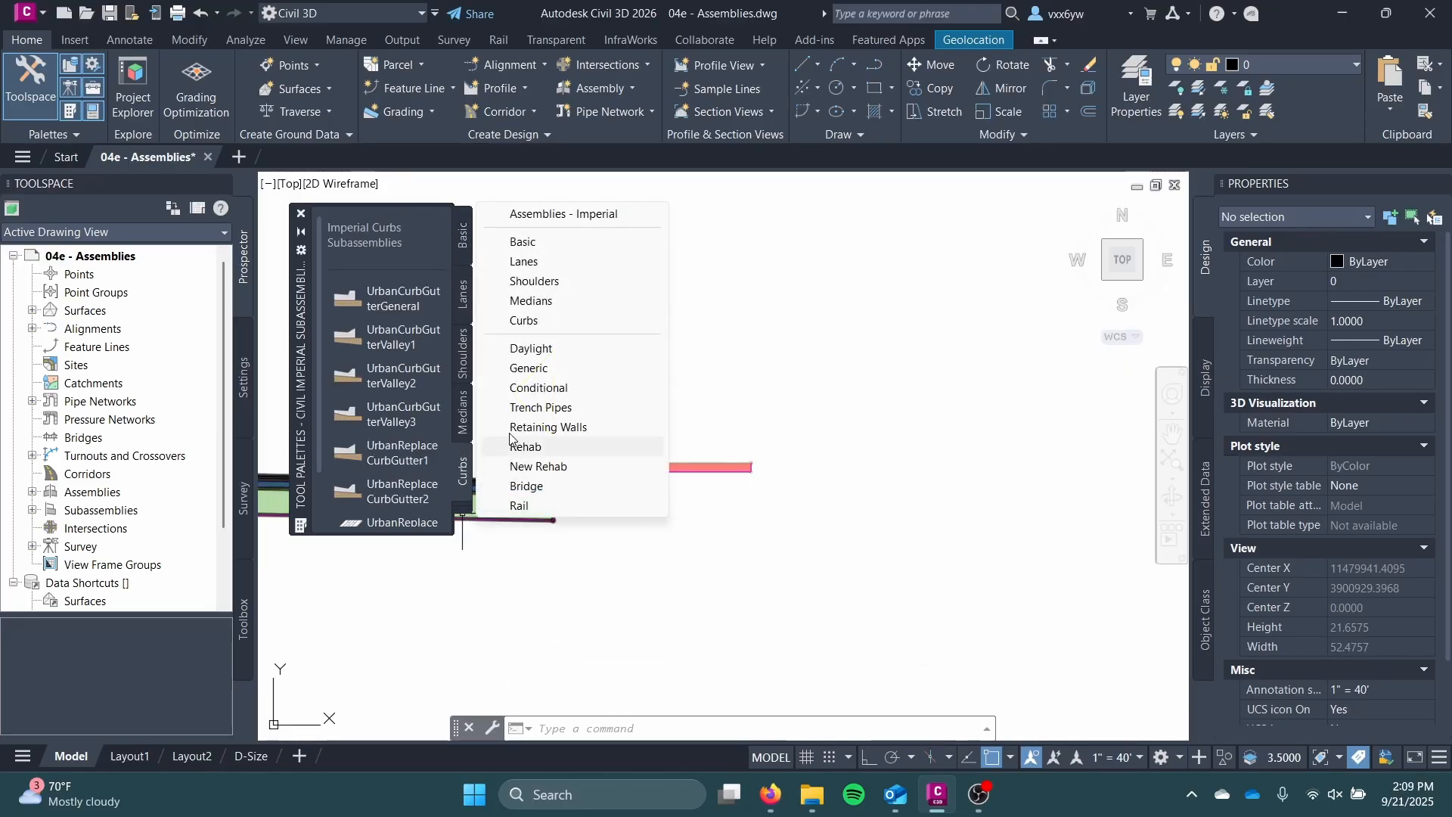
click(530, 348)
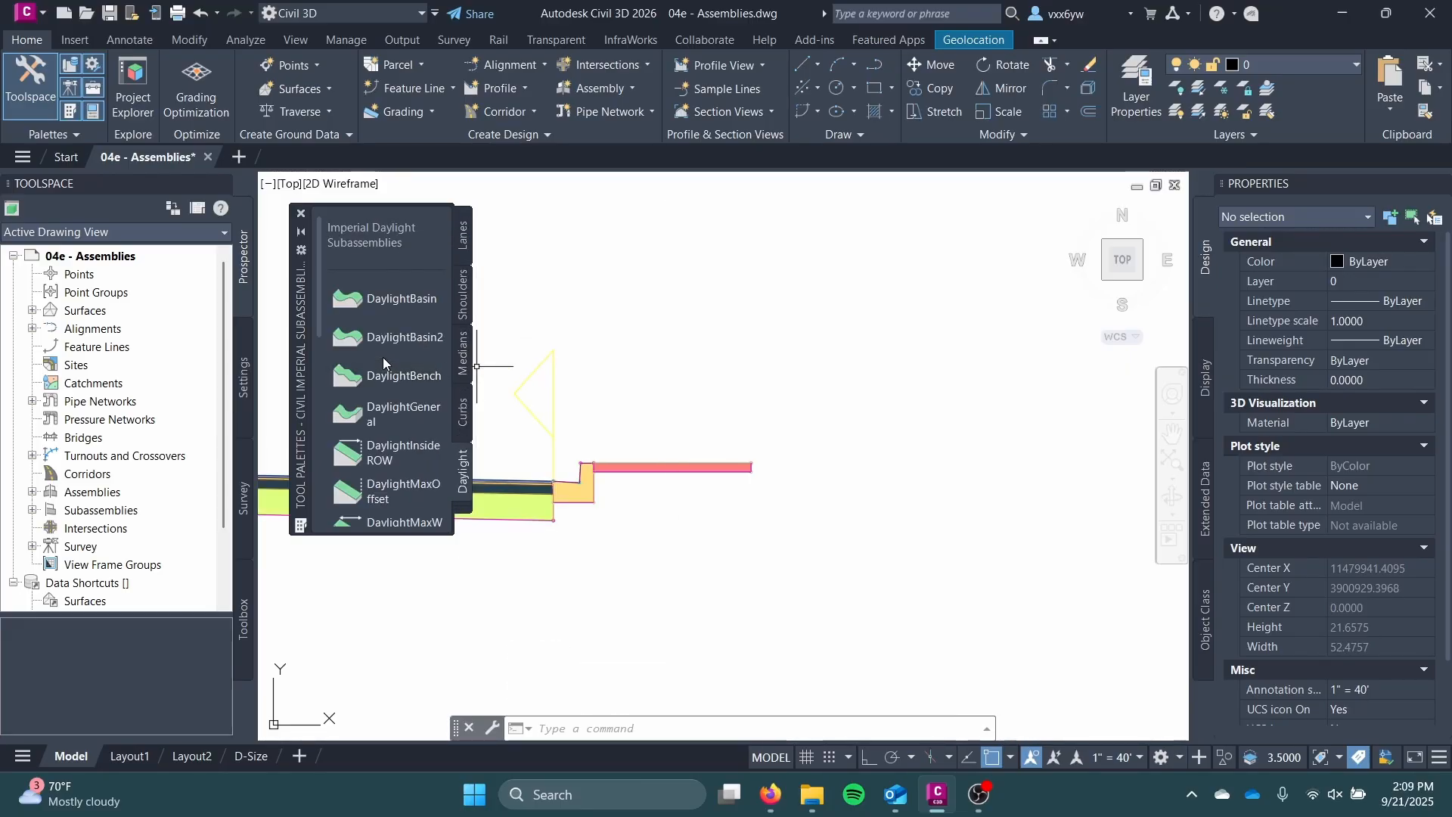
scroll(382, 355, down, 3)
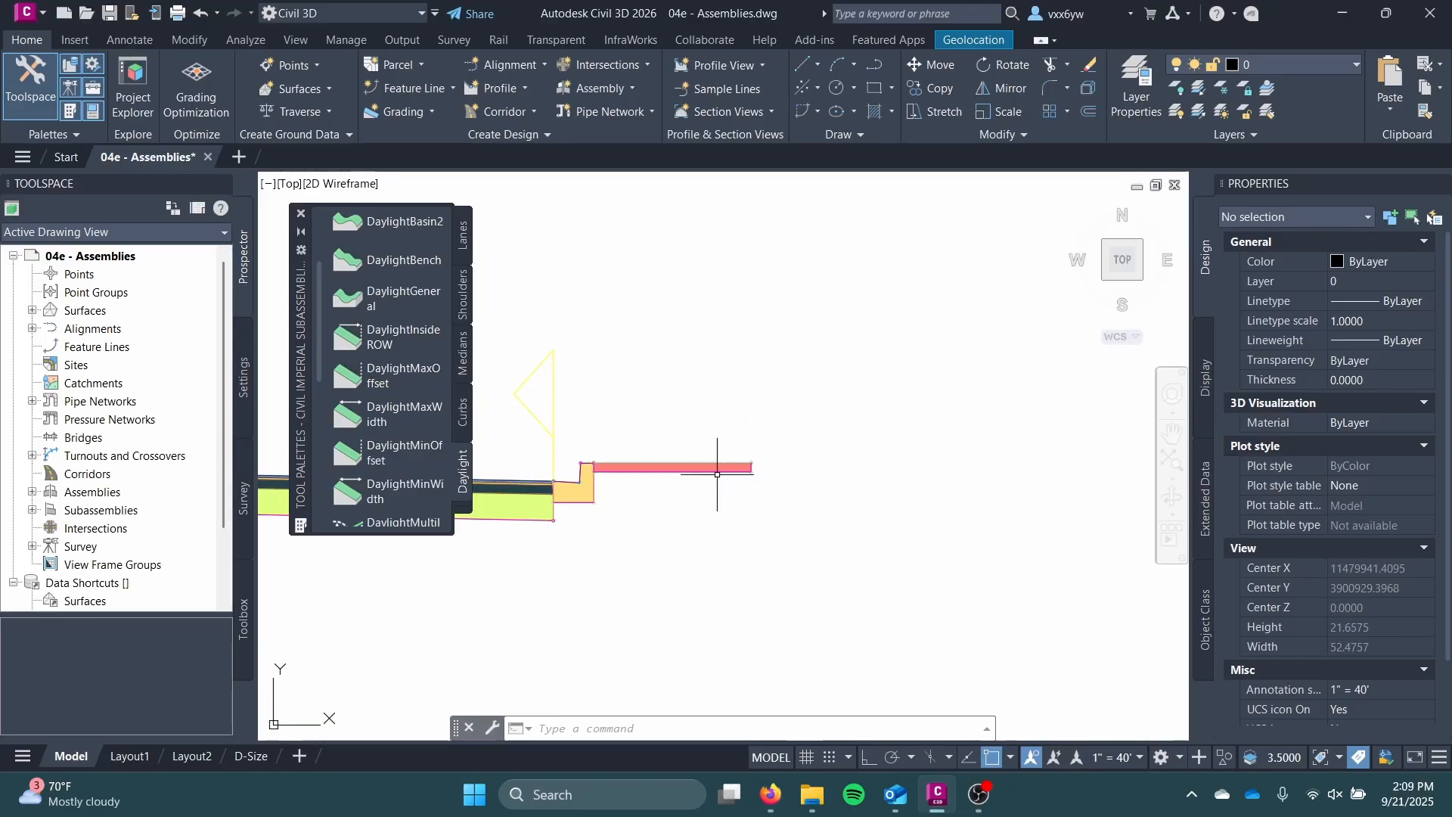
- Attach a right-side DaylightGeneral subassembly to the top outer edge marker of the right sidewalk
scroll(717, 474, up, 2)
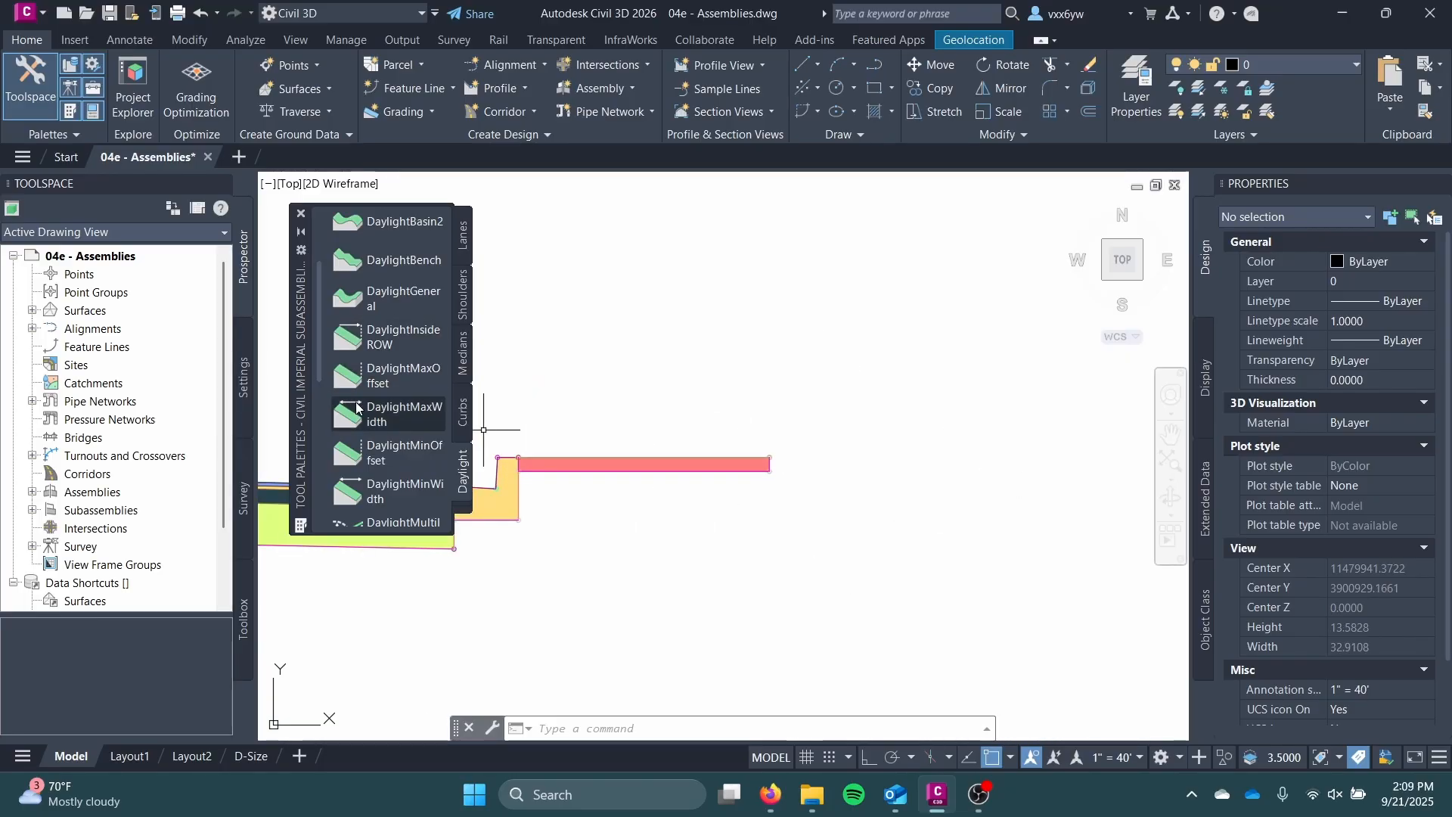
scroll(397, 405, up, 3)
click(405, 411)
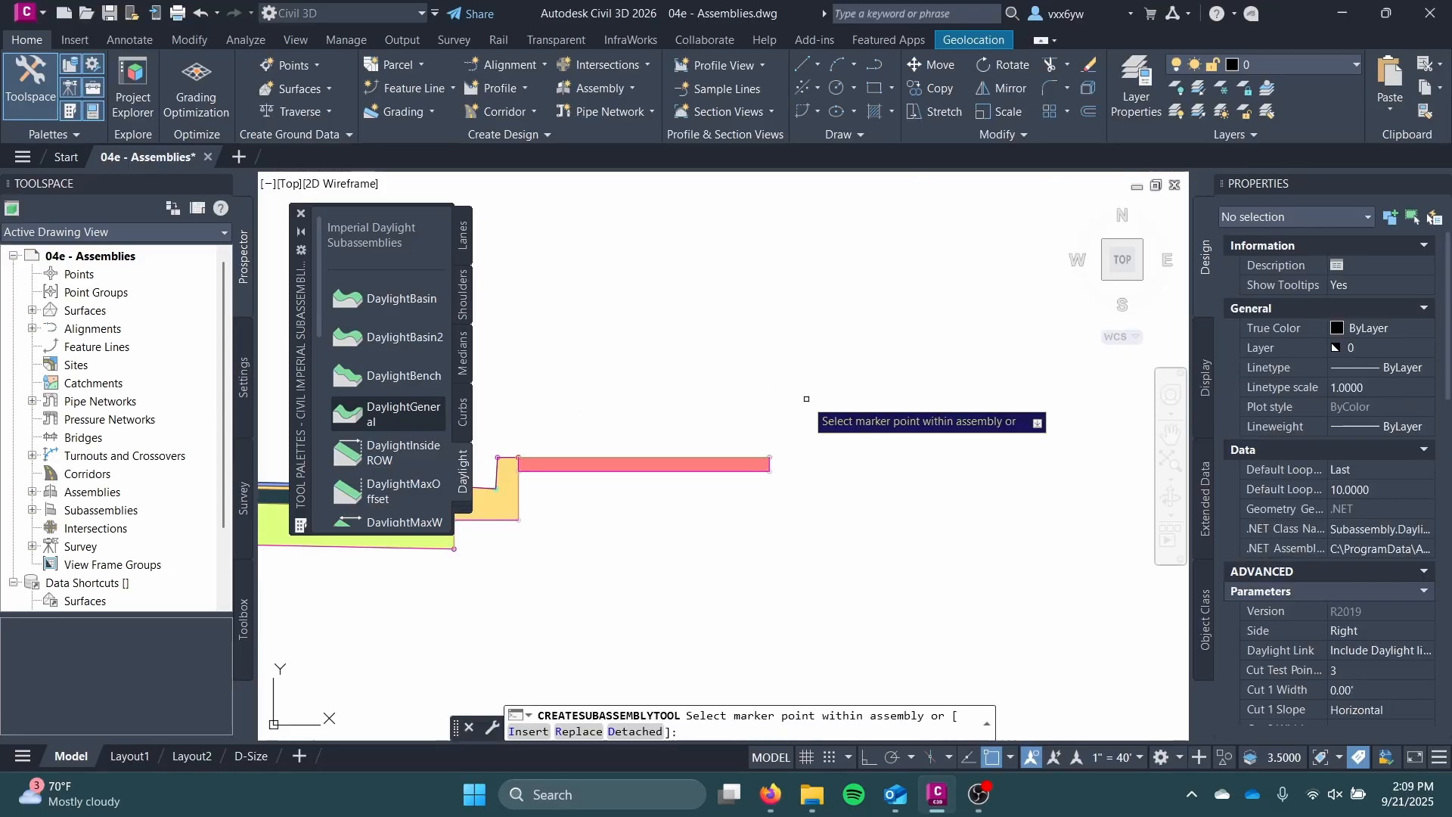
scroll(804, 439, up, 6)
scroll(727, 503, up, 2)
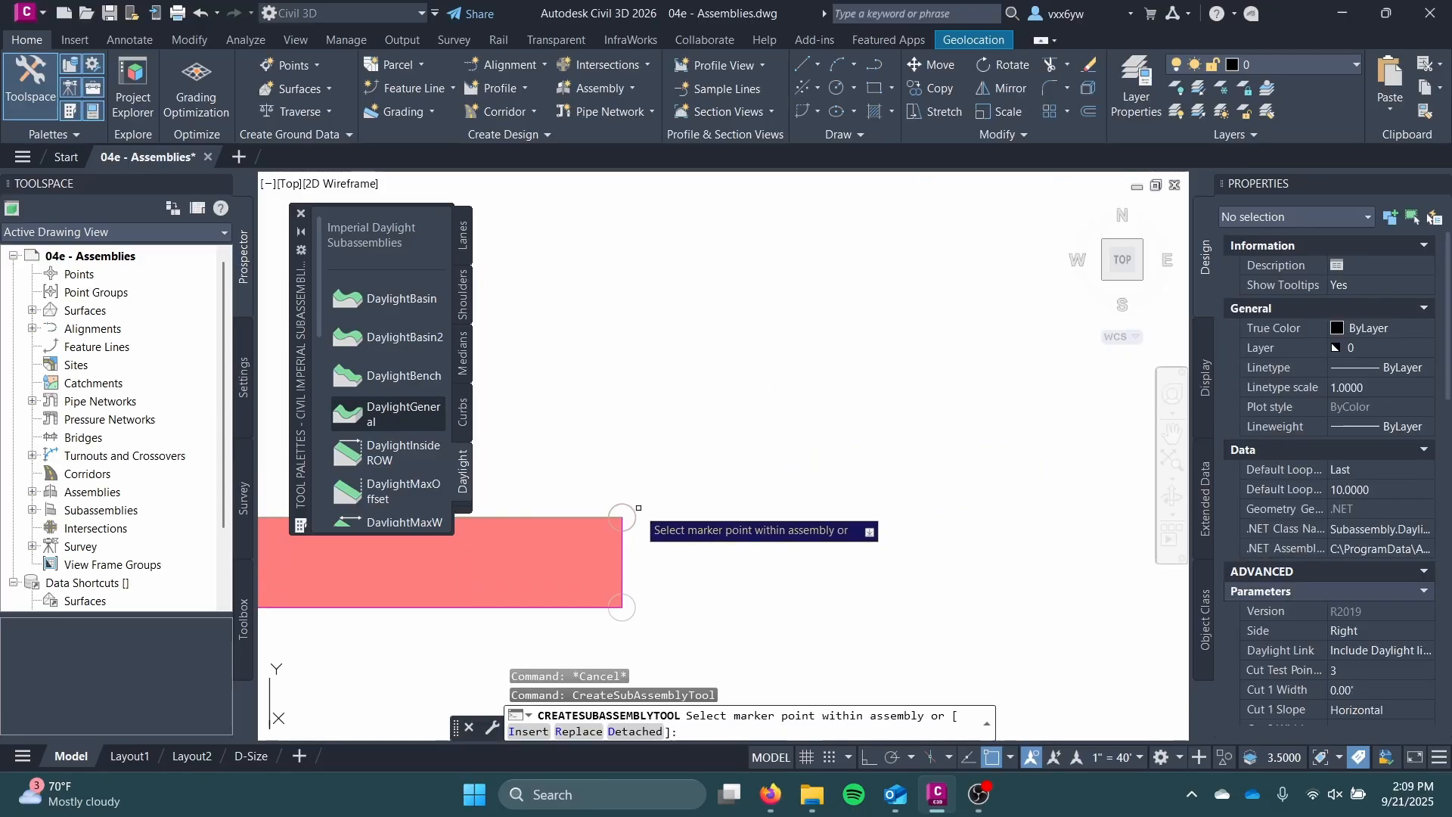
click(742, 522)
click(739, 578)
scroll(749, 590, down, 10)
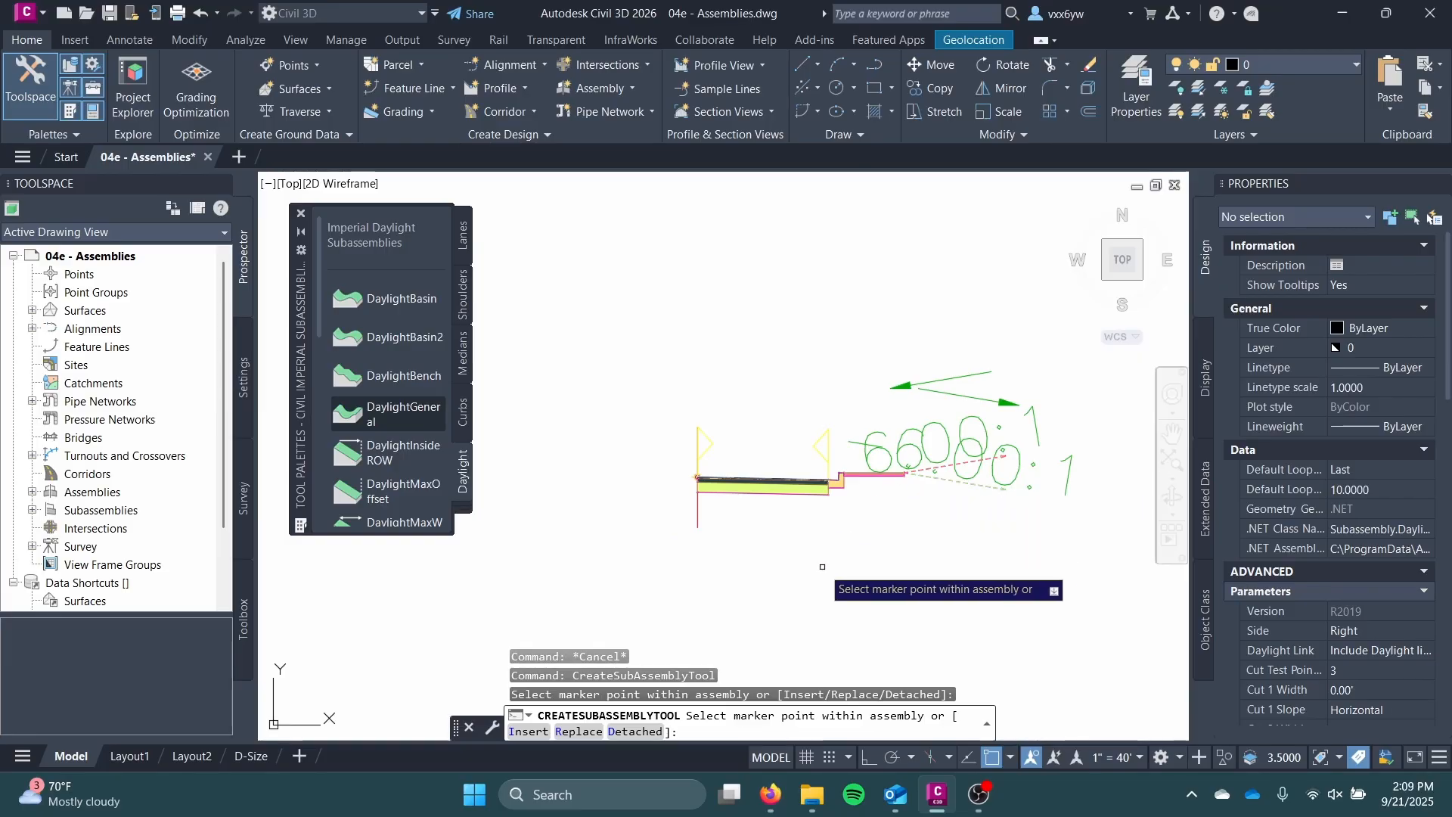
key(Escape)
- Mirror the right lane, curb and gutter, sidewalk and daylight subassemblies to the left side of the assembly's baseline marker
scroll(831, 567, up, 2)
middle_drag(836, 519, 764, 543)
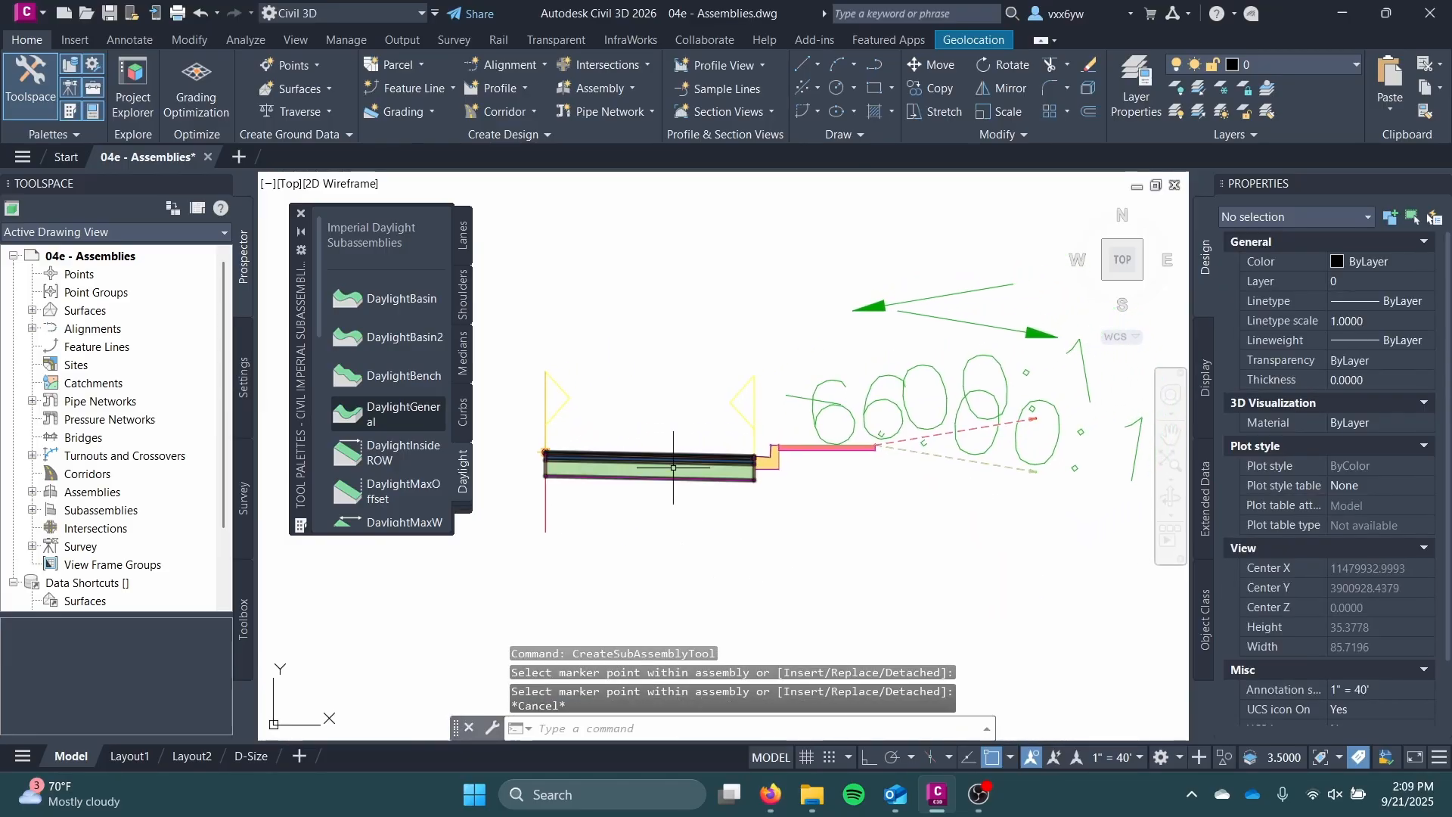
scroll(673, 467, down, 3)
scroll(672, 467, up, 3)
click(672, 467)
click(688, 468)
click(688, 468)
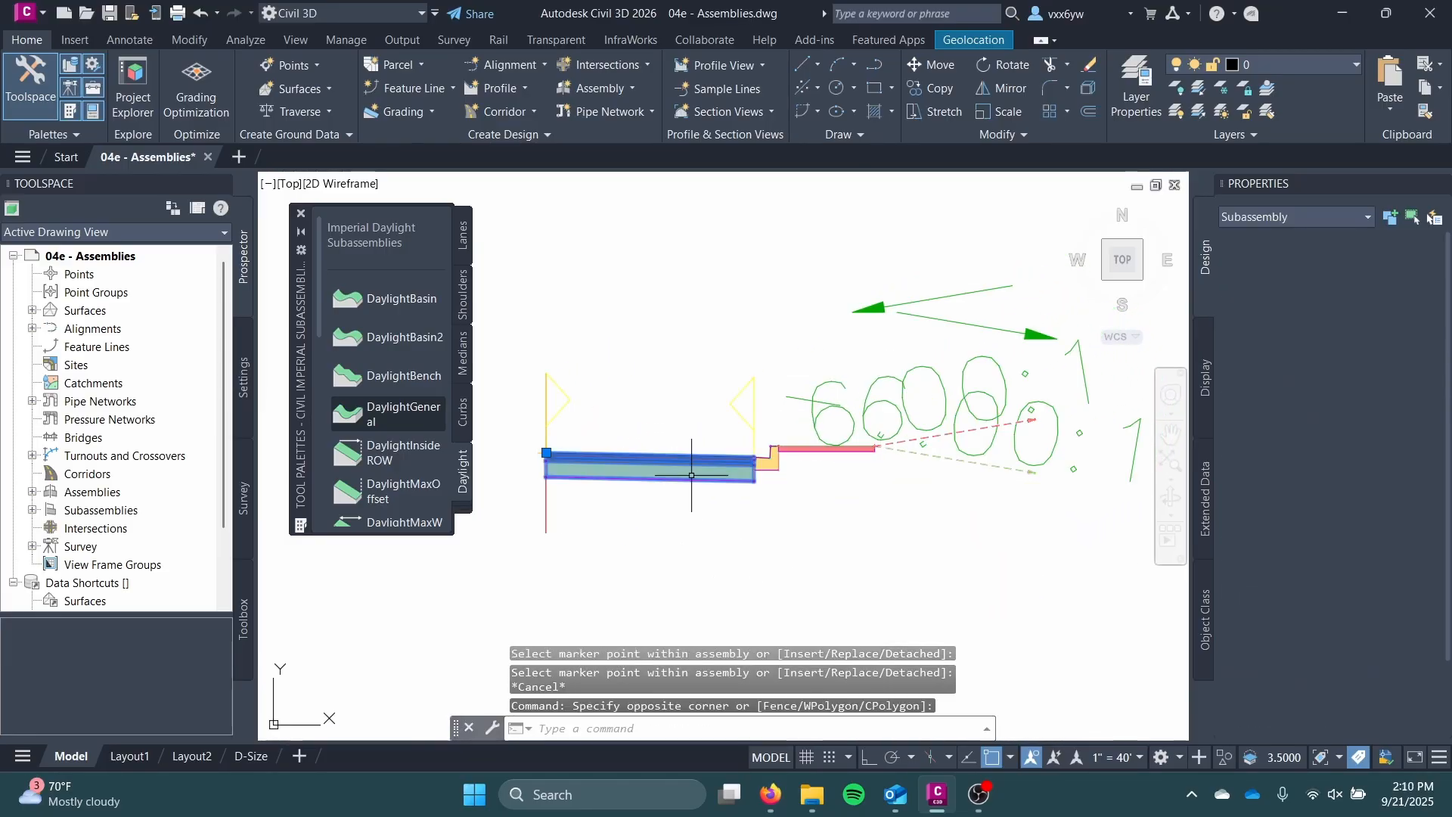
click(767, 460)
click(809, 450)
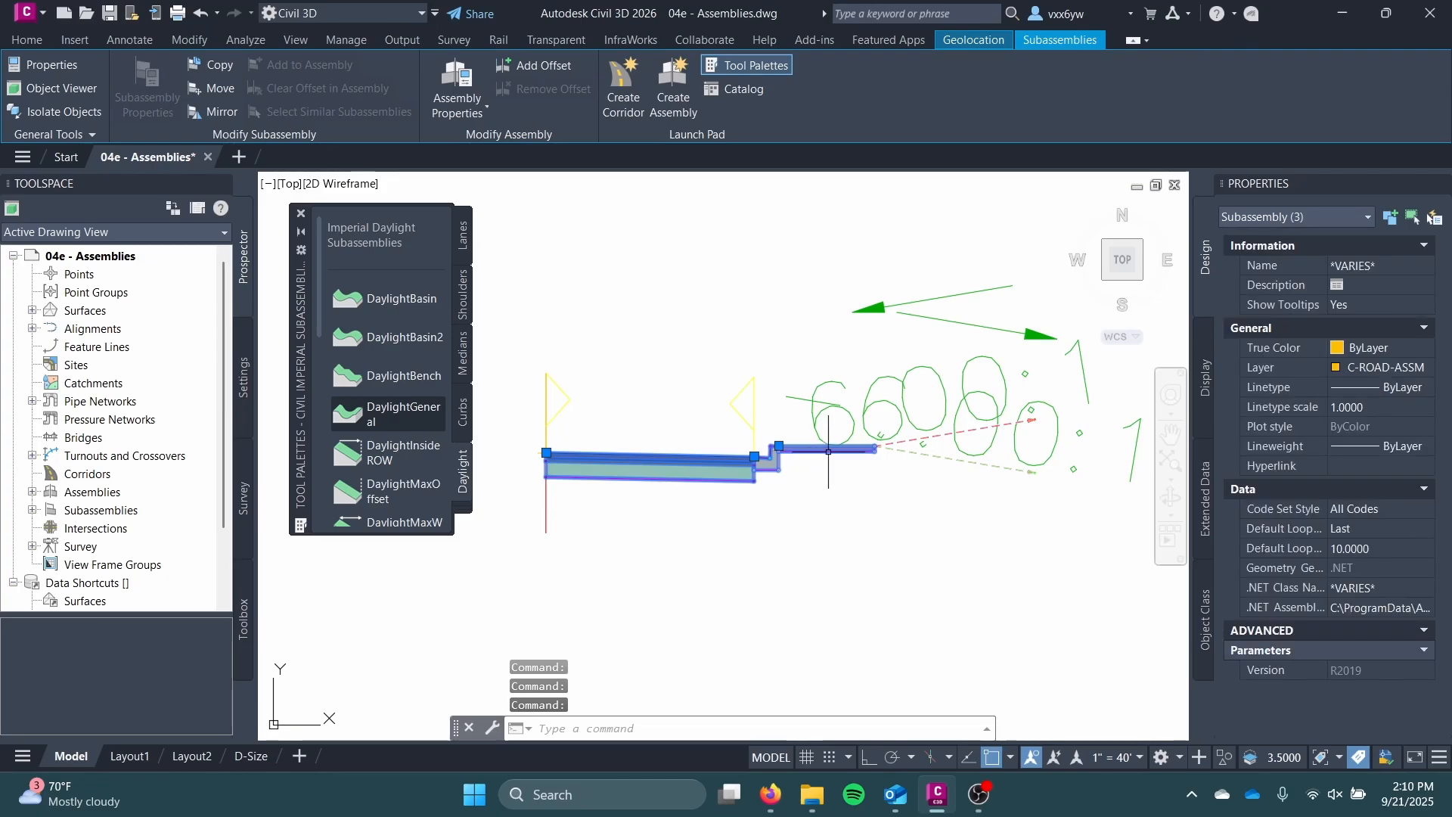
click(918, 449)
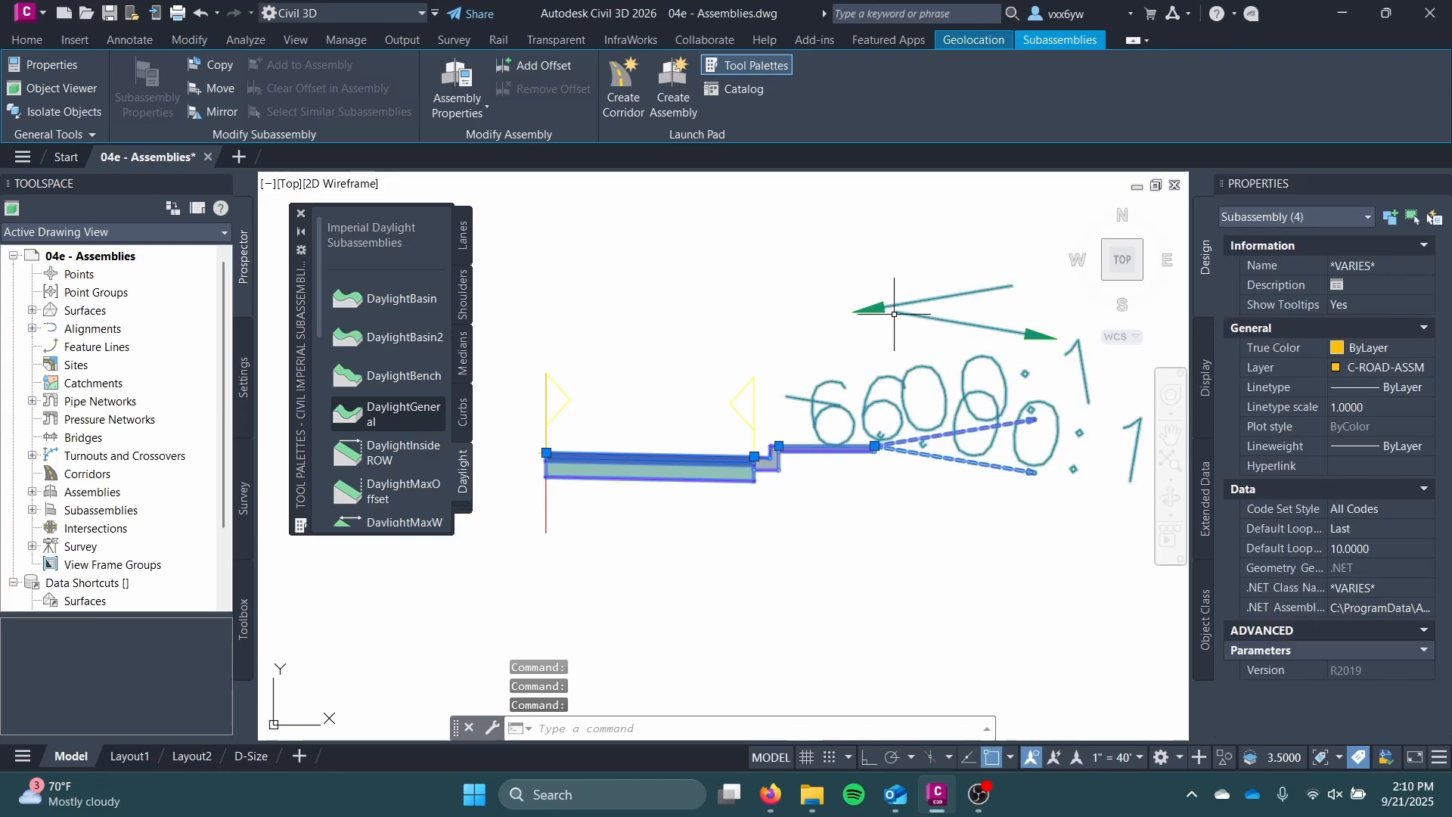
middle_drag(454, 318, 546, 323)
click(215, 111)
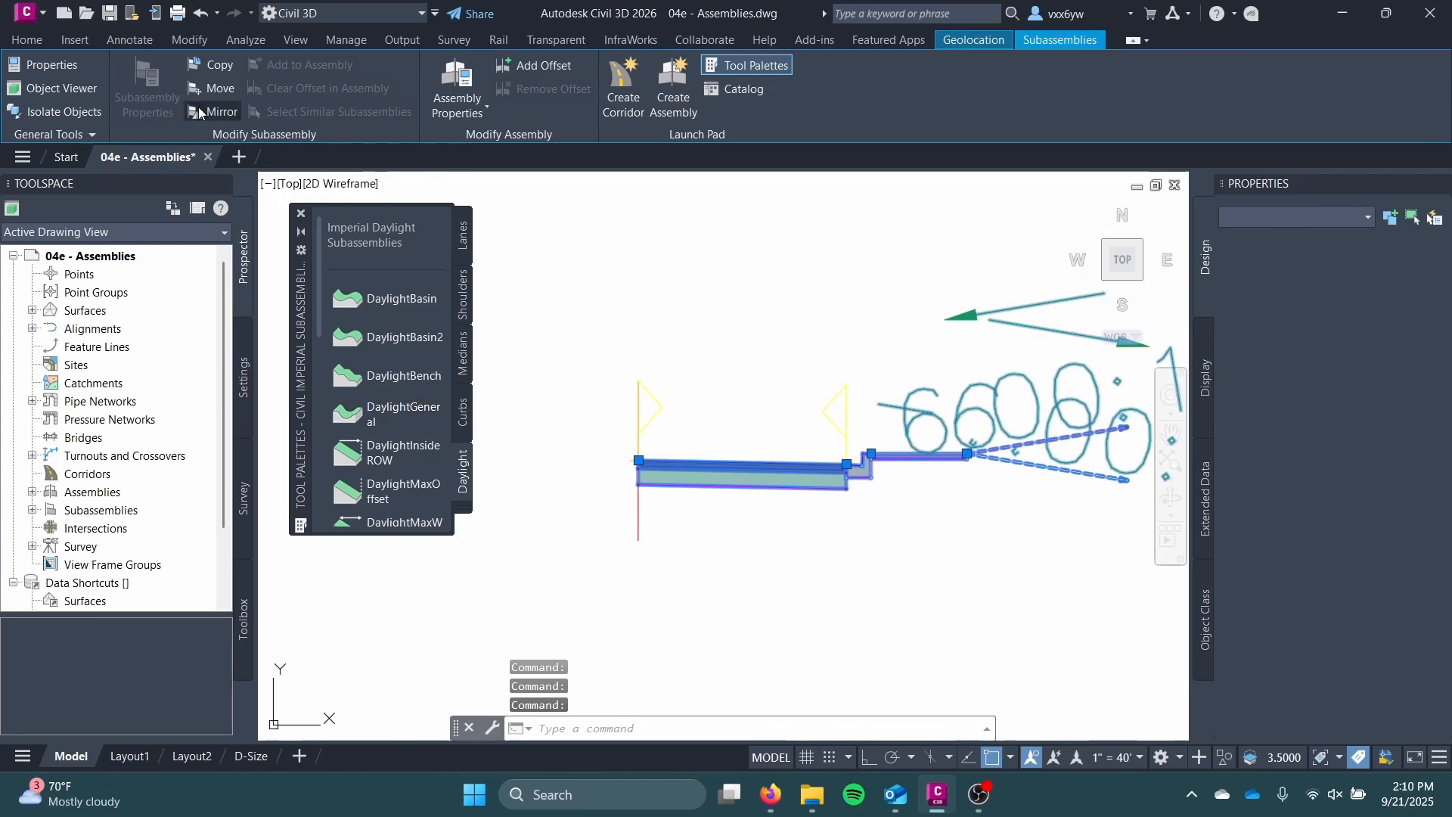
scroll(598, 493, up, 8)
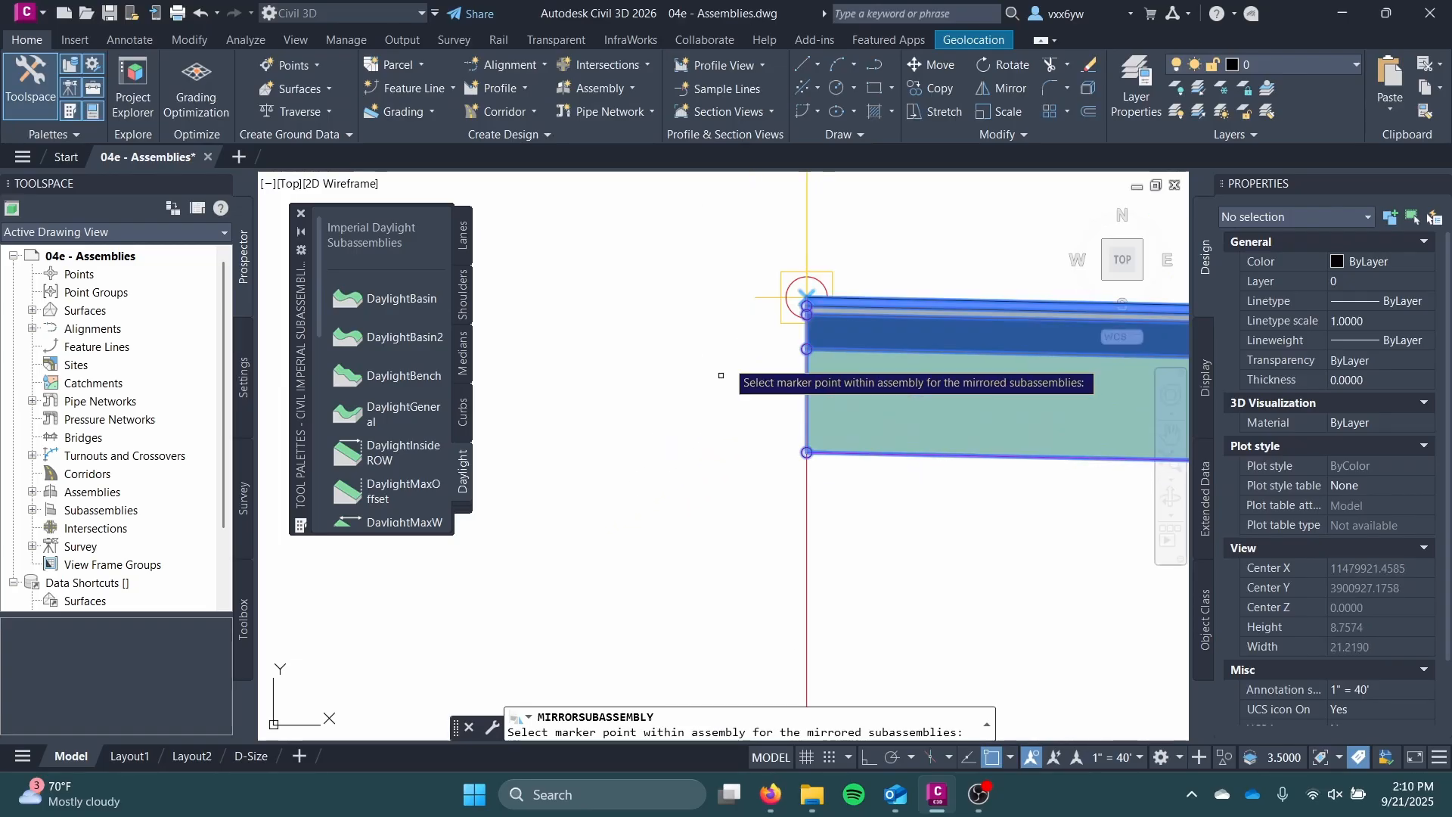
mouse_move(739, 325)
middle_down()
mouse_move(666, 472)
mouse_move(636, 491)
middle_up()
scroll(712, 436, up, 2)
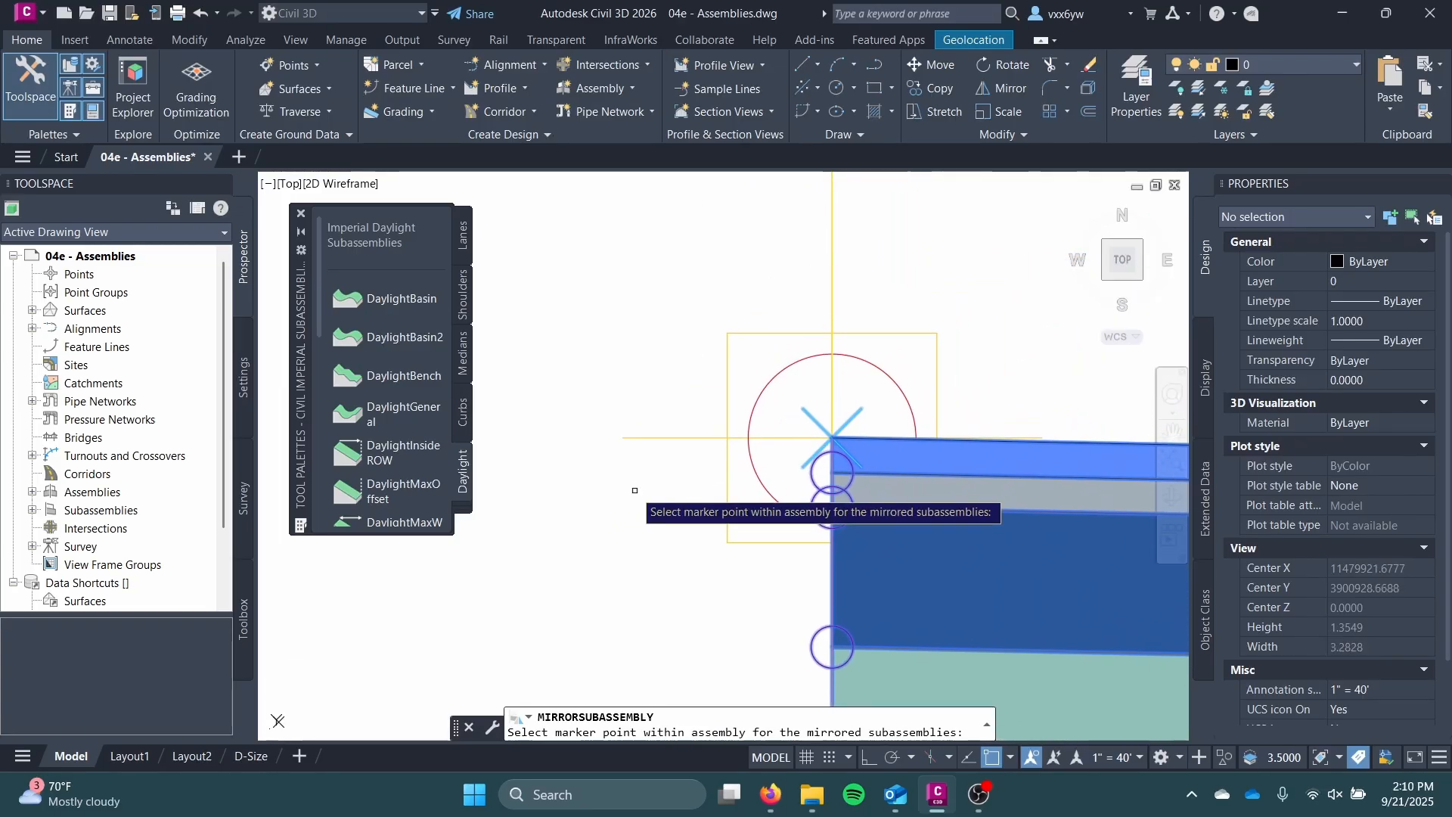
click(727, 456)
scroll(684, 507, down, 14)
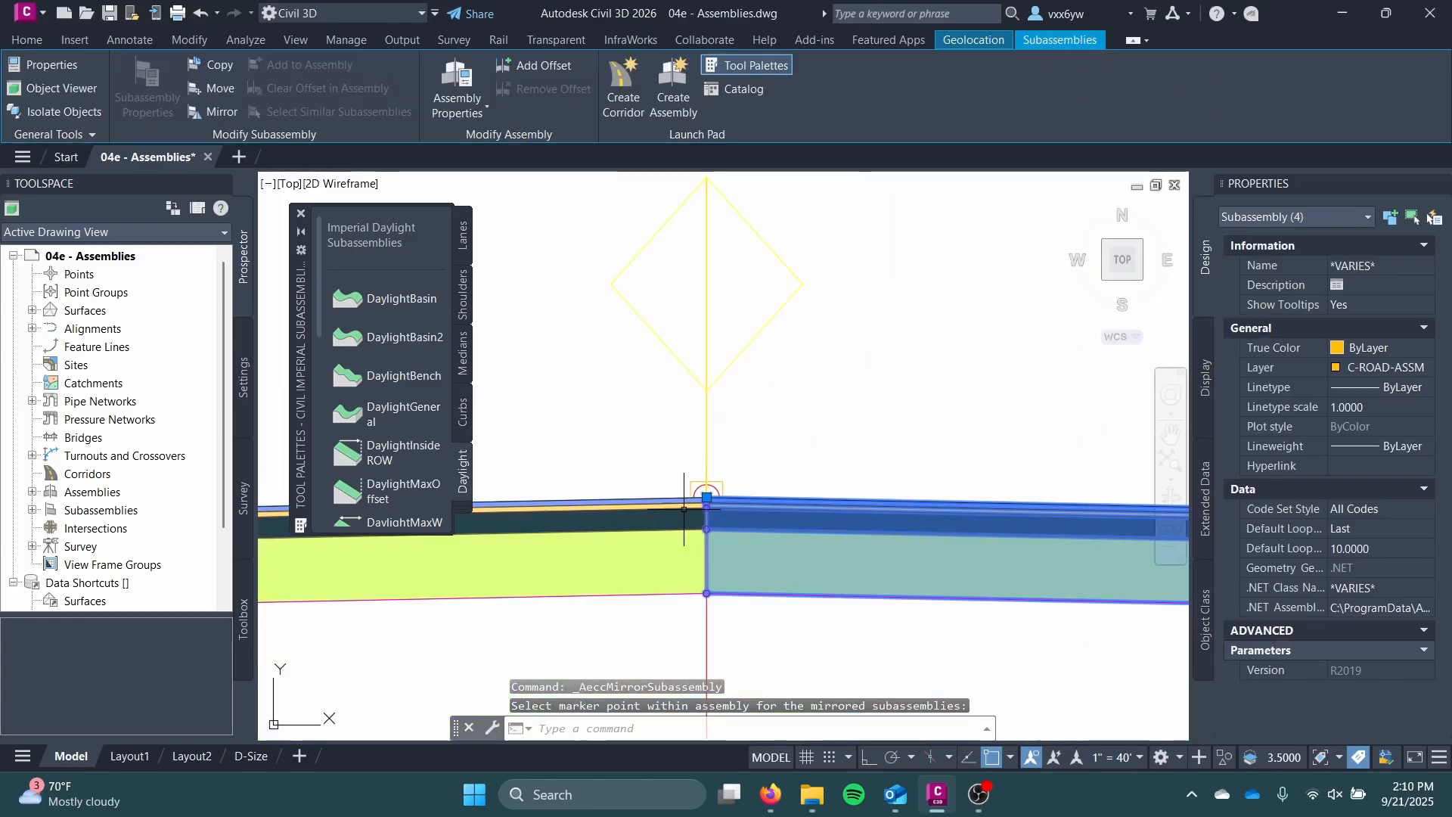
middle_drag(689, 504, 813, 451)
scroll(813, 451, down, 3)
scroll(808, 453, down, 2)
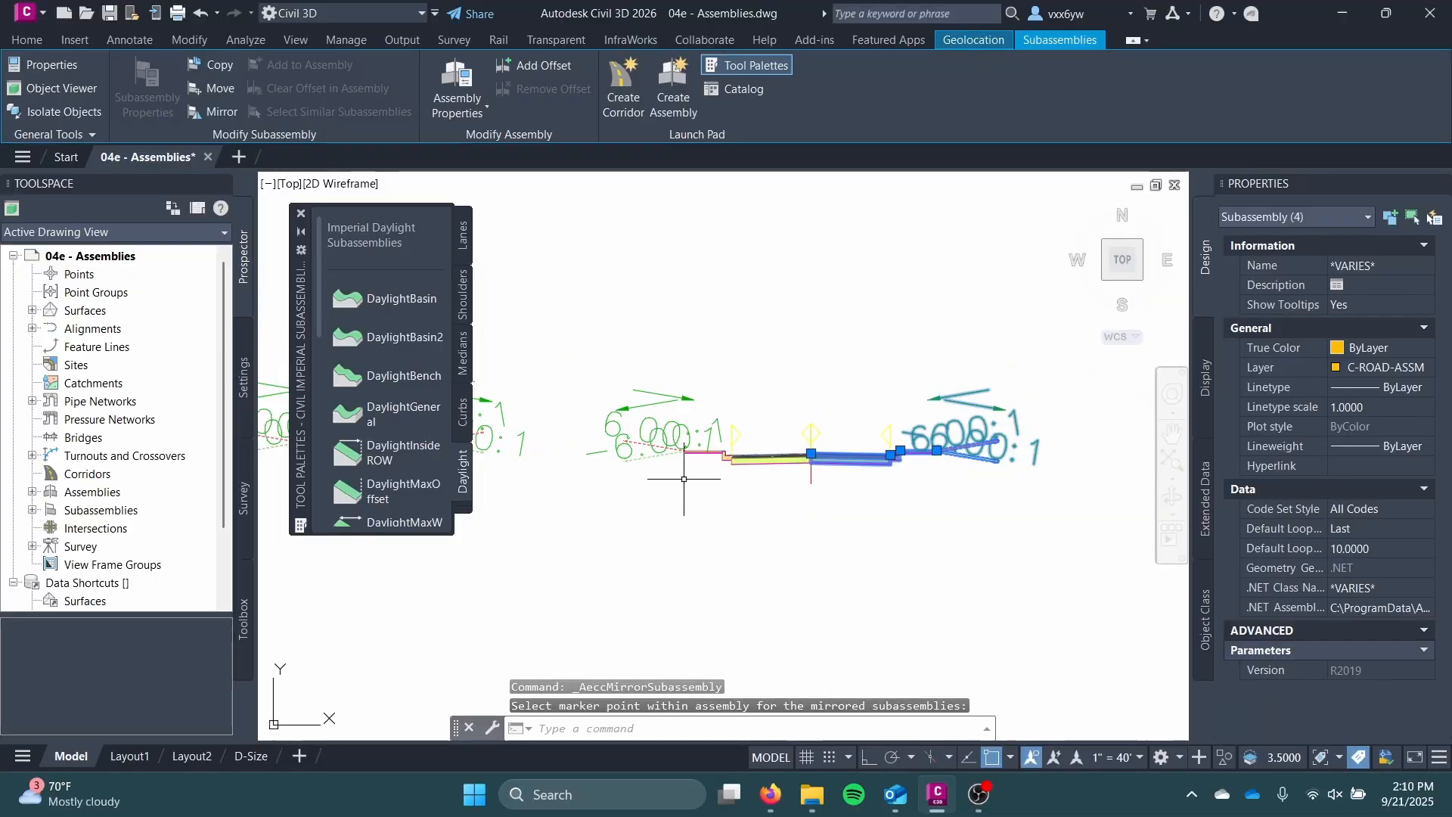
key(Escape)
- Add the single-line text "Sidewalk Road" below the assembly, with a height of 1.5 and a rotation of 0
scroll(684, 480, down, 4)
mouse_move(684, 480)
middle_down()
mouse_move(710, 479)
mouse_move(657, 476)
mouse_move(777, 424)
mouse_move(716, 445)
mouse_move(629, 440)
middle_up()
scroll(710, 479, up, 4)
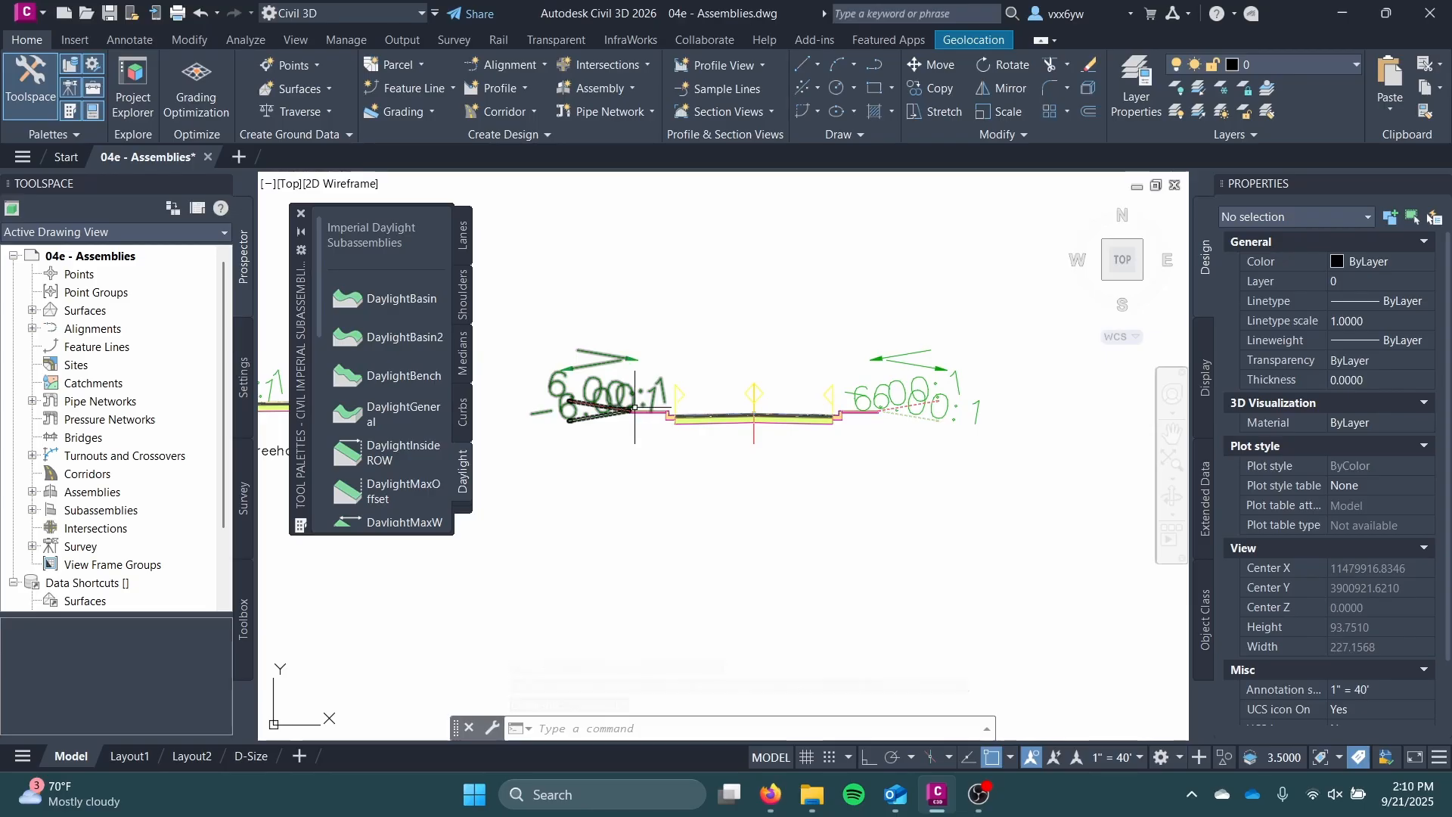
scroll(705, 447, up, 4)
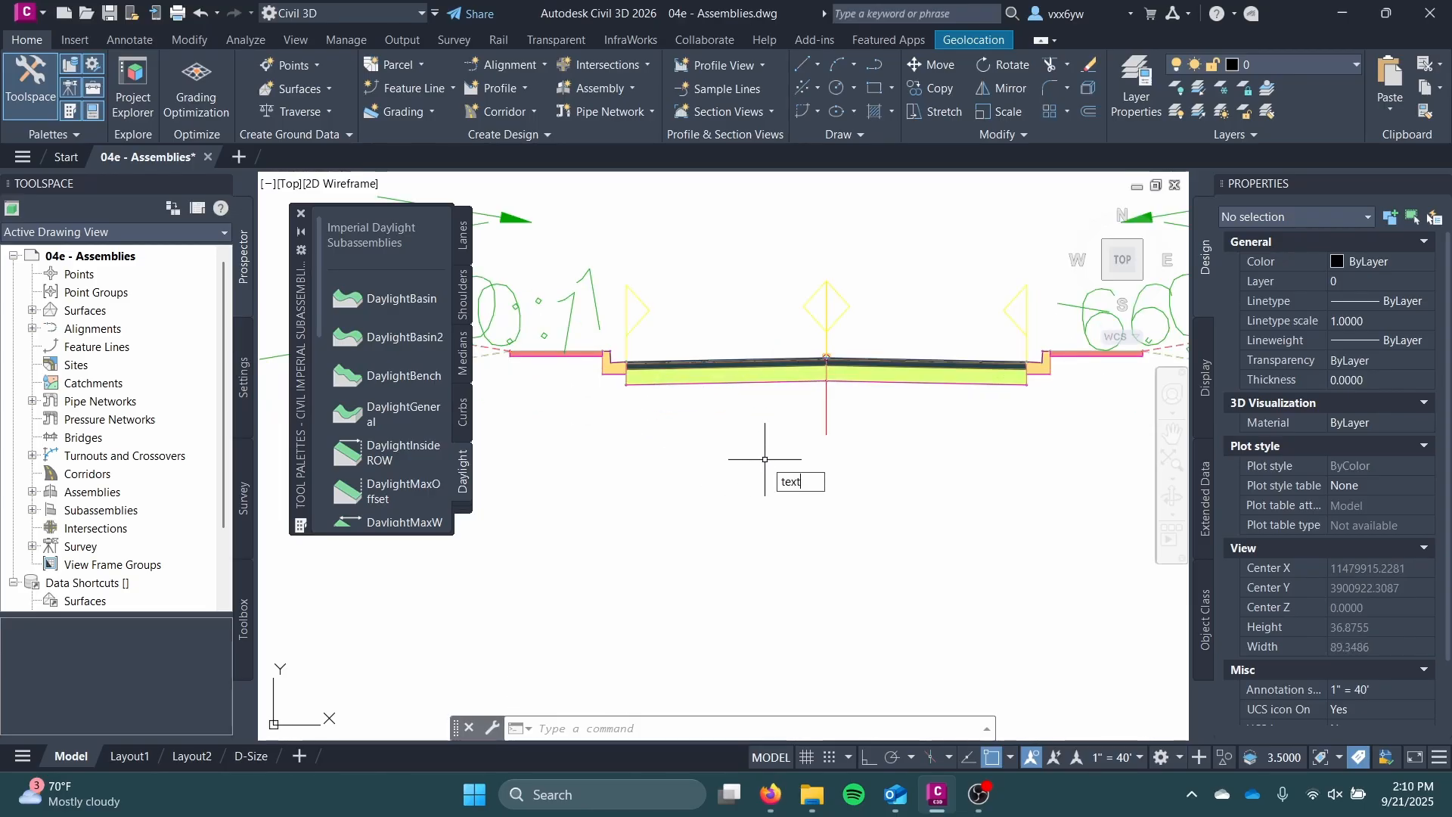
key(Return)
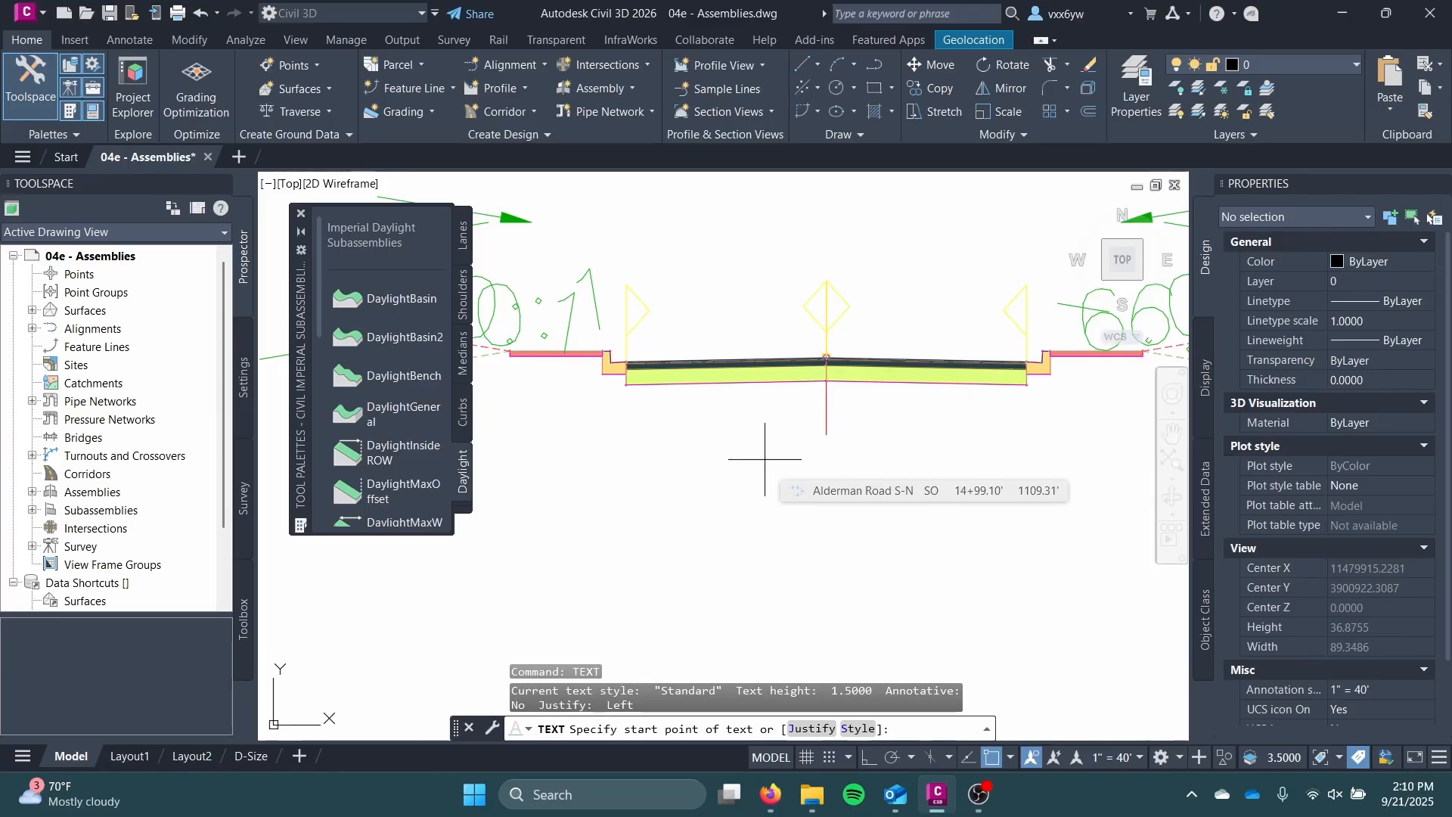
click(686, 482)
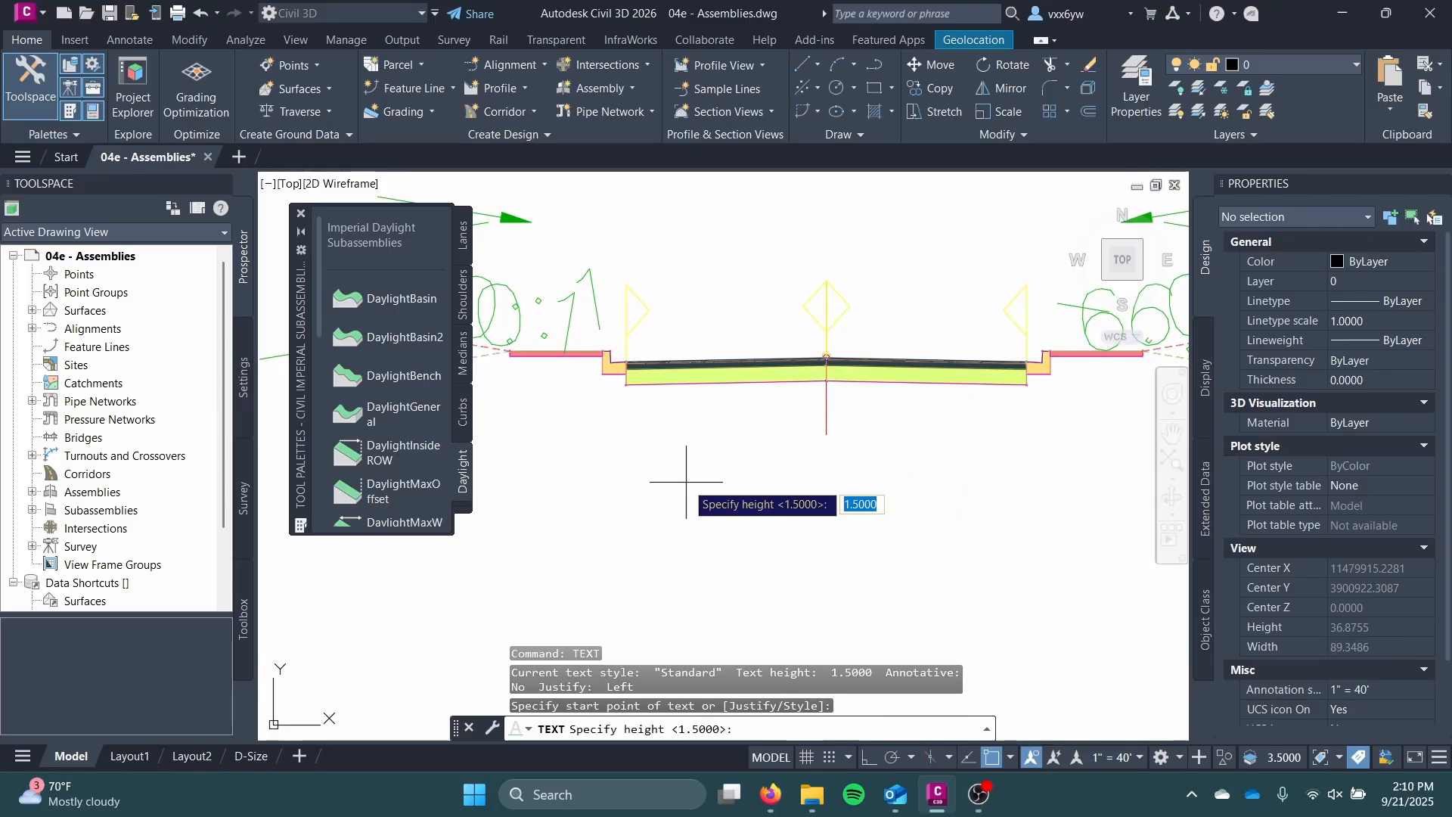
key(Return)
key(Return)
text(S)
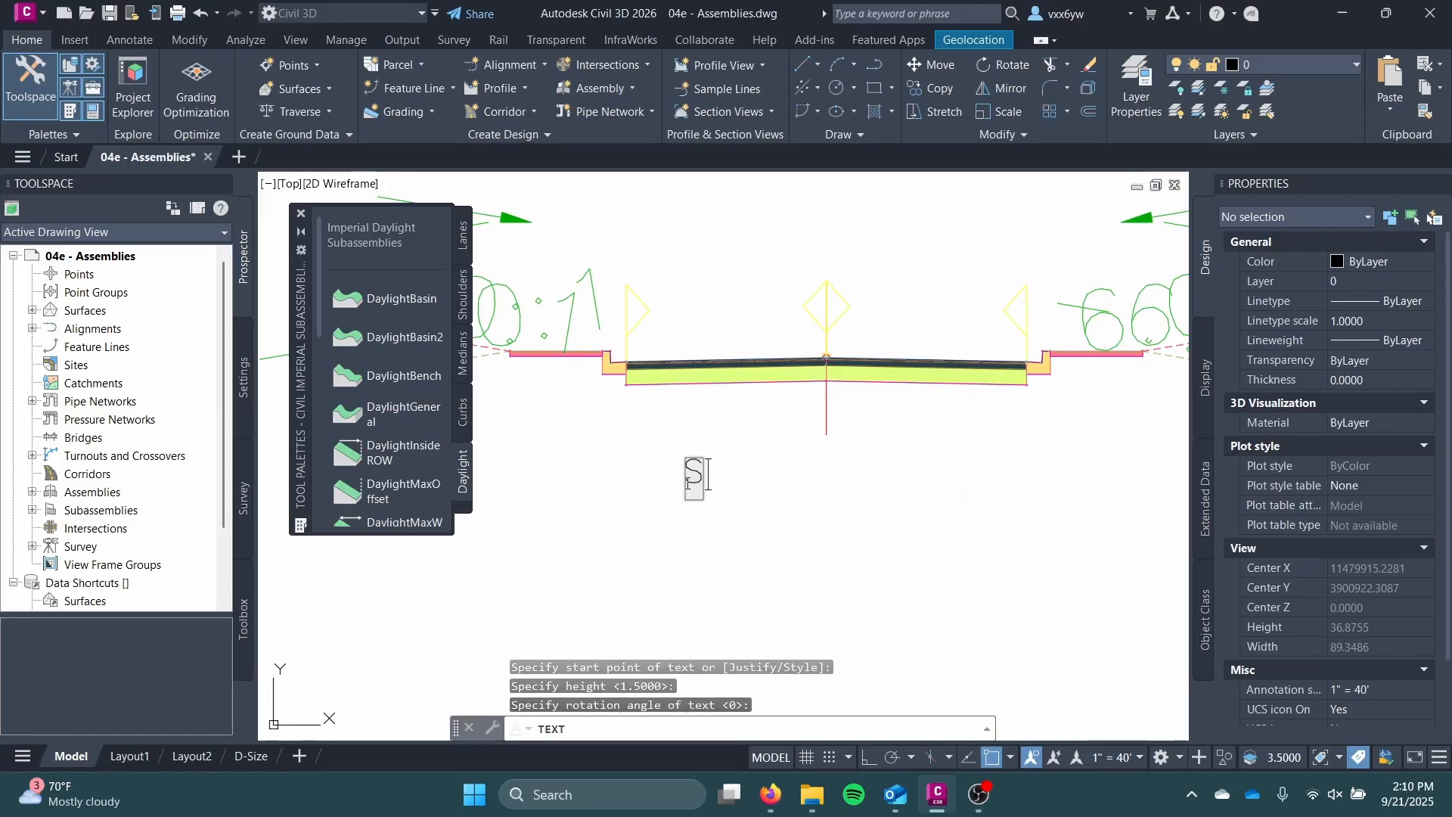
text(idewalk )
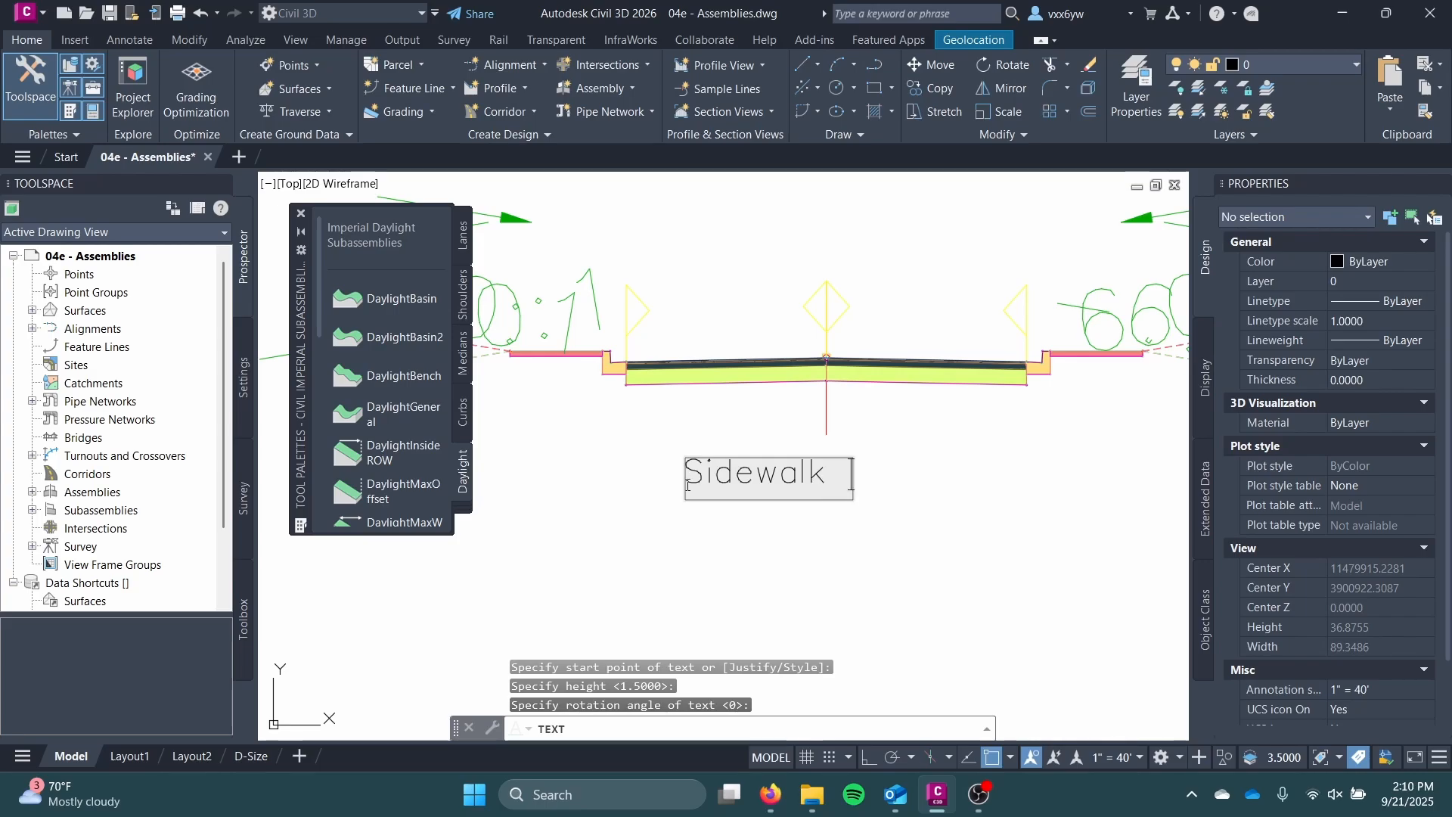
text(Road)
key(Return)
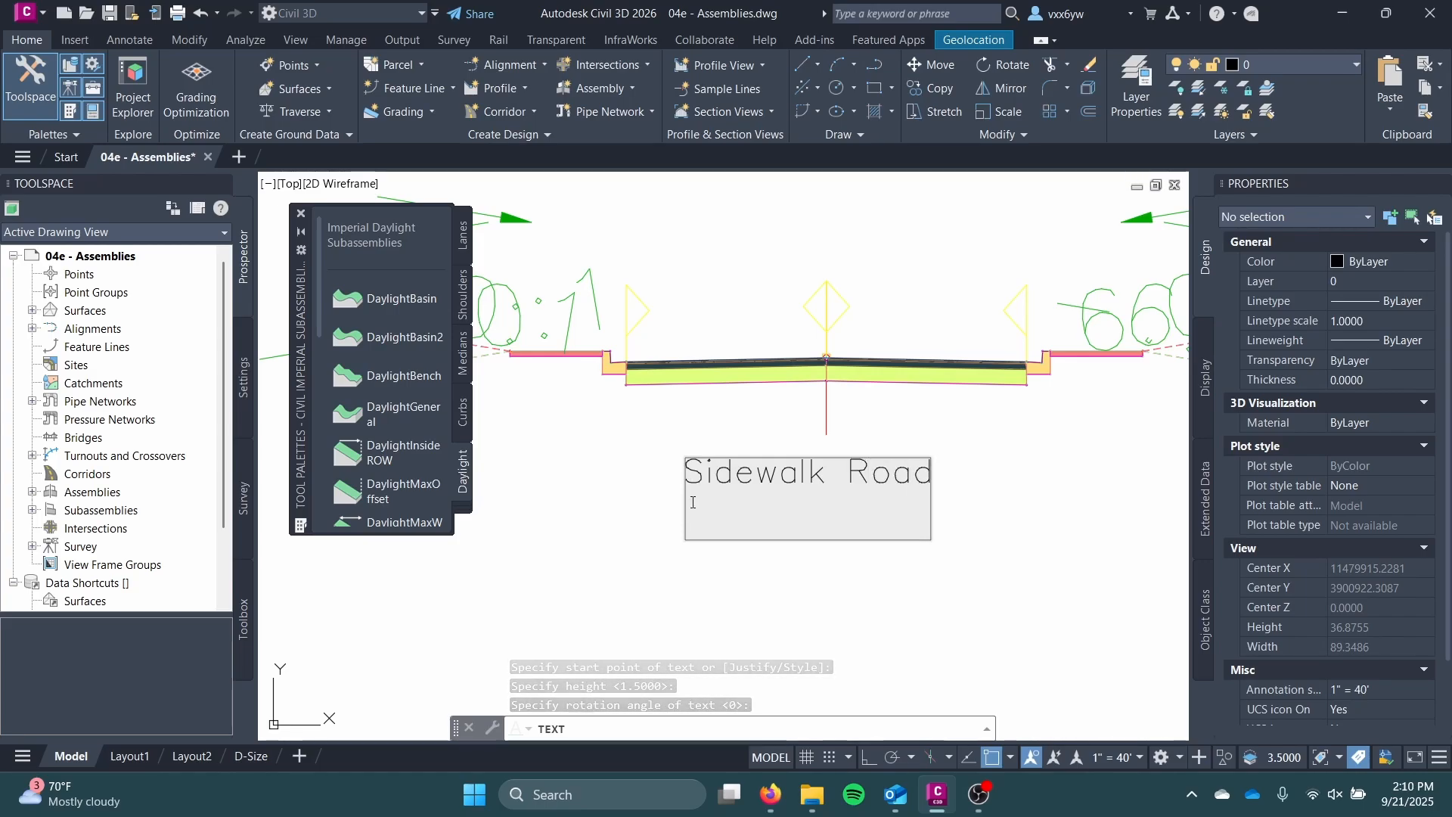
key(Return)
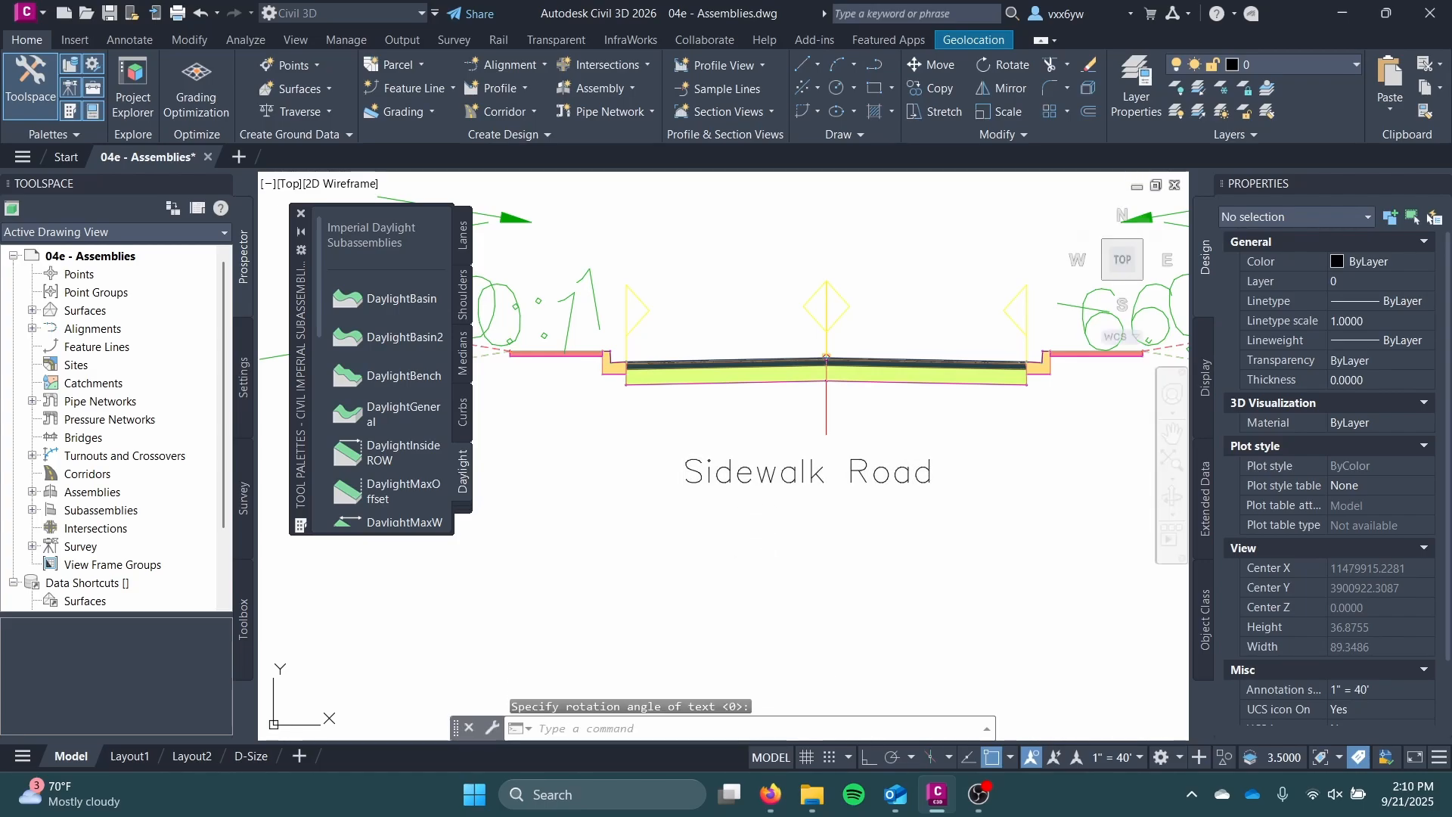
- Turn object snap off and shift the "Sidewalk Road" label slightly to the right to centre it under the assembly
click(711, 473)
click(686, 481)
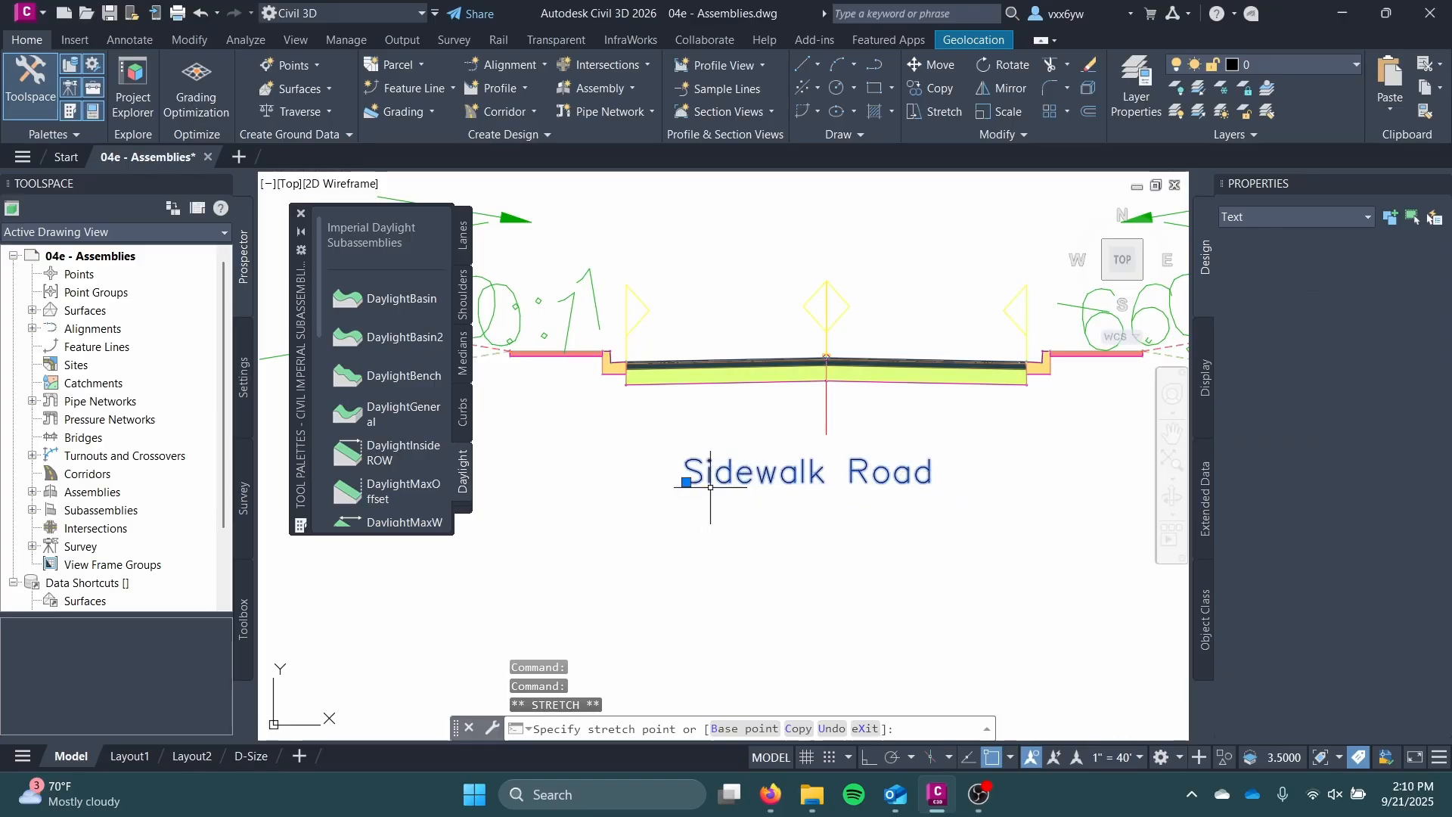
click(686, 482)
click(724, 487)
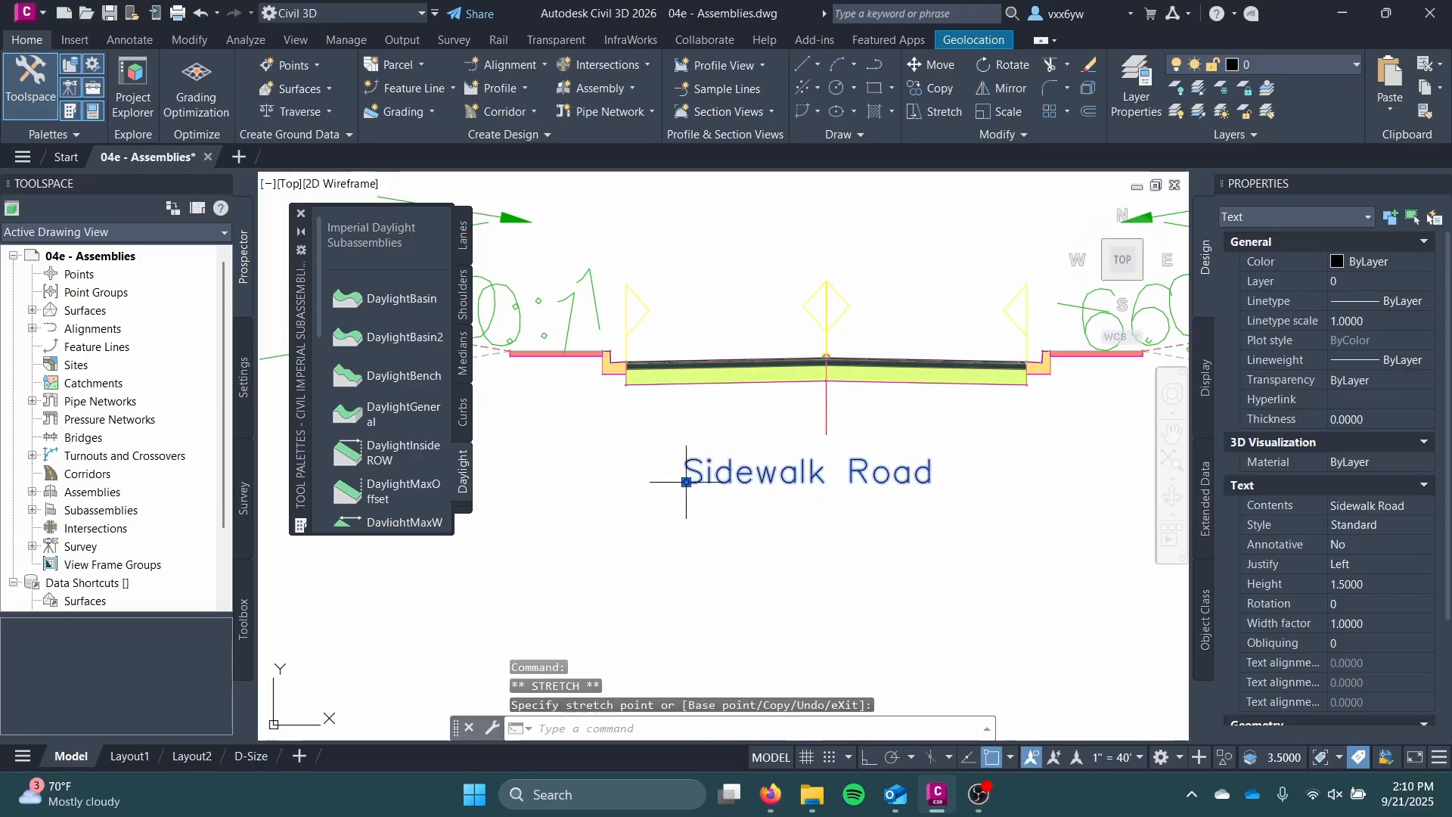
click(686, 482)
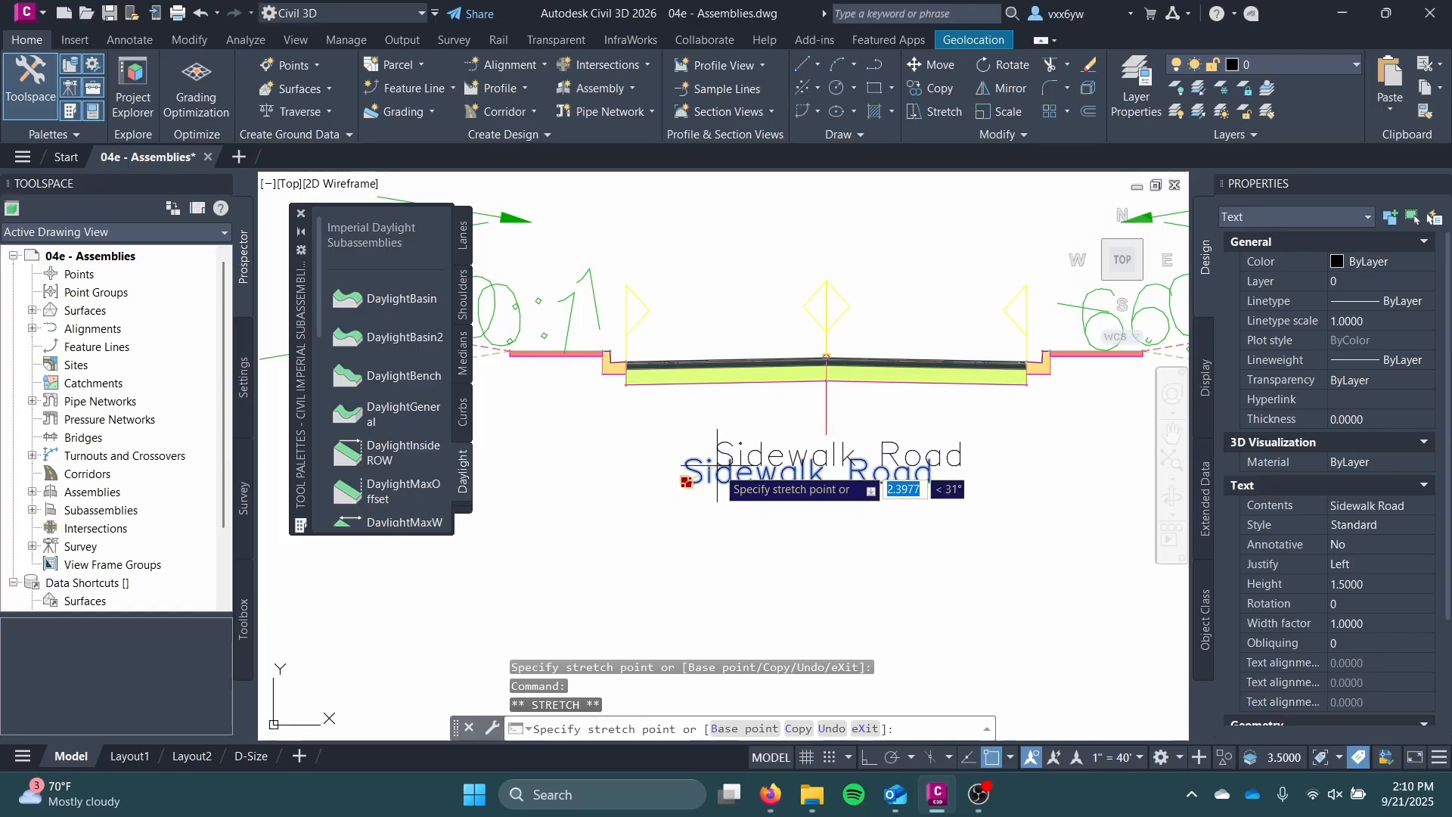
key(F3)
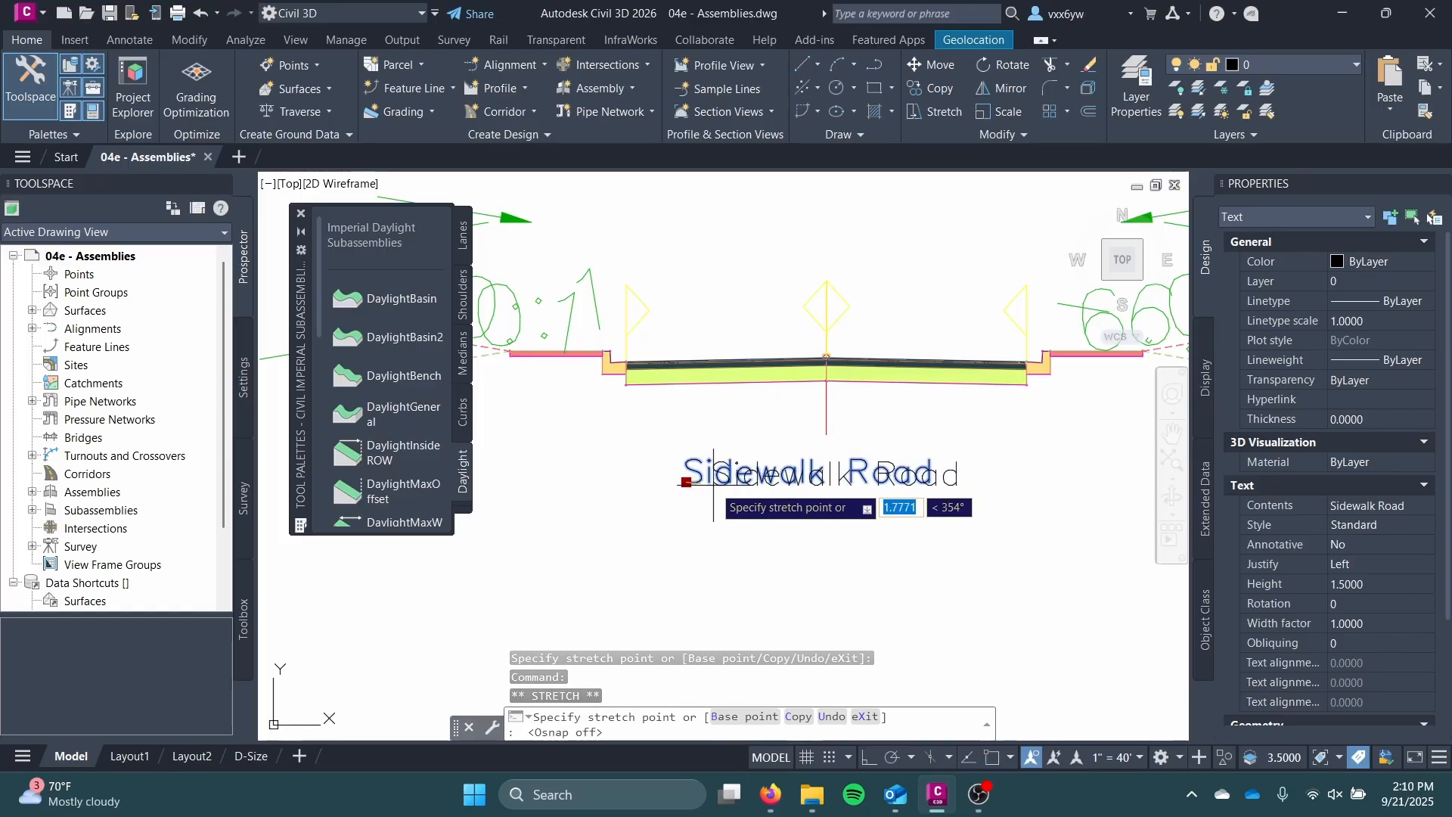
click(711, 484)
click(710, 485)
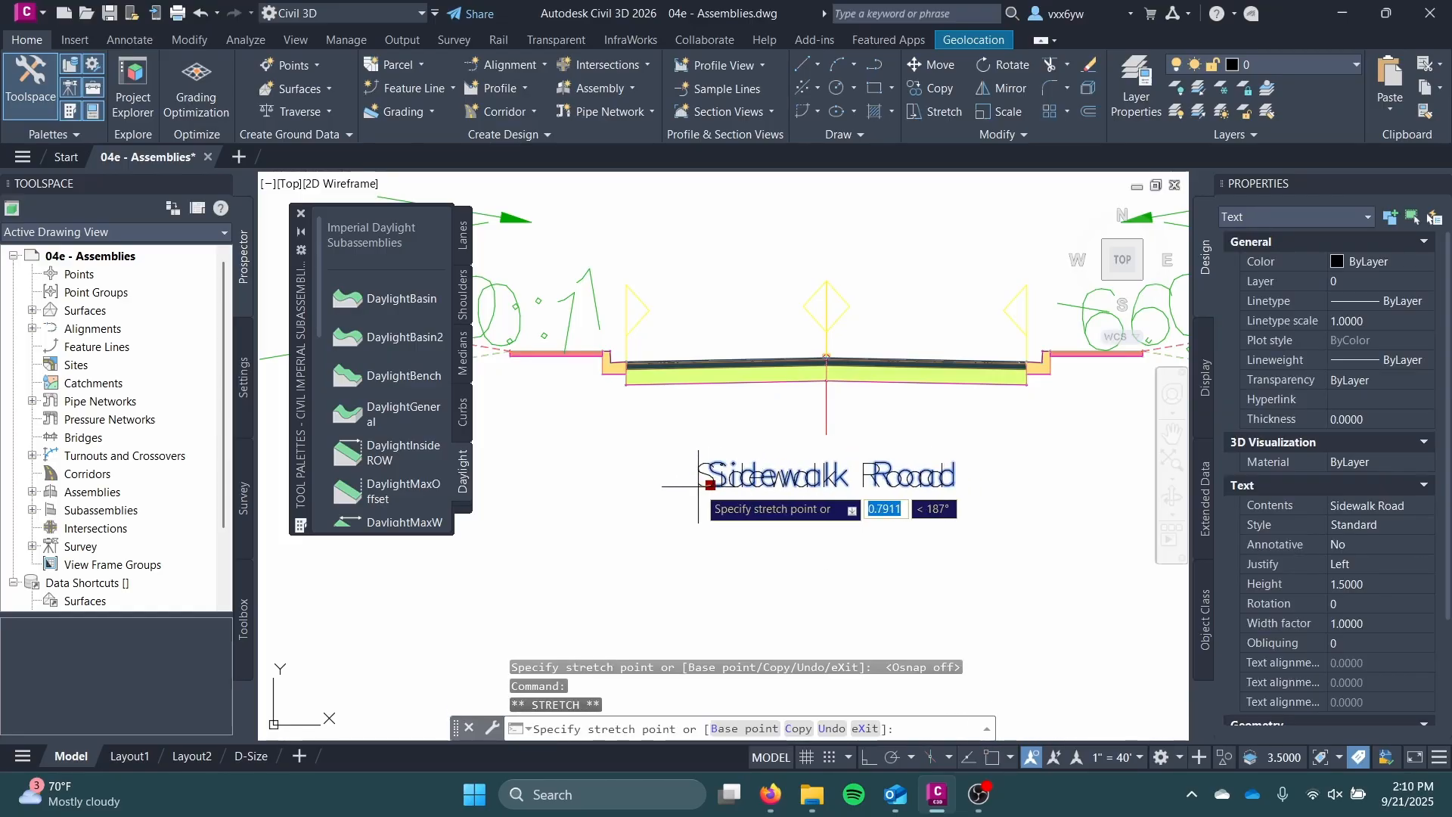
key(Escape)
- Examine the labelled Treehouse Drive and Sidewalk Road assemblies and select the Sidewalk Road assembly's baseline marker
scroll(732, 466, down, 4)
mouse_move(732, 466)
middle_down()
mouse_move(949, 431)
mouse_move(746, 447)
mouse_move(726, 465)
middle_up()
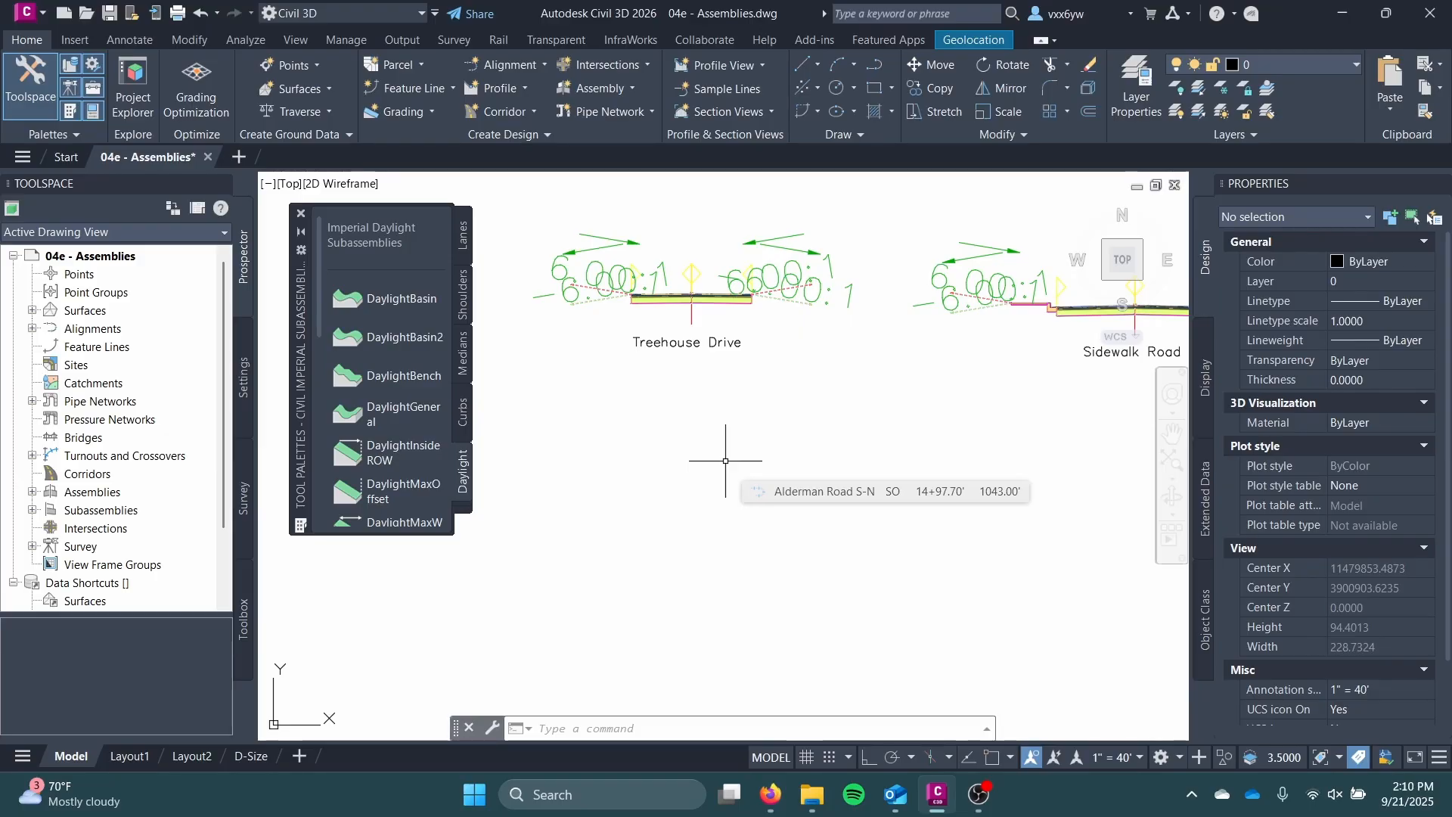
middle_drag(821, 452, 473, 618)
scroll(775, 430, up, 5)
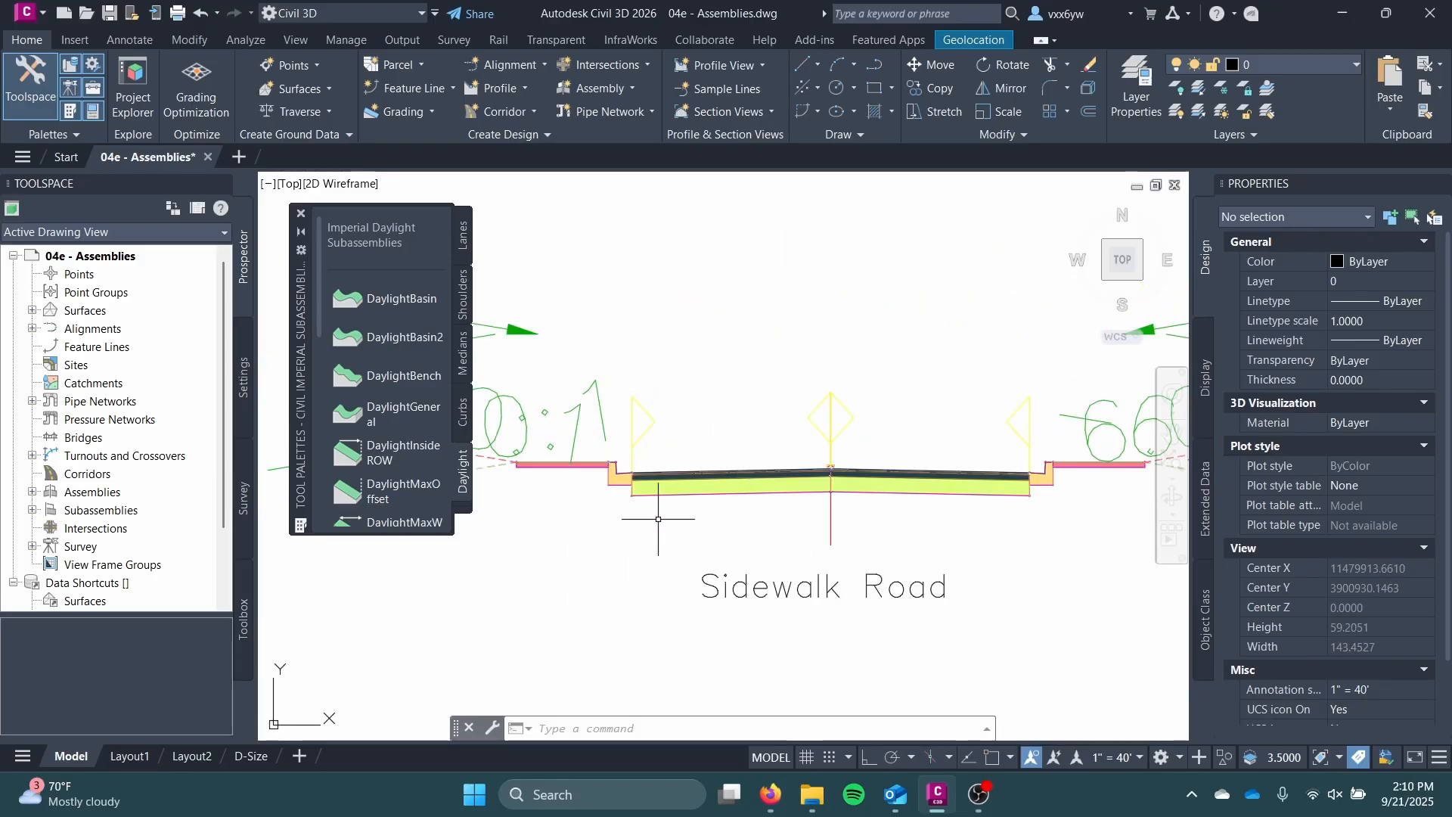
scroll(637, 406, down, 5)
scroll(680, 394, up, 2)
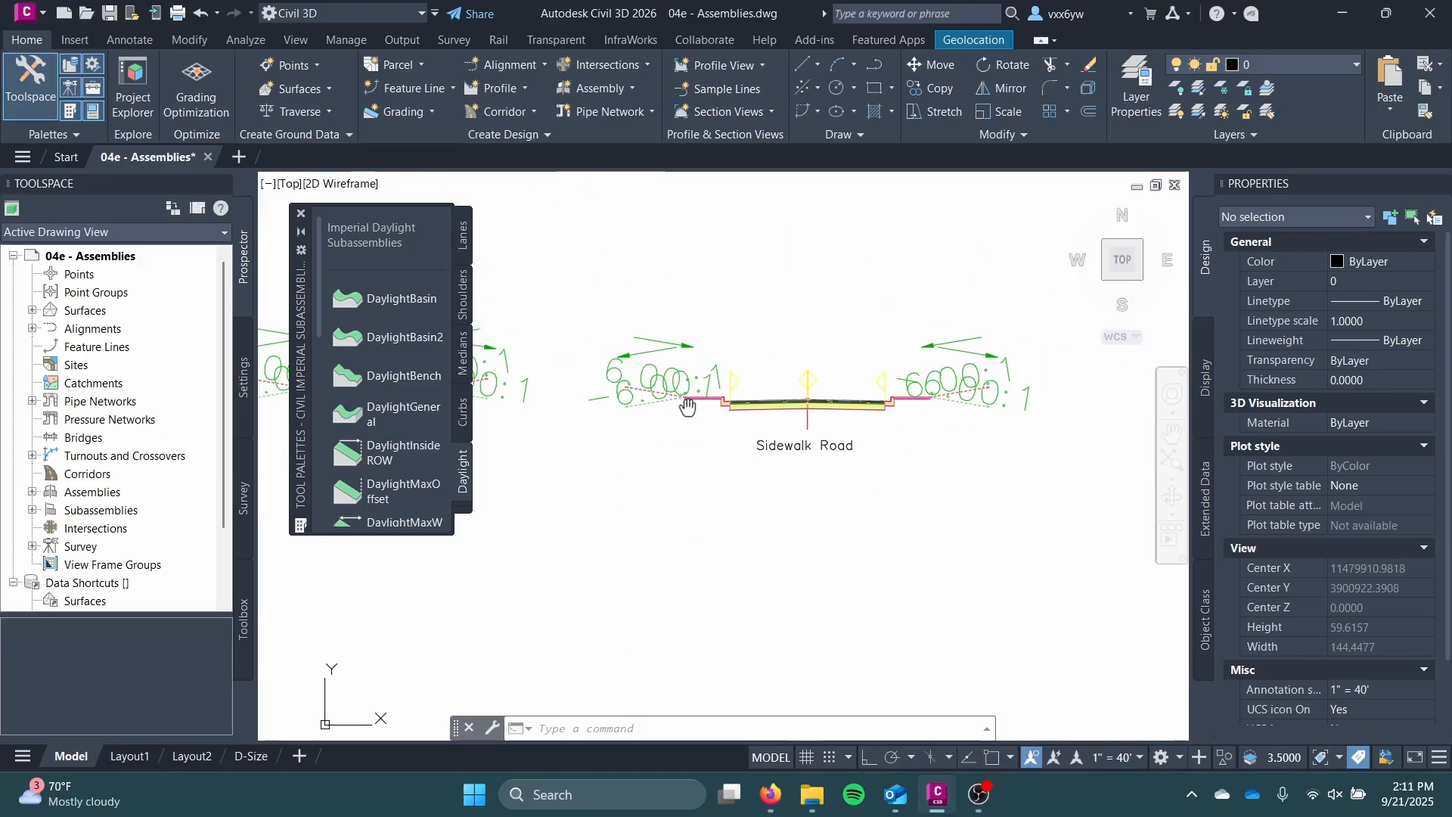
scroll(791, 365, down, 2)
click(799, 373)
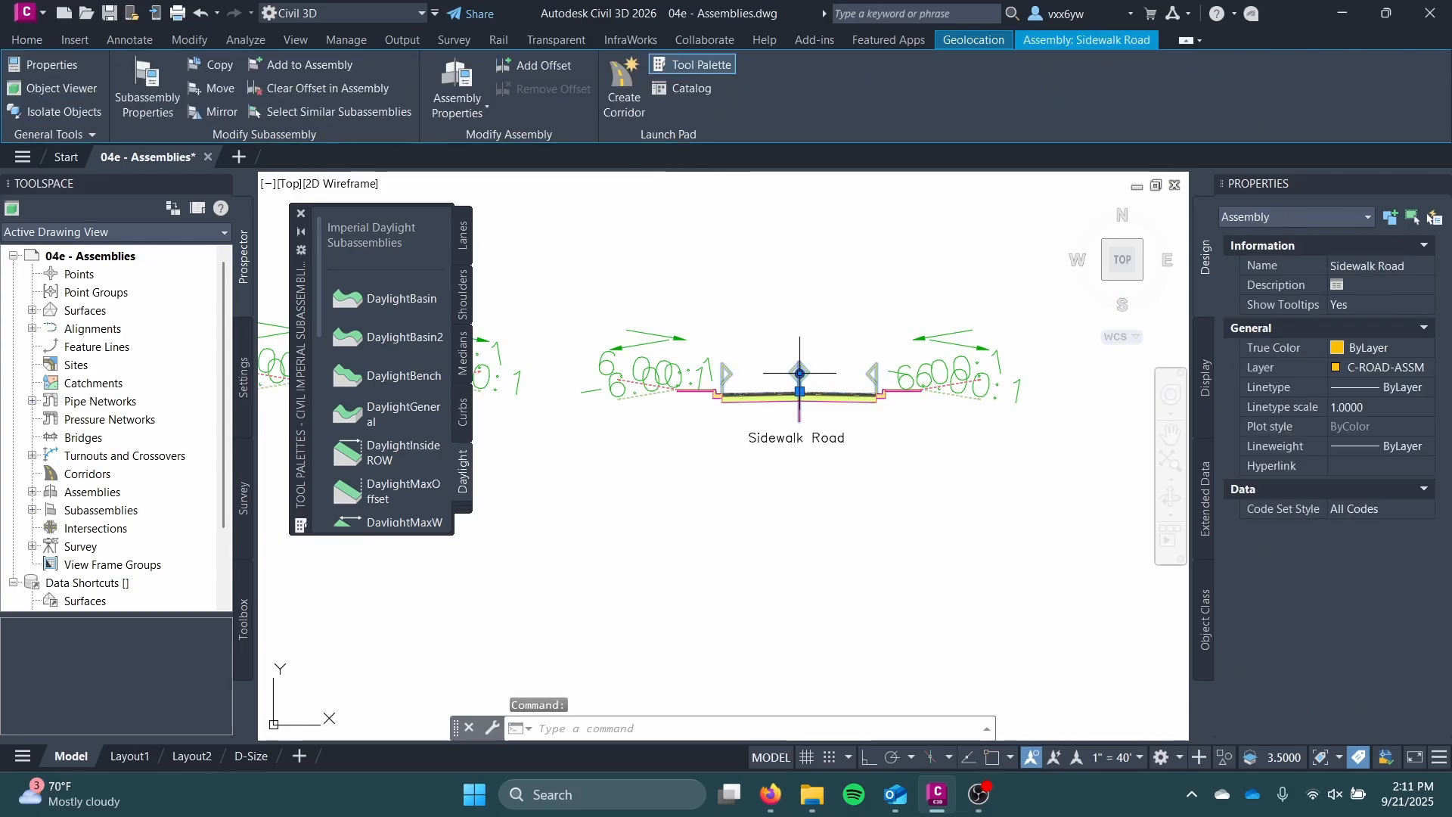
- Try to copy all the subassemblies of the Sidewalk Road assembly, on both sides of its baseline, in one selection
click(195, 68)
middle_drag(538, 529, 391, 539)
scroll(652, 418, up, 2)
scroll(663, 409, down, 2)
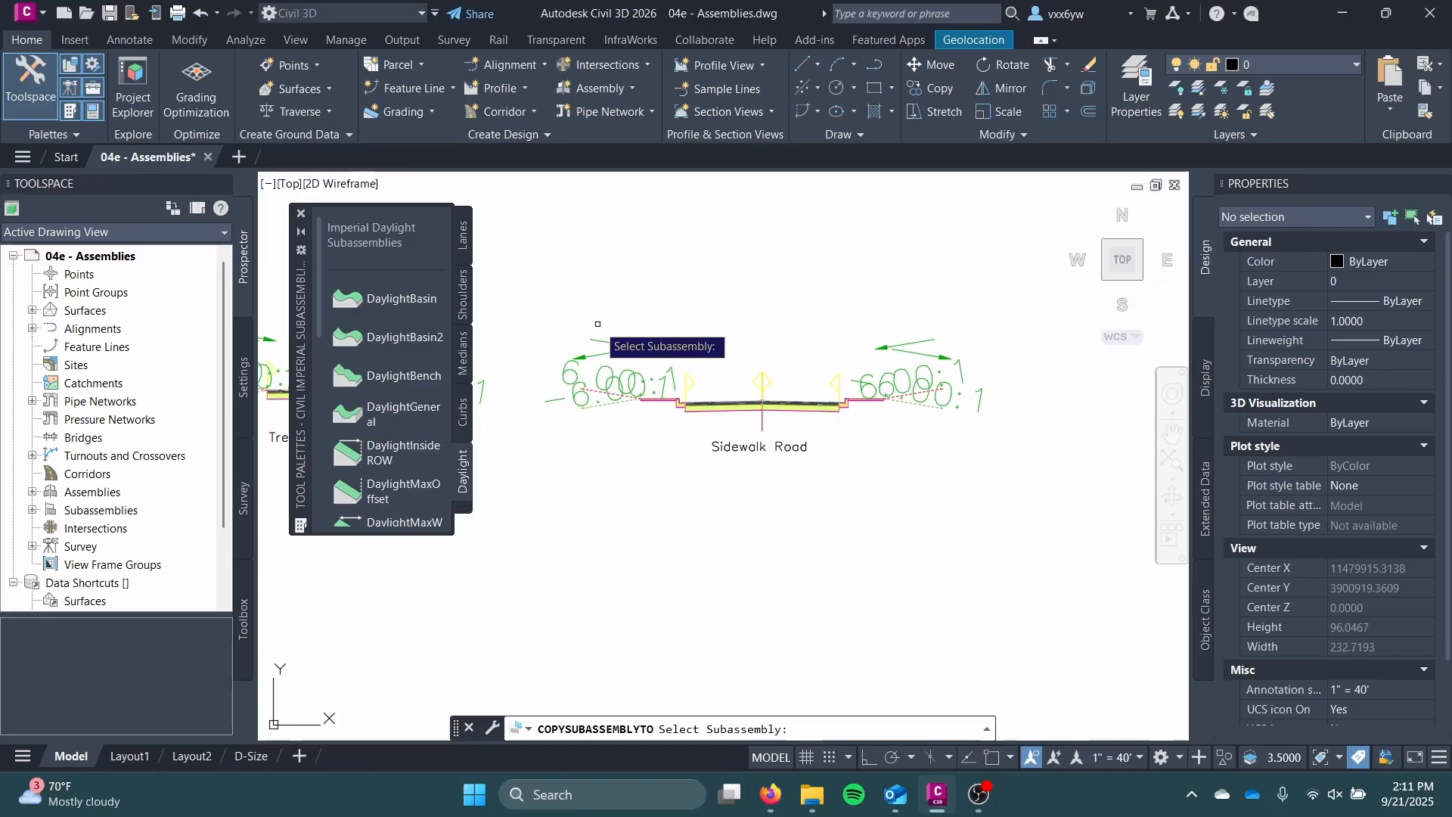
mouse_move(522, 306)
mouse_down()
mouse_move(664, 379)
mouse_move(858, 439)
mouse_move(601, 278)
mouse_move(560, 325)
mouse_up()
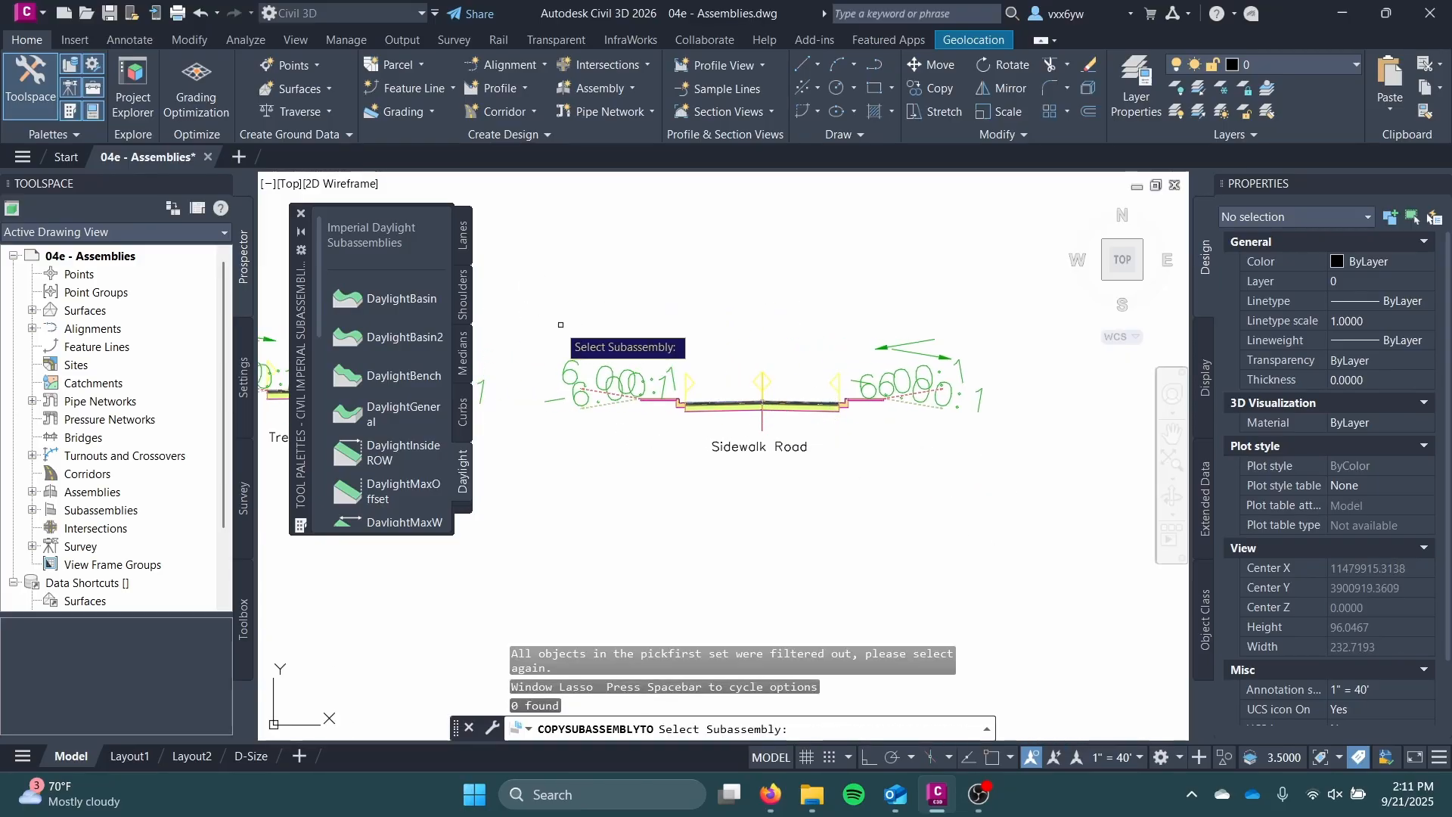
click(1001, 501)
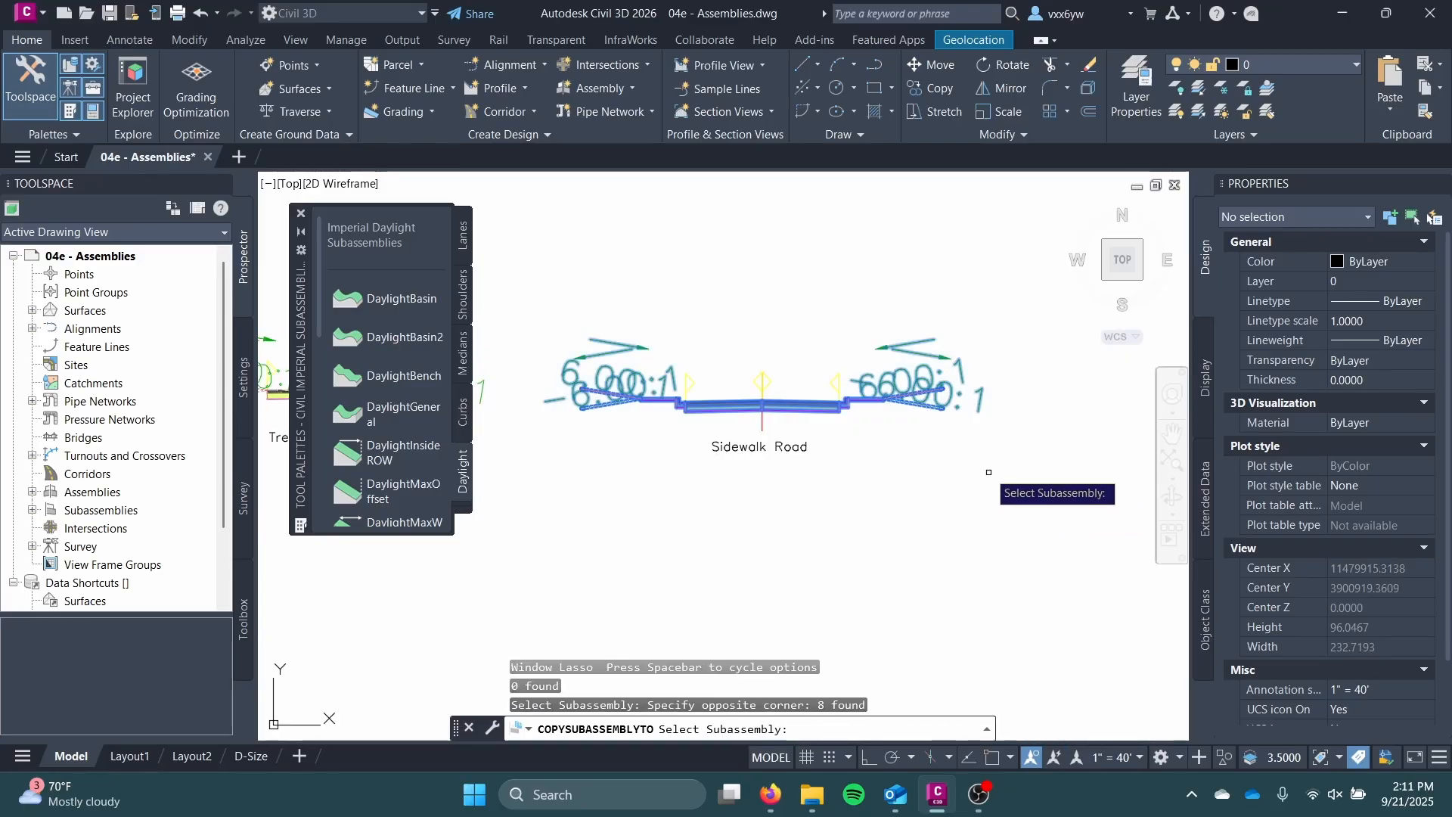
key(Return)
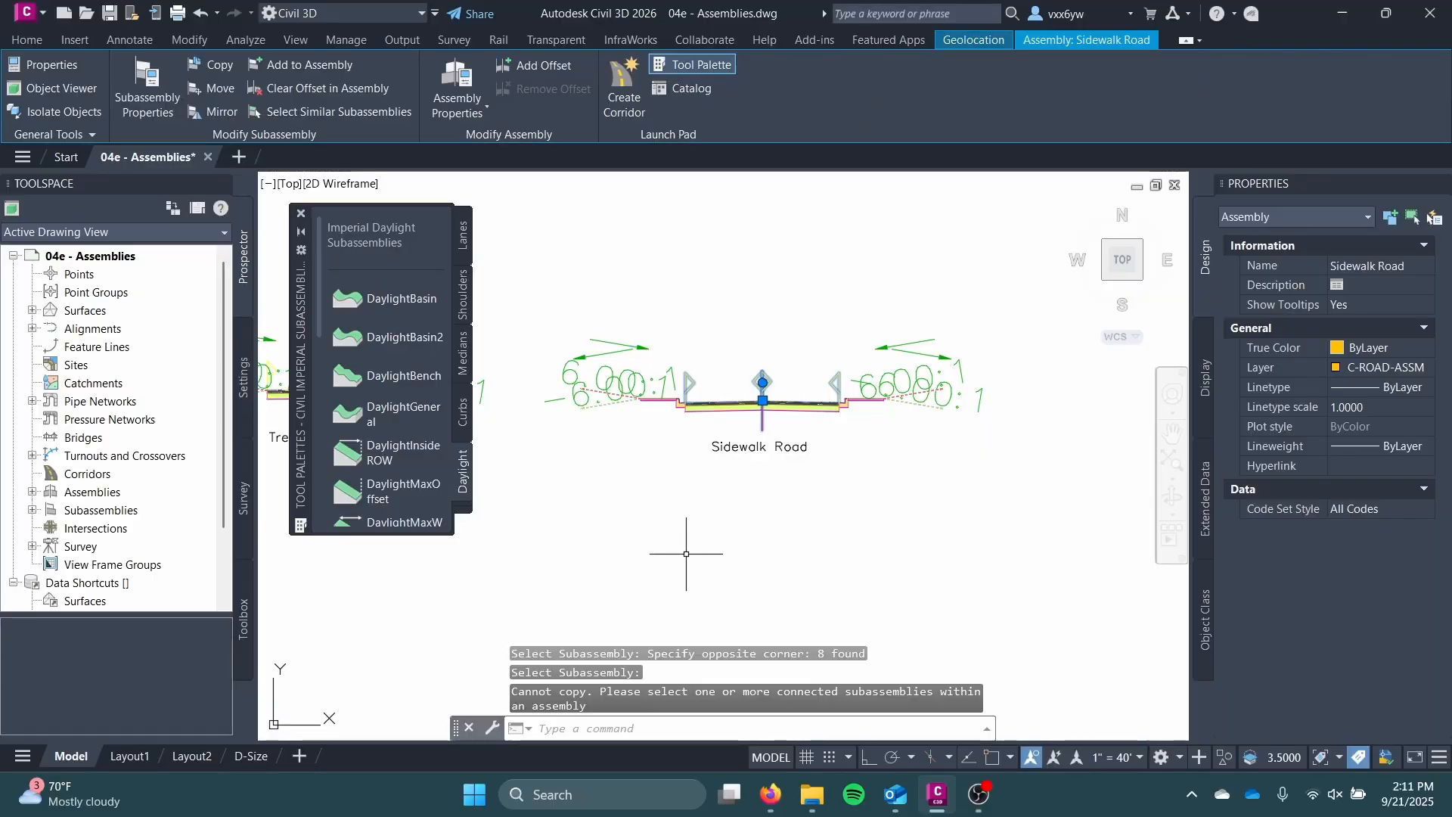
scroll(766, 398, up, 3)
scroll(771, 385, down, 1)
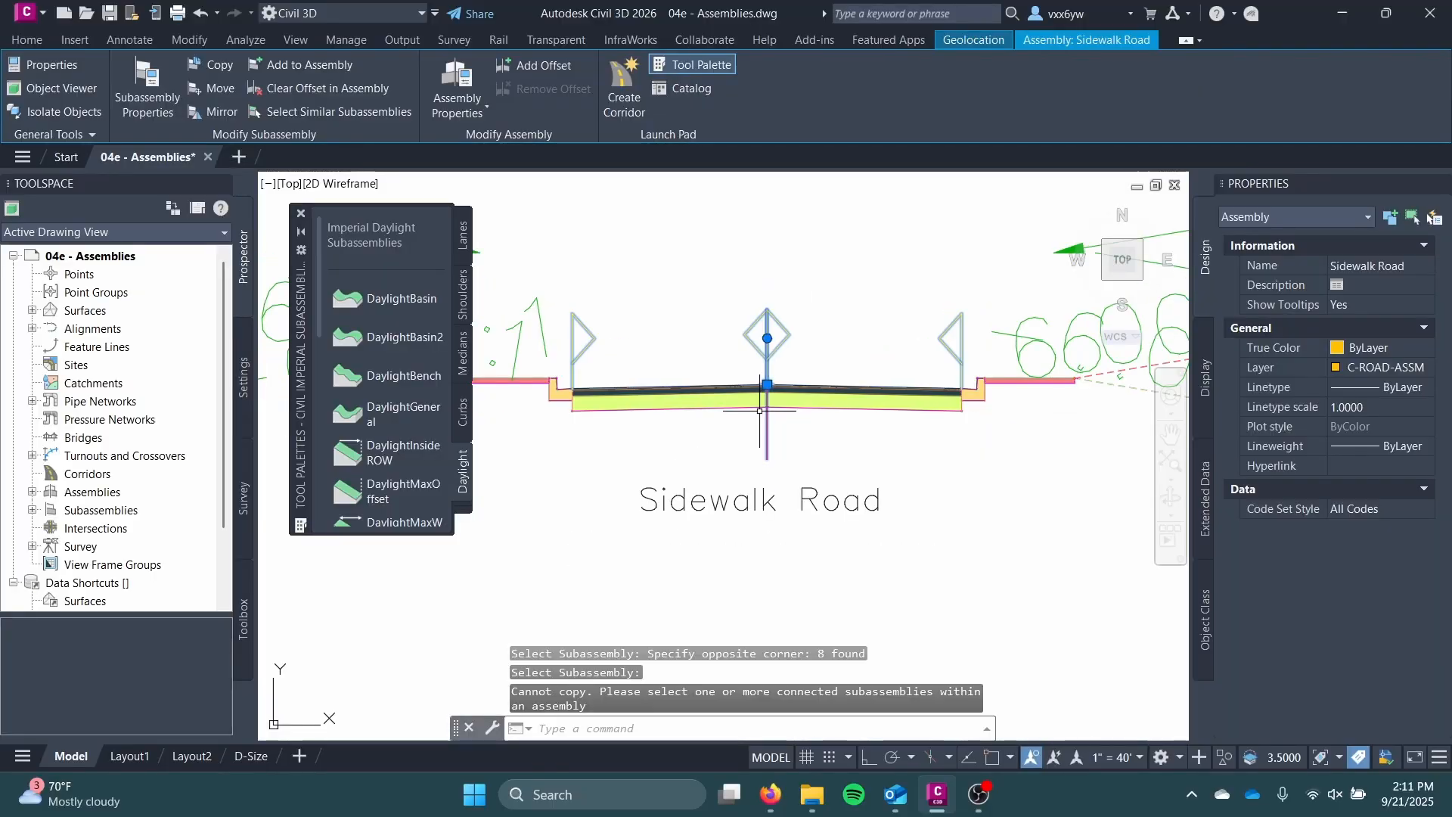
click(767, 384)
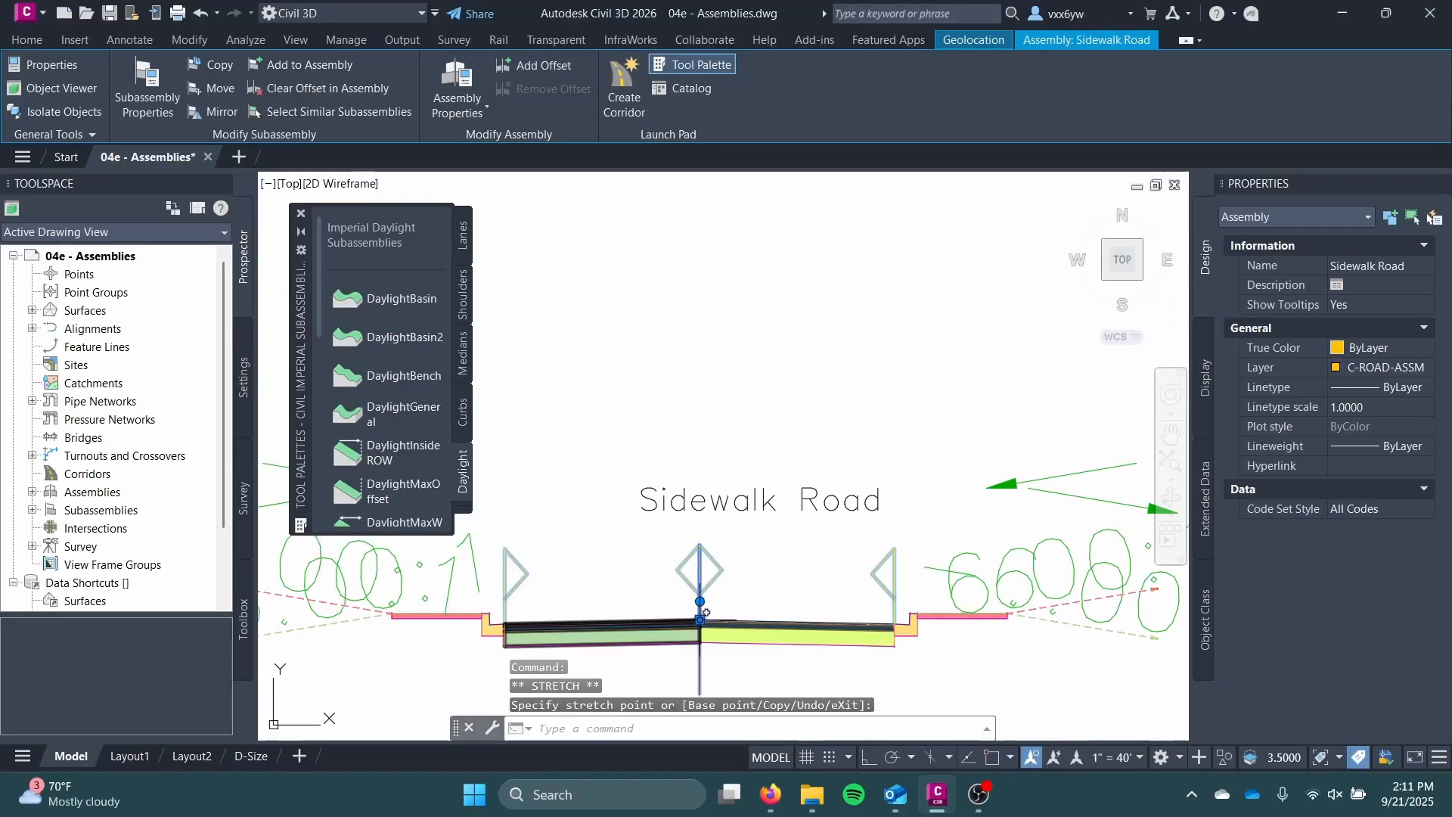
key(ctrl+z)
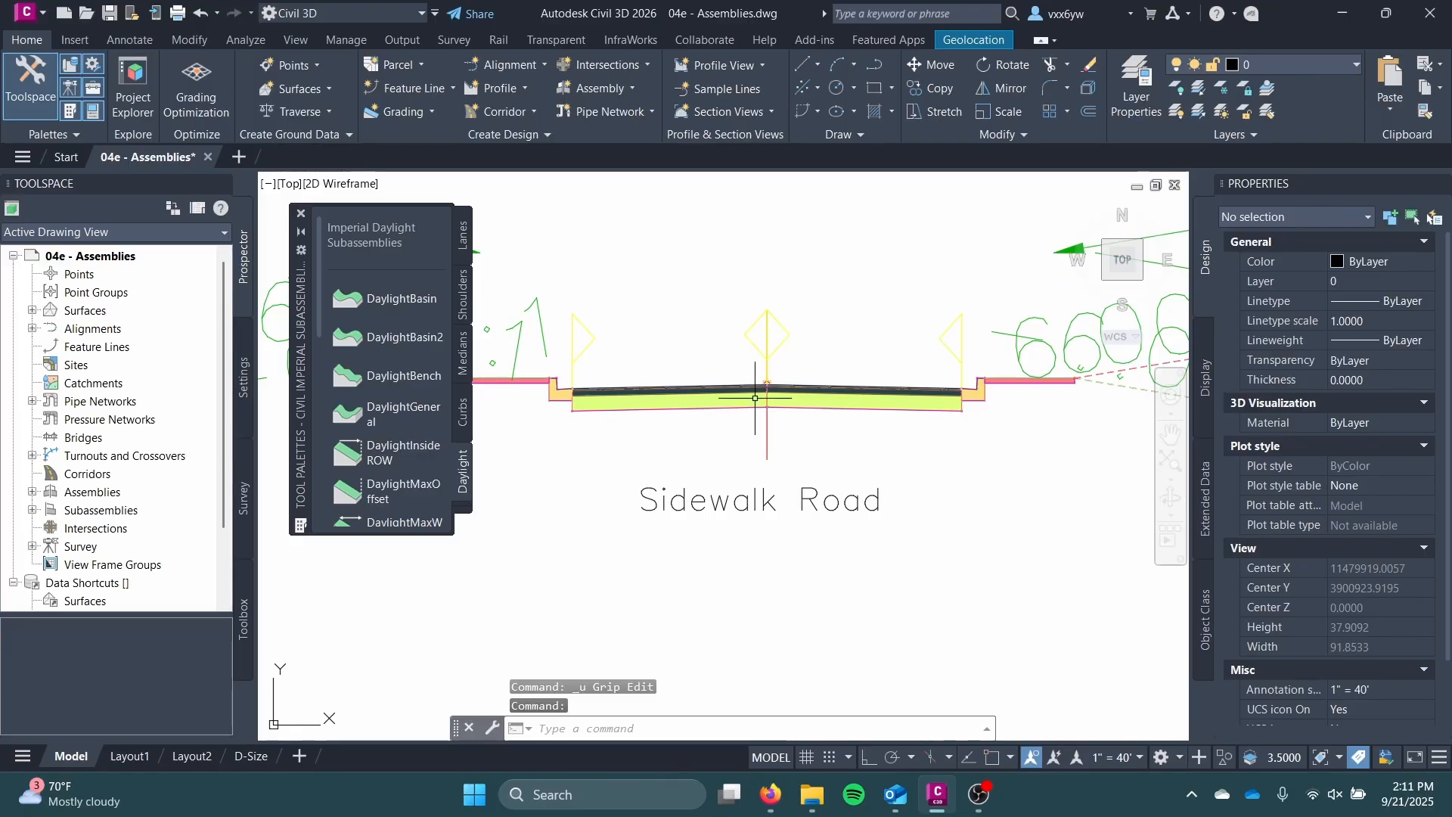
key(Escape)
- Create an assembly named "Right Sidewalk" of type Other and place its baseline below the Treehouse Drive assembly
middle_drag(596, 548, 962, 378)
scroll(962, 378, down, 3)
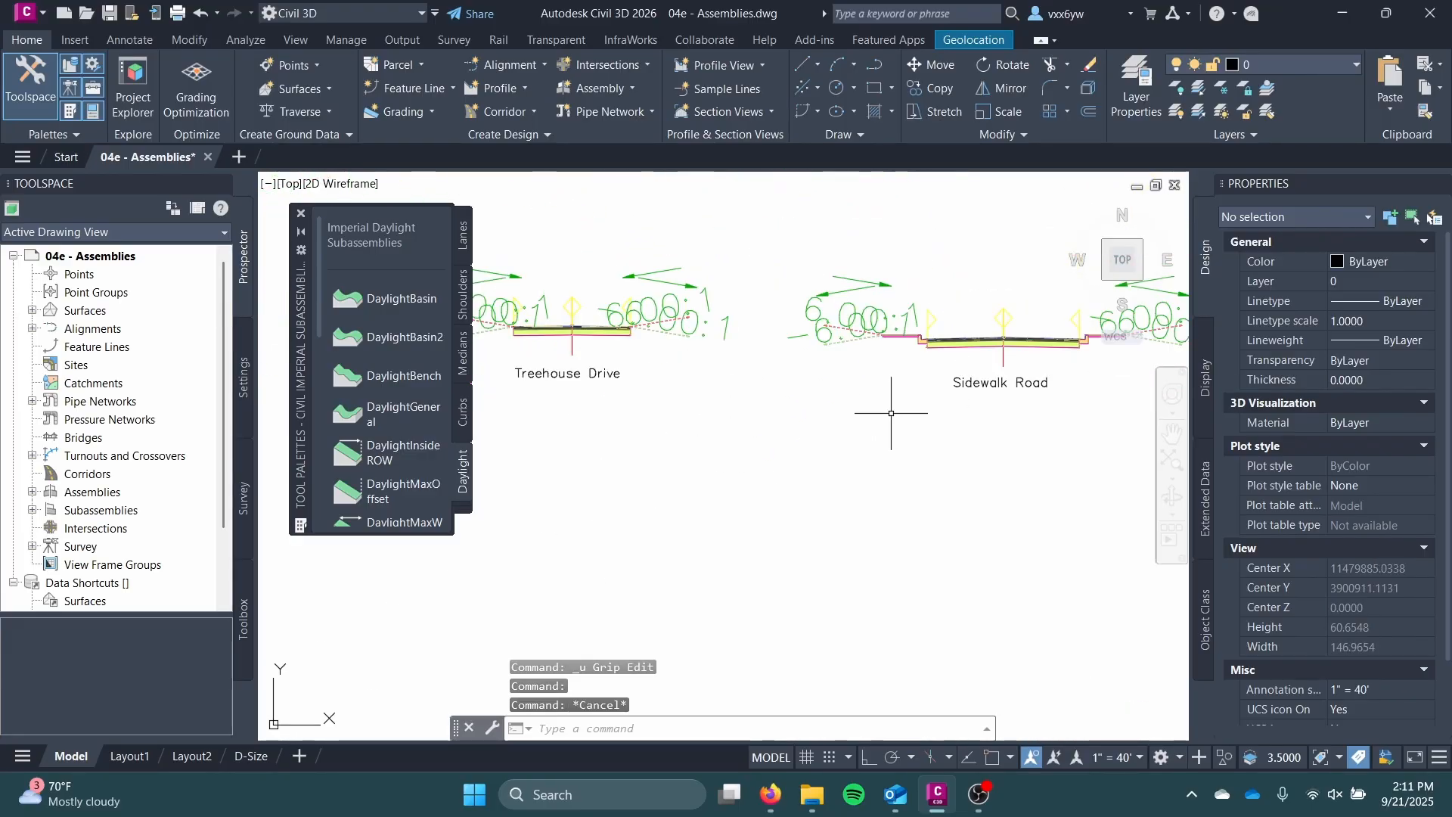
scroll(738, 557, up, 1)
click(595, 95)
click(628, 120)
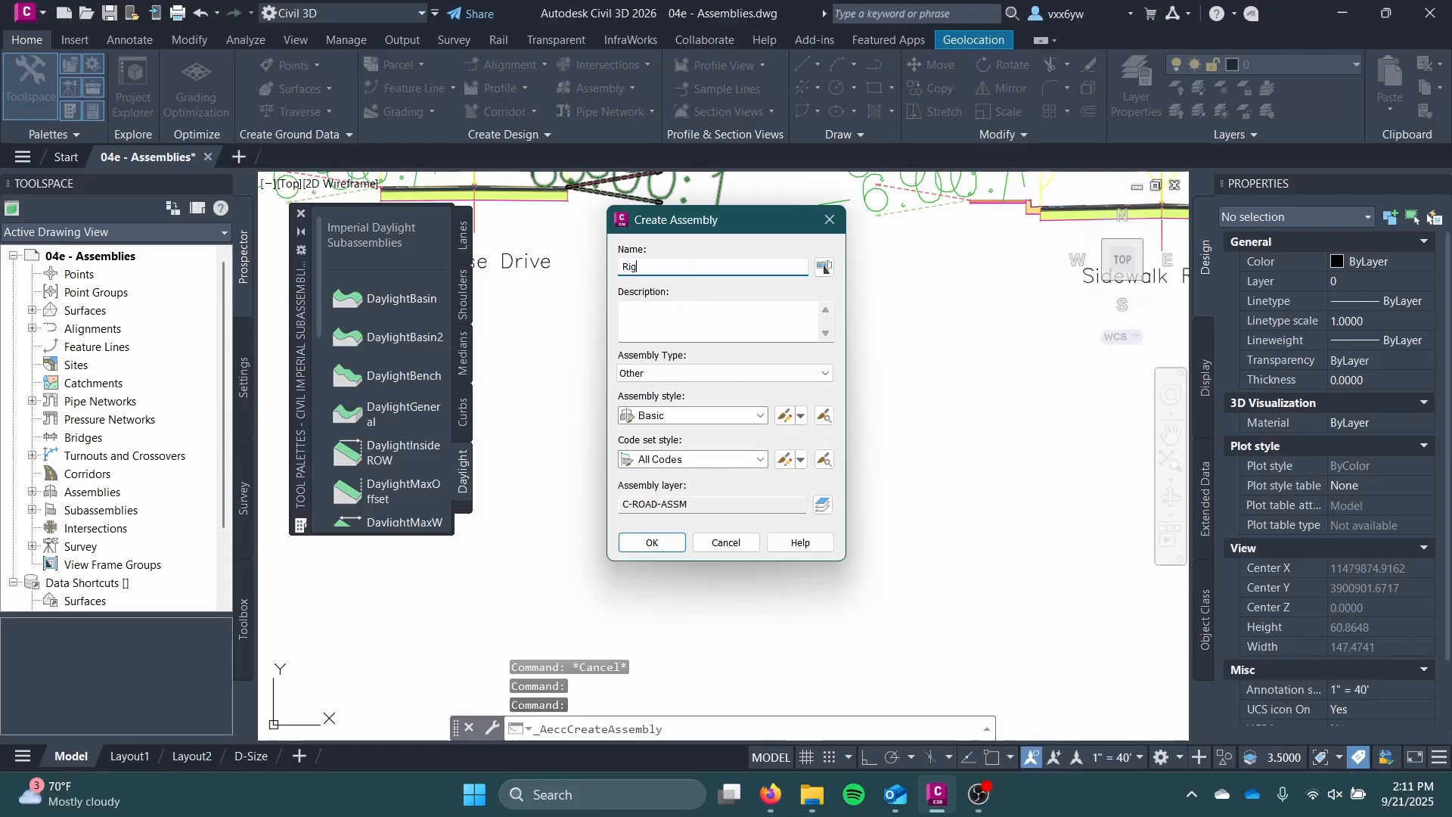
key(Return)
scroll(676, 358, down, 4)
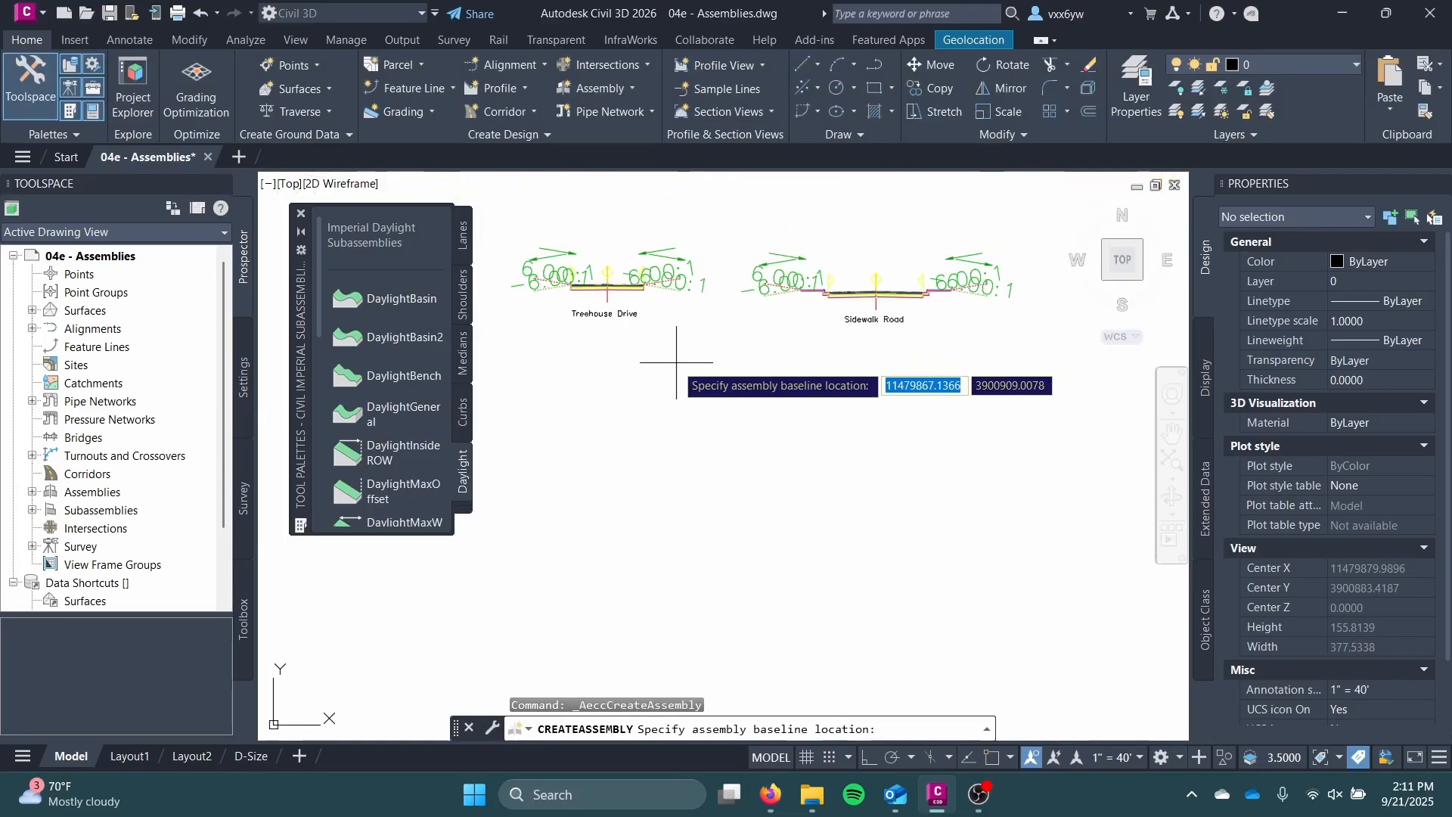
scroll(710, 361, up, 4)
mouse_move(674, 360)
middle_down()
mouse_move(729, 344)
mouse_move(727, 381)
mouse_move(751, 384)
mouse_move(739, 415)
mouse_move(778, 373)
mouse_move(587, 434)
middle_up()
click(687, 406)
- Copy the right lane, curb and gutter, sidewalk and daylight subassemblies from Sidewalk Road to the new assembly's baseline marker
scroll(757, 411, down, 4)
scroll(736, 420, down, 2)
scroll(998, 363, up, 4)
middle_drag(964, 360, 879, 397)
click(713, 414)
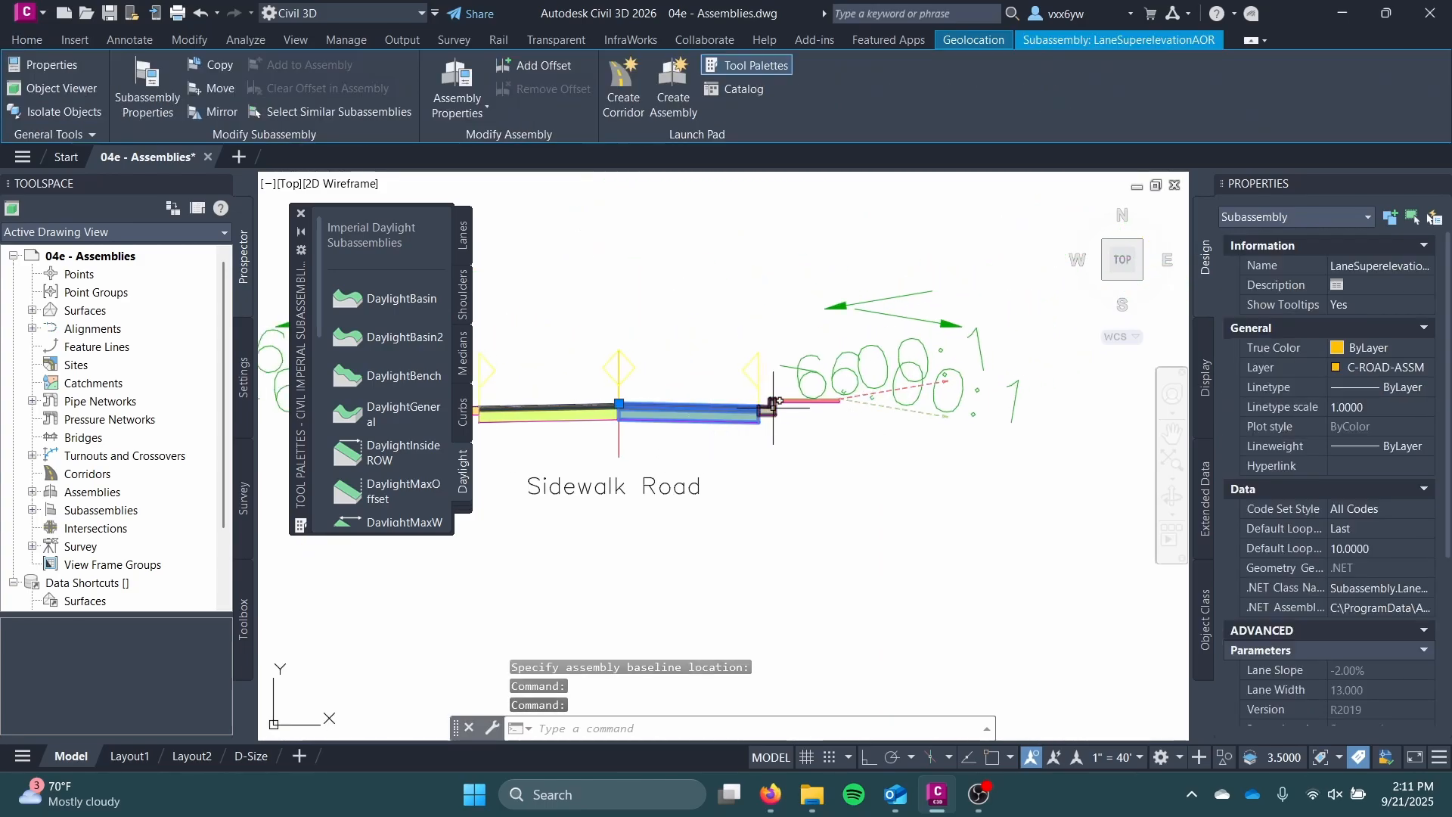
click(766, 408)
click(877, 397)
click(878, 399)
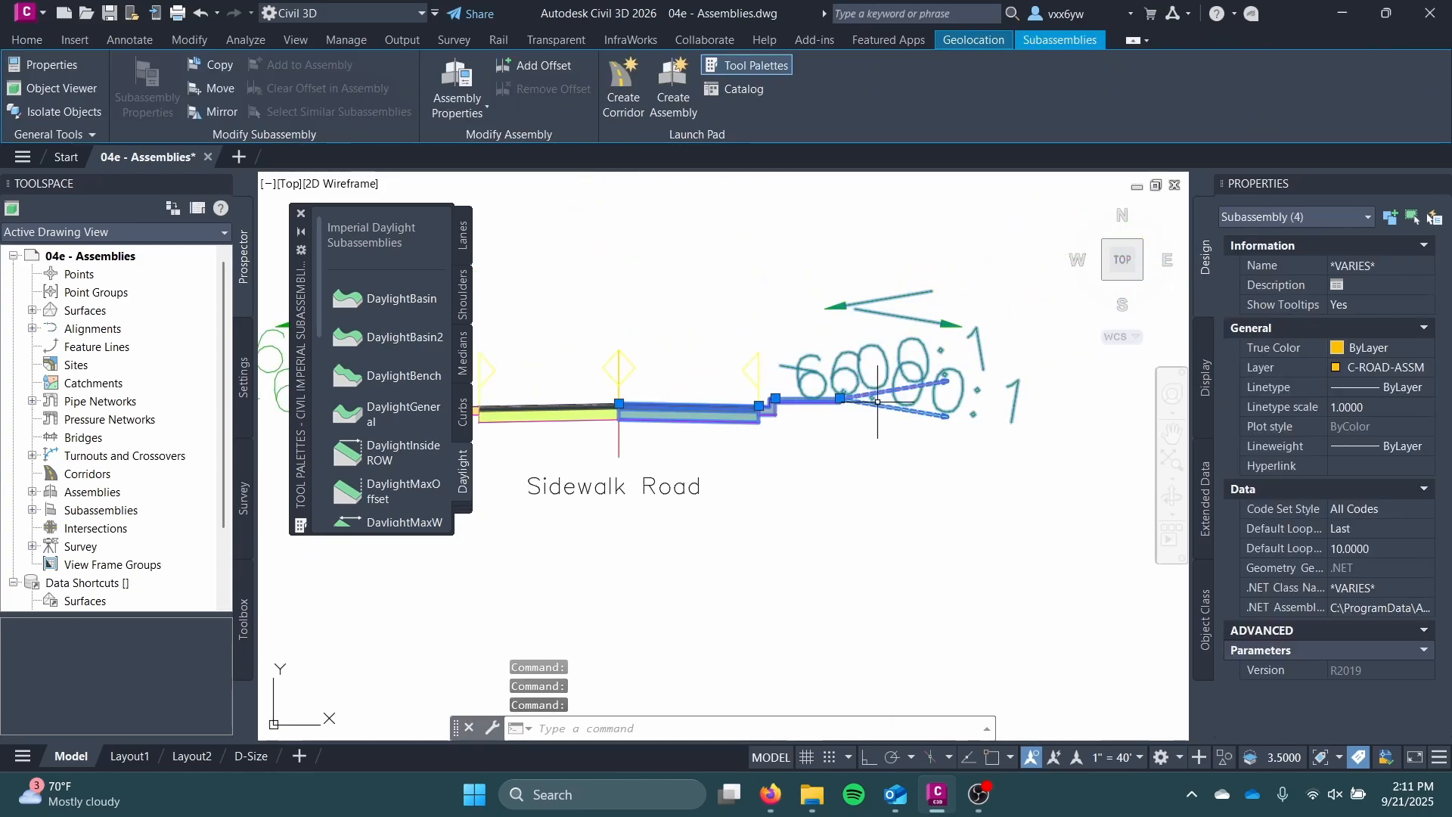
click(212, 65)
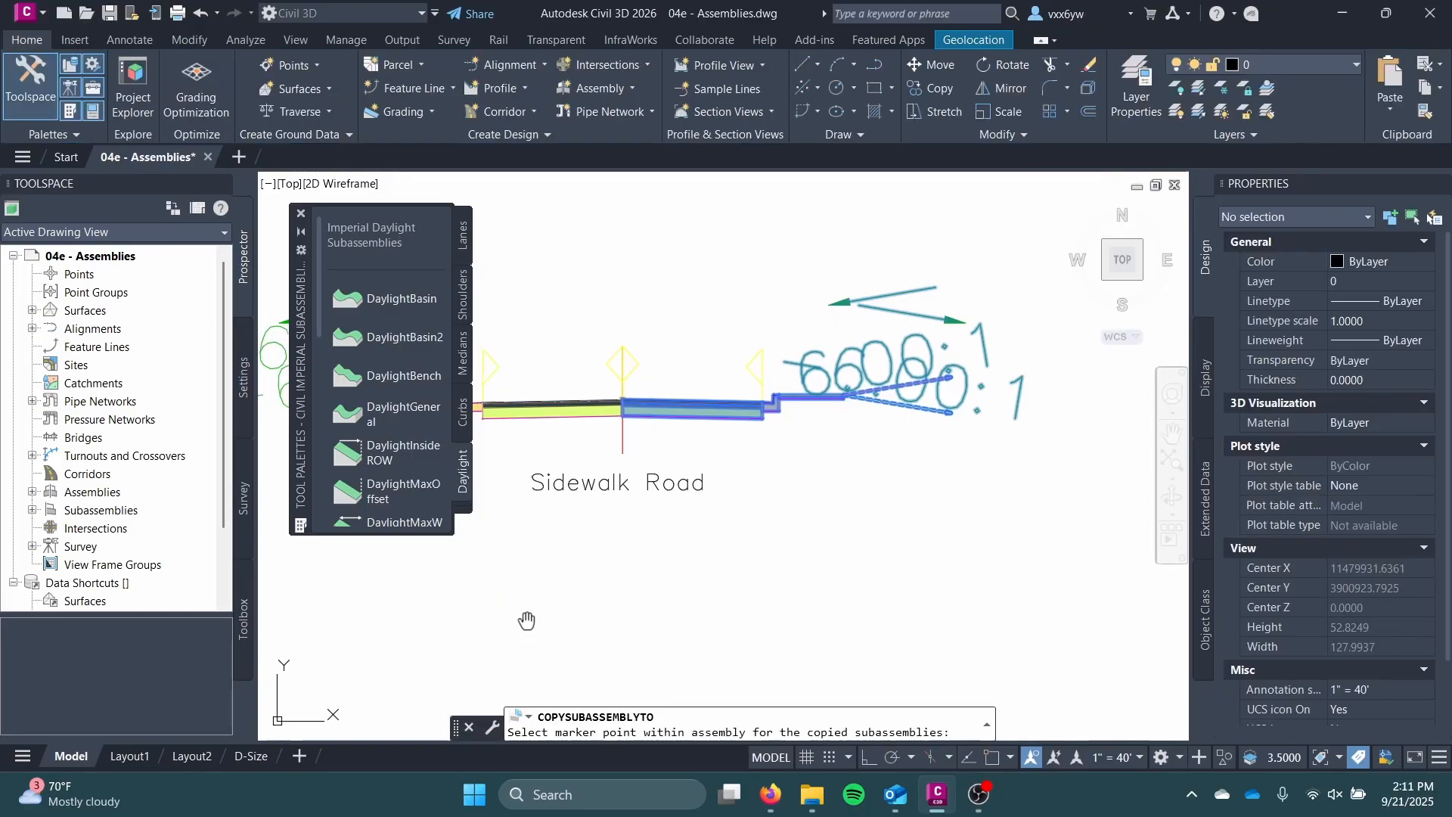
middle_drag(529, 616, 1103, 439)
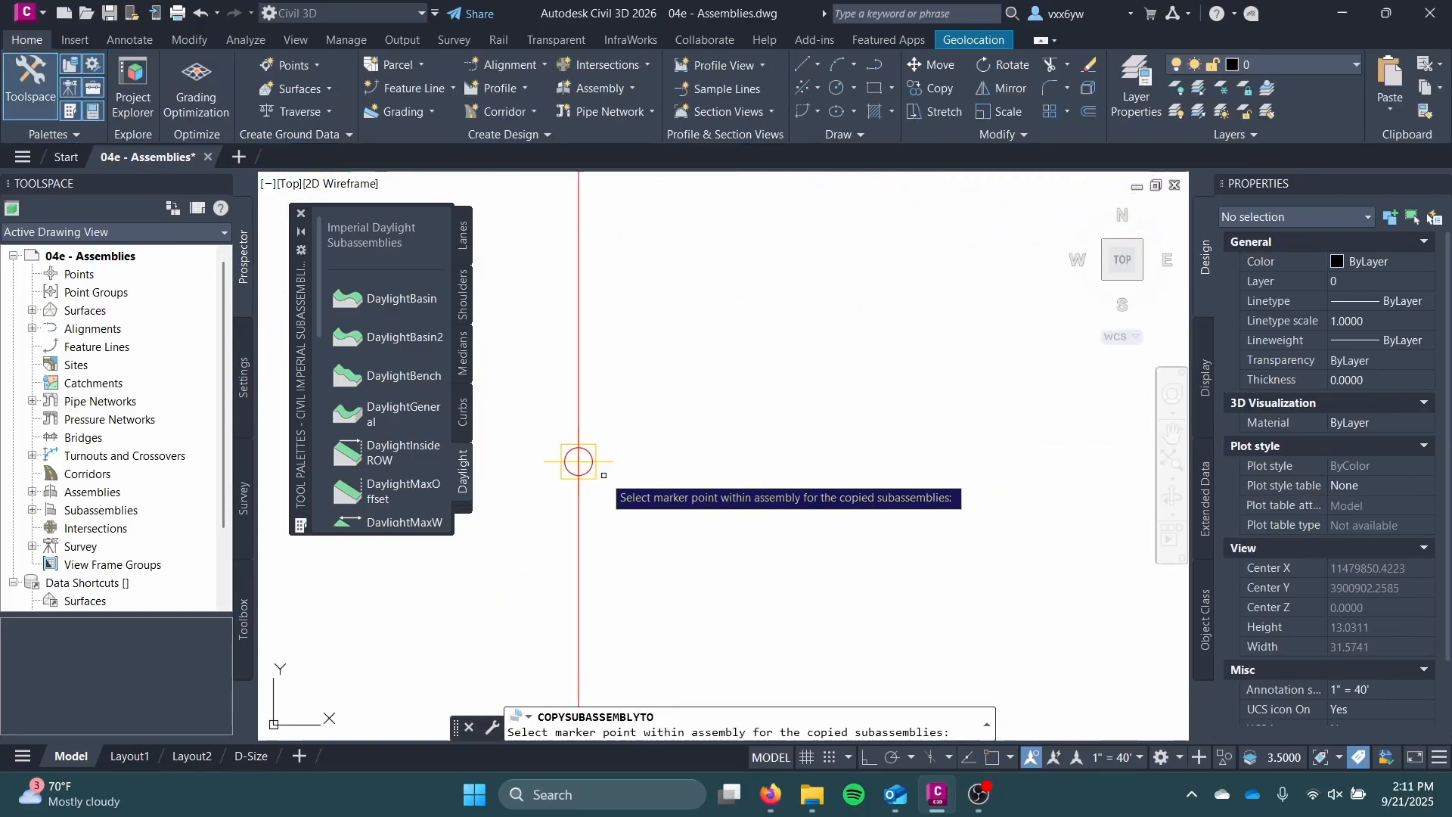
scroll(563, 454, up, 5)
key(Escape)
scroll(739, 519, down, 5)
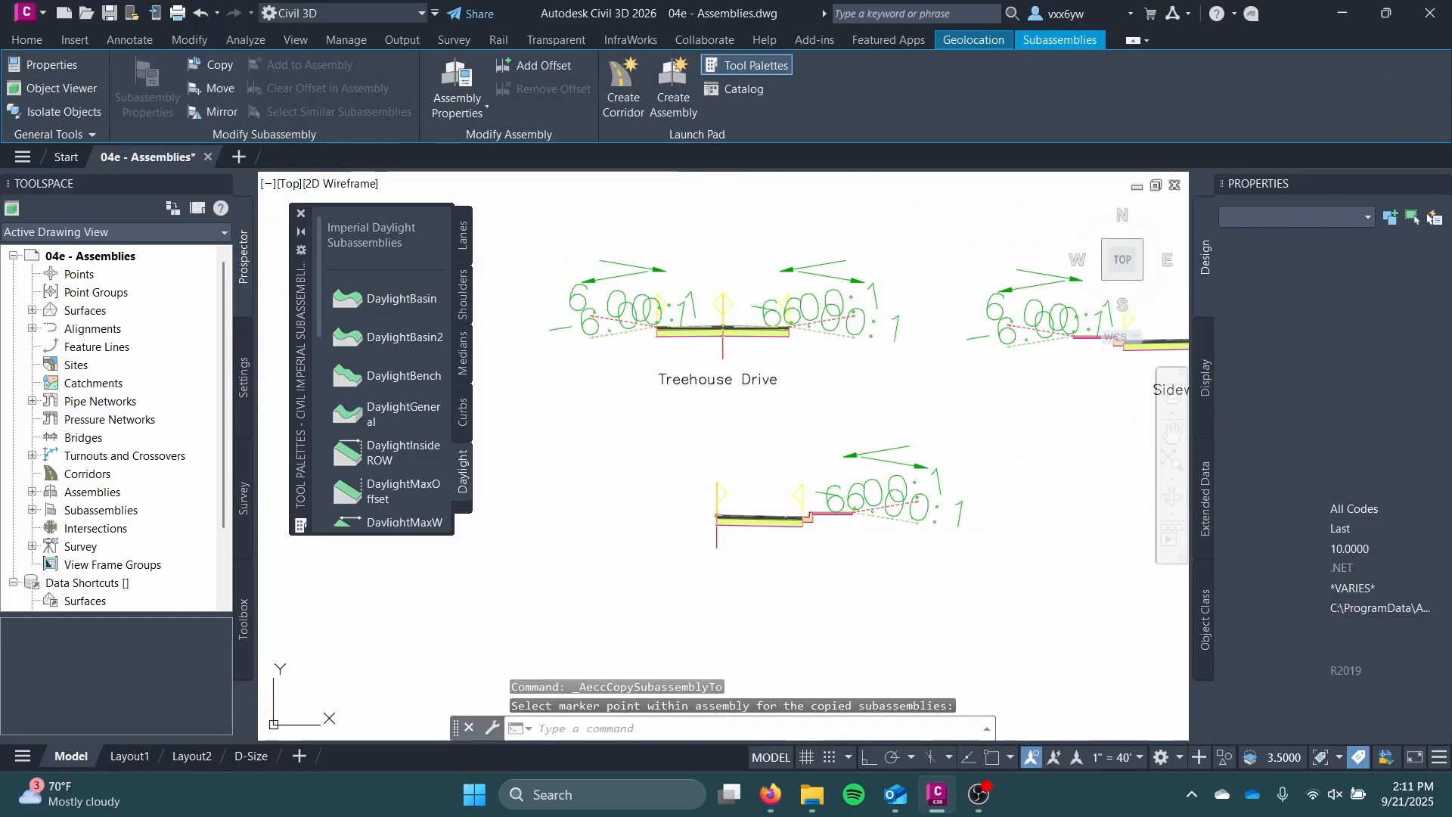
key(Escape)
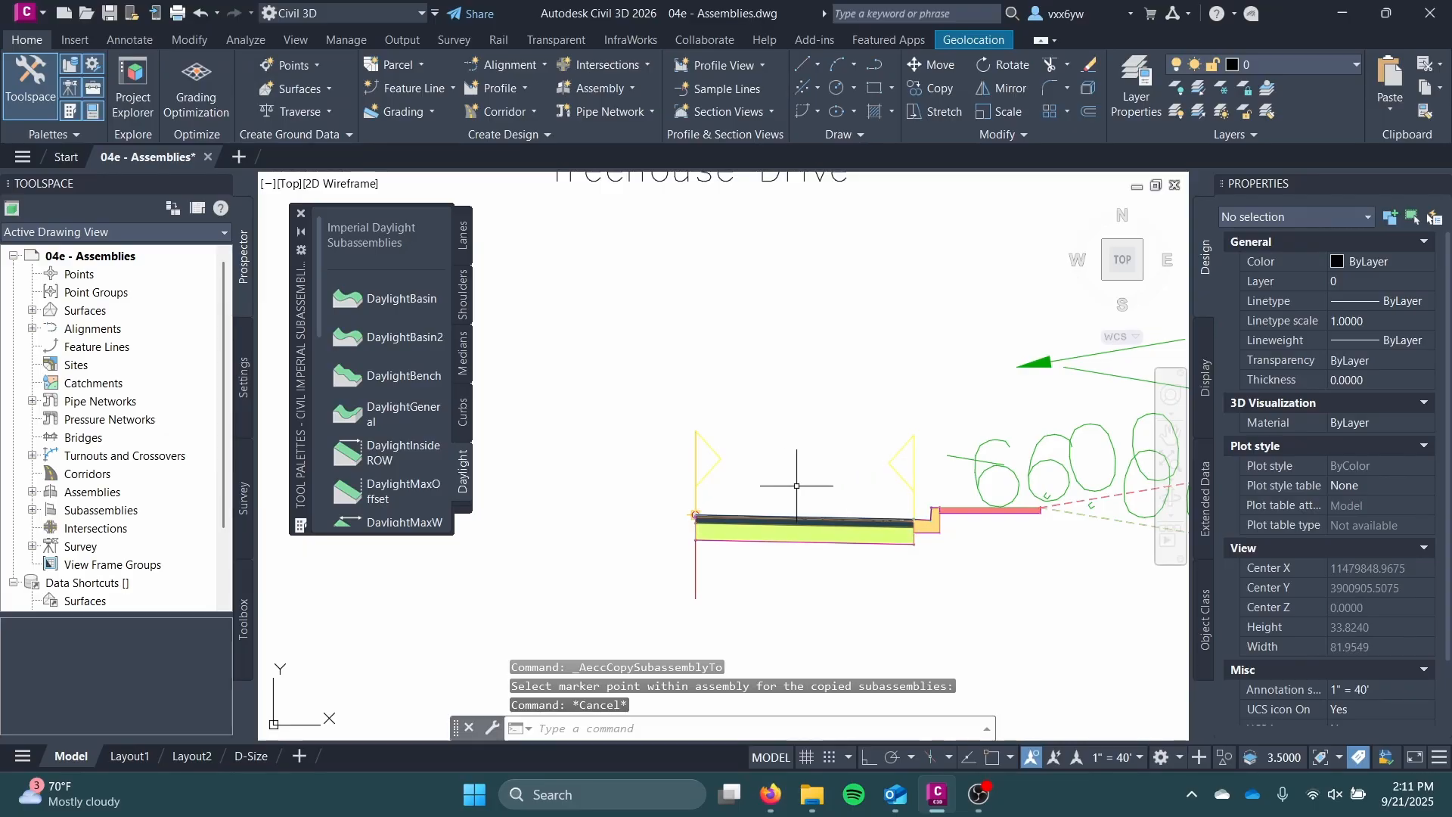
- Mirror the new assembly's right lane and curb and gutter to the left side of its baseline marker
scroll(727, 484, up, 4)
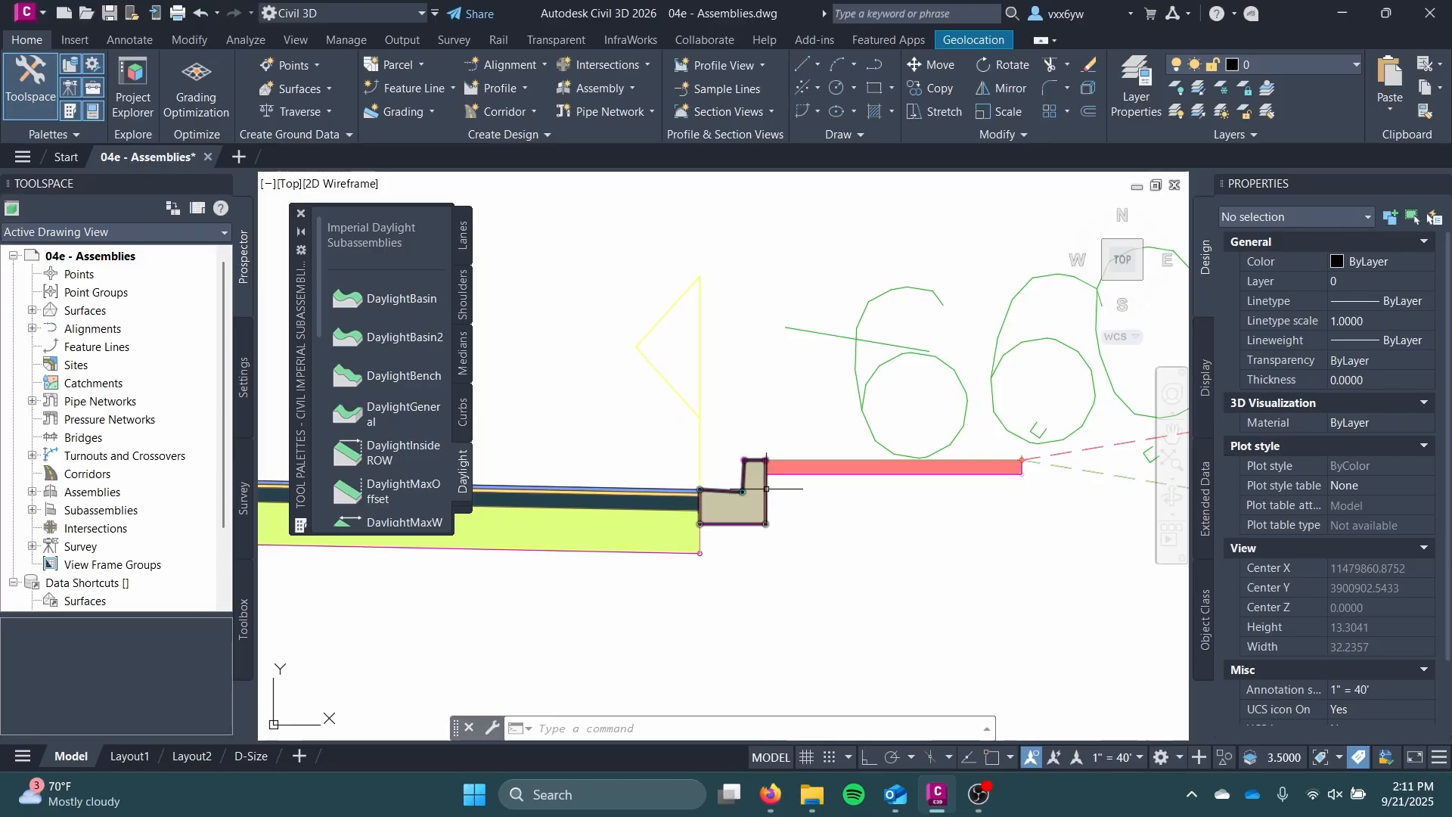
scroll(766, 489, down, 6)
mouse_move(616, 503)
middle_down()
mouse_move(783, 512)
mouse_move(830, 492)
mouse_move(628, 515)
middle_up()
scroll(784, 513, up, 6)
click(862, 519)
scroll(861, 516, down, 2)
scroll(942, 553, up, 2)
click(957, 525)
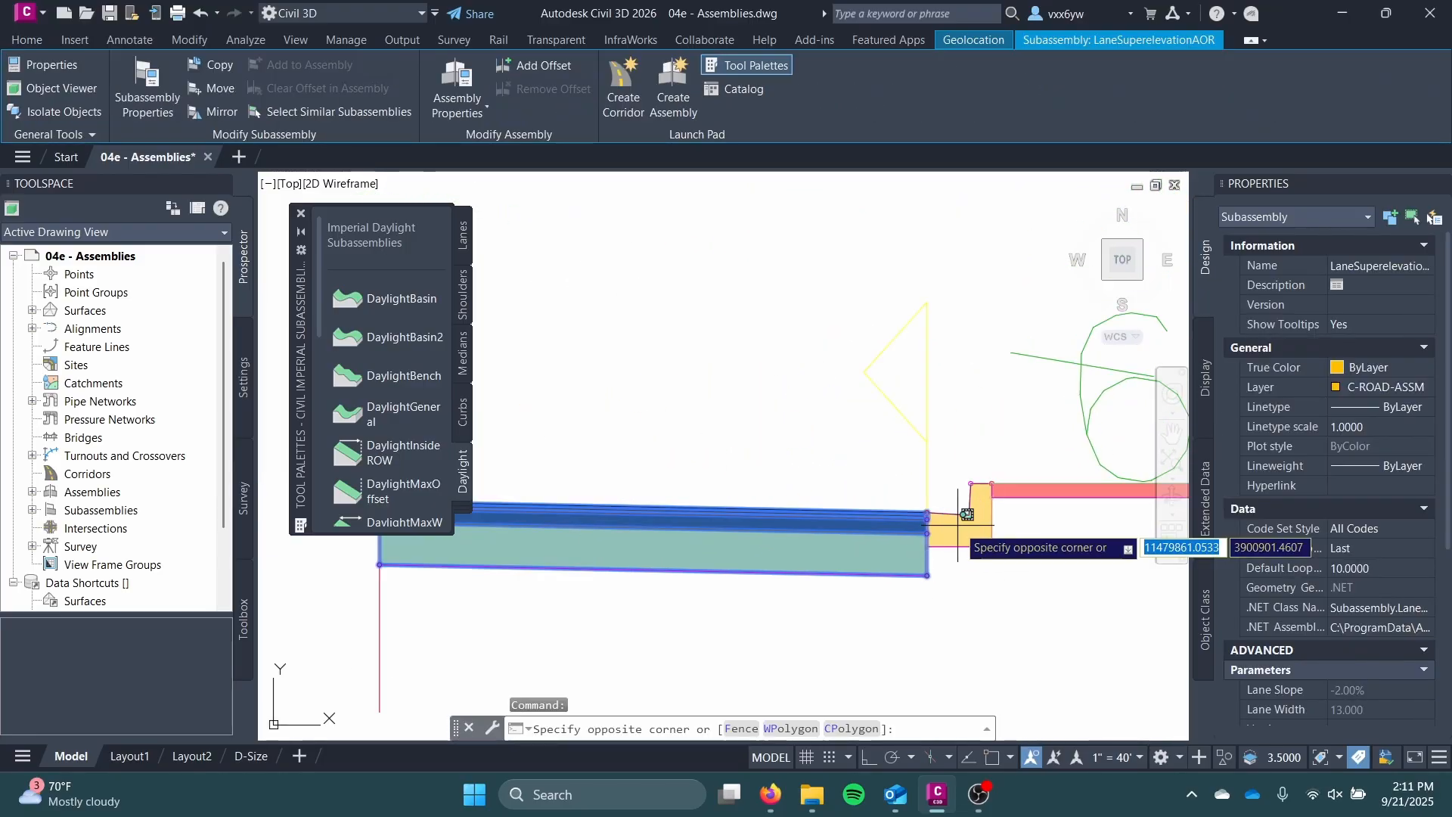
click(965, 525)
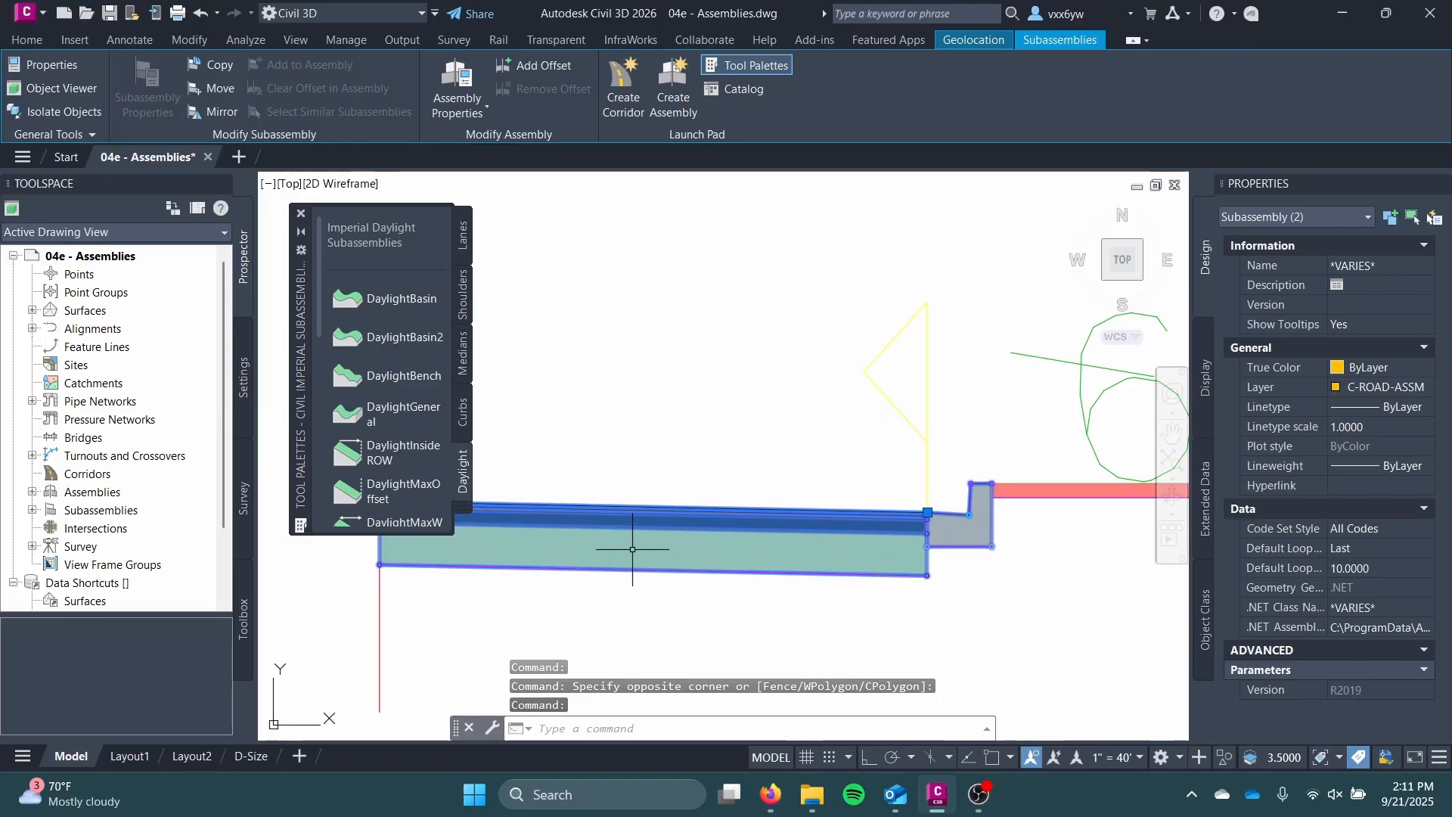
scroll(942, 354, down, 3)
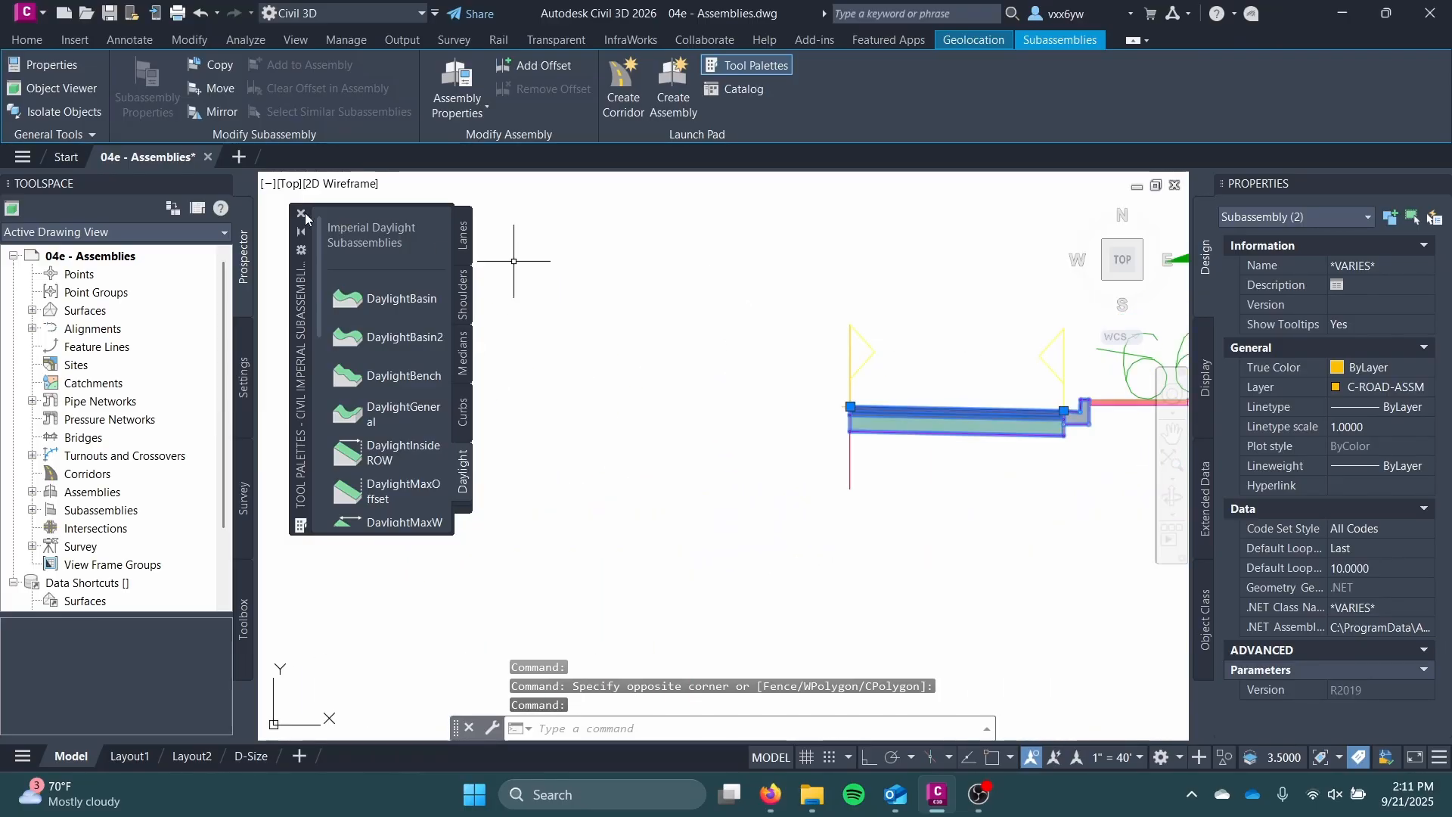
click(199, 112)
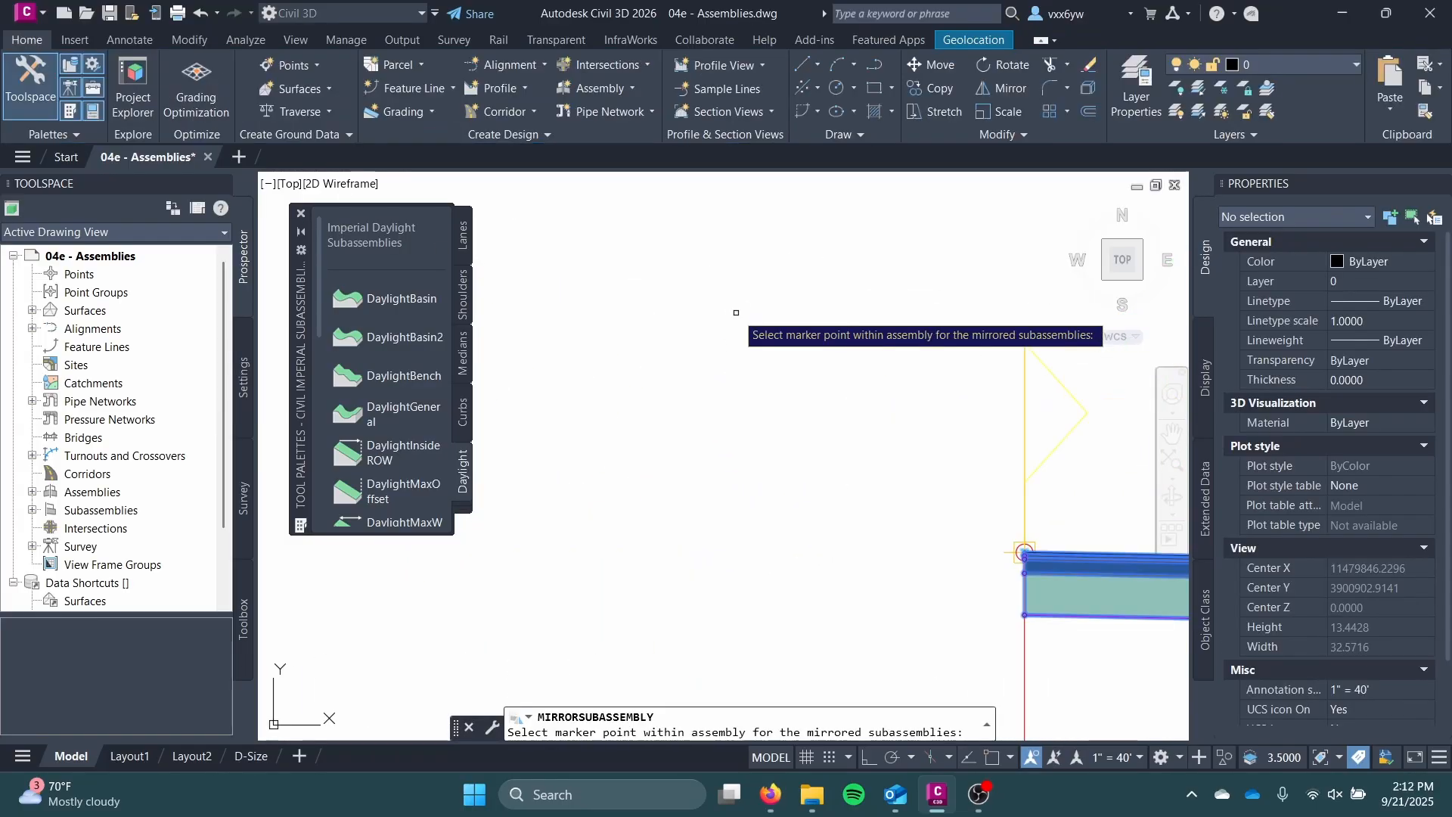
scroll(1047, 522, up, 4)
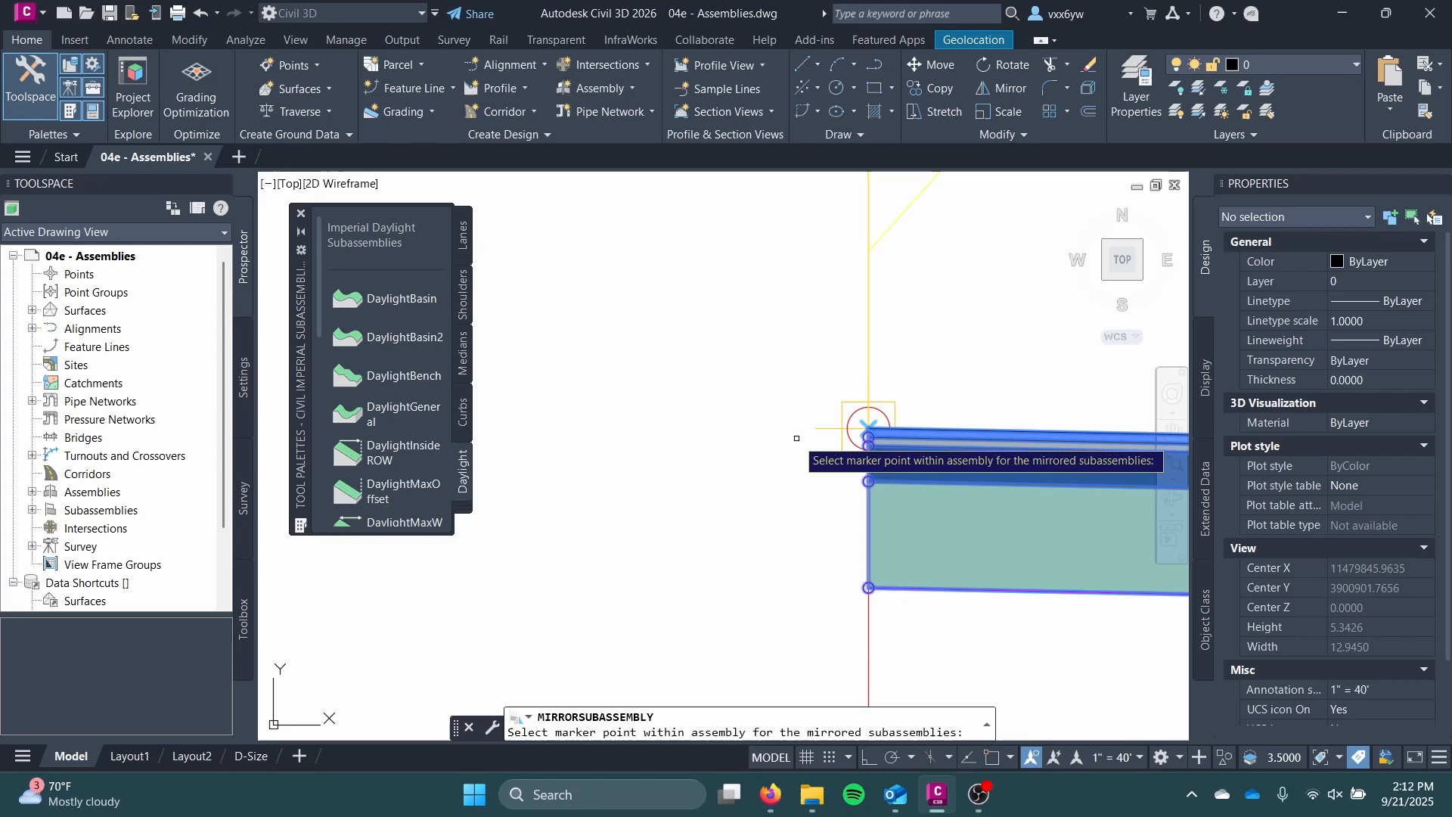
click(868, 430)
scroll(756, 412, down, 3)
key(Escape)
mouse_move(749, 404)
middle_down()
mouse_move(904, 444)
mouse_move(816, 459)
mouse_move(768, 443)
middle_up()
- Try a DaylightGeneral subassembly on the top back corner of the new assembly's left curb, and delete it
scroll(802, 457, up, 8)
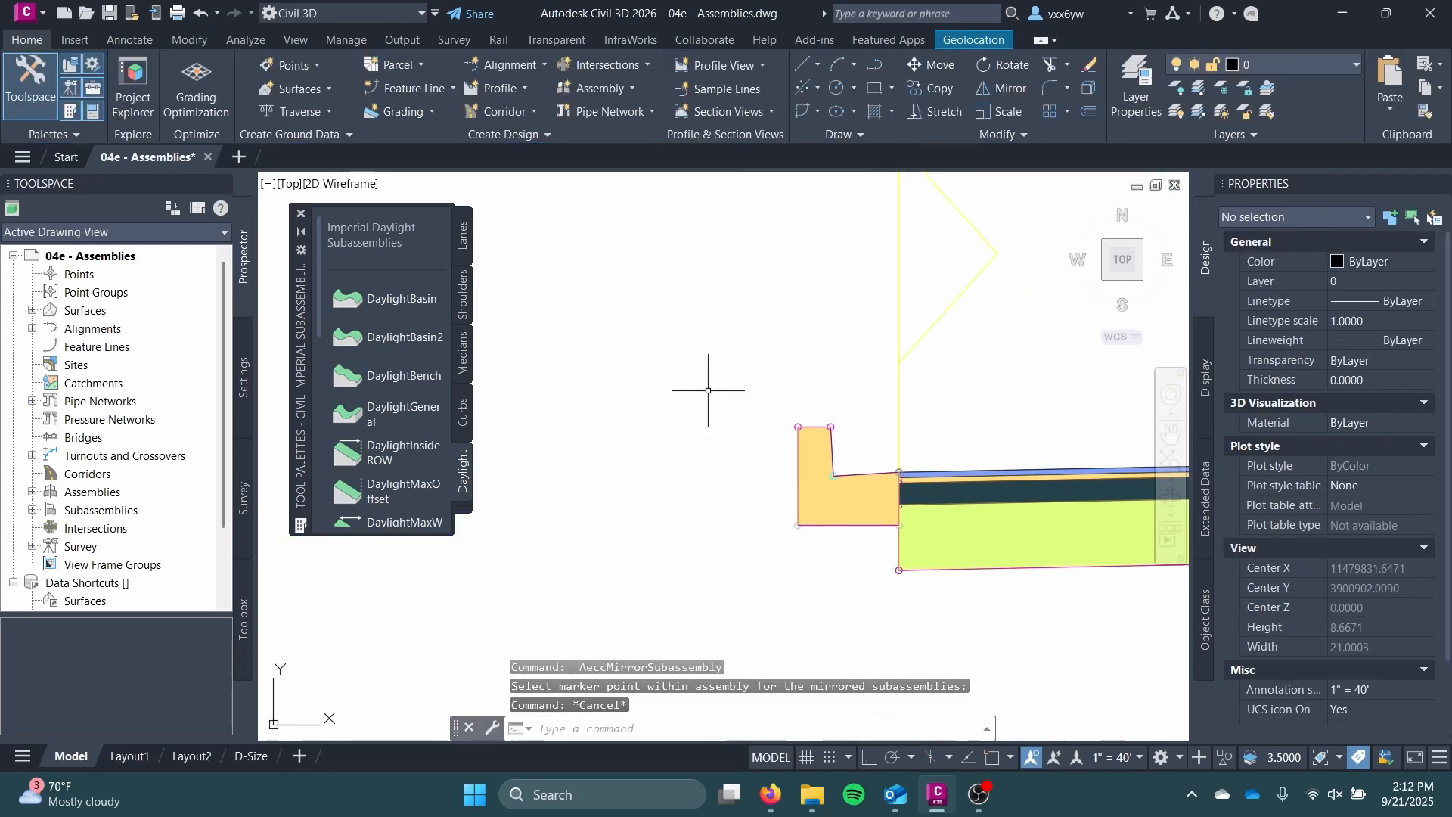
click(394, 414)
scroll(737, 440, up, 4)
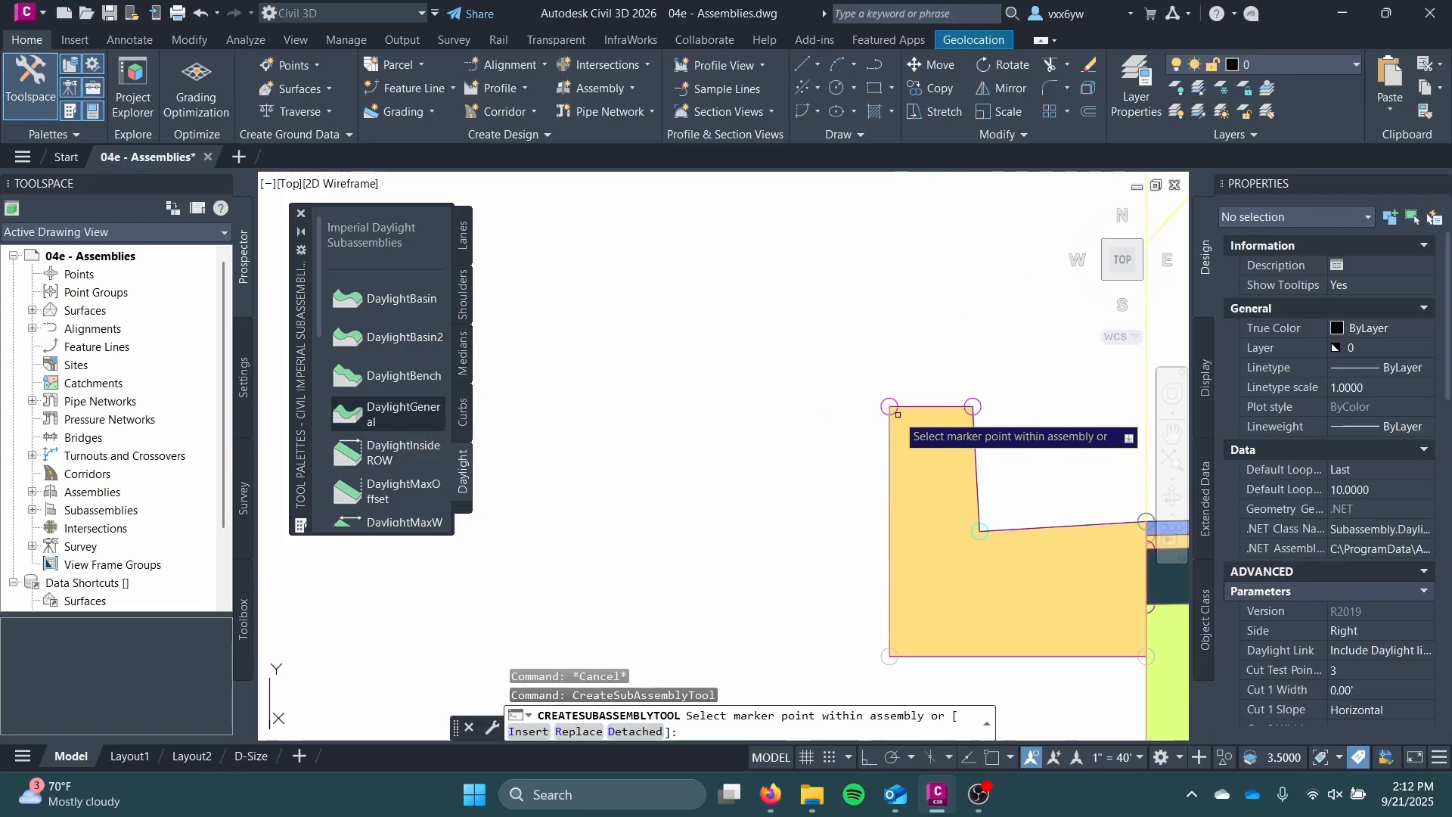
key(Escape)
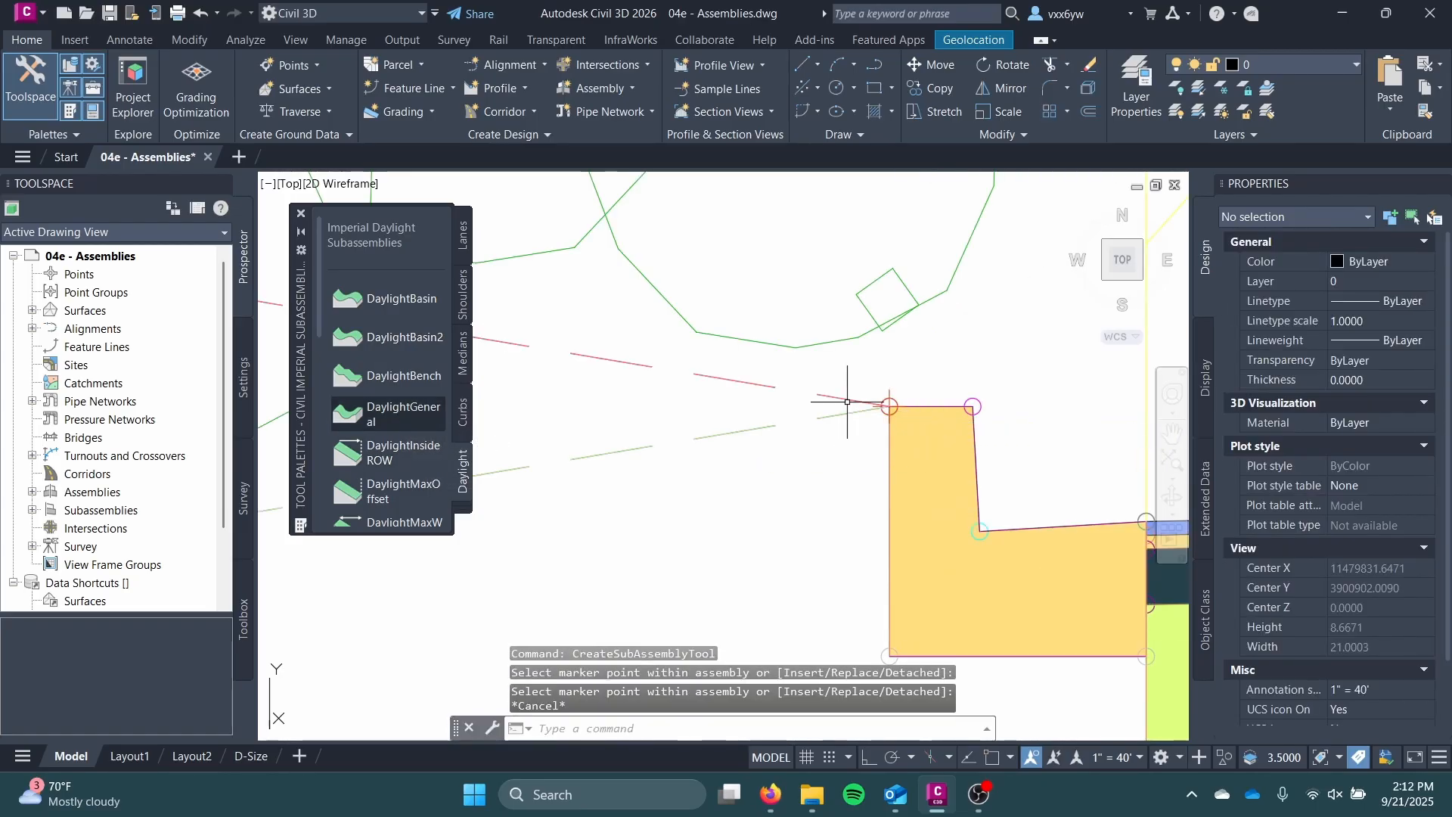
mouse_move(889, 406)
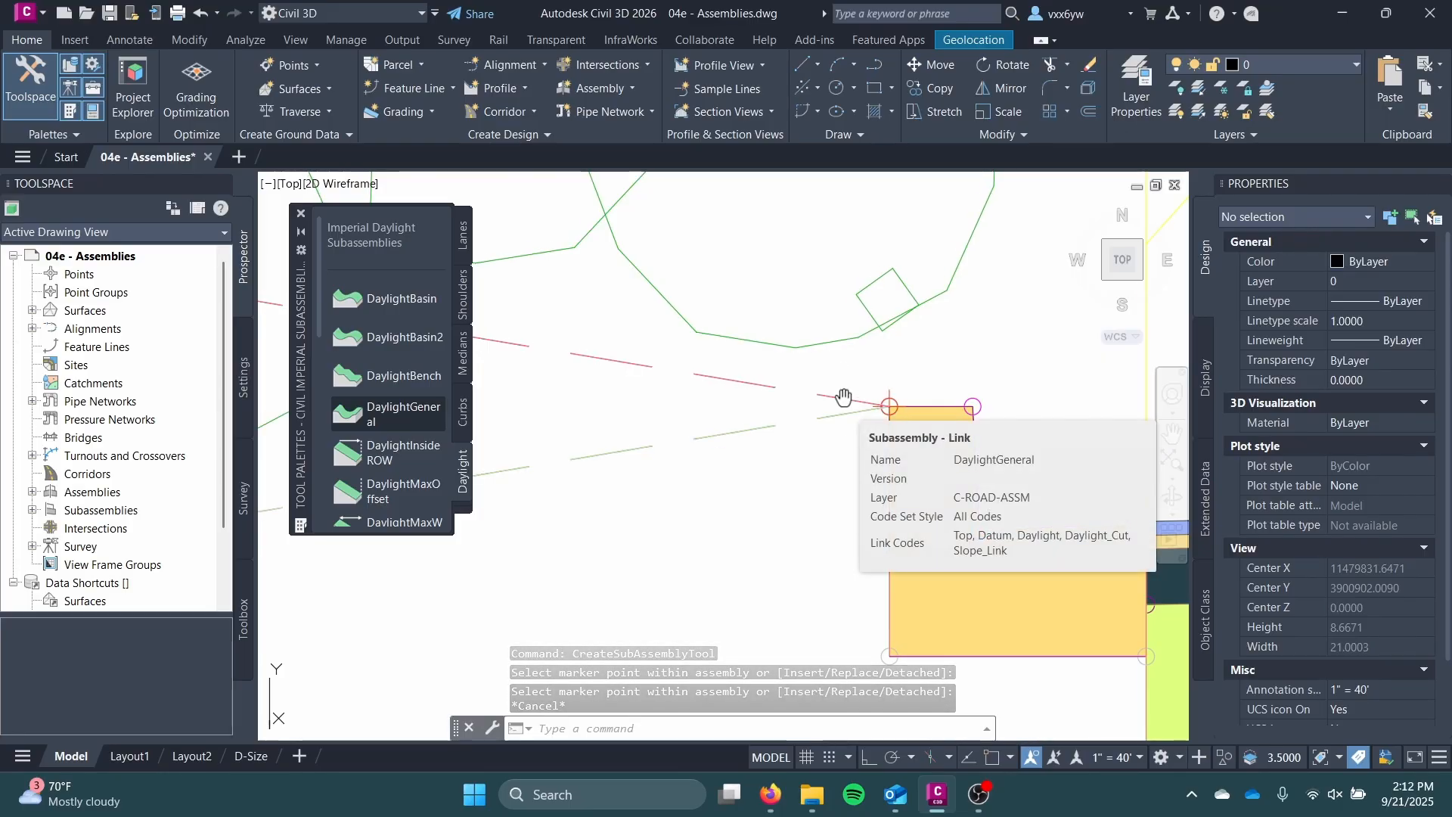
middle_drag(848, 401, 593, 327)
scroll(673, 413, down, 3)
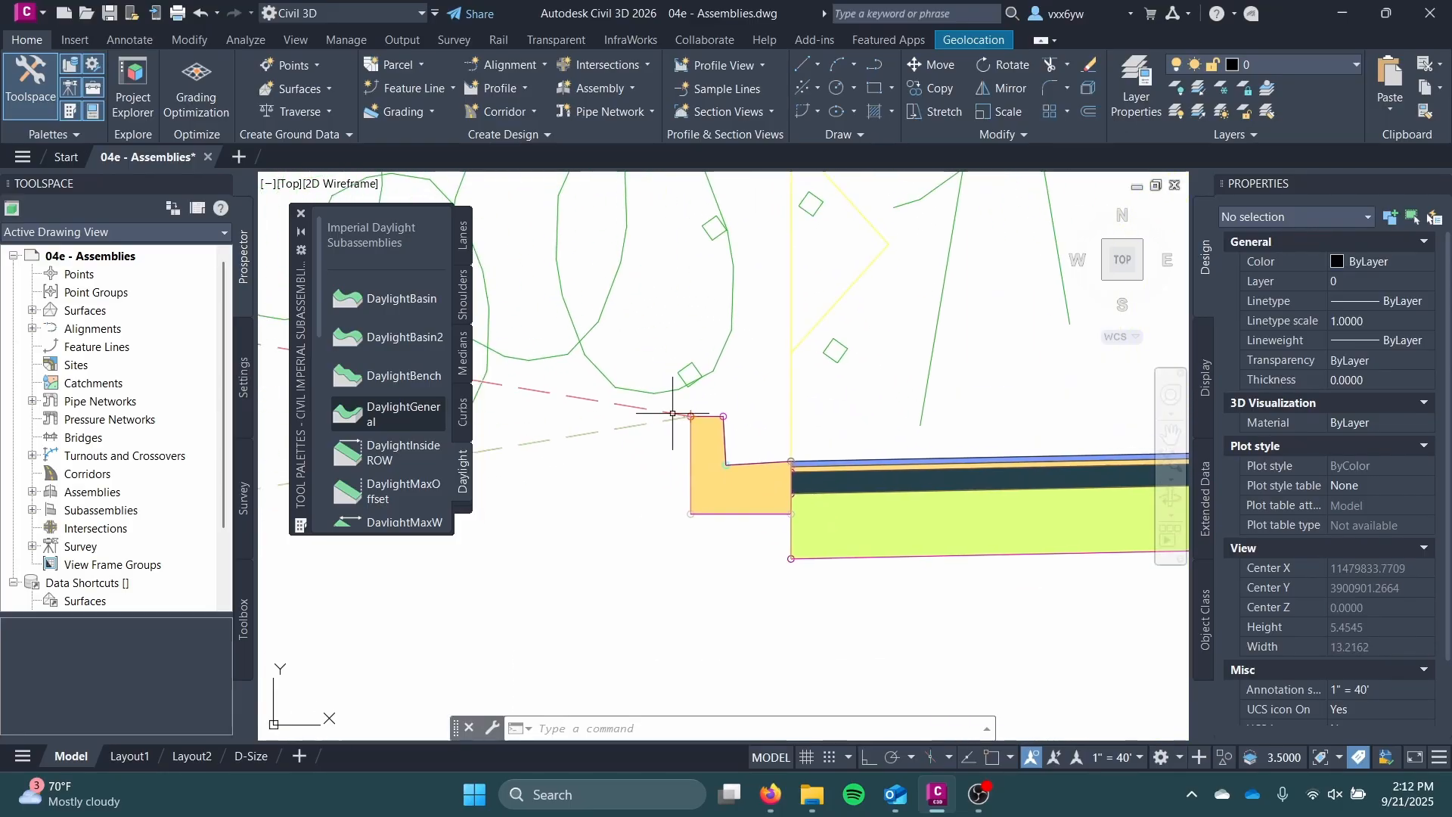
click(642, 406)
key(Delete)
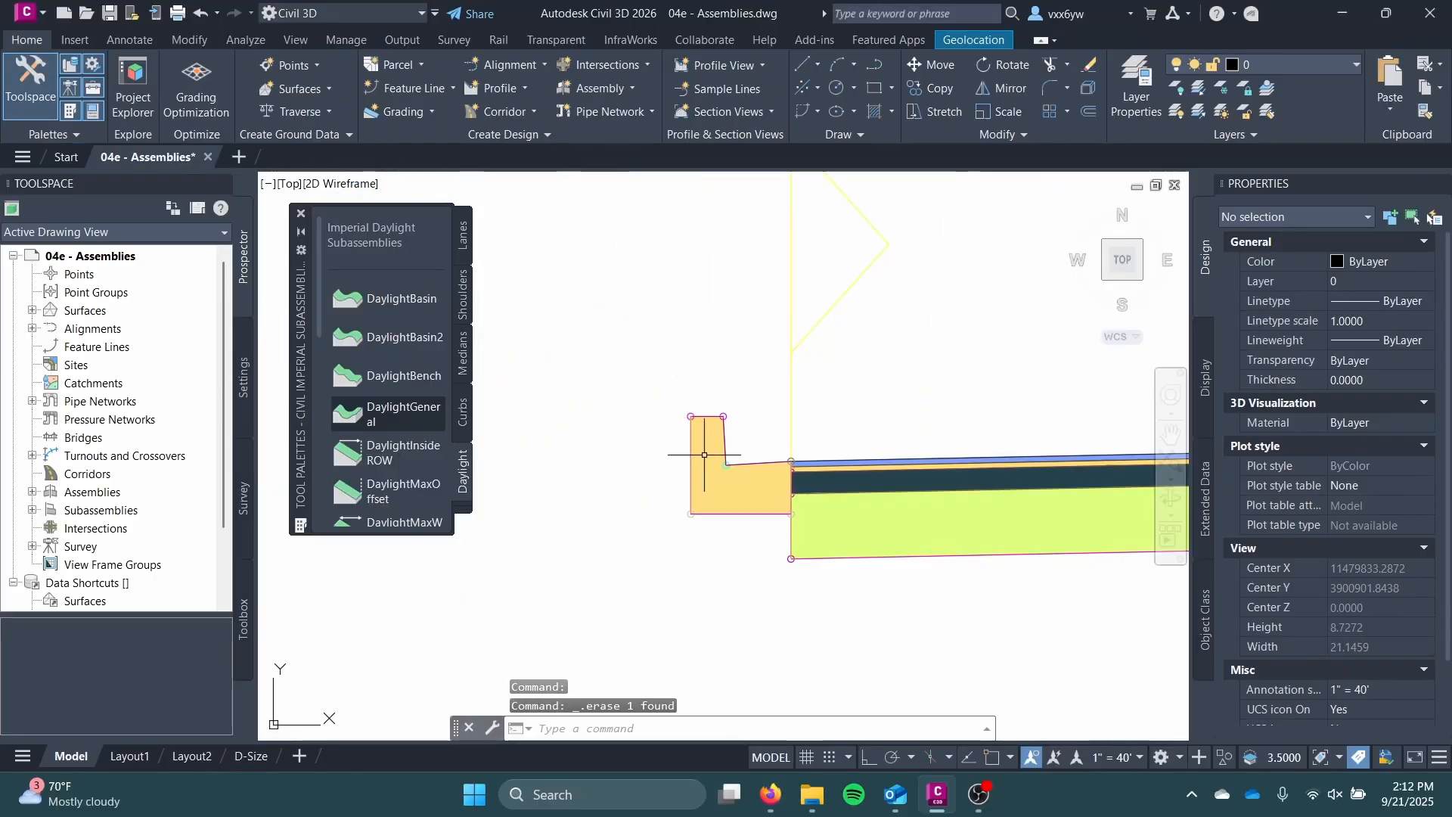
- Delete the mirrored curb and gutter from the left side of the new assembly
click(716, 465)
key(Delete)
scroll(714, 412, down, 3)
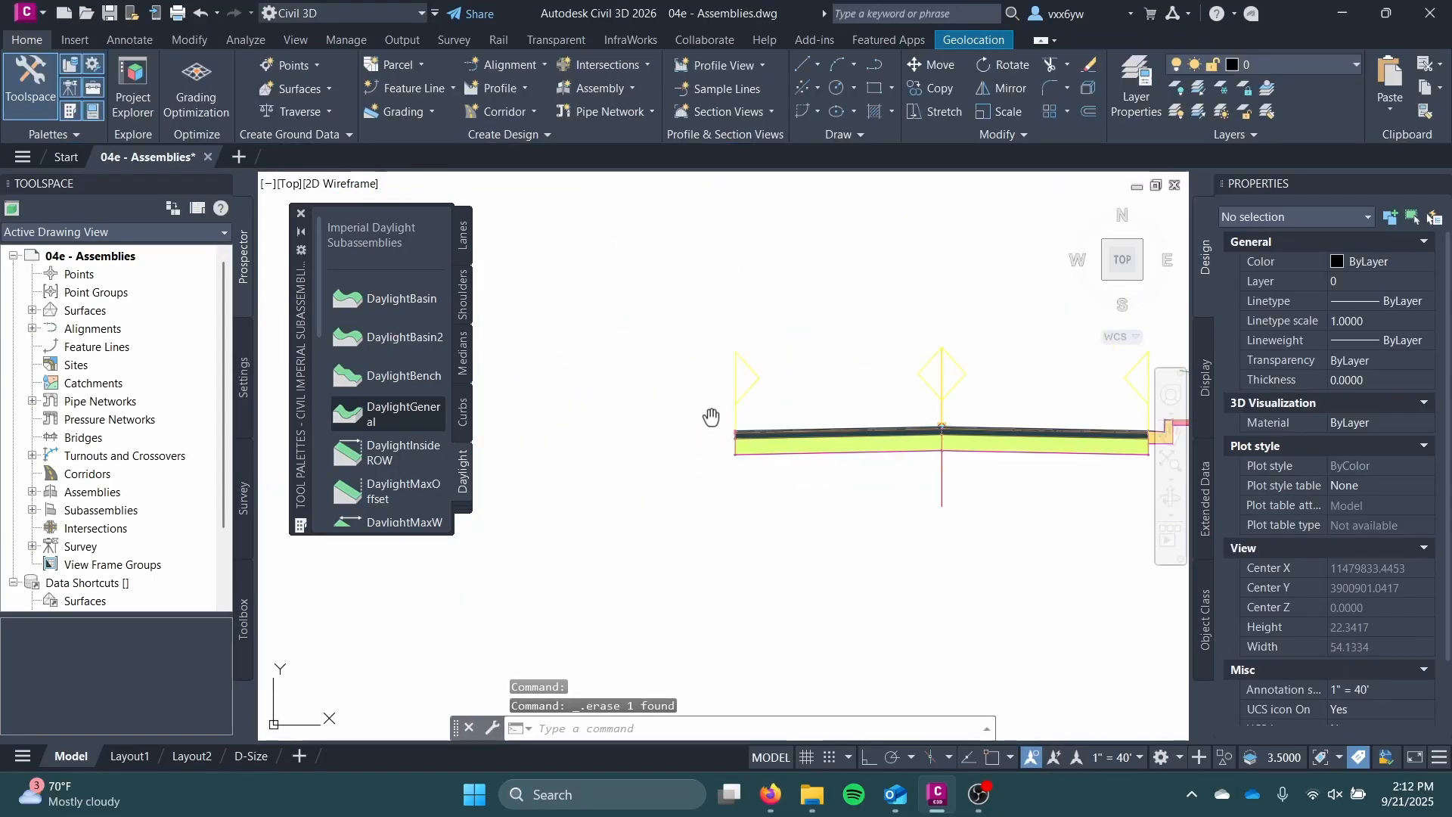
- Try to add the single-line text "Right Sidewalk" below the new assembly, with a height of 1.5 and a rotation of 0
middle_drag(714, 415, 531, 457)
scroll(532, 457, down, 6)
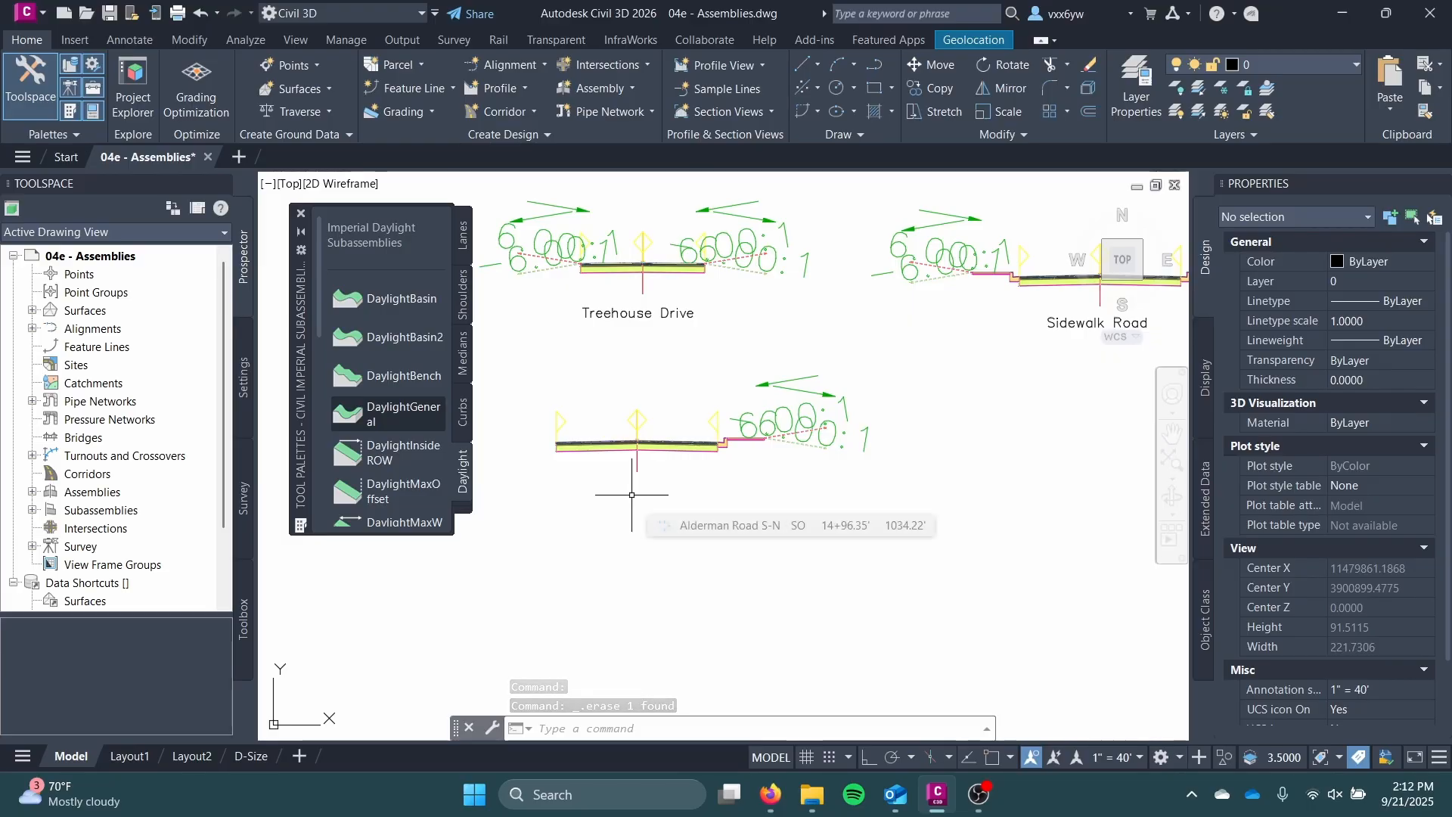
text(text)
key(Return)
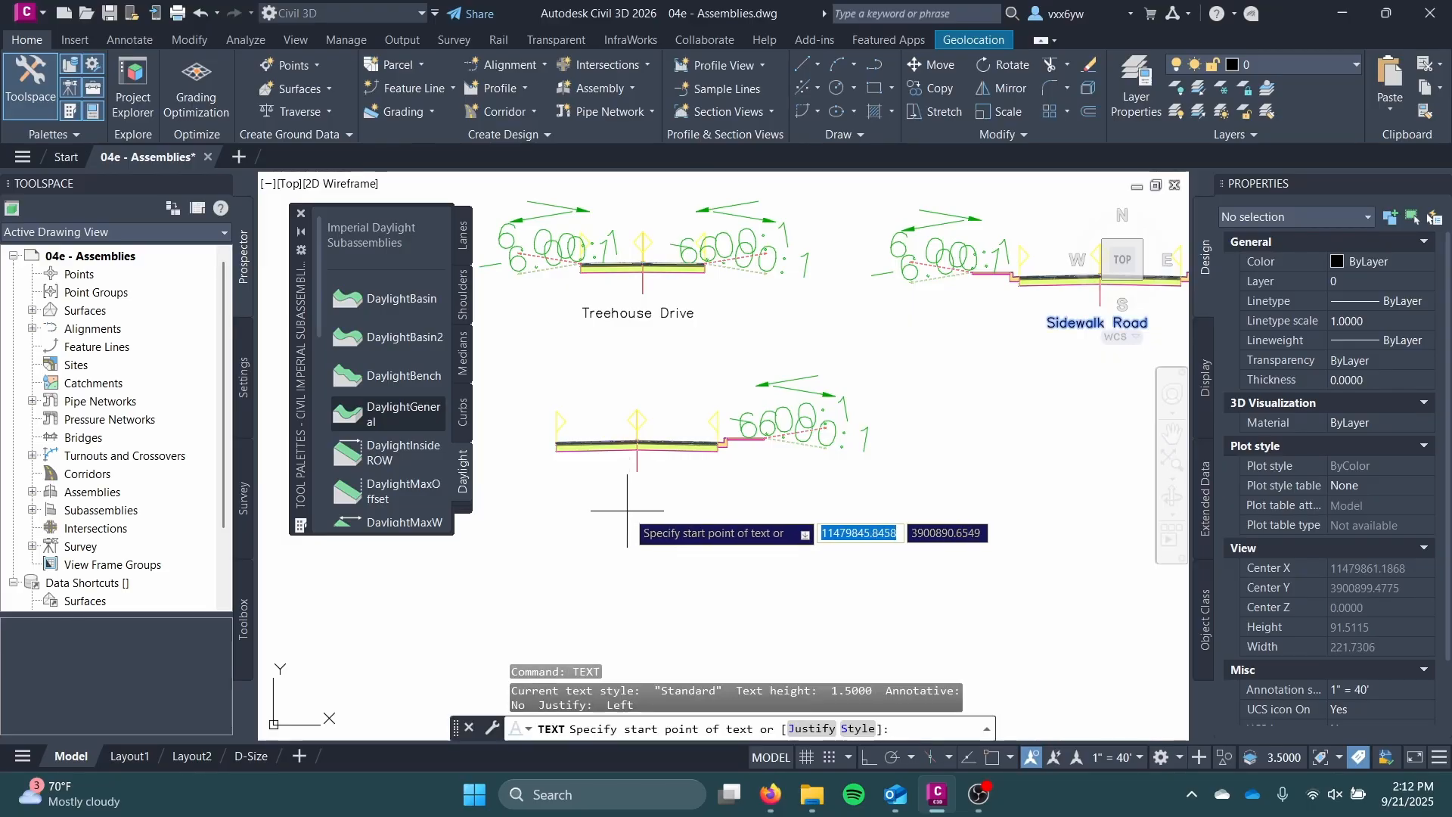
click(587, 513)
key(Return)
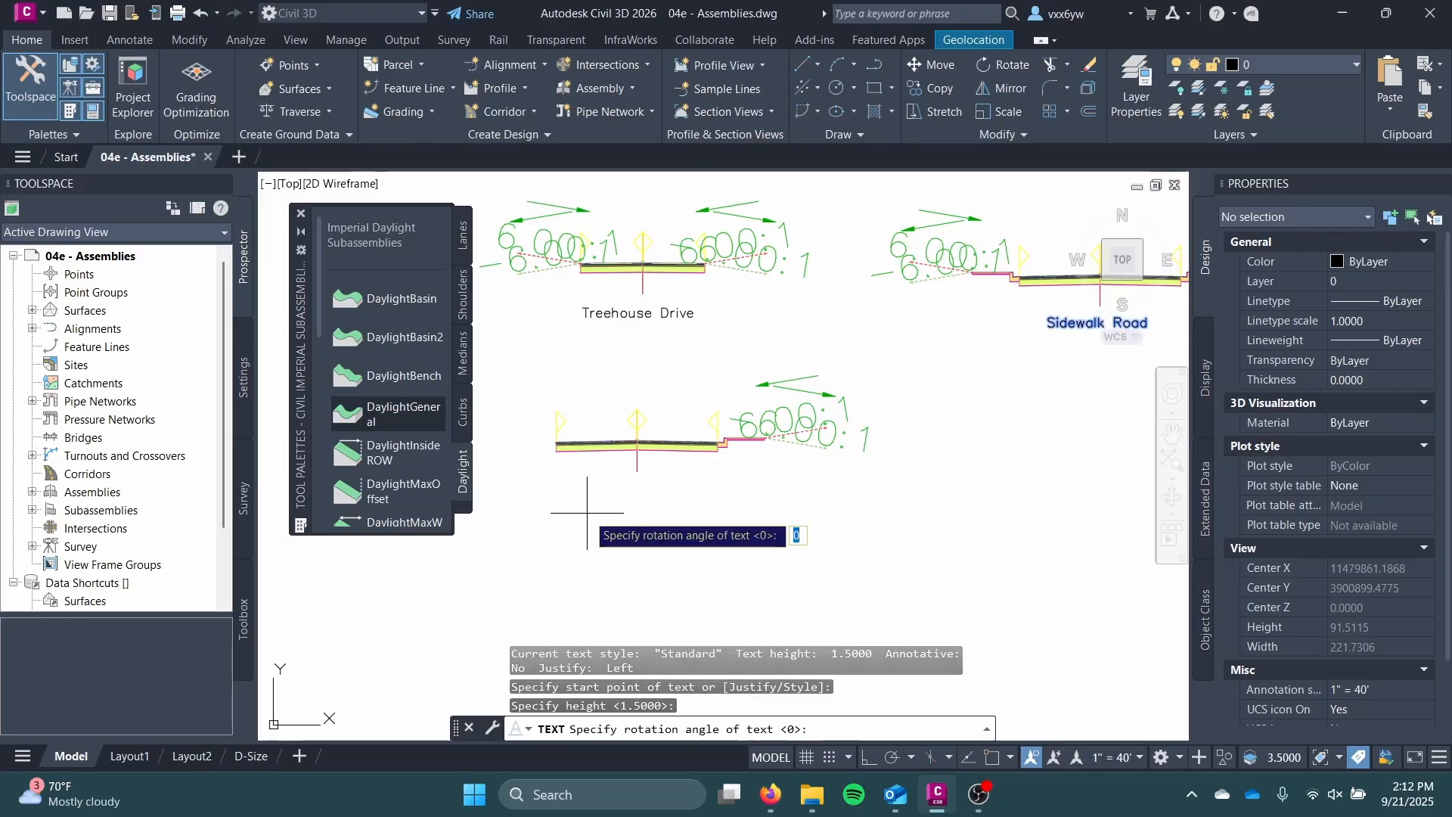
key(Return)
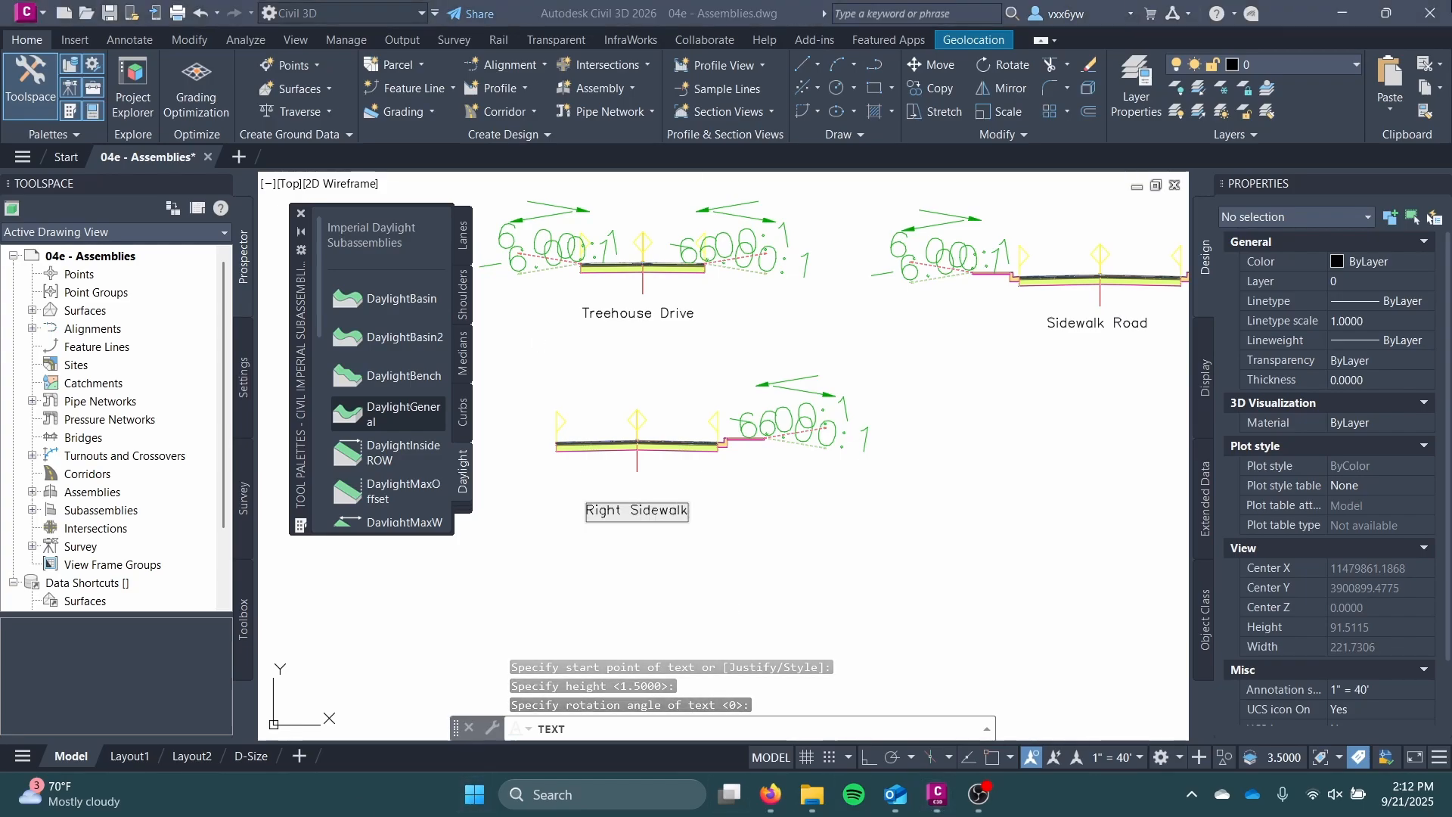
click(728, 521)
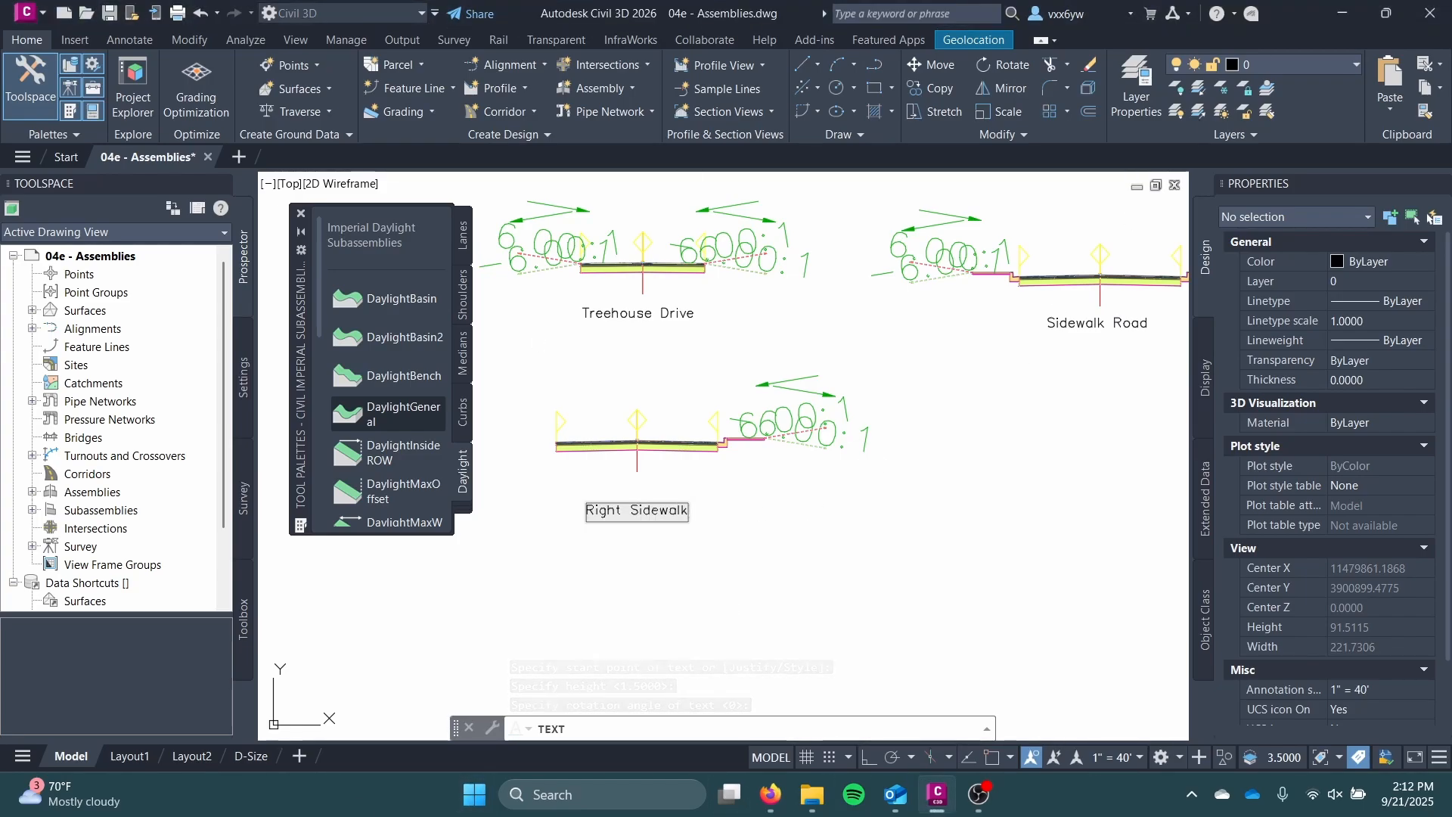
key(Escape)
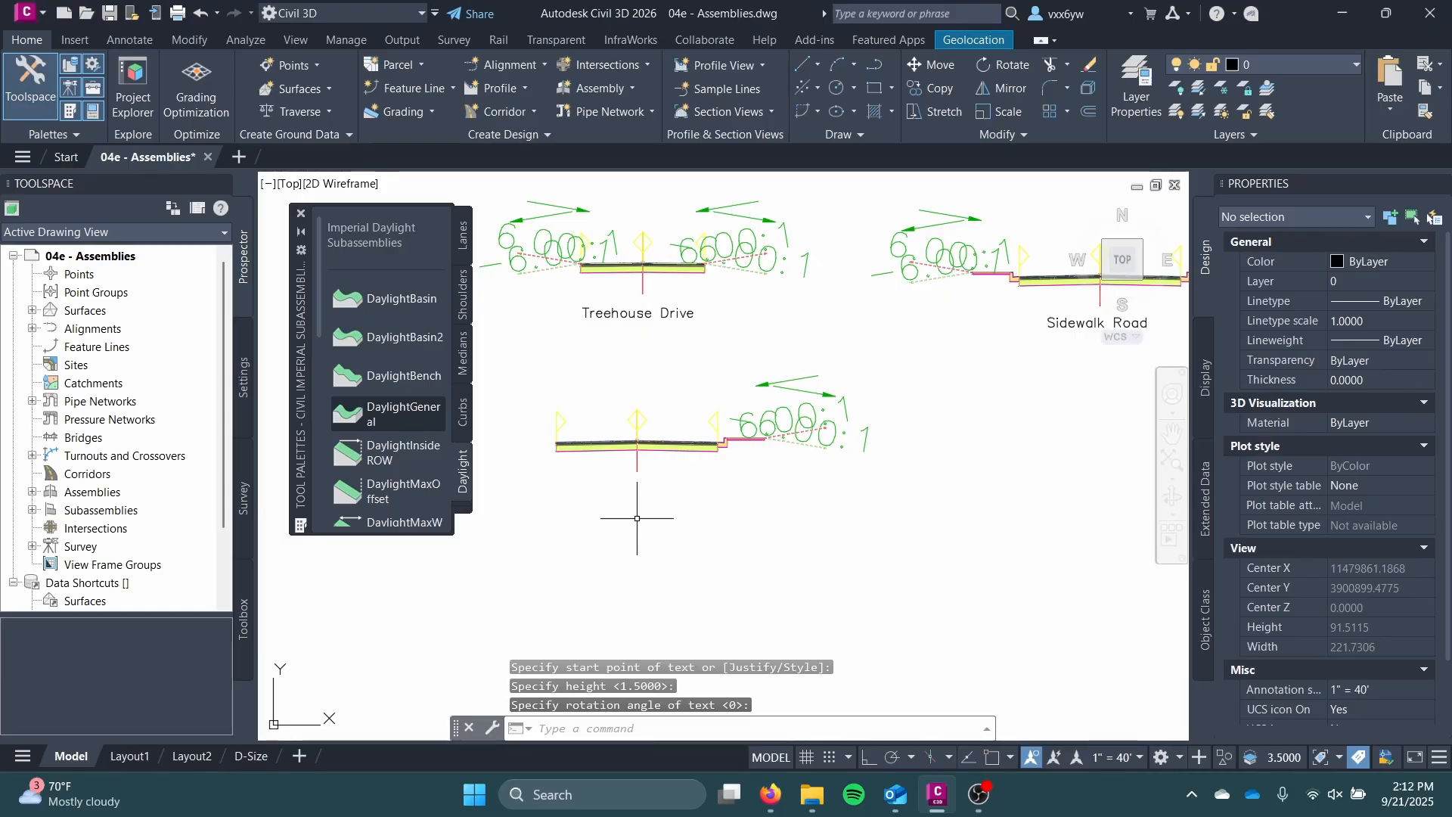
- Add the single-line text "Right Sidewalk" below the one-sided sidewalk assembly, with a height of 1.5 and a rotation of 0
middle_drag(637, 518, 763, 519)
scroll(670, 524, up, 2)
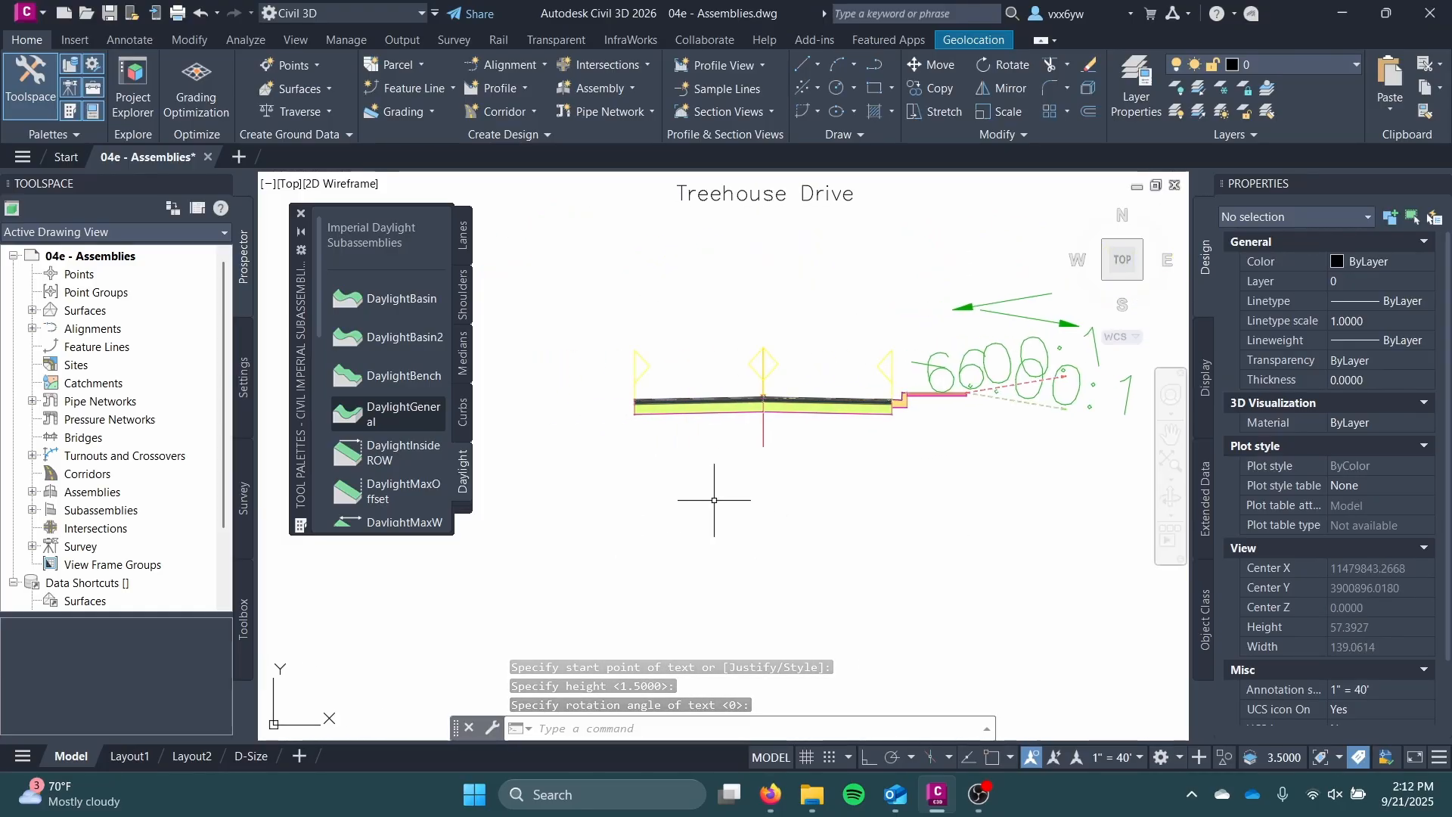
text(text)
key(Return)
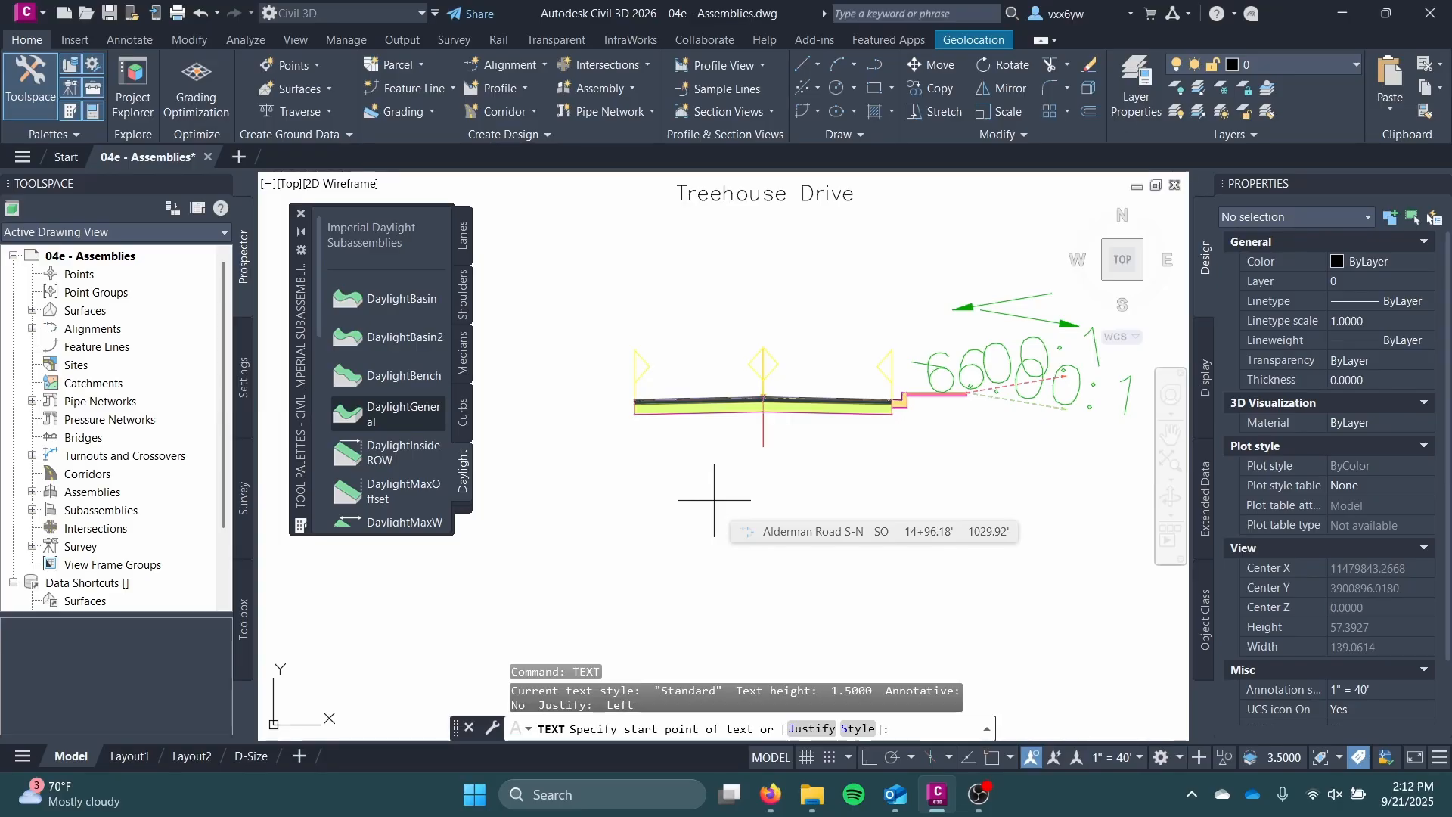
click(714, 500)
key(Return)
key(Return)
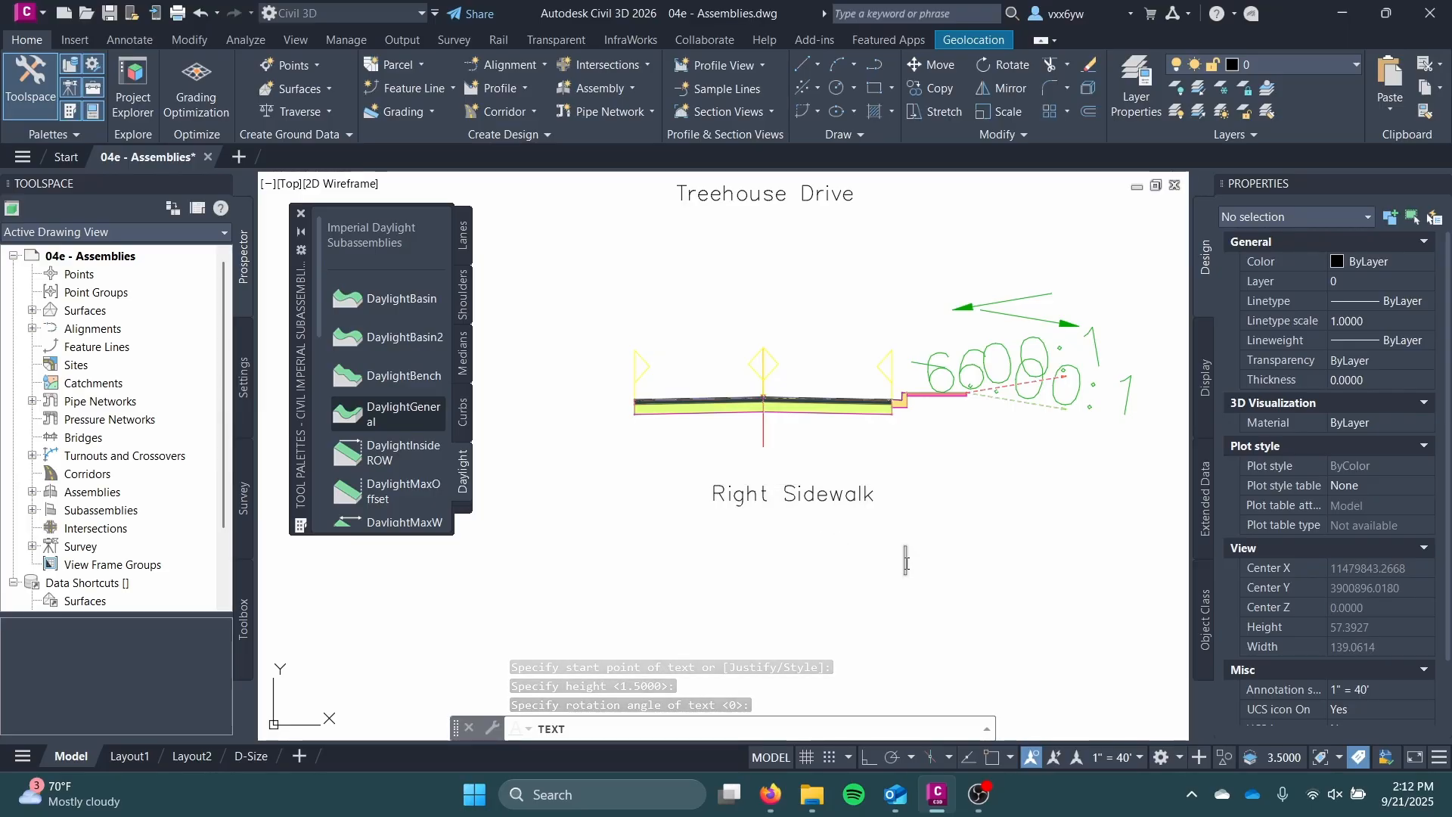
key(Return)
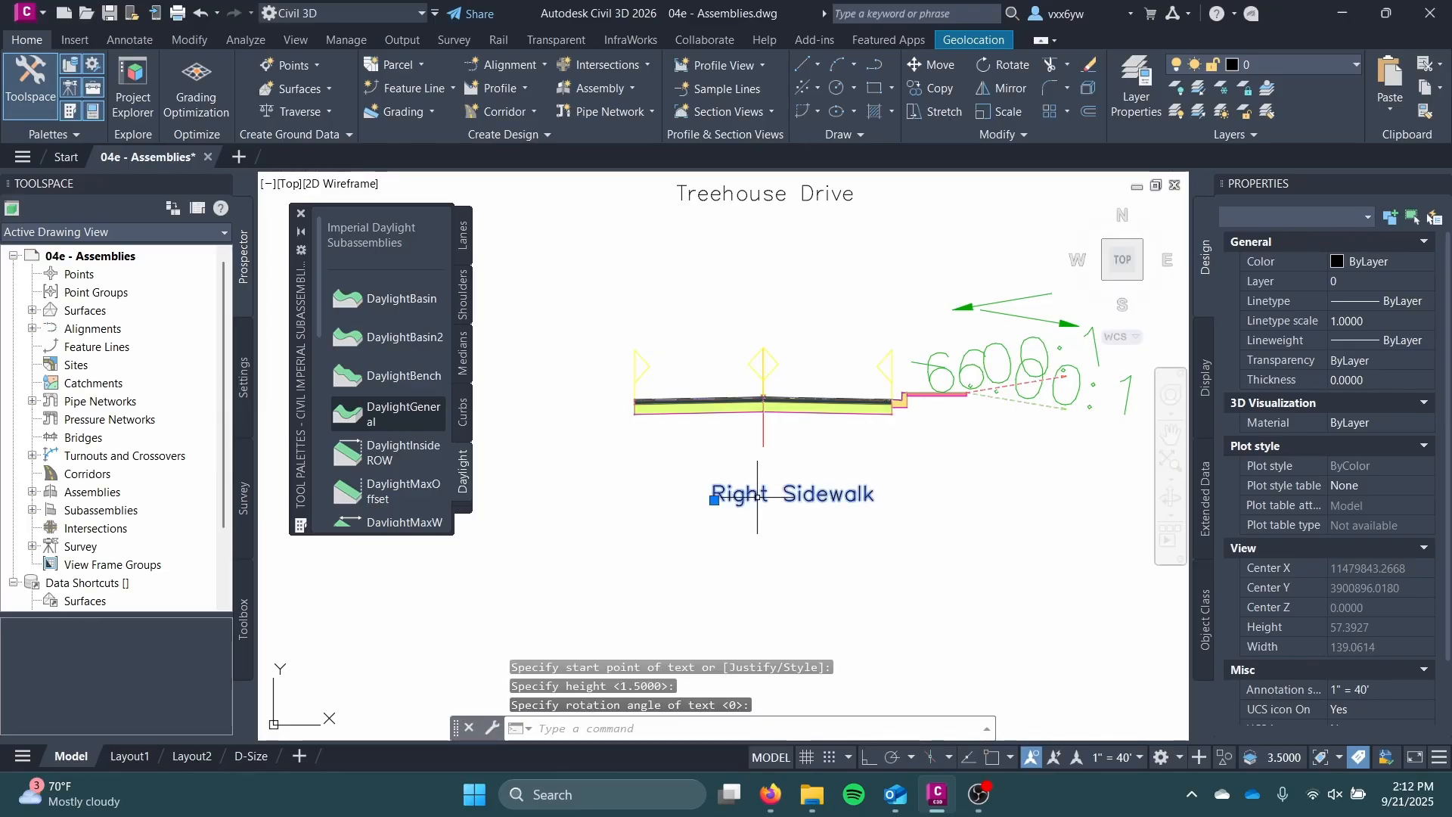
- Move the "Right Sidewalk" label so it sits centred beneath its assembly's baseline, and clear the selection
click(757, 497)
click(714, 499)
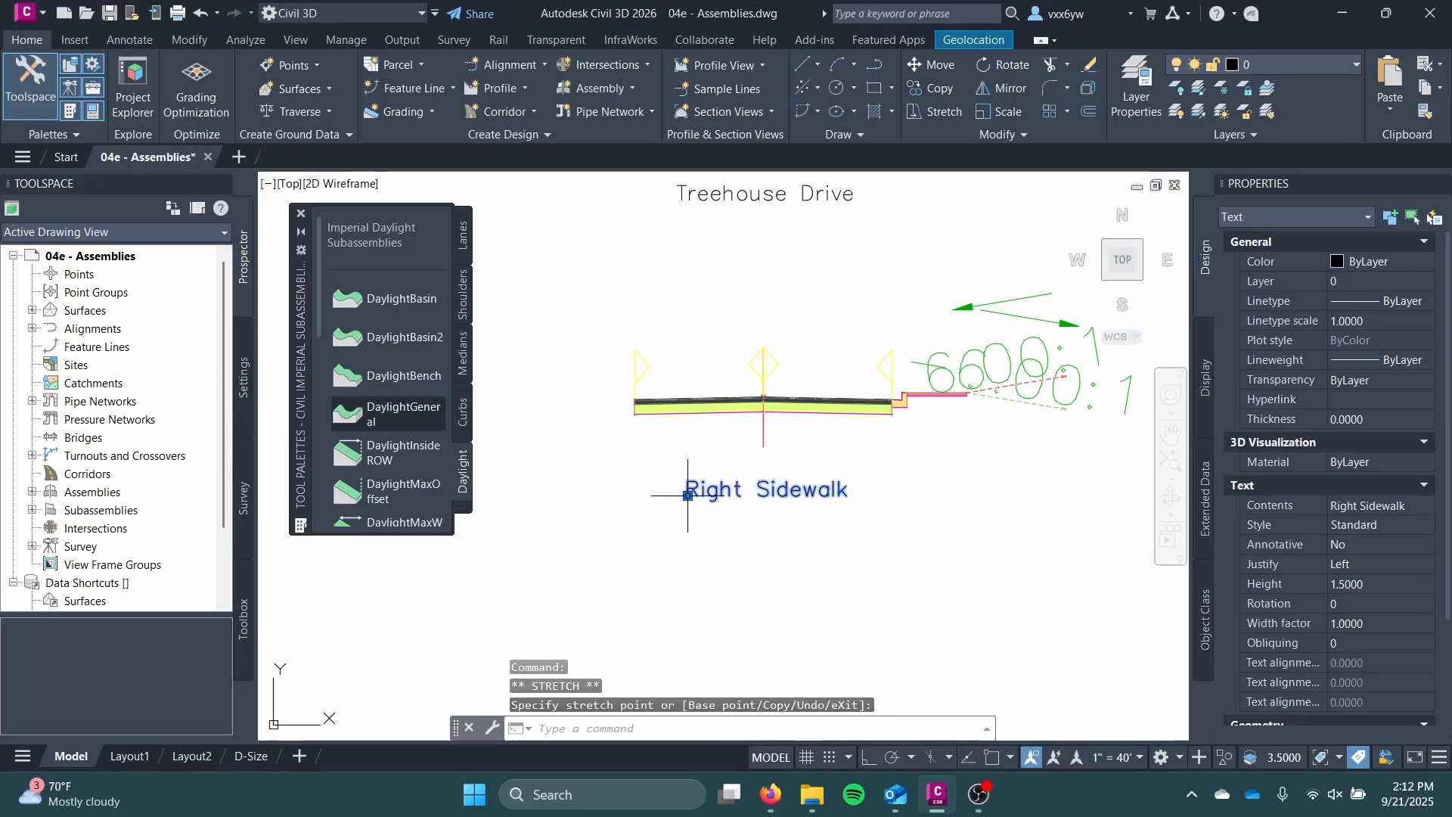
scroll(687, 495, down, 4)
middle_drag(756, 477, 705, 505)
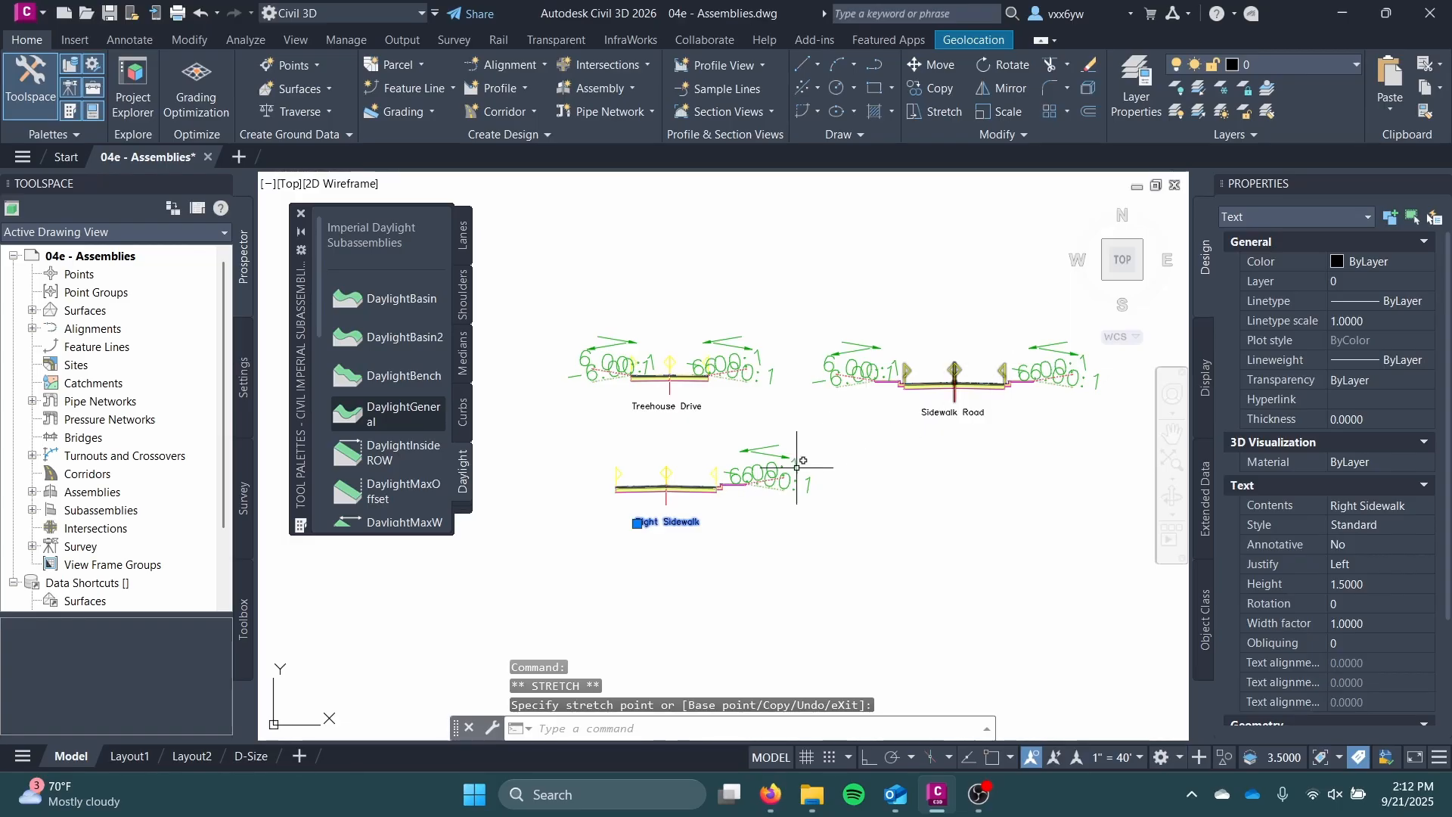
scroll(893, 417, up, 6)
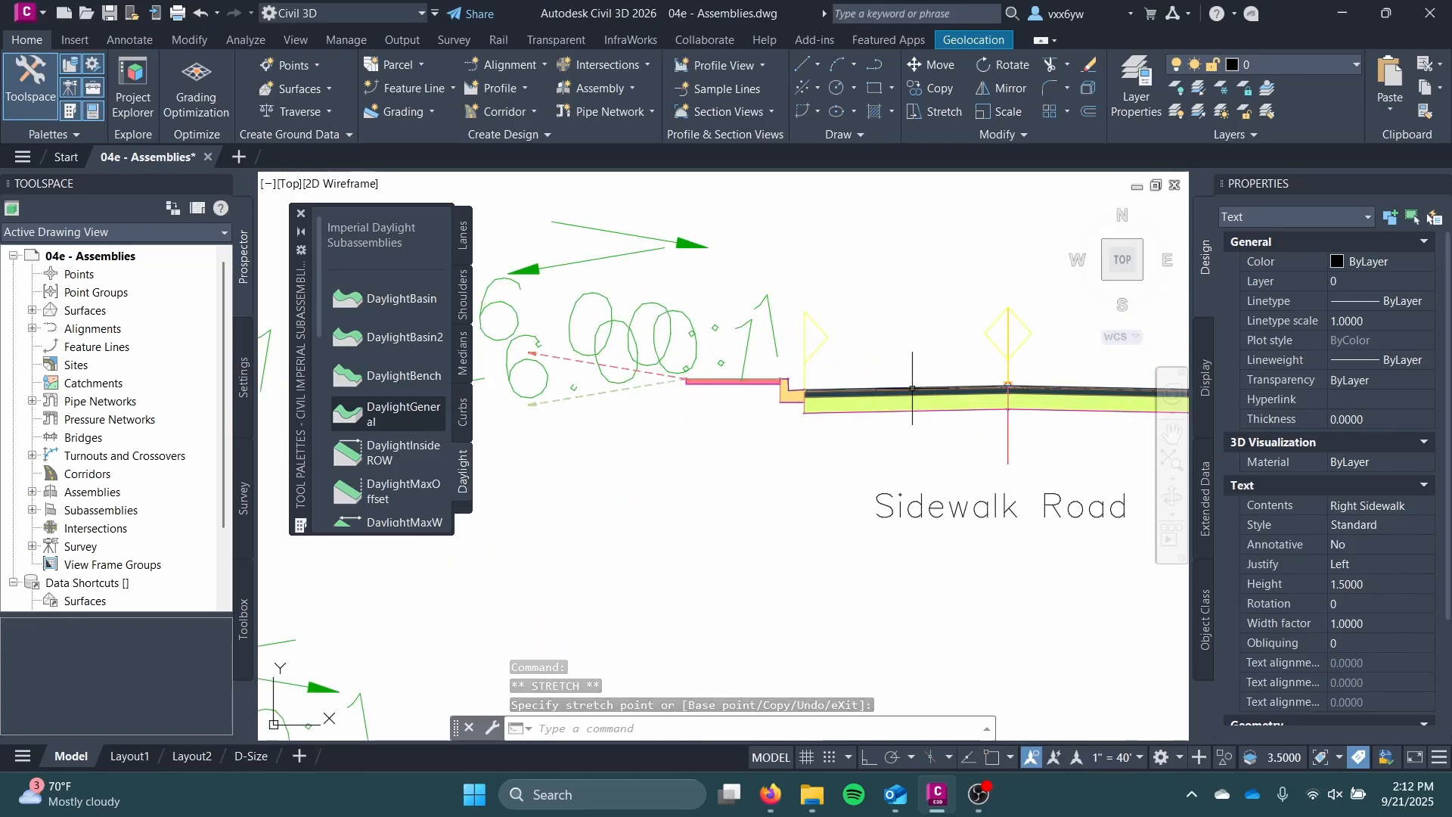
middle_drag(698, 357, 941, 483)
scroll(732, 392, down, 3)
scroll(640, 382, down, 5)
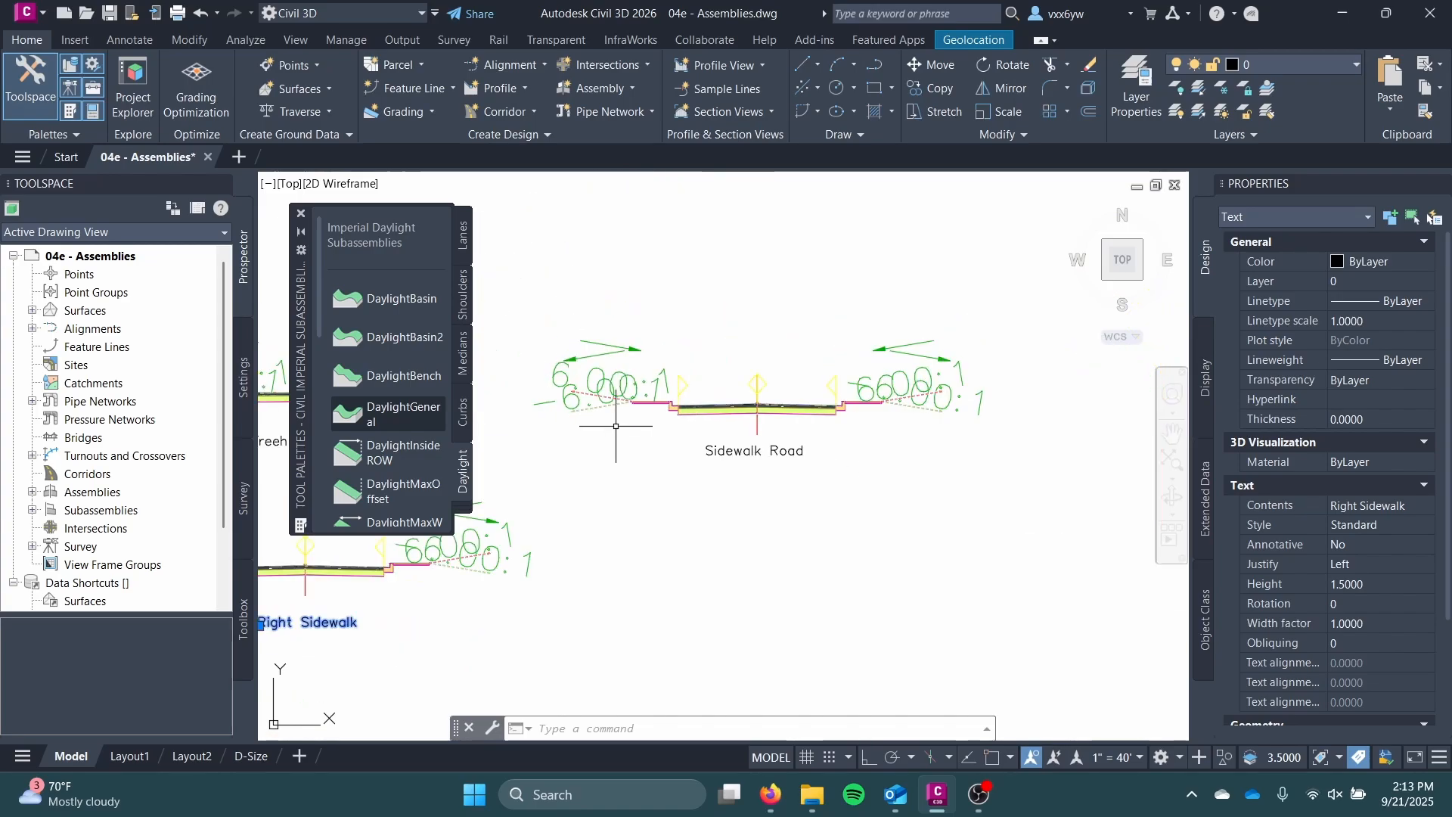
scroll(616, 490, up, 2)
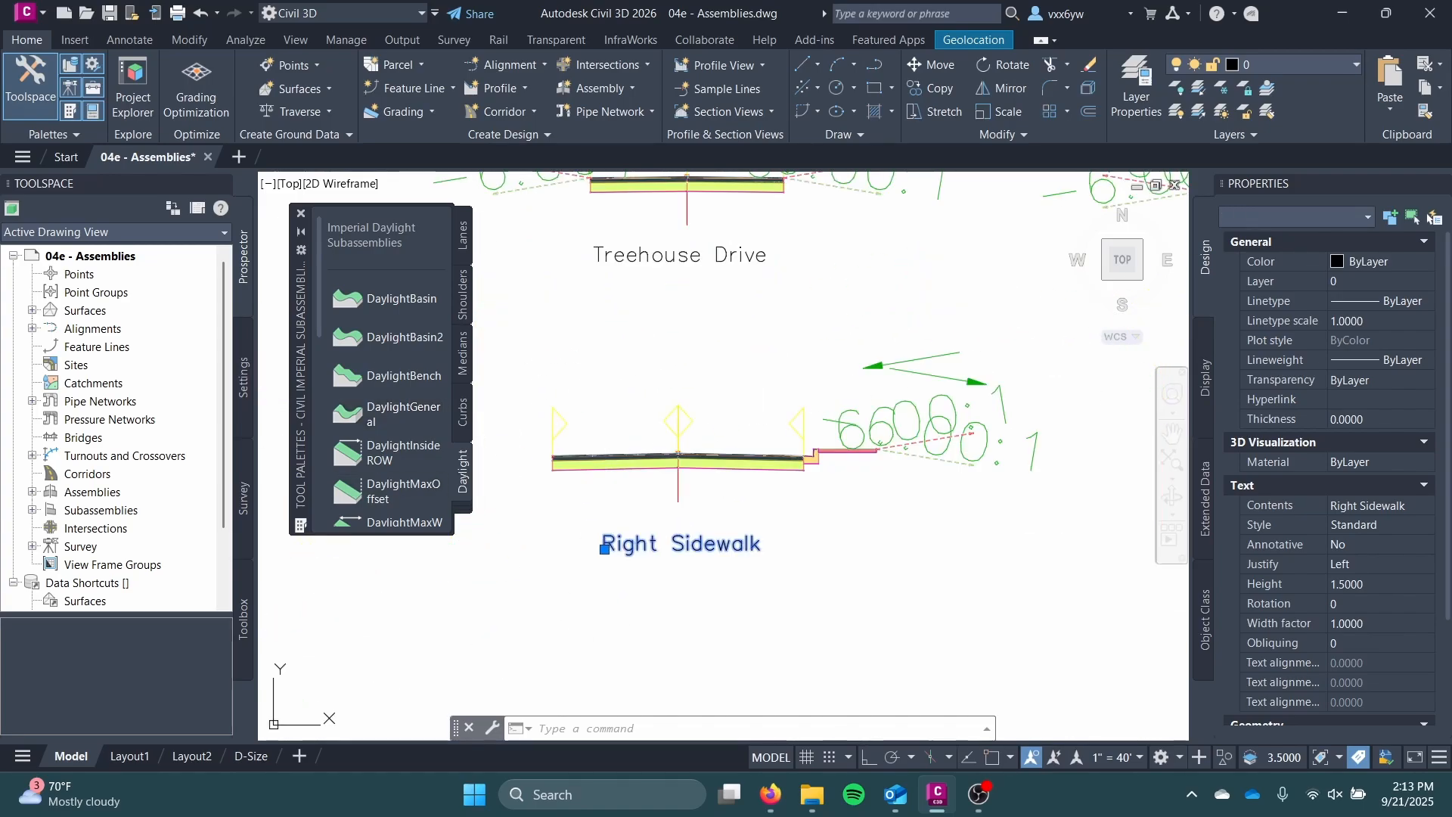
click(604, 548)
key(Escape)
- Examine the Treehouse Drive and Alderman Road intersection and the terrain along Alderman Road on the aerial site plan
scroll(794, 382, down, 10)
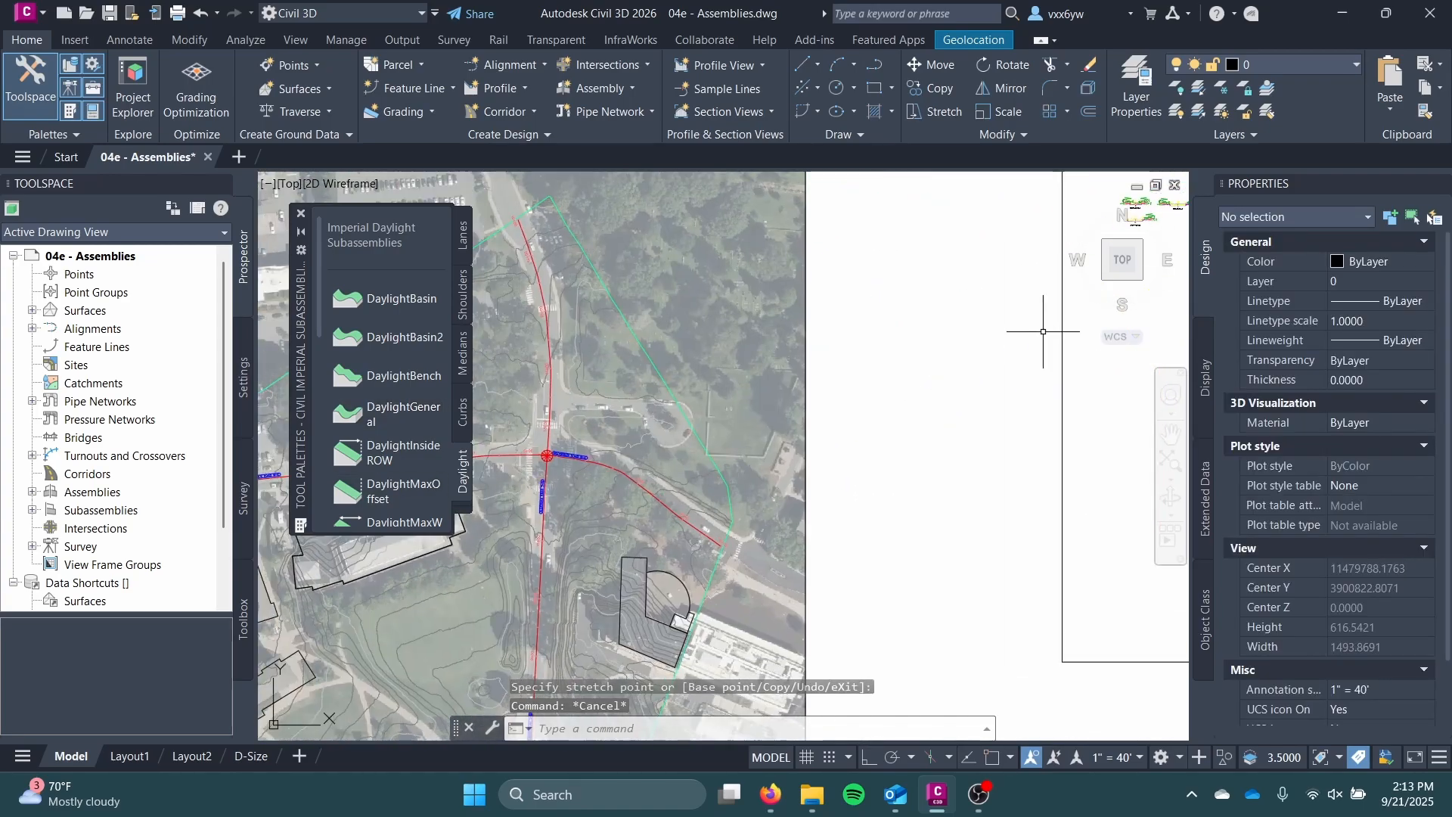
scroll(797, 296, up, 8)
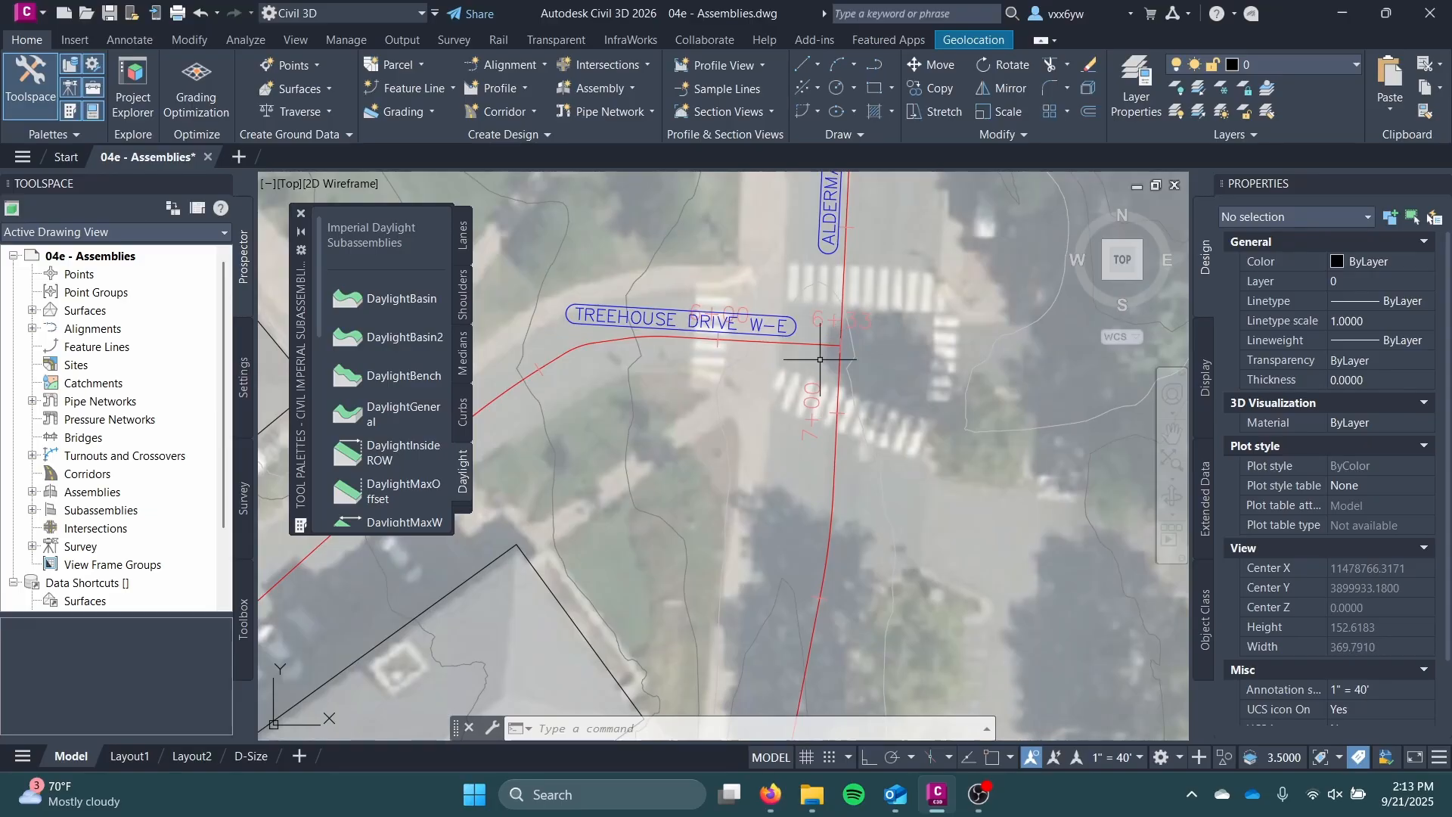
scroll(864, 350, up, 2)
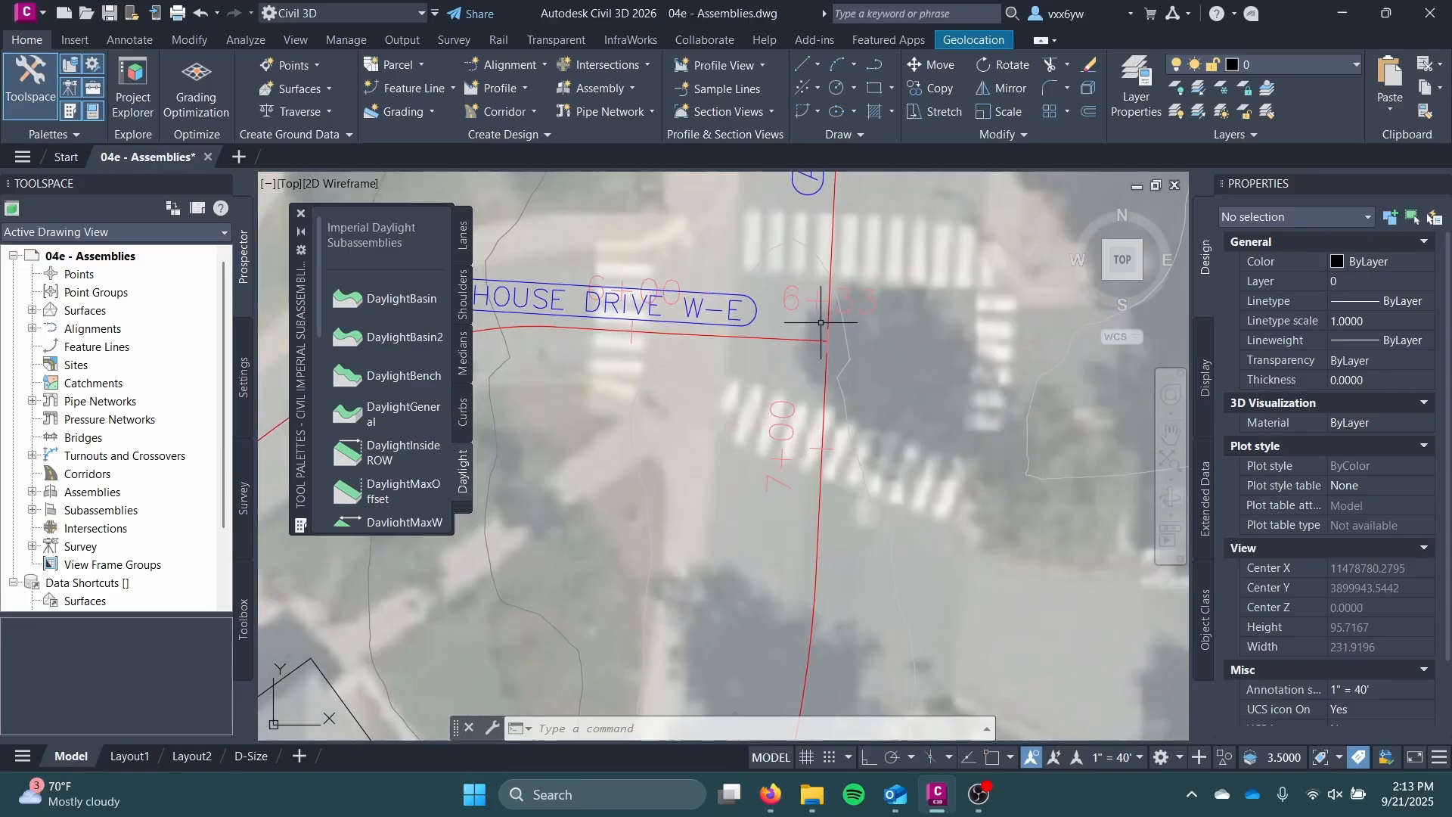
middle_drag(820, 323, 867, 413)
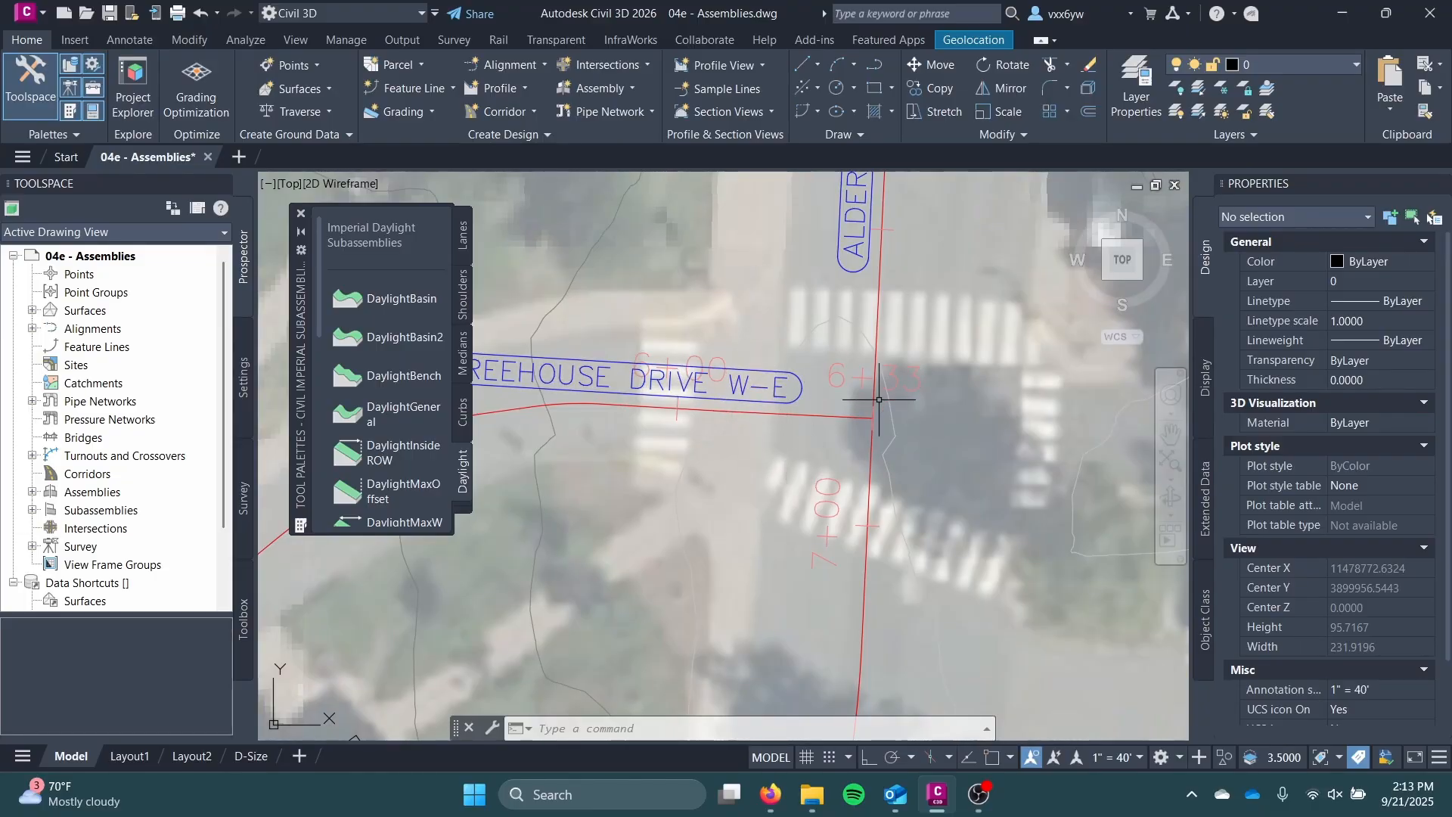
middle_drag(888, 399, 804, 395)
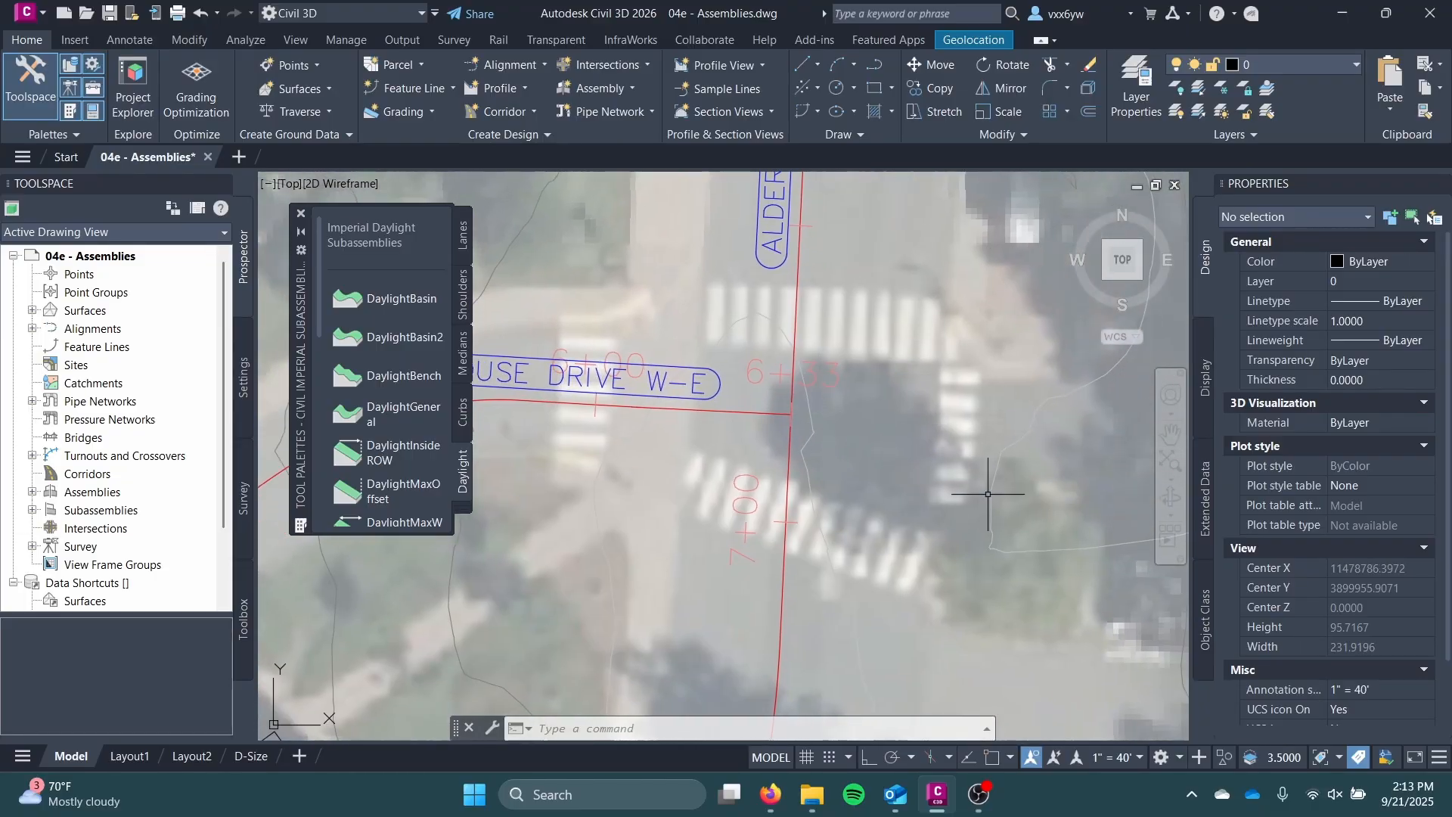
scroll(783, 485, down, 2)
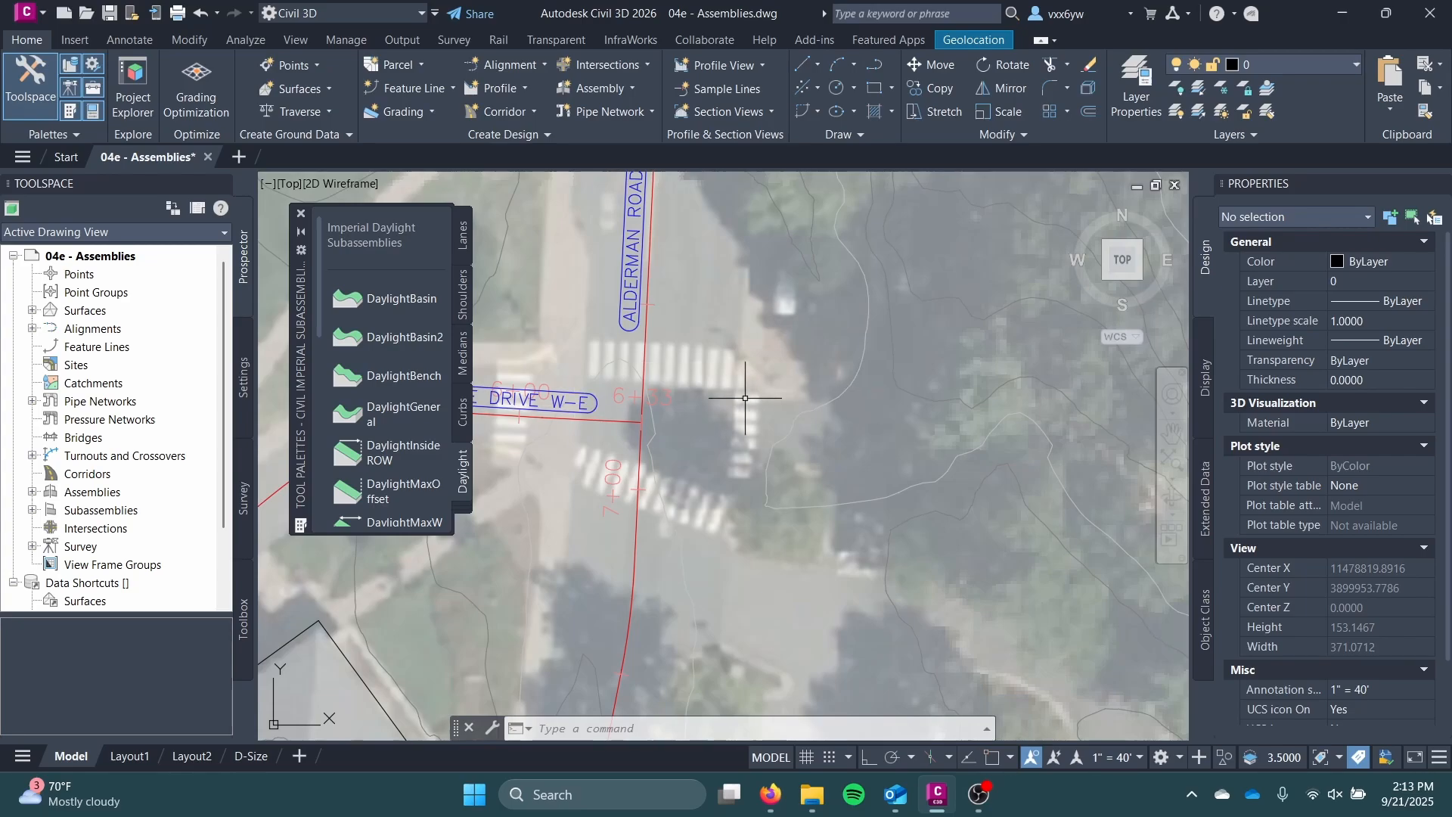
scroll(745, 397, down, 6)
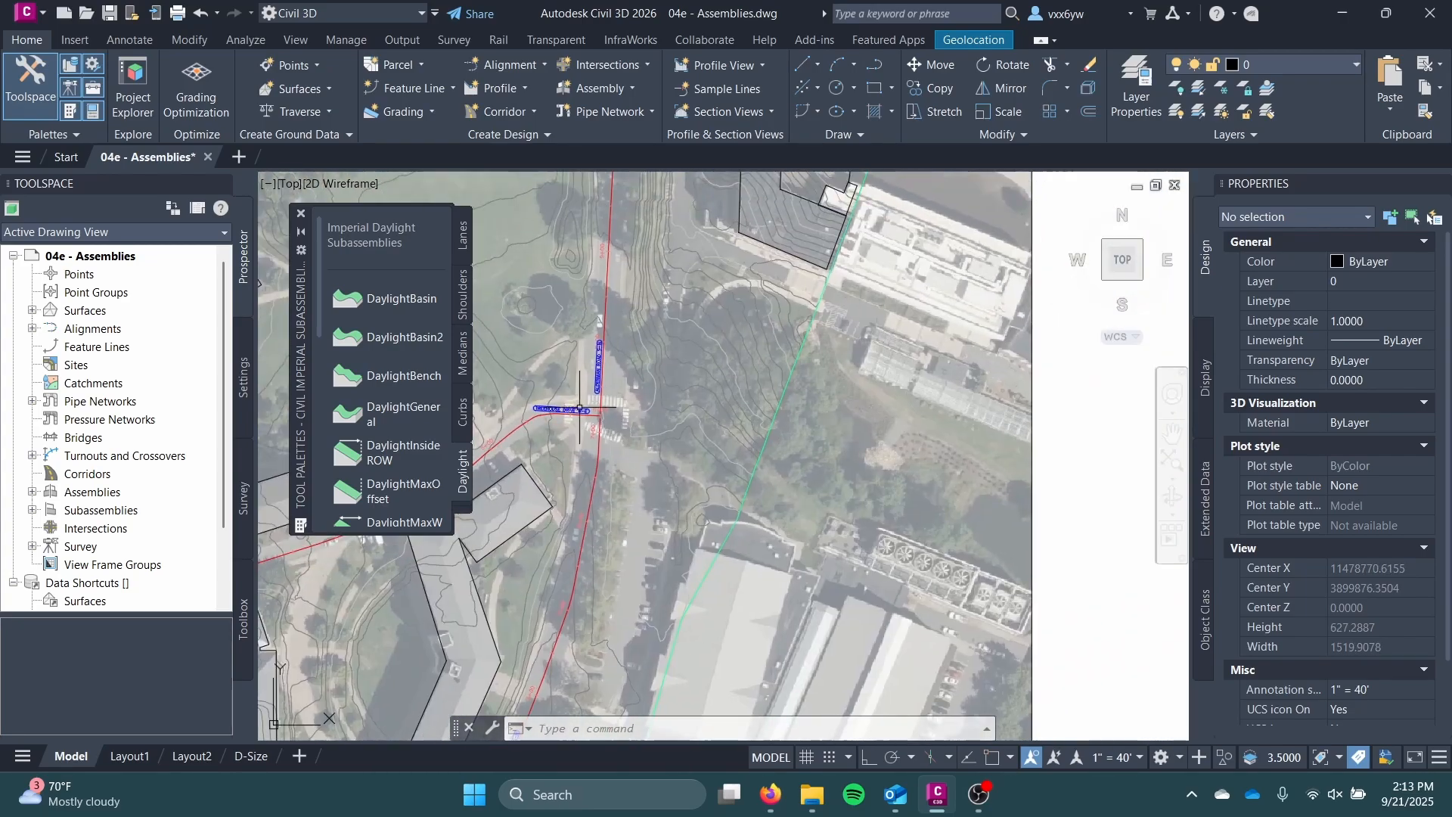
scroll(580, 409, down, 4)
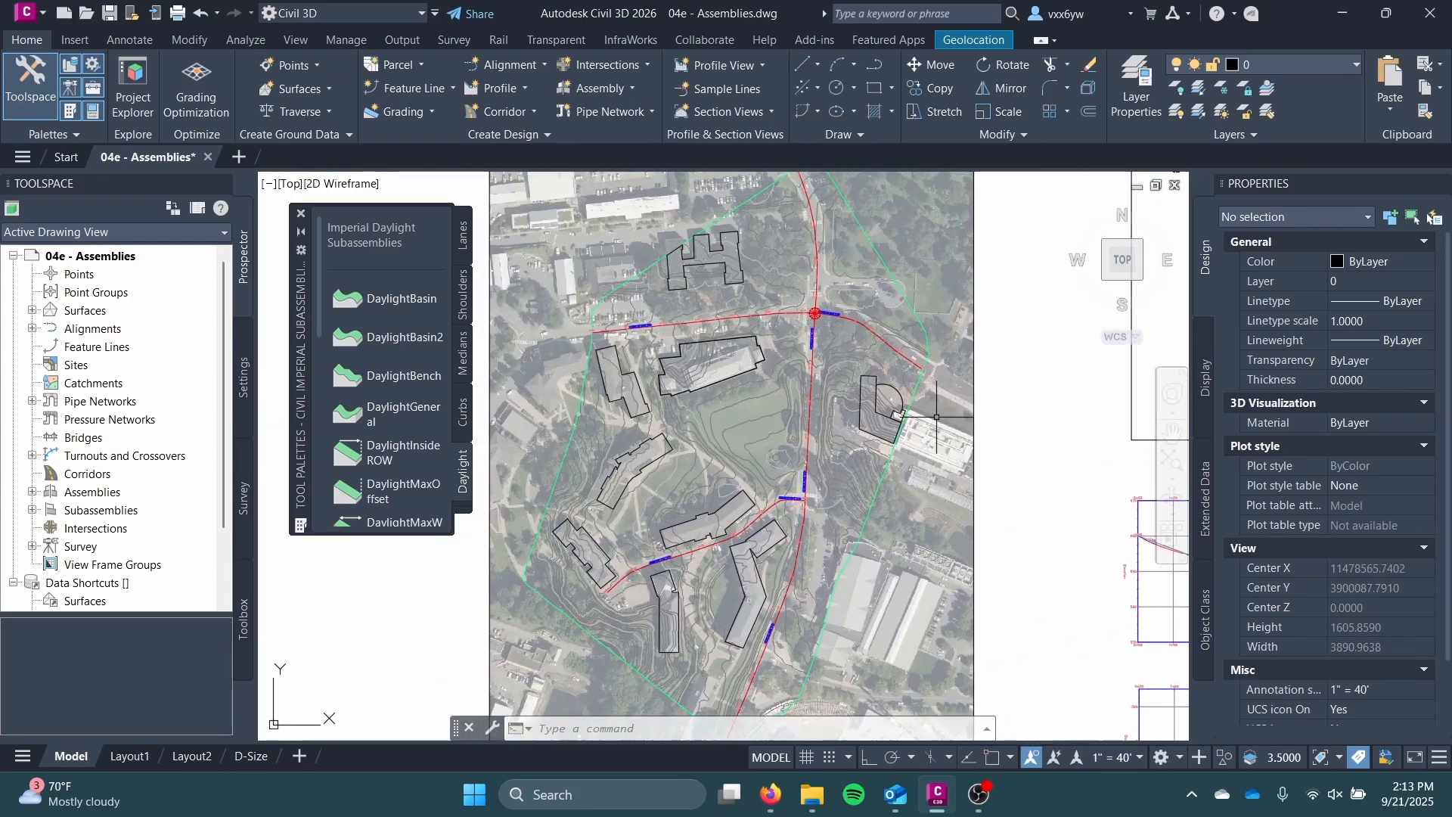
scroll(936, 416, up, 5)
scroll(843, 351, down, 2)
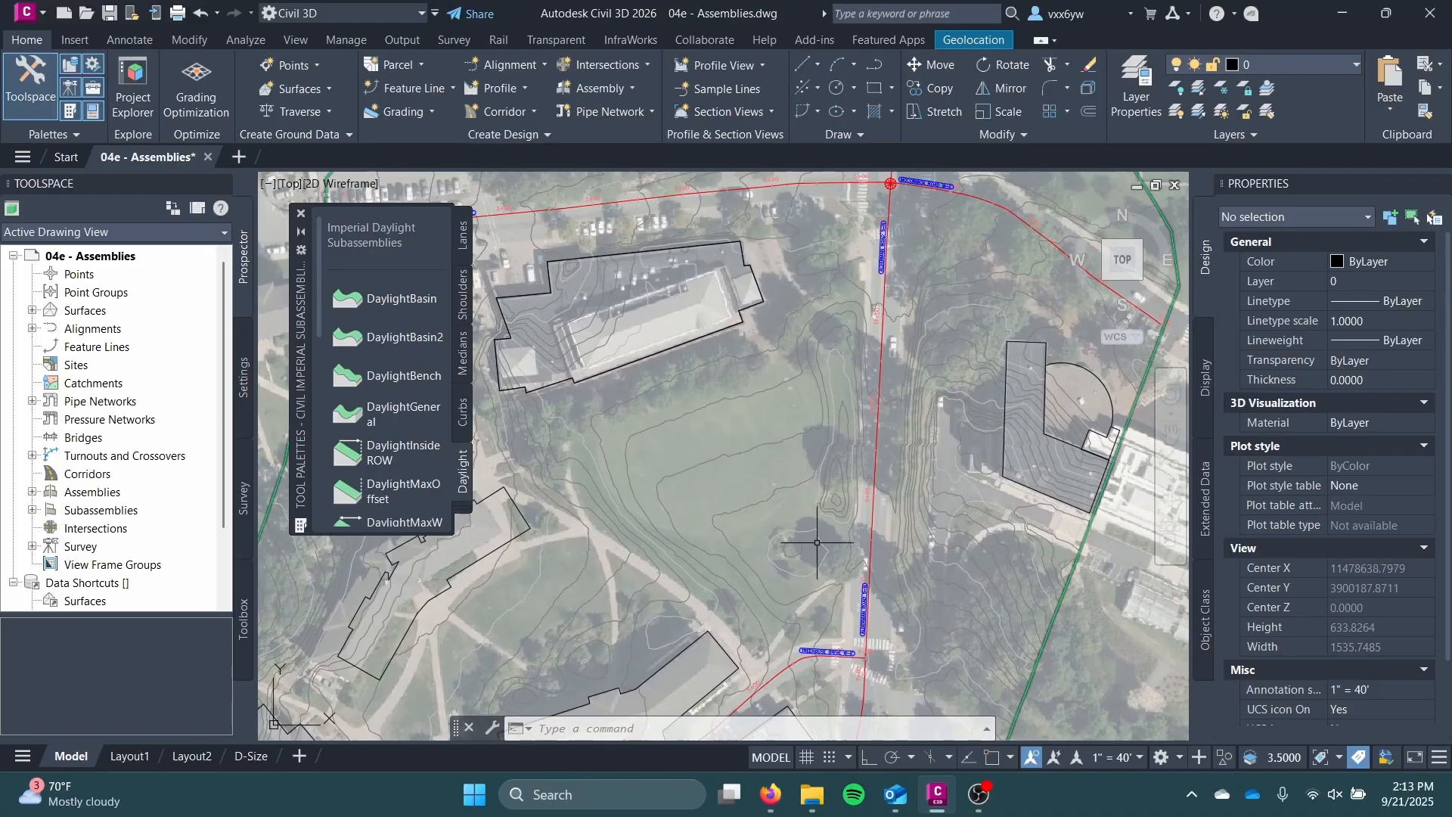
scroll(847, 560, up, 4)
scroll(756, 522, down, 6)
scroll(840, 578, up, 2)
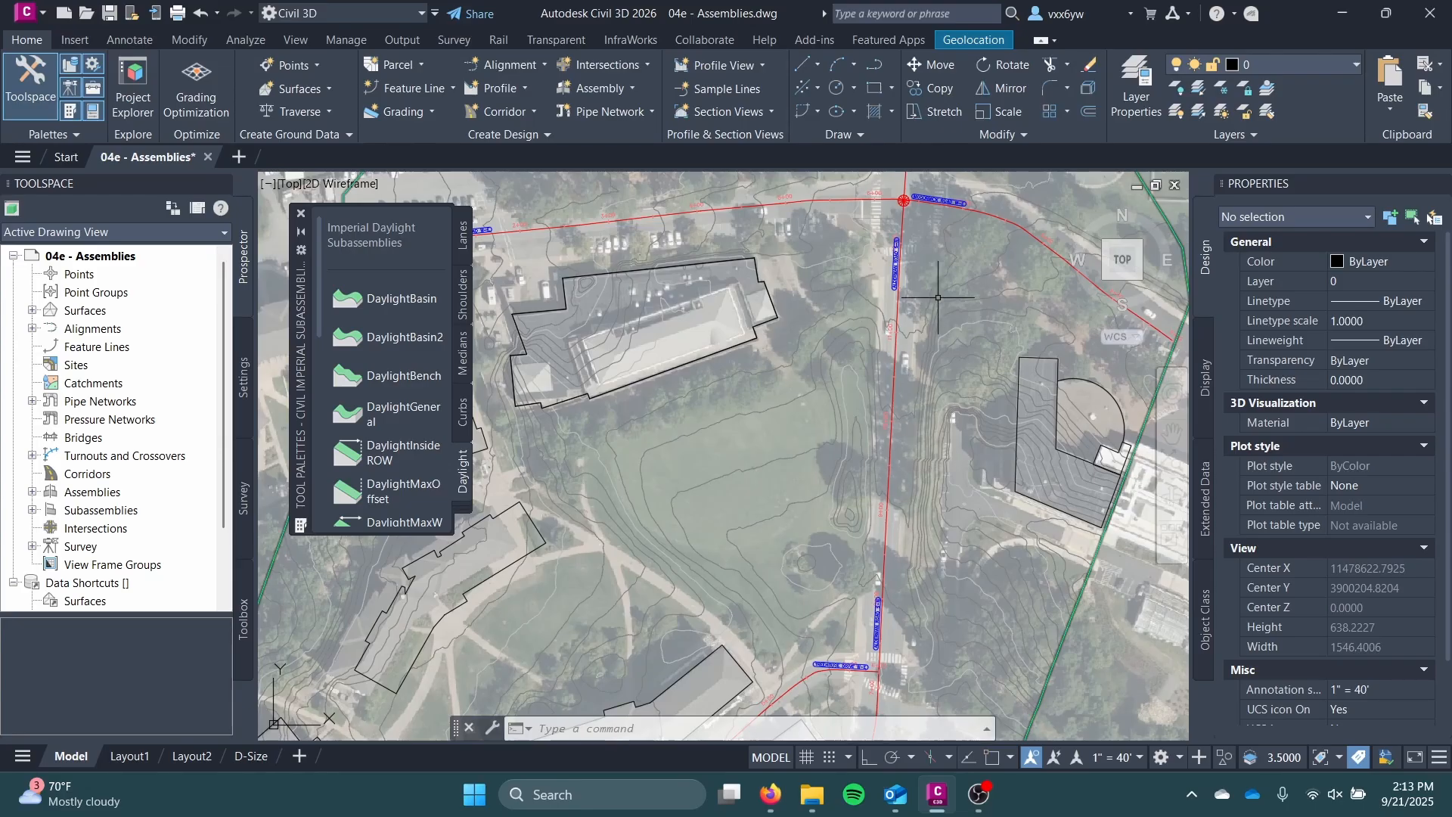
scroll(873, 499, up, 6)
scroll(838, 438, down, 2)
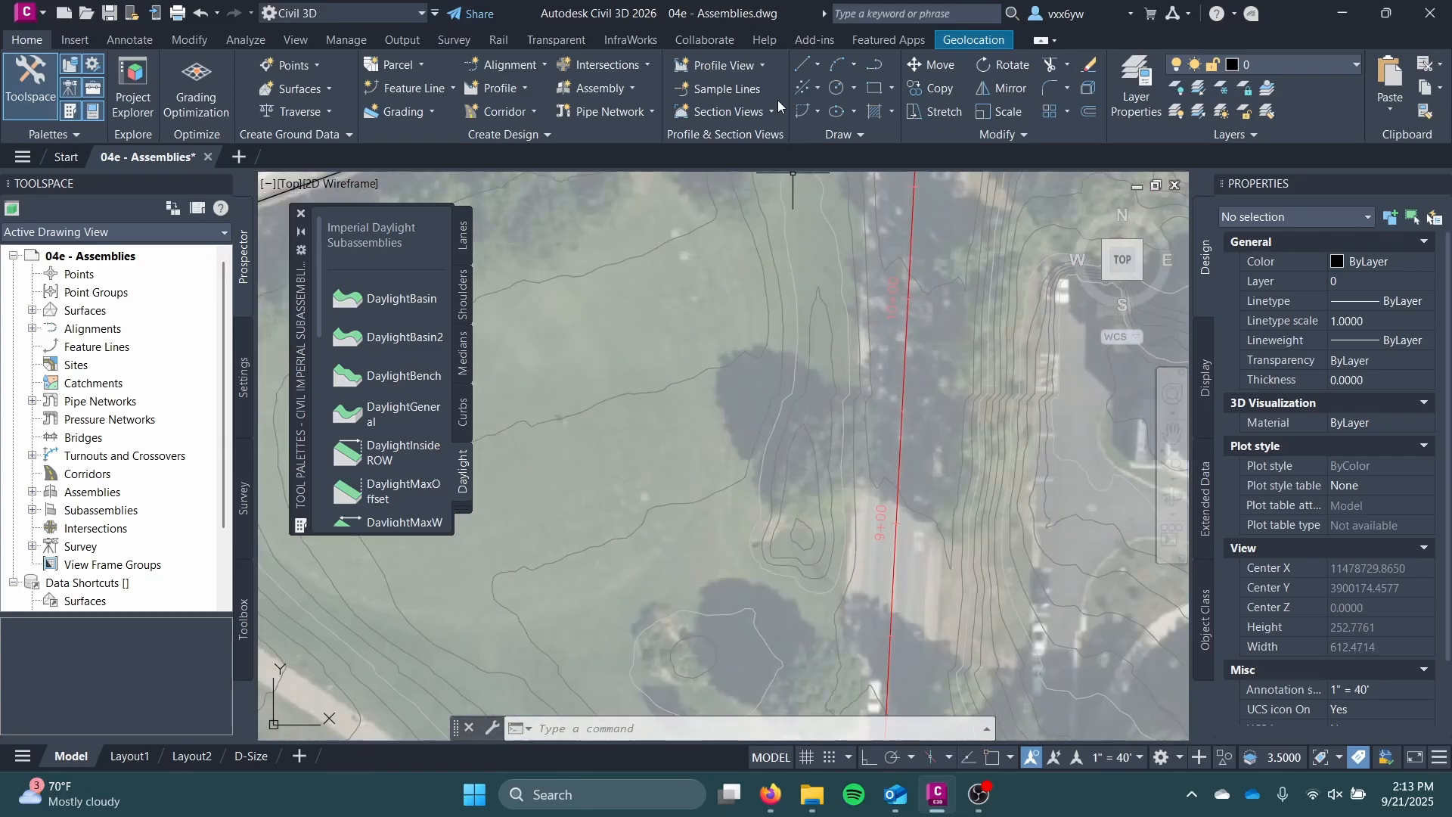
scroll(746, 308, down, 6)
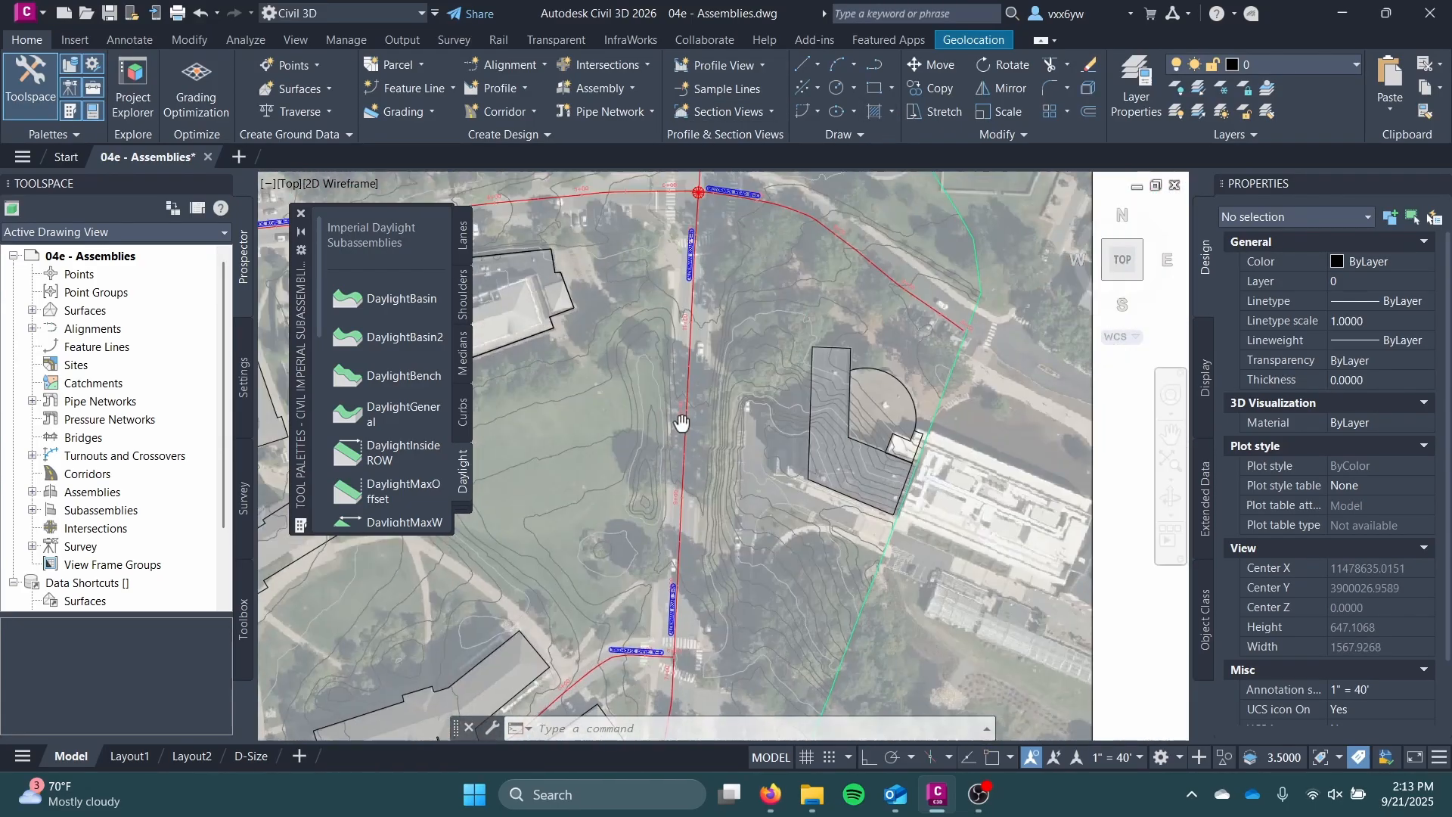
scroll(804, 315, up, 10)
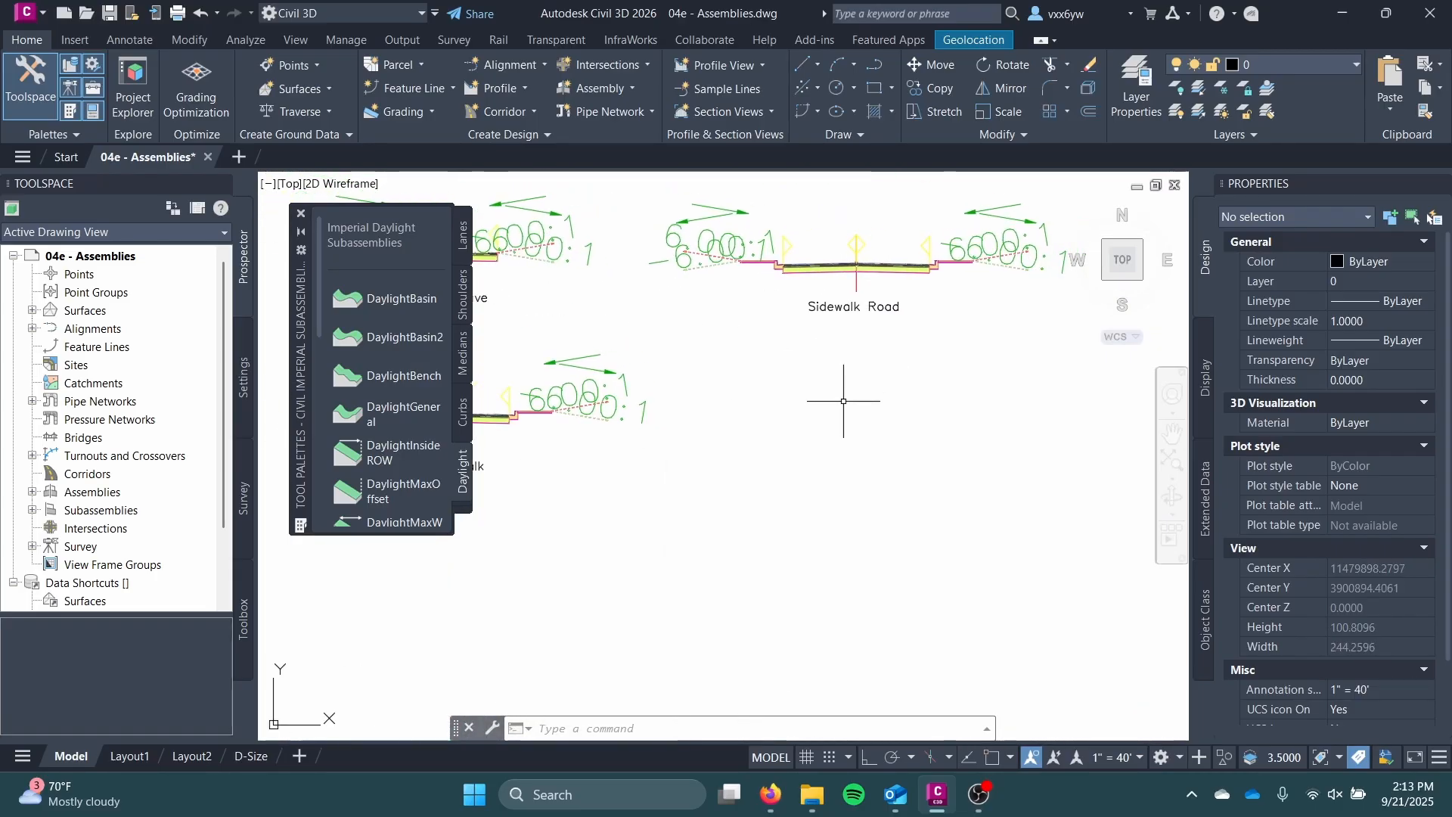
- Create an assembly named "Retaining Wall Road" of type Other, and place its baseline below the Sidewalk Road assembly
click(623, 86)
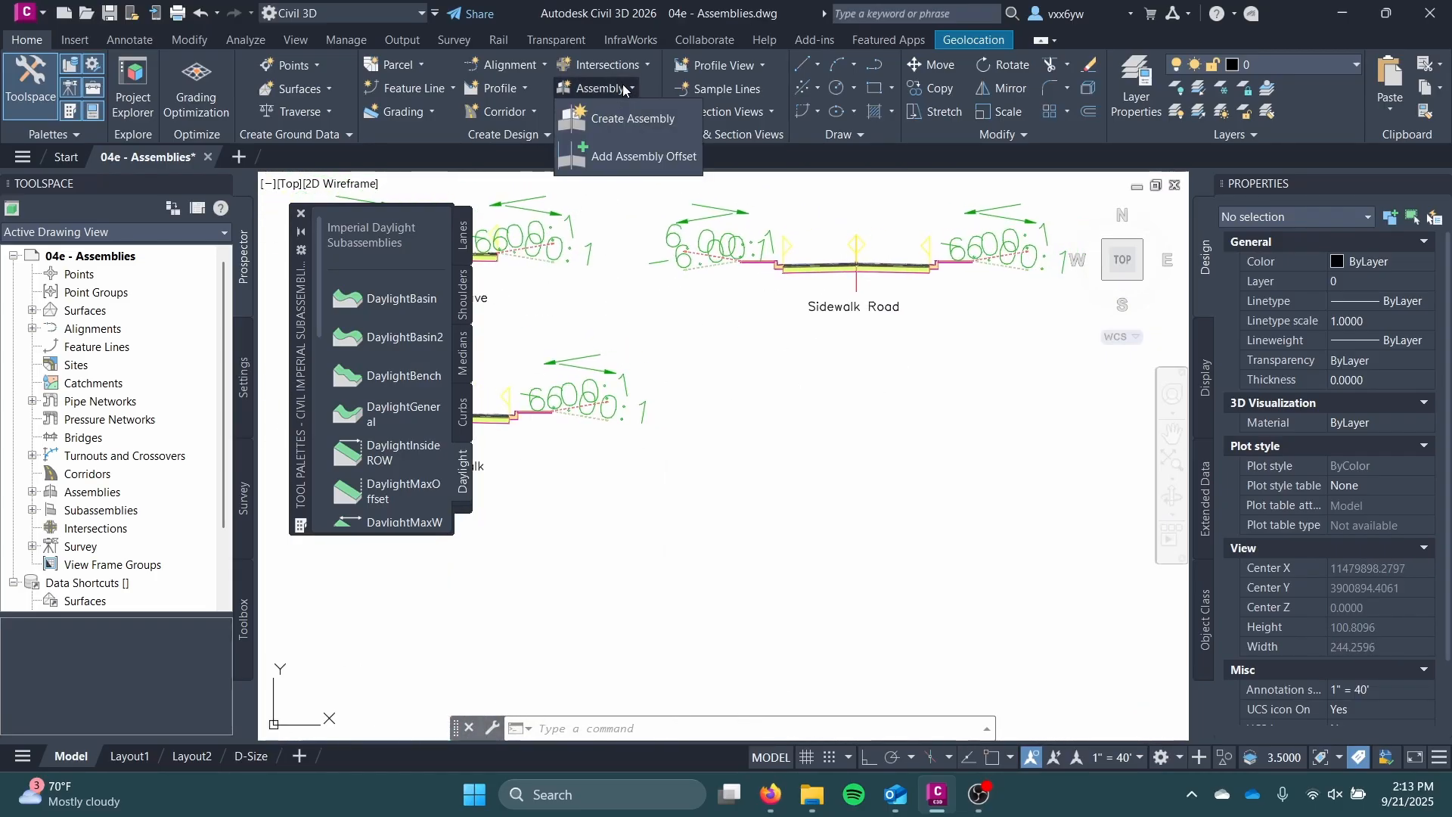
click(628, 113)
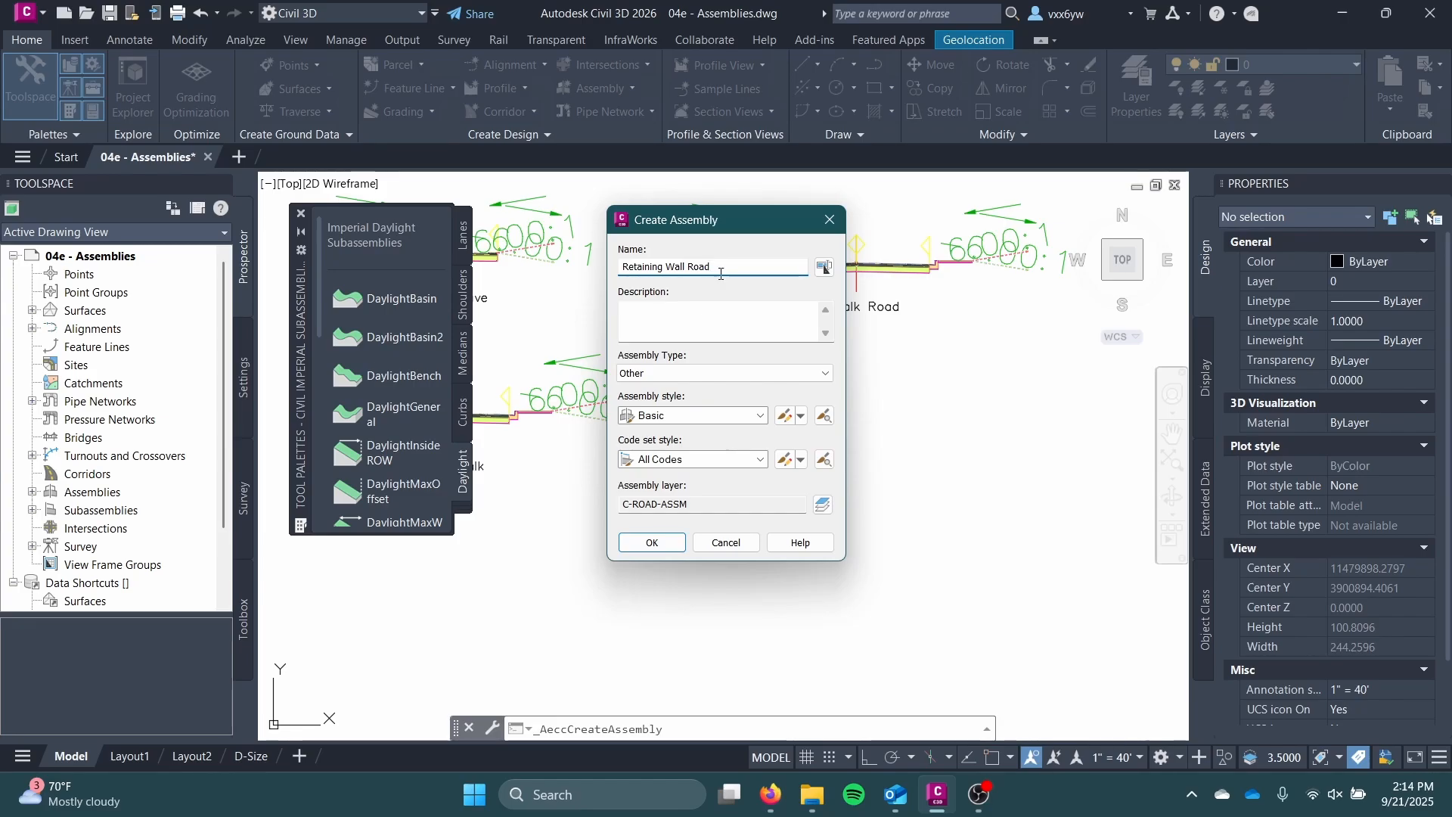
click(631, 548)
middle_drag(863, 399, 843, 430)
scroll(823, 436, up, 2)
click(834, 453)
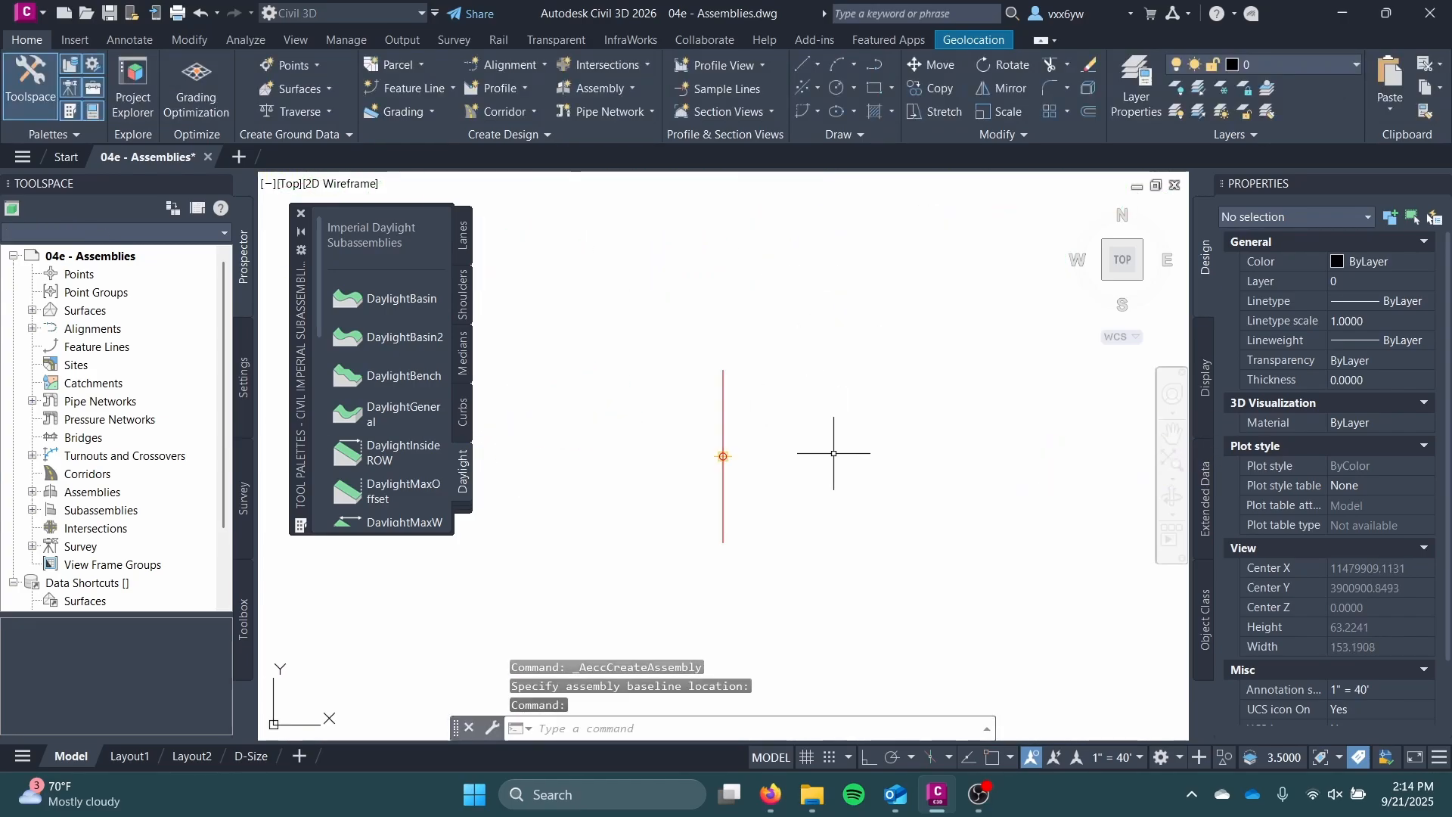
- Copy Sidewalk Road's right lane, curb and gutter, sidewalk and daylight subassemblies to the Retaining Wall Road baseline marker
scroll(785, 448, down, 8)
scroll(773, 437, up, 6)
scroll(761, 428, down, 2)
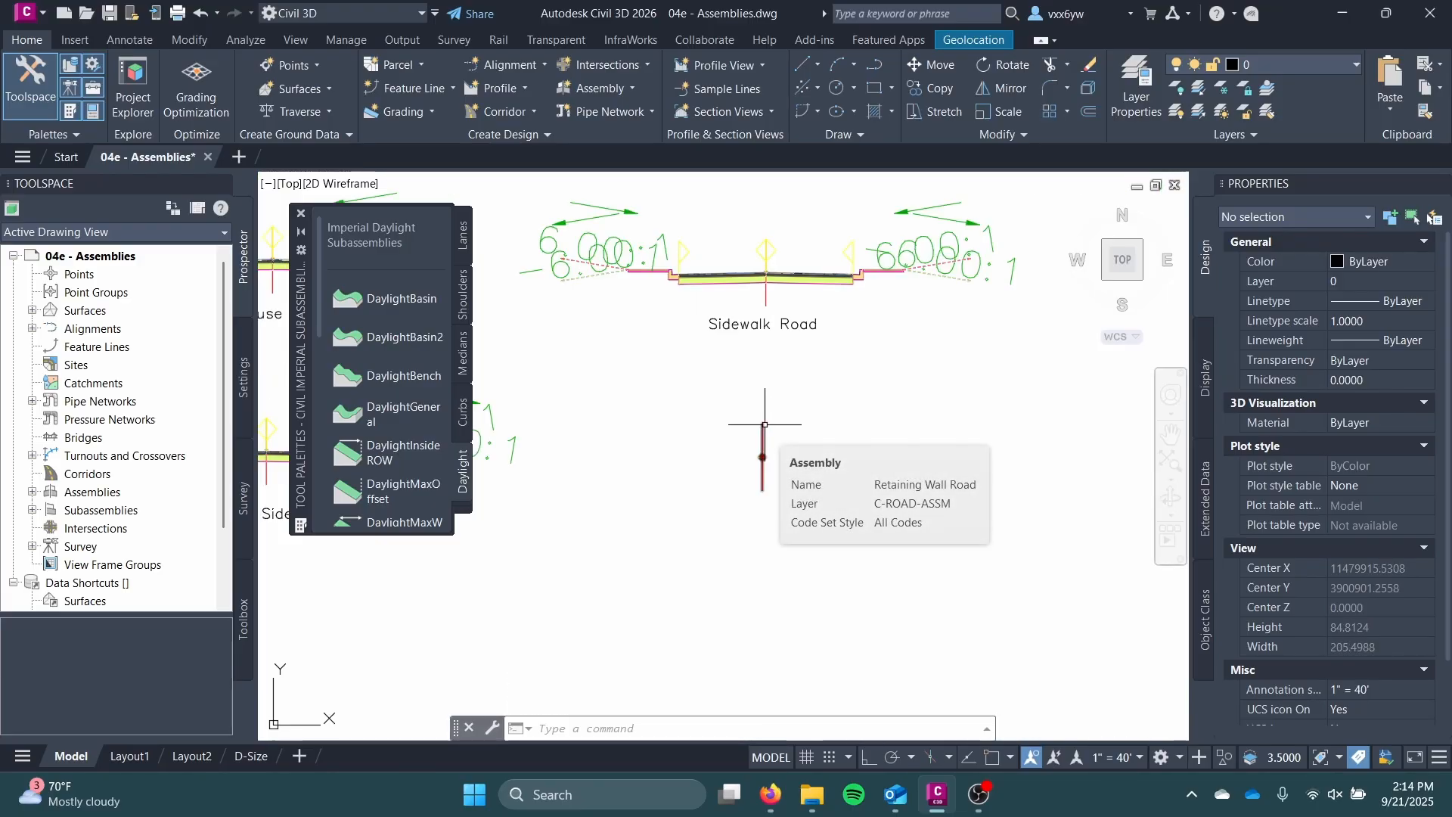
click(805, 286)
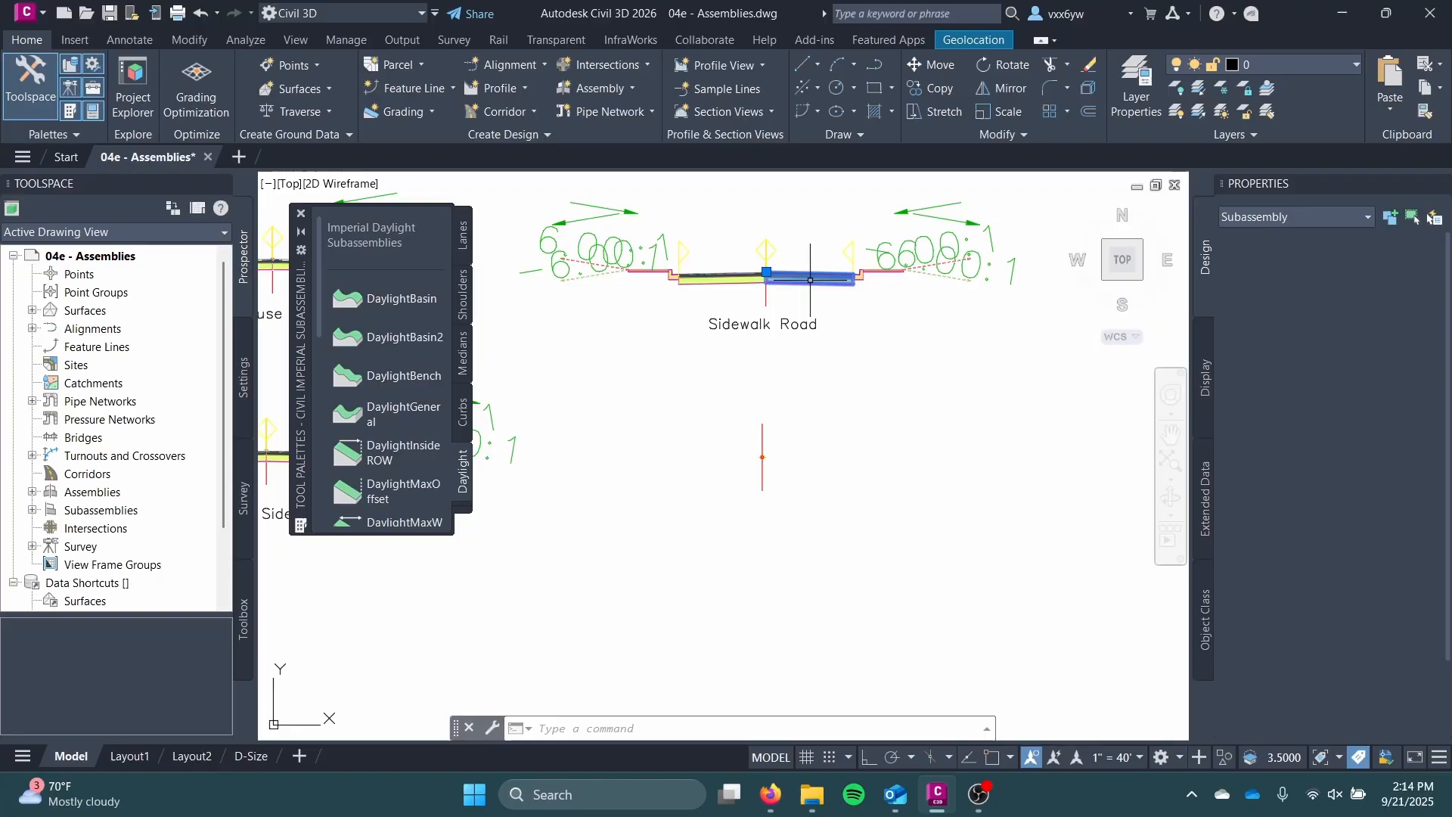
click(854, 274)
click(882, 272)
click(935, 276)
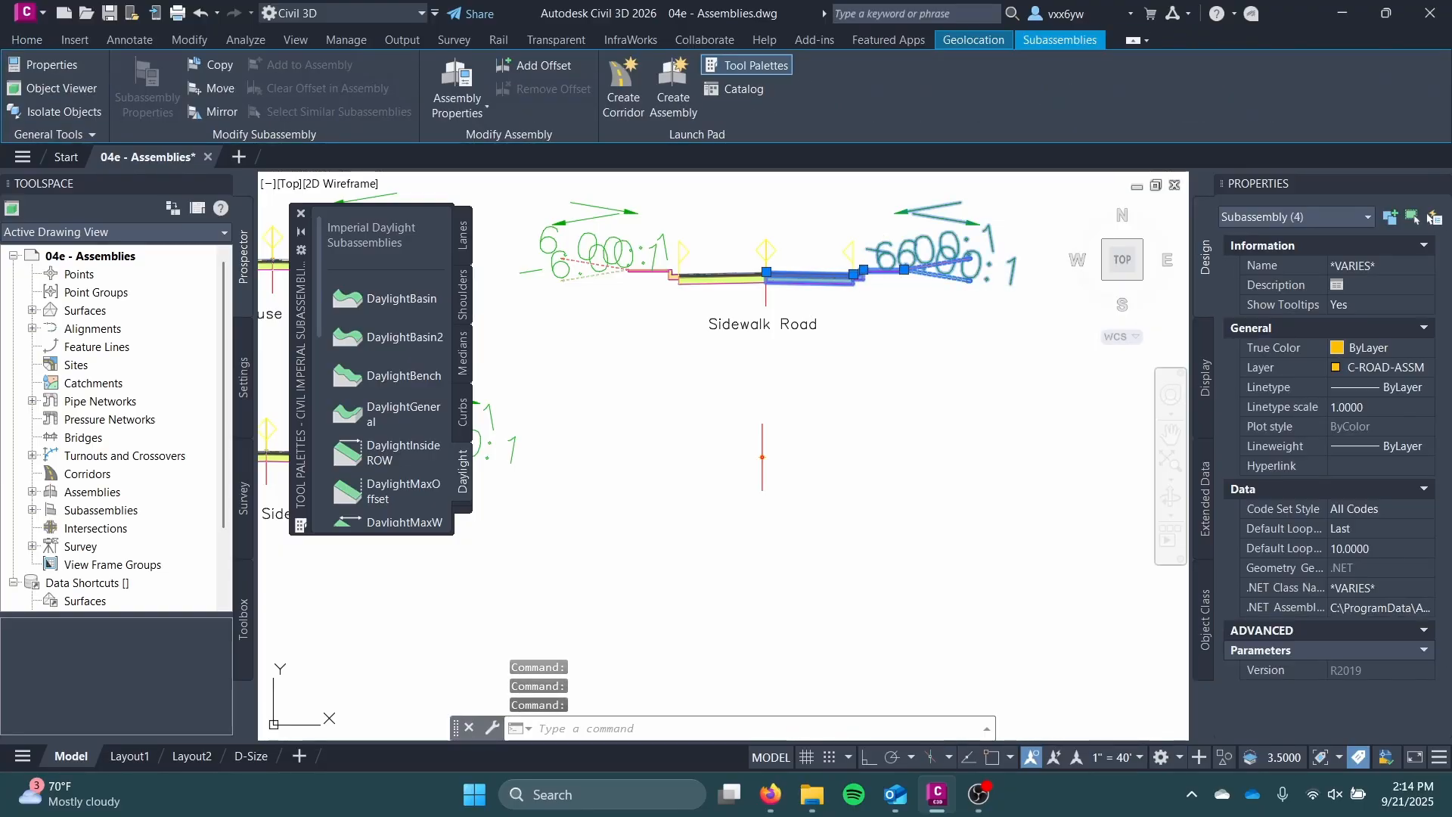
click(216, 65)
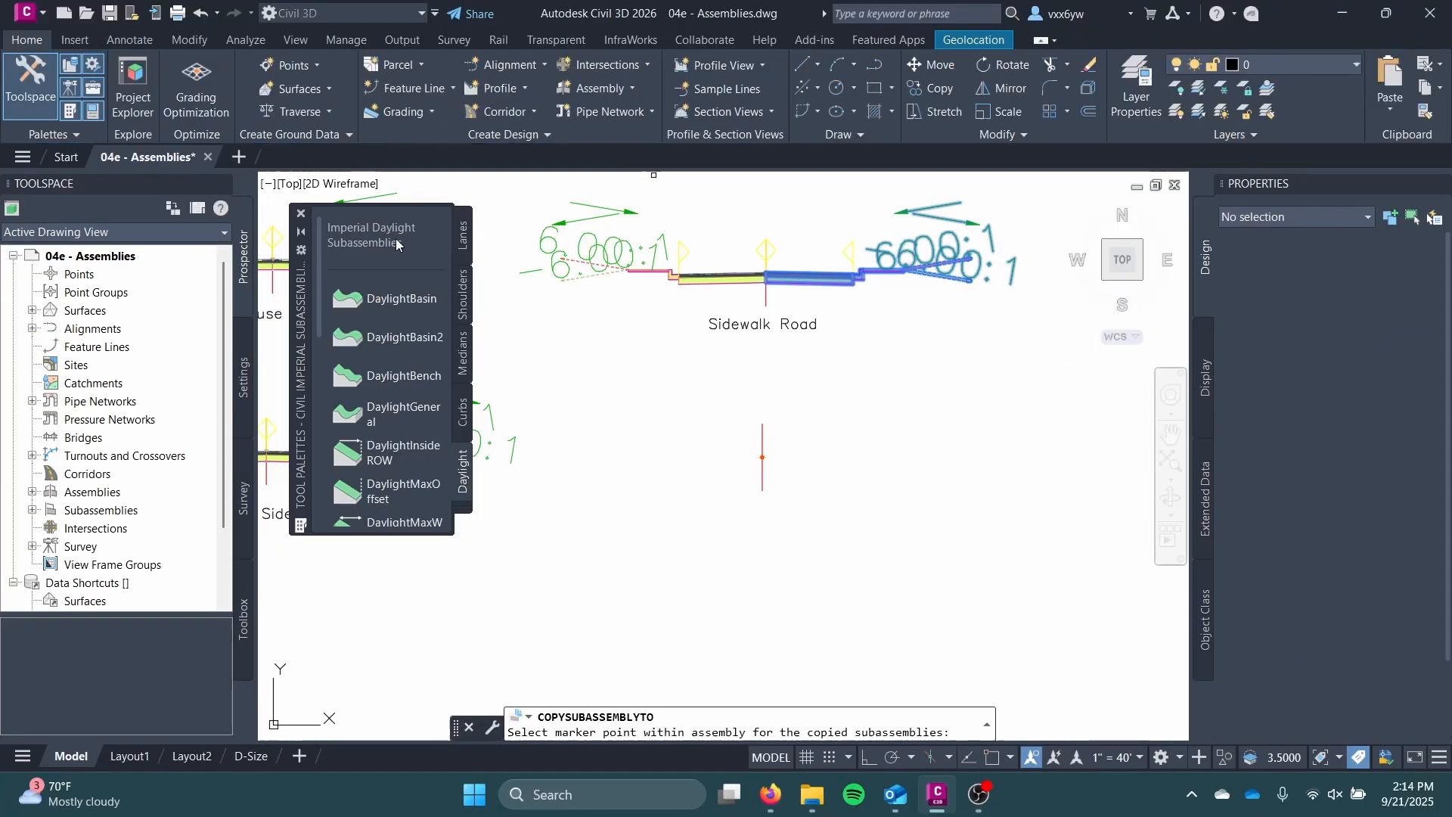
scroll(756, 363, up, 8)
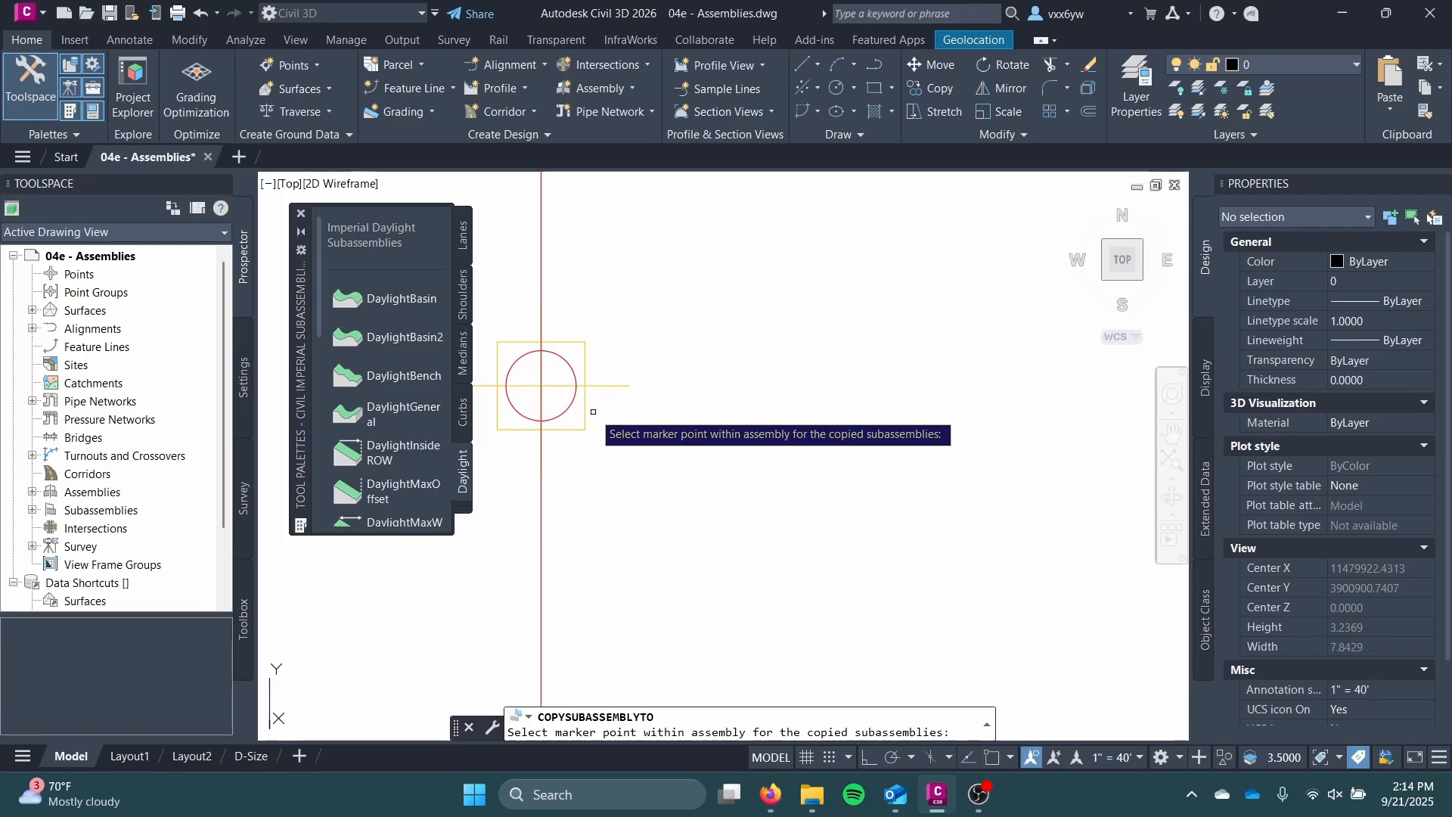
click(540, 386)
scroll(686, 467, down, 5)
scroll(686, 466, down, 2)
middle_drag(698, 464, 899, 467)
key(Escape)
- Copy Sidewalk Road's left lane, curb and gutter and sidewalk, without the daylight, to the Retaining Wall Road baseline marker
click(777, 206)
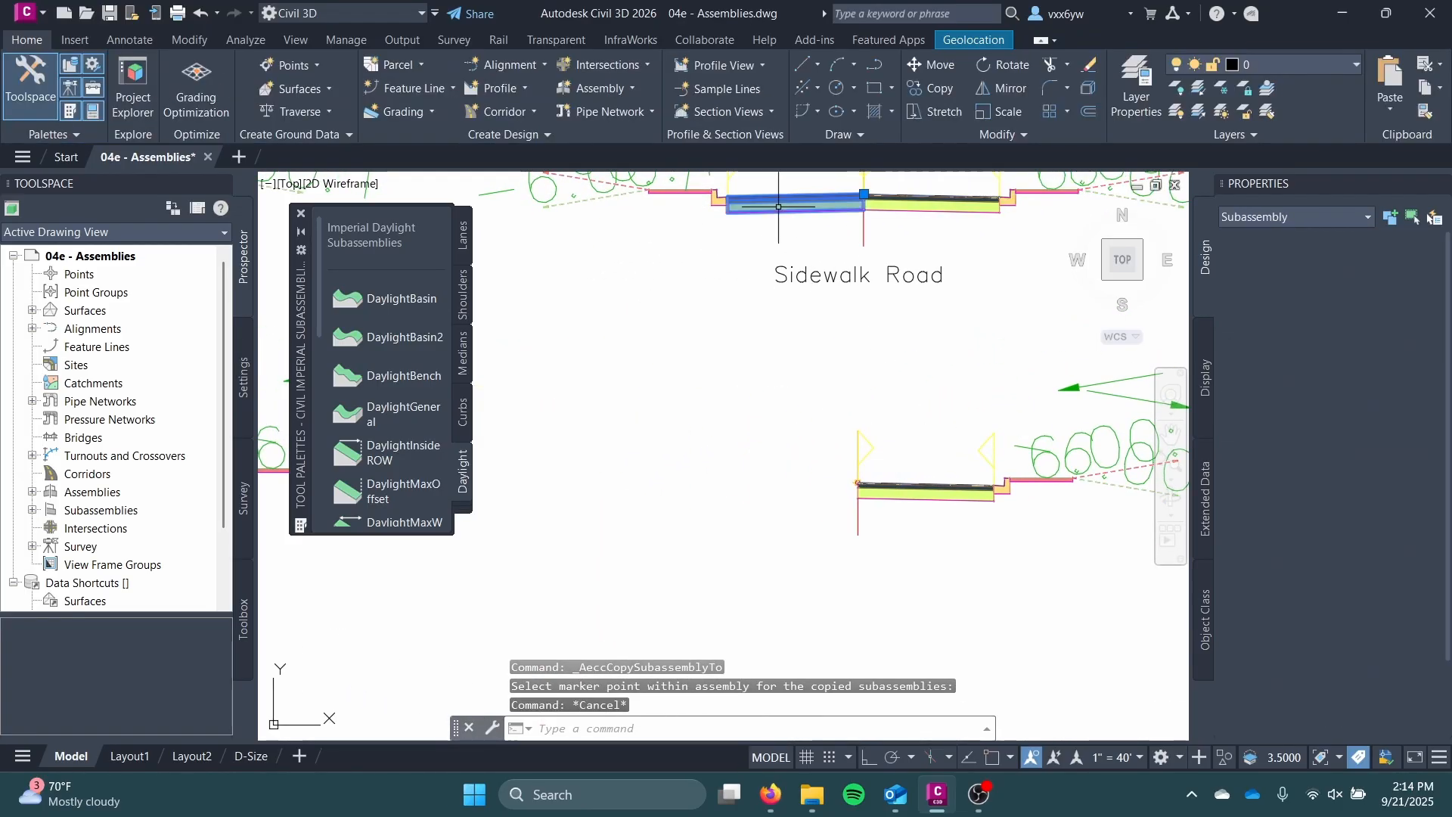
click(715, 203)
click(702, 192)
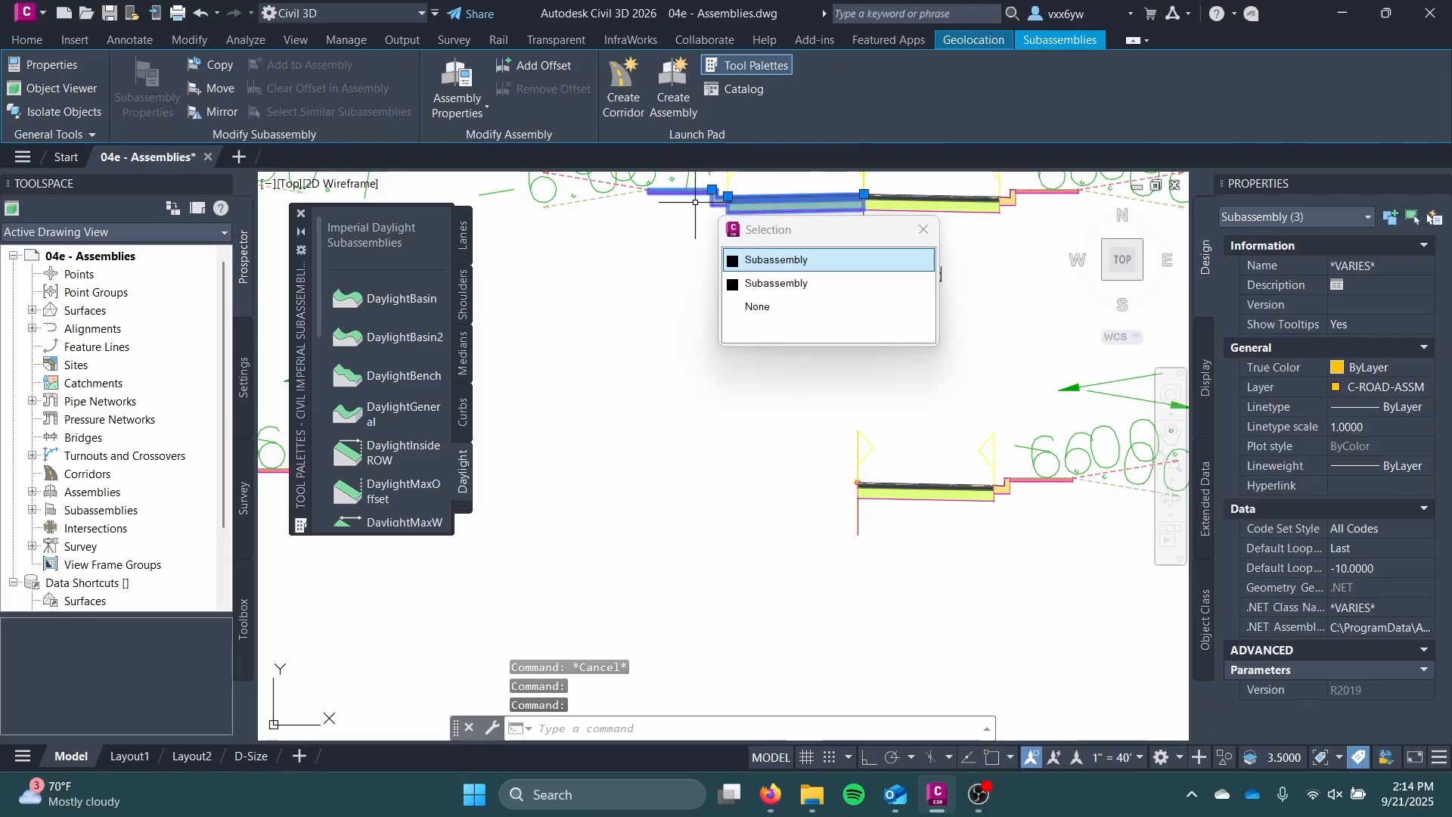
click(825, 265)
scroll(802, 384, up, 2)
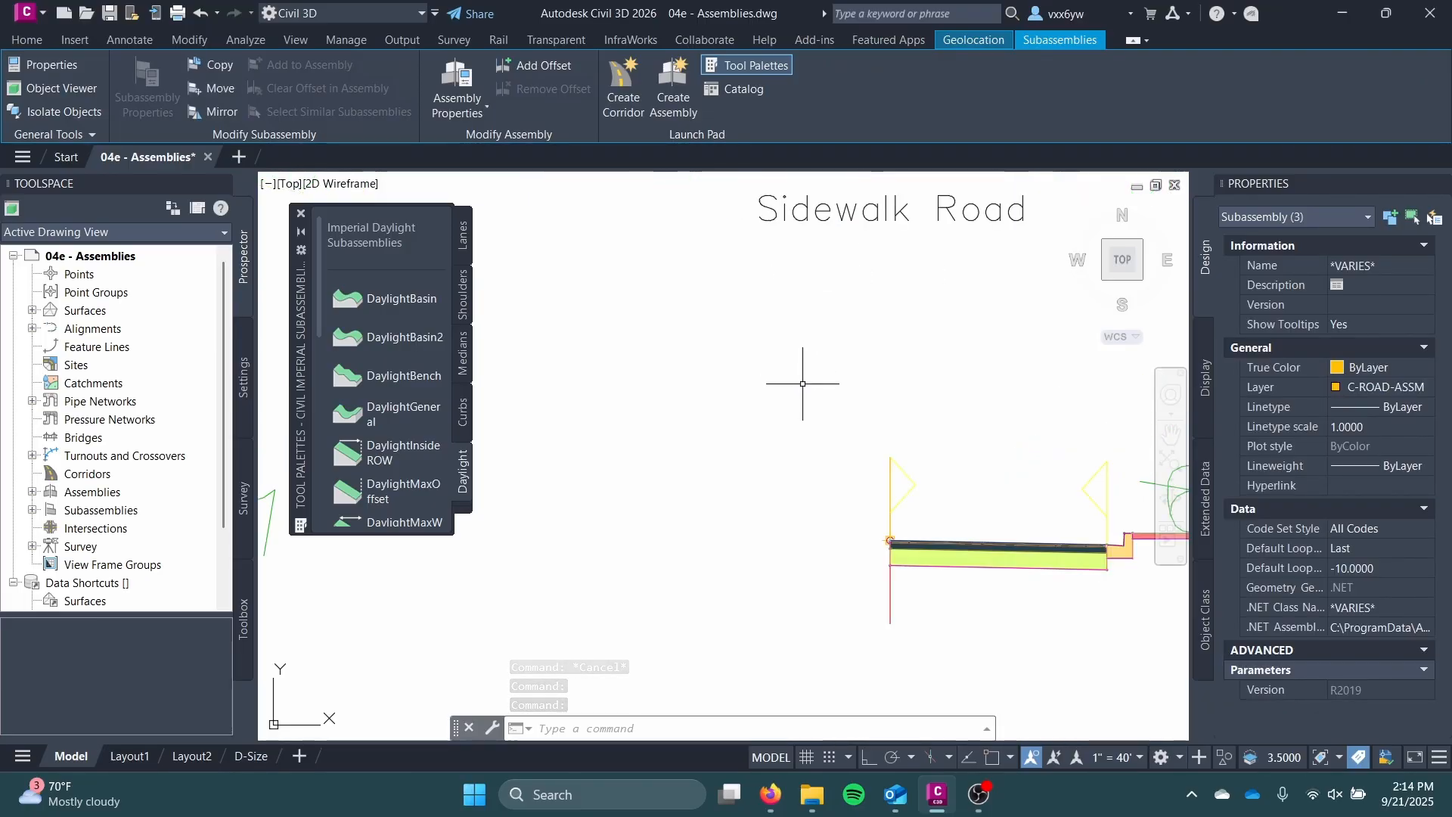
scroll(803, 384, down, 2)
click(215, 70)
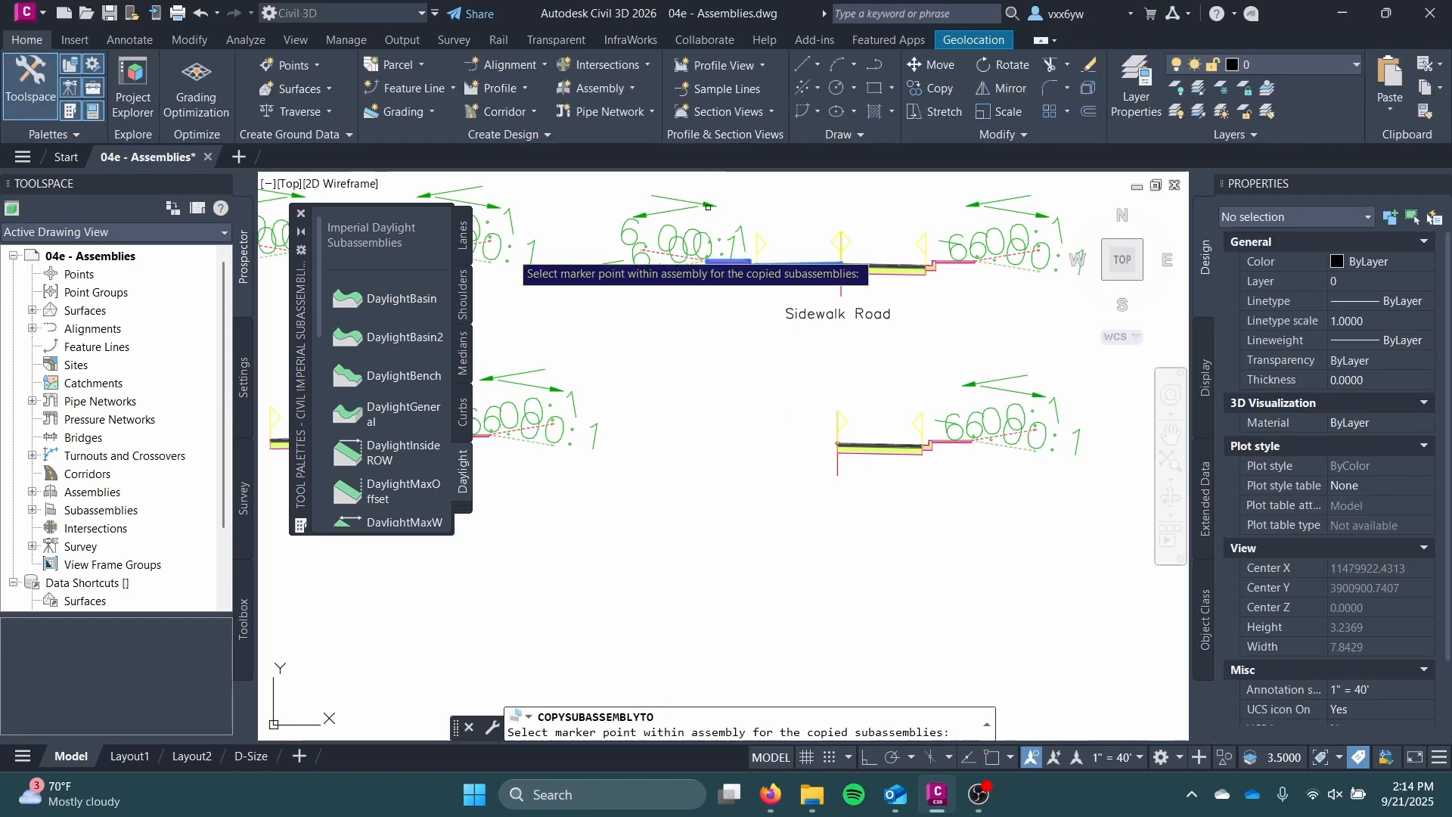
scroll(831, 431, up, 5)
scroll(789, 388, down, 1)
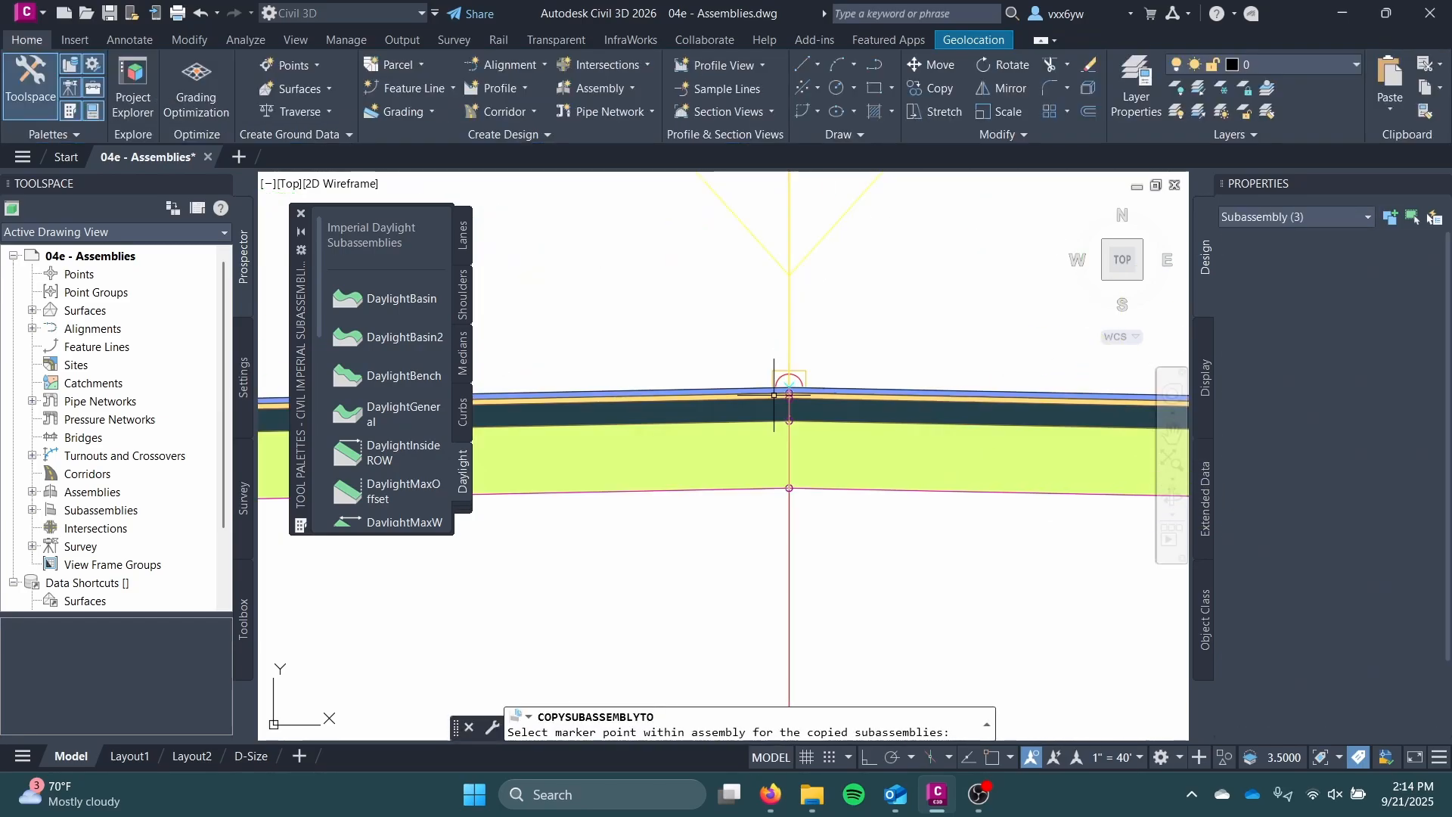
- Attach the selected left-side lane, curb and gutter and sidewalk copies at the centre marker of the assembly below Sidewalk Road
click(787, 389)
scroll(787, 389, down, 3)
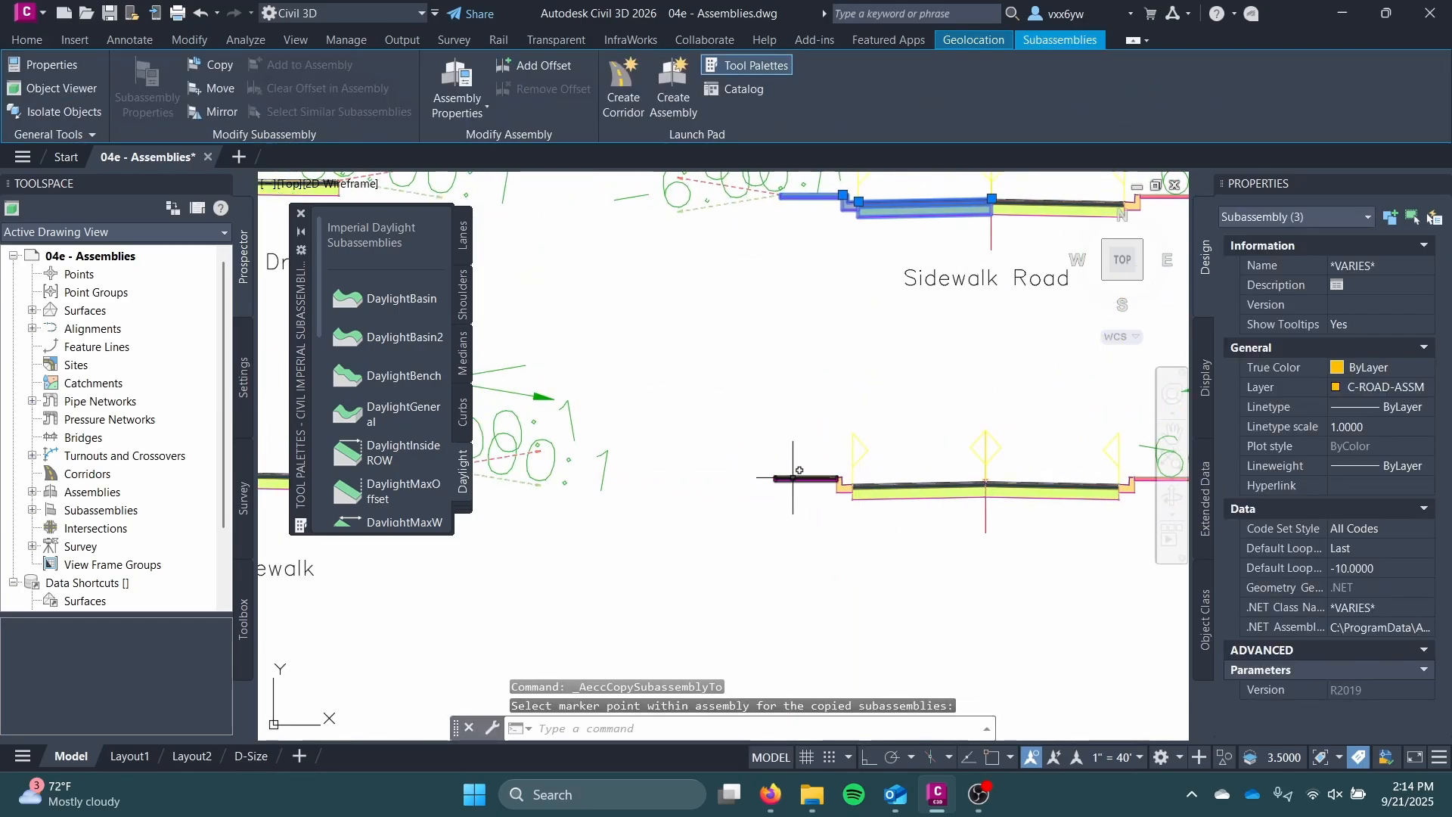
key(Escape)
scroll(799, 471, down, 4)
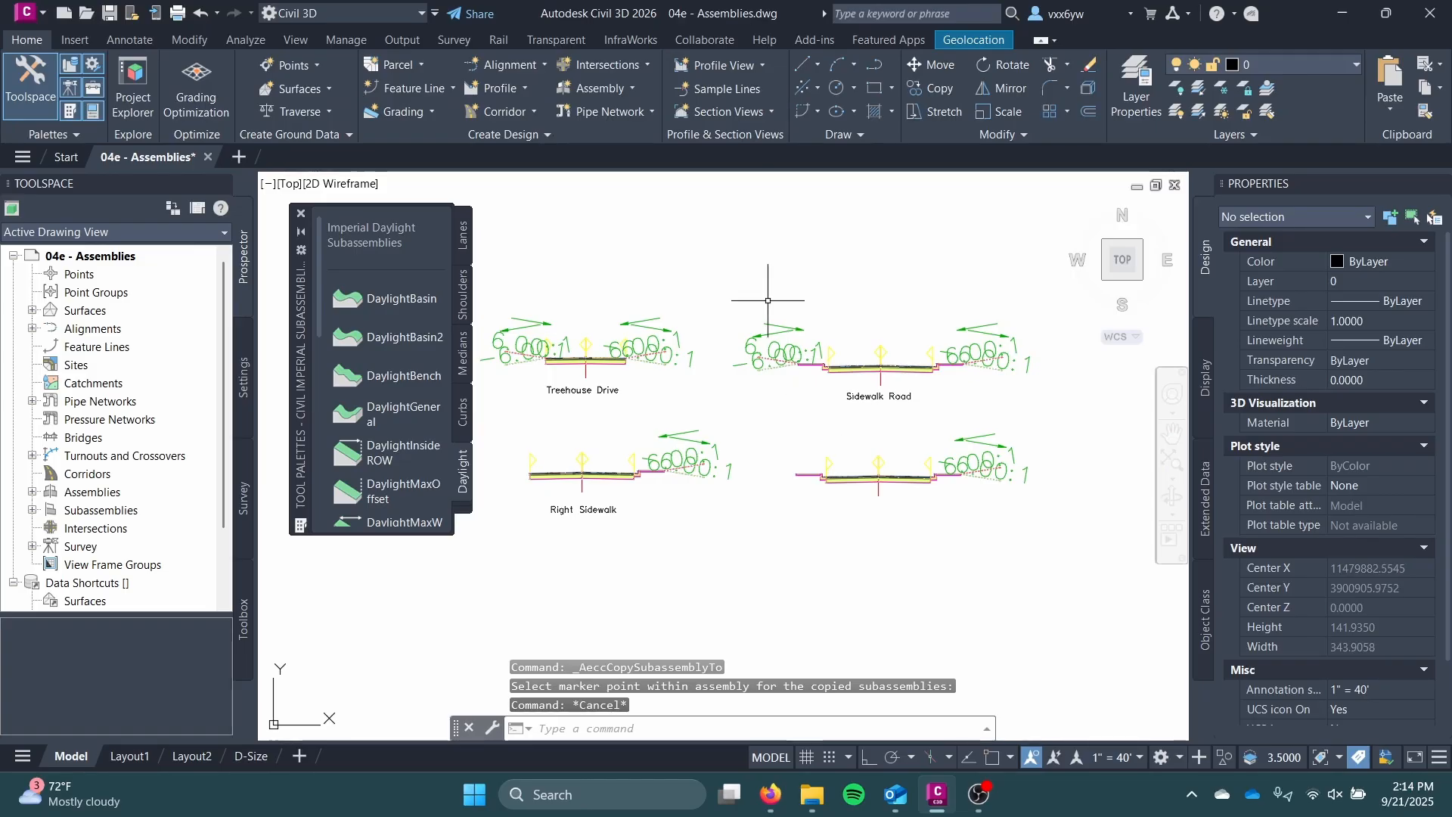
- Attach a left-side RetainWallTapered subassembly to the outer top marker of the left sidewalk on the Retaining Wall Road assembly
scroll(768, 301, up, 8)
scroll(798, 513, down, 4)
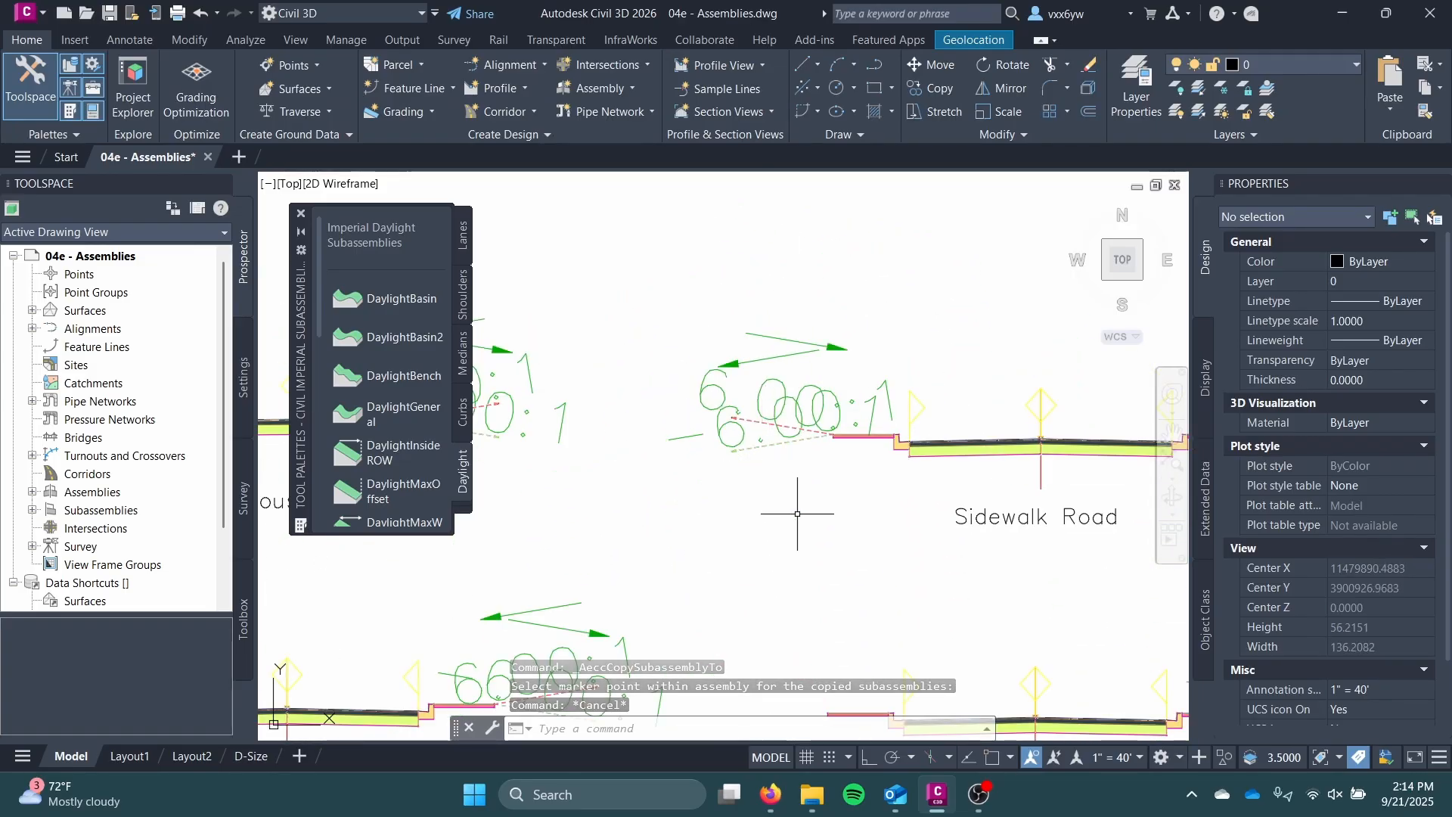
scroll(797, 513, down, 3)
scroll(784, 421, up, 10)
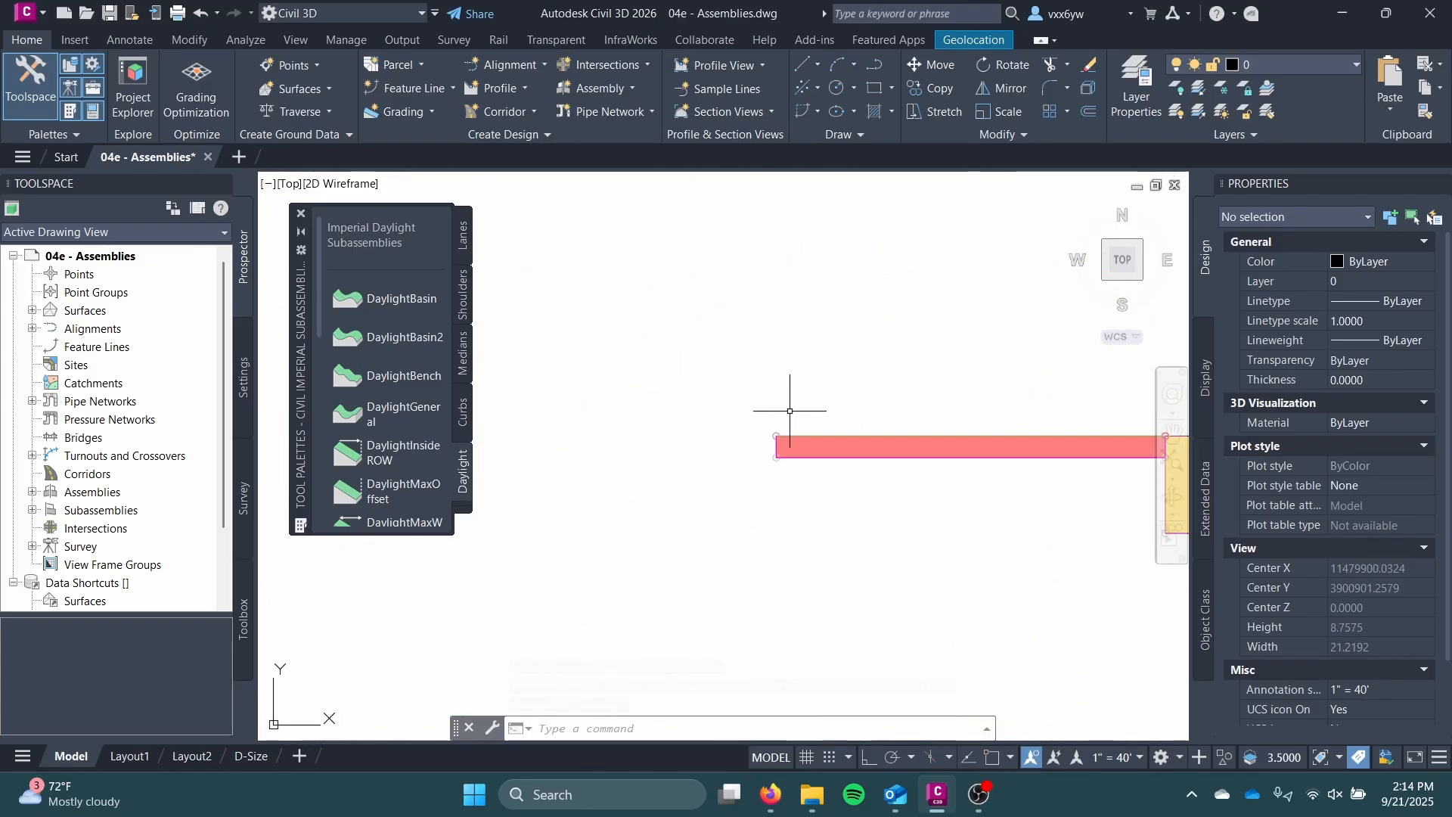
scroll(789, 411, down, 2)
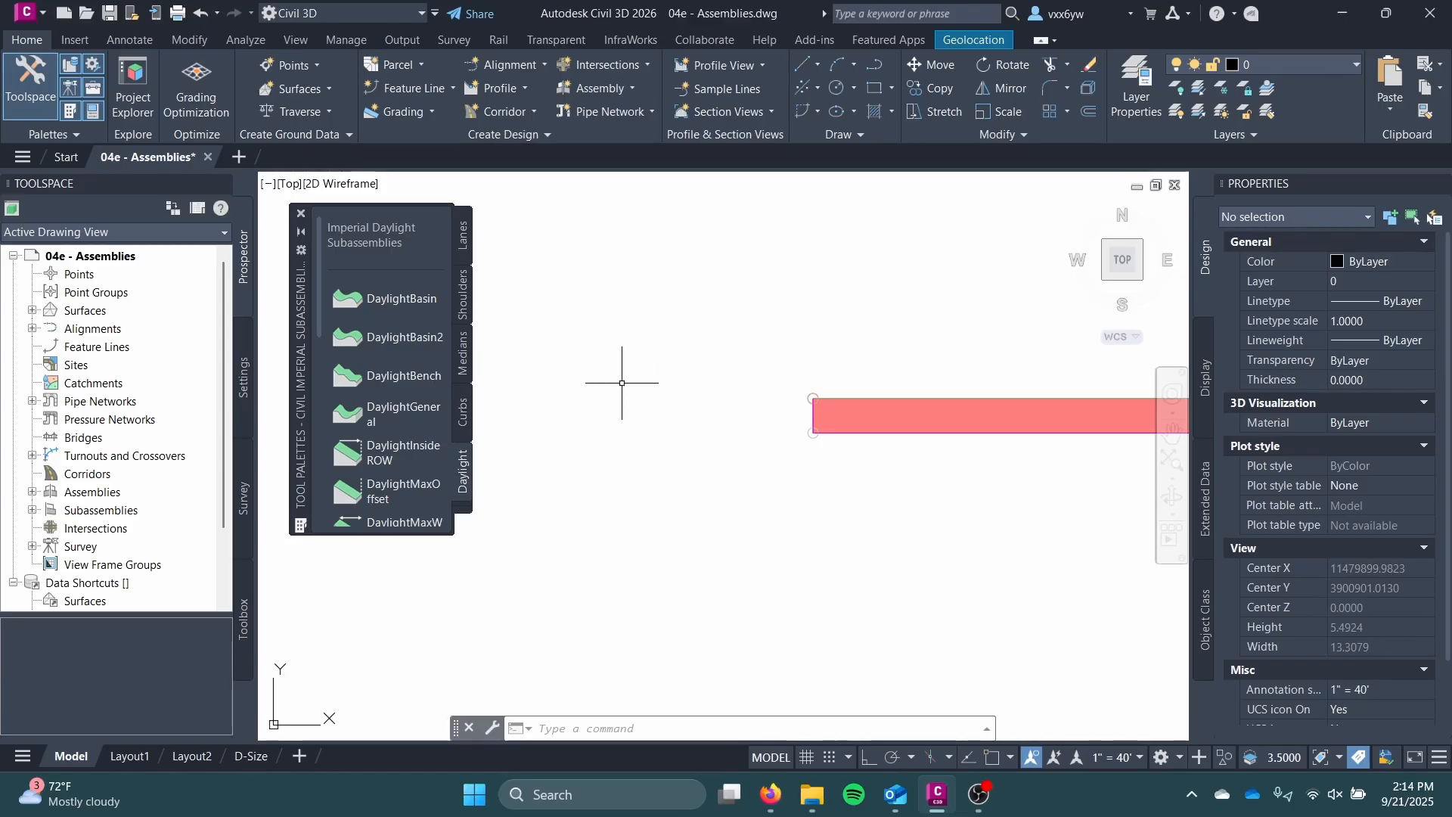
click(453, 493)
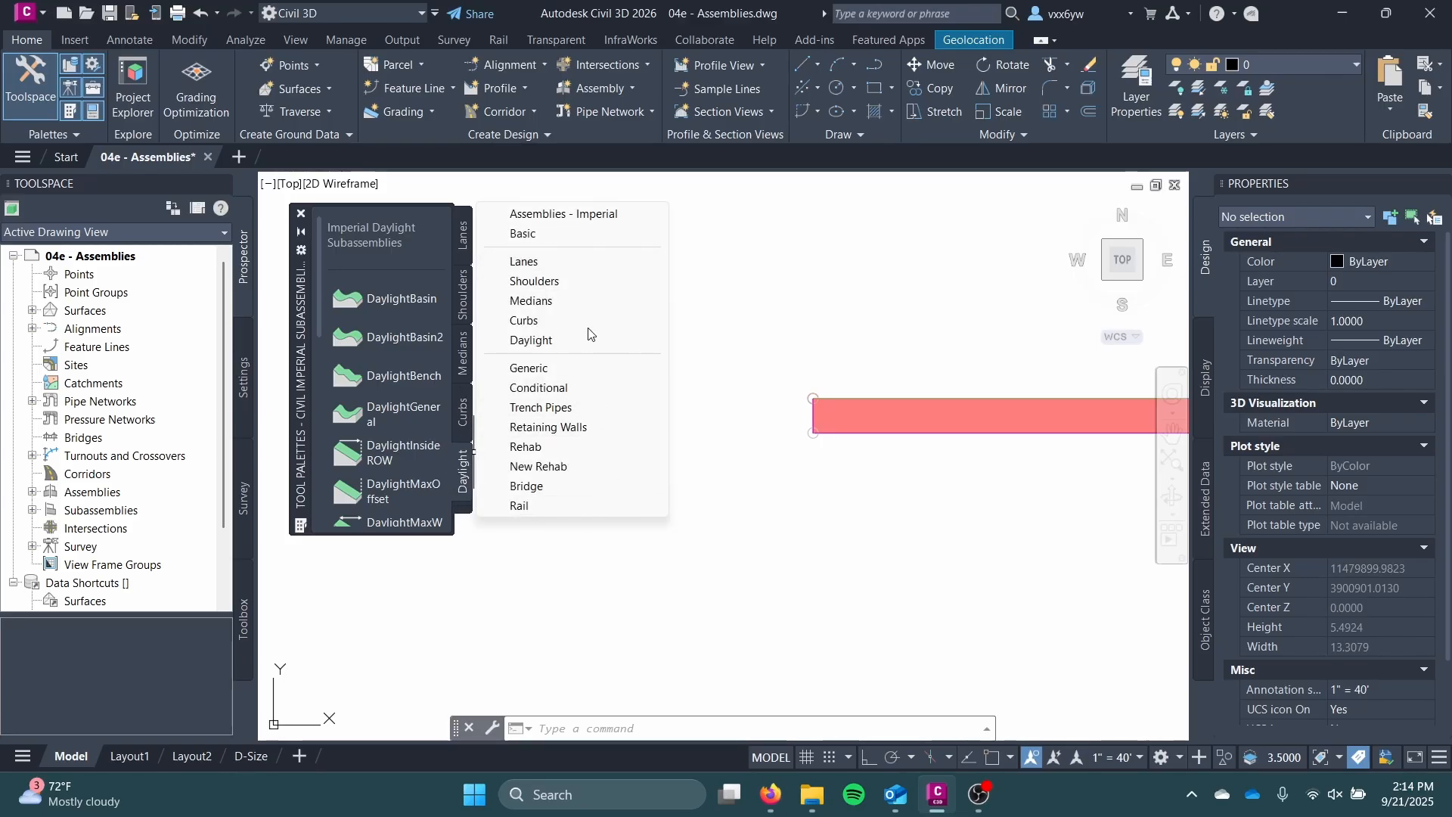
click(556, 426)
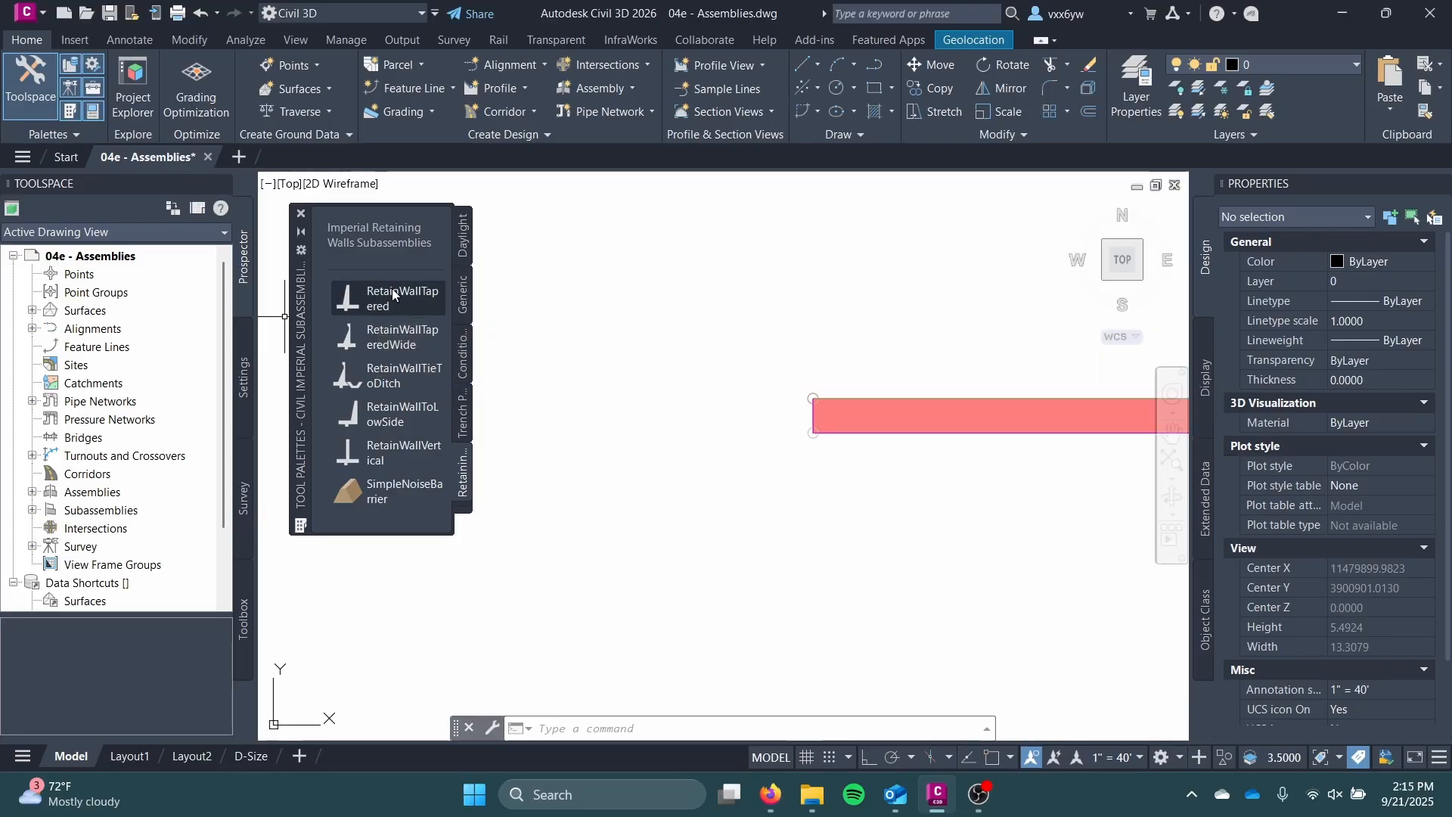
click(366, 310)
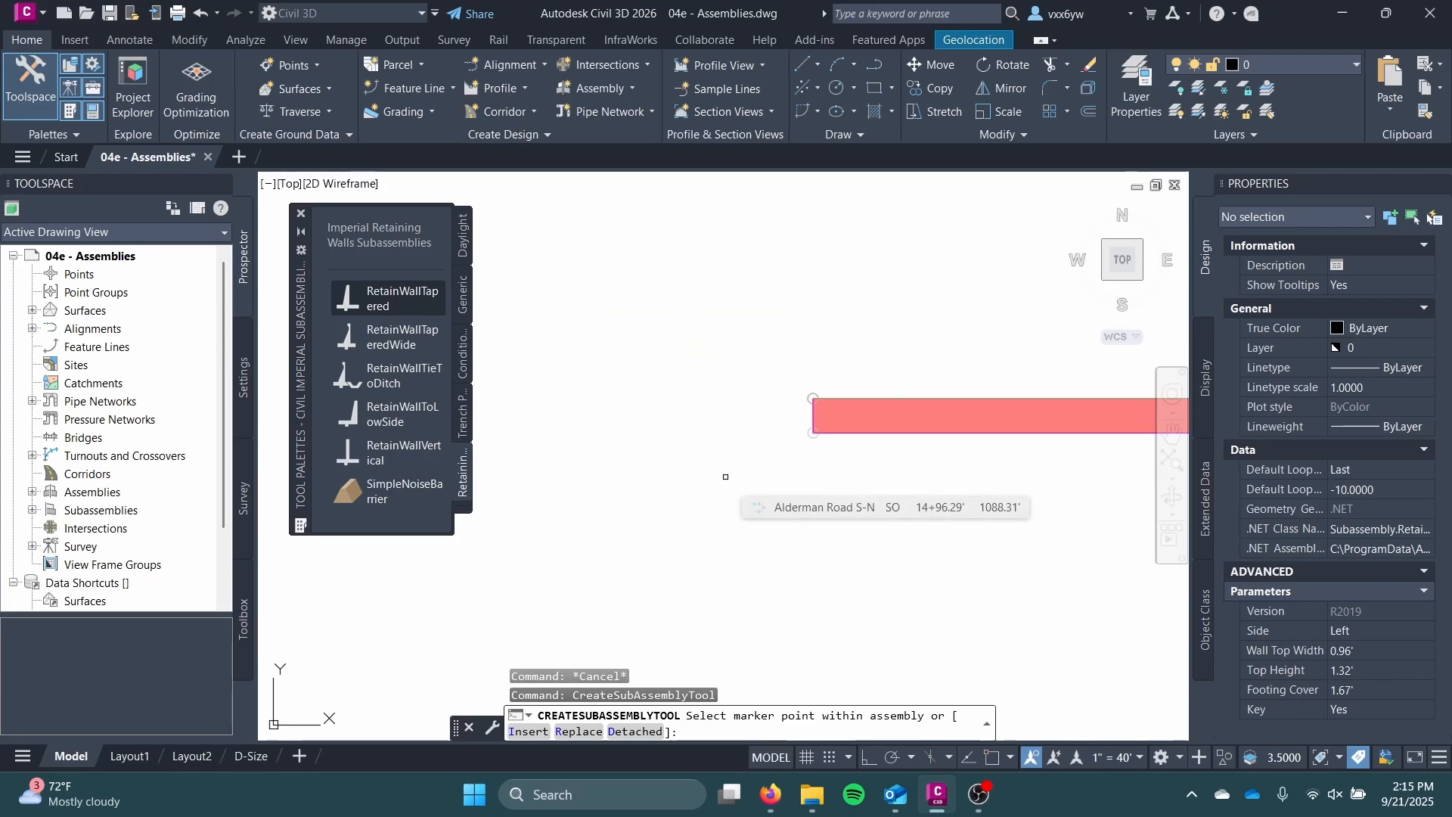
scroll(725, 476, up, 2)
middle_drag(725, 477, 594, 570)
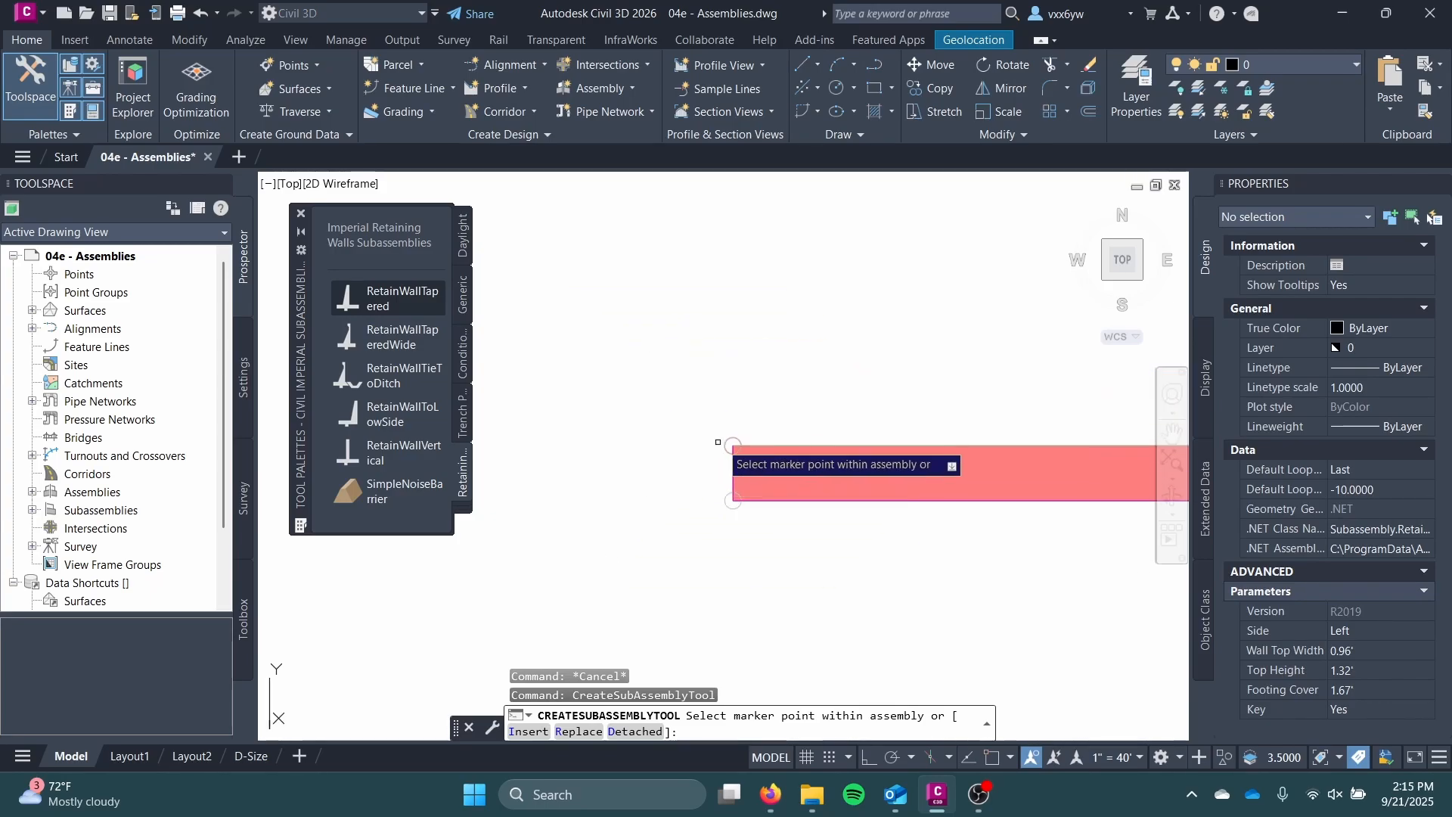
click(726, 442)
click(797, 511)
scroll(703, 476, down, 4)
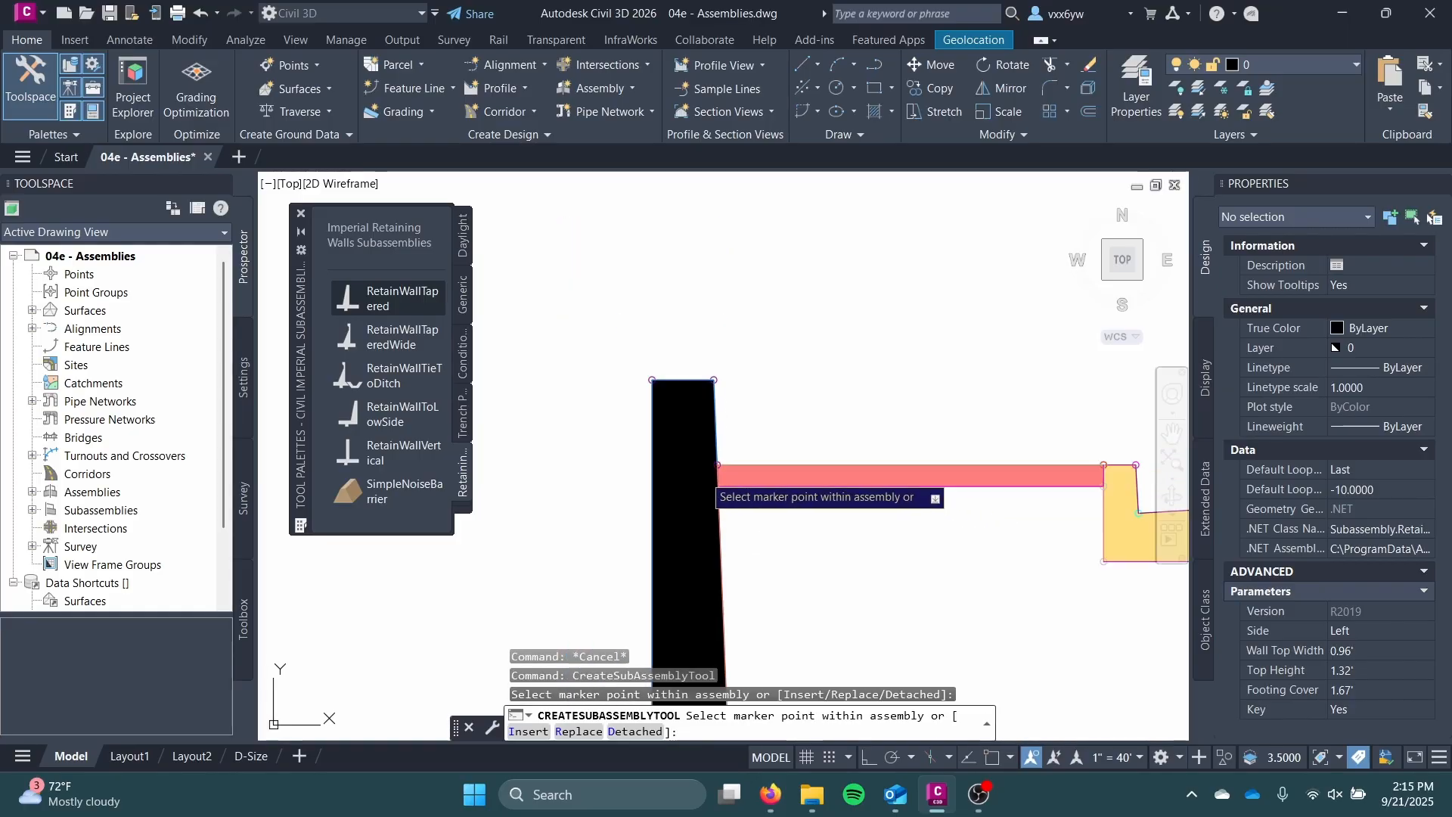
middle_drag(550, 564, 590, 373)
scroll(838, 428, down, 4)
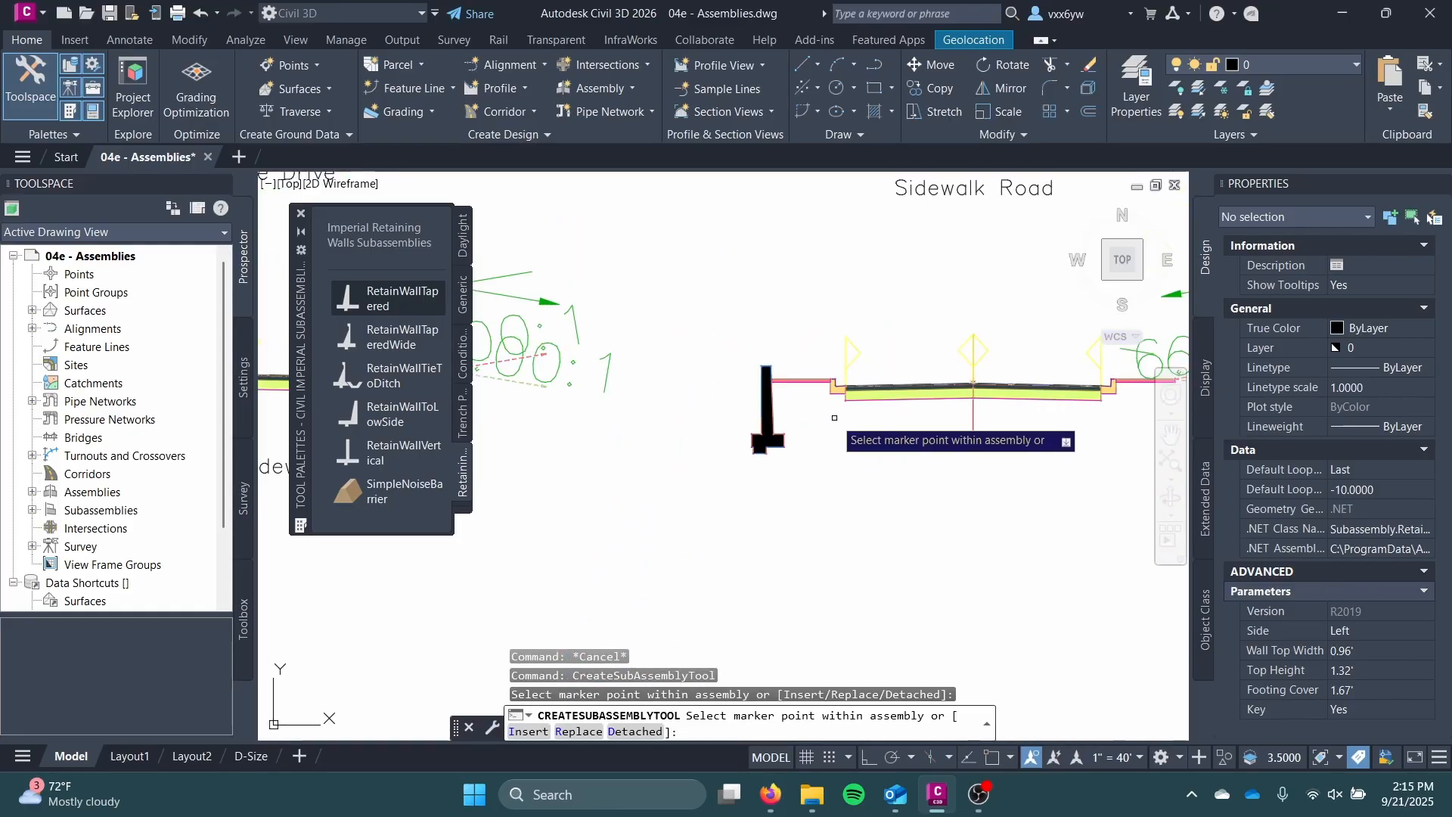
middle_drag(835, 418, 695, 473)
scroll(623, 469, up, 6)
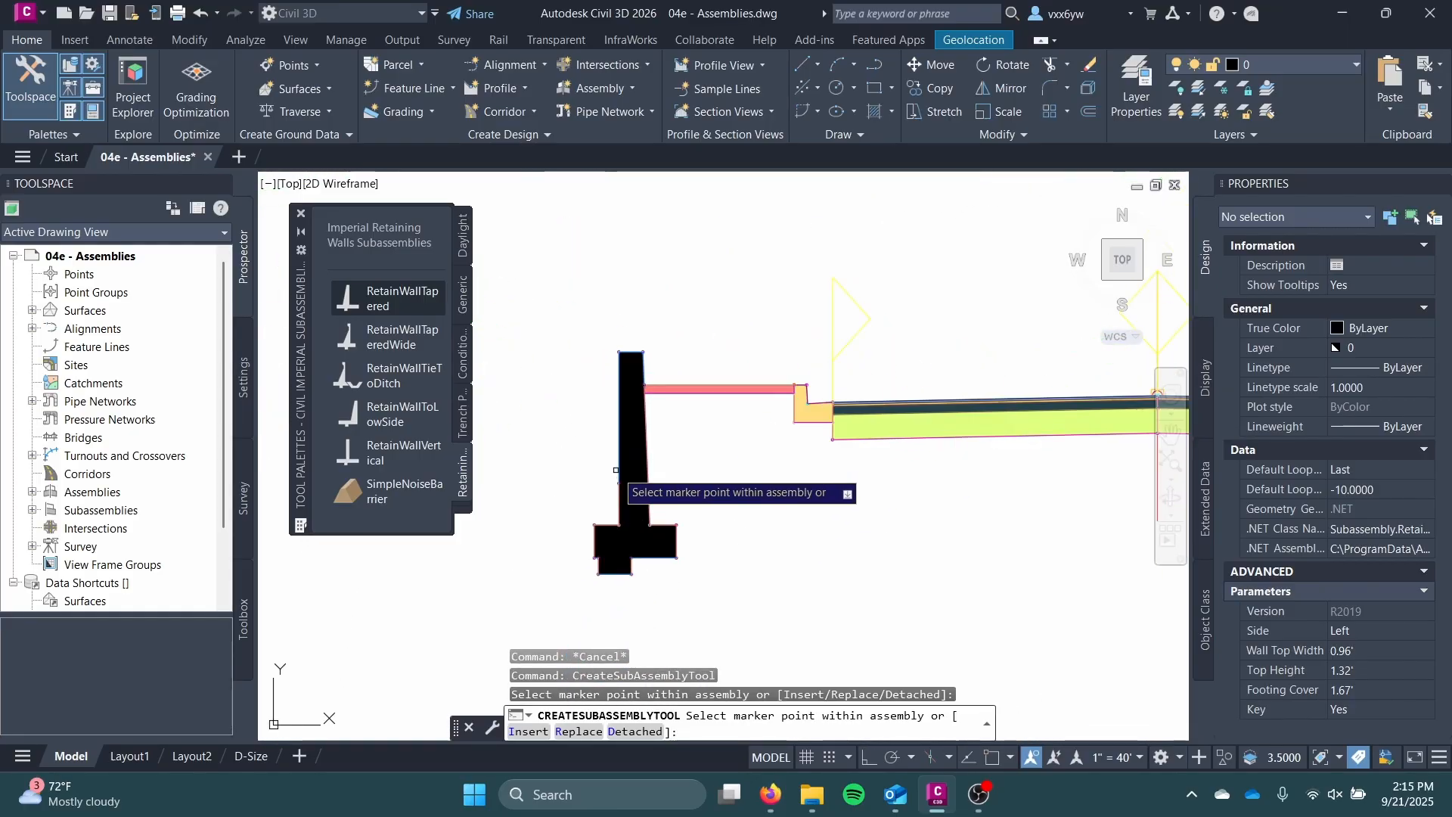
key(Escape)
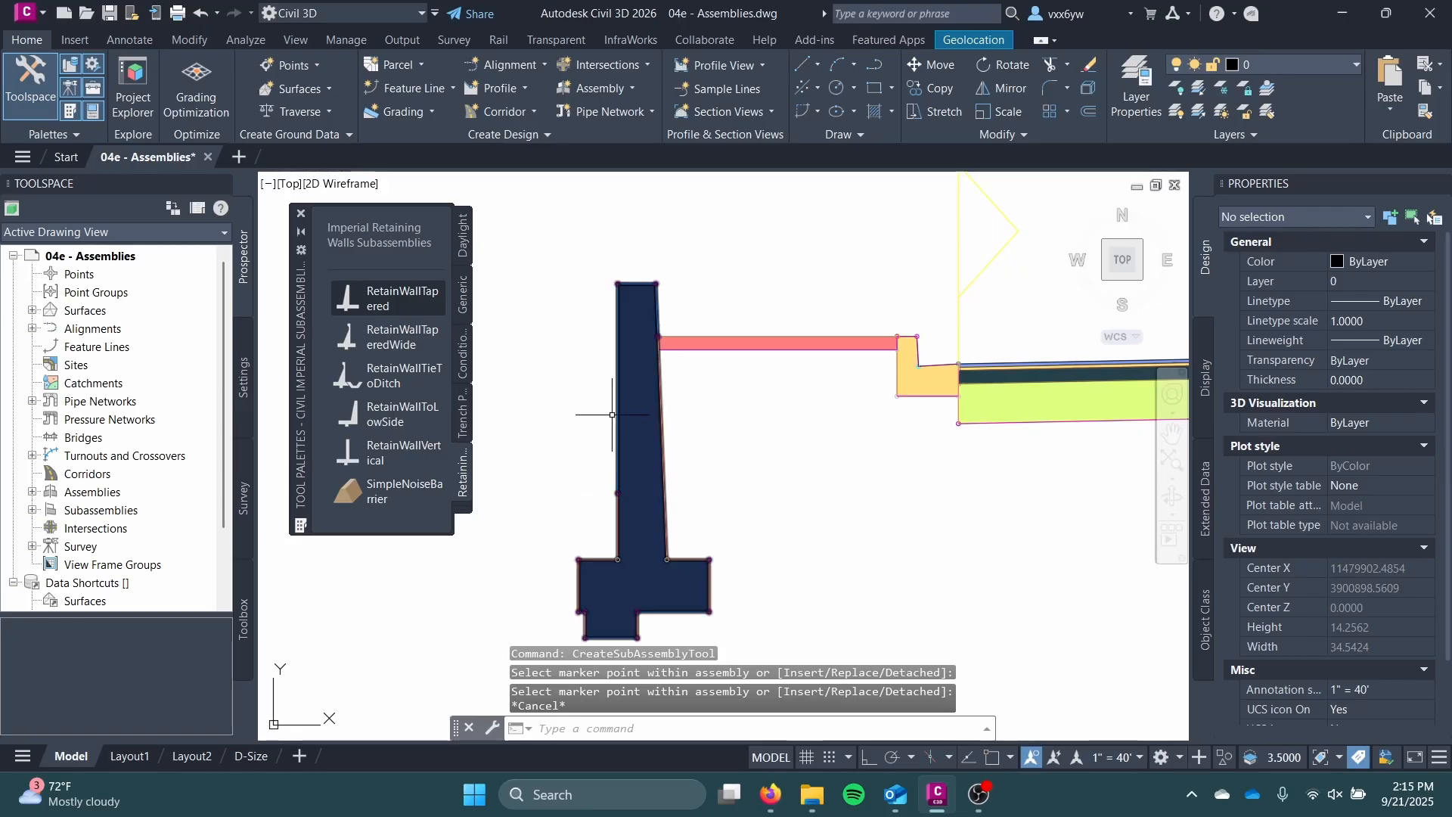
- Examine the tapered retaining wall's shape and review its subassembly properties and parameters
scroll(713, 415, down, 4)
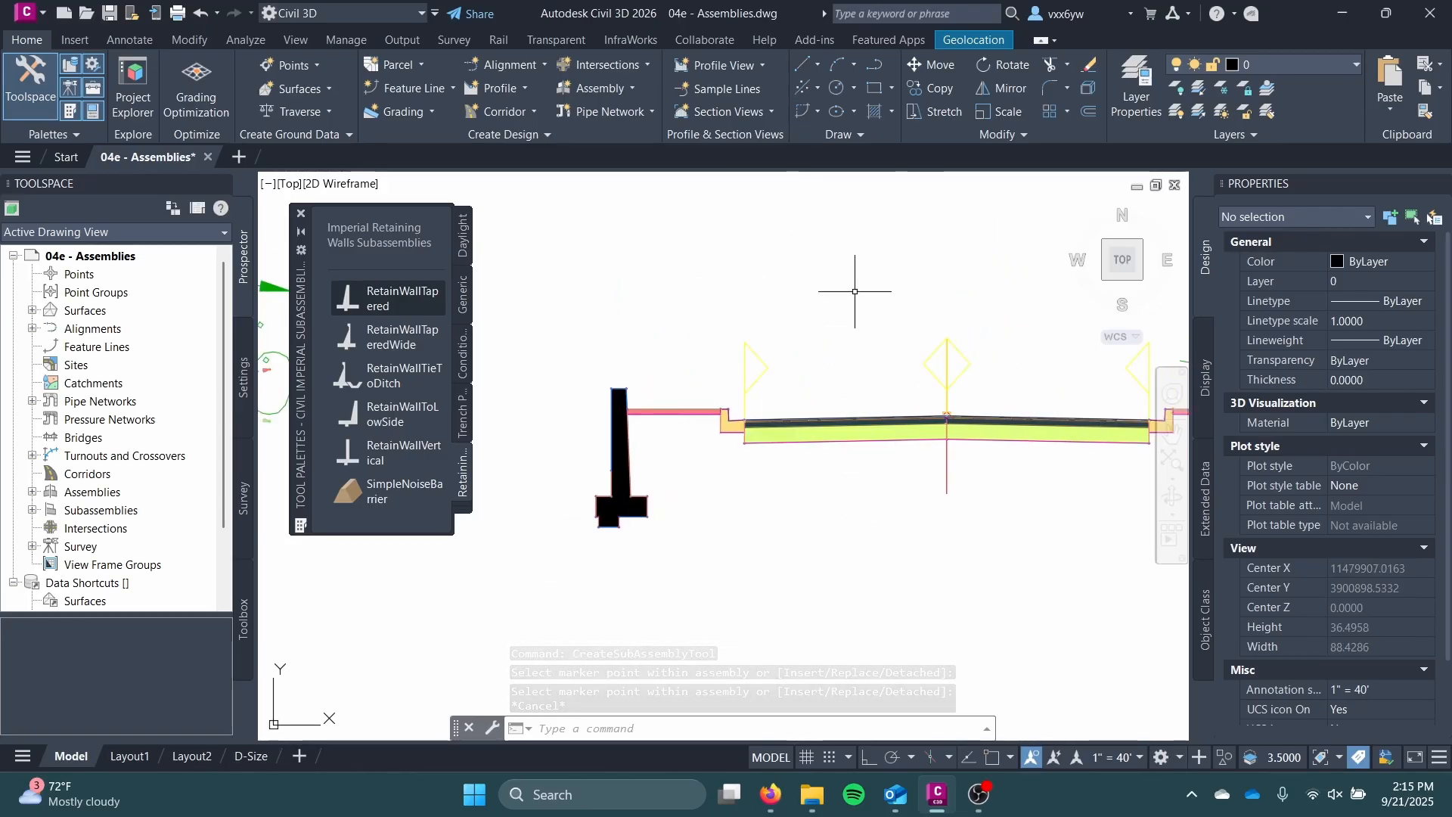
scroll(577, 402, up, 6)
middle_drag(647, 362, 649, 204)
scroll(650, 204, down, 2)
middle_drag(665, 333, 678, 434)
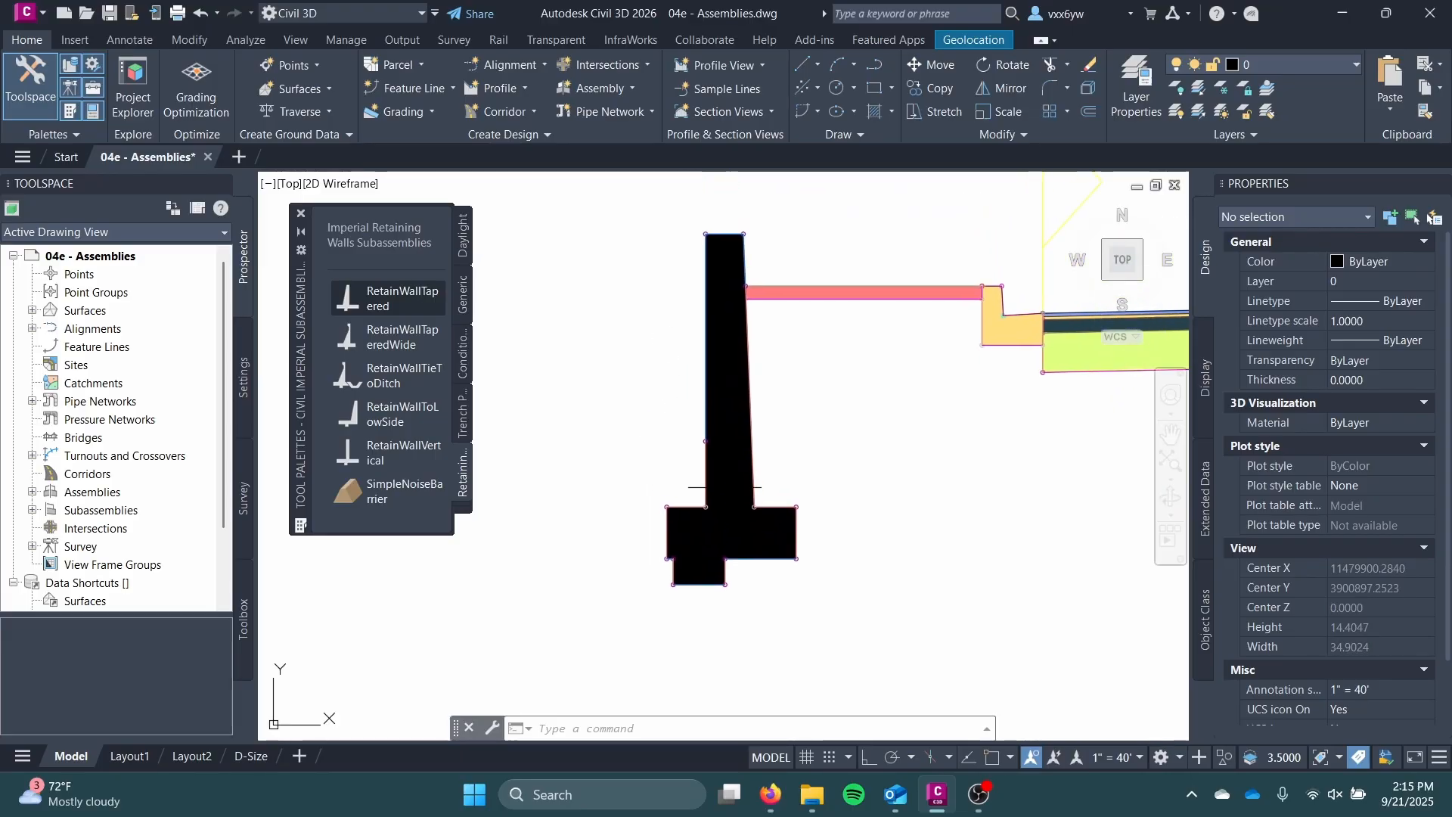
click(728, 484)
click(728, 437)
scroll(1346, 452, down, 1)
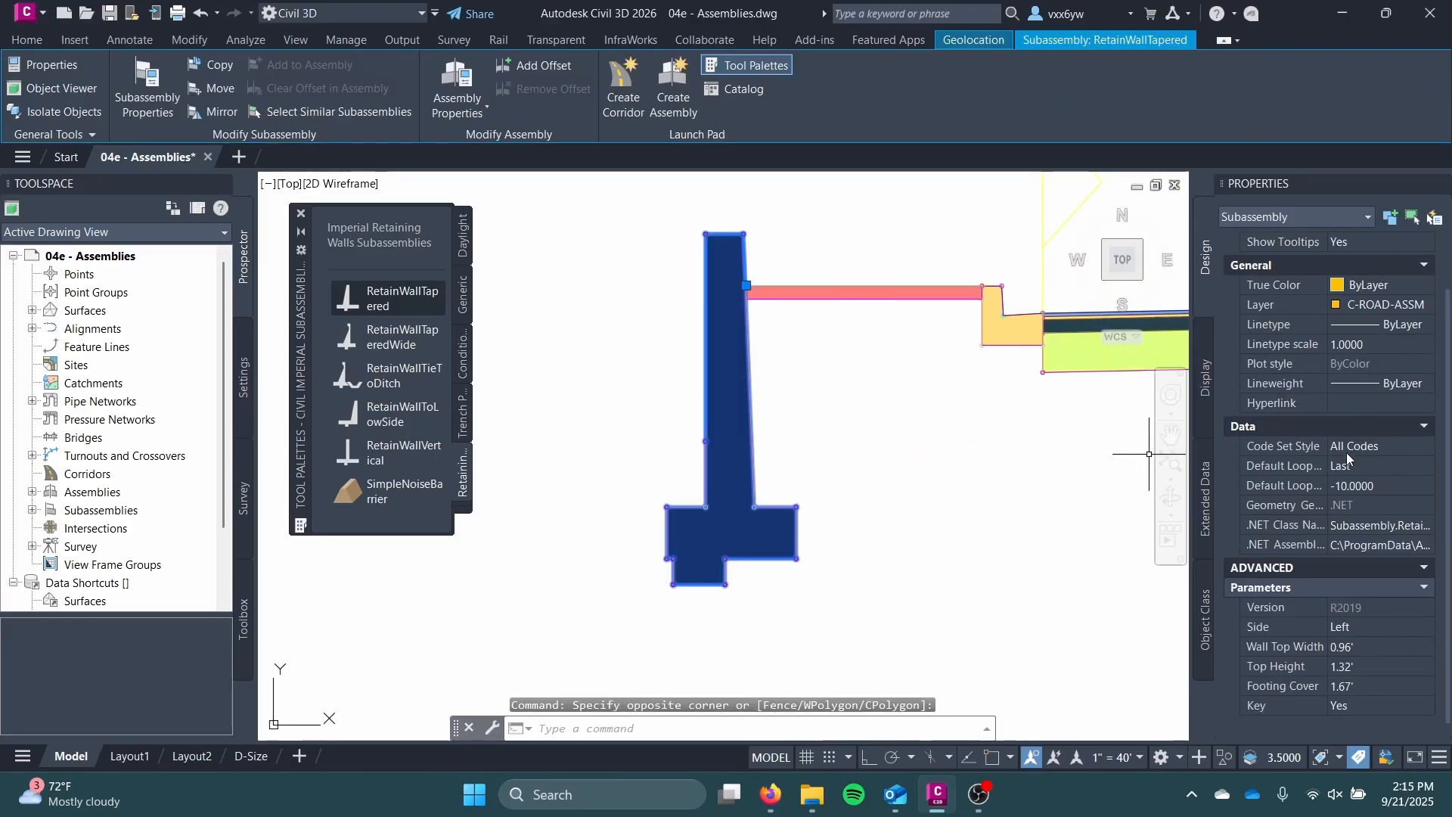
scroll(1303, 497, up, 1)
scroll(1304, 498, down, 1)
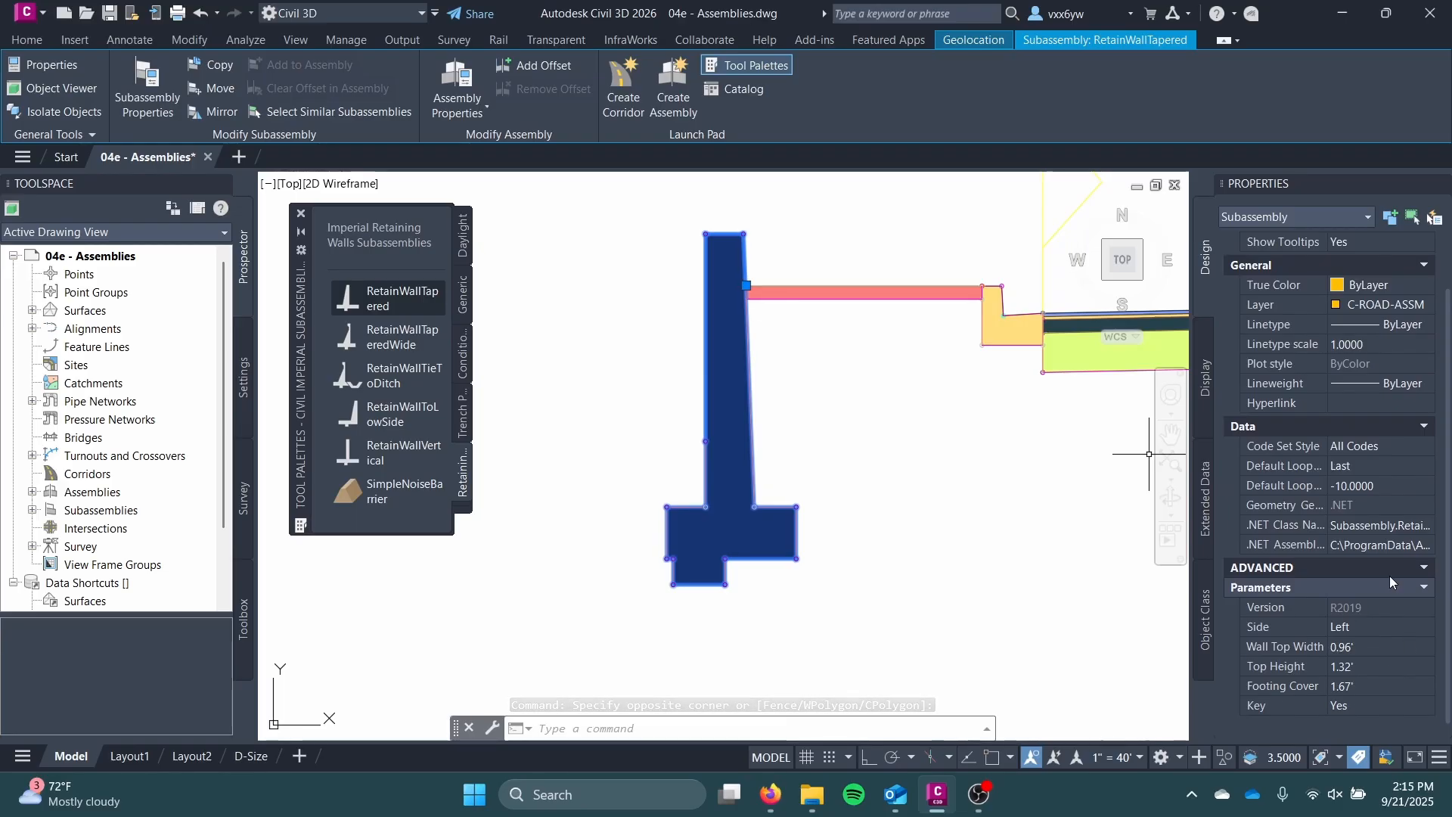
scroll(1346, 505, up, 1)
scroll(1345, 503, down, 1)
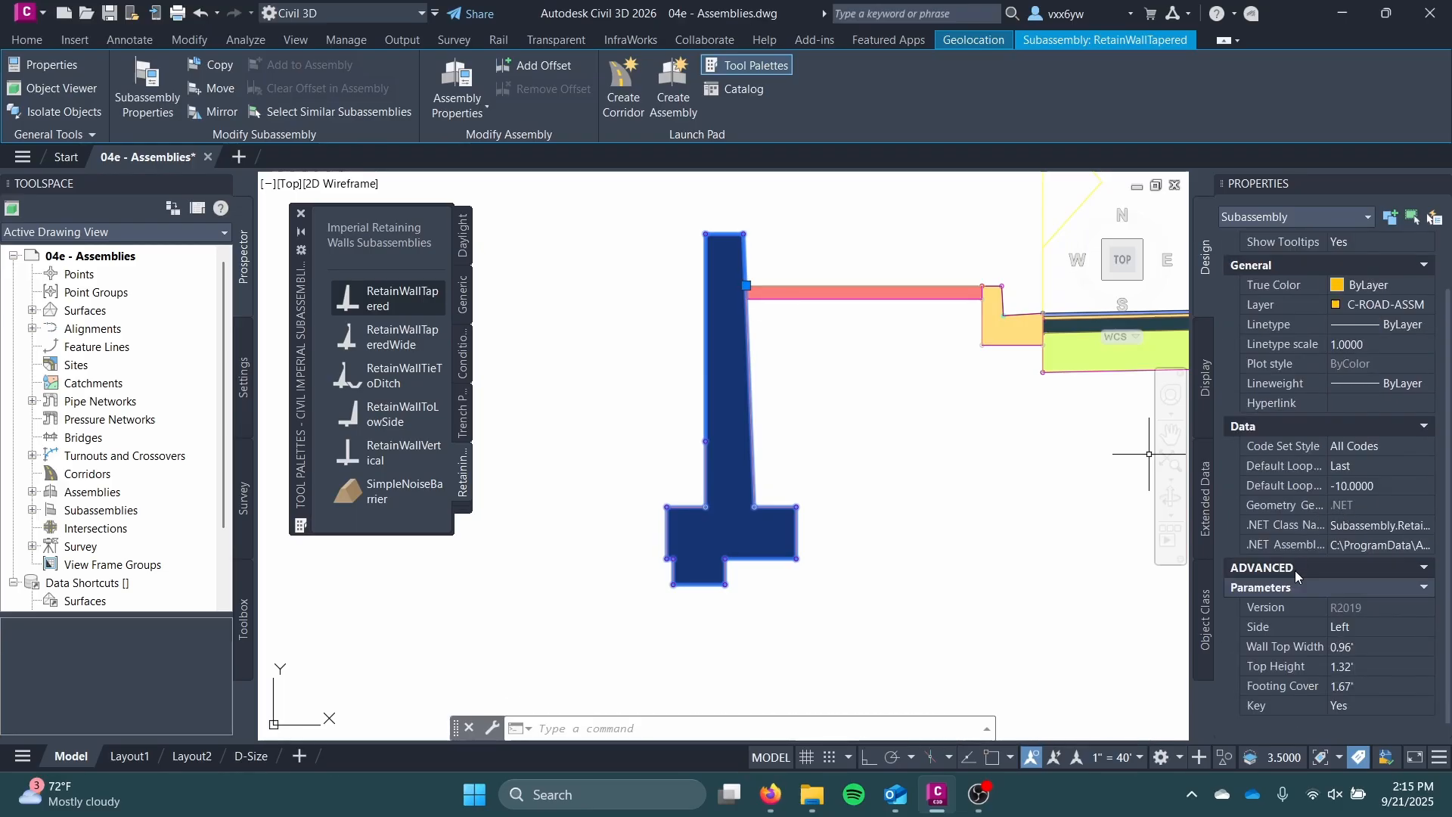
- Review the tapered retaining wall's dimension parameters and set its Footing Cover to 4 ft
click(1277, 687)
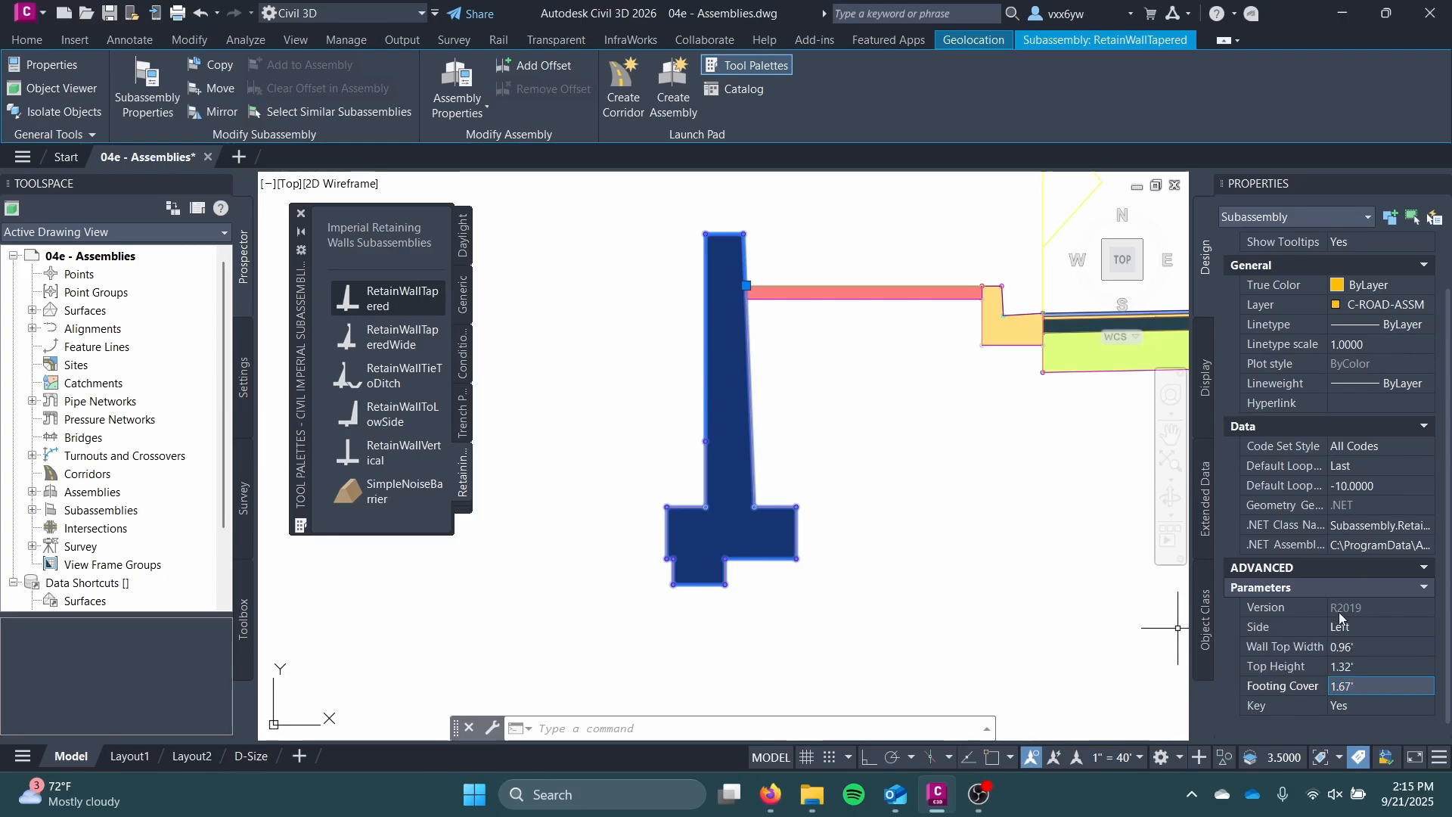
click(1284, 646)
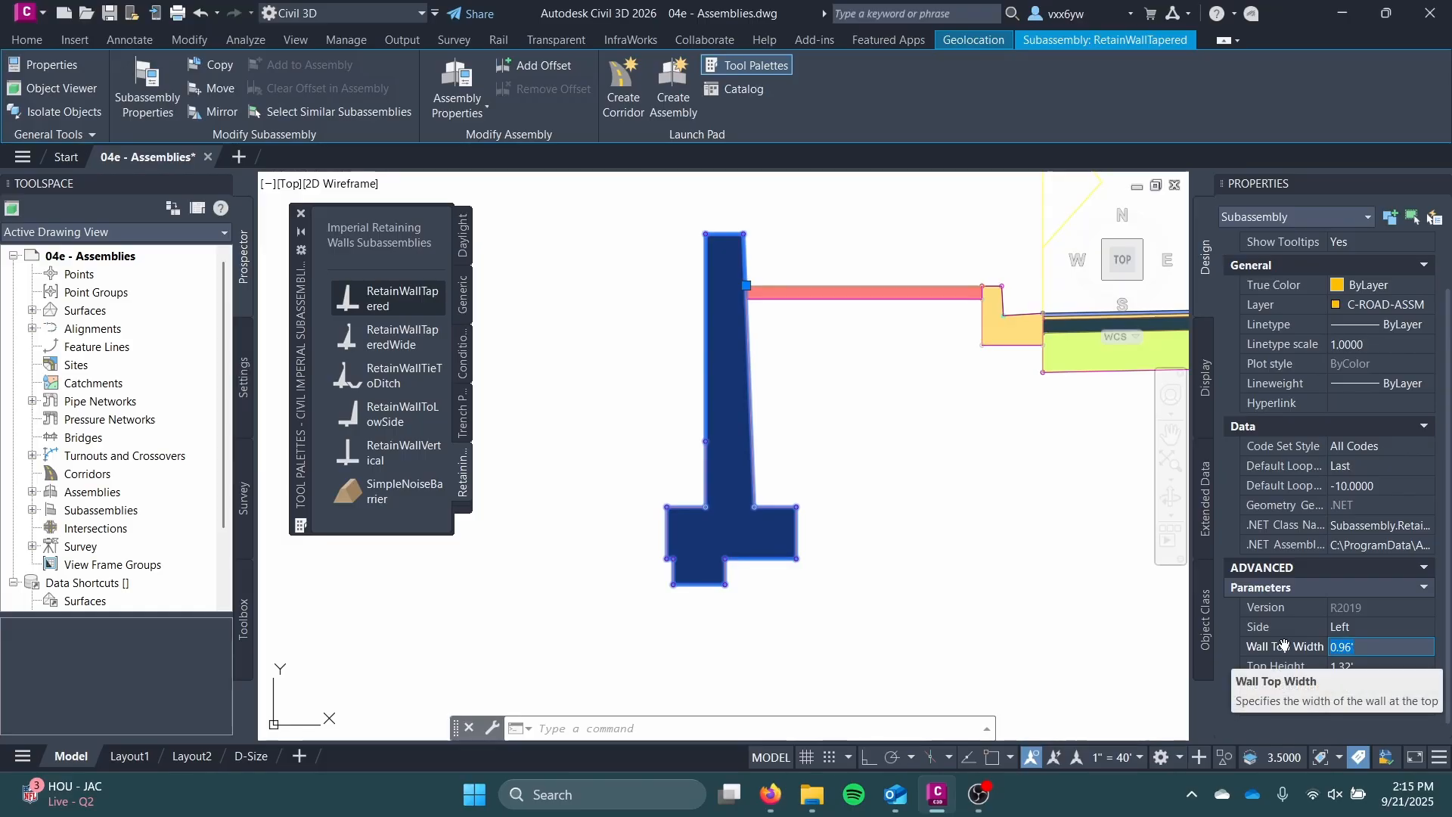
click(1269, 667)
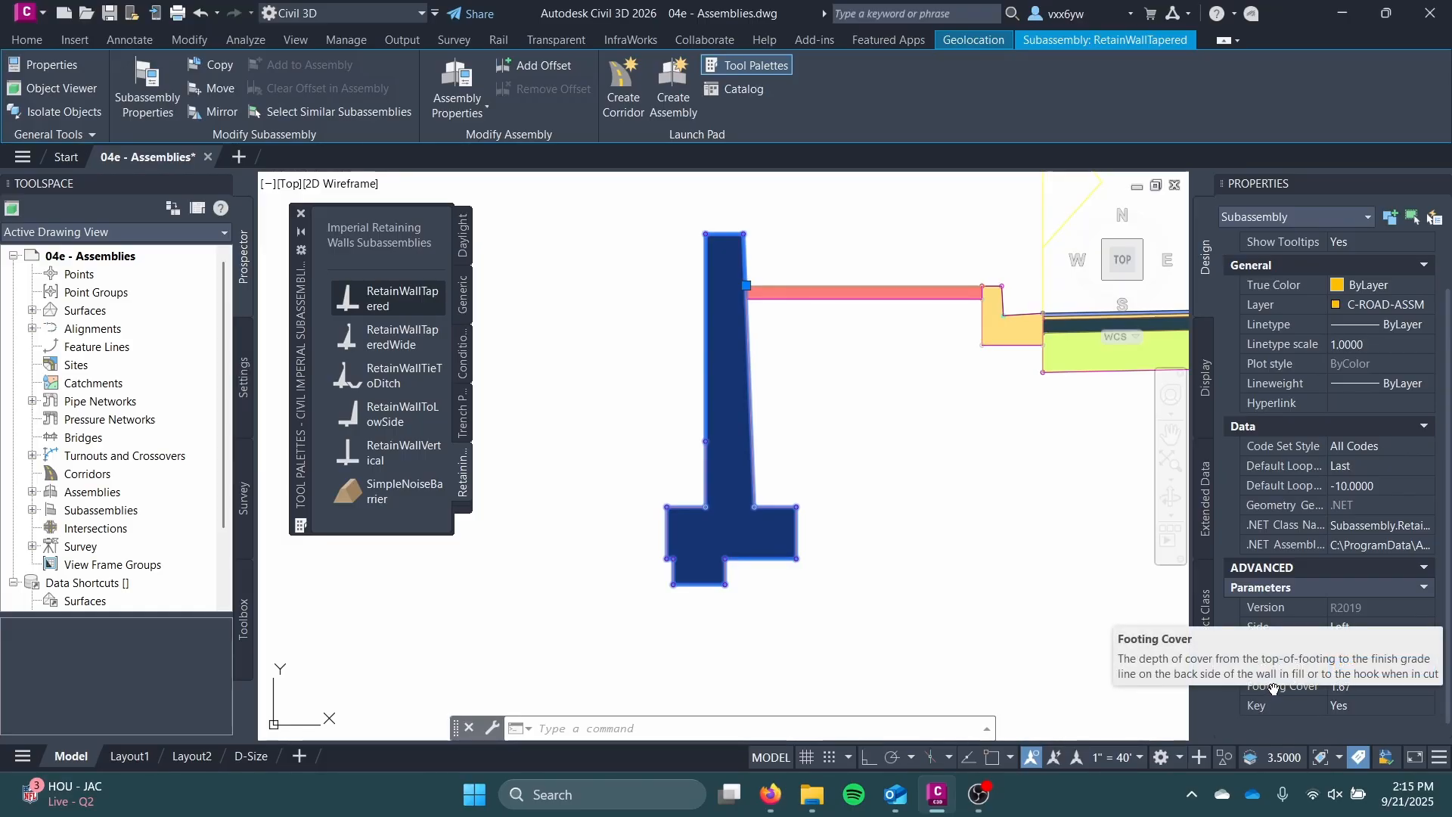
click(1342, 687)
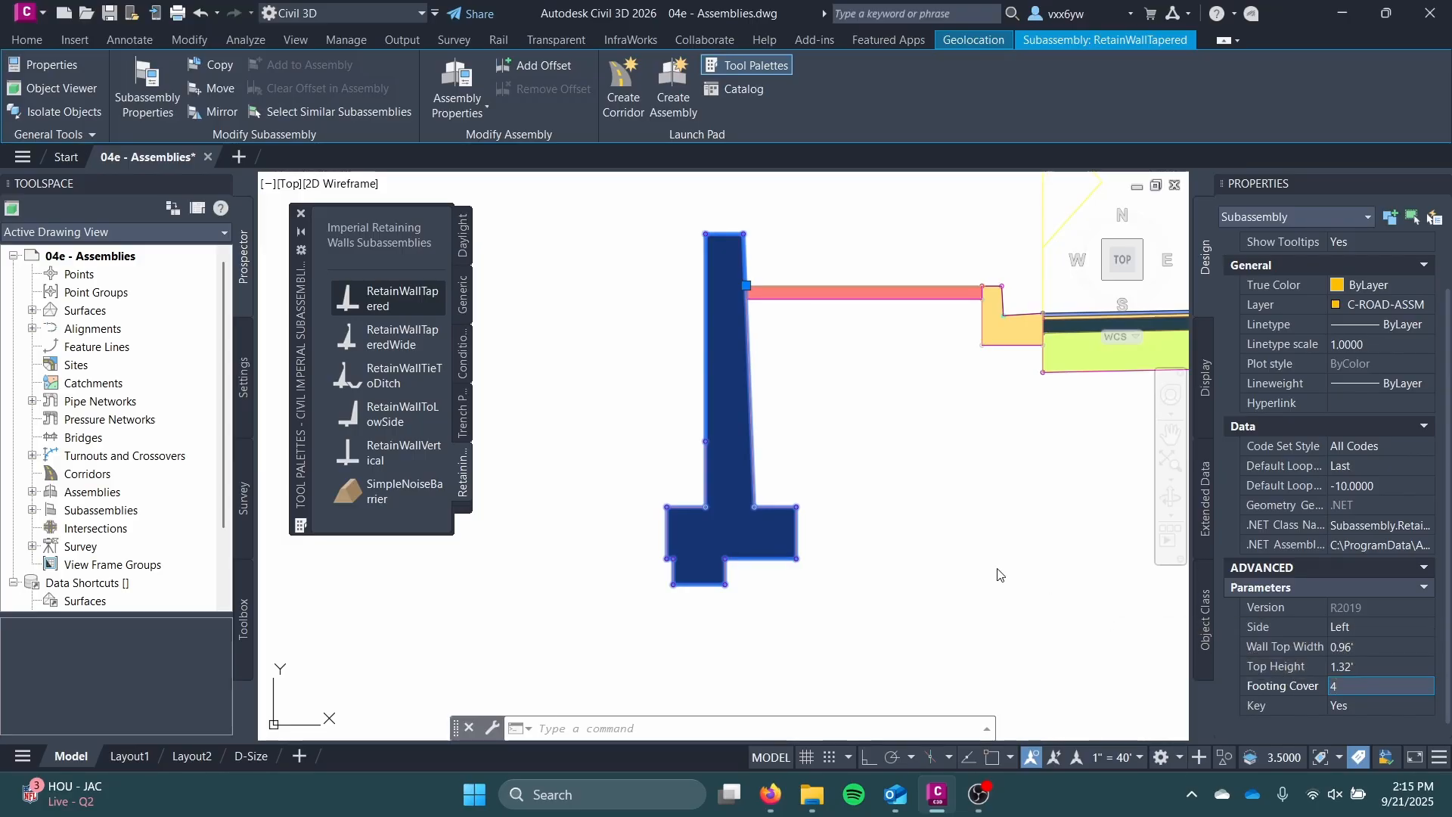
key(Return)
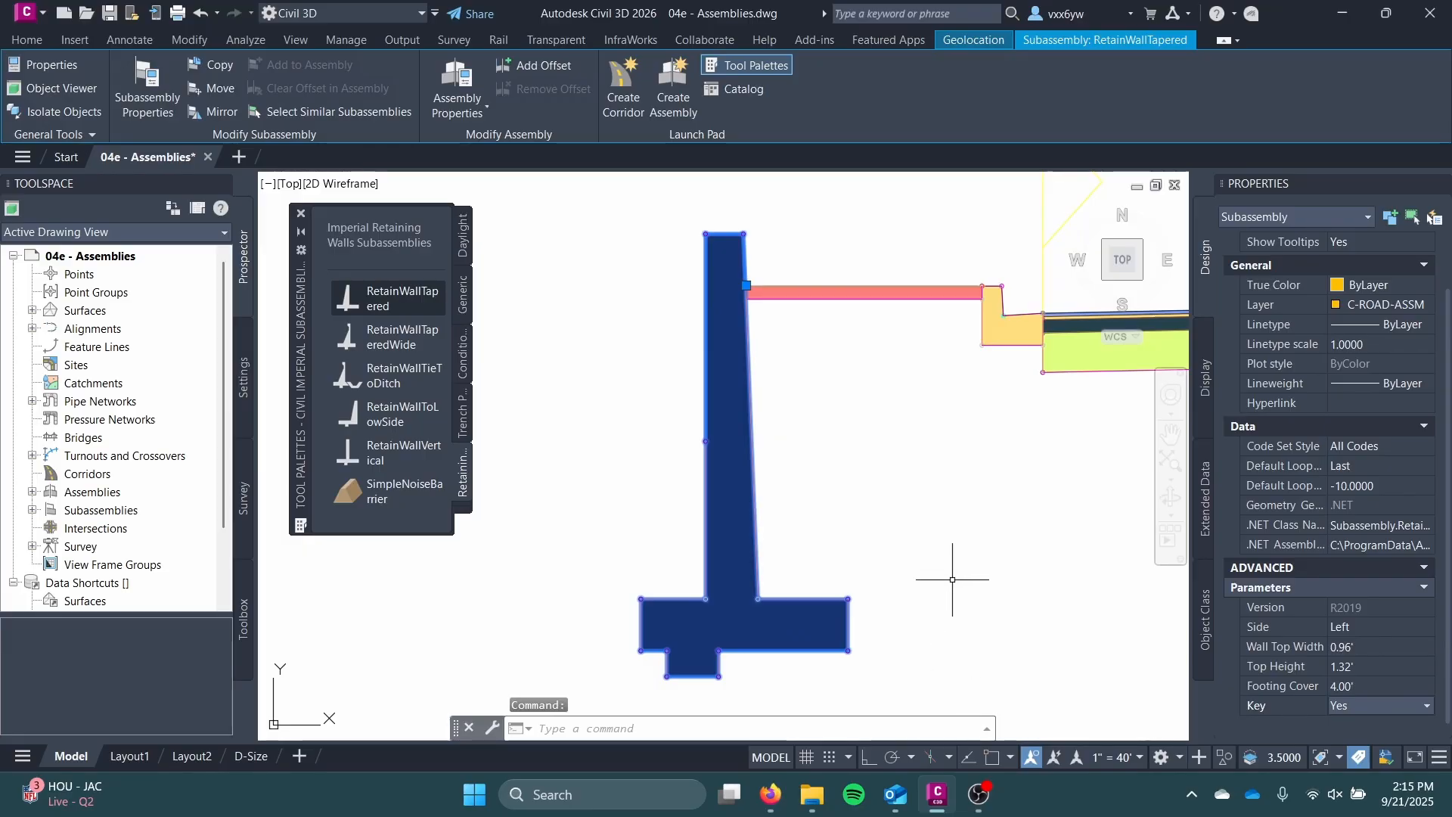
- Try the retaining wall with its Key parameter set to No, and restore it to Yes
middle_drag(1159, 688, 1140, 577)
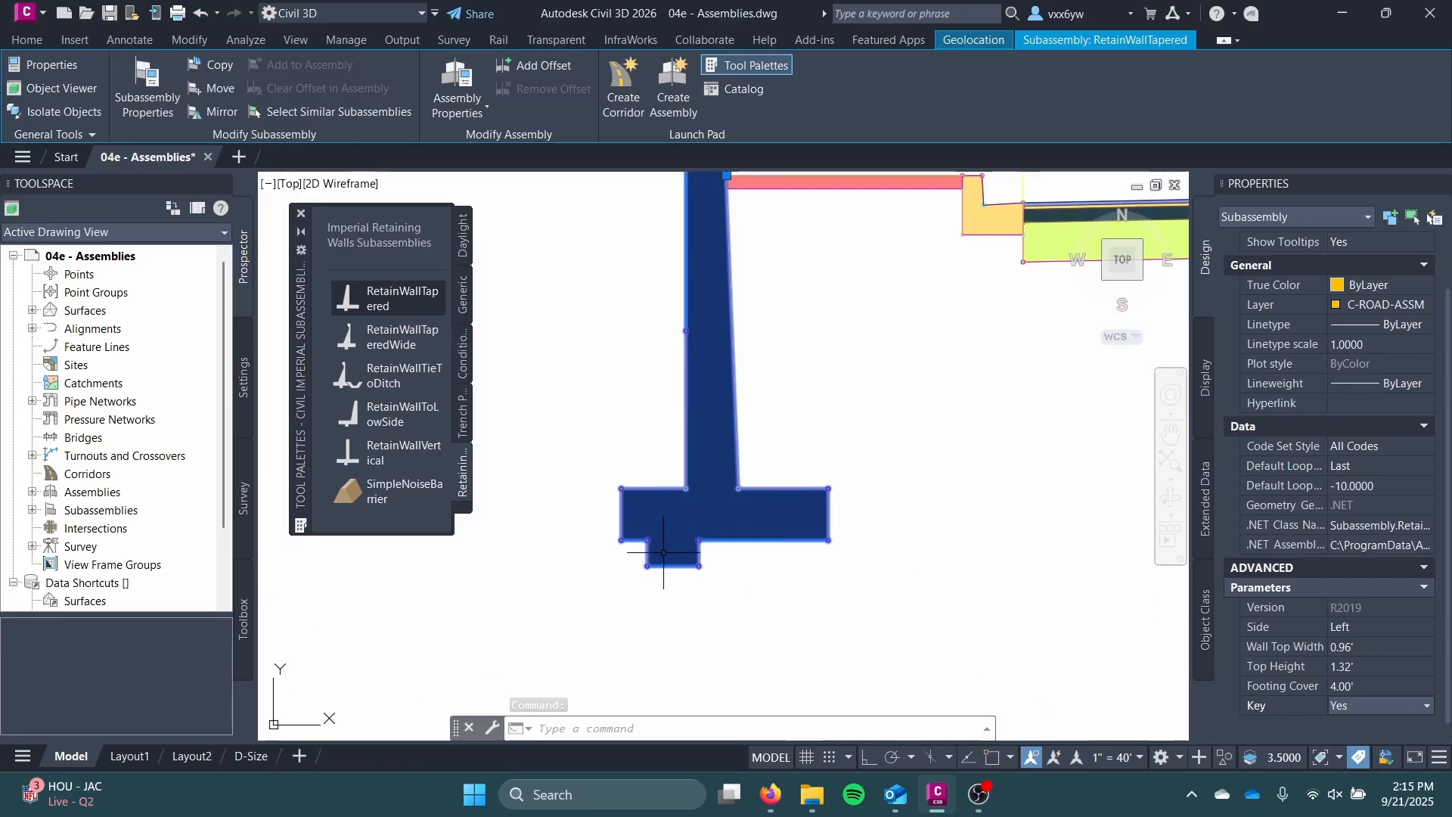
click(1359, 705)
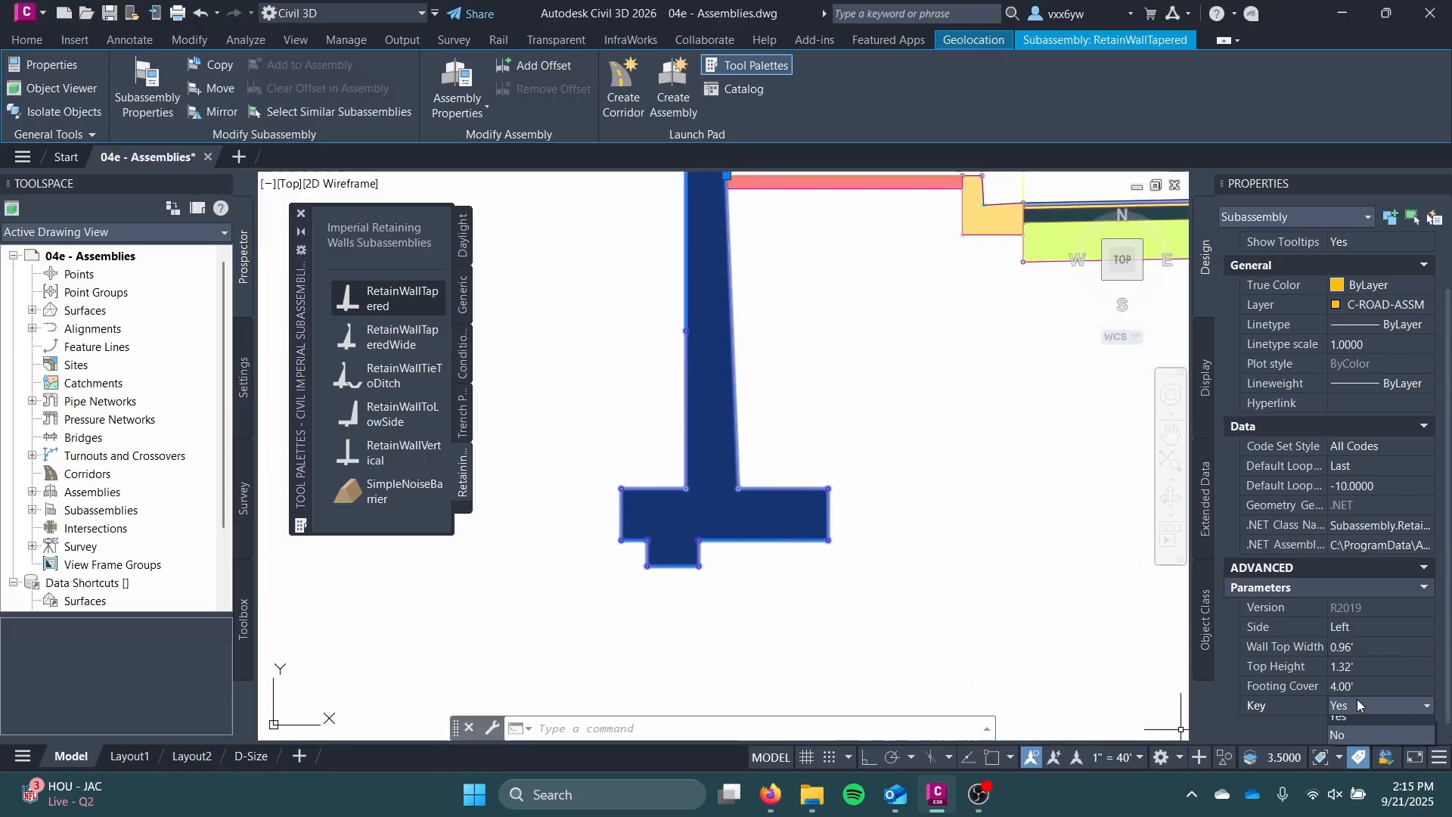
click(1347, 740)
click(1405, 707)
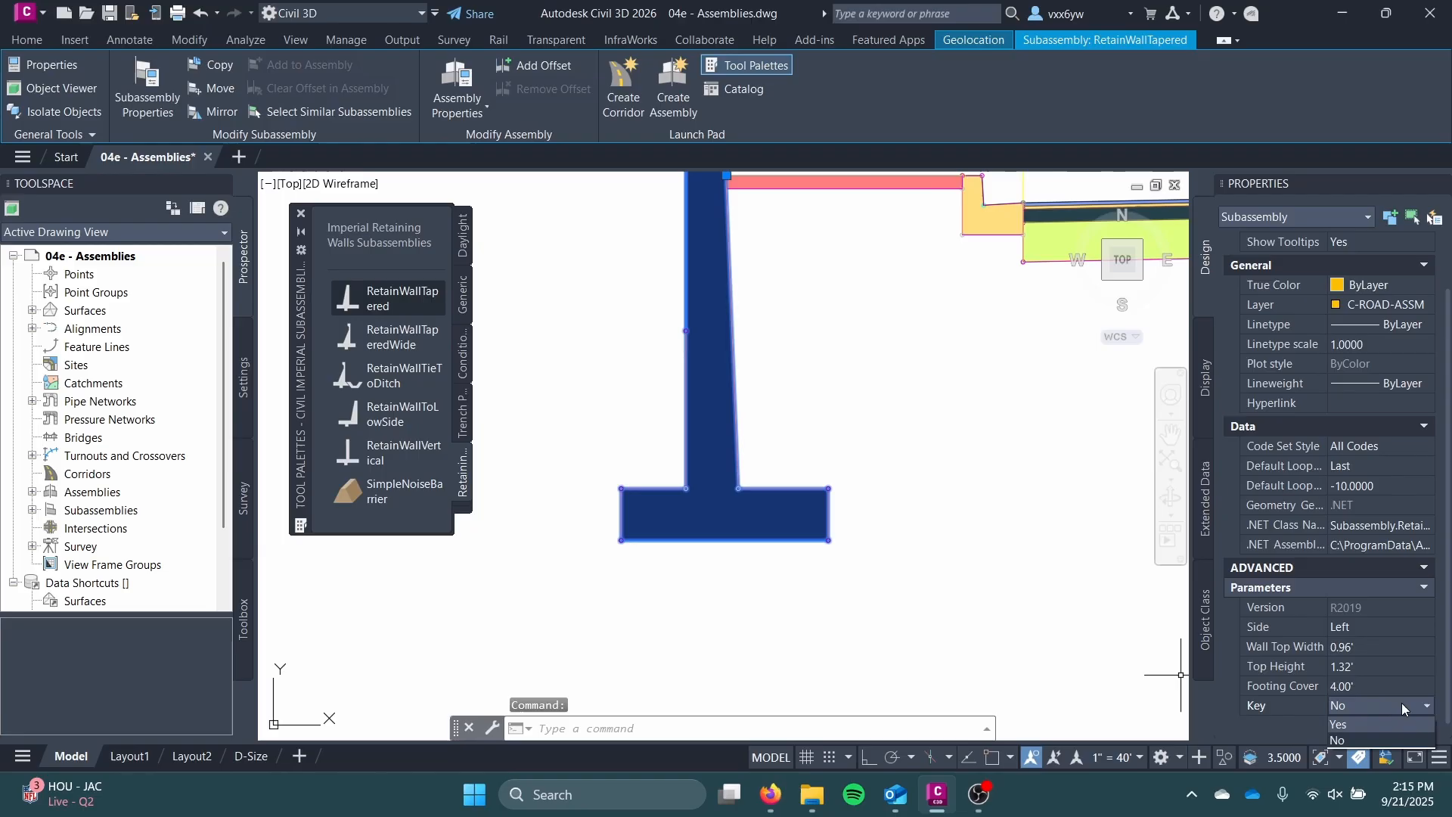
click(1367, 724)
scroll(881, 522, down, 2)
middle_drag(859, 562, 835, 576)
key(Escape)
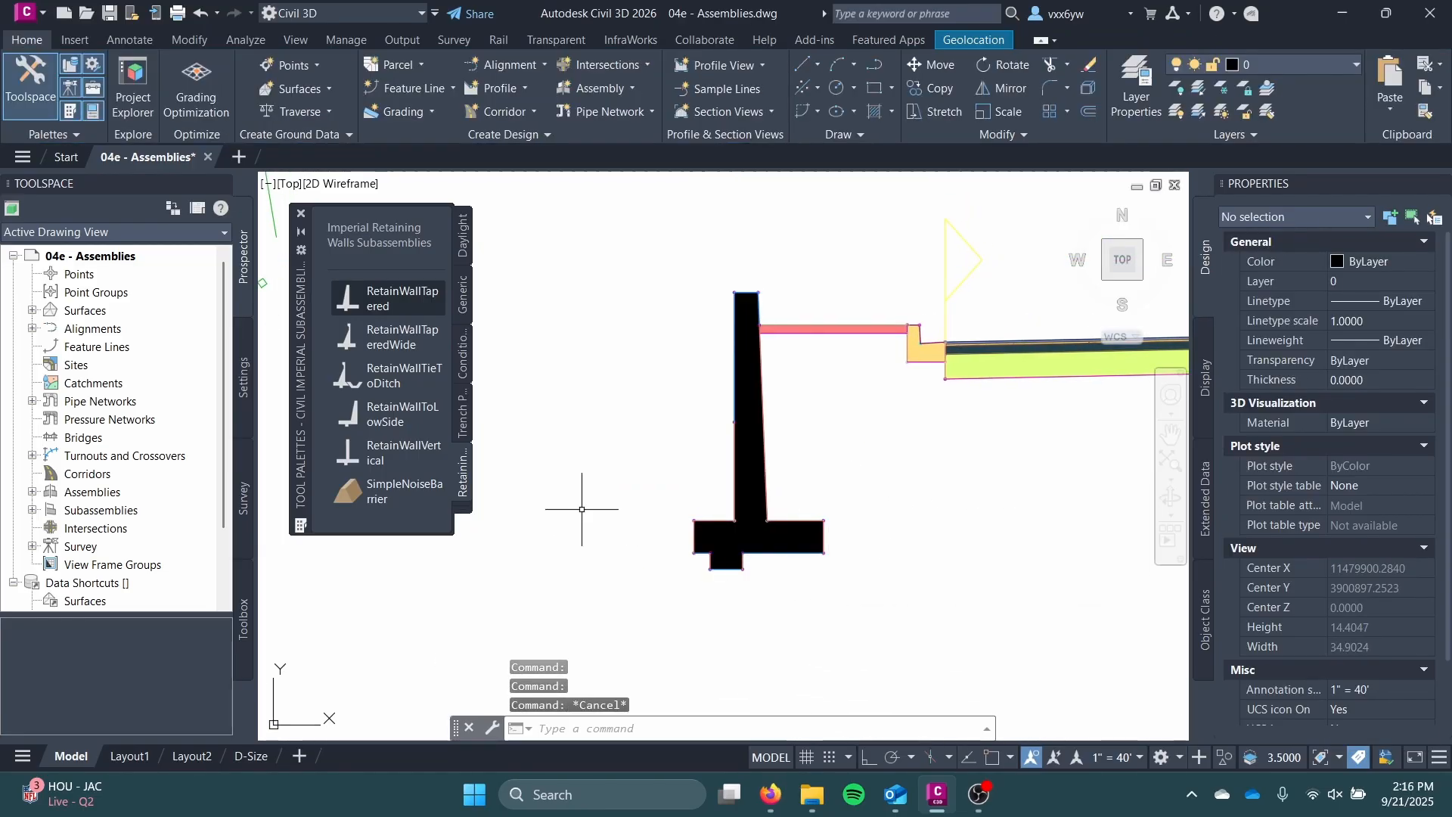
- Attach a left-side DaylightBasin subassembly to the outer top corner marker of the retaining wall's footing
click(467, 519)
click(553, 340)
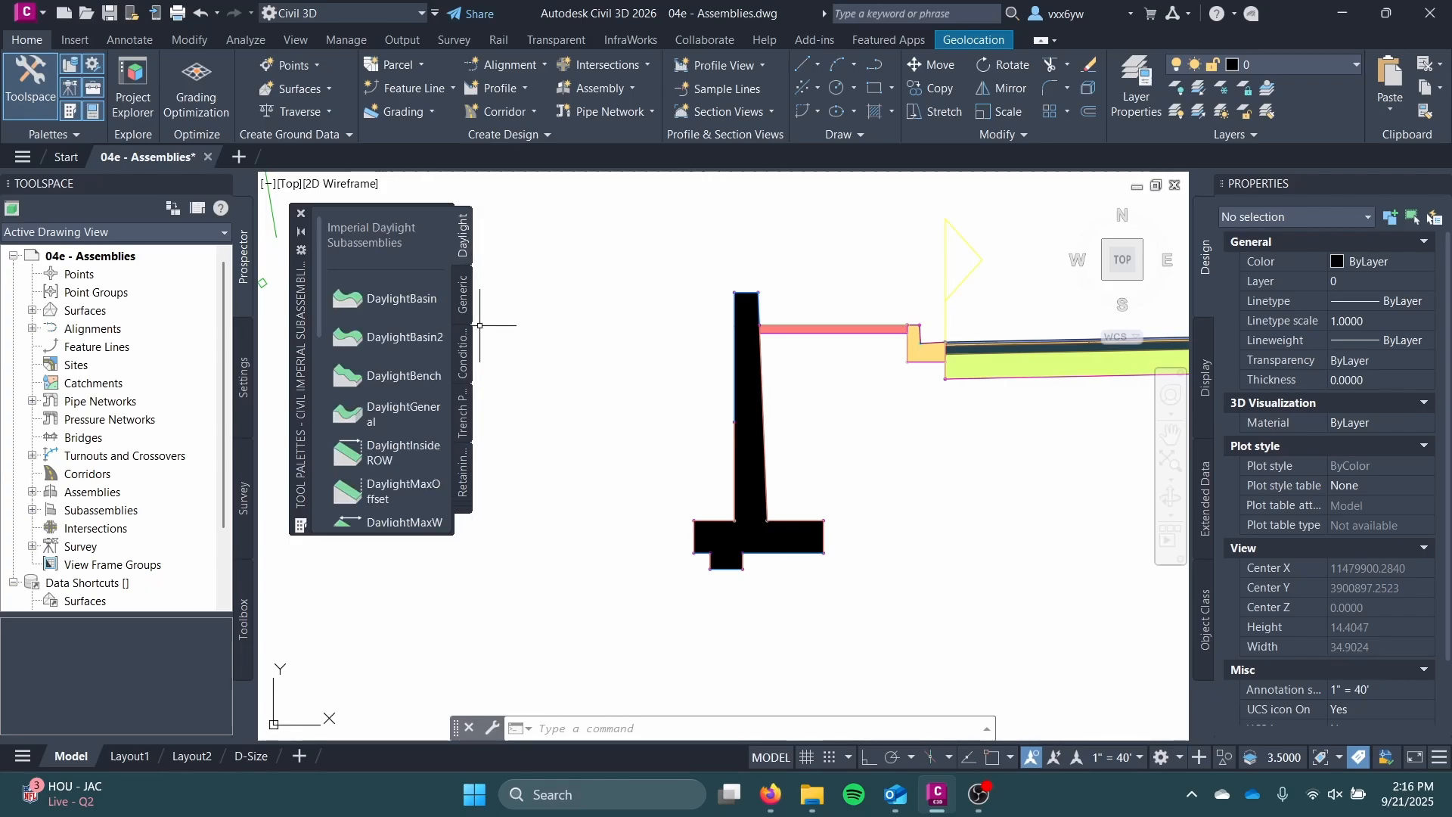
click(386, 303)
scroll(824, 497, up, 3)
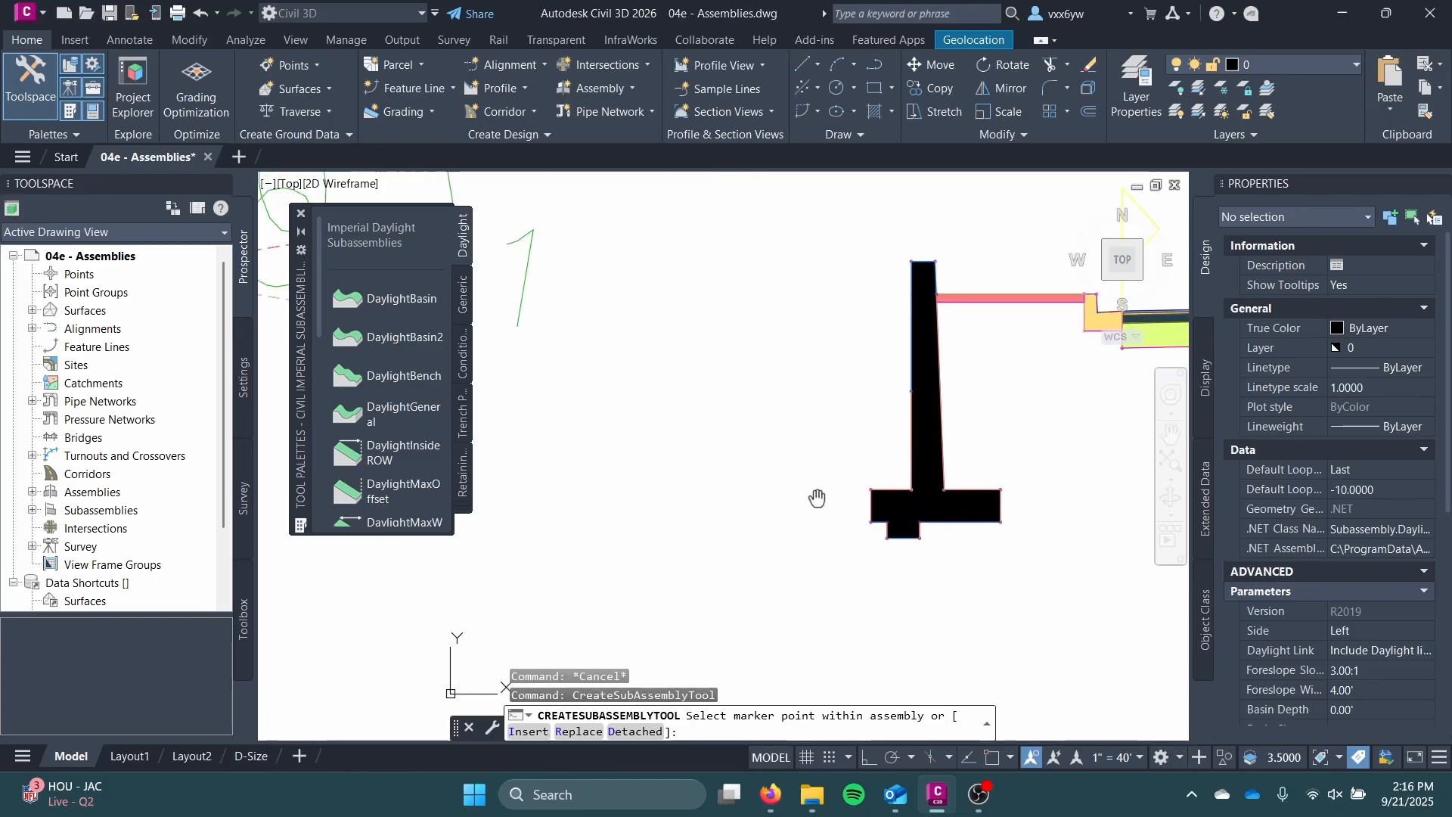
scroll(832, 501, up, 2)
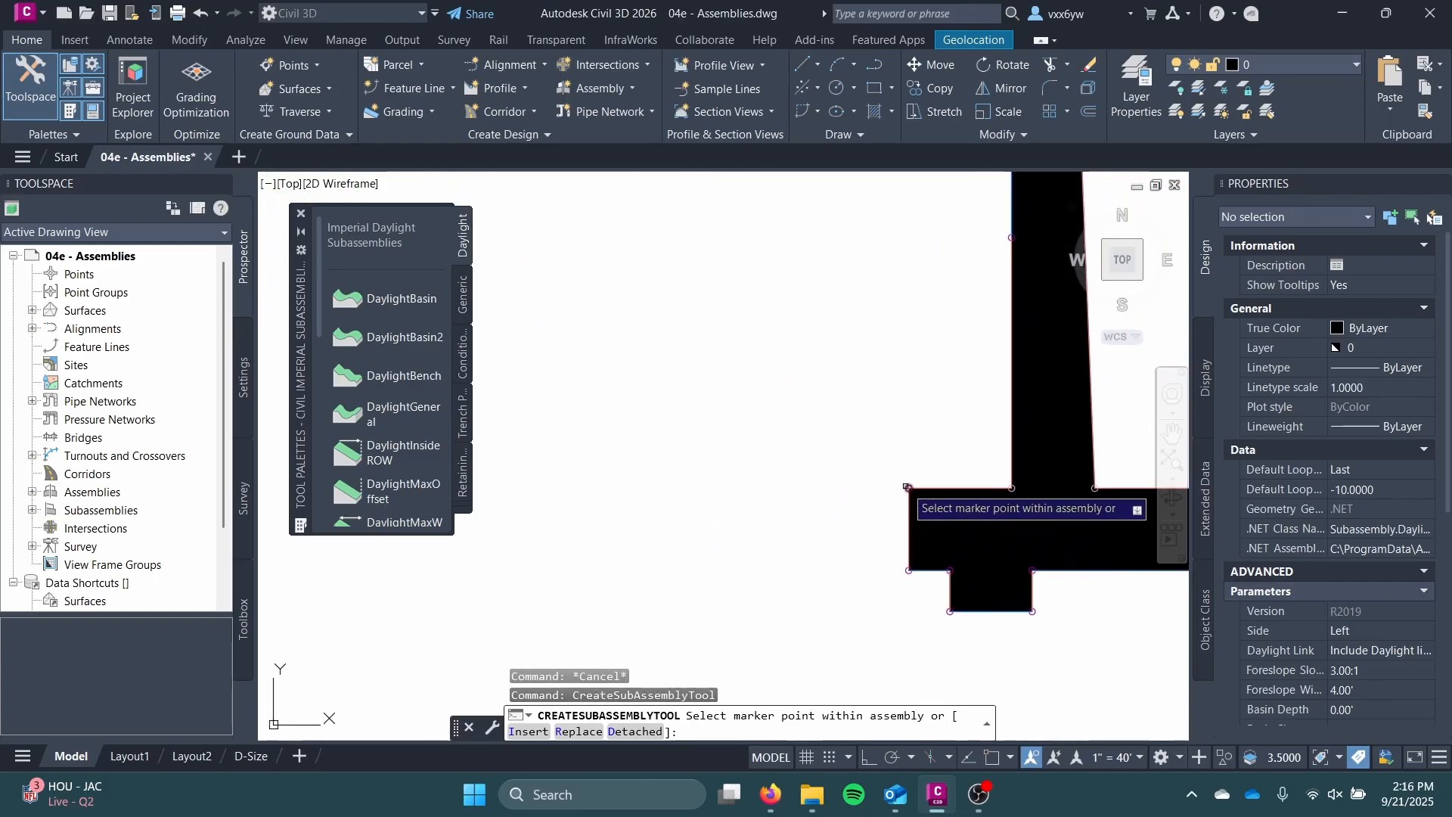
click(906, 487)
scroll(881, 461, down, 5)
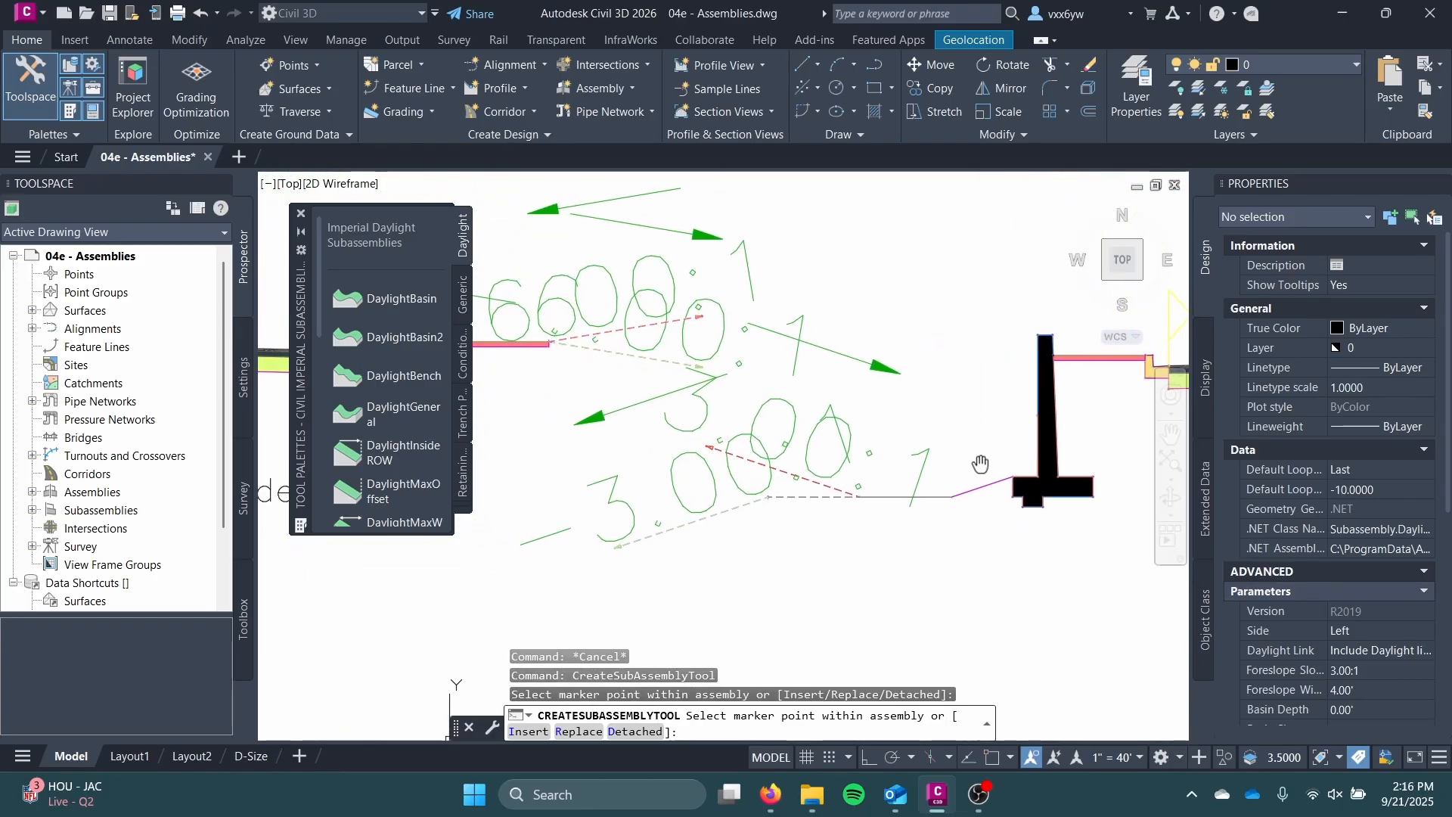
scroll(835, 447, down, 4)
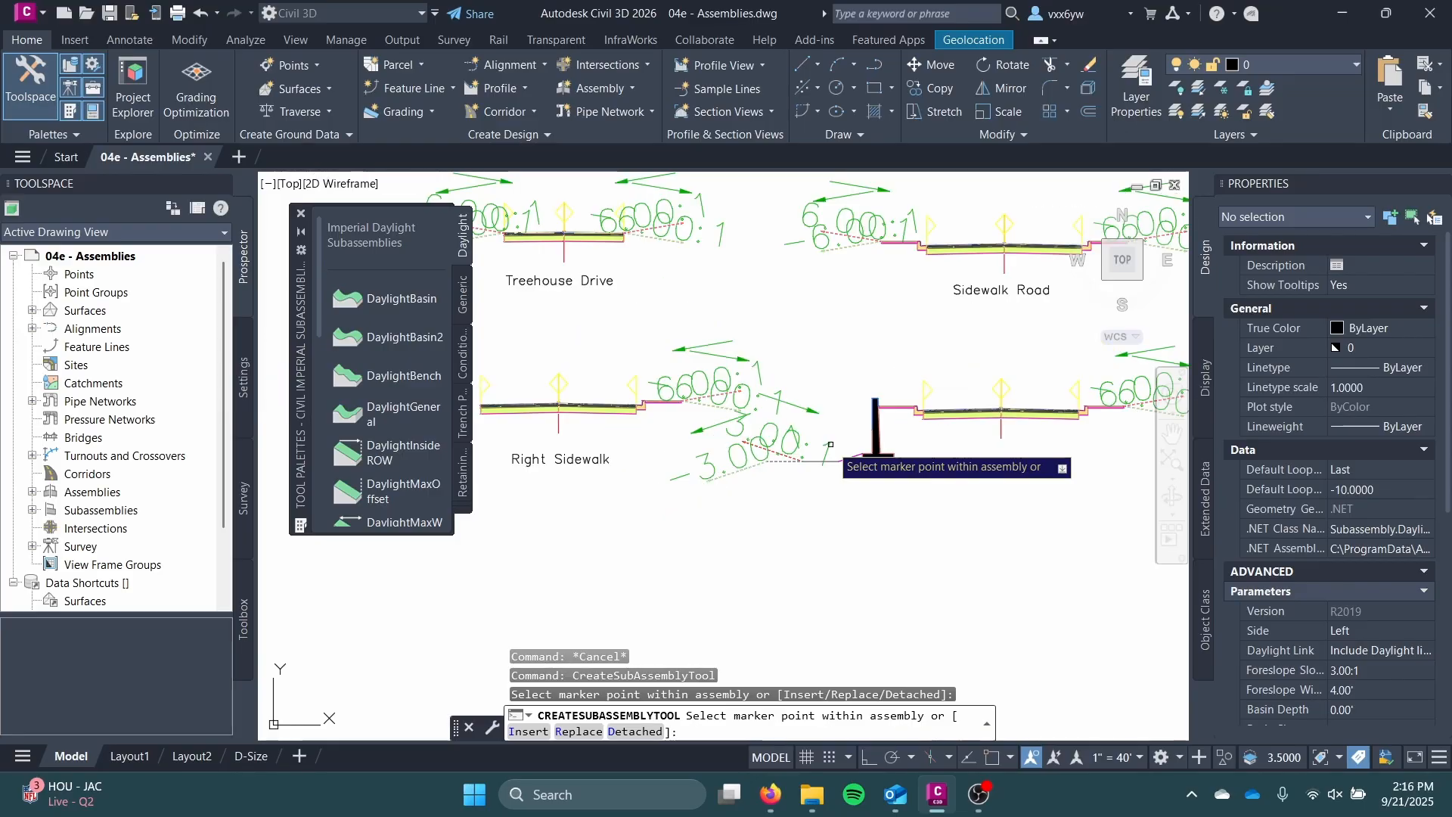
middle_drag(834, 445, 732, 475)
key(Escape)
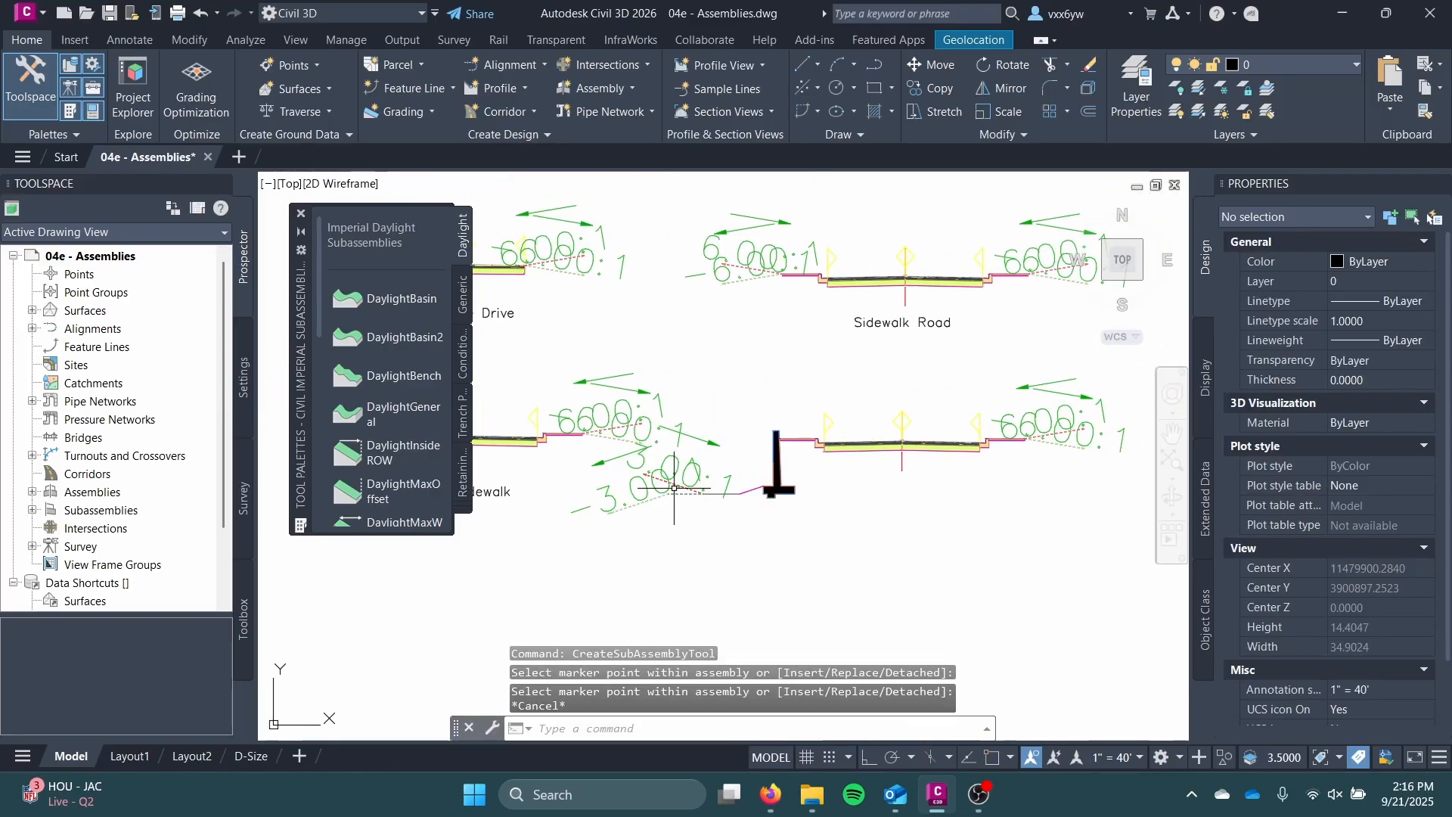
- Set the DaylightBasin subassembly's Foreslope Slope to 2.00:1
click(760, 490)
scroll(762, 490, up, 8)
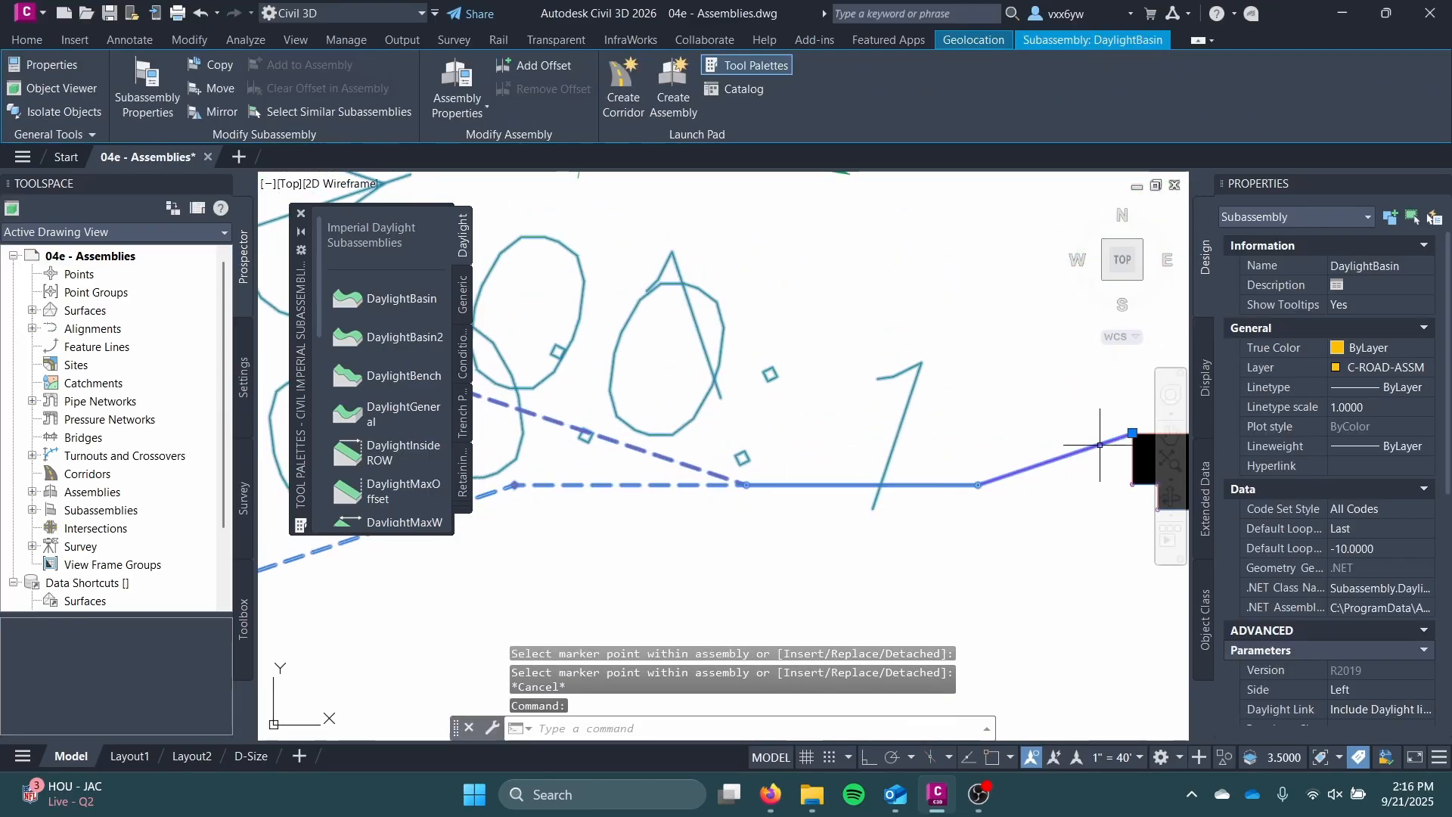
scroll(704, 457, down, 2)
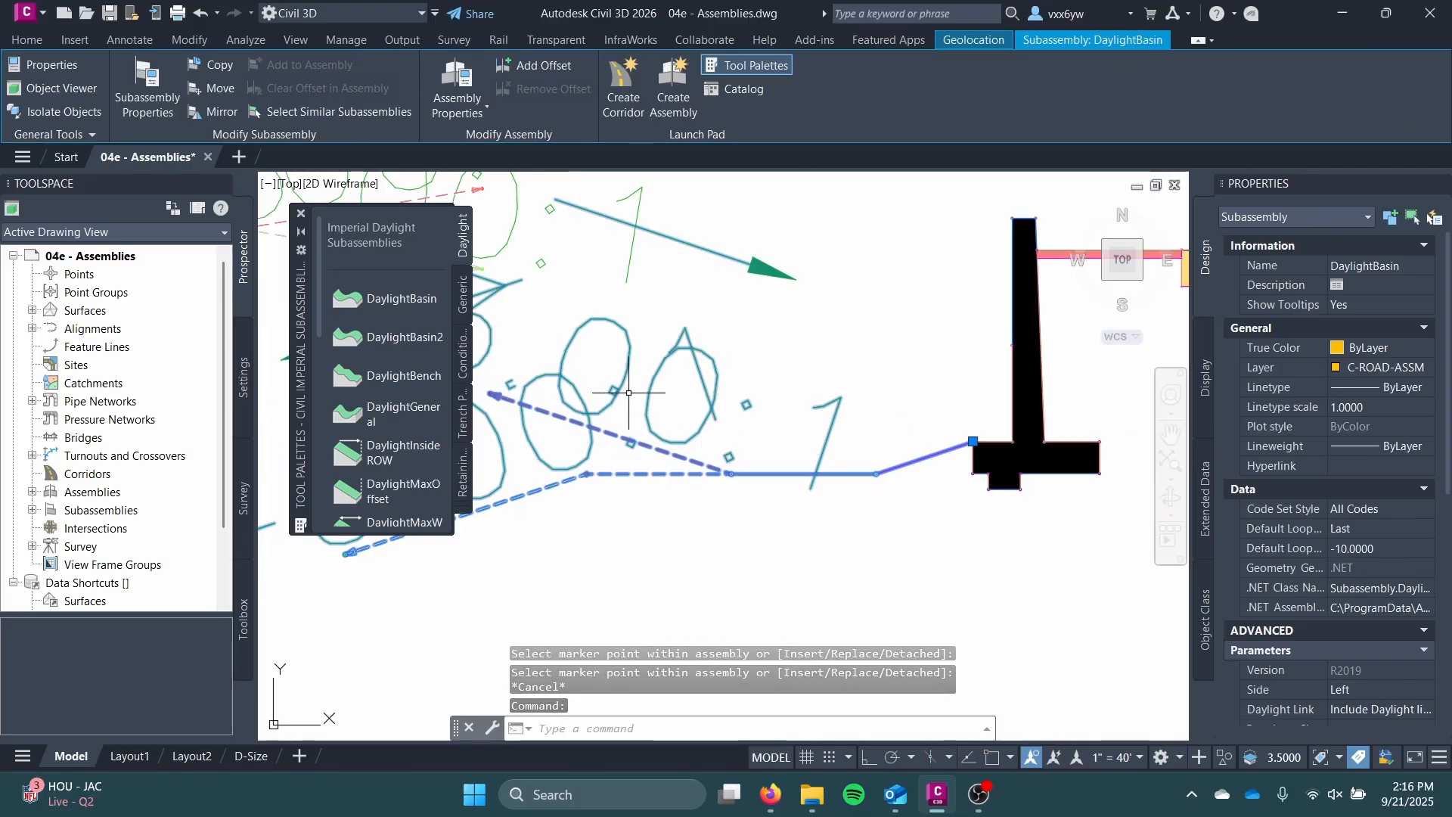
middle_drag(751, 428, 726, 423)
scroll(1329, 552, down, 3)
scroll(1328, 551, down, 3)
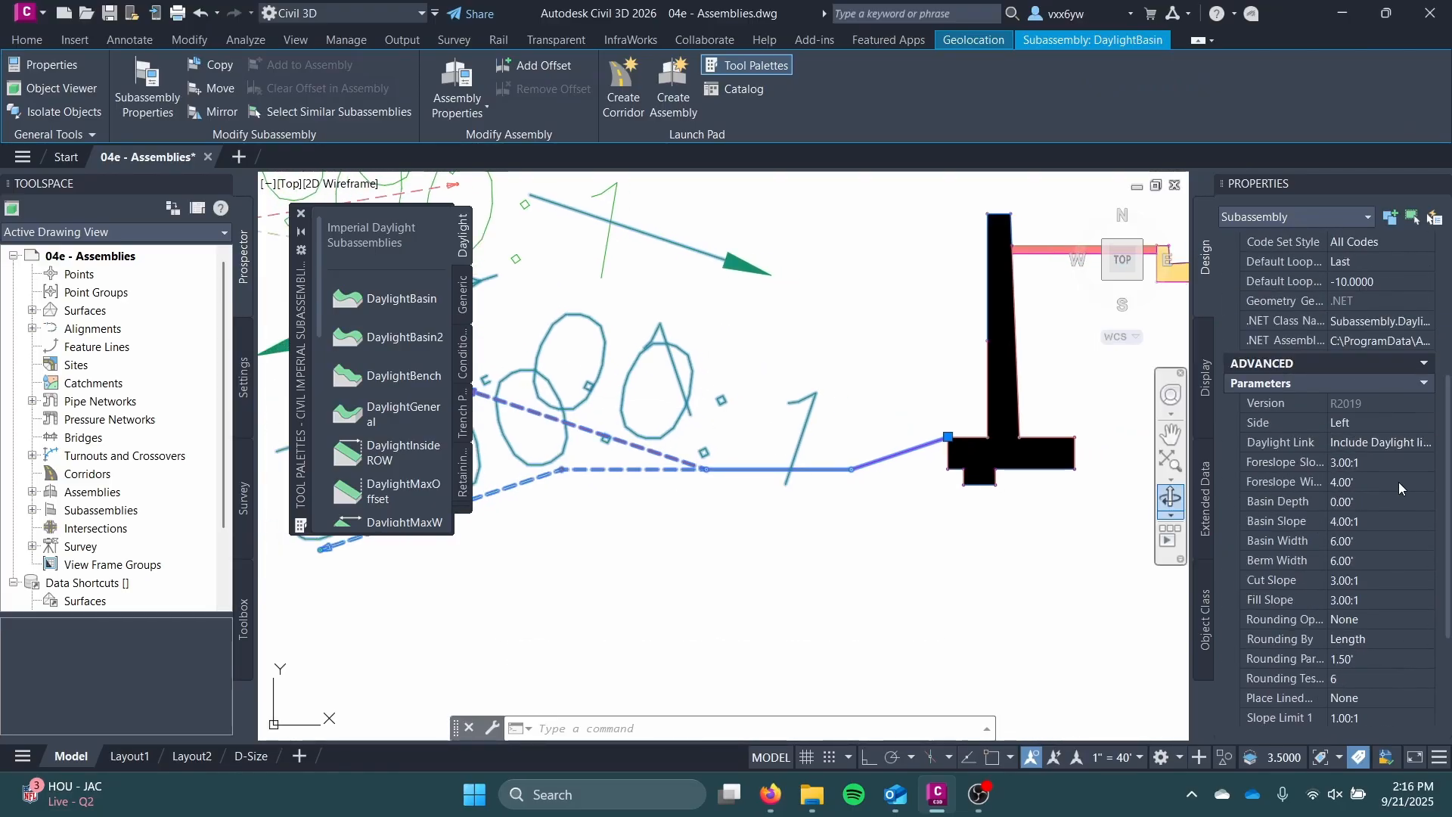
scroll(1384, 484, down, 3)
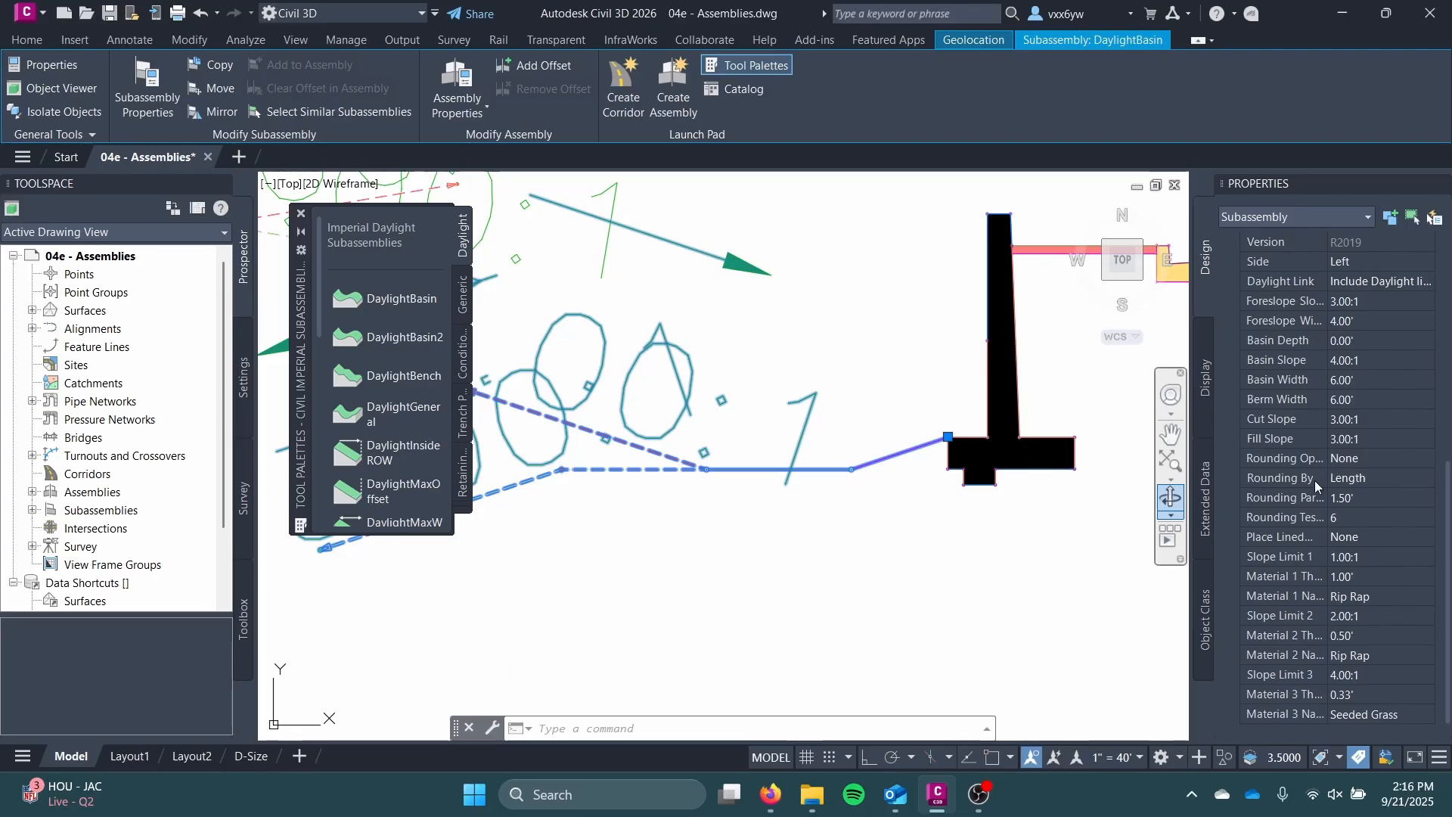
scroll(1316, 478, up, 3)
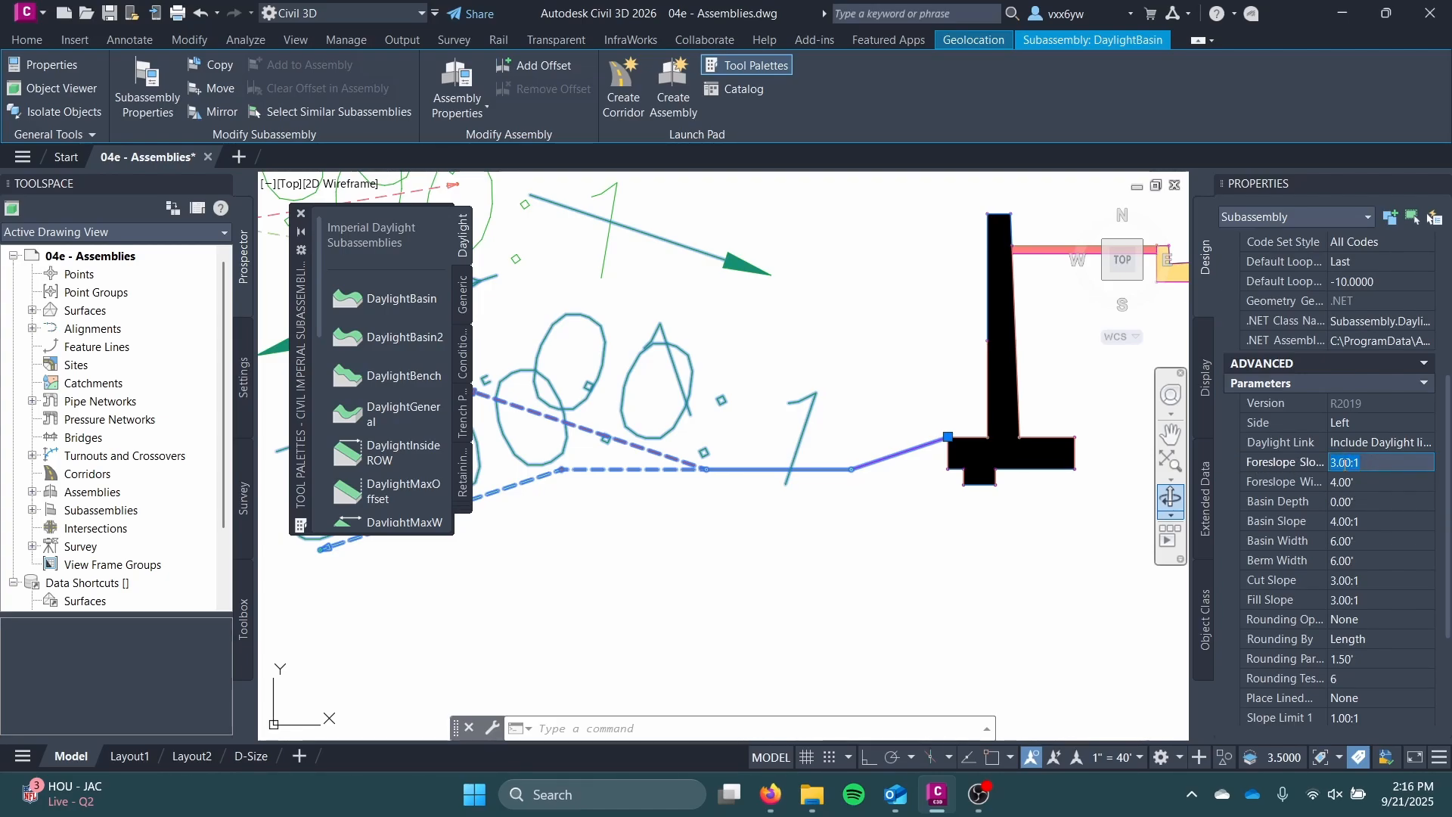
key(Tab)
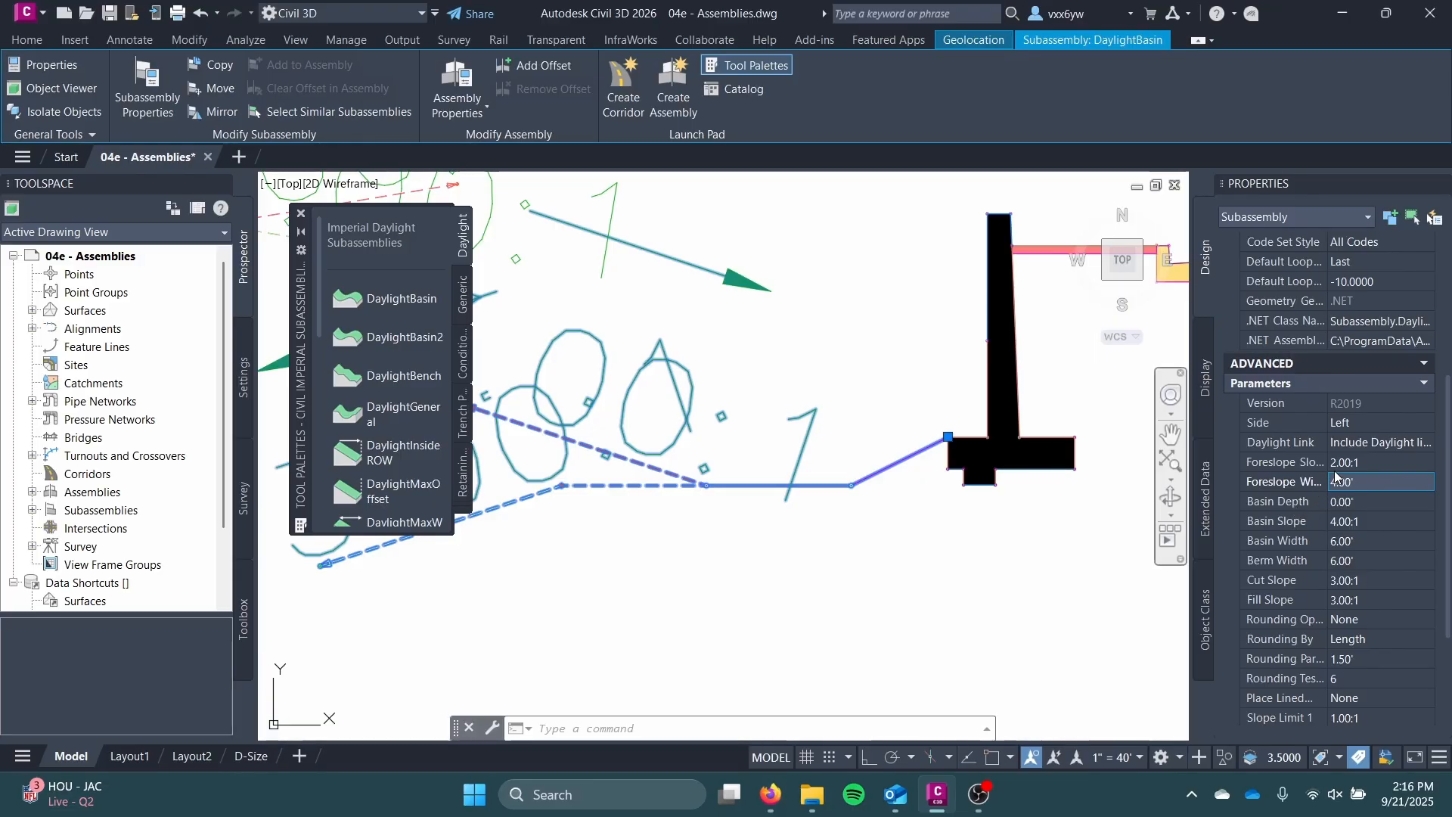
click(1366, 543)
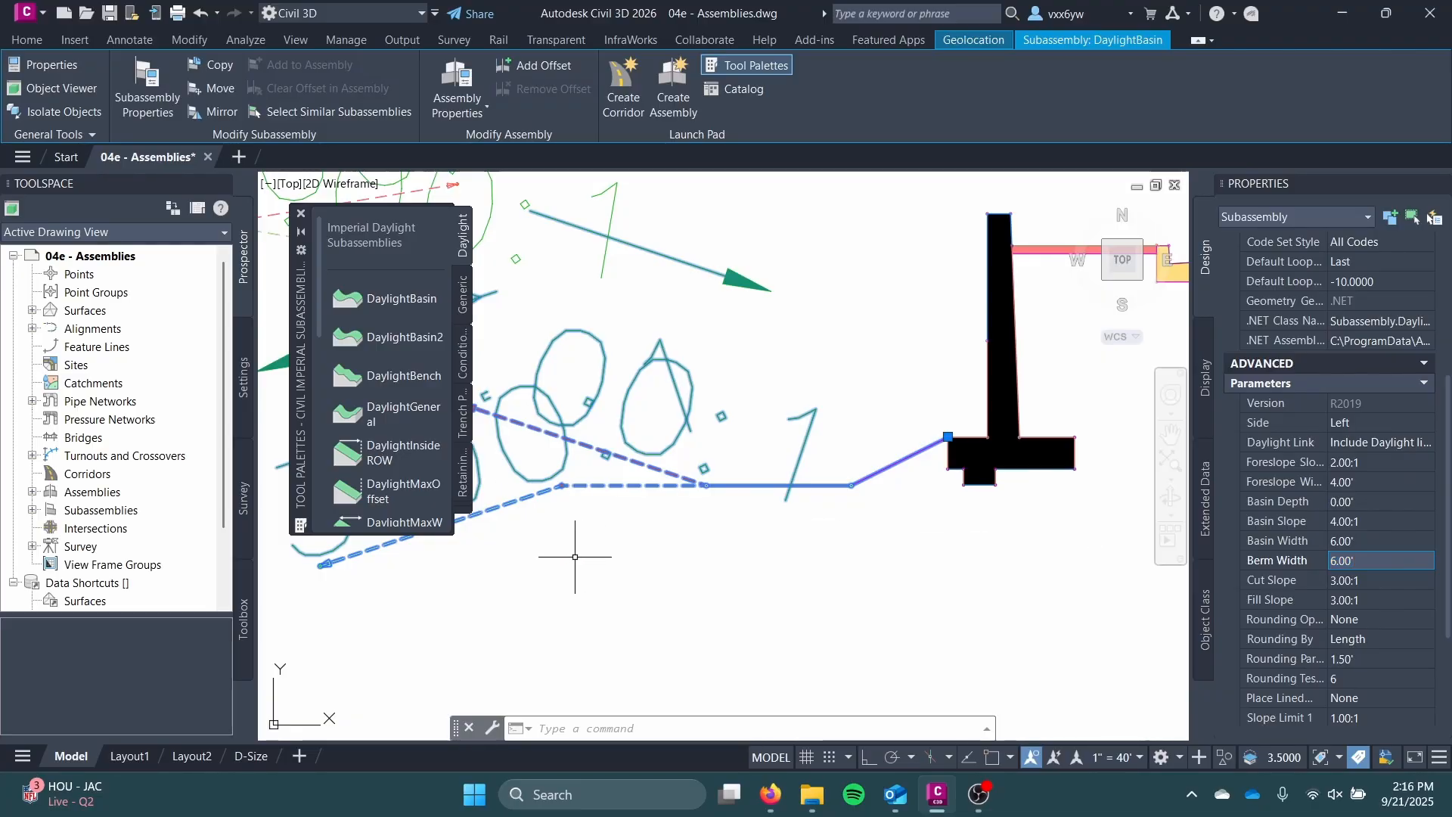
scroll(855, 590, down, 2)
key(Escape)
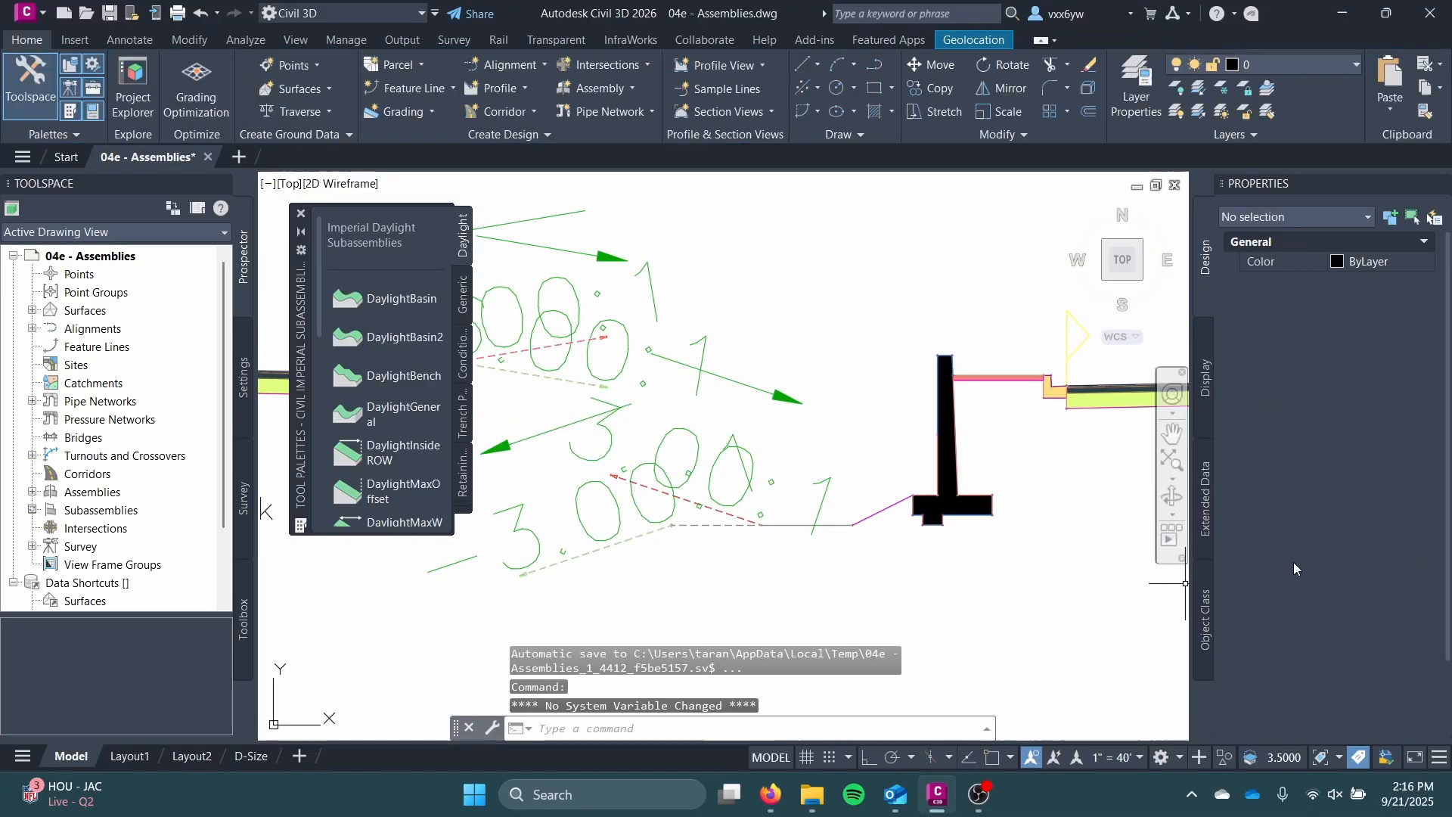
- Reselect the daylight basin and review its Basin Width and Berm Width parameters against its shape
click(808, 525)
scroll(1346, 492, down, 6)
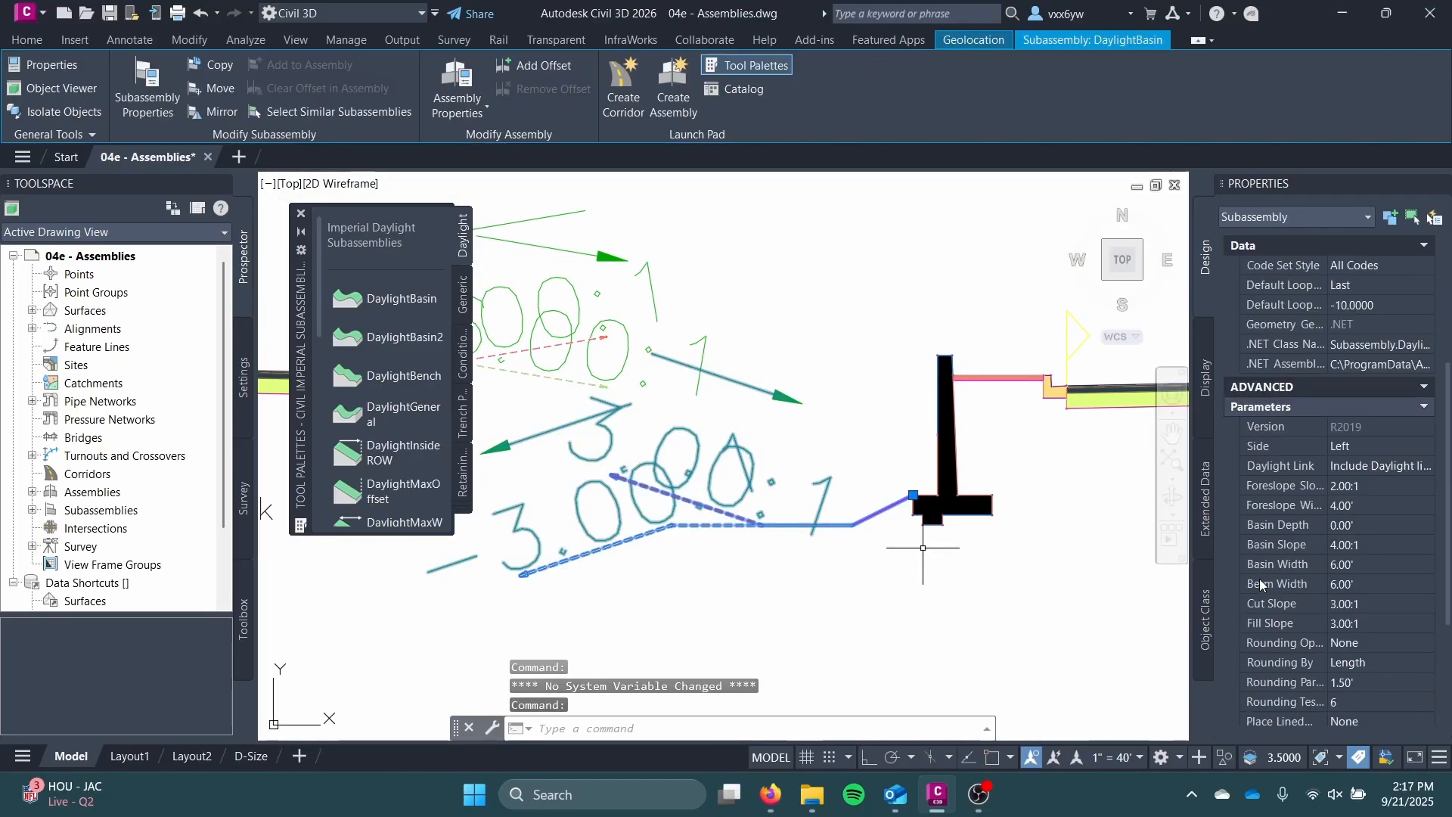
click(1358, 398)
scroll(637, 570, up, 2)
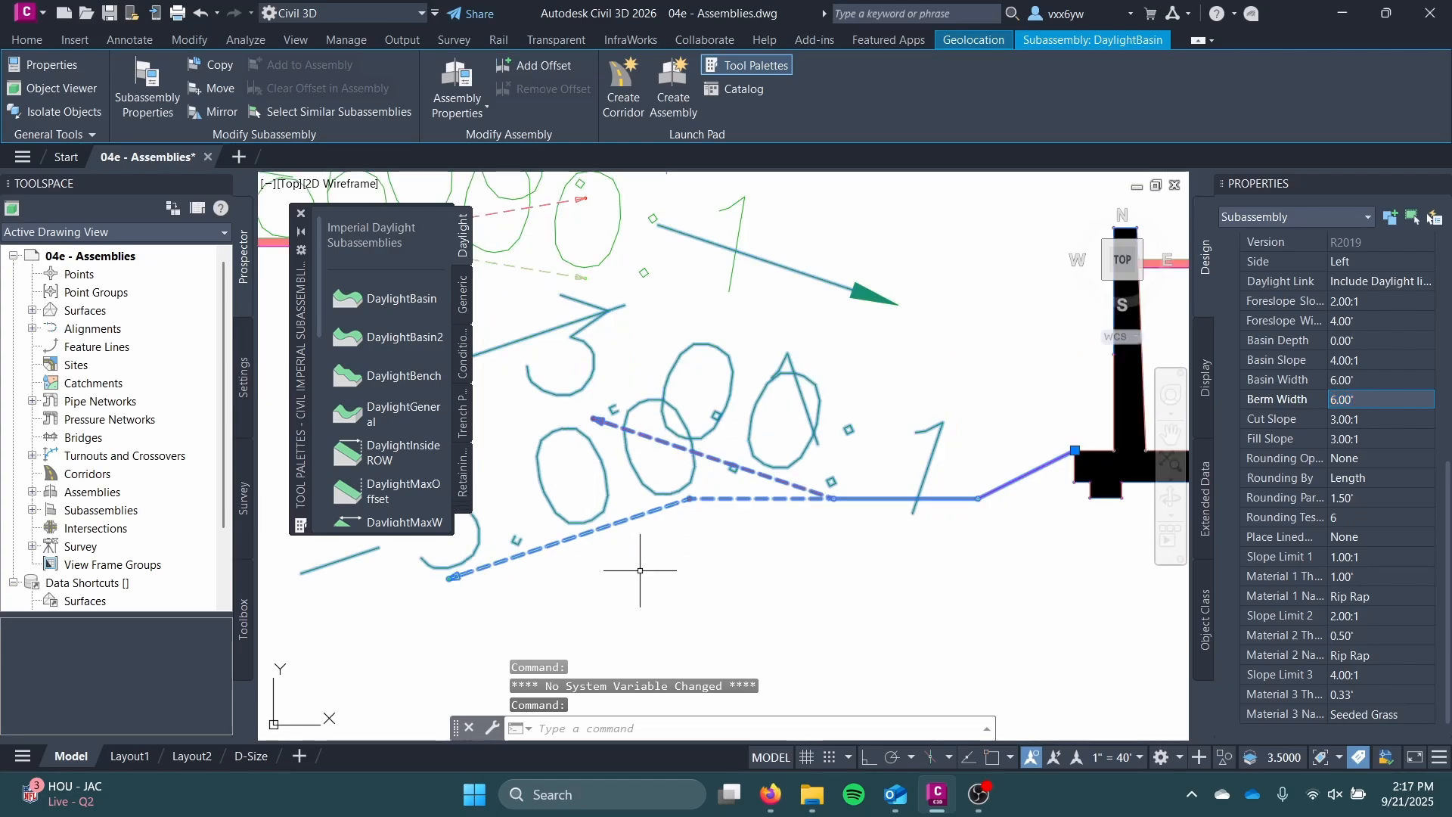
middle_drag(816, 537, 751, 572)
- Open the DaylightBasin page of the Autodesk Civil 3D help in the browser and examine its diagram and input parameters
key(F1)
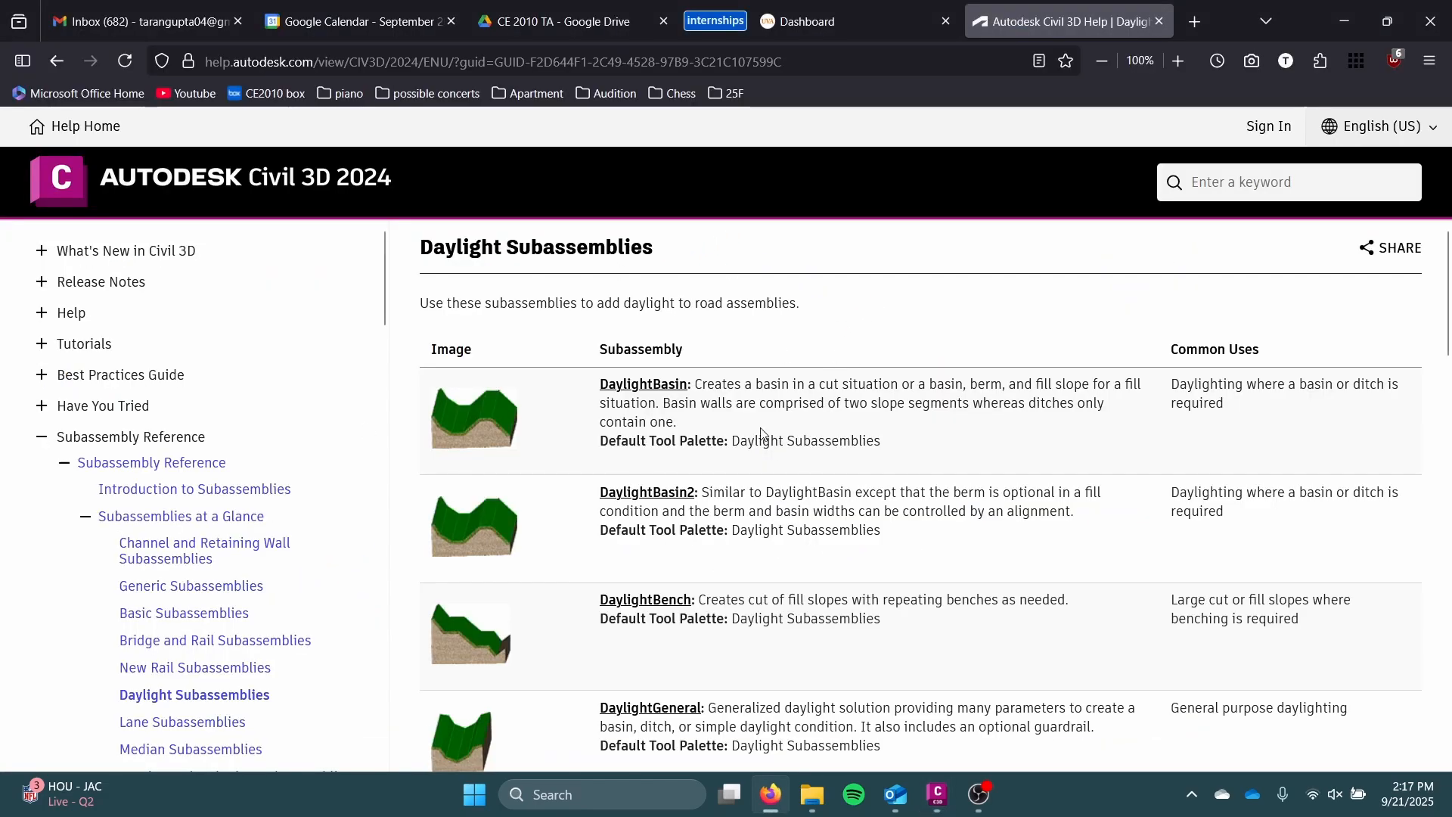
click(662, 386)
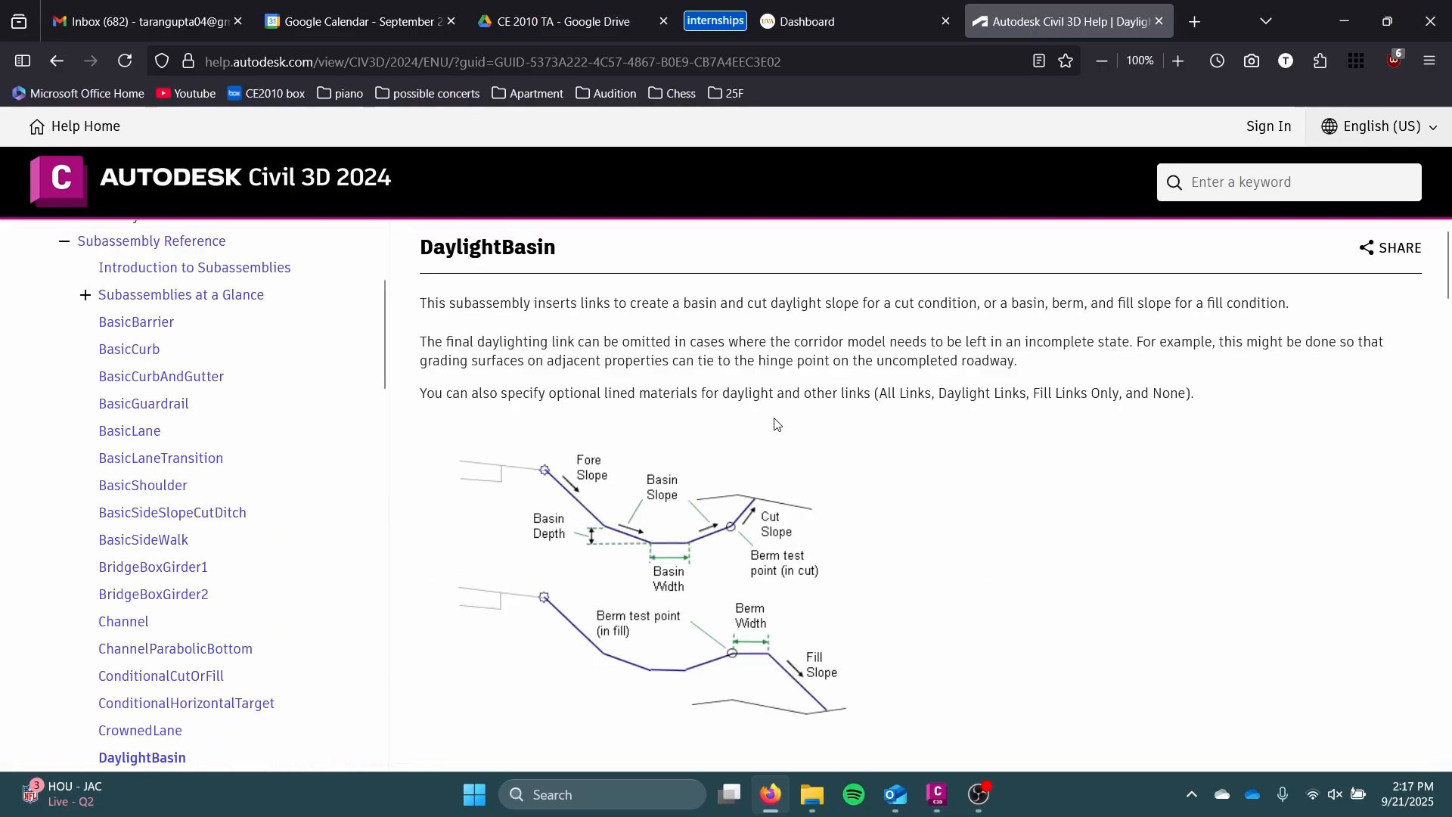
scroll(665, 390, down, 5)
scroll(680, 387, down, 1)
scroll(590, 292, up, 3)
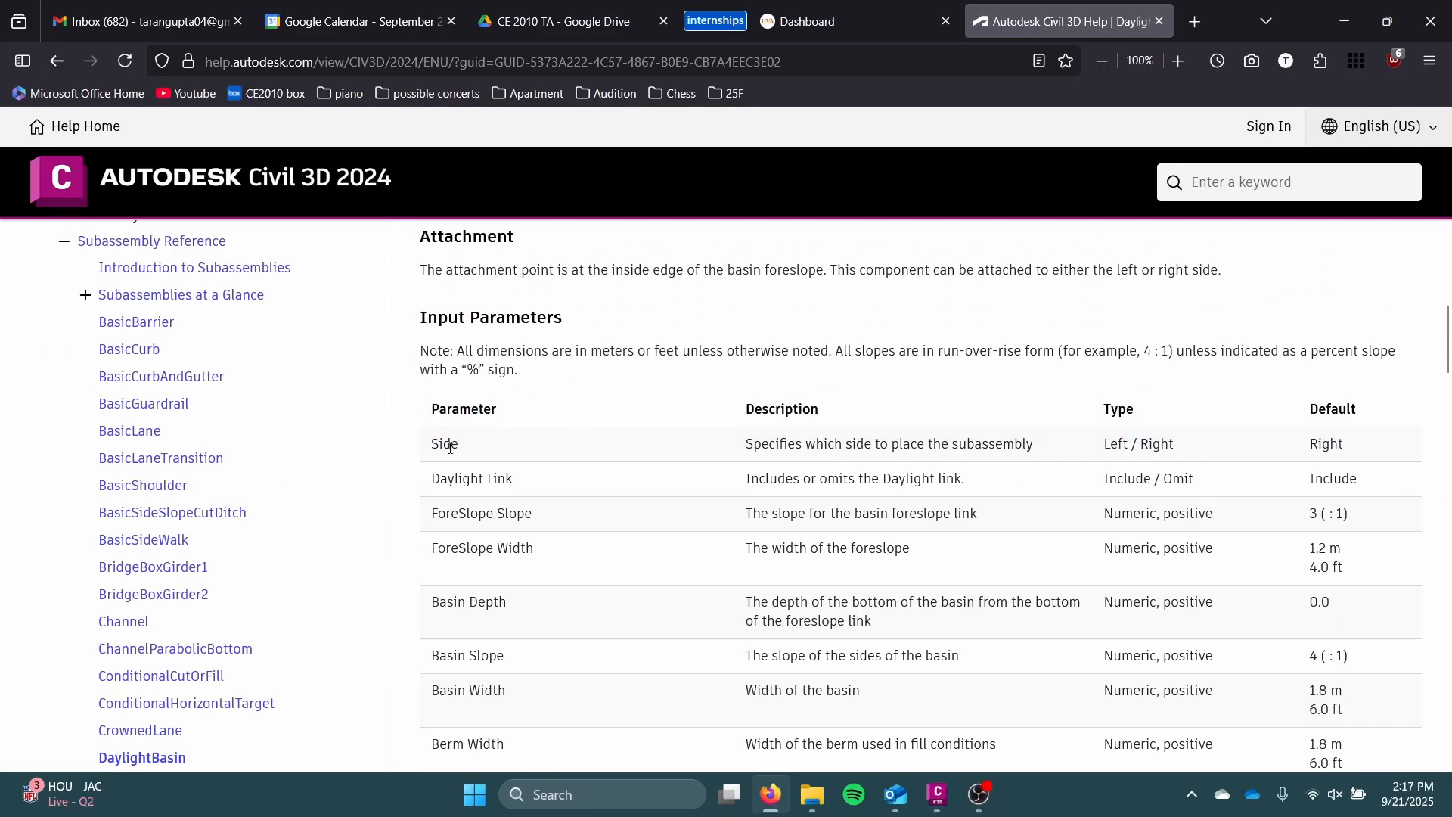
drag(428, 447, 647, 473)
click(651, 472)
drag(753, 447, 1037, 448)
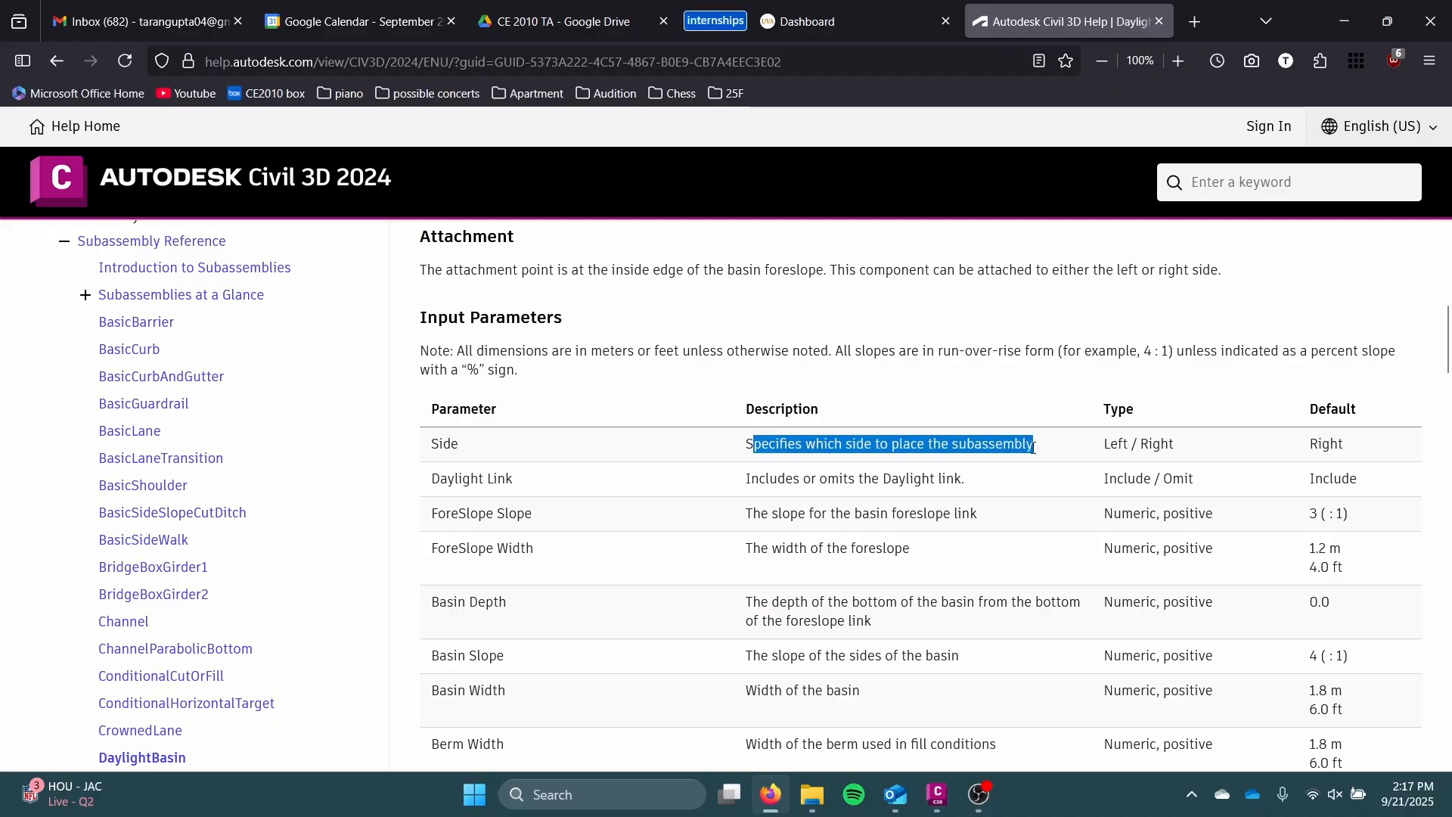
click(1041, 449)
drag(1321, 448, 1329, 598)
click(1326, 566)
scroll(964, 454, down, 11)
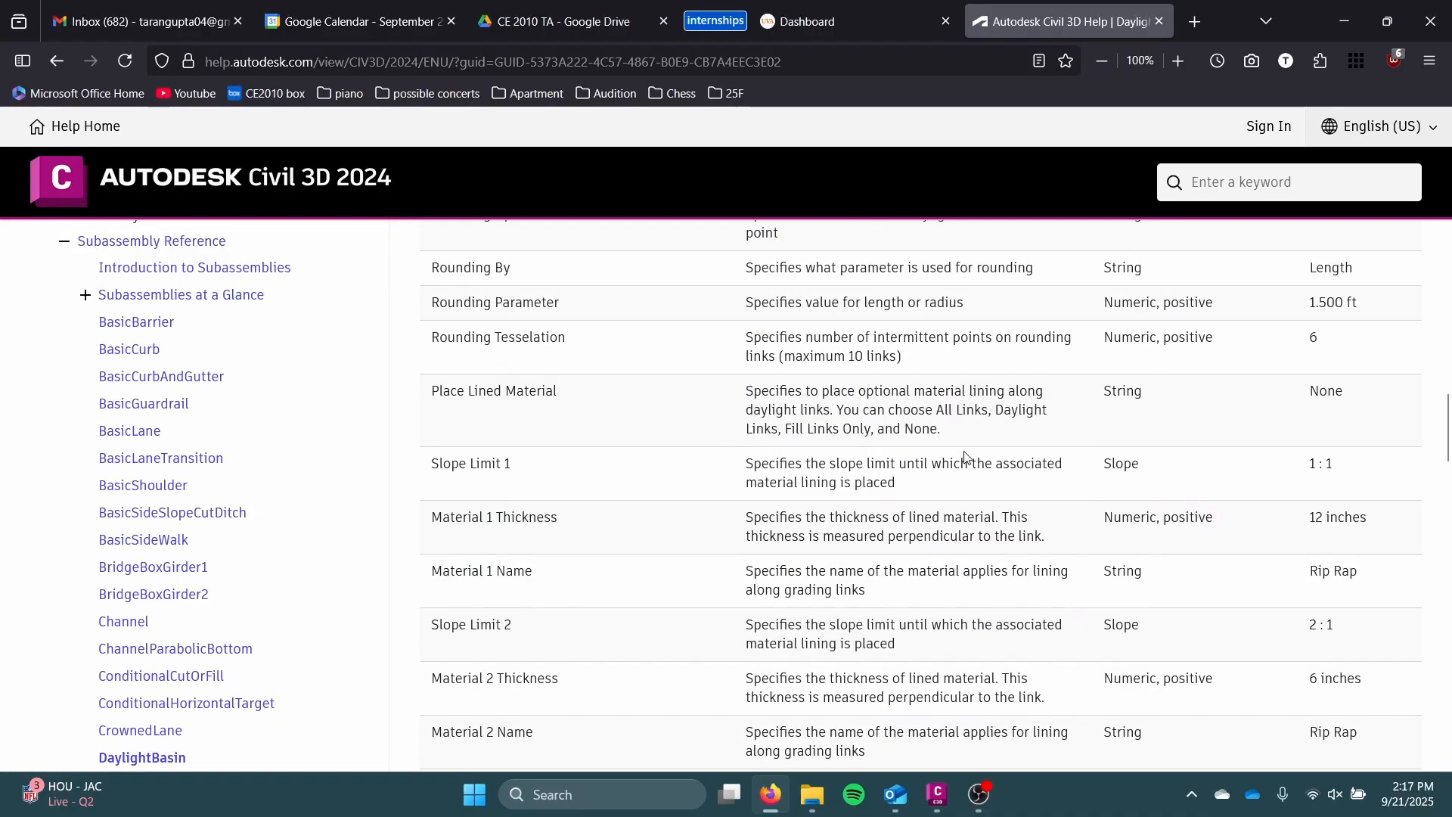
scroll(743, 438, down, 8)
scroll(703, 360, up, 15)
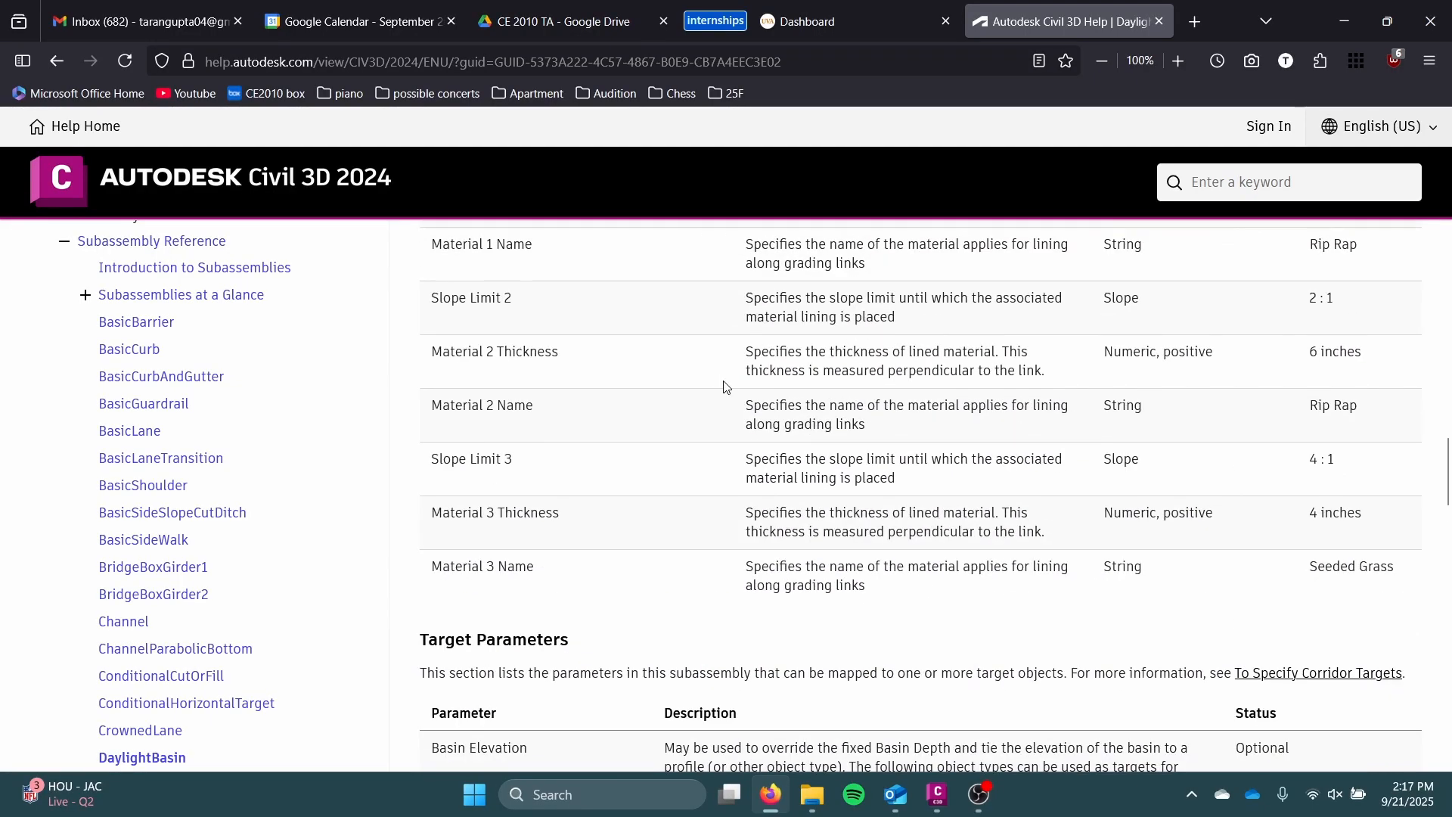
scroll(725, 387, up, 9)
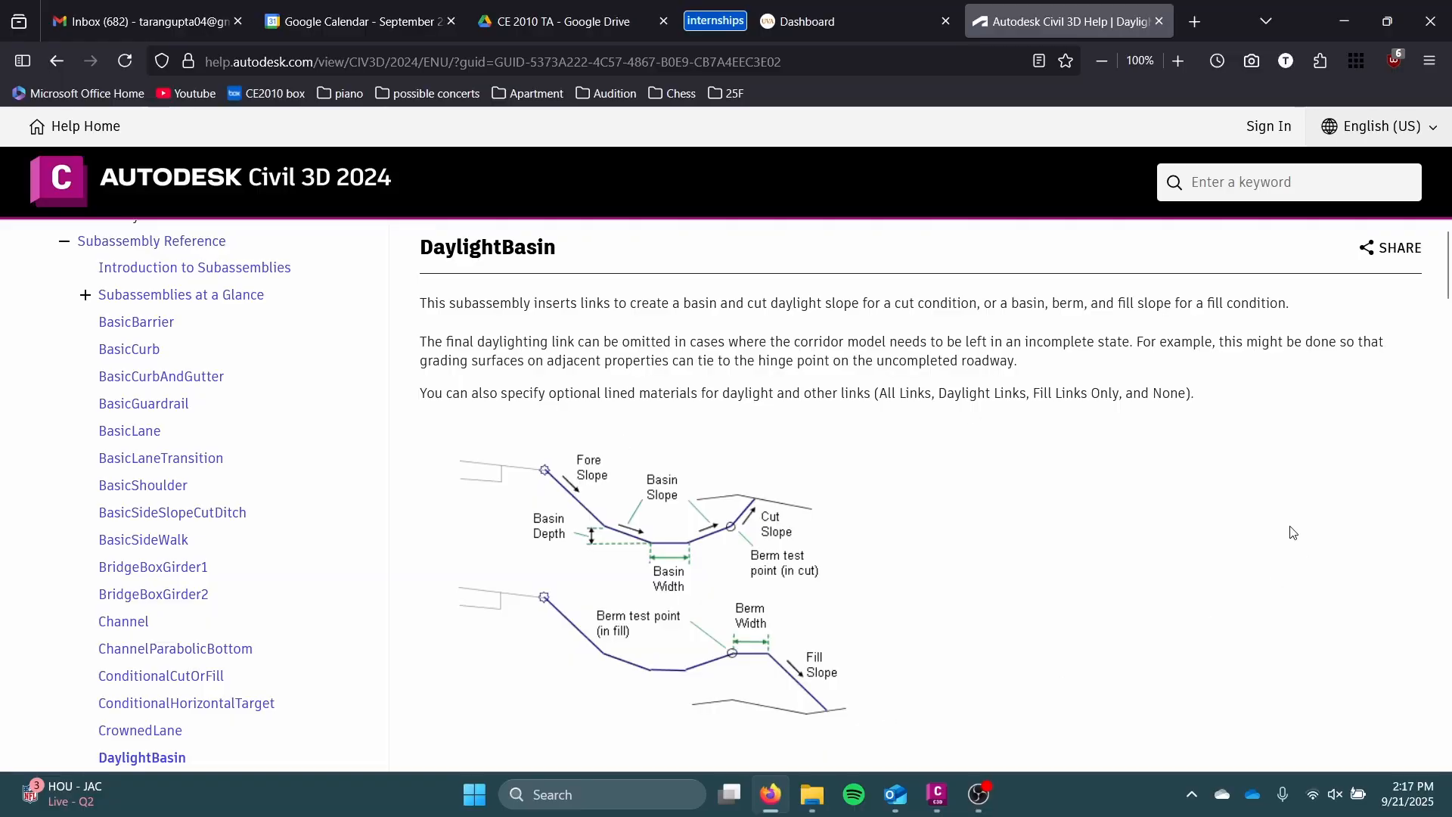
scroll(625, 550, down, 2)
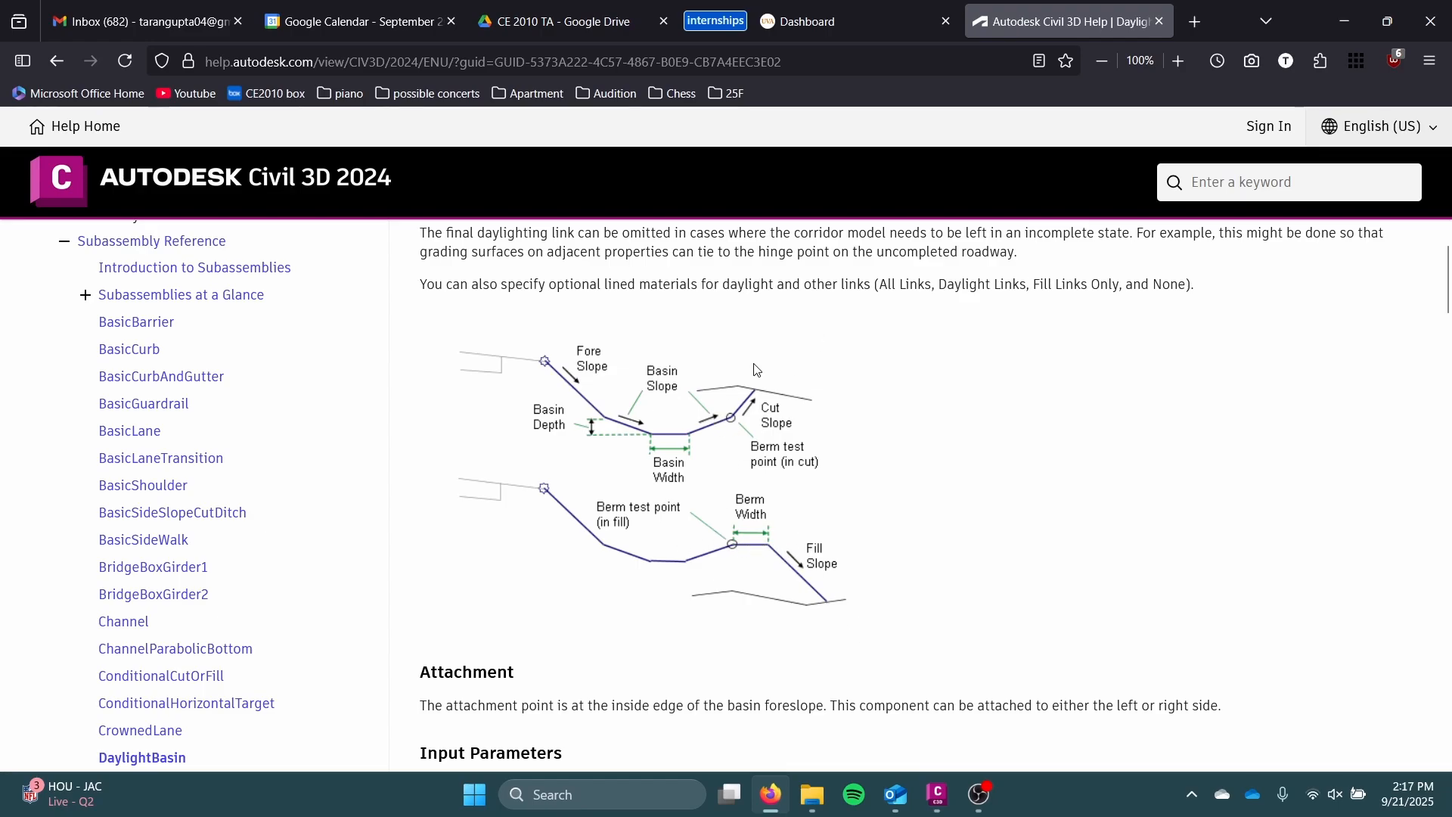
- Return to Civil 3D and set the daylight basin's Cut Slope to 1.50:1 and Fill Slope to 2.00:1
key(alt+Tab)
scroll(777, 371, down, 3)
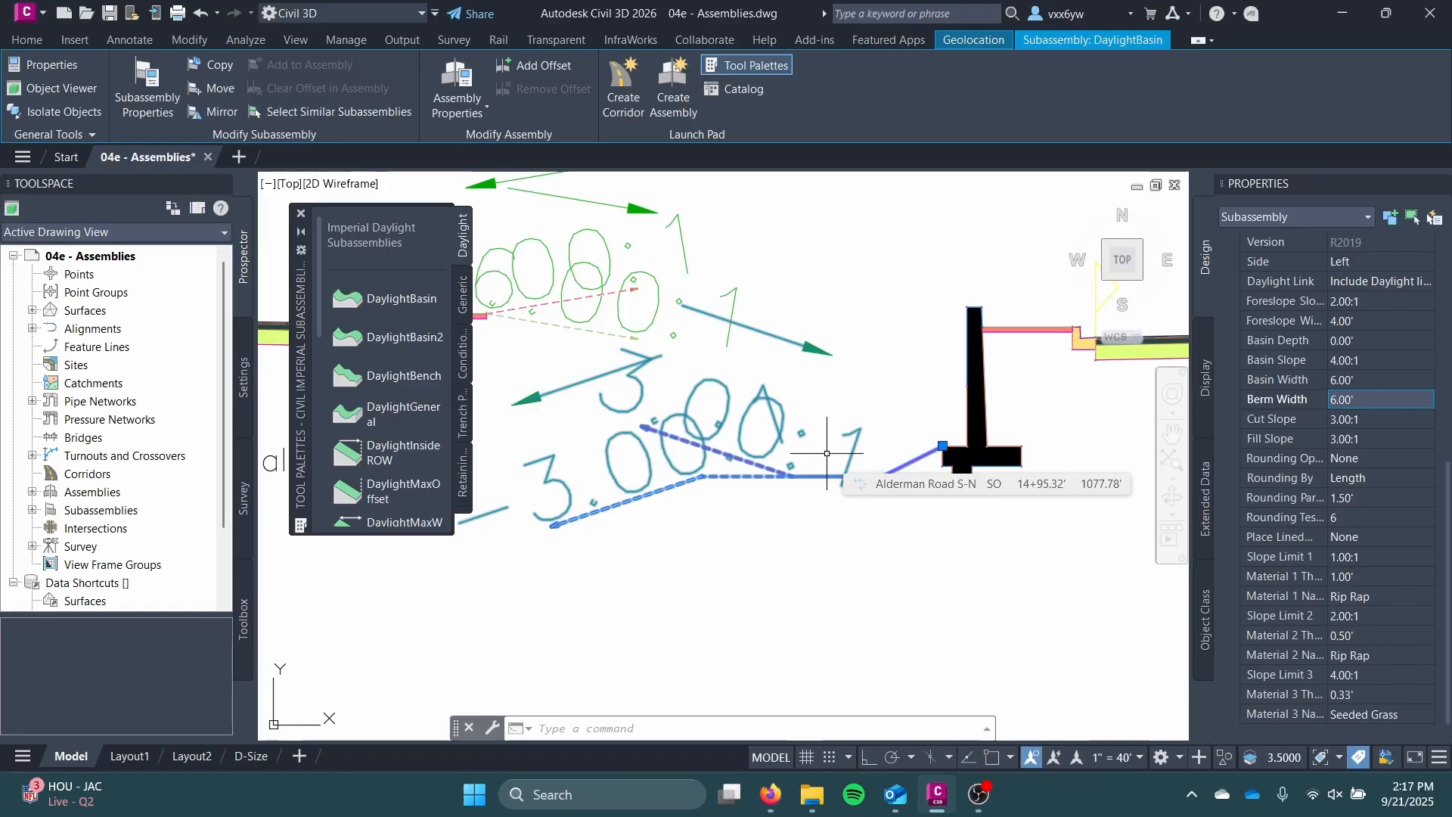
click(1353, 420)
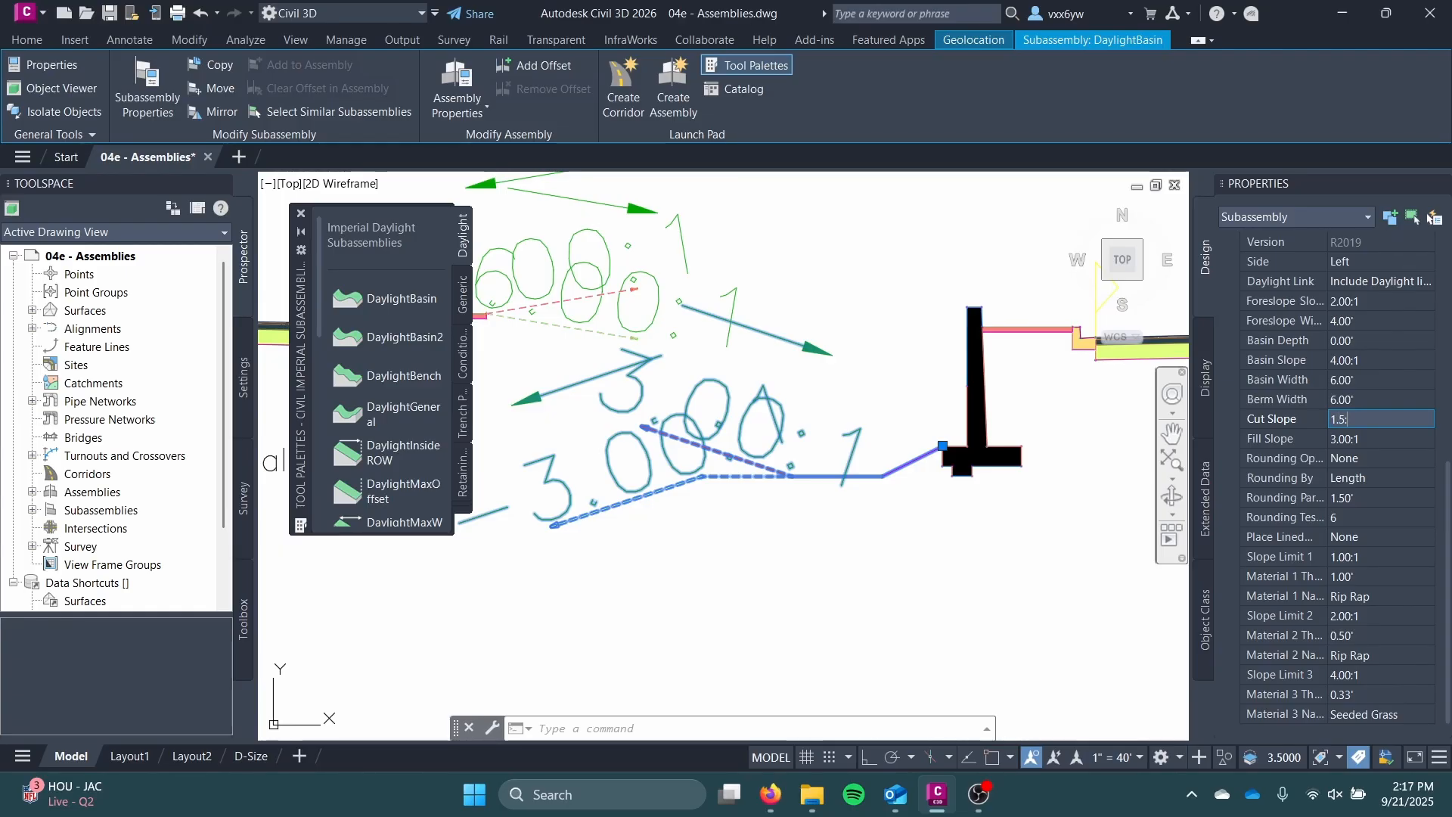
key(Tab)
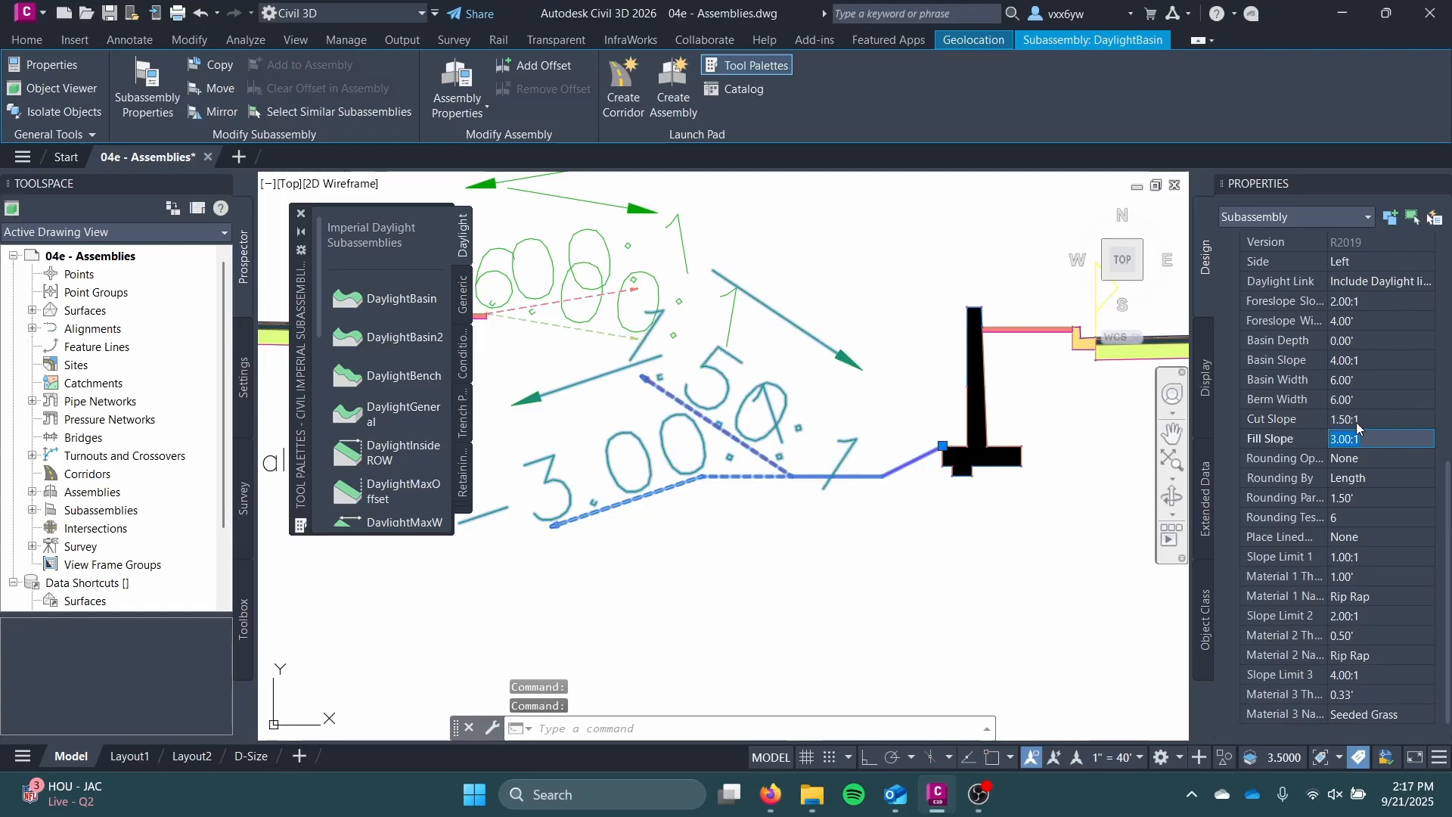
key(Tab)
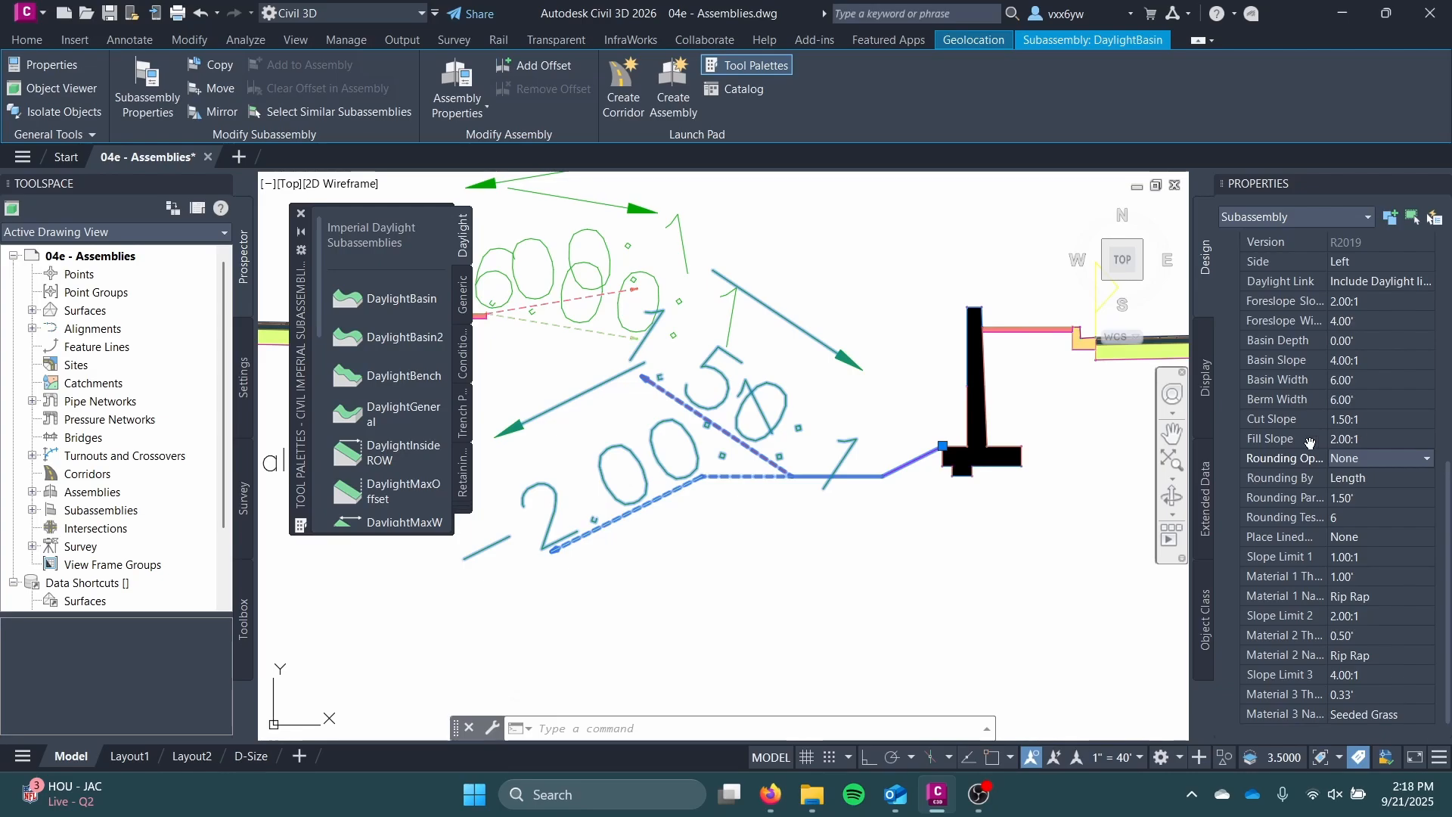
scroll(900, 605, down, 5)
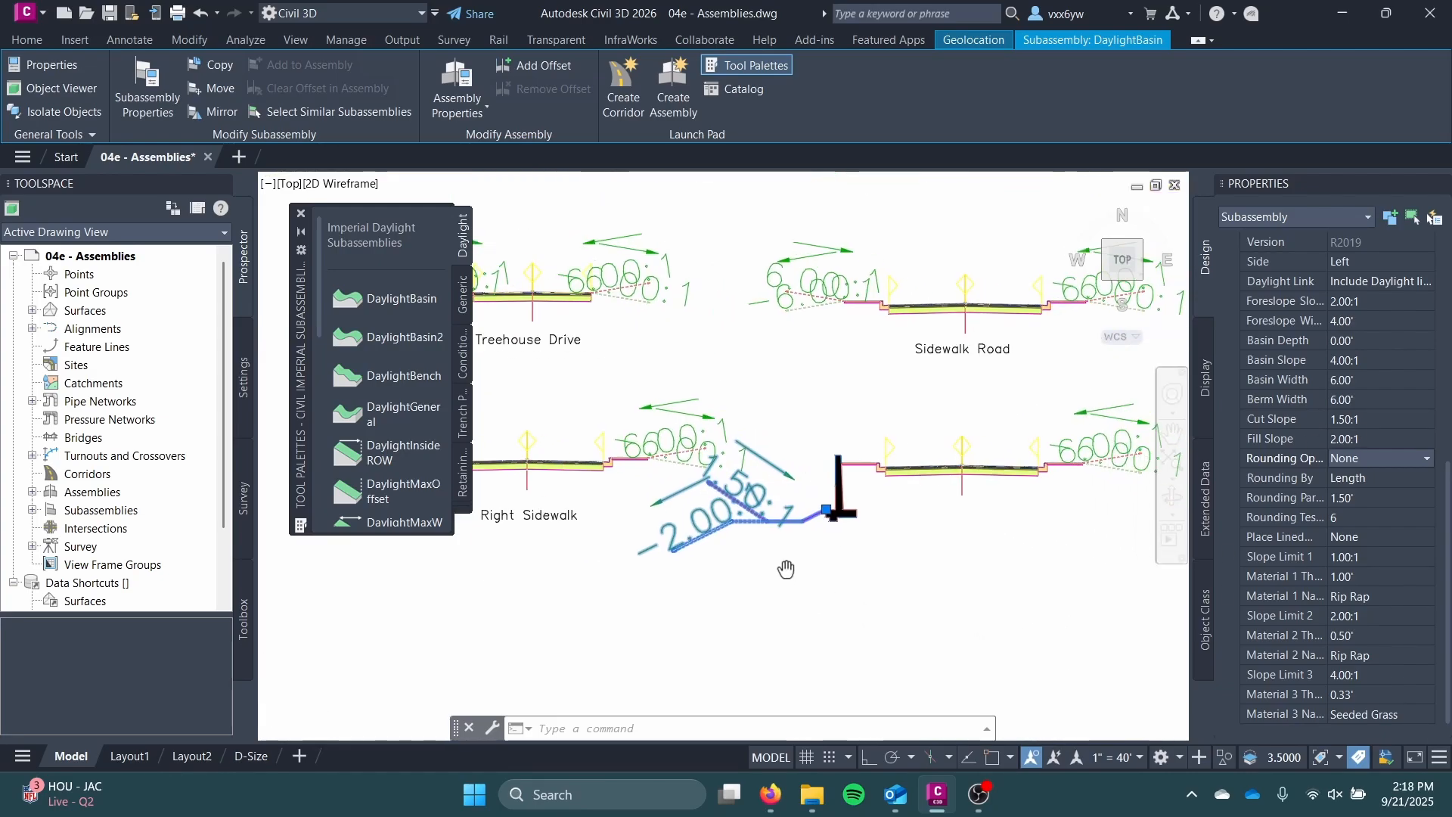
key(Escape)
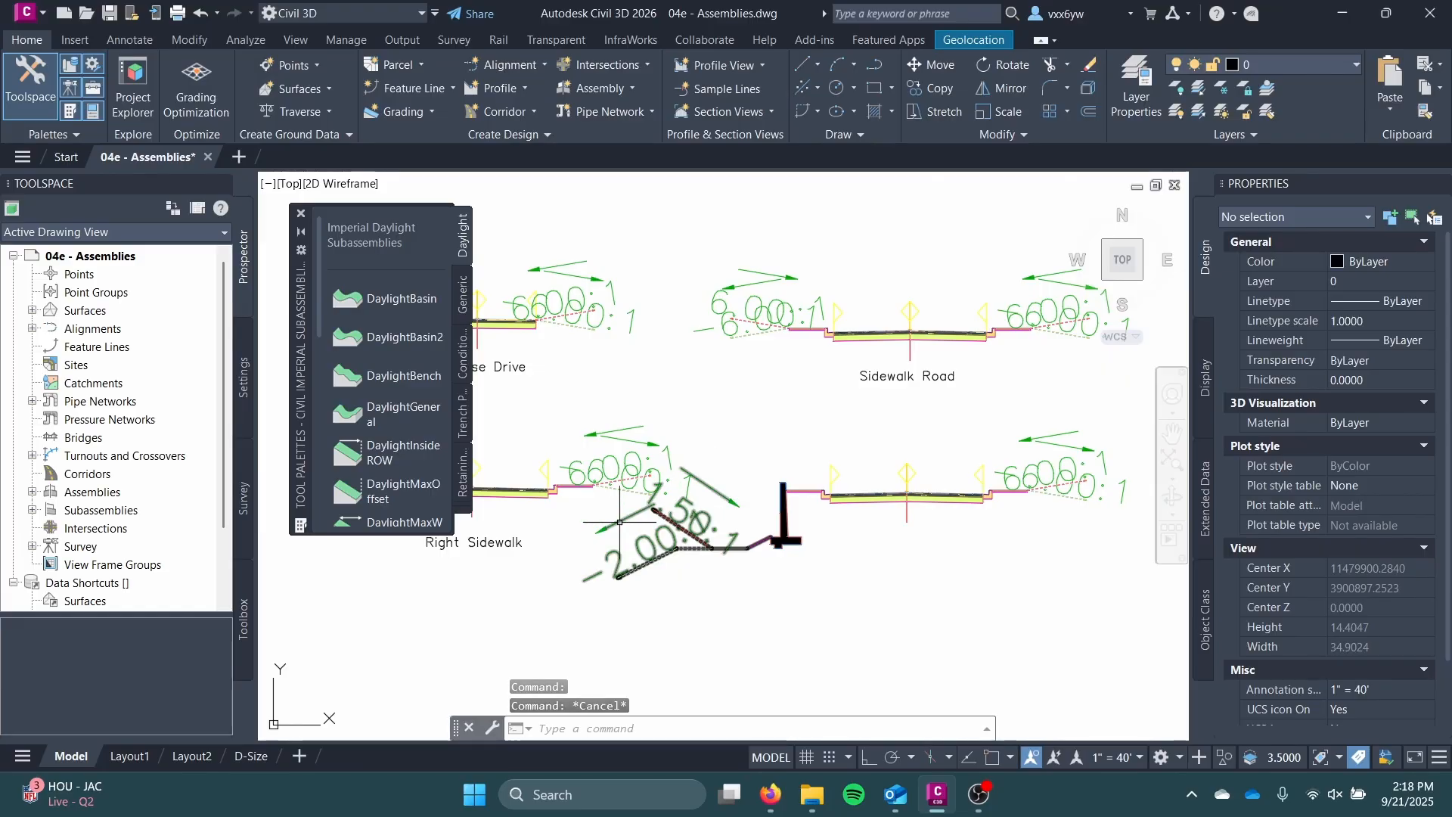
- Move the whole Retaining Wall Road assembly horizontally to the right, so its daylight basin clears the Right Sidewalk assembly
click(696, 533)
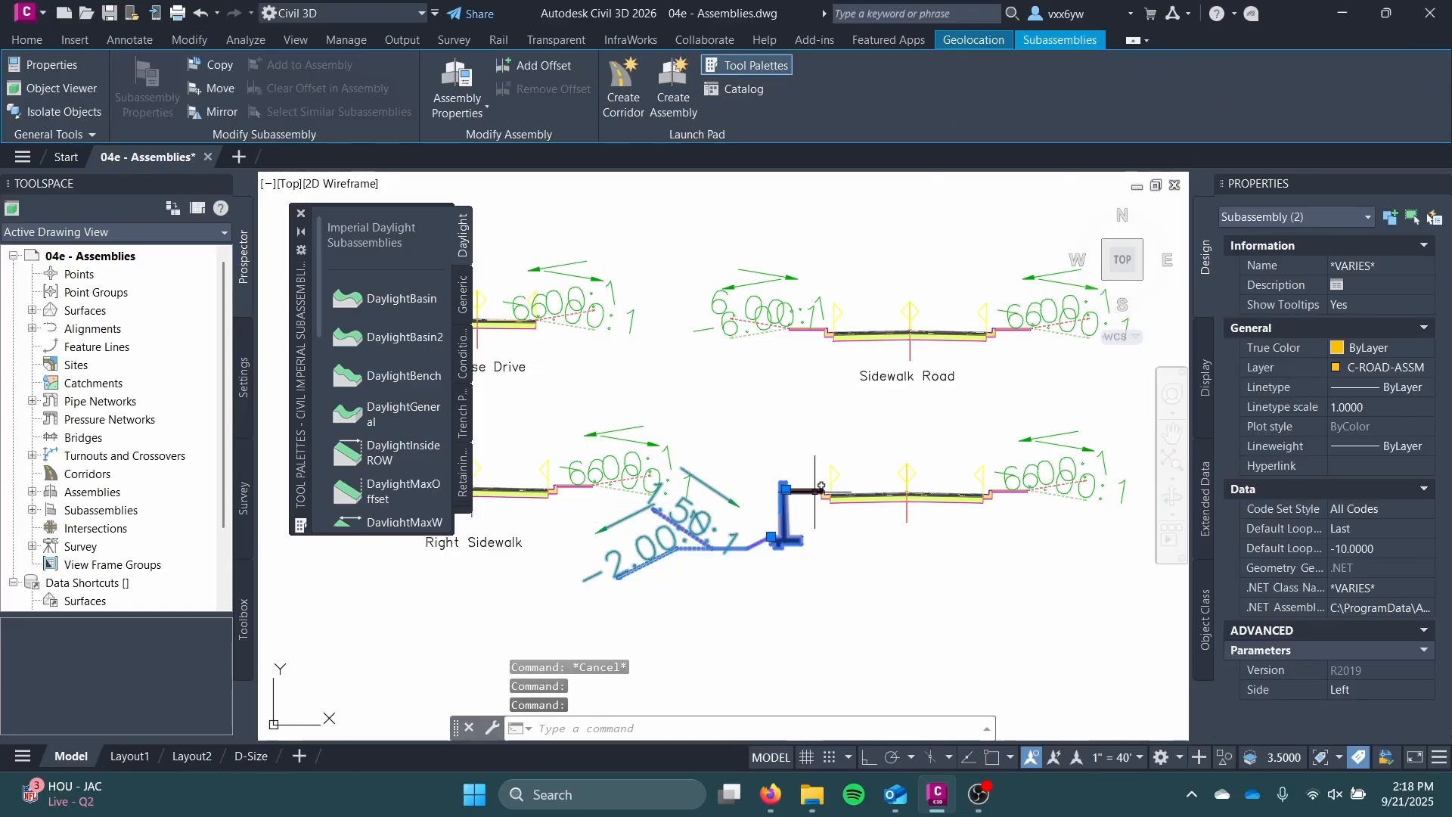
key(Escape)
middle_drag(749, 408, 792, 415)
click(731, 427)
click(1180, 613)
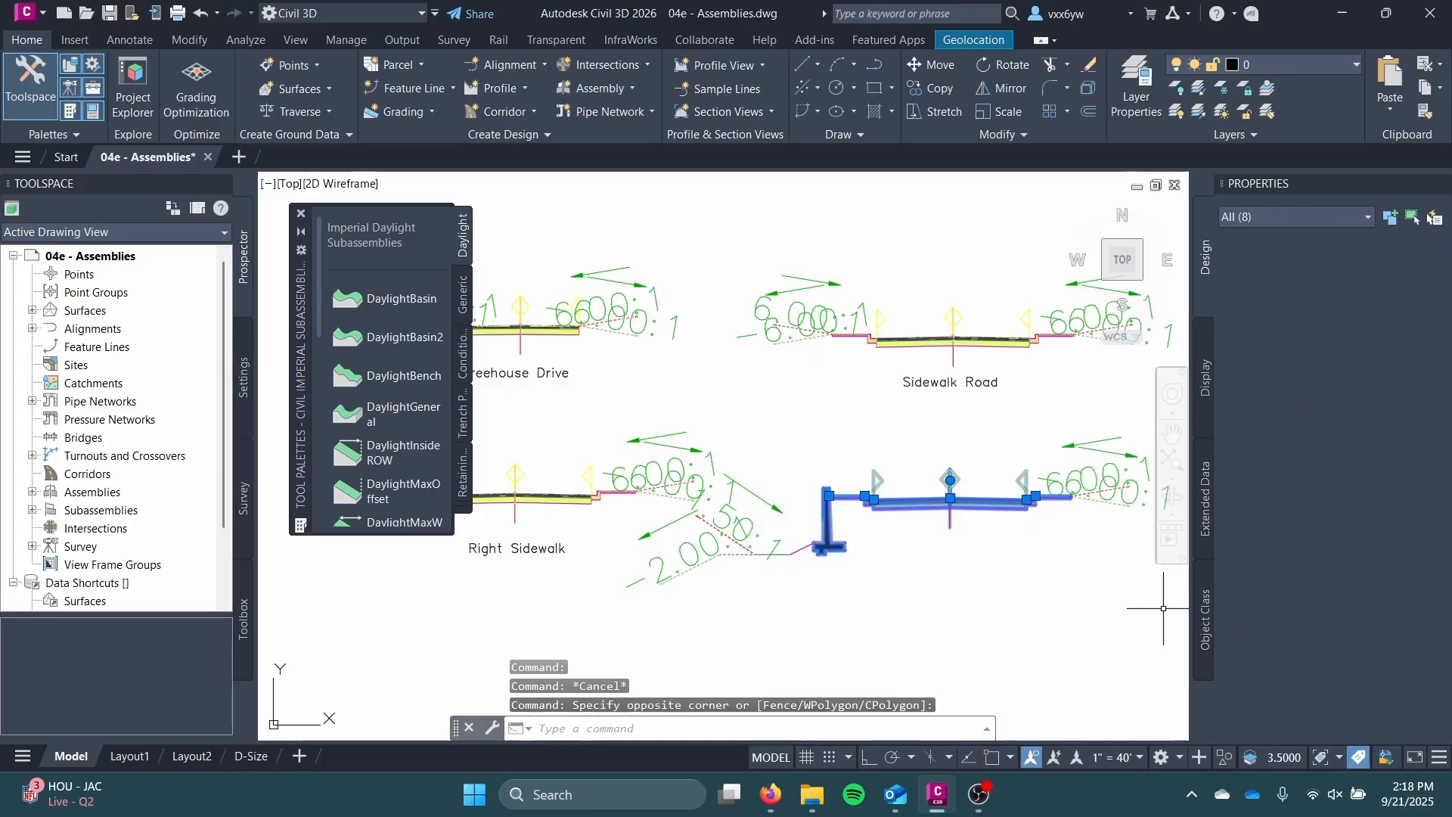
middle_drag(940, 551, 813, 554)
right_click(815, 511)
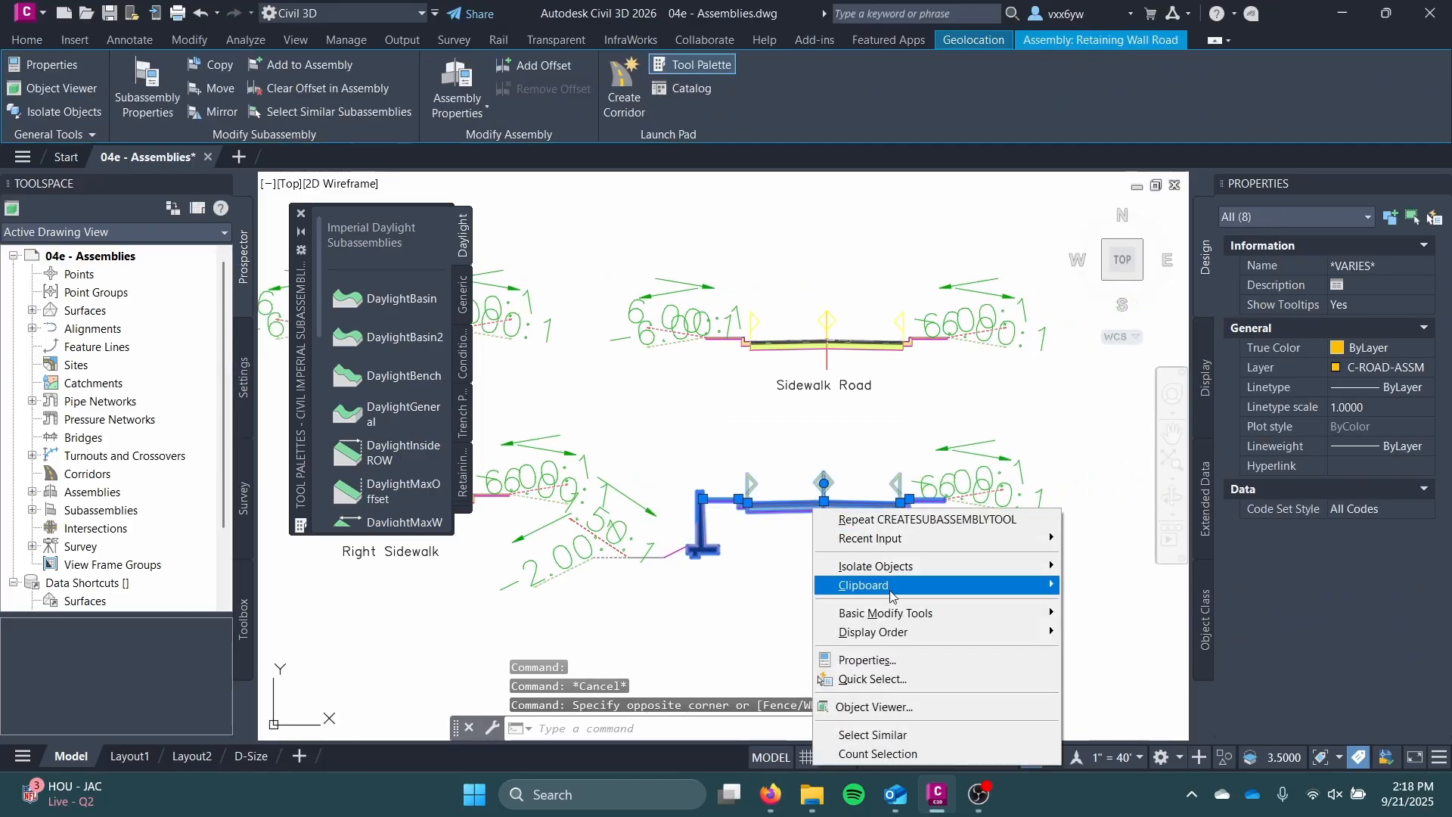
mouse_move(977, 612)
click(1098, 614)
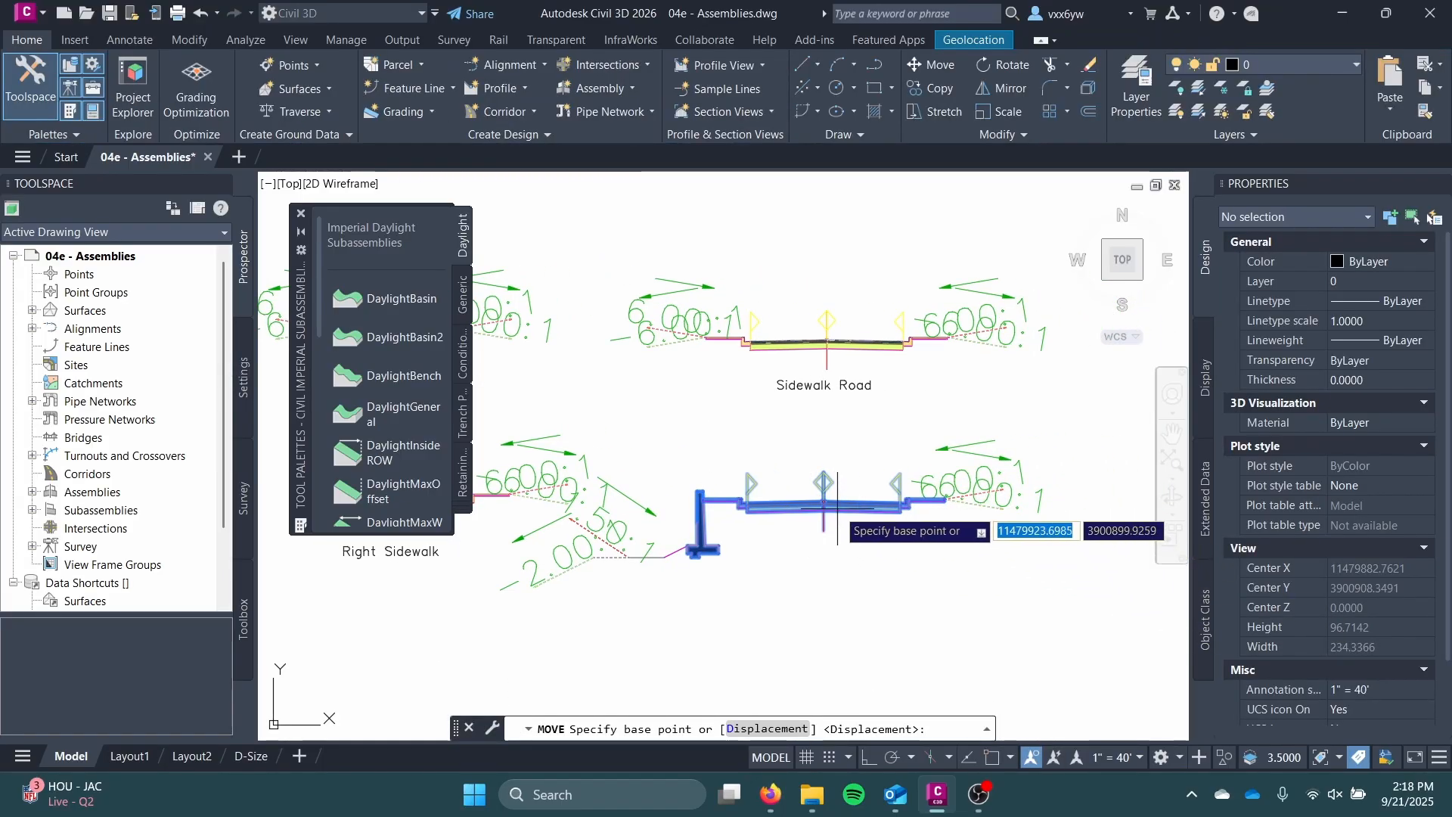
click(836, 486)
click(919, 485)
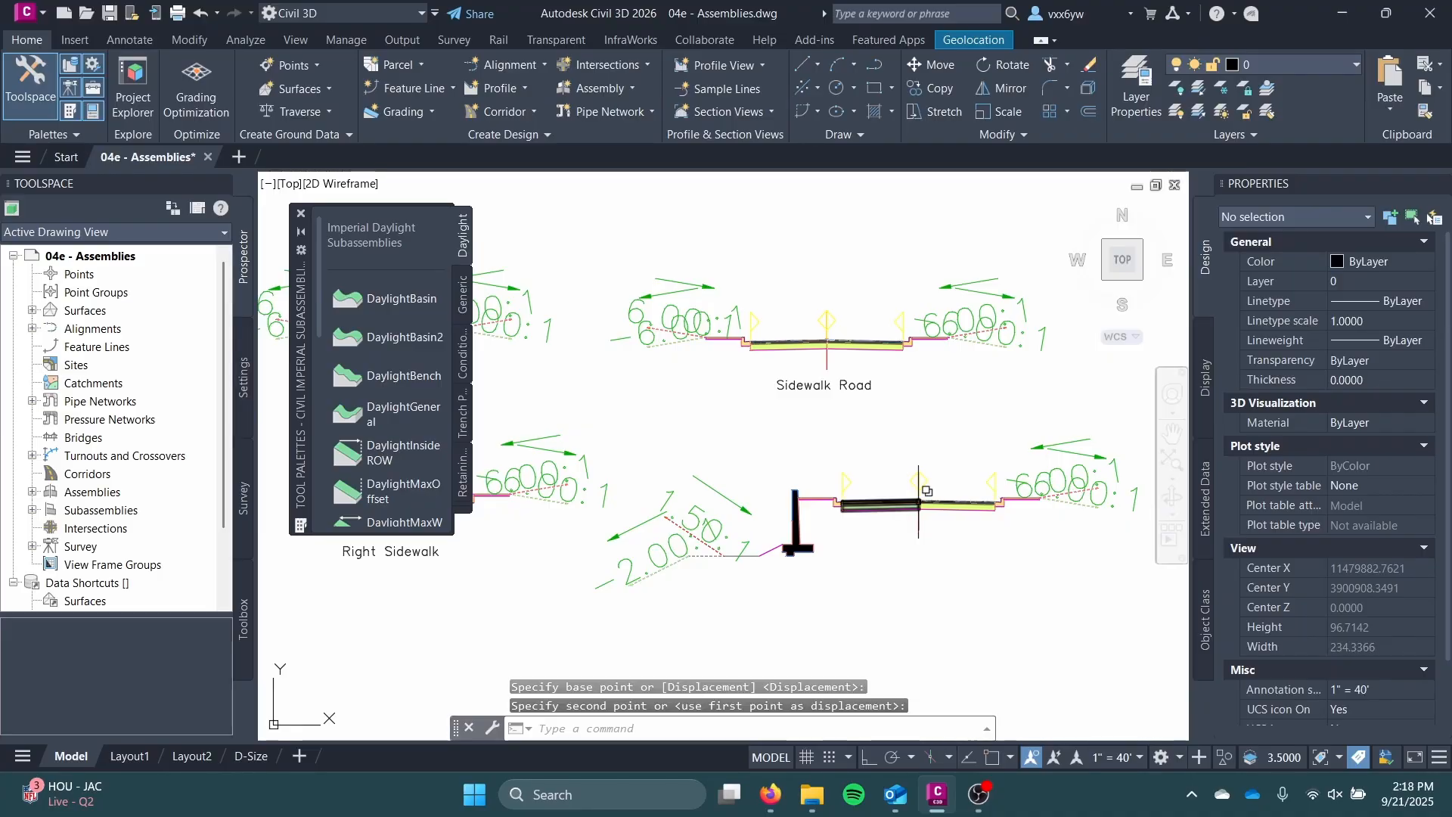
- Move the Sidewalk Road assembly together with its label to the right, roughly lining it up above the retaining wall assembly
middle_drag(839, 386, 809, 431)
click(543, 277)
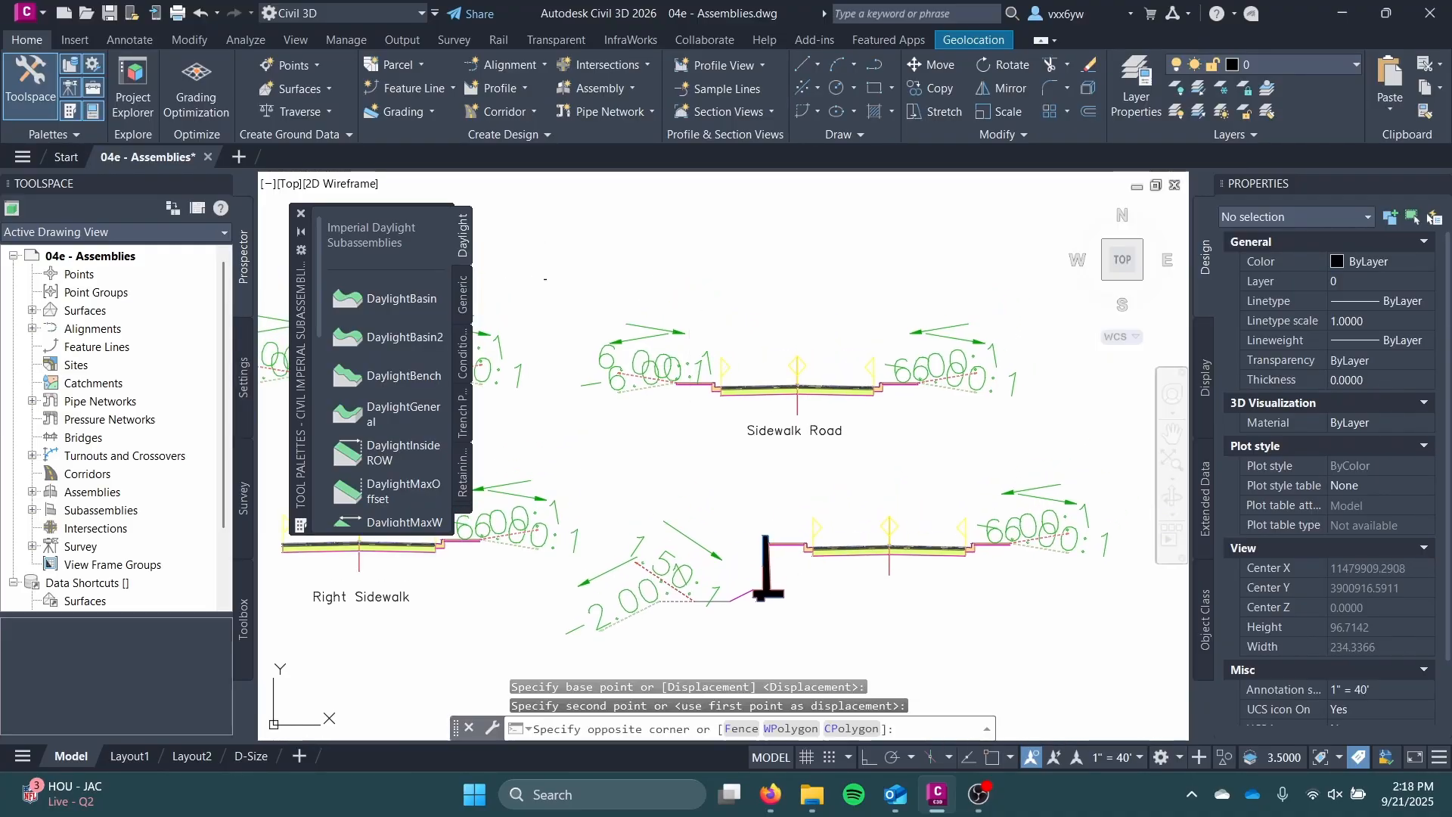
click(1085, 446)
right_click(781, 391)
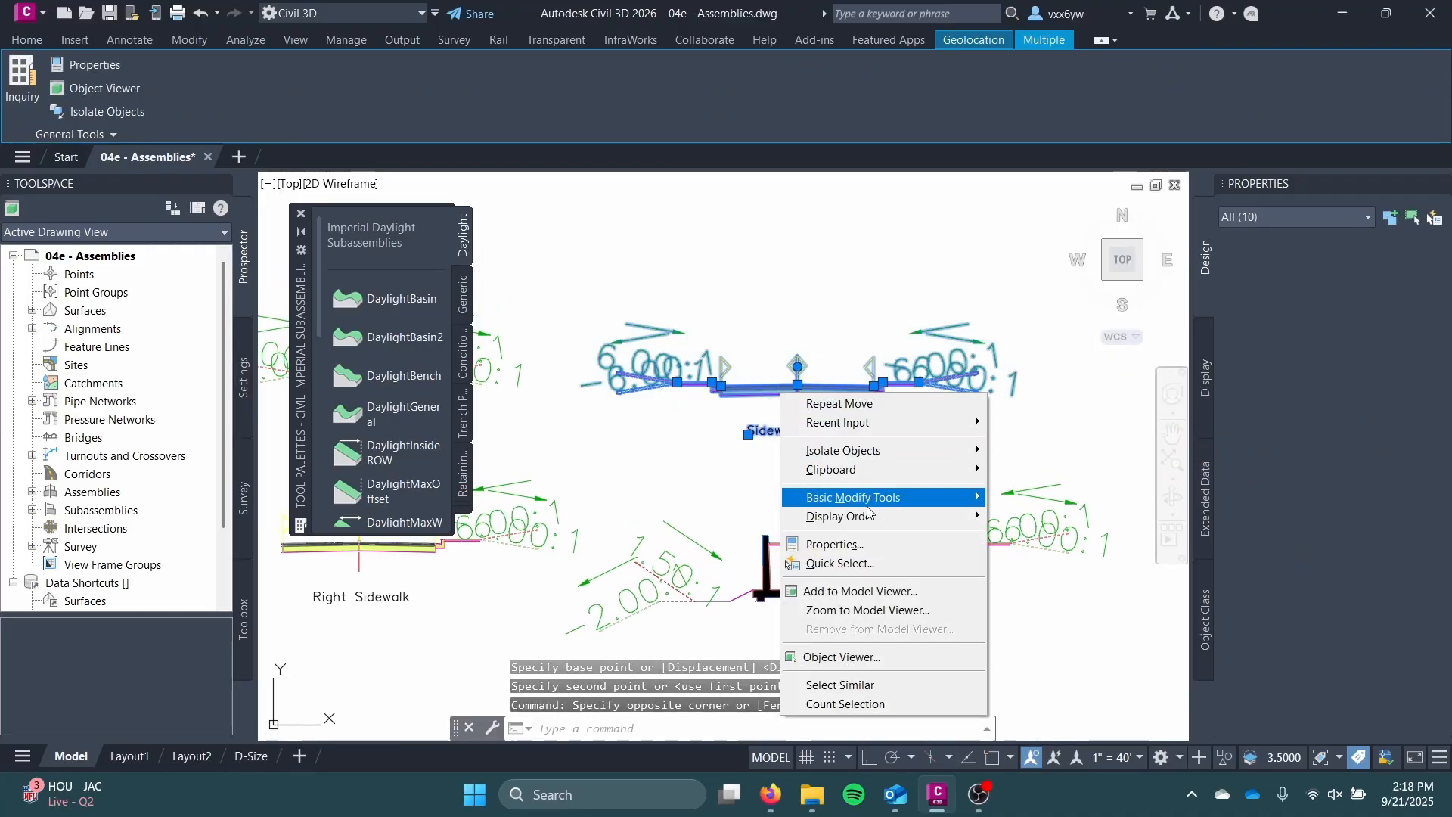
mouse_move(971, 503)
click(1023, 497)
click(798, 385)
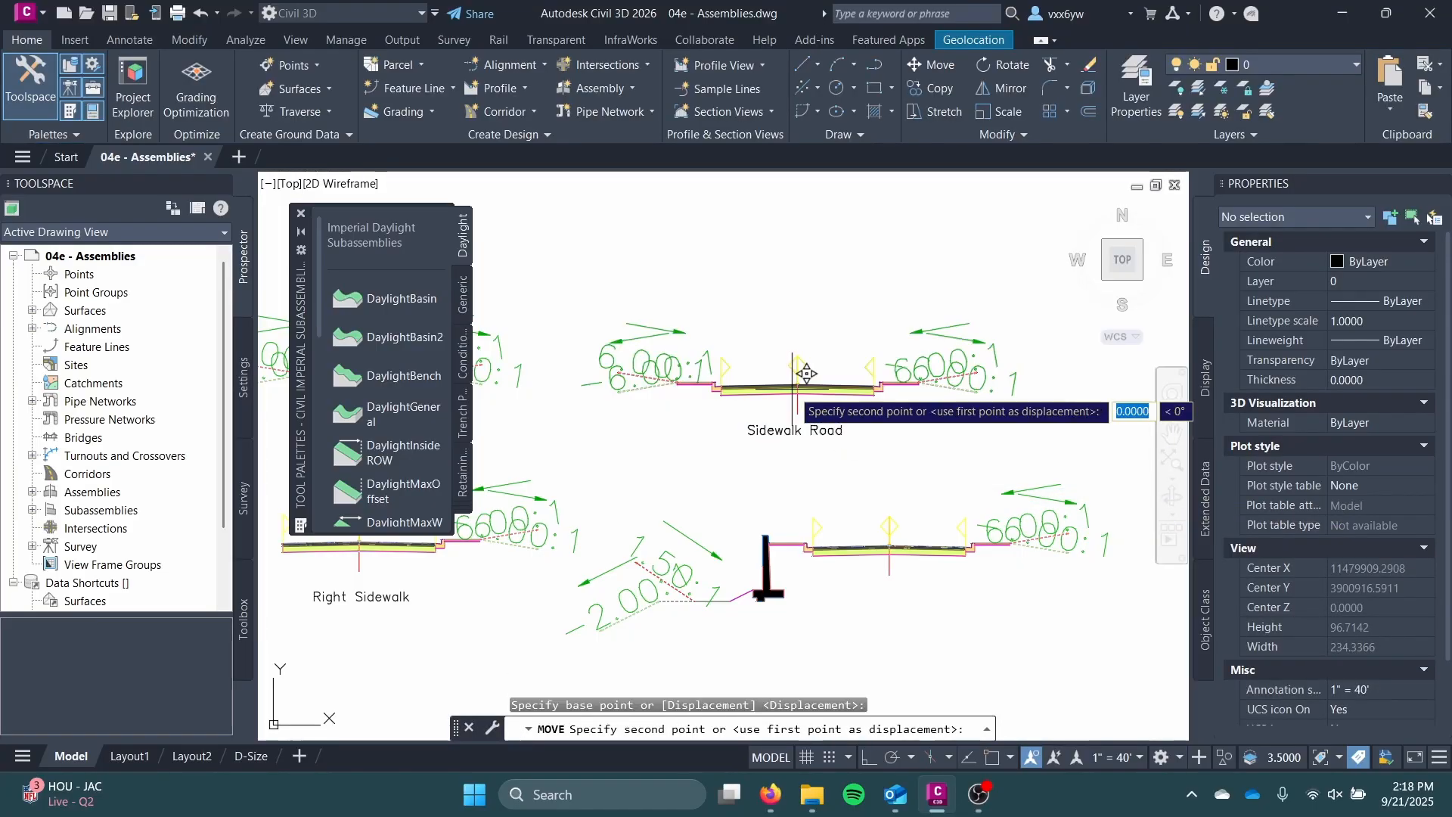
click(900, 376)
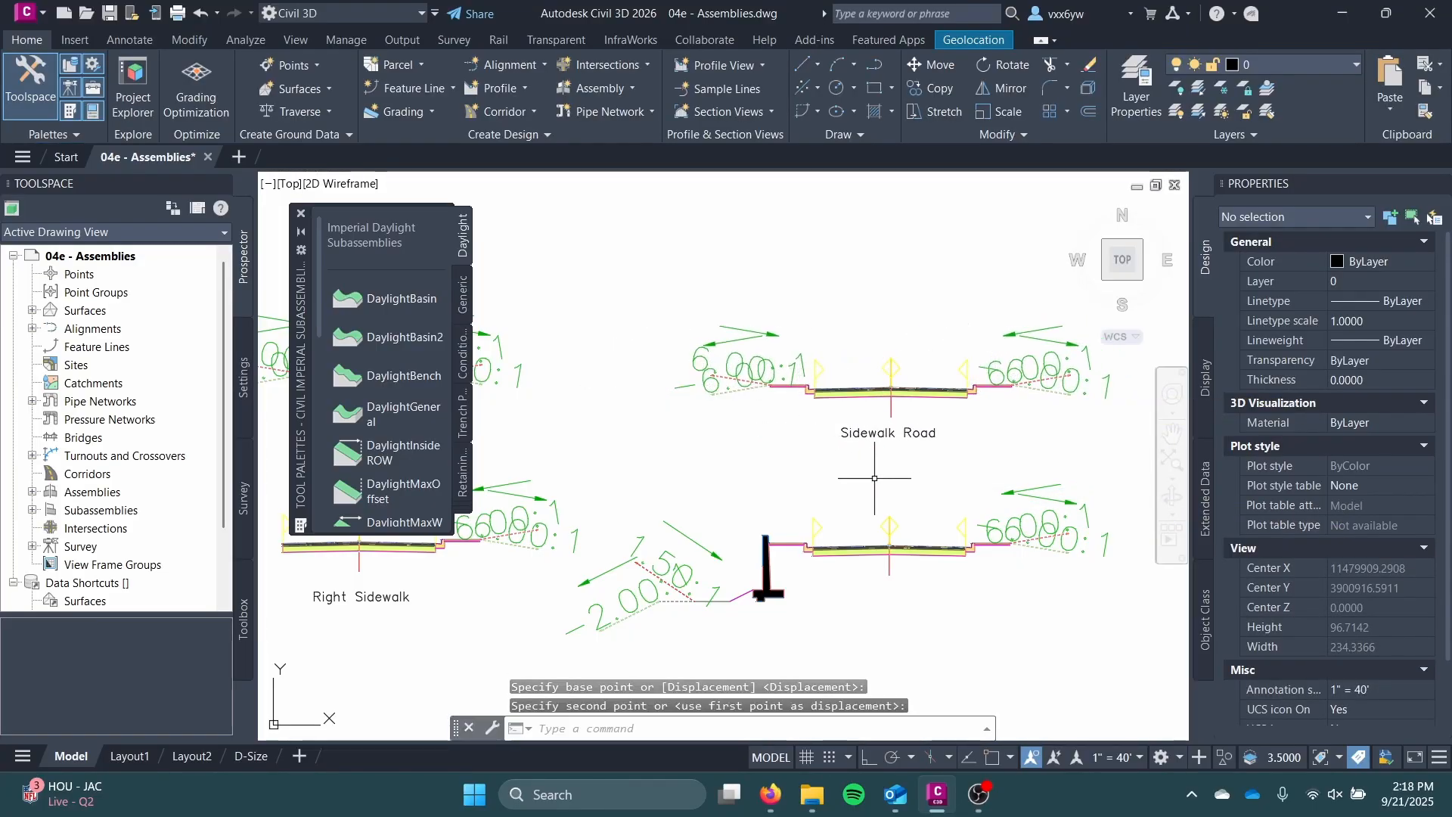
- Add a single-line text label reading "Retaining Wall Road" just below the Right Sidewalk label
middle_drag(861, 559, 908, 433)
key(Escape)
middle_drag(913, 483, 776, 491)
scroll(785, 493, up, 2)
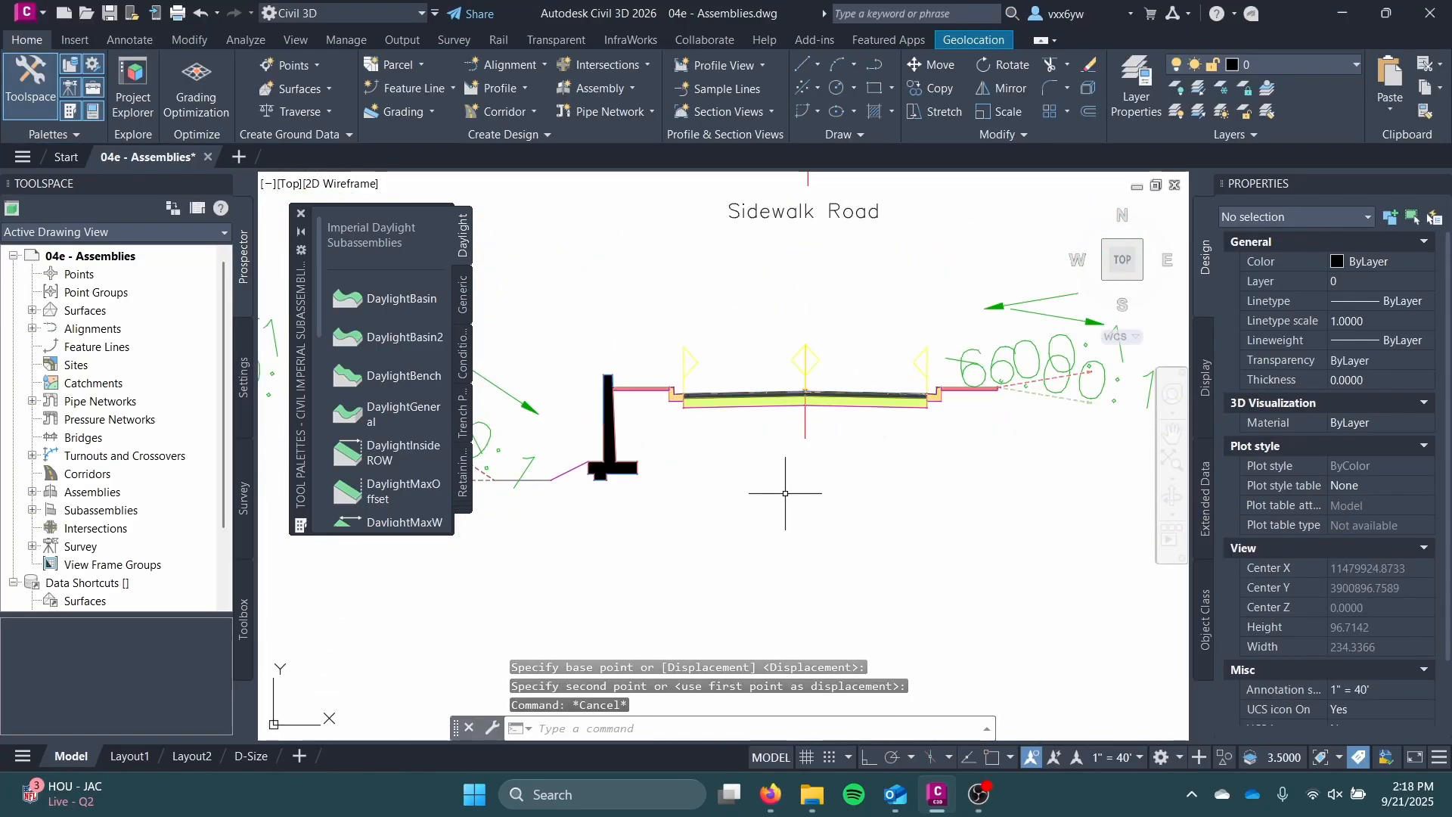
text(text)
key(Return)
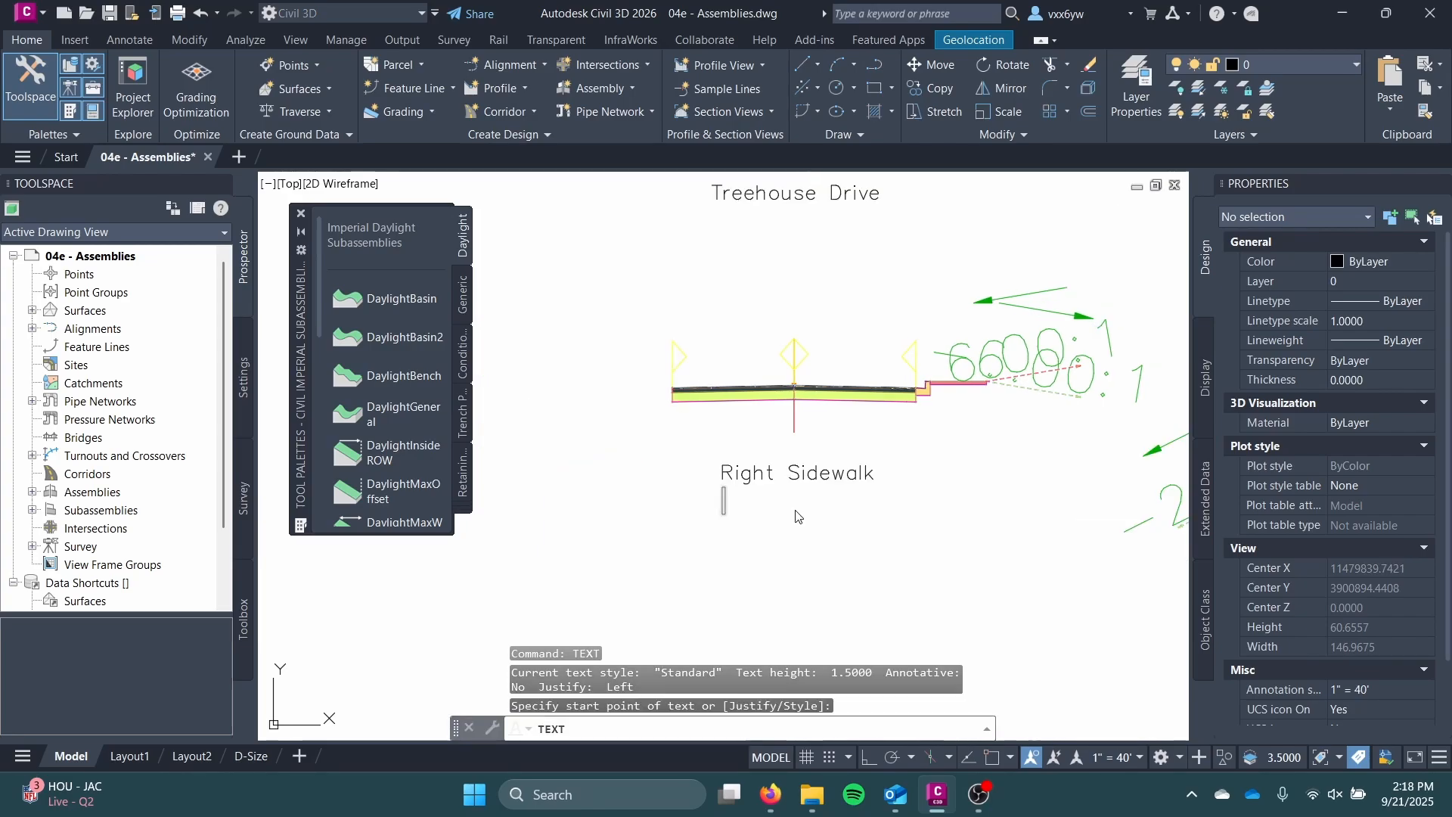
text(Retaini)
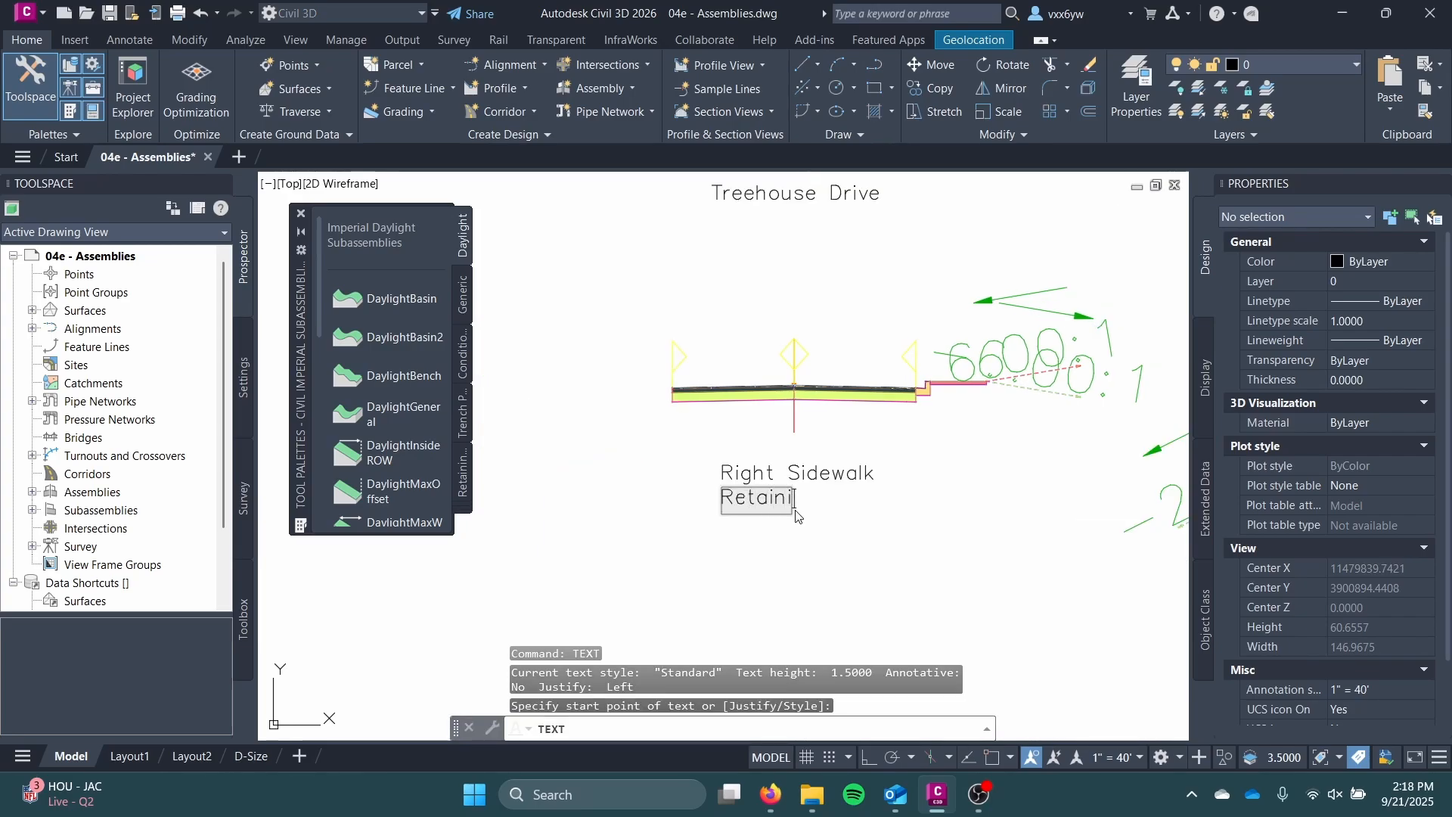
text(ng Wall Roa)
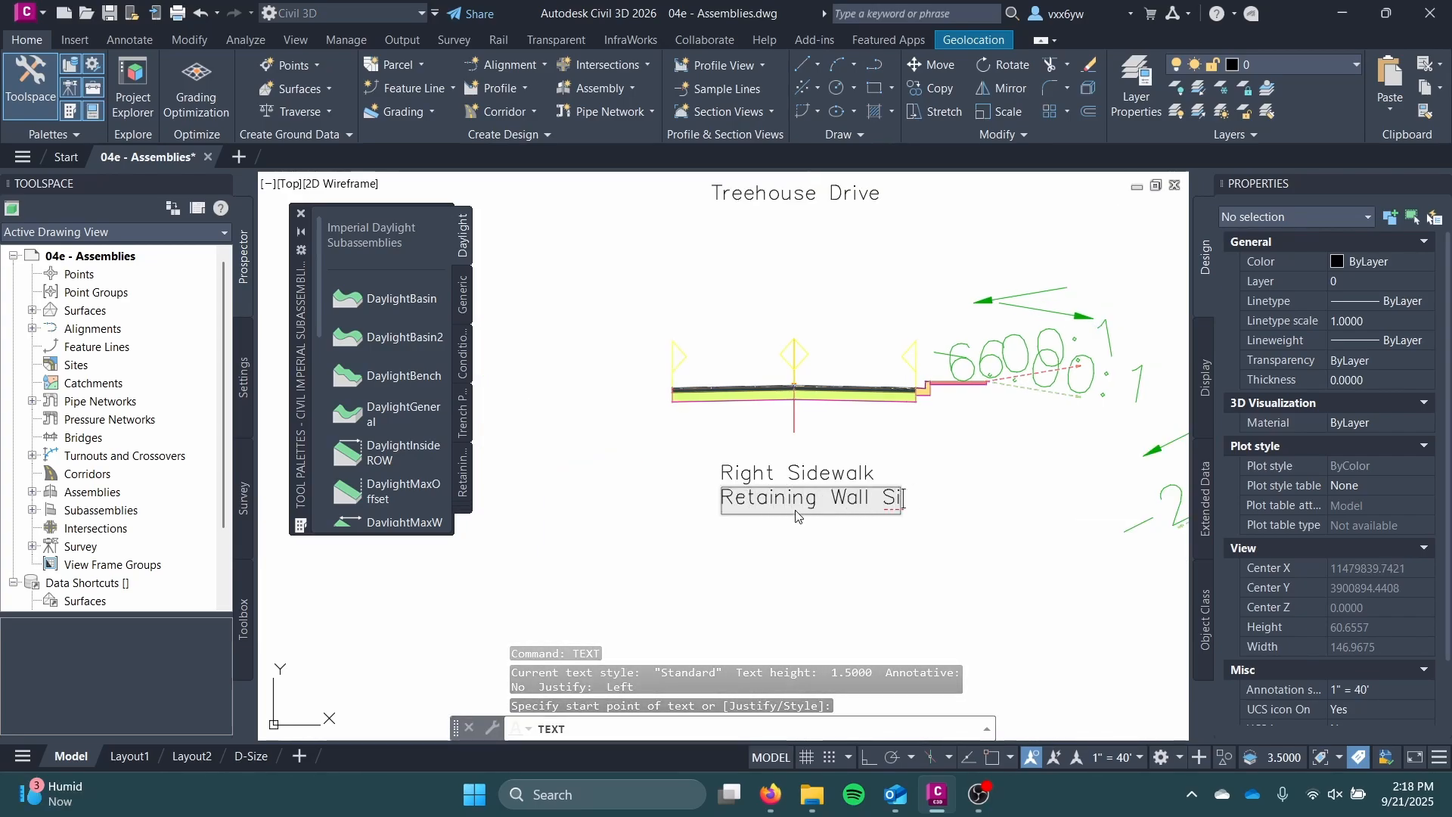
text(d)
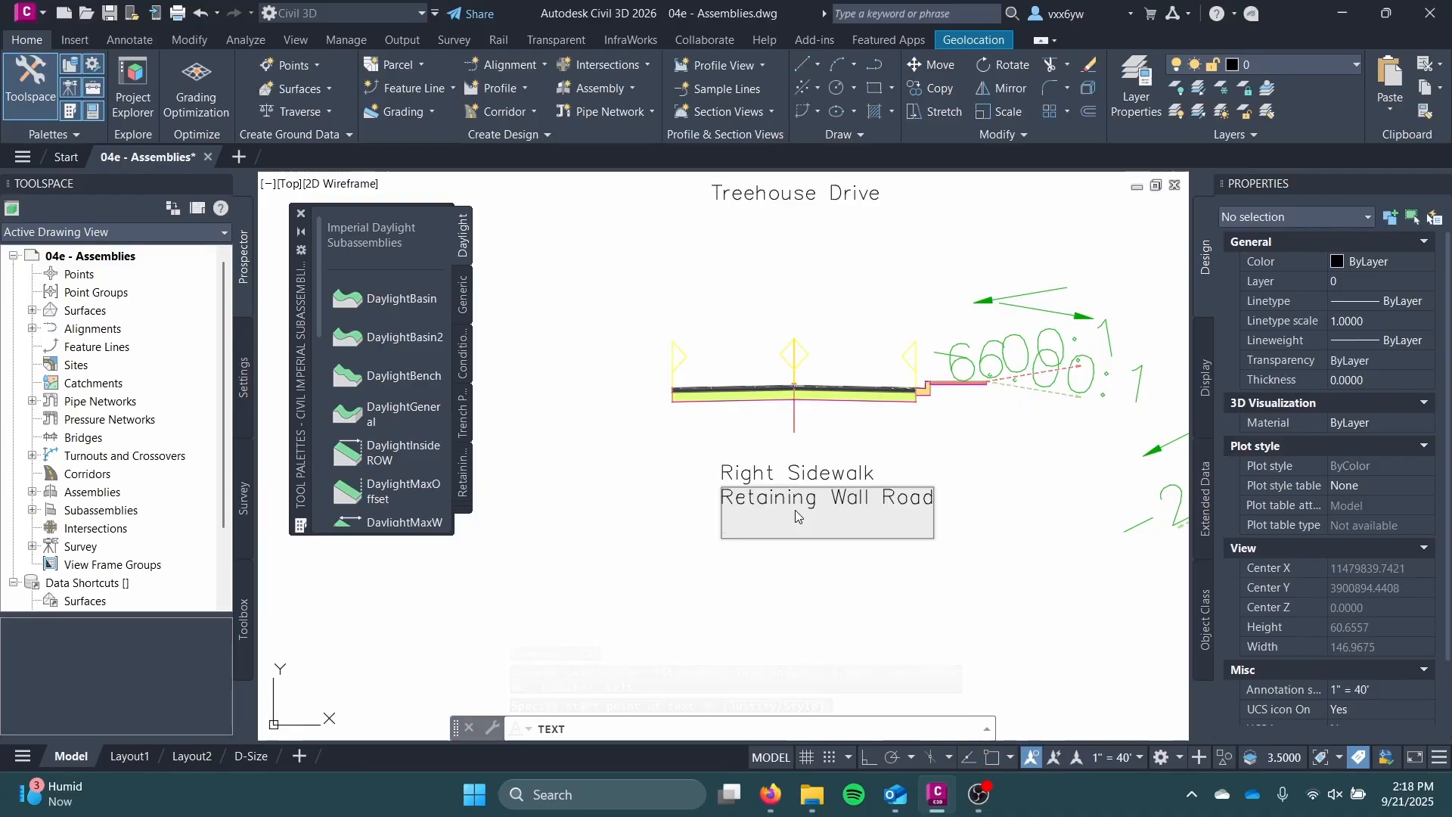
key(Return)
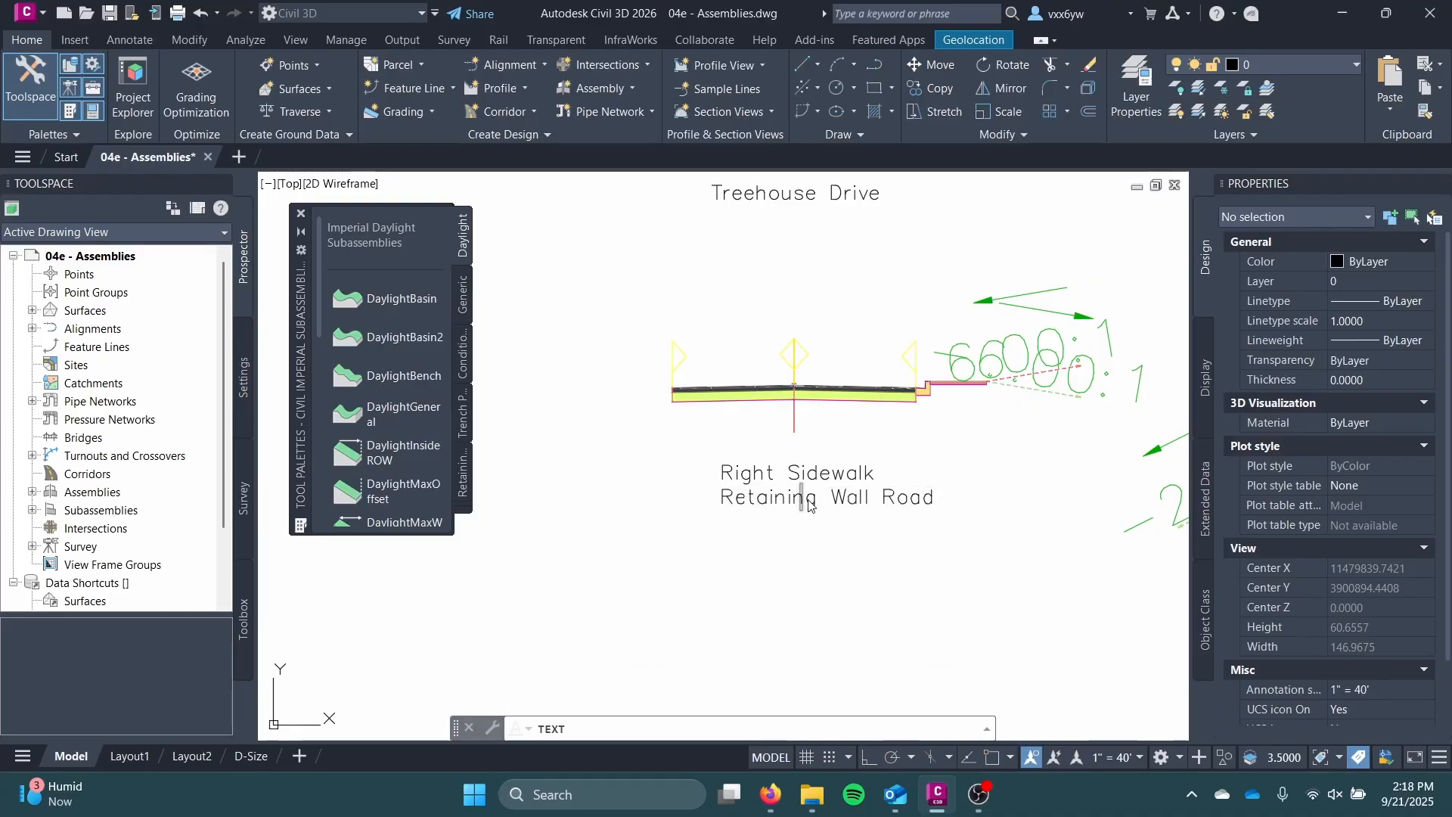
key(Return)
- Move the Retaining Wall Road label to beneath the pavement of the retaining wall assembly
click(722, 502)
click(722, 501)
scroll(730, 553, down, 4)
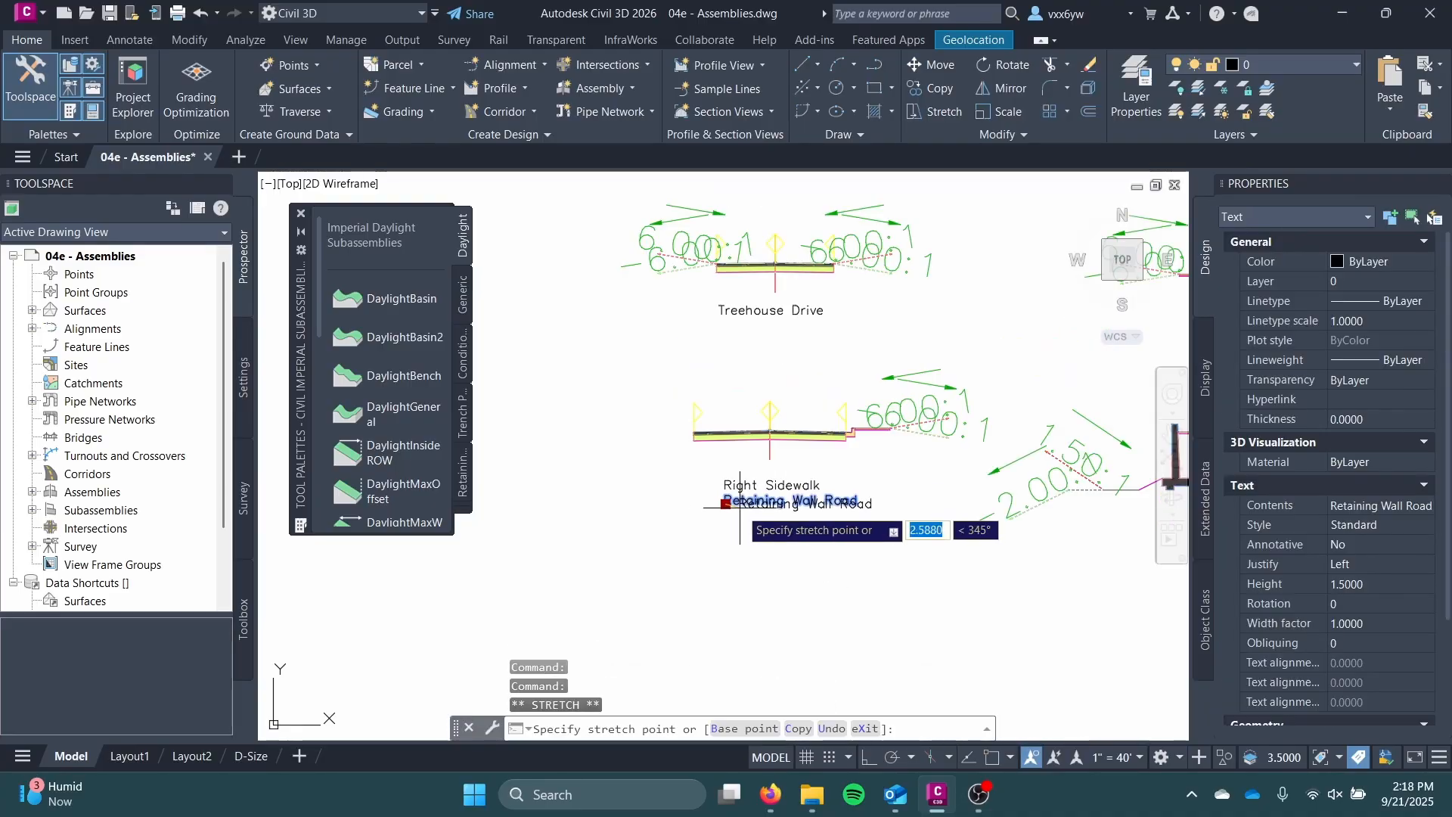
key(Escape)
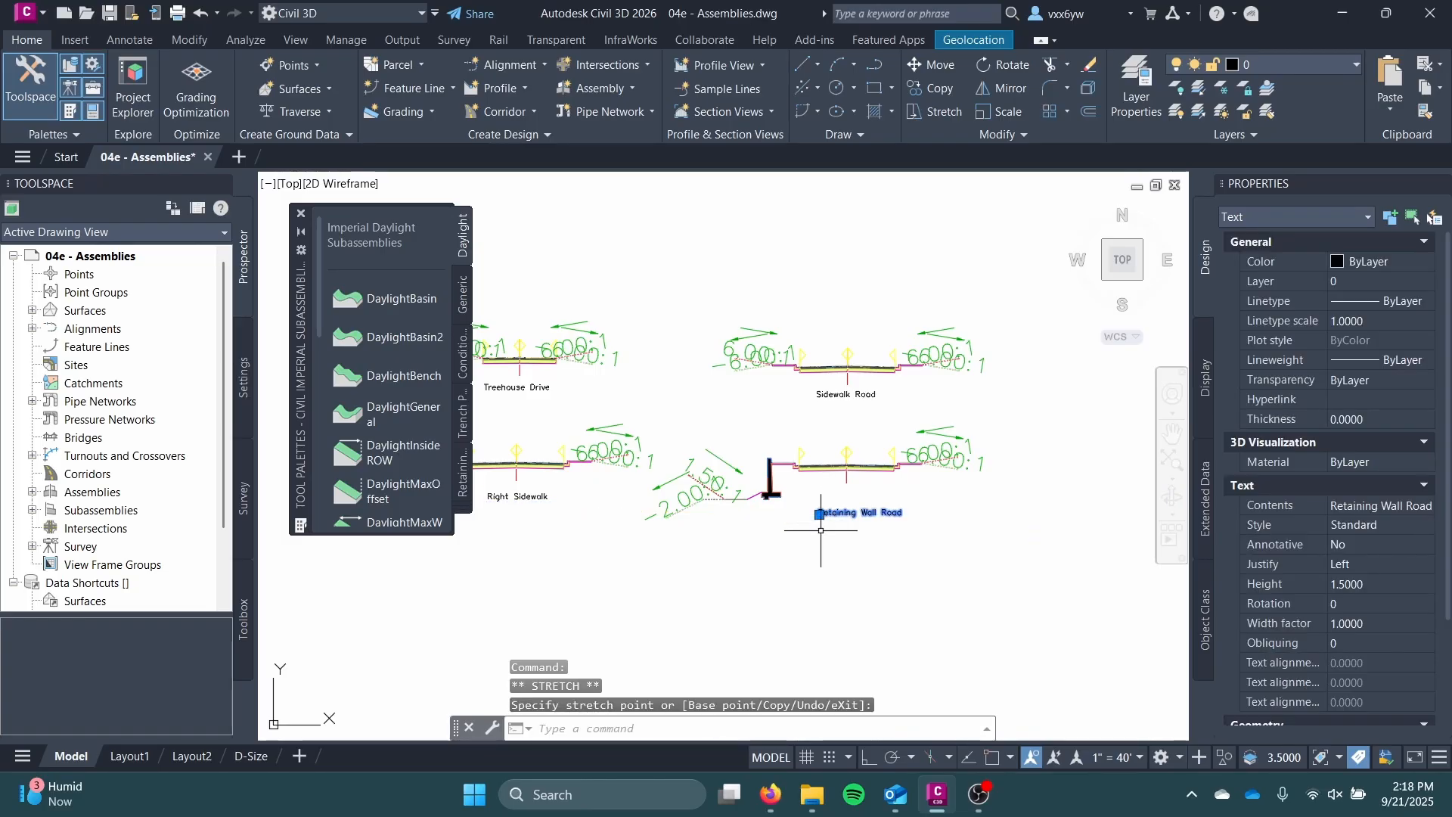
scroll(795, 481, down, 3)
scroll(755, 478, up, 4)
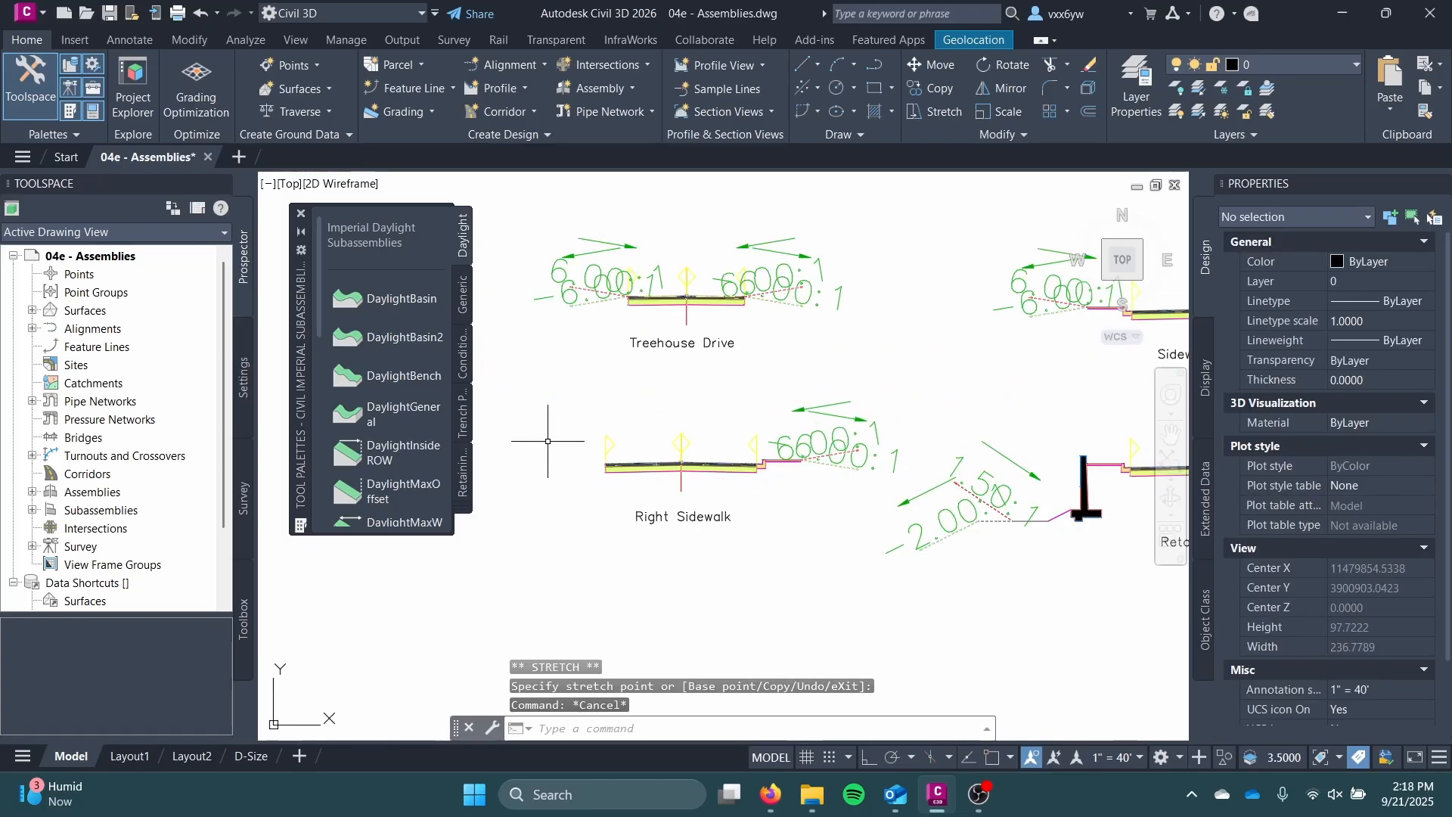
click(552, 398)
click(893, 564)
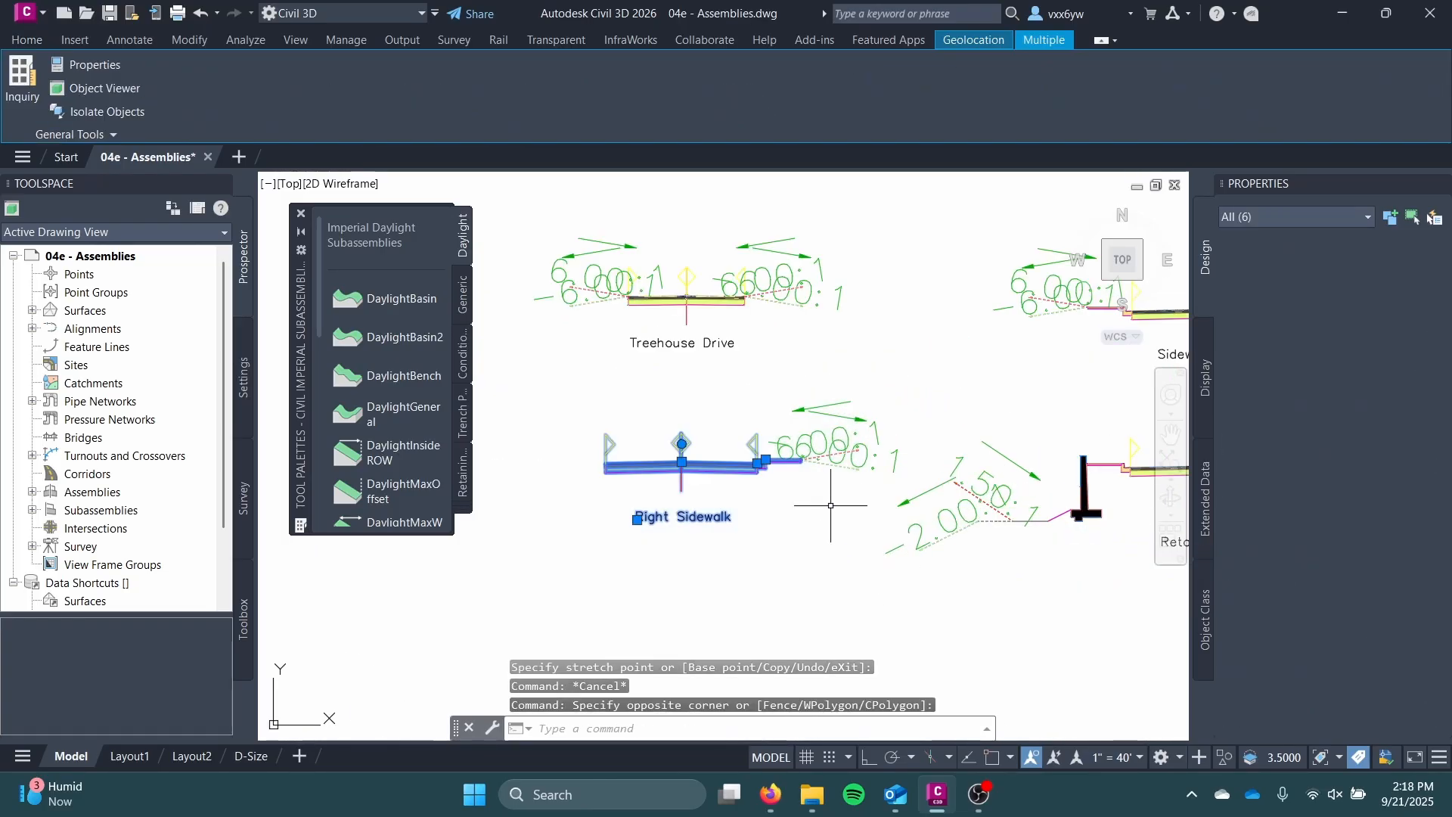
key(Escape)
- Move the whole Right Sidewalk assembly, including its daylight slopes and label, slightly left, away from the retaining wall's daylight basin
click(563, 388)
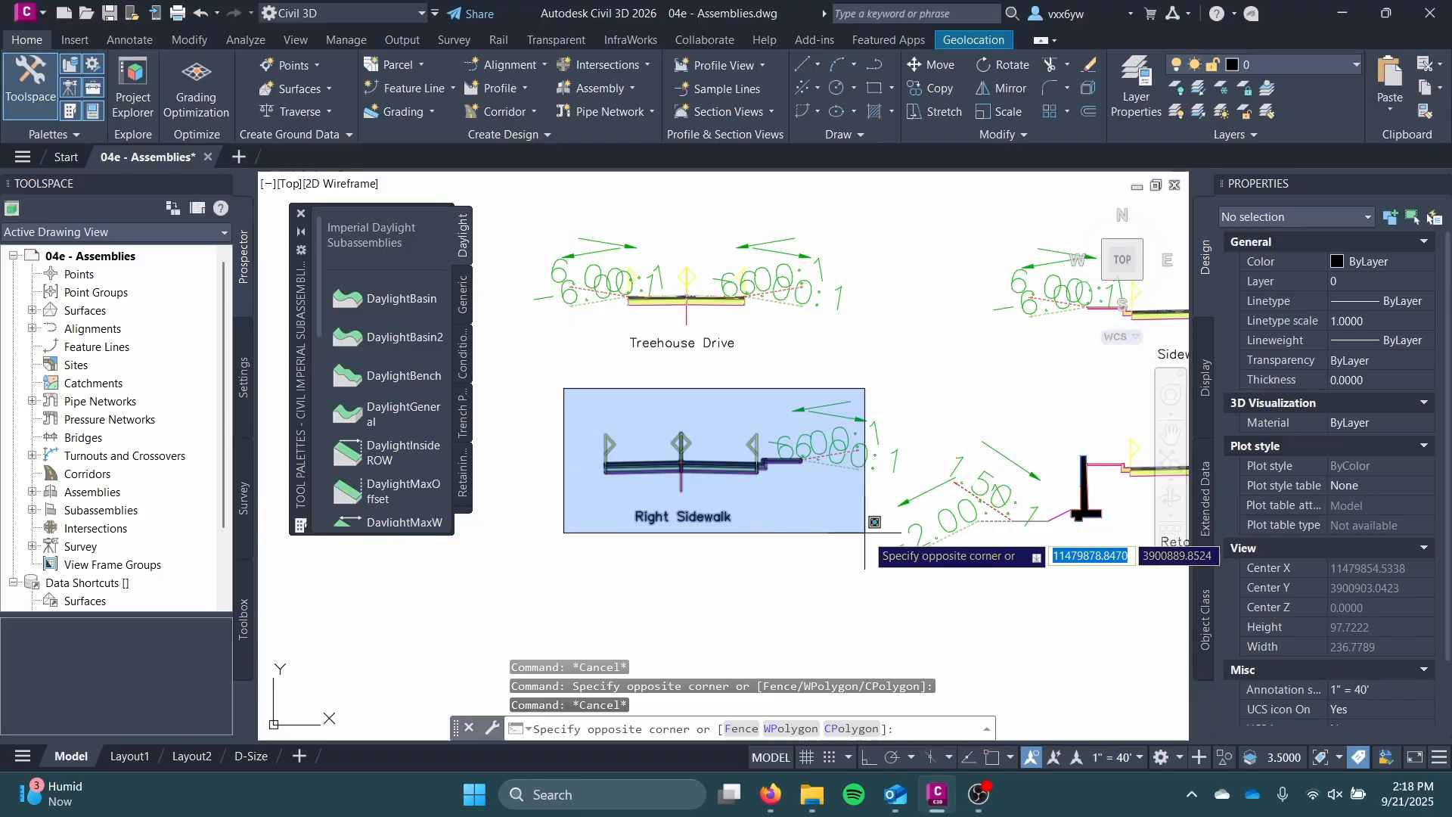
click(919, 583)
right_click(695, 461)
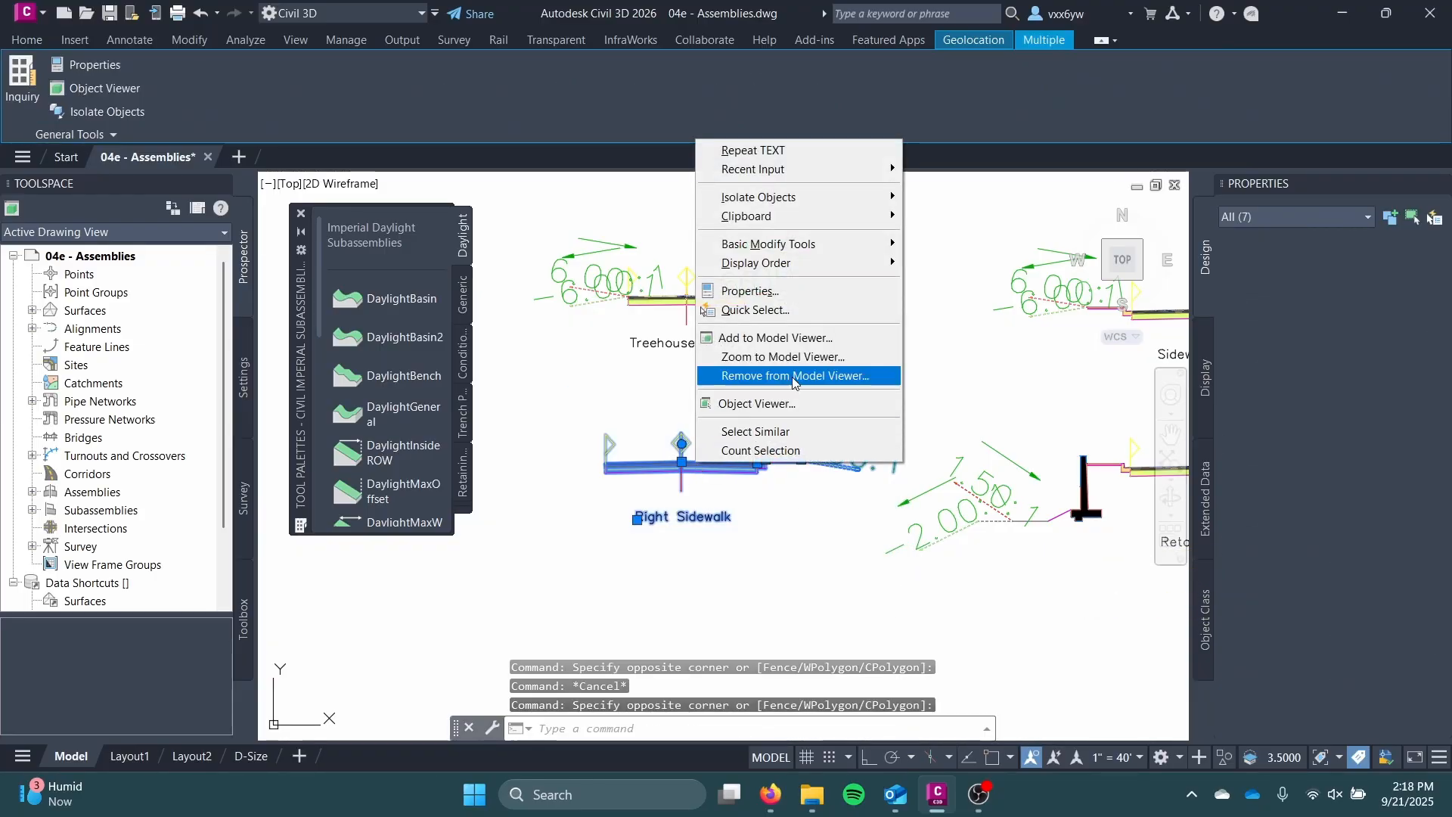
click(924, 244)
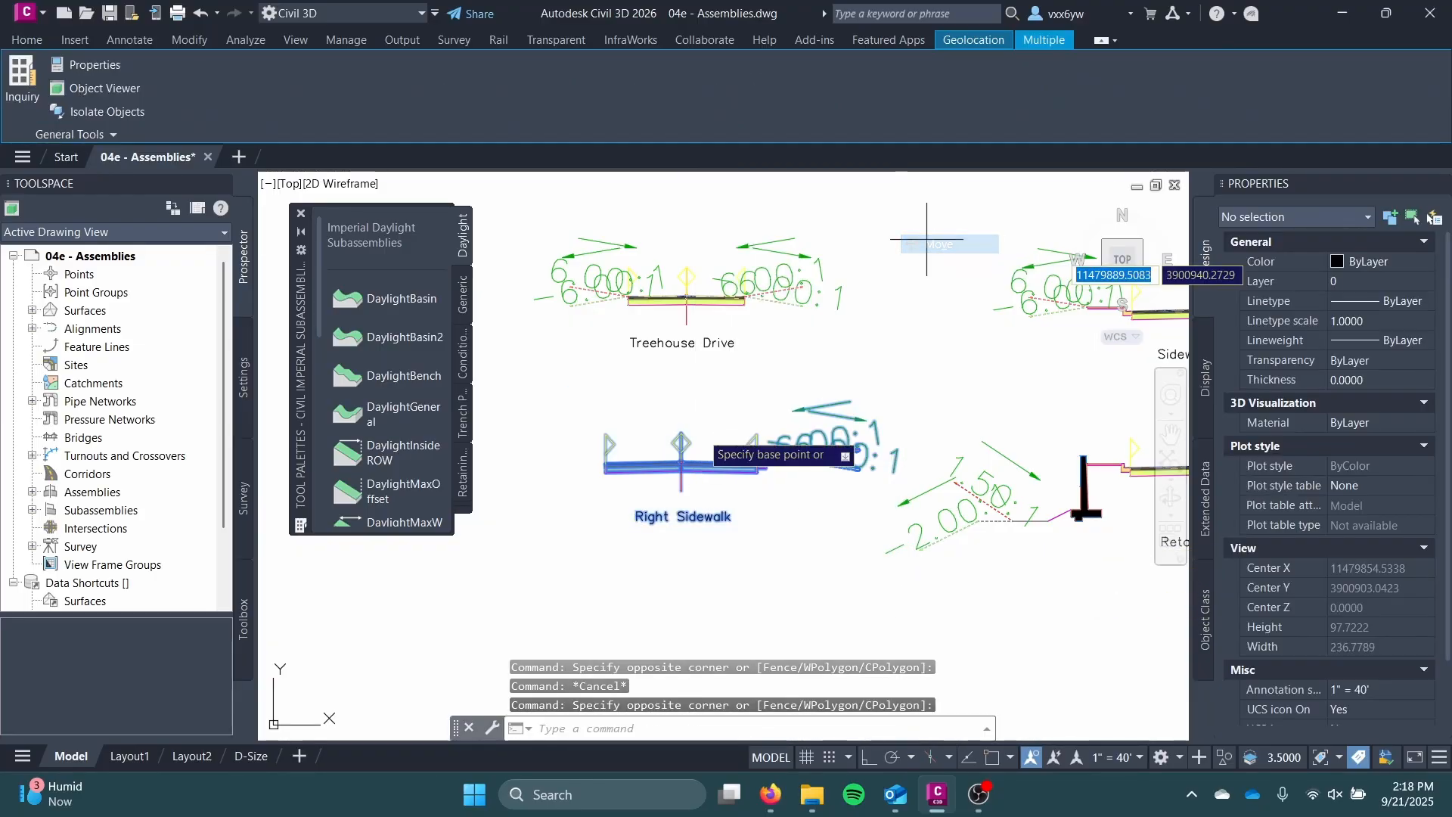
click(681, 462)
click(663, 474)
key(Escape)
scroll(663, 469, down, 4)
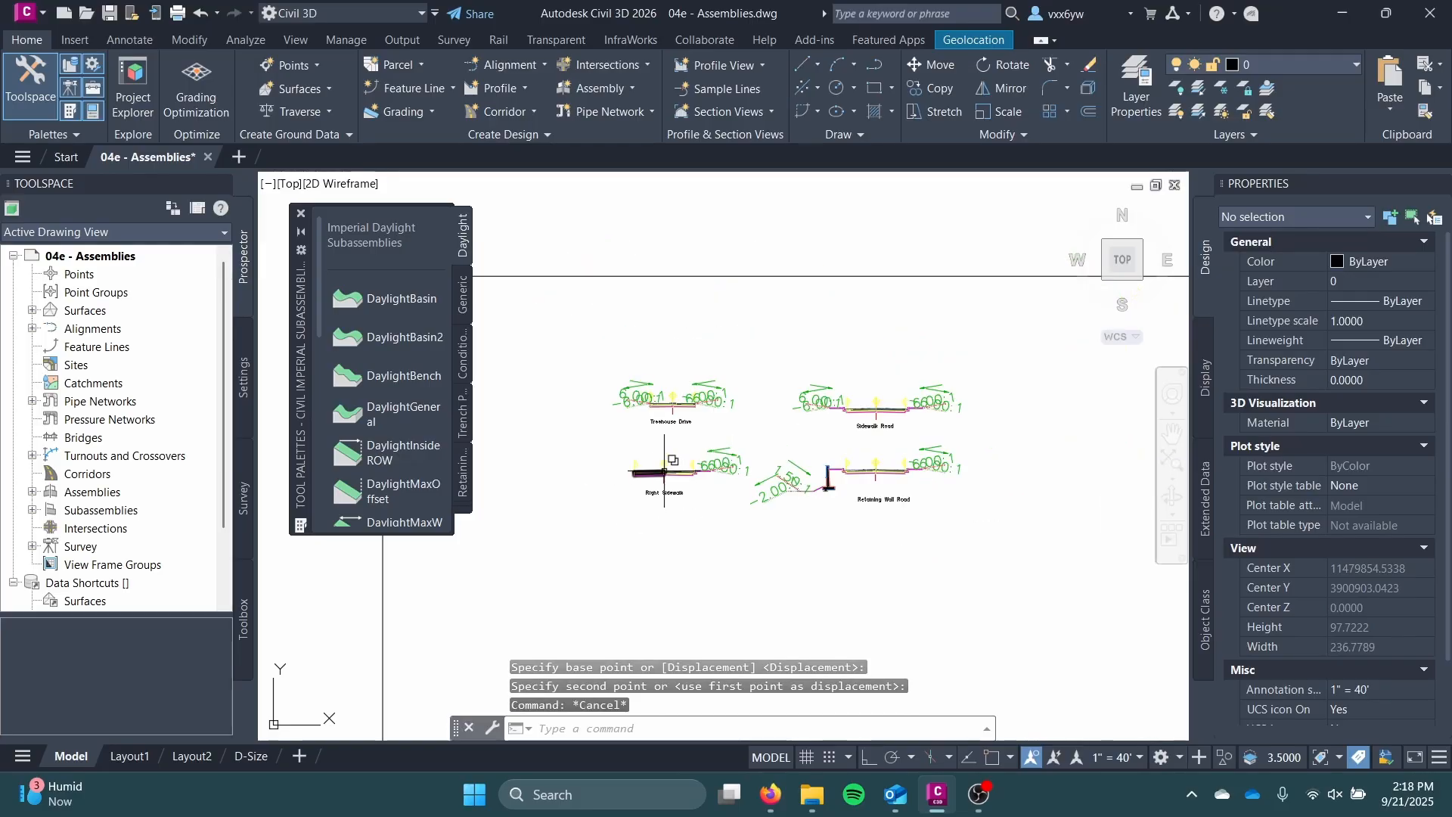